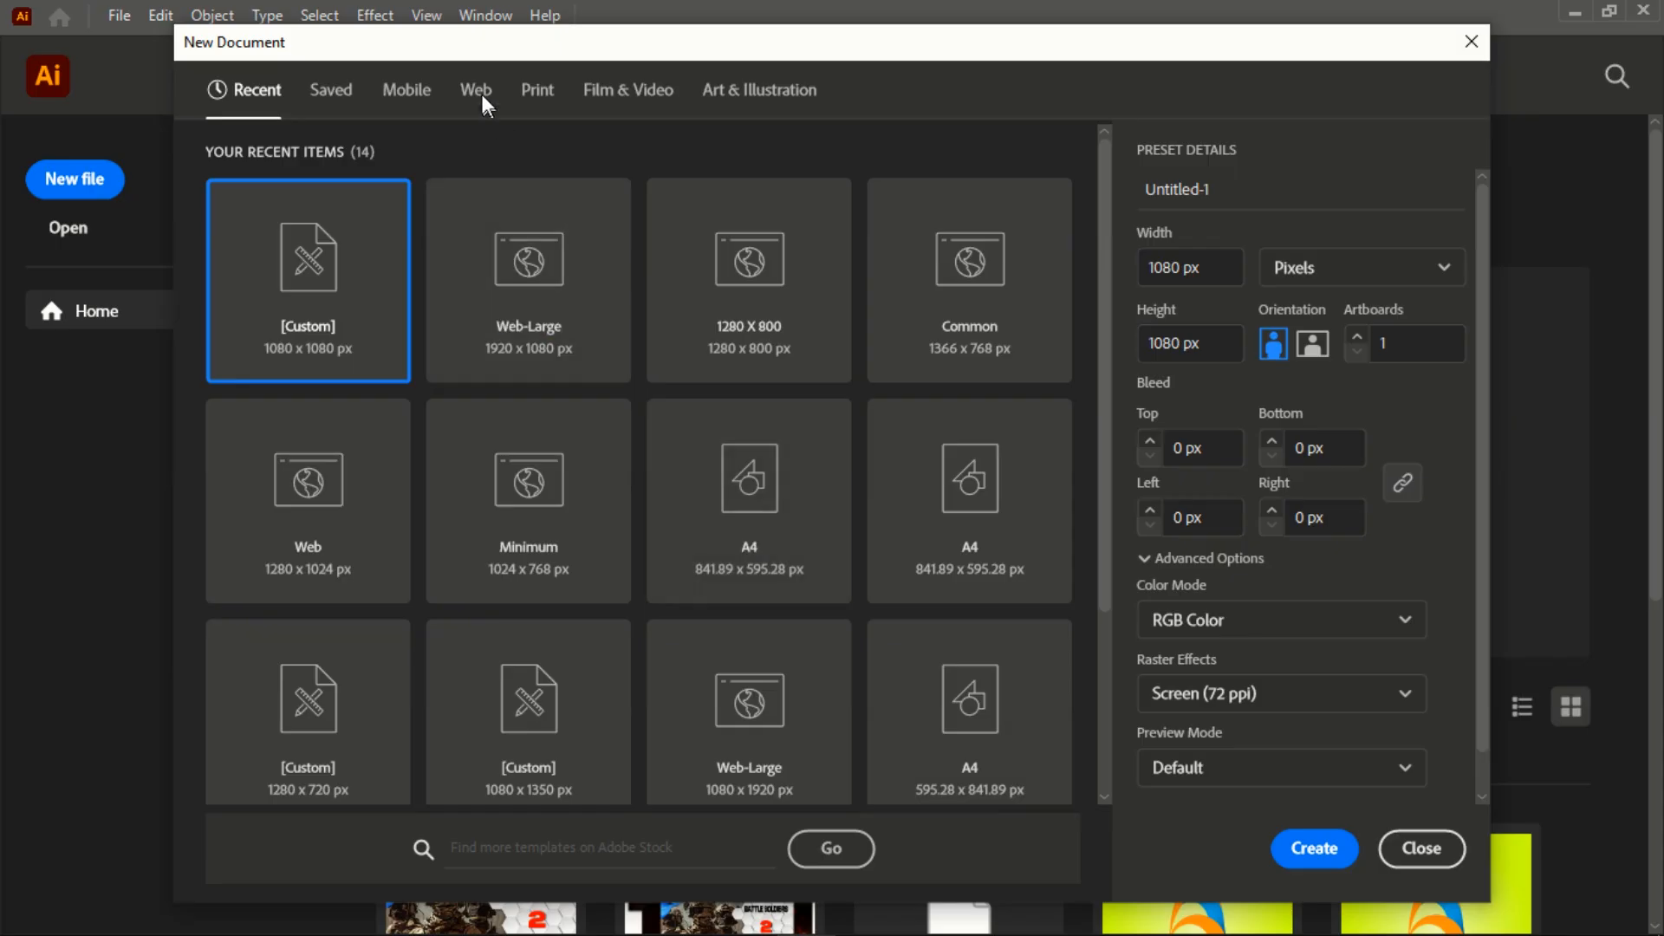
Create a new web document 1080 px wide and 1080 px high, with RGB color and Screen (72 ppi) raster effects
left_click(475, 90)
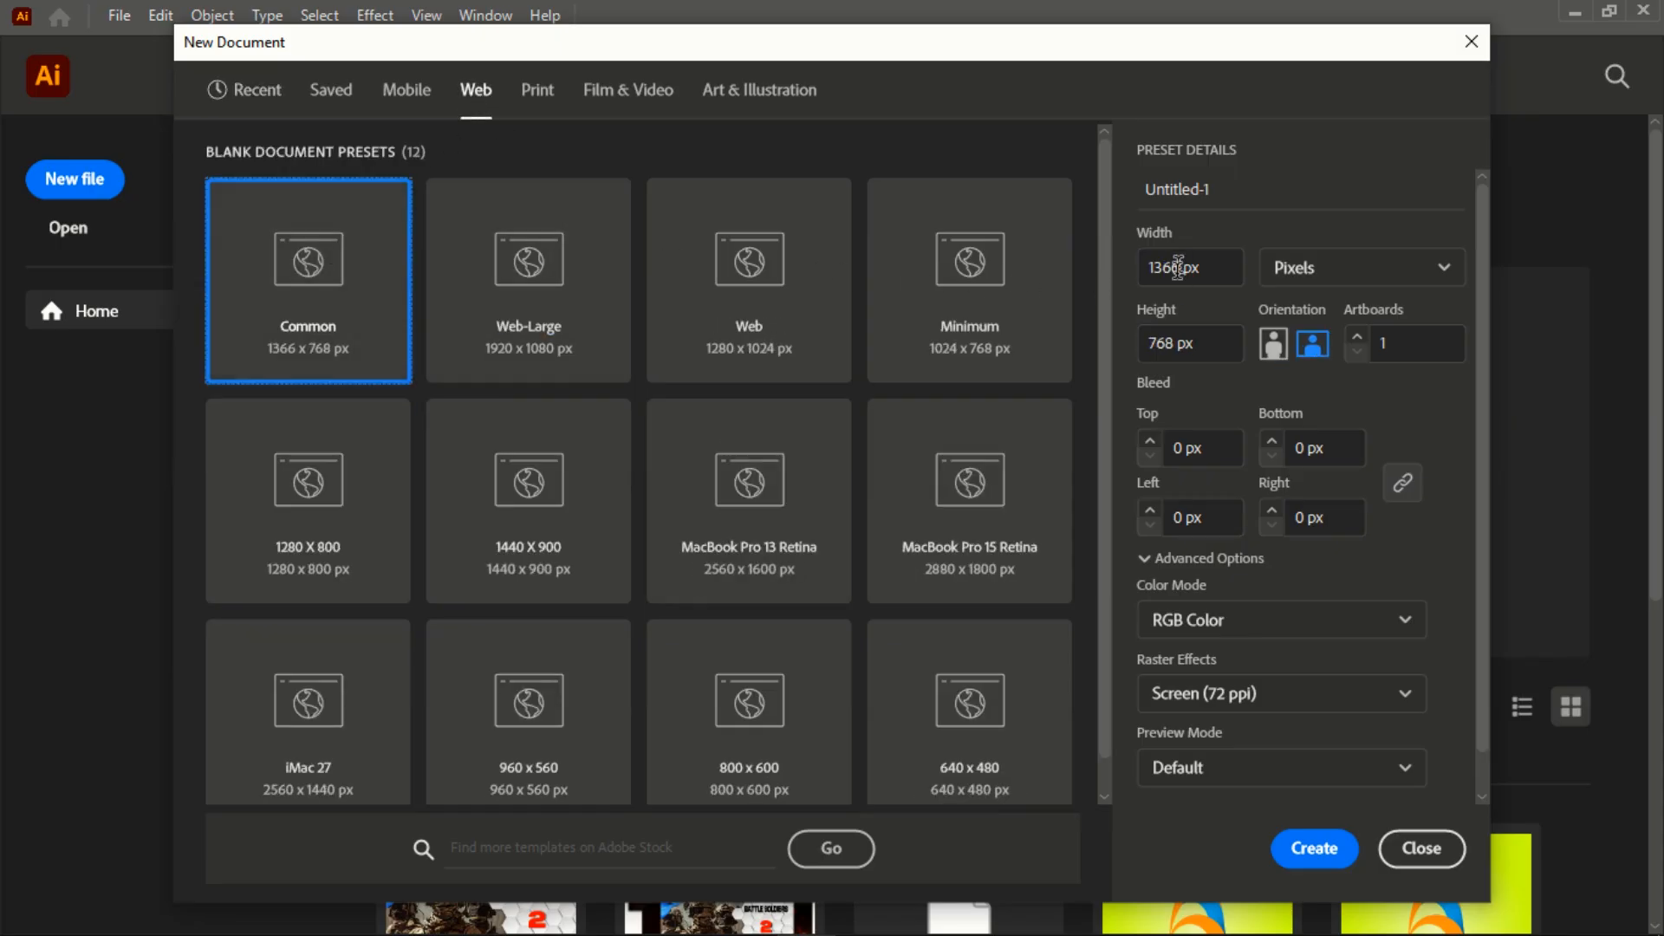
left_click_drag(1178, 267, 1152, 287)
type("1")
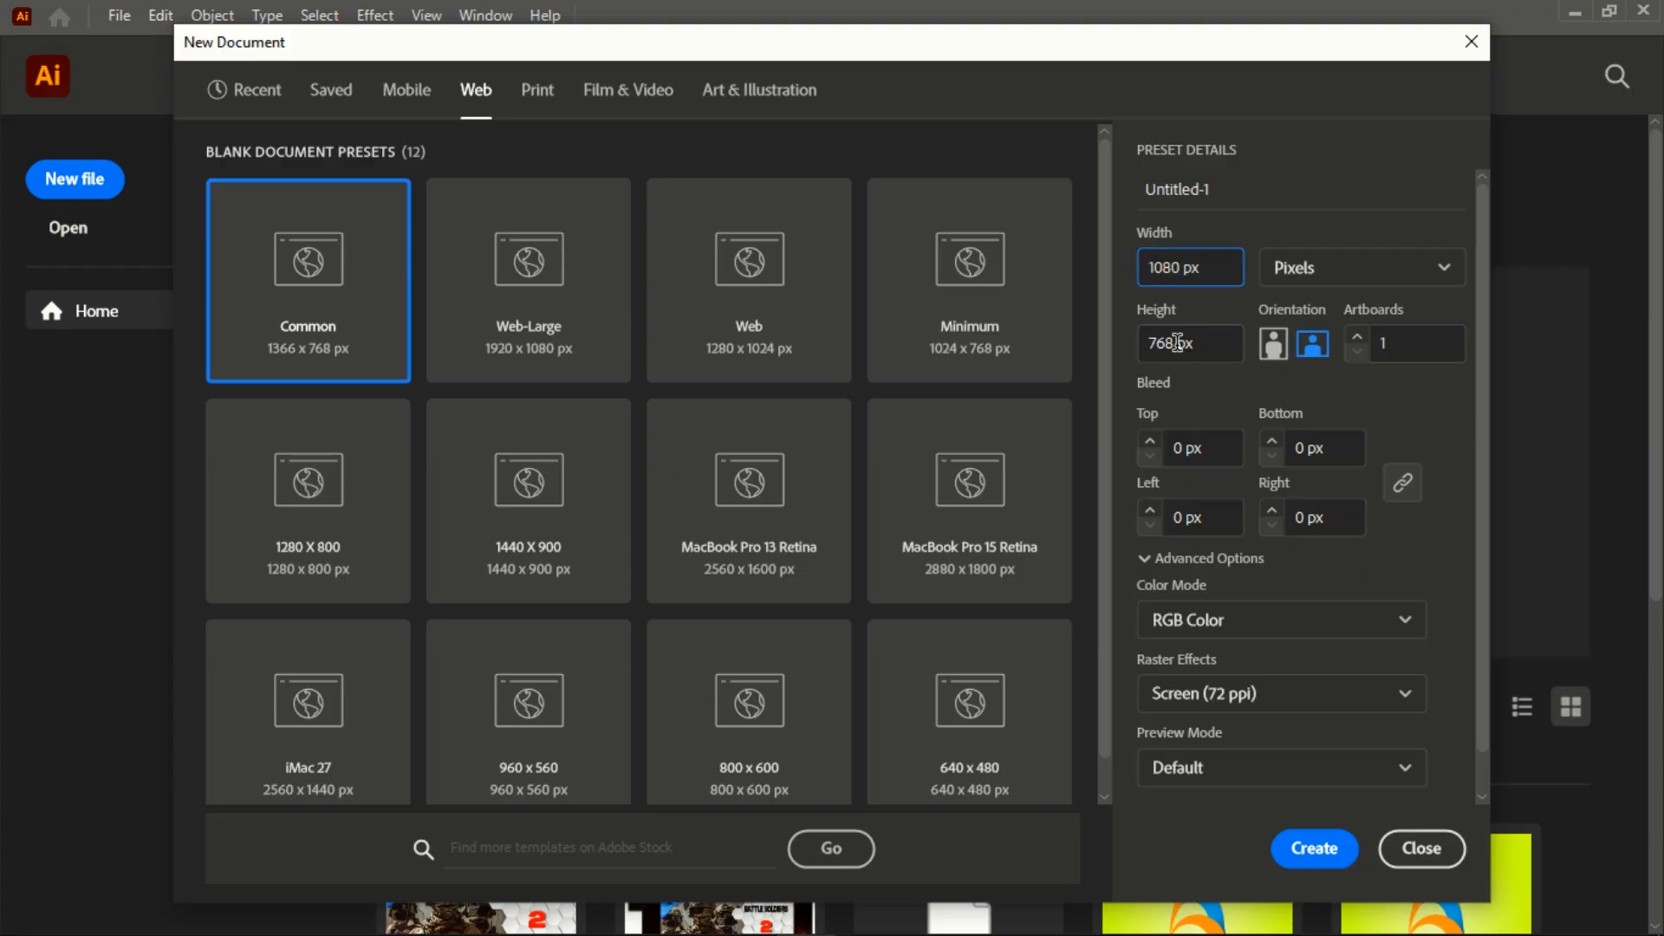
left_click_drag(1180, 343, 1145, 353)
type("1")
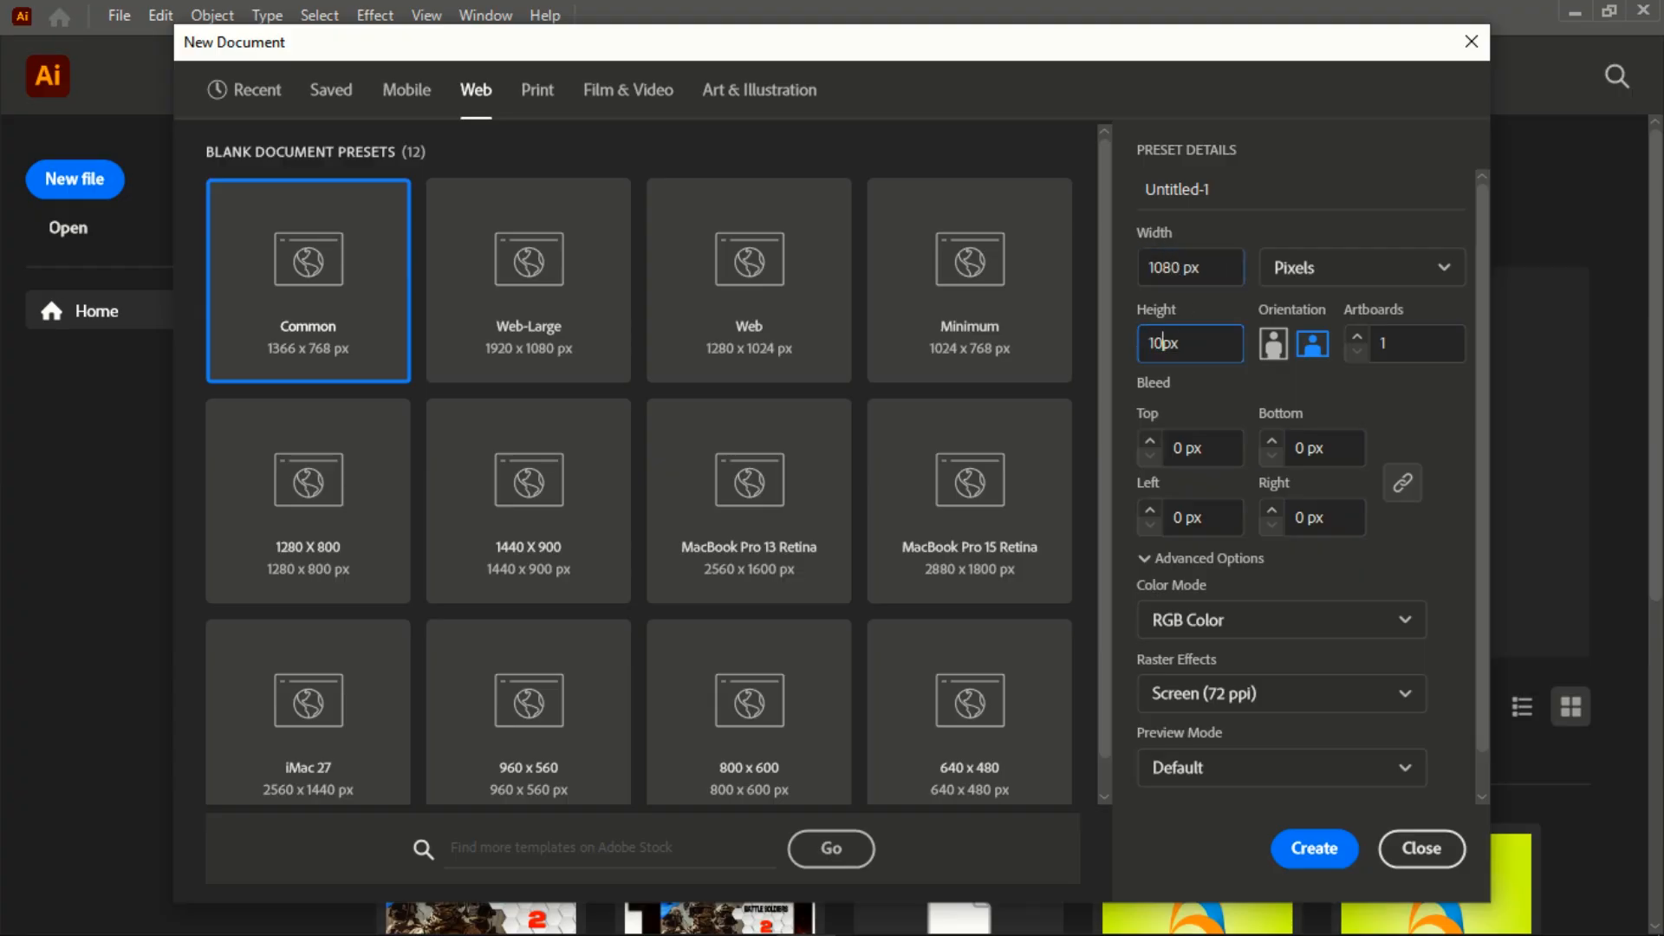
type("080")
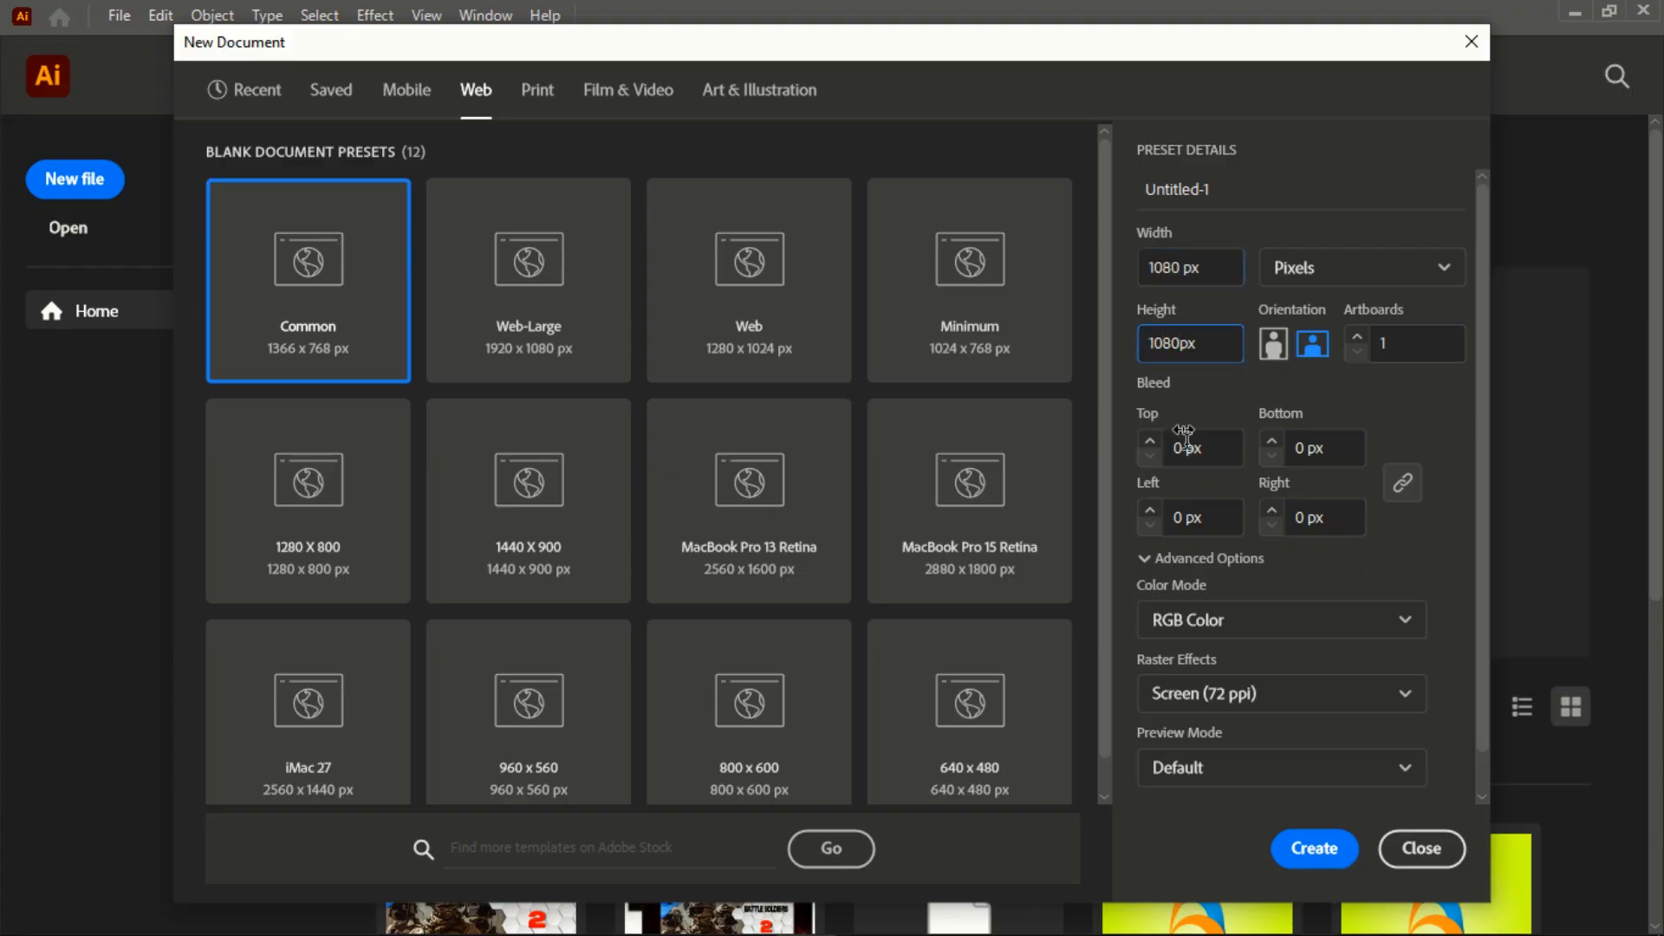
left_click(1273, 629)
left_click(1242, 668)
left_click(1152, 694)
left_click(1231, 810)
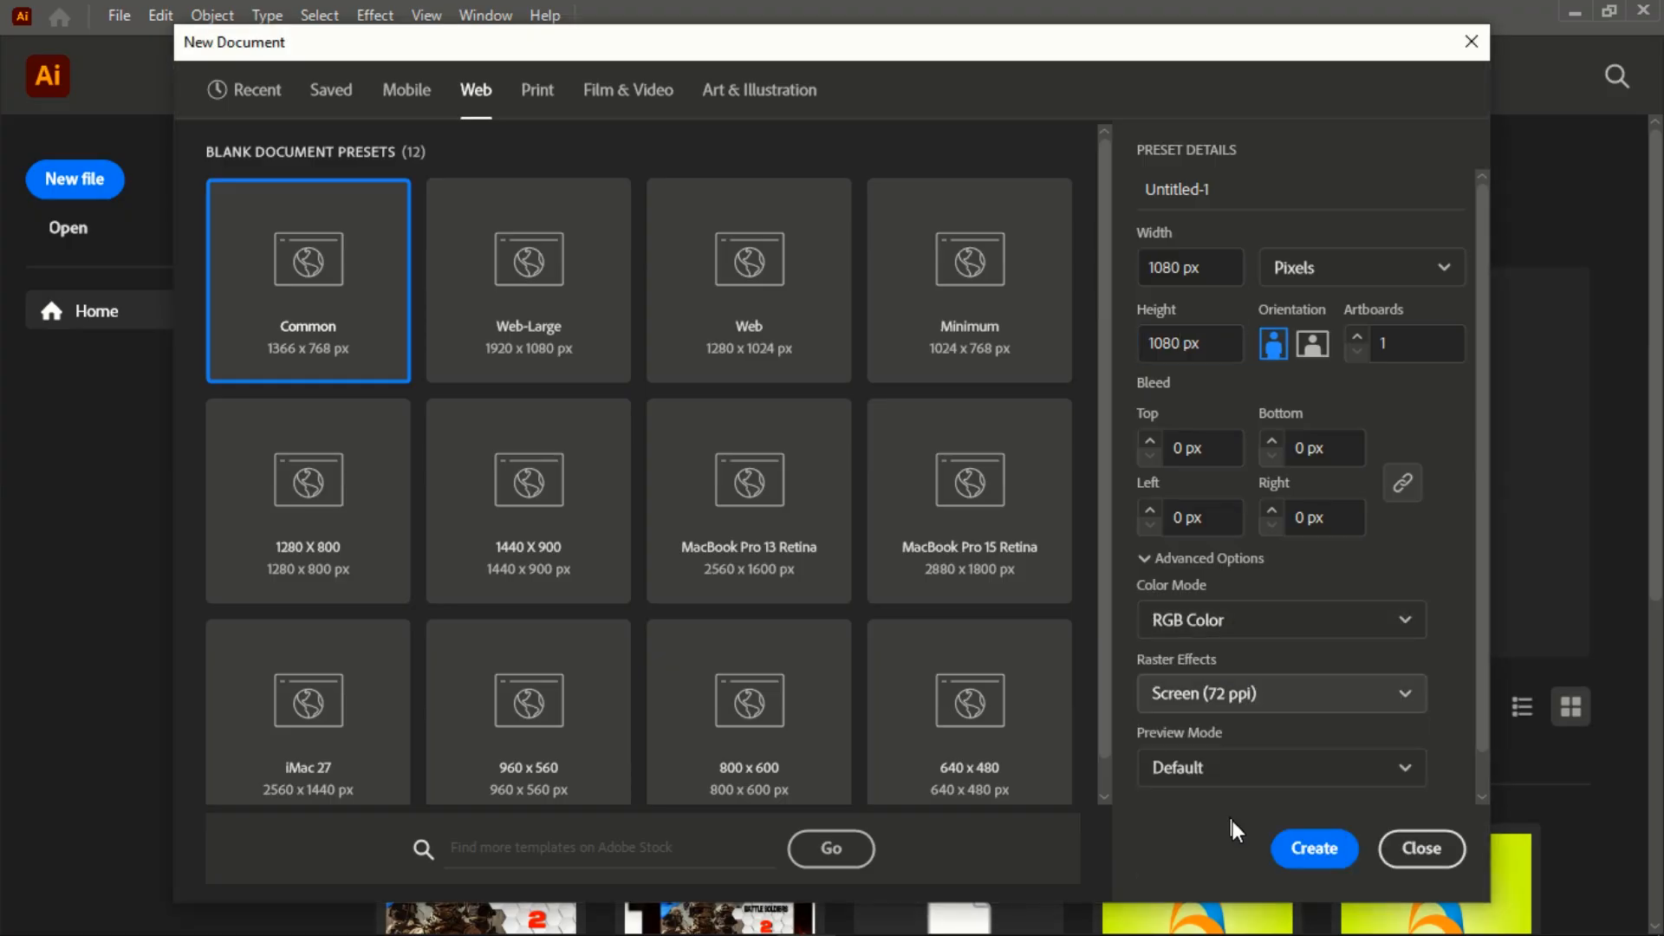
left_click(1314, 852)
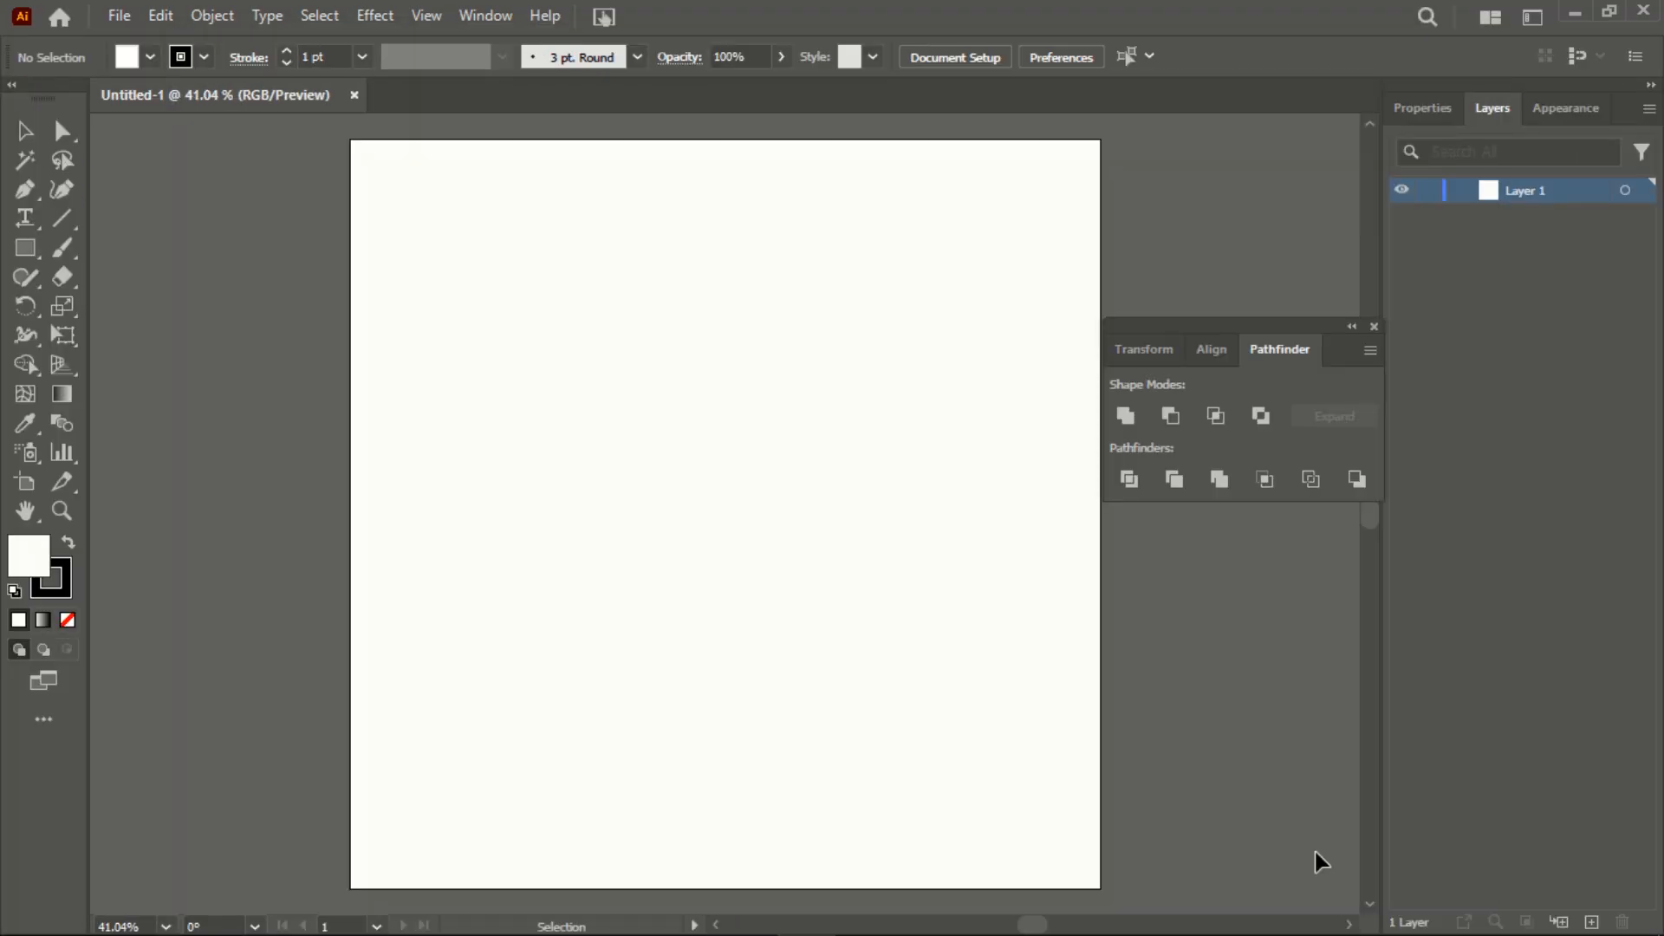
Close the floating Pathfinder panel and place the world map outline image across the full width of the artboard
left_click(1374, 327)
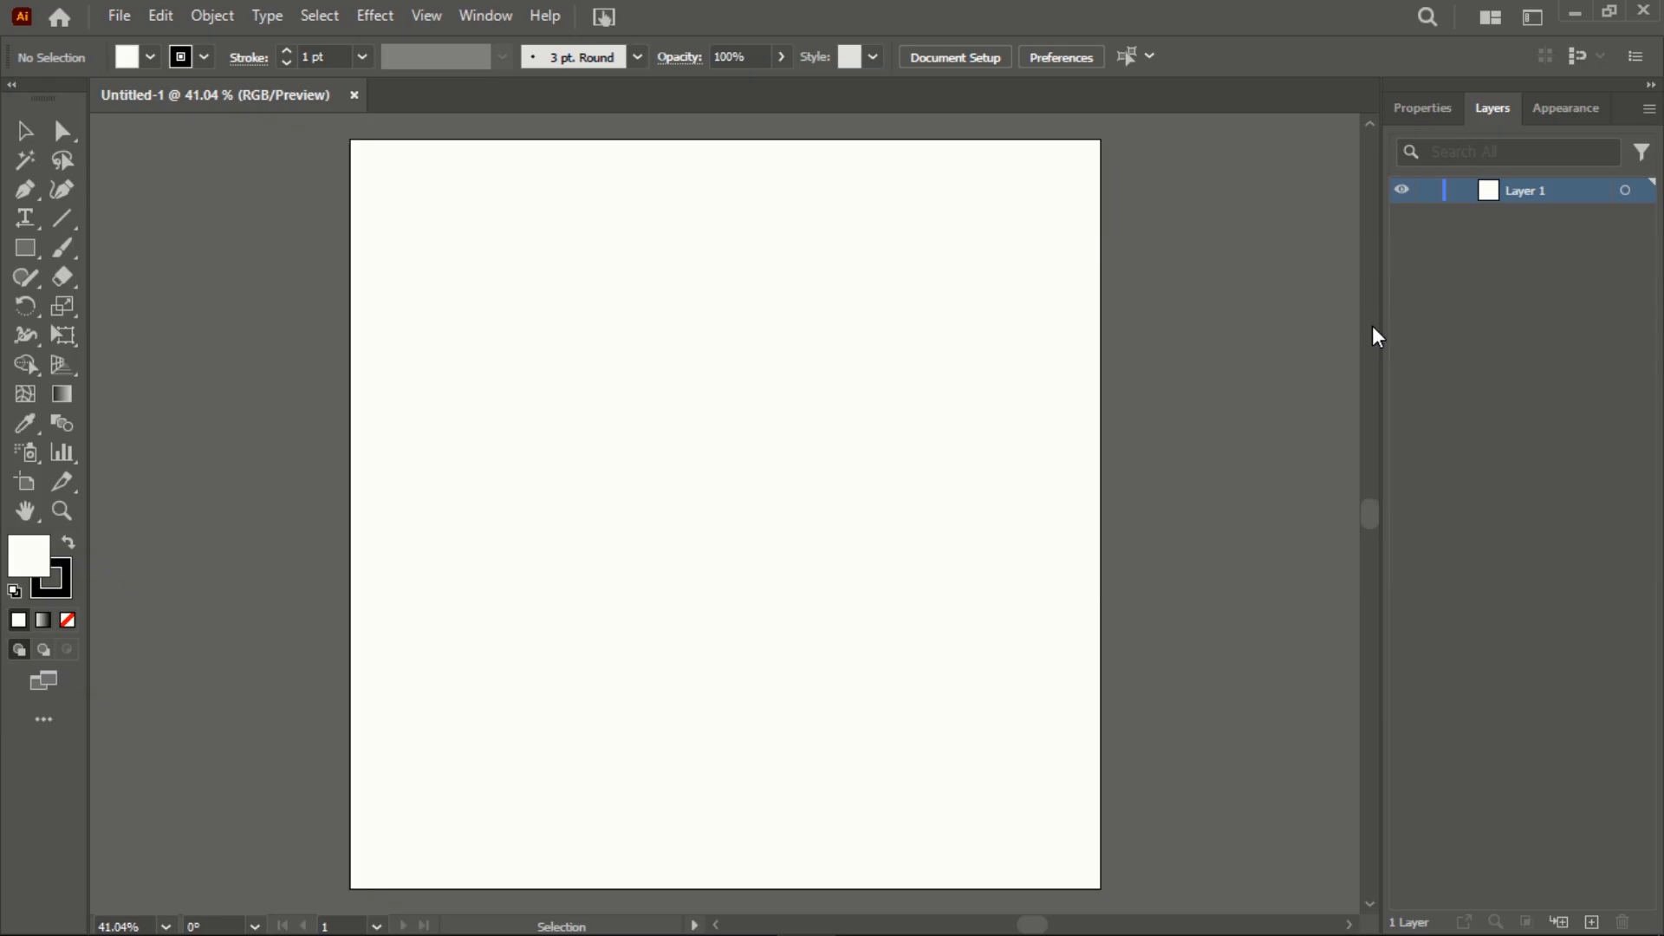
left_click(106, 10)
left_click(159, 452)
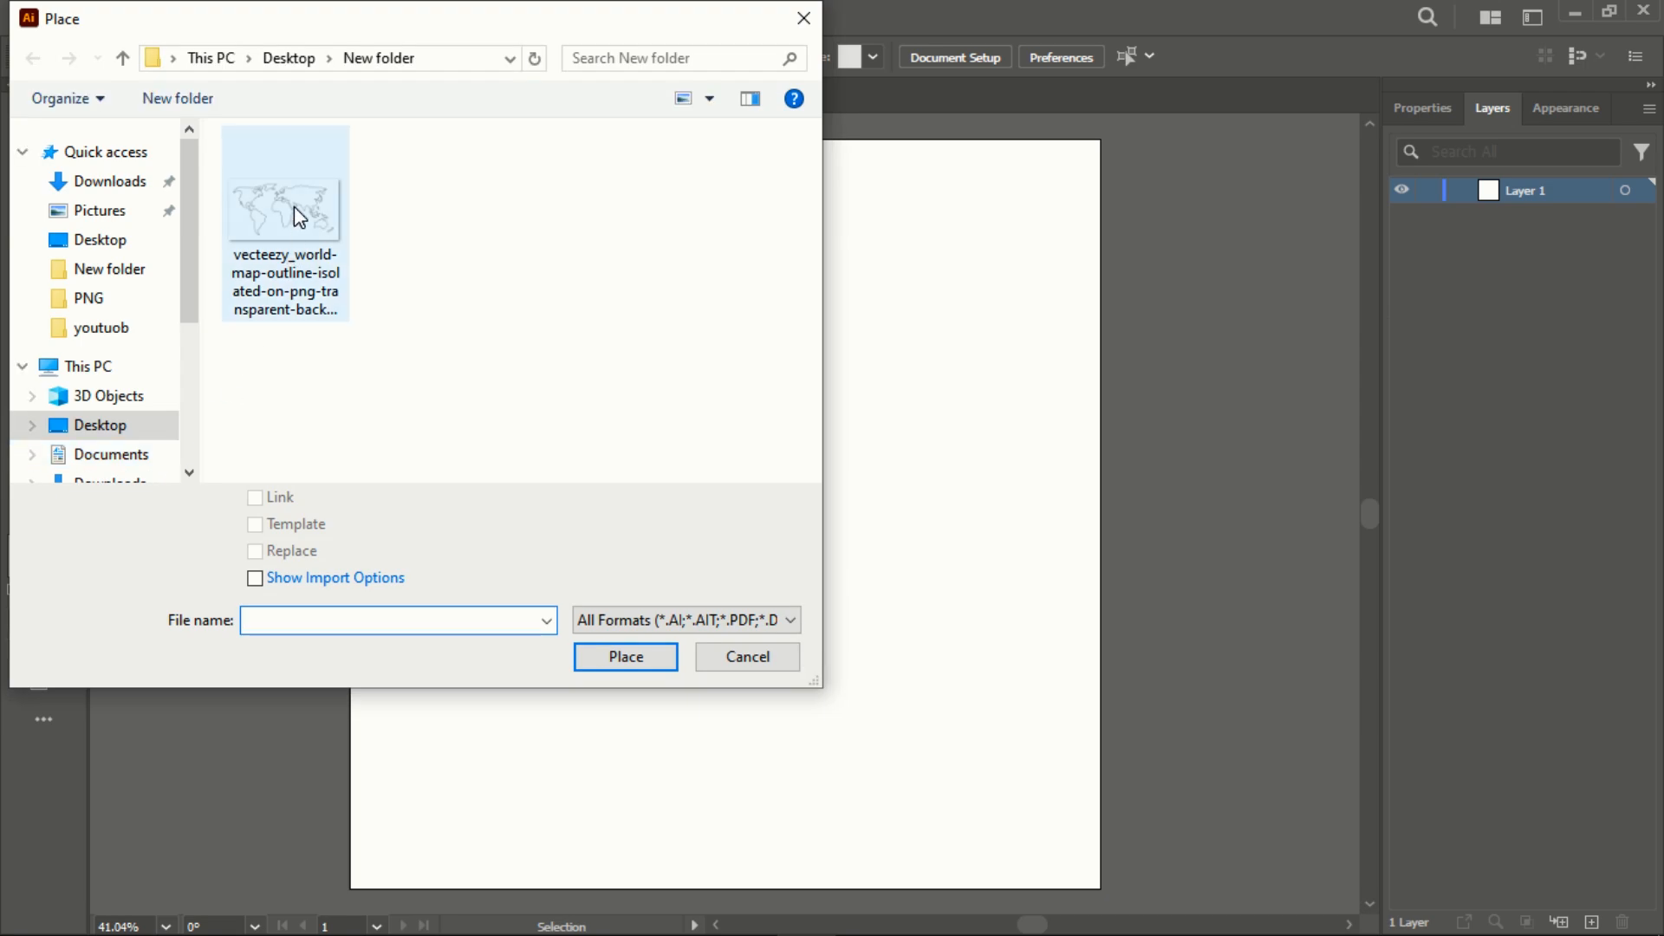
left_click(294, 206)
left_click(625, 657)
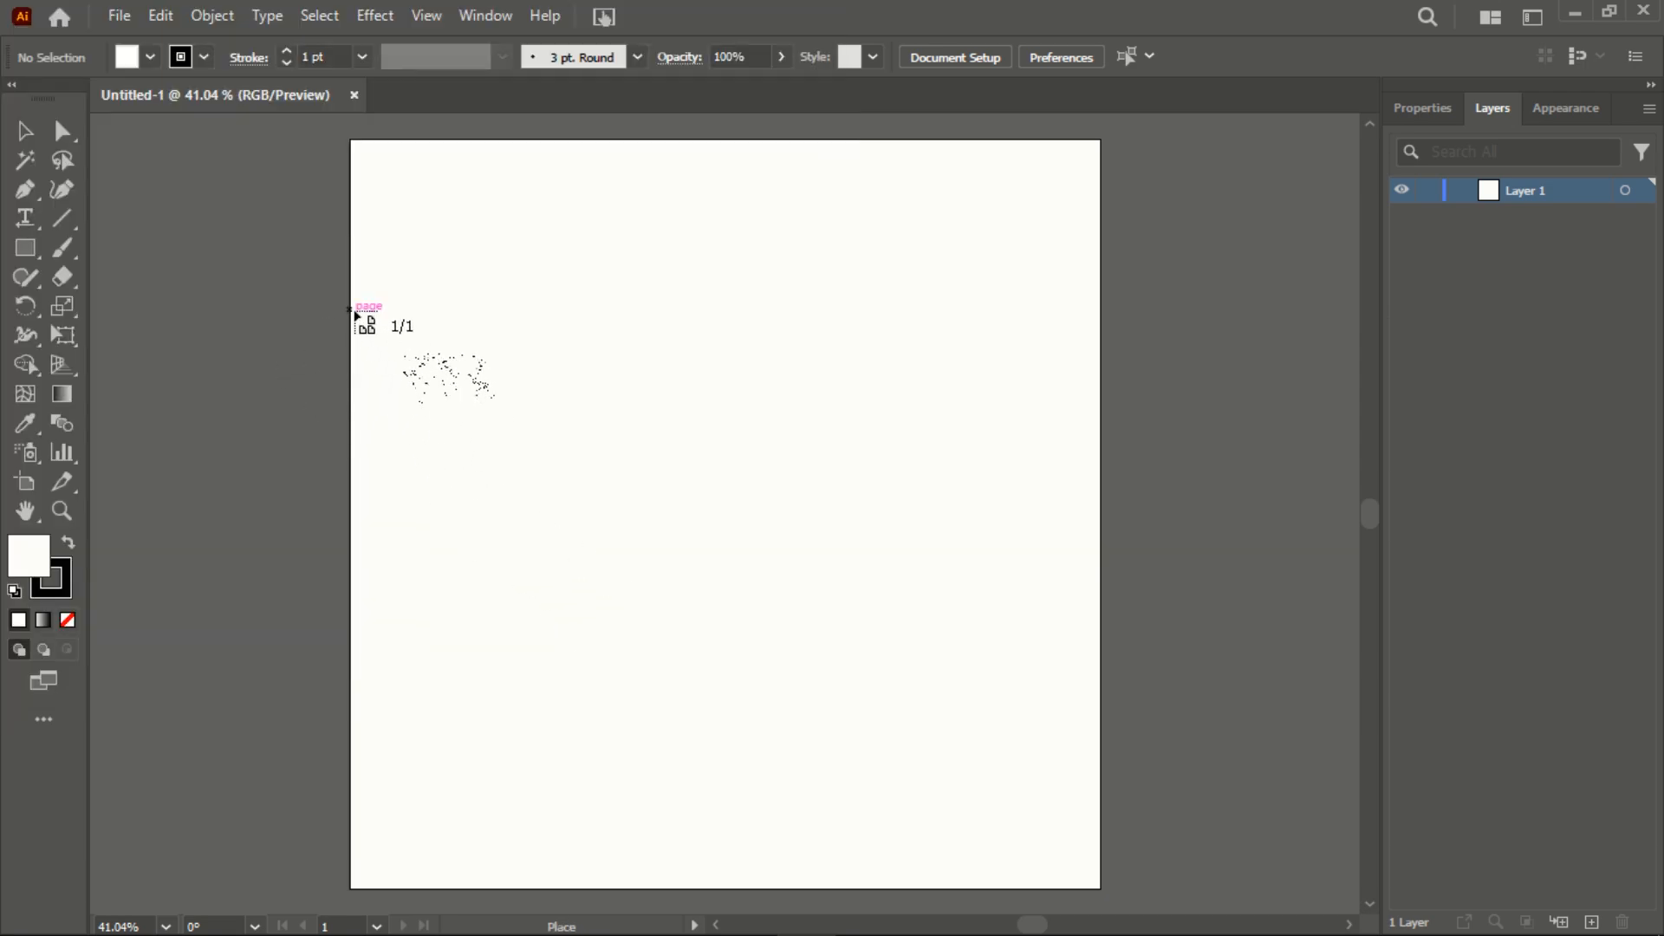
left_click_drag(355, 312, 1097, 811)
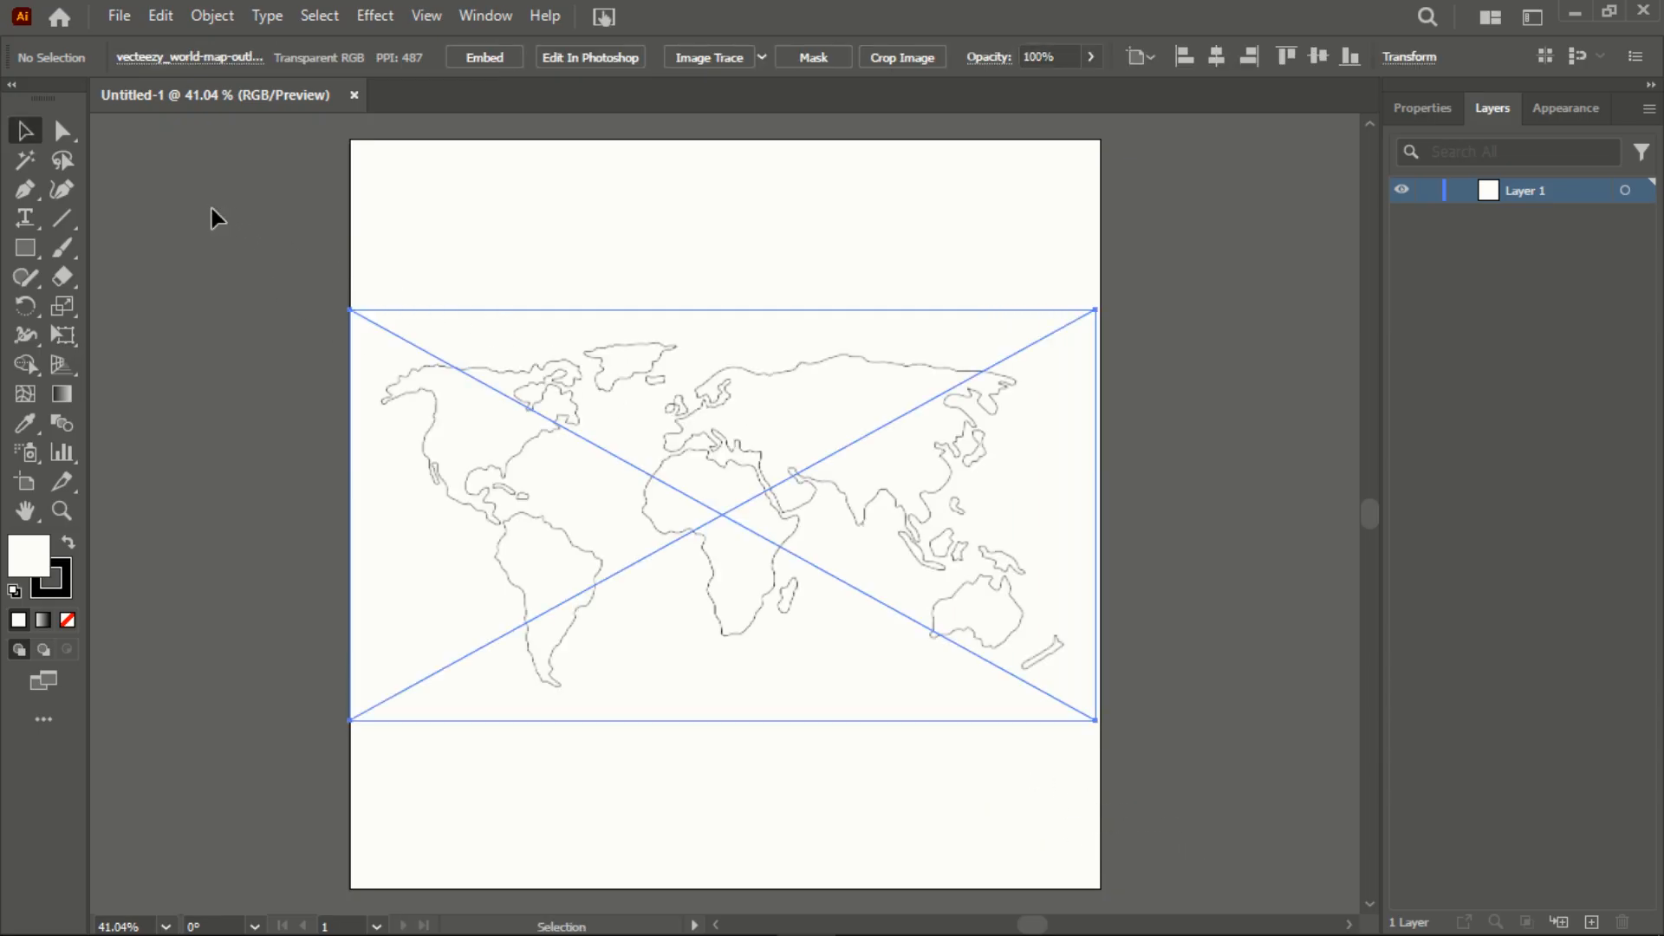
Image-trace the placed world map with the Line Art preset
left_click(761, 57)
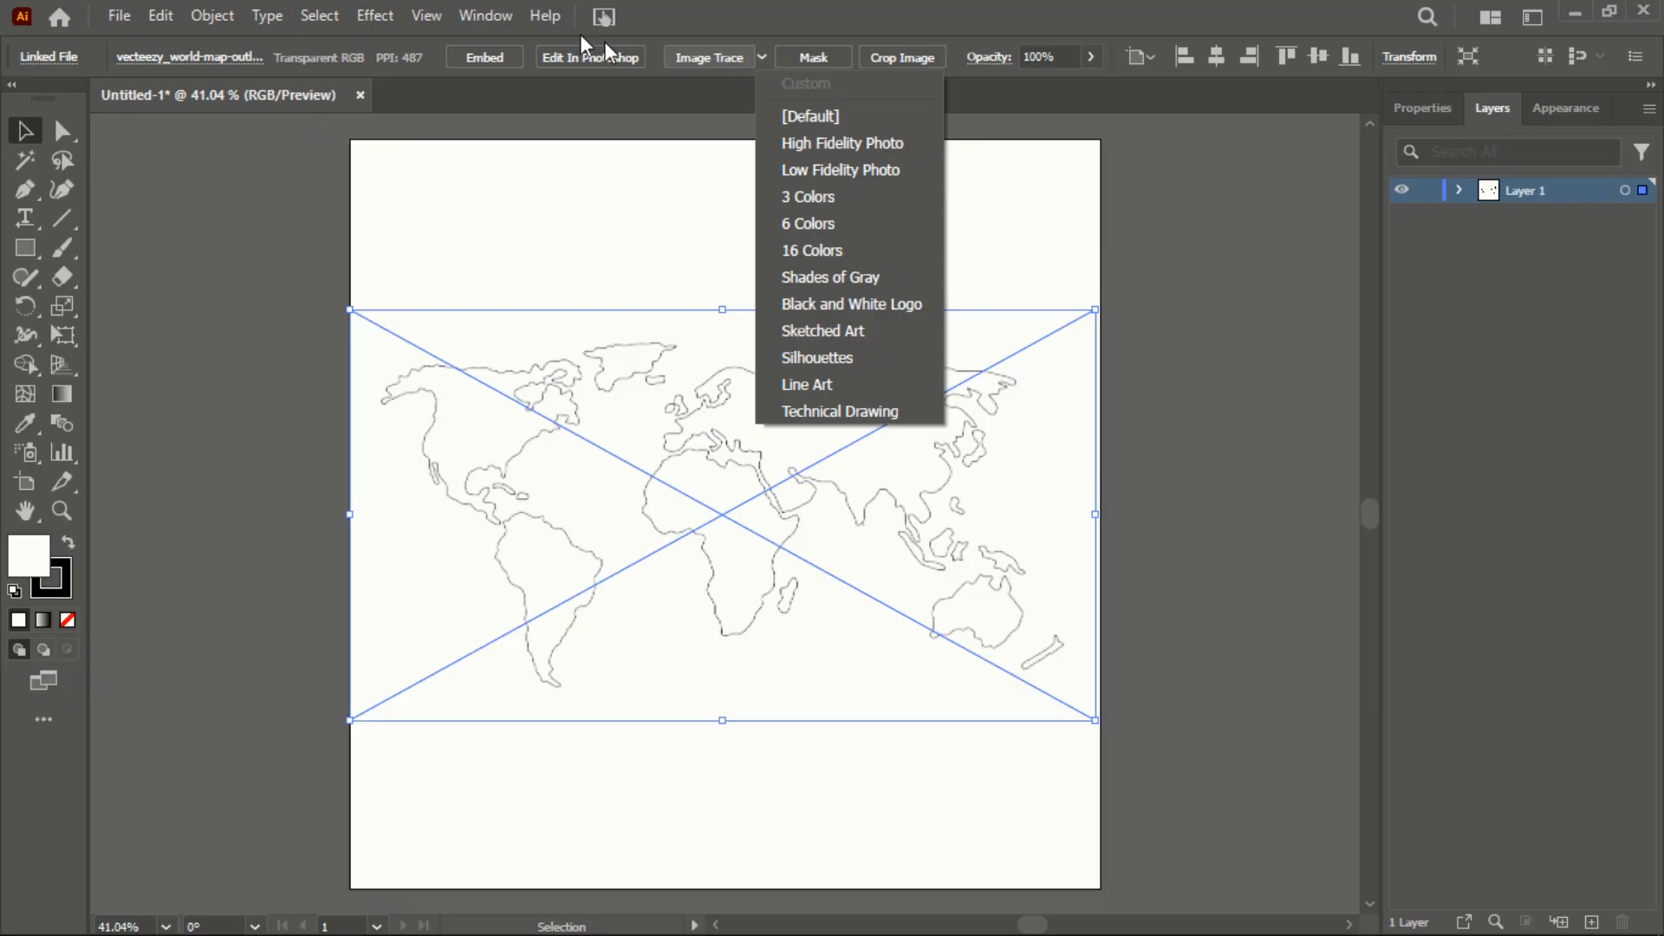
left_click(482, 16)
left_click(481, 15)
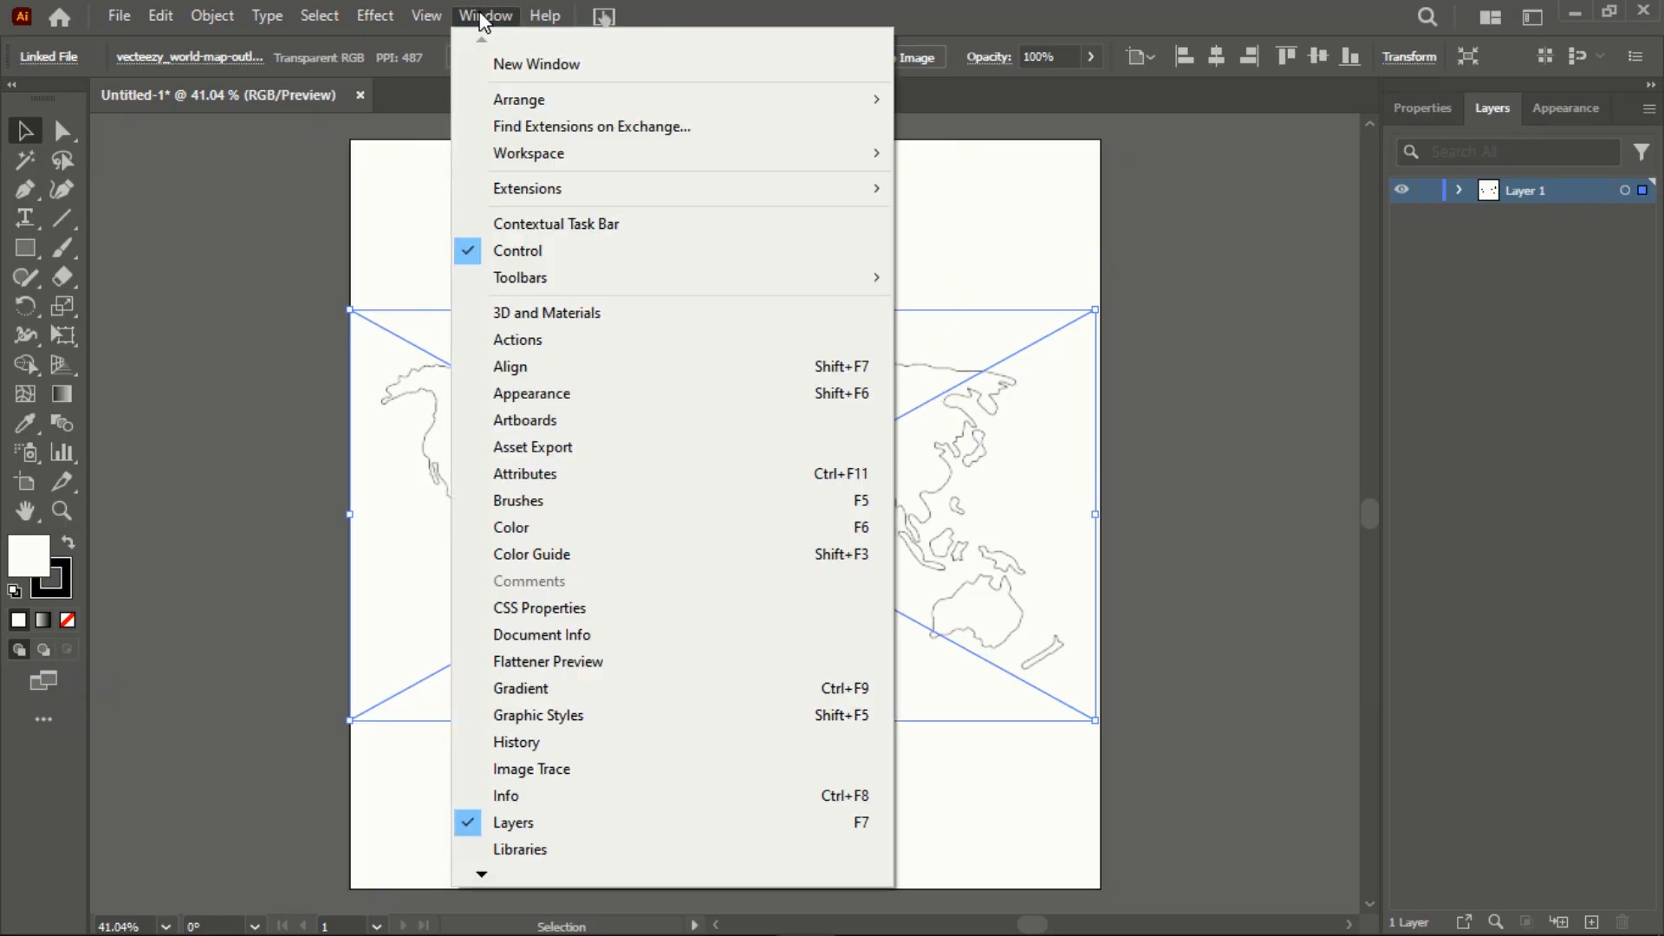
left_click(543, 775)
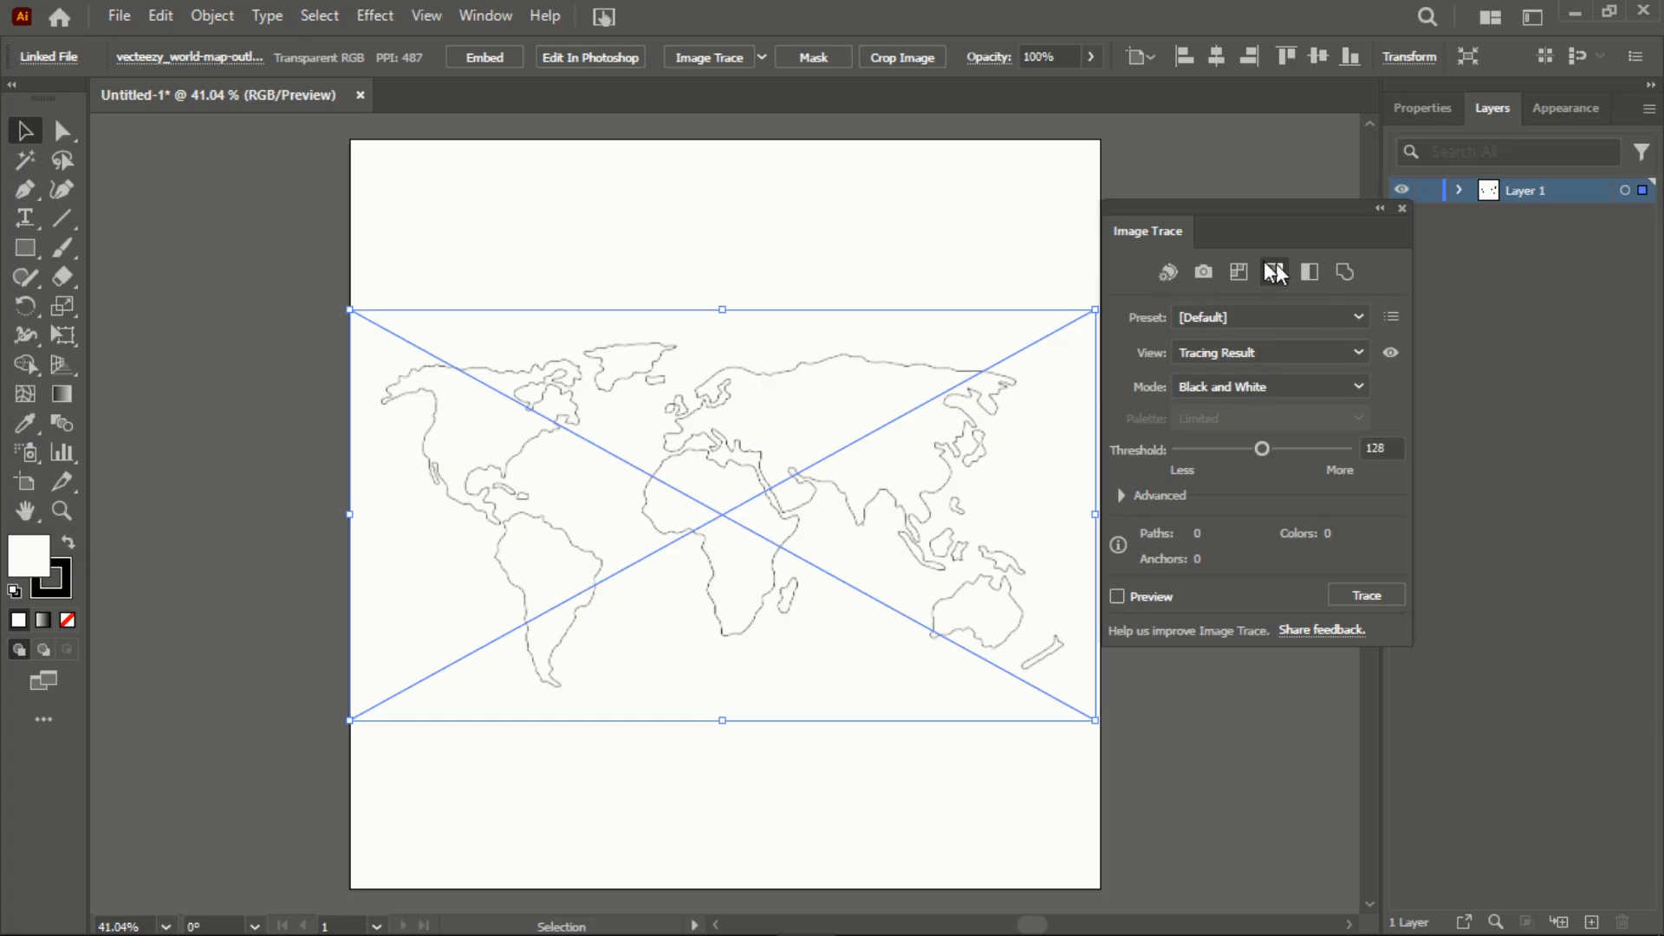
left_click(1328, 316)
left_click(1258, 646)
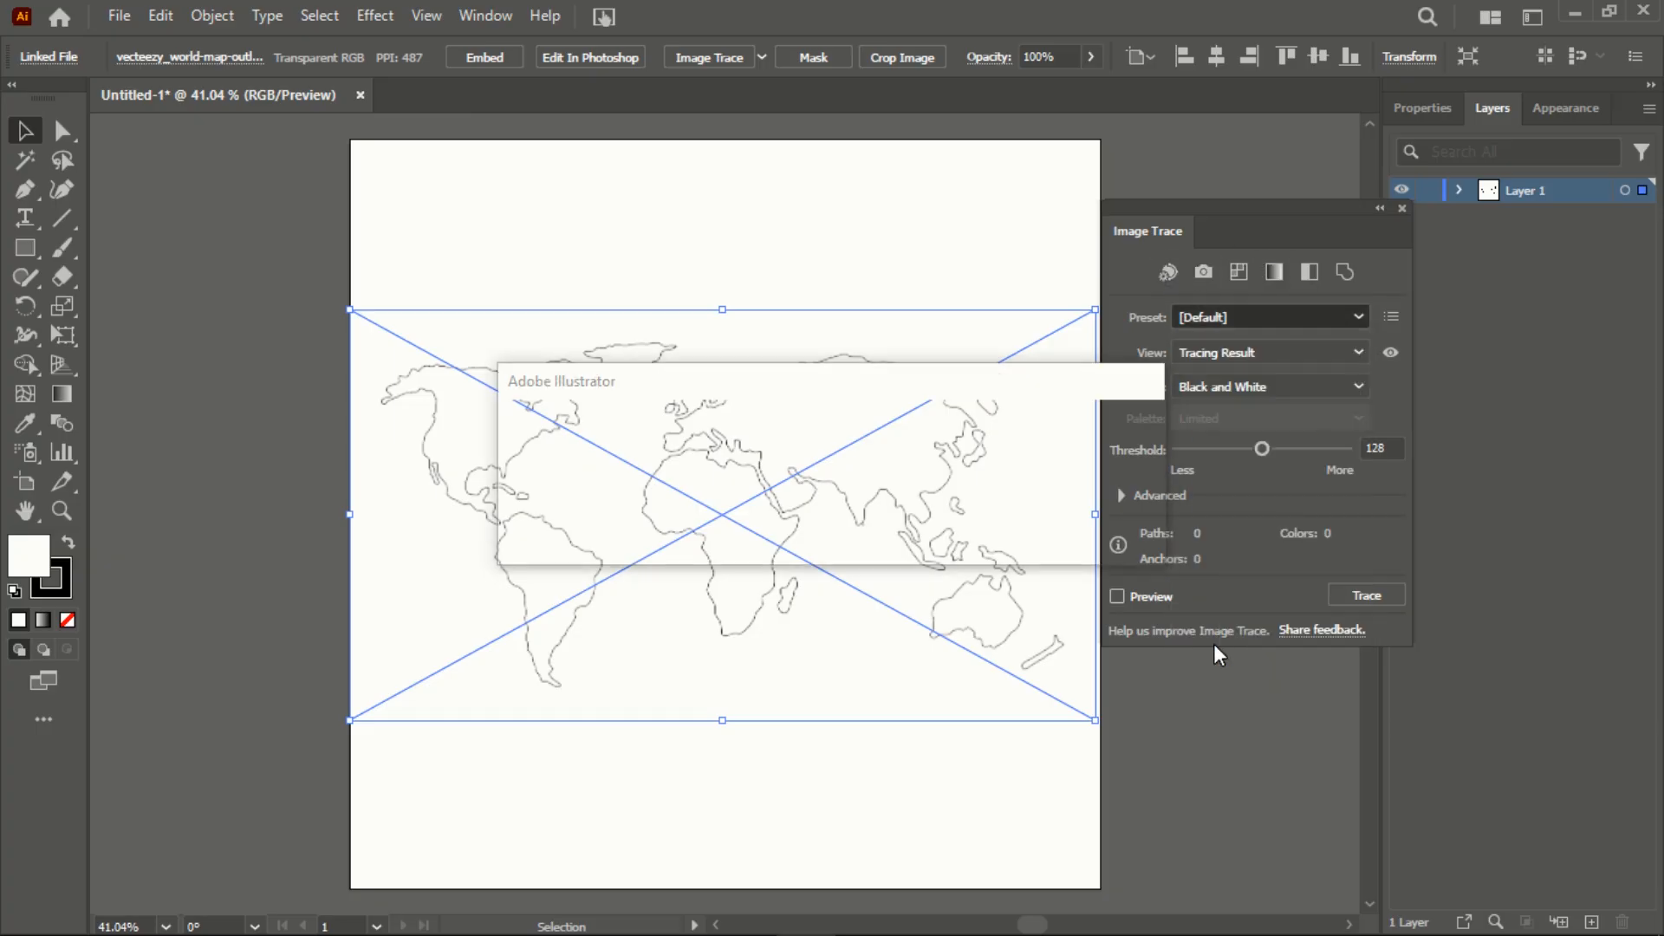
left_click(990, 511)
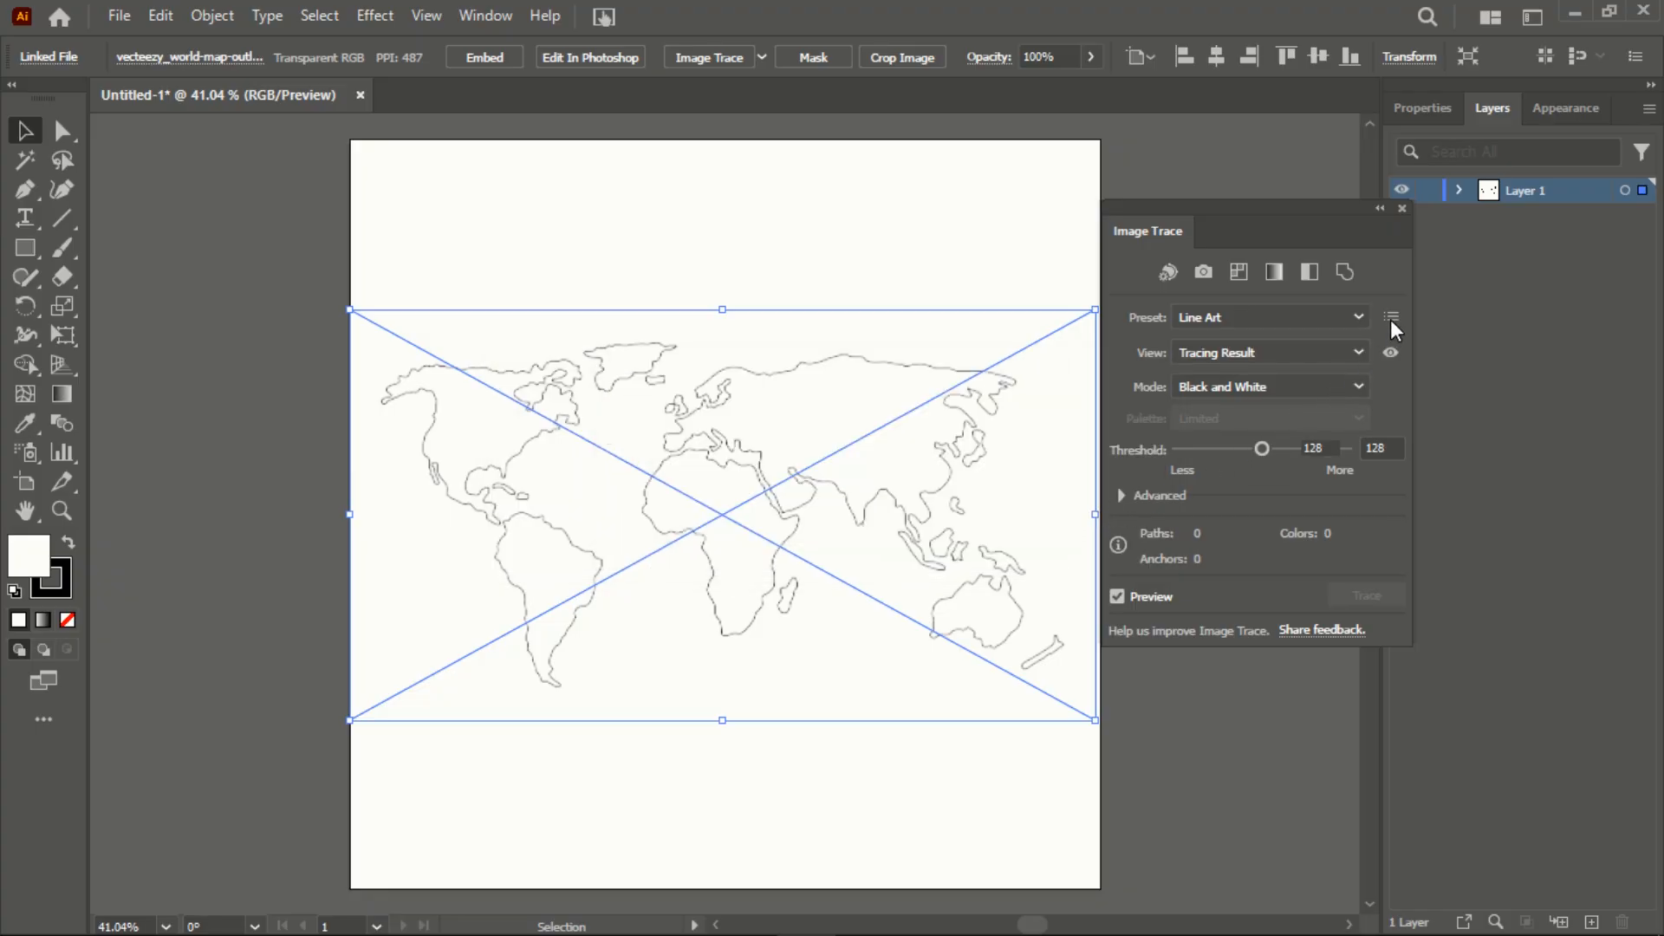
left_click(1403, 209)
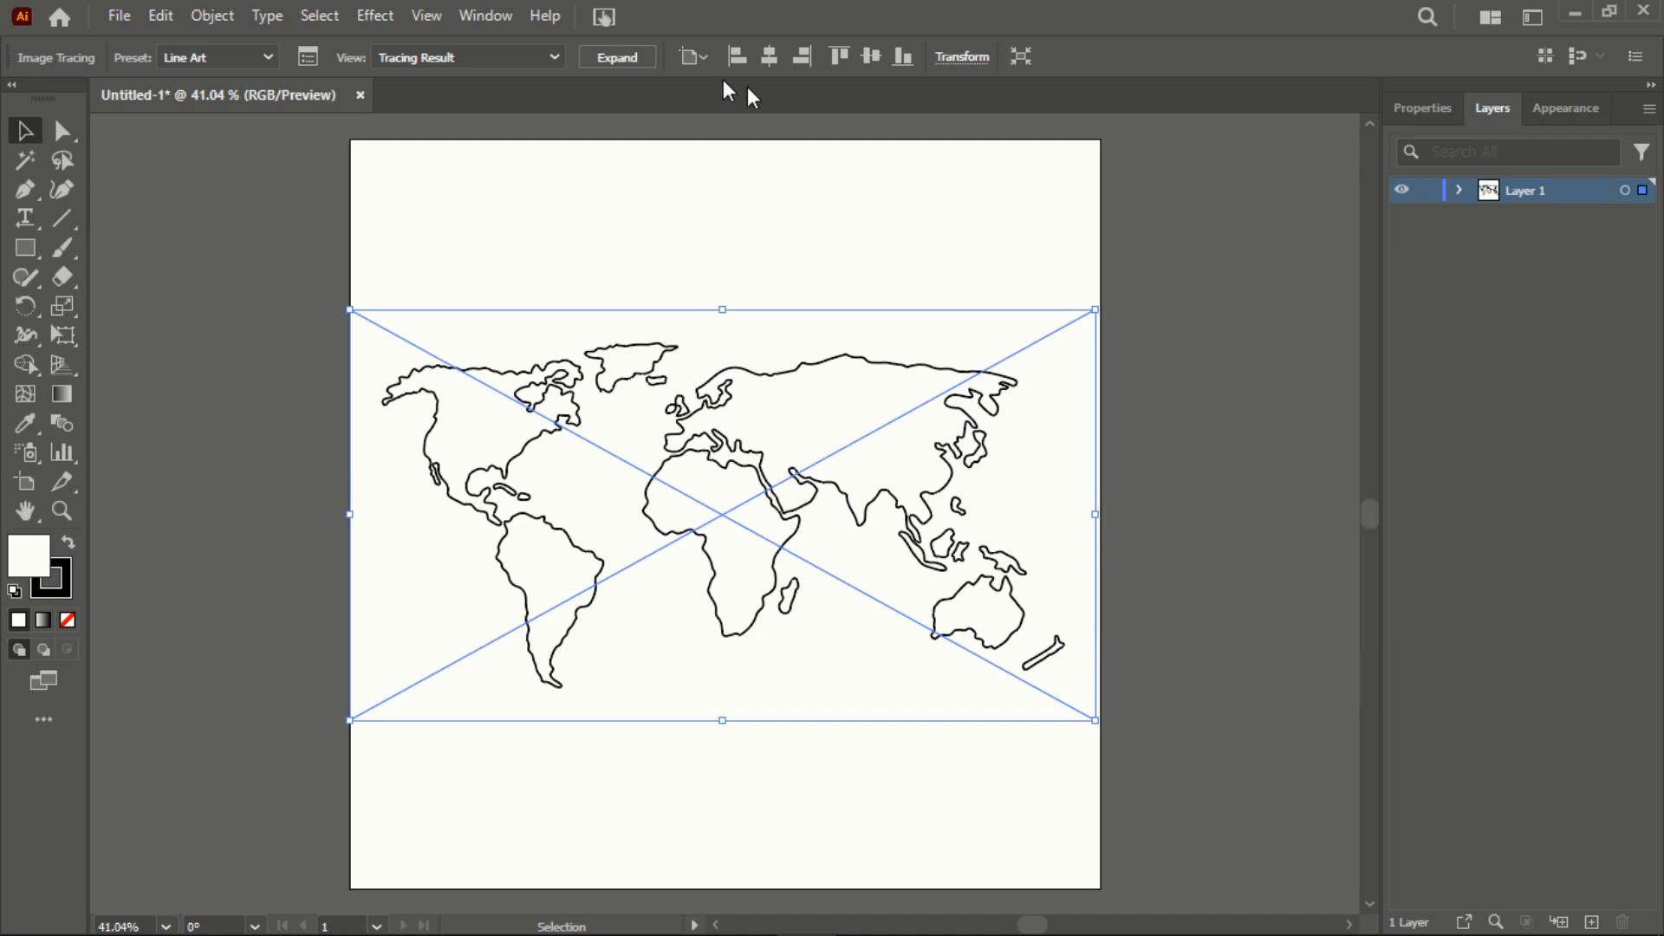
Expand the traced map into editable paths, with both Object and Fill included
left_click(212, 16)
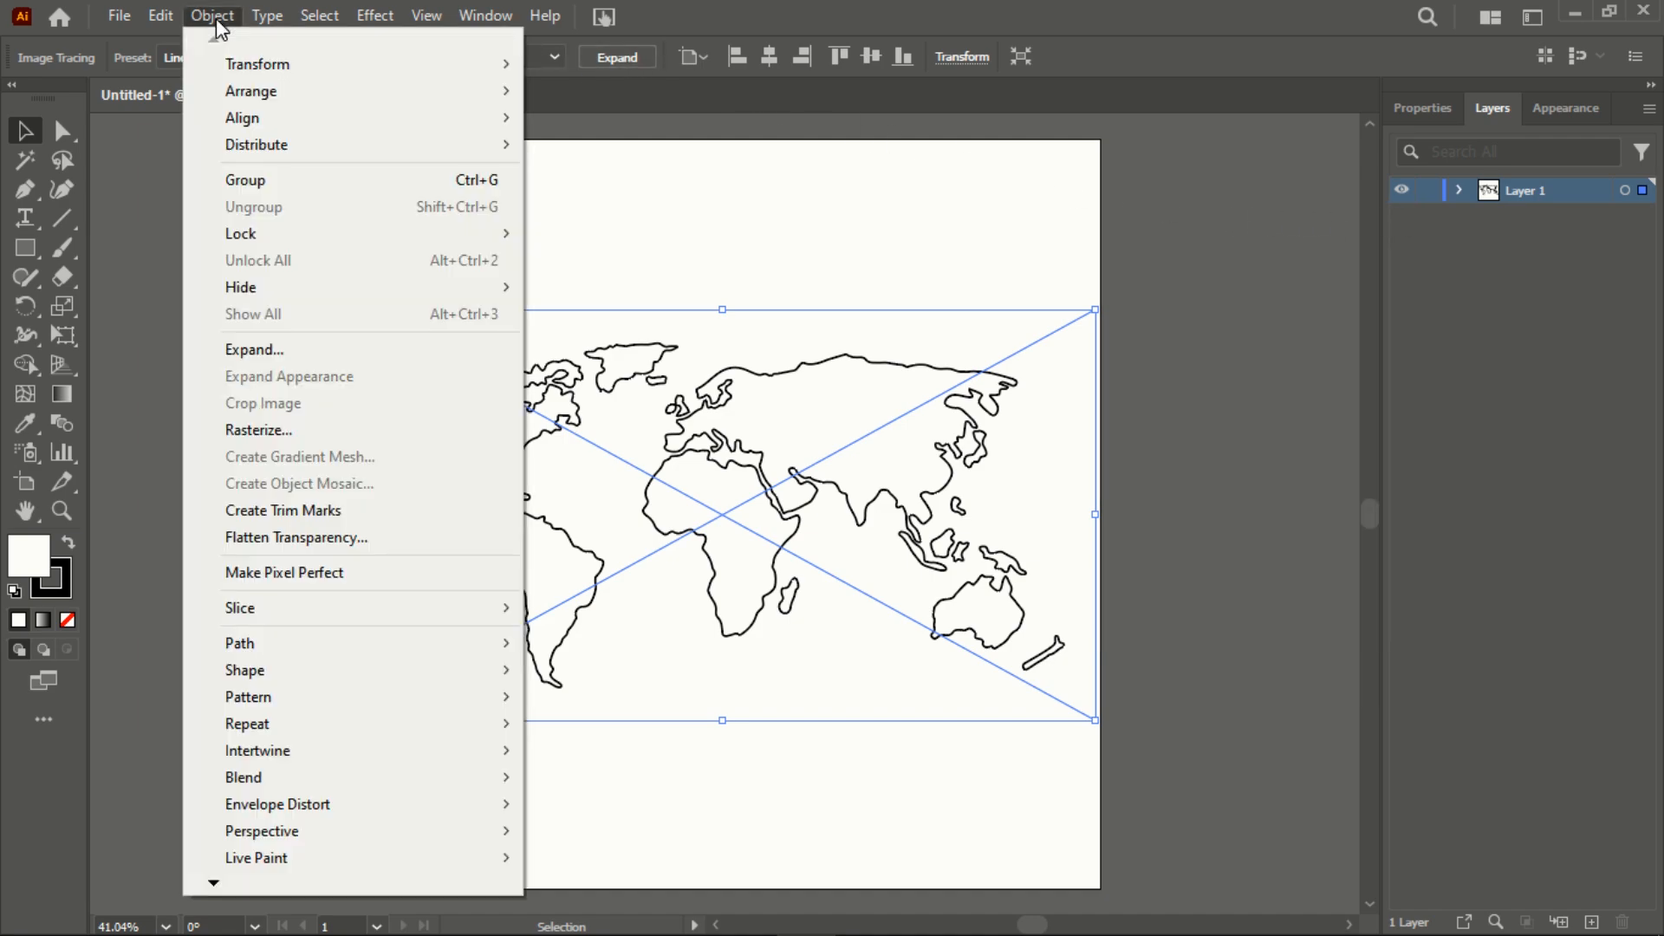
left_click(247, 348)
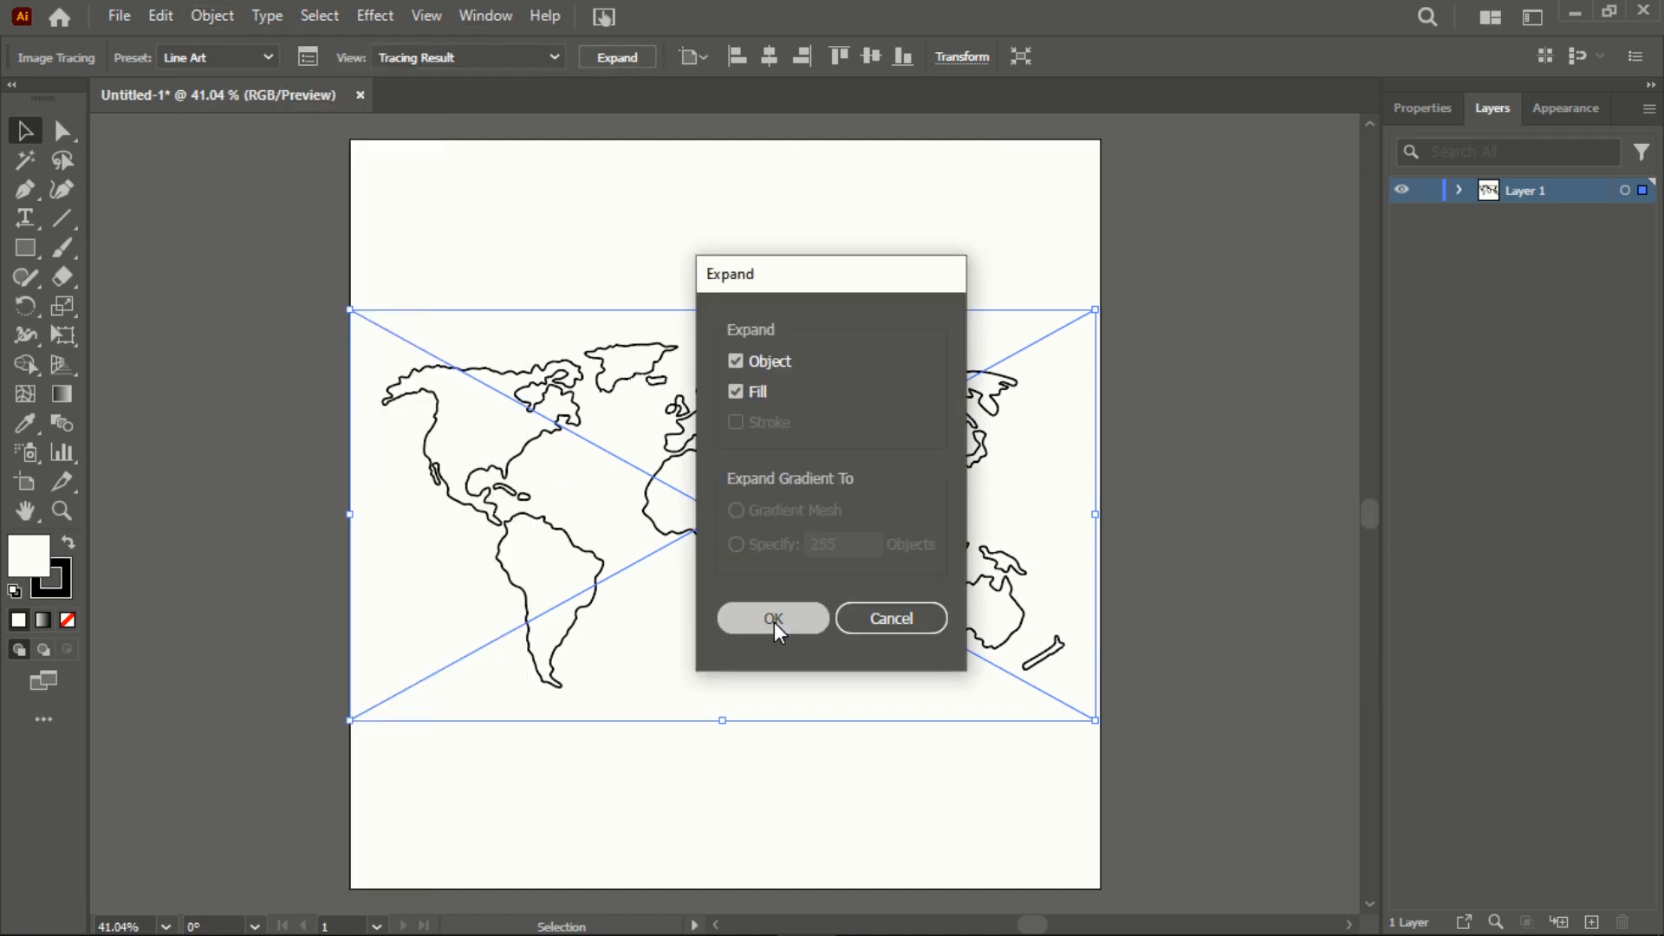
left_click(772, 619)
Remove the stroke from the expanded map and fill it with the darkest brown swatch
left_click(203, 57)
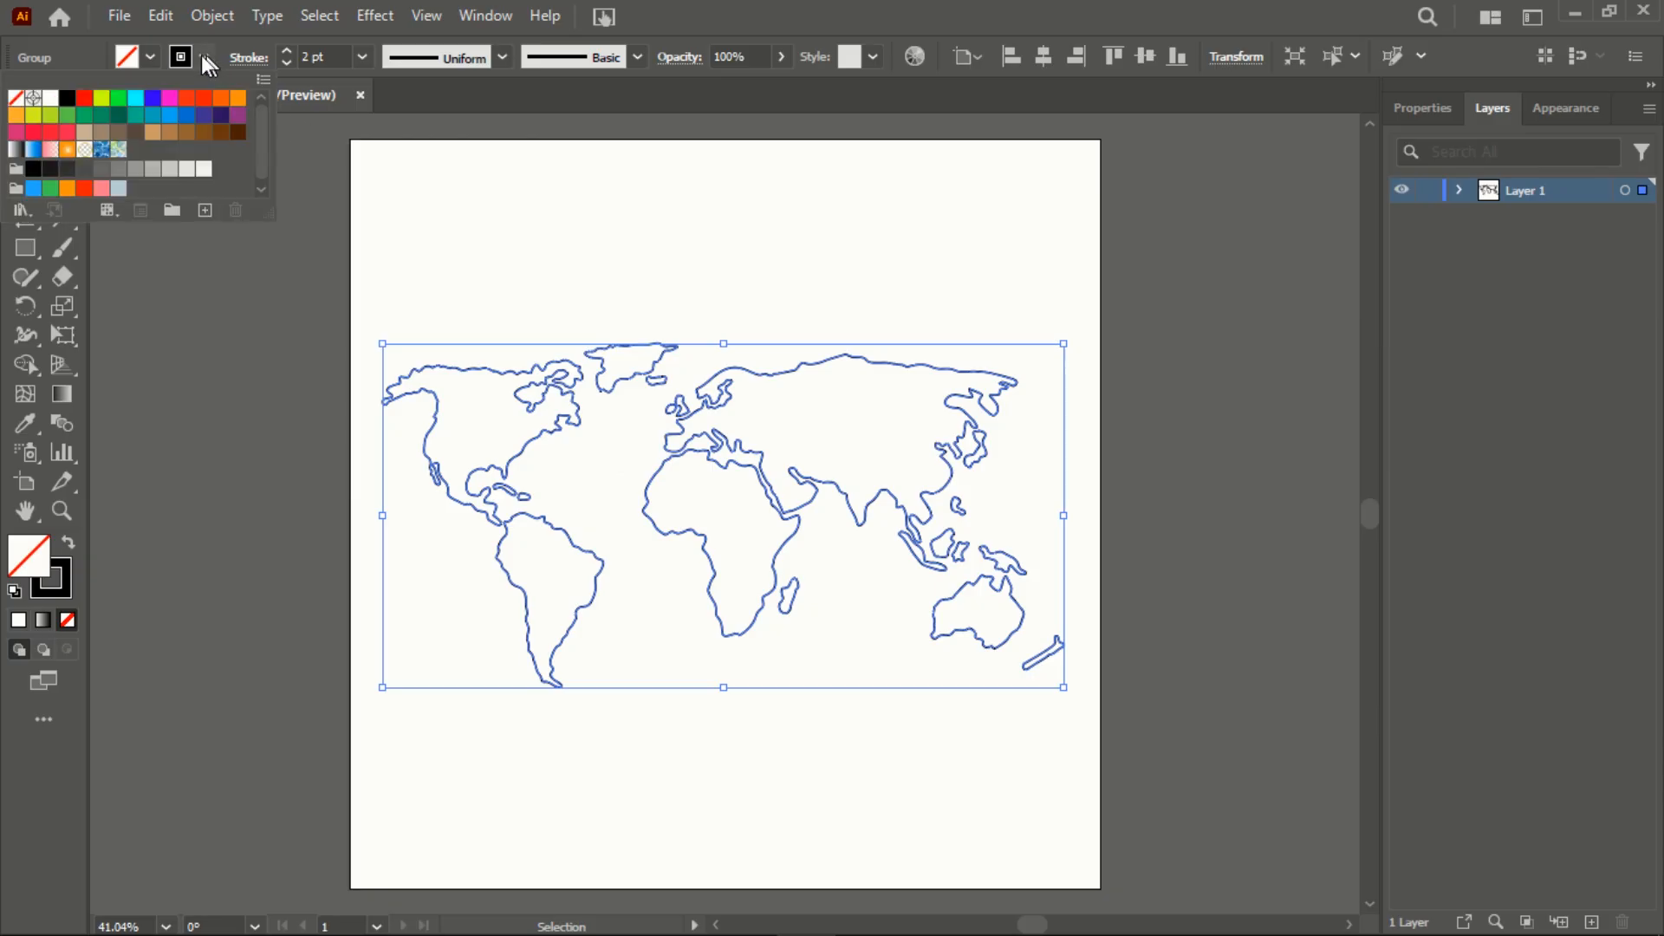
left_click(14, 100)
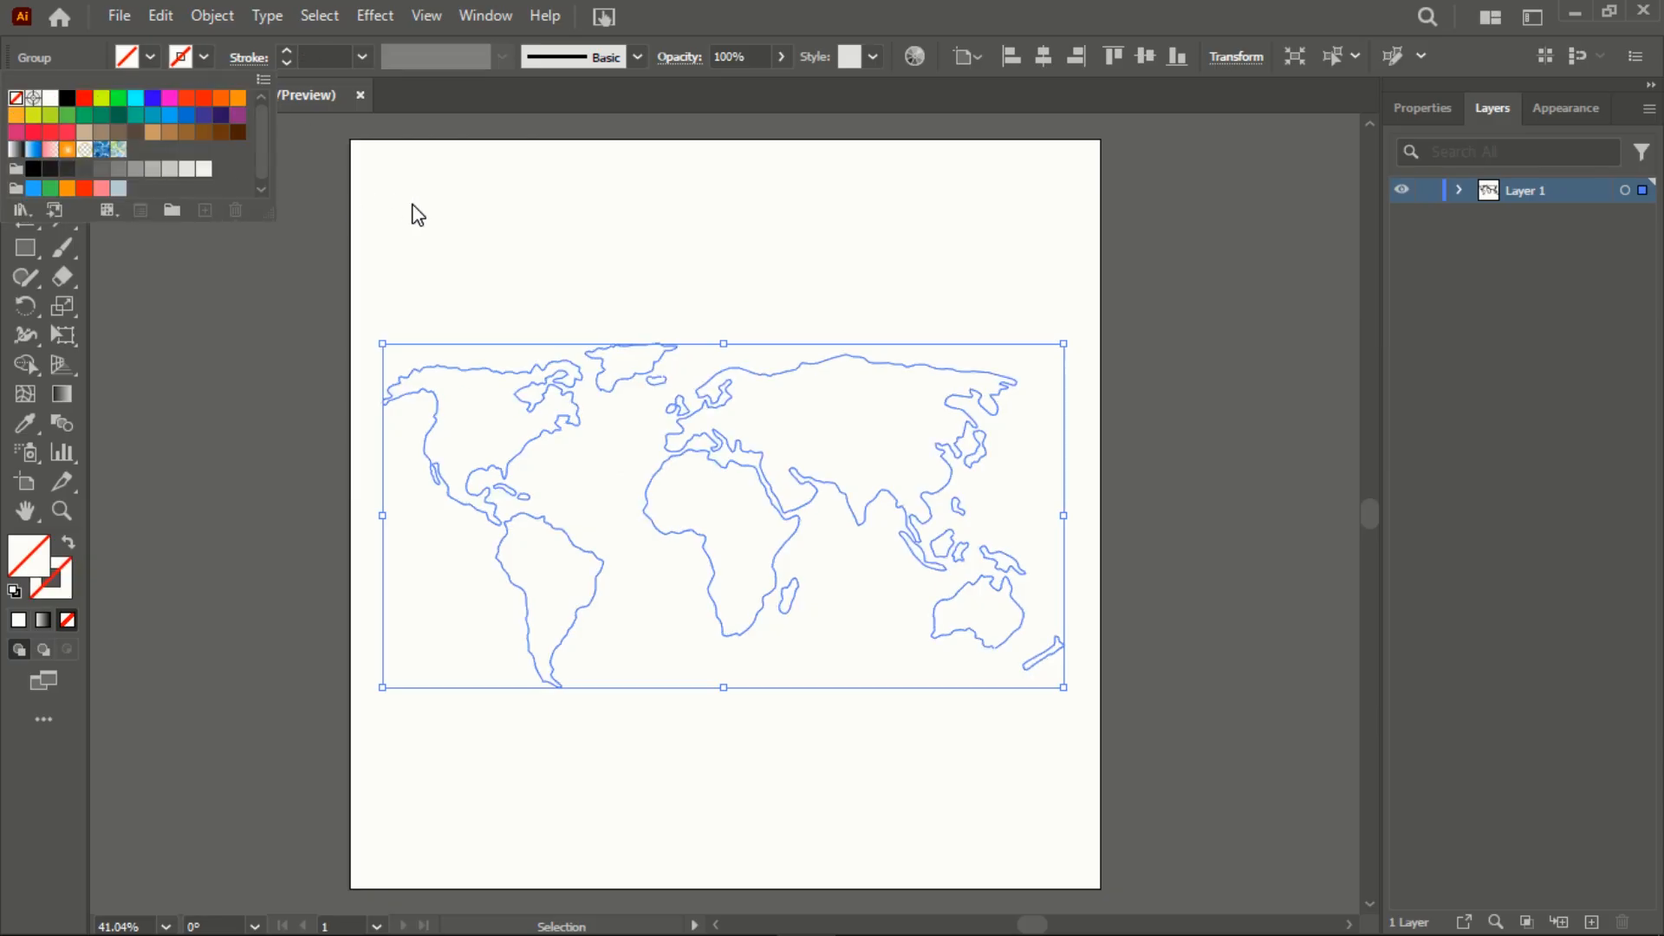
left_click(150, 57)
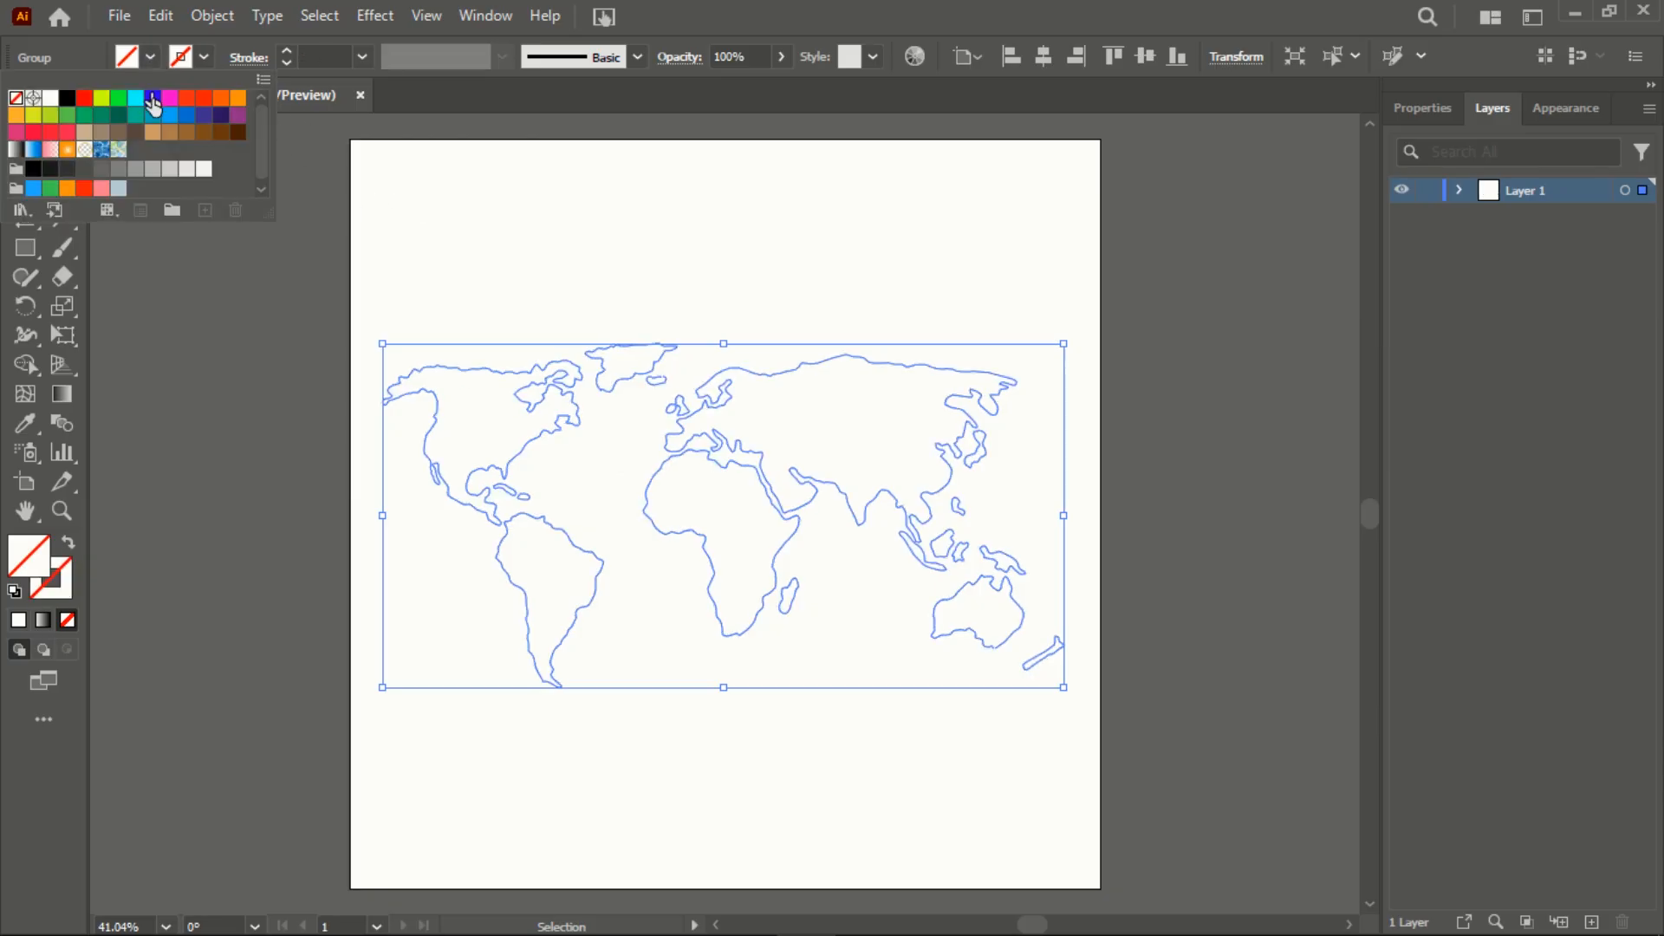
left_click(222, 137)
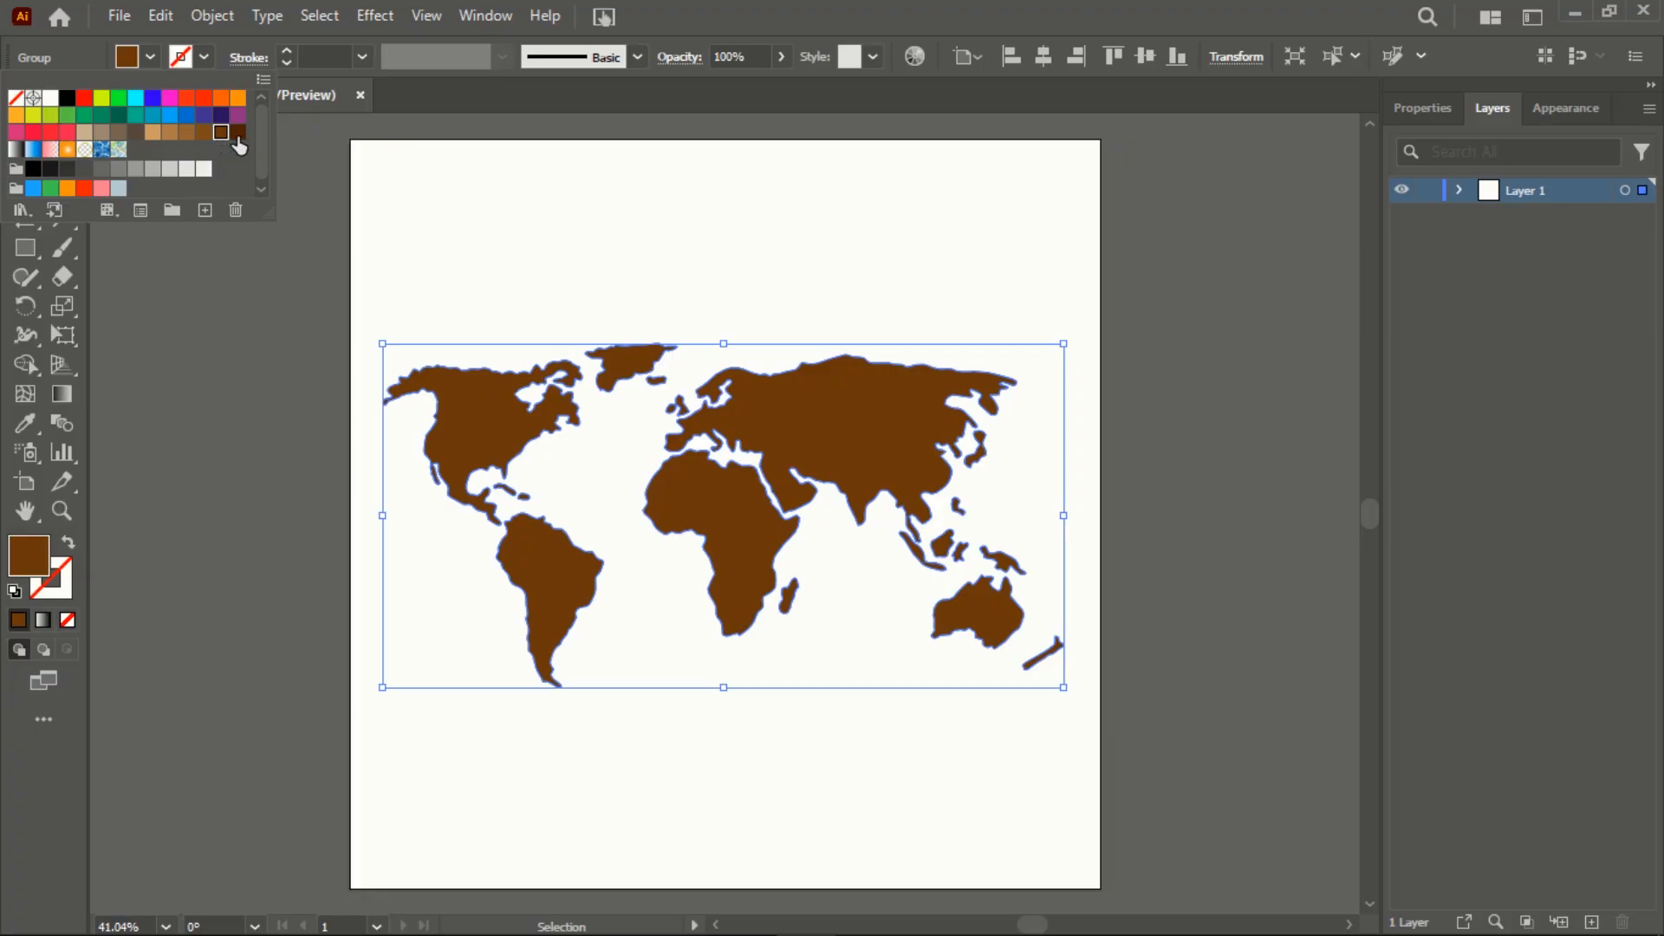
left_click(236, 136)
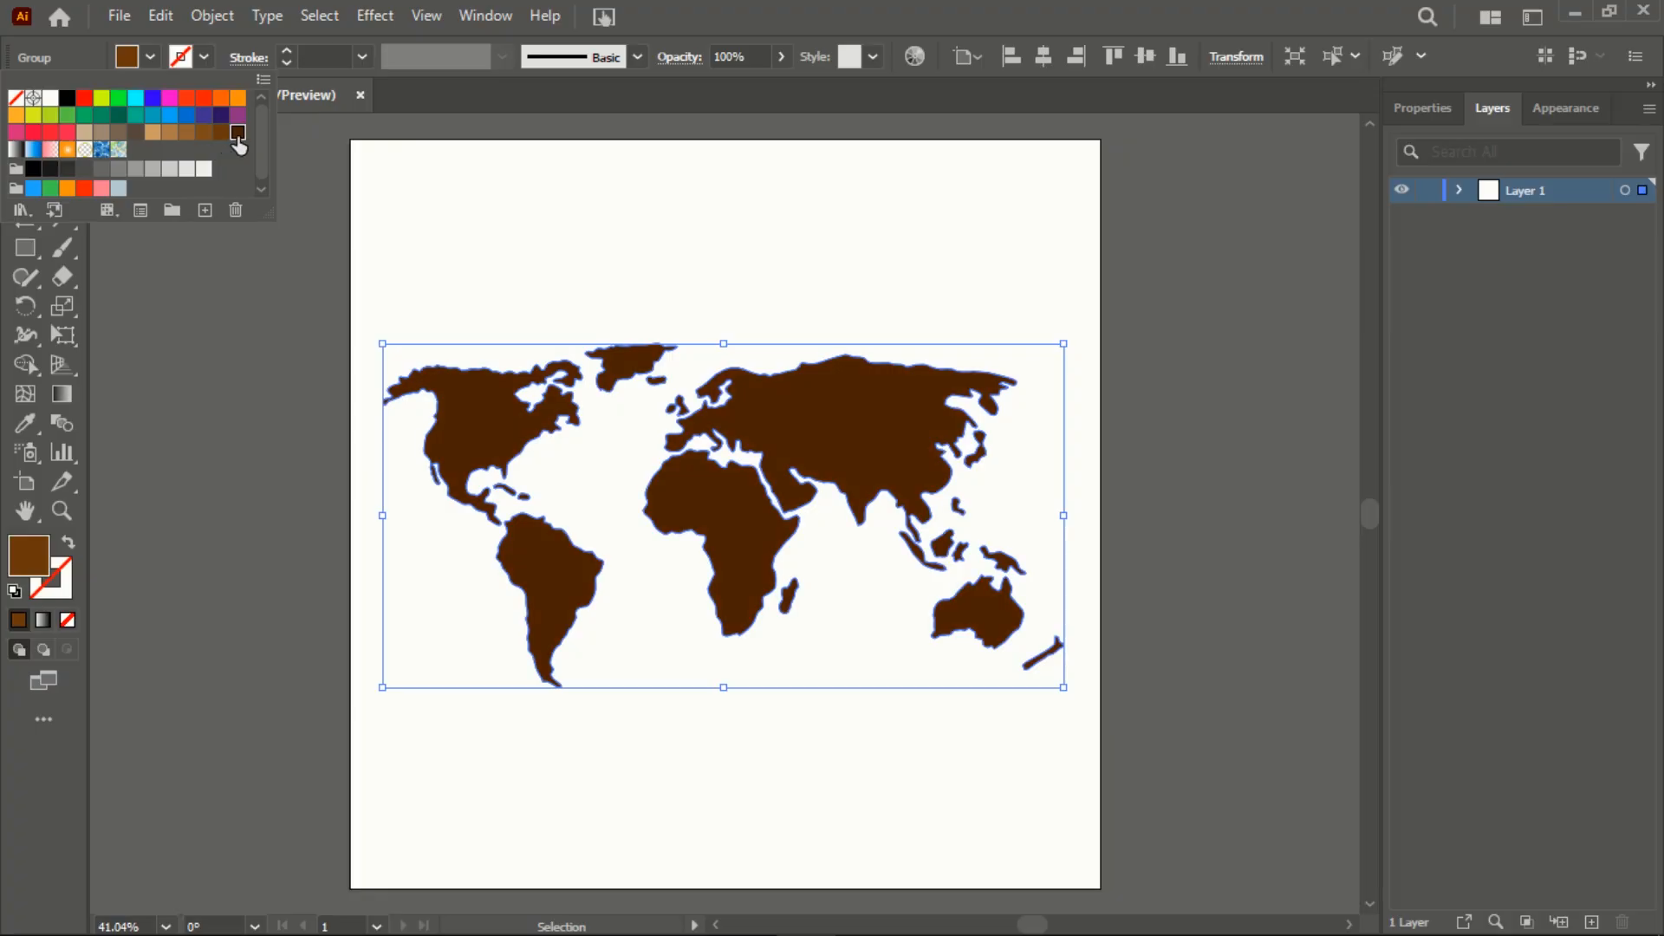
left_click(635, 228)
Ungroup the world map twice so that its landmasses become separate paths
left_click(222, 15)
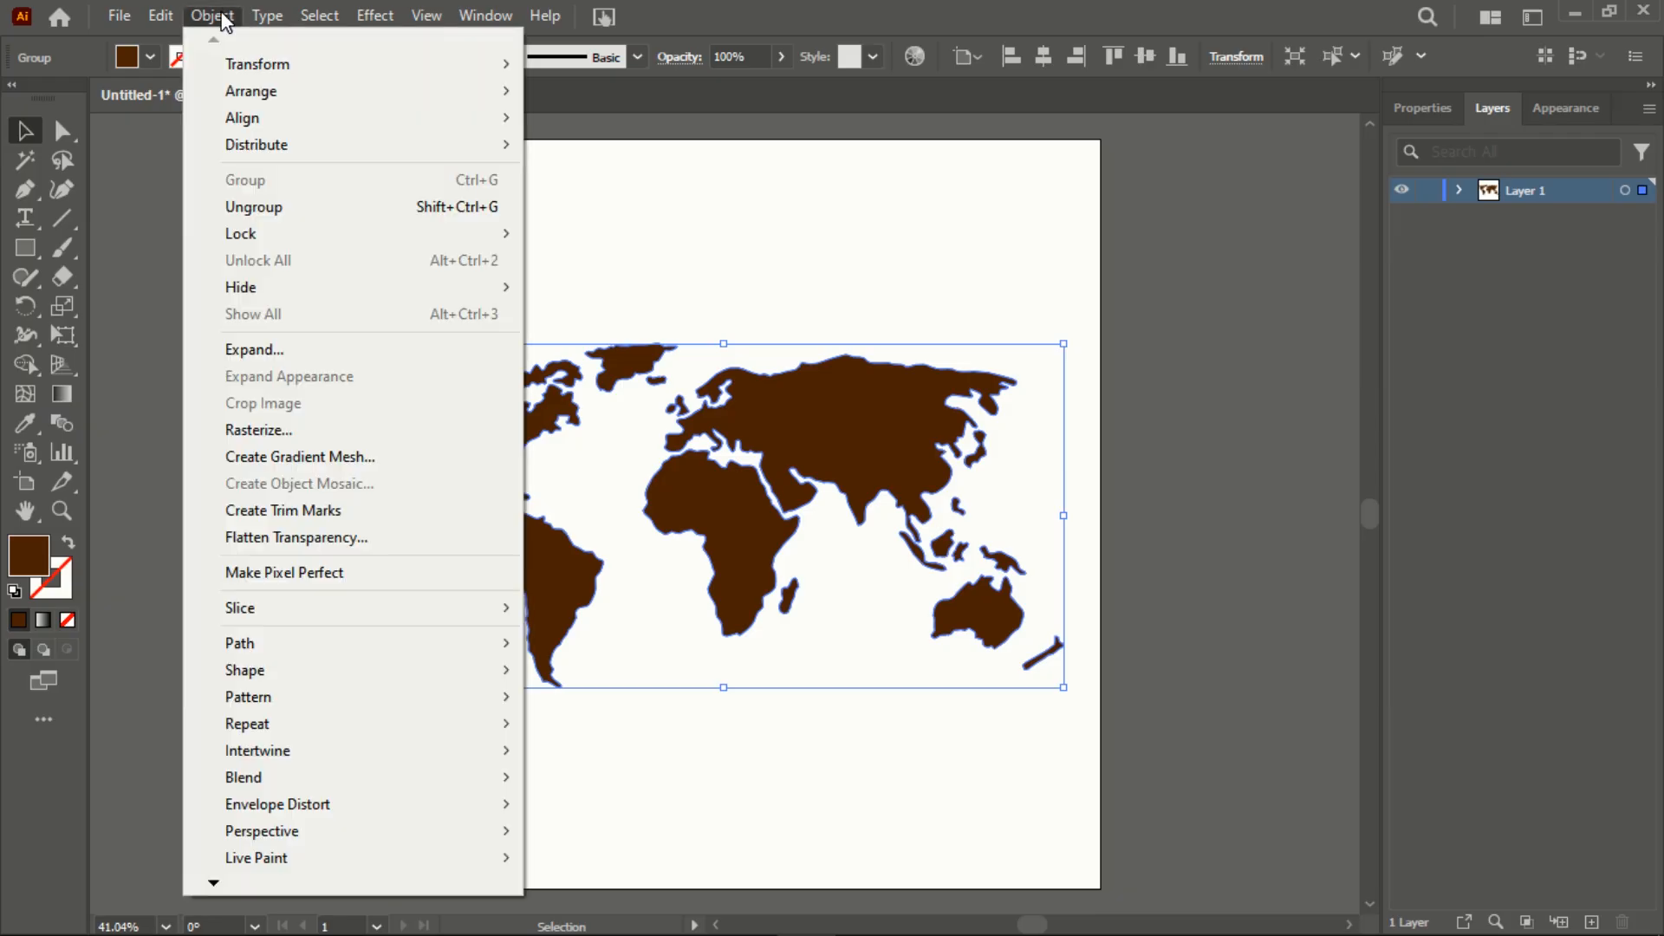
left_click(276, 205)
left_click(1144, 286)
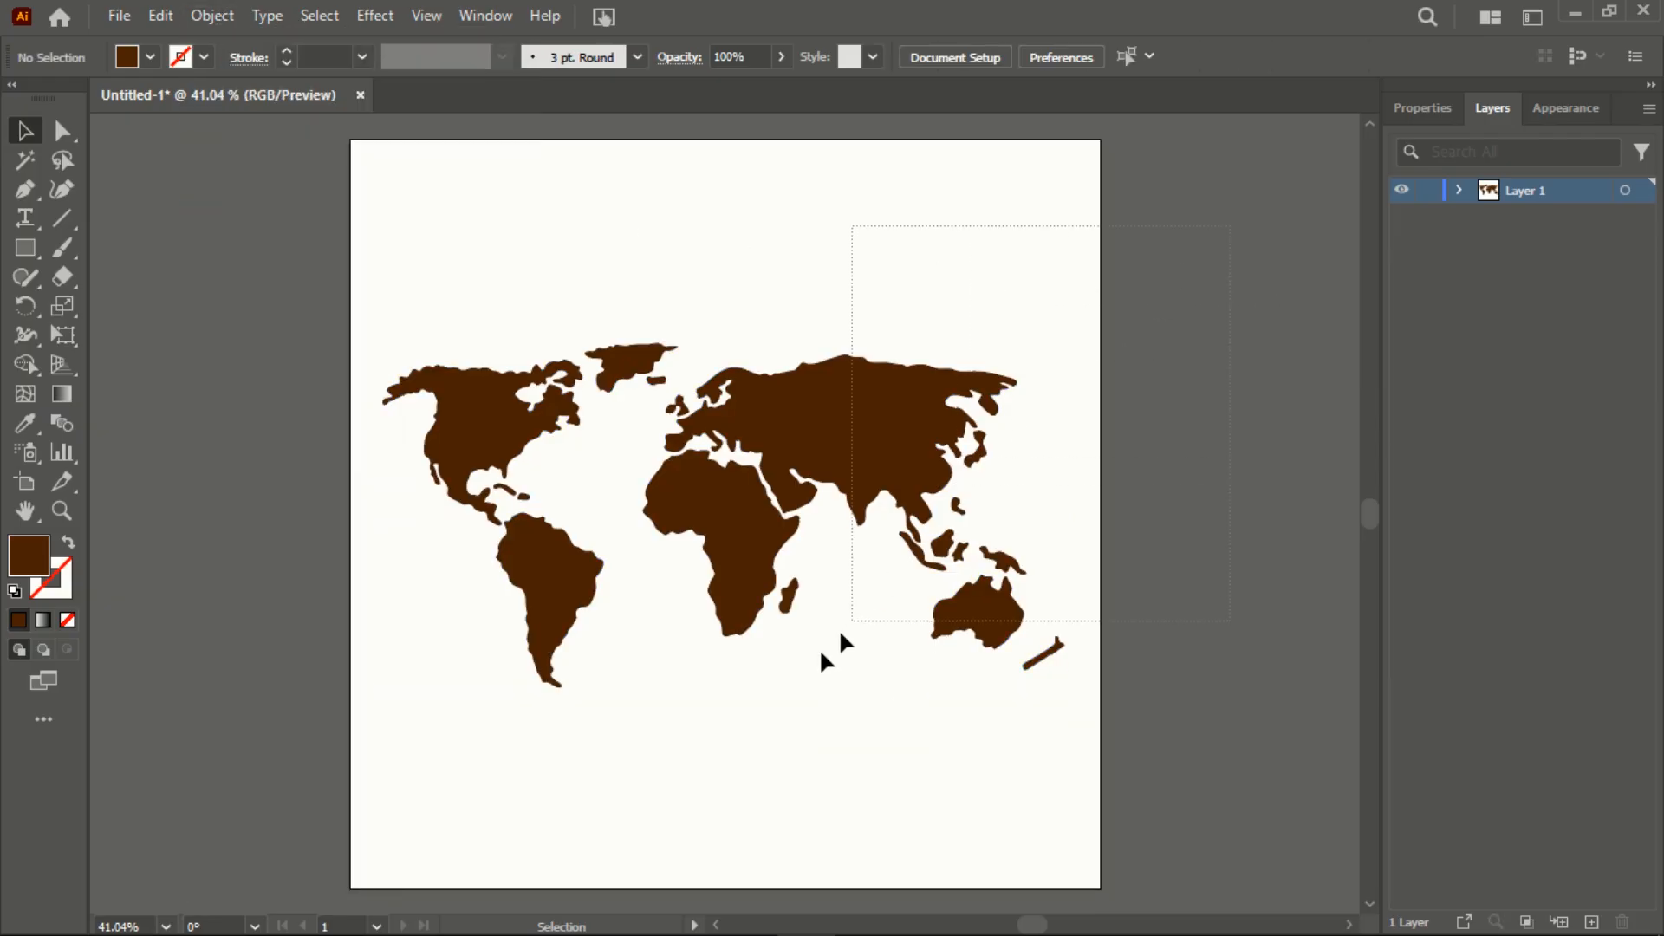
left_click_drag(821, 653, 622, 774)
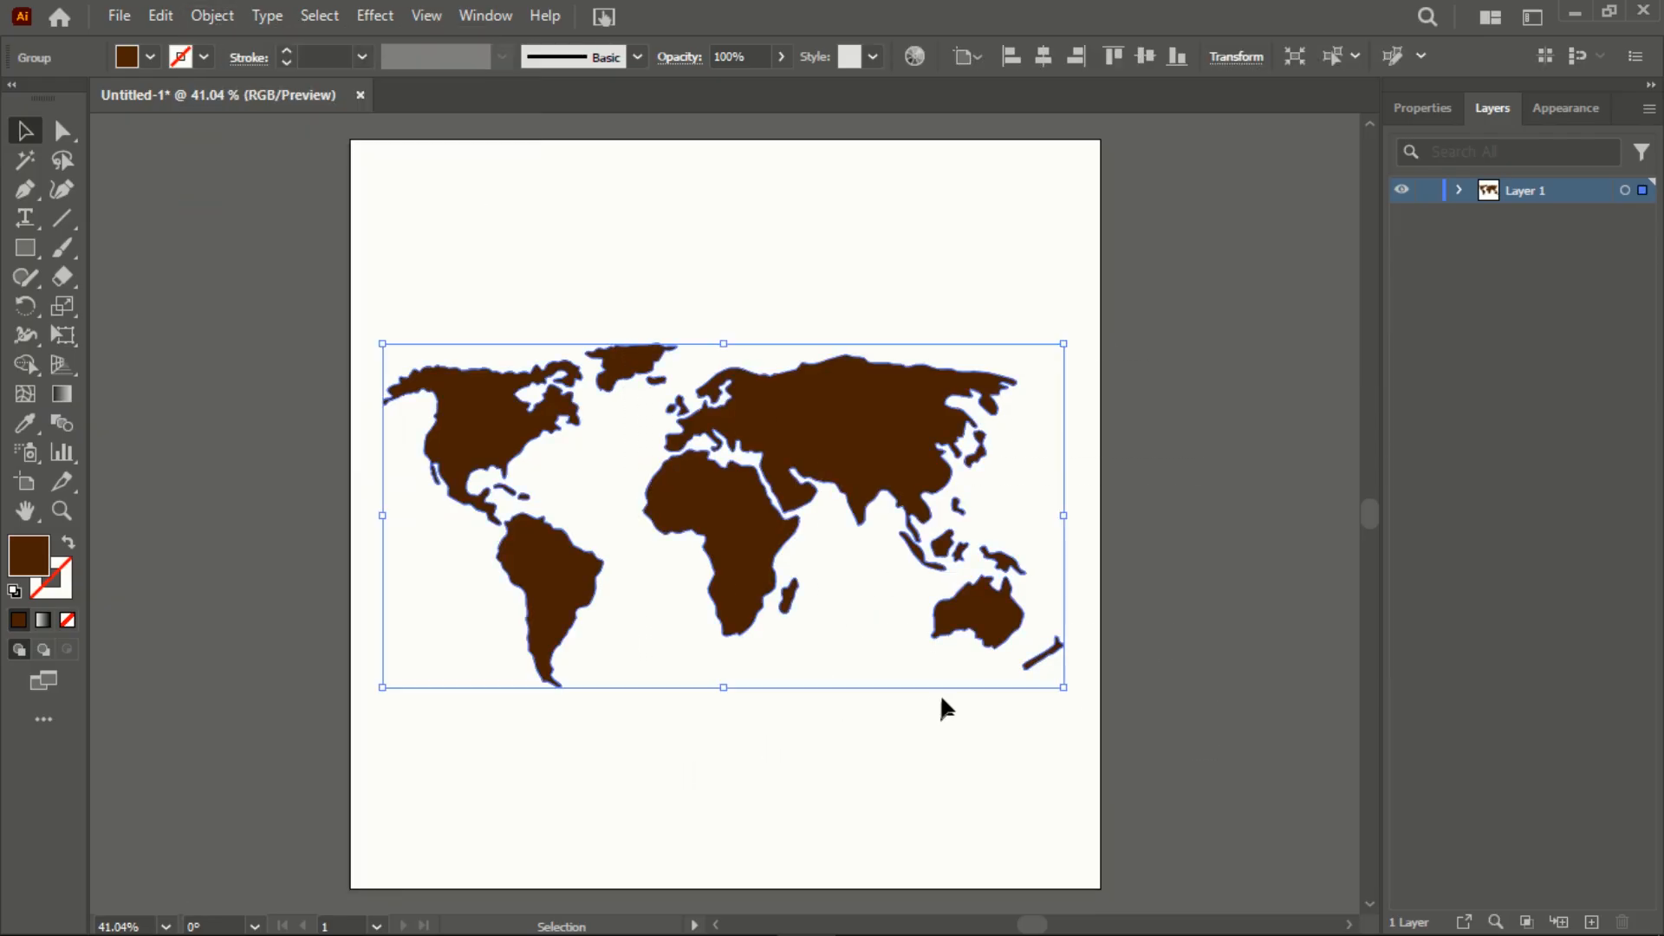
left_click(227, 17)
left_click(260, 205)
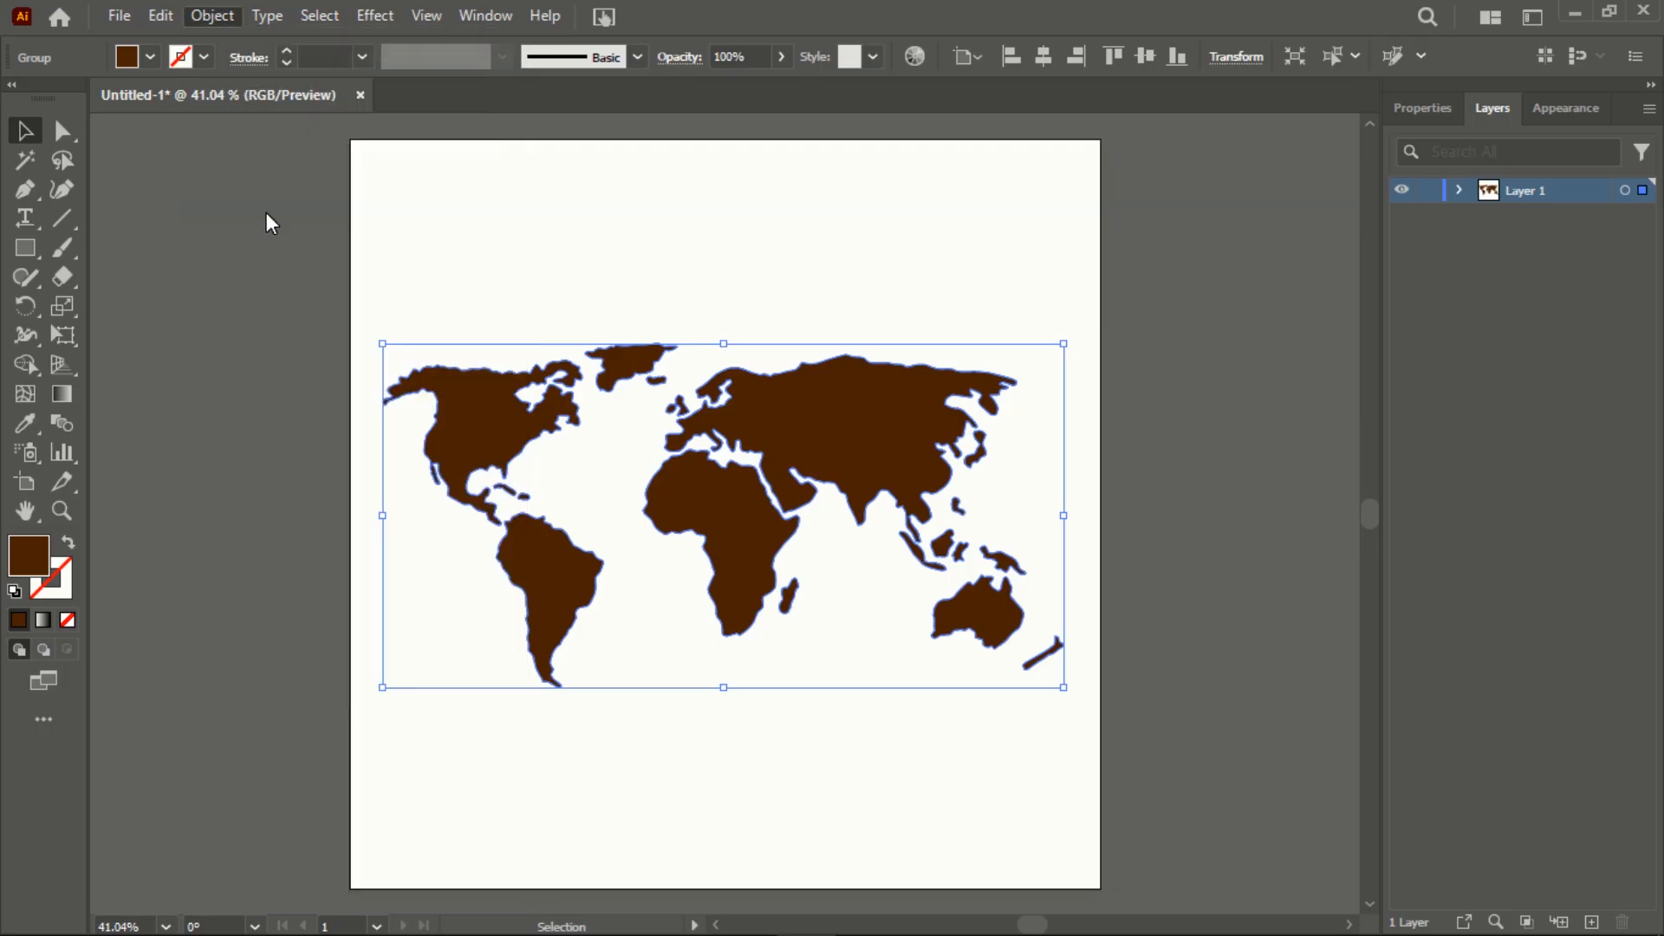
Delete Greenland, Europe, Africa, Asia and Australia with their islands, keeping only North and South America
left_click(1324, 255)
left_click_drag(653, 763, 639, 782)
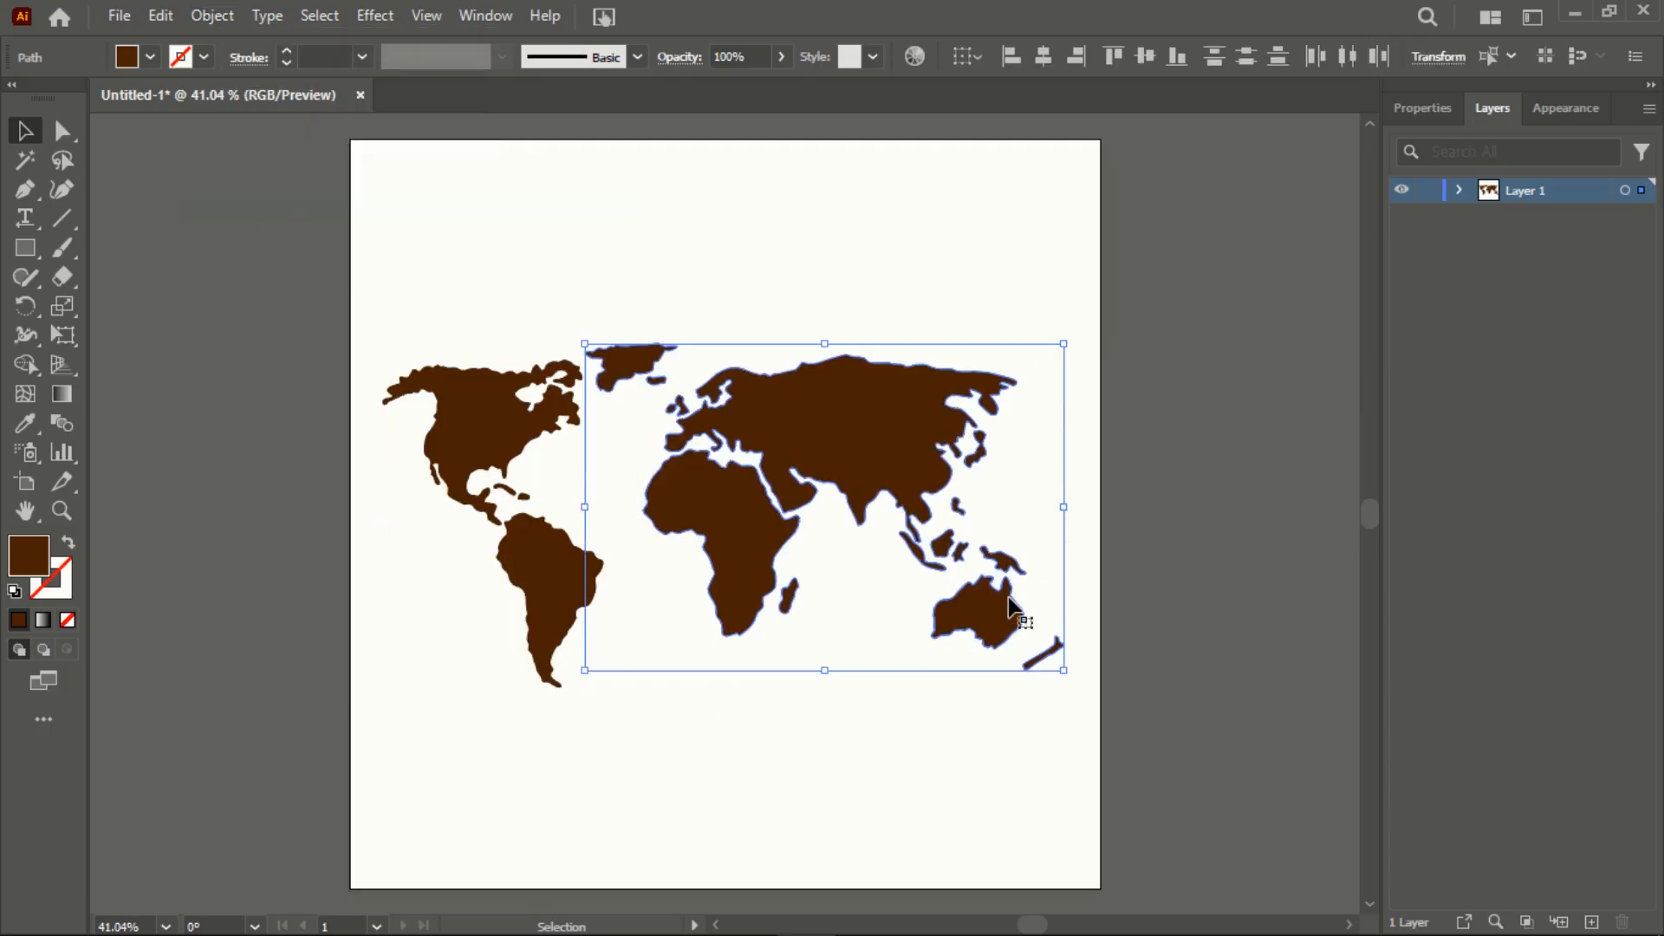
key("Delete")
Group all the North and South America shapes
left_click_drag(356, 268, 636, 772)
left_click(208, 16)
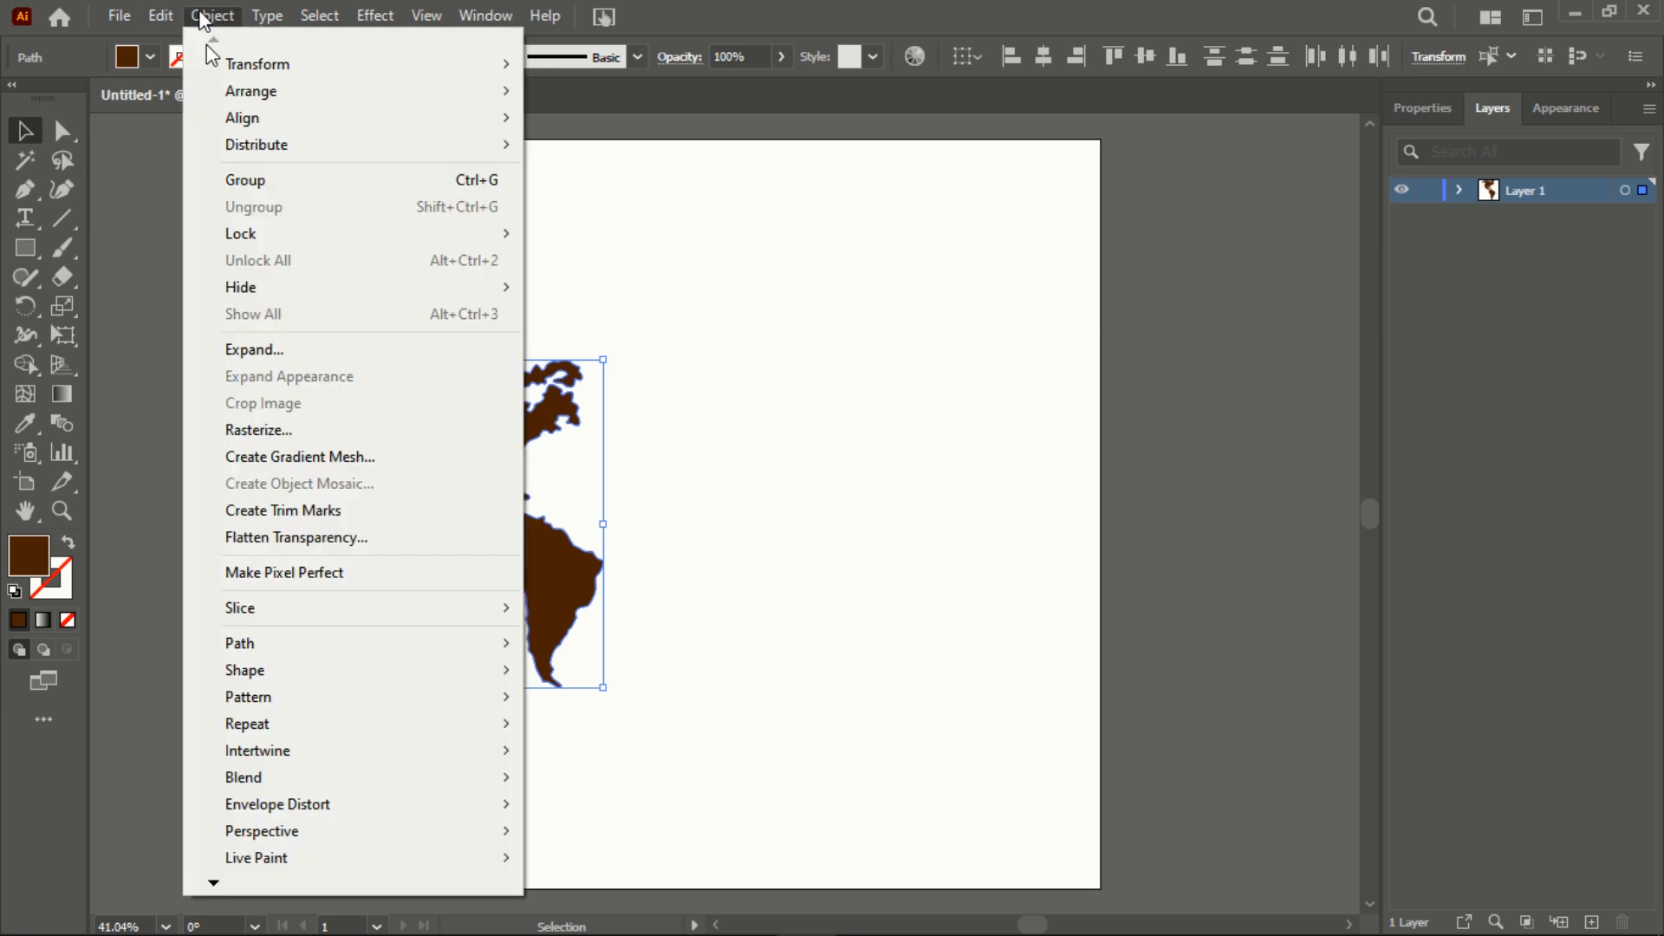
left_click(260, 180)
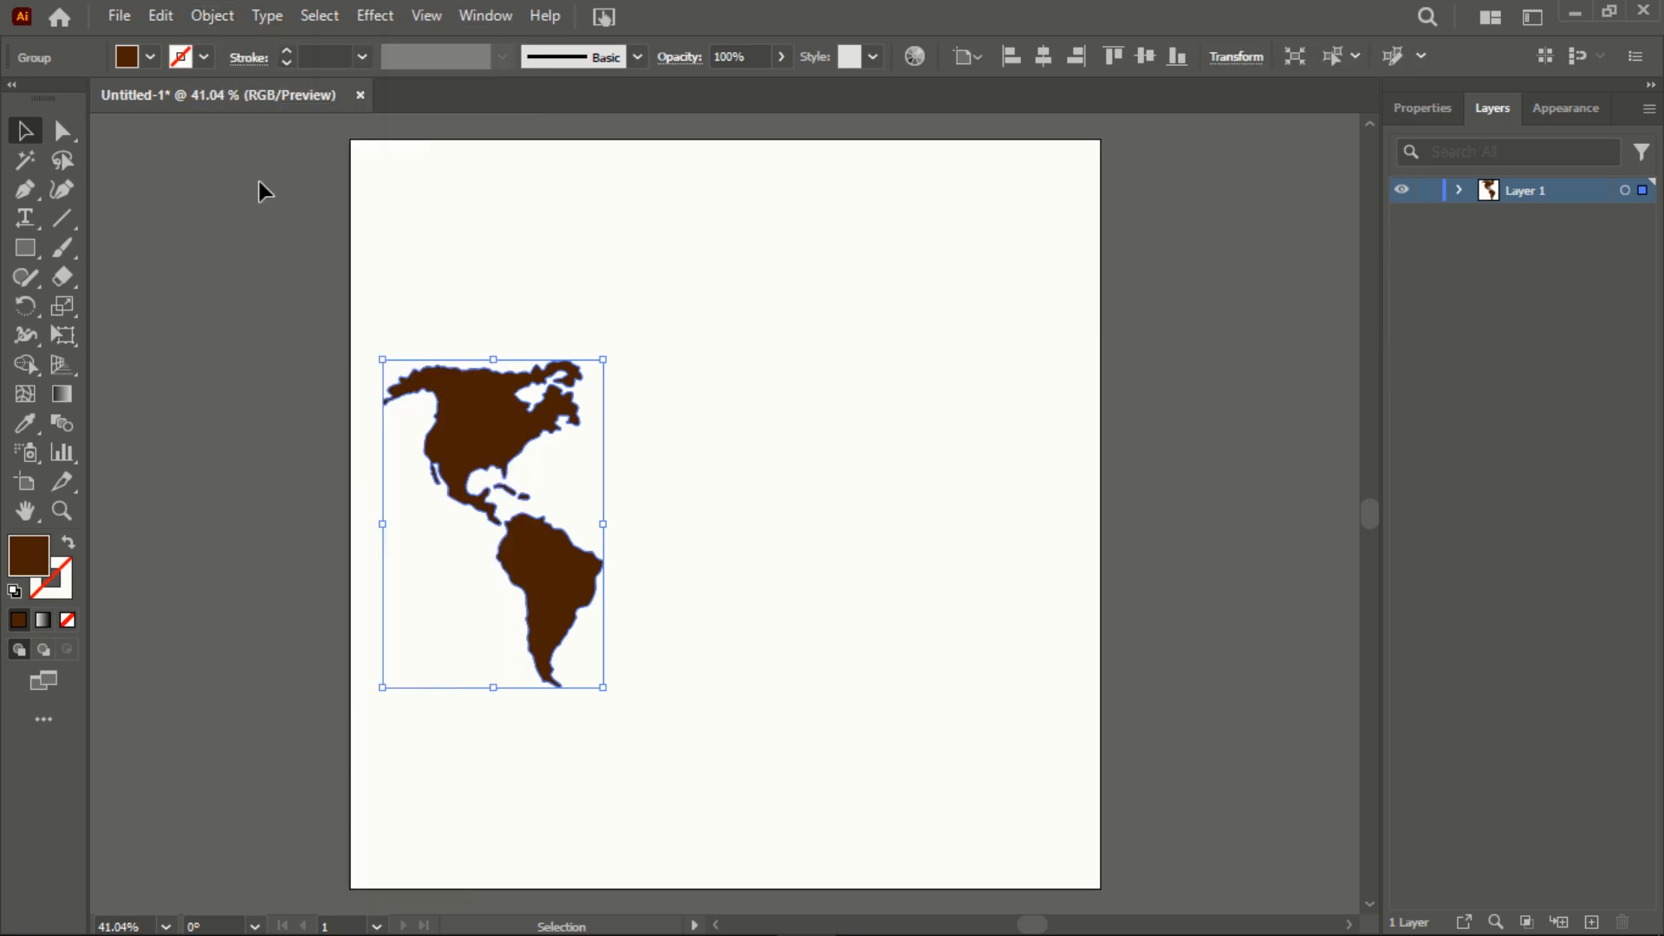
Add the Americas group to the Symbols panel as a dynamic Movie Clip symbol named New Symbol
left_click(482, 17)
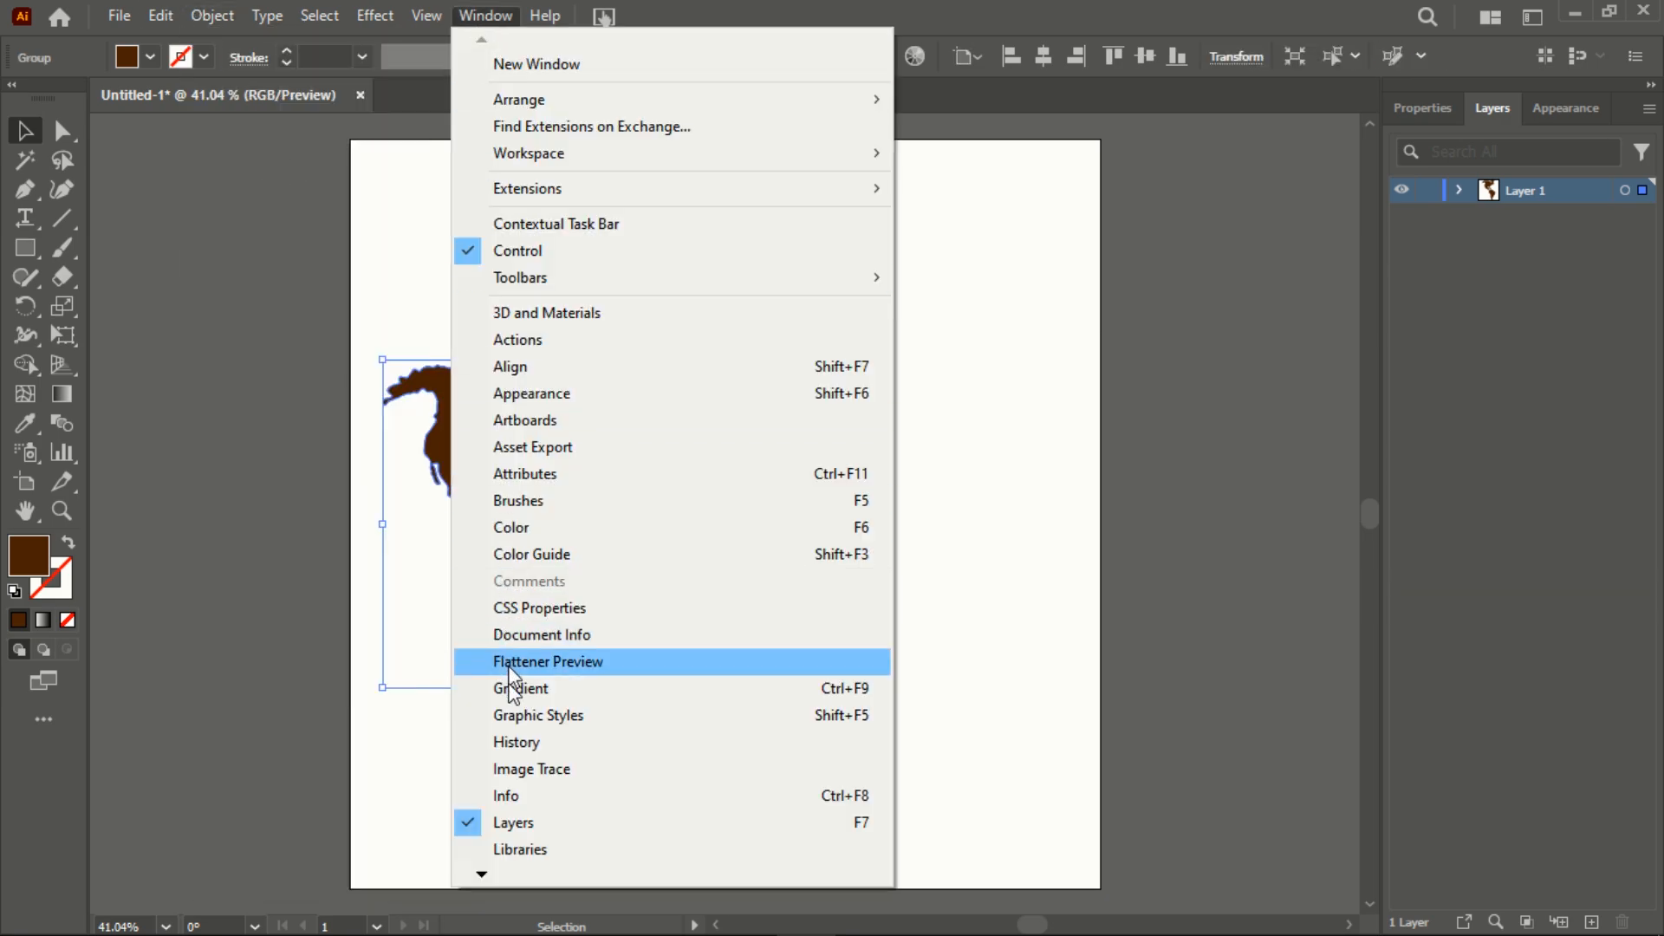
mouse_move(477, 875)
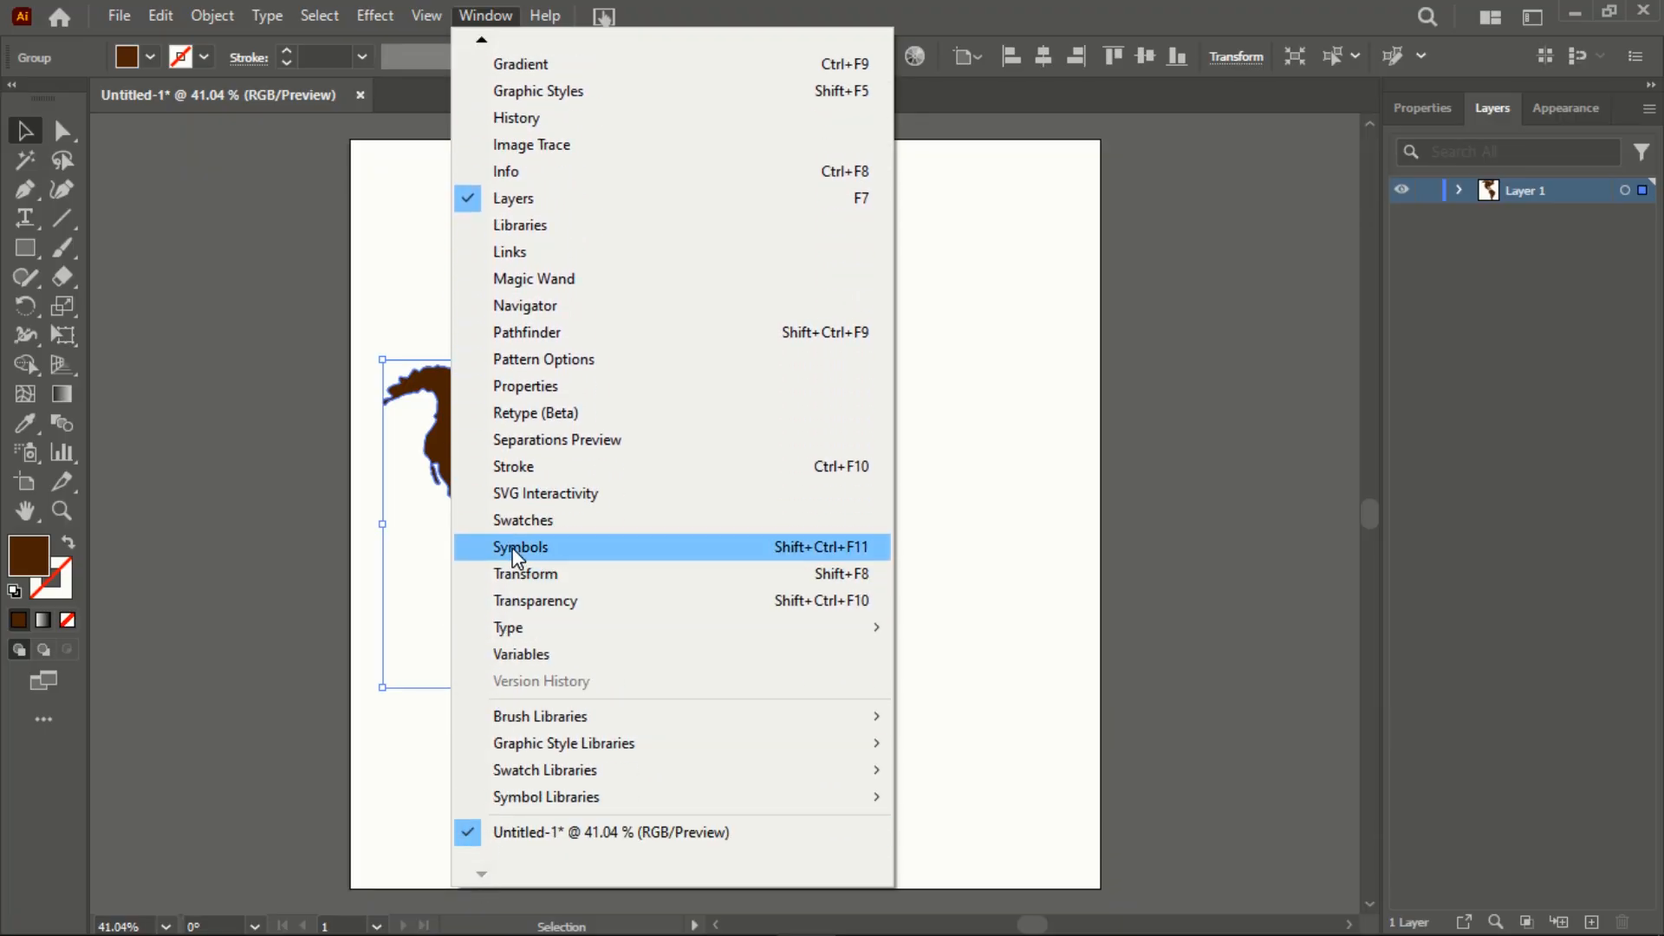
left_click(556, 555)
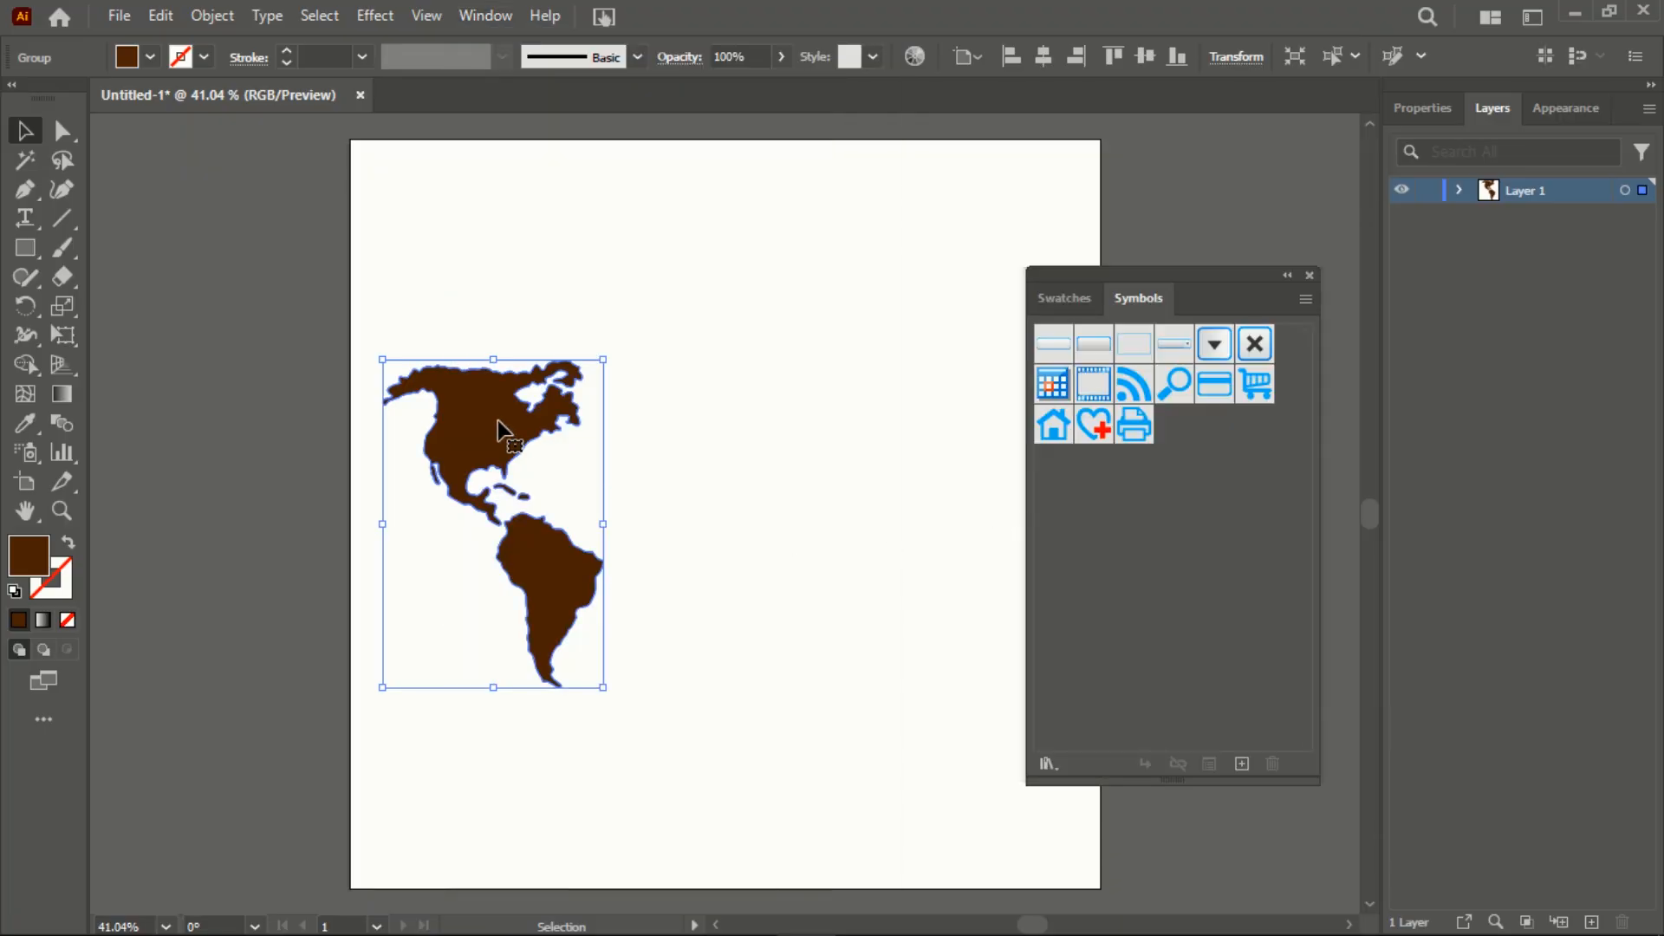
left_click_drag(502, 427, 1132, 534)
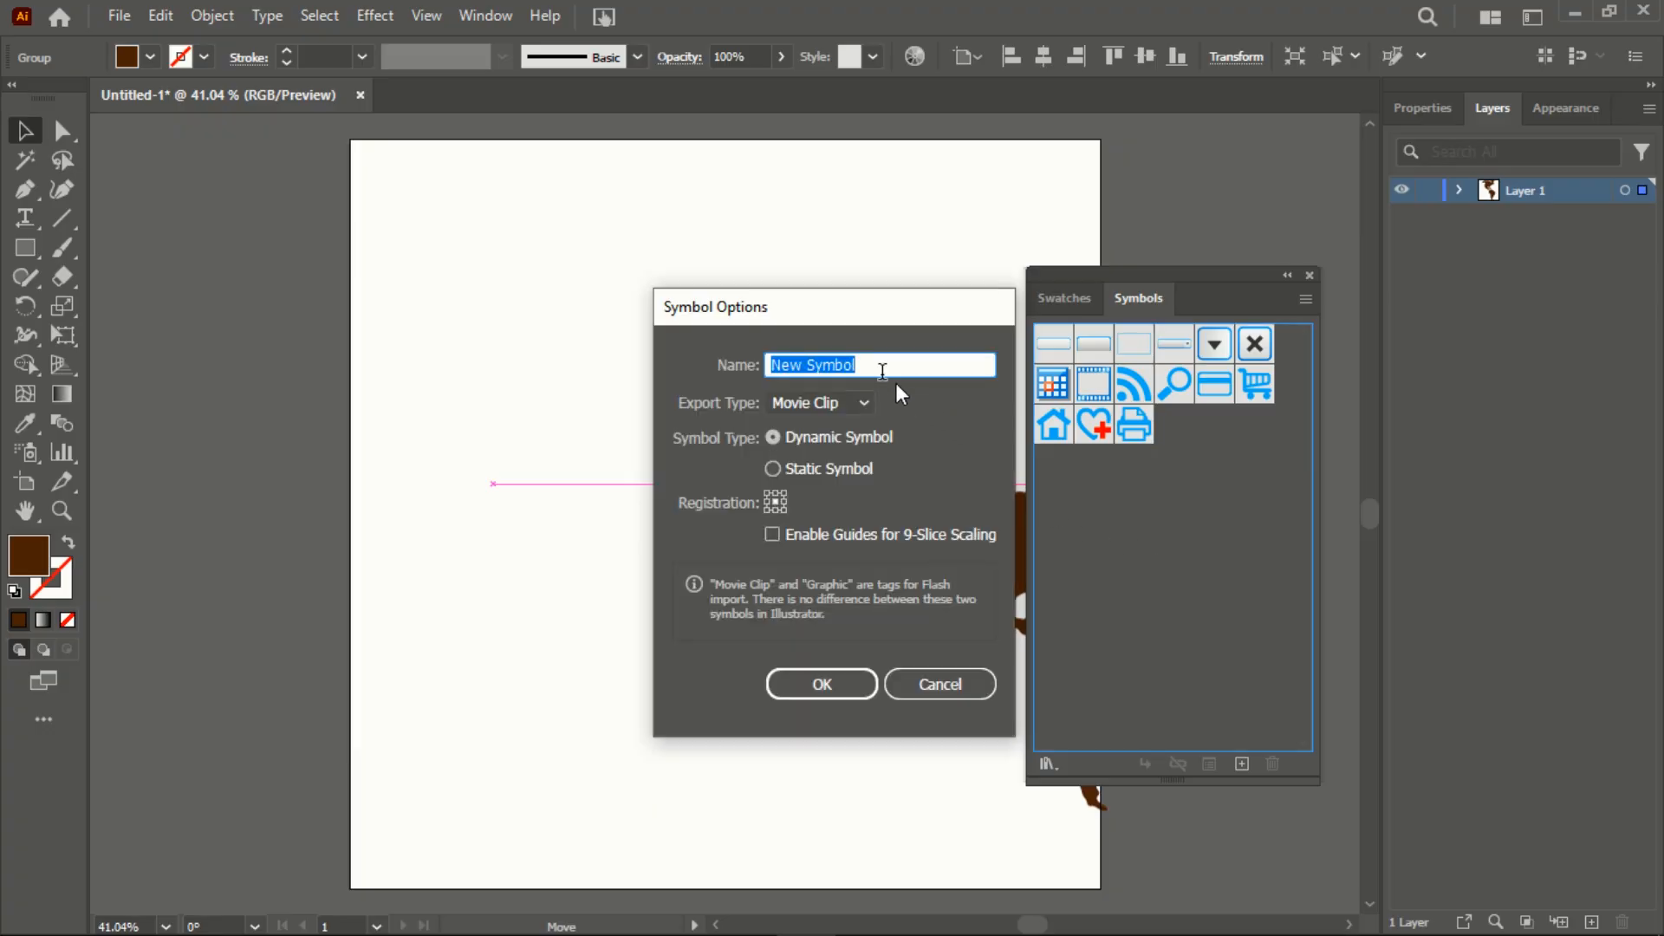
left_click(841, 685)
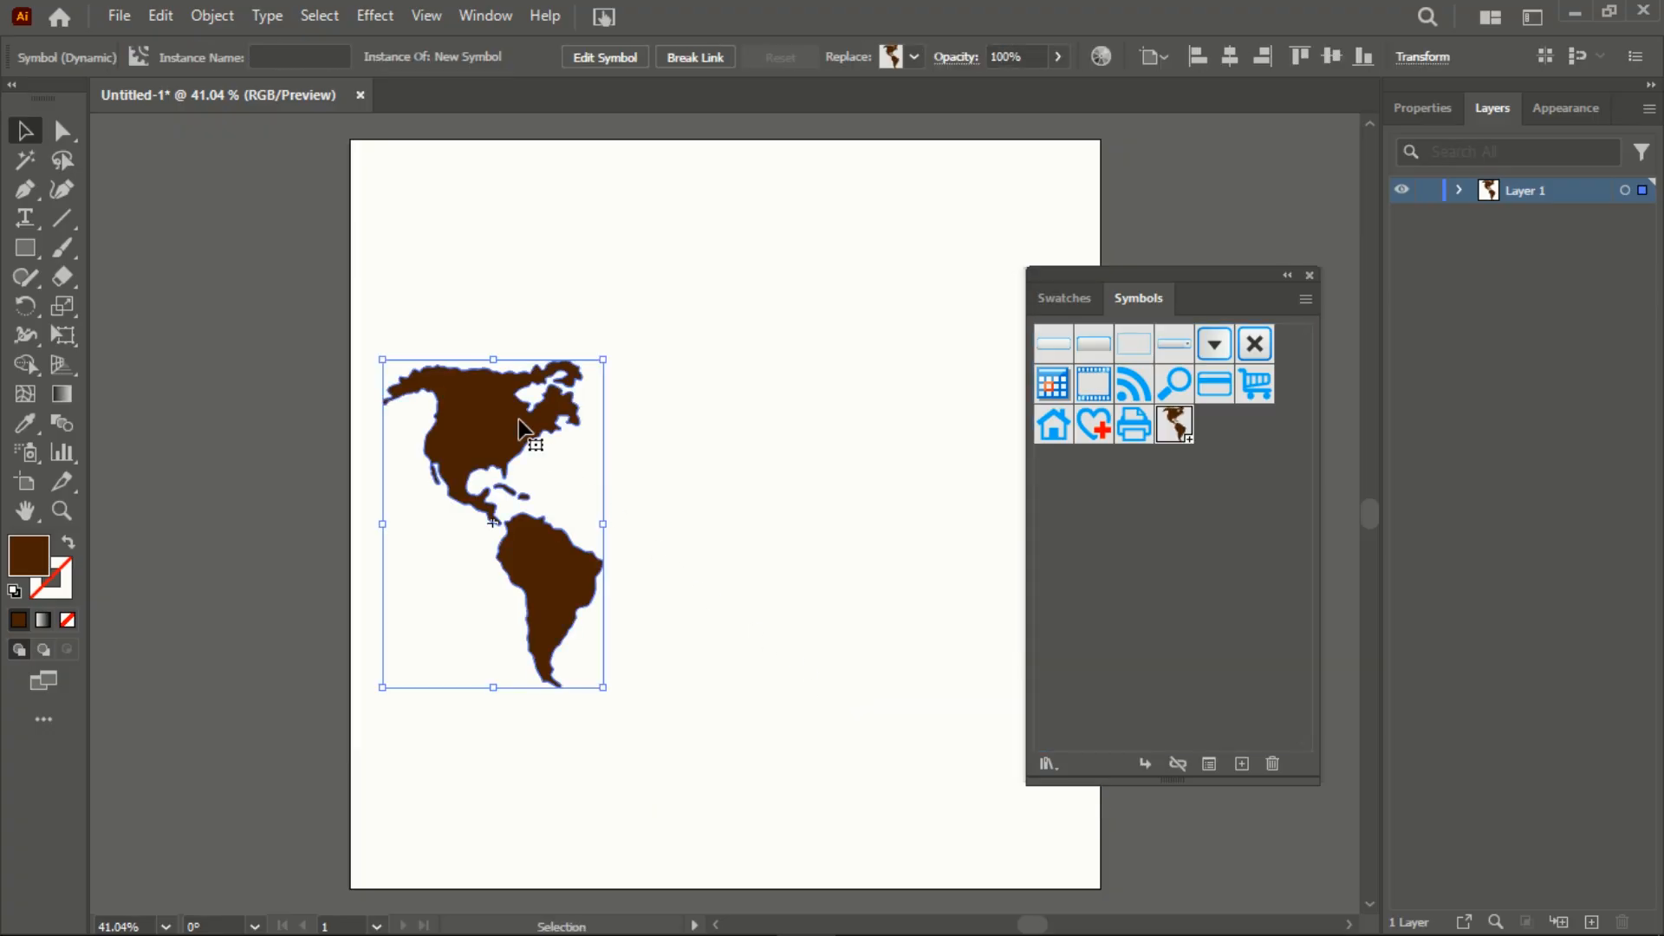
Delete the Americas symbol instance from the artboard and close the Symbols panel
key("Delete")
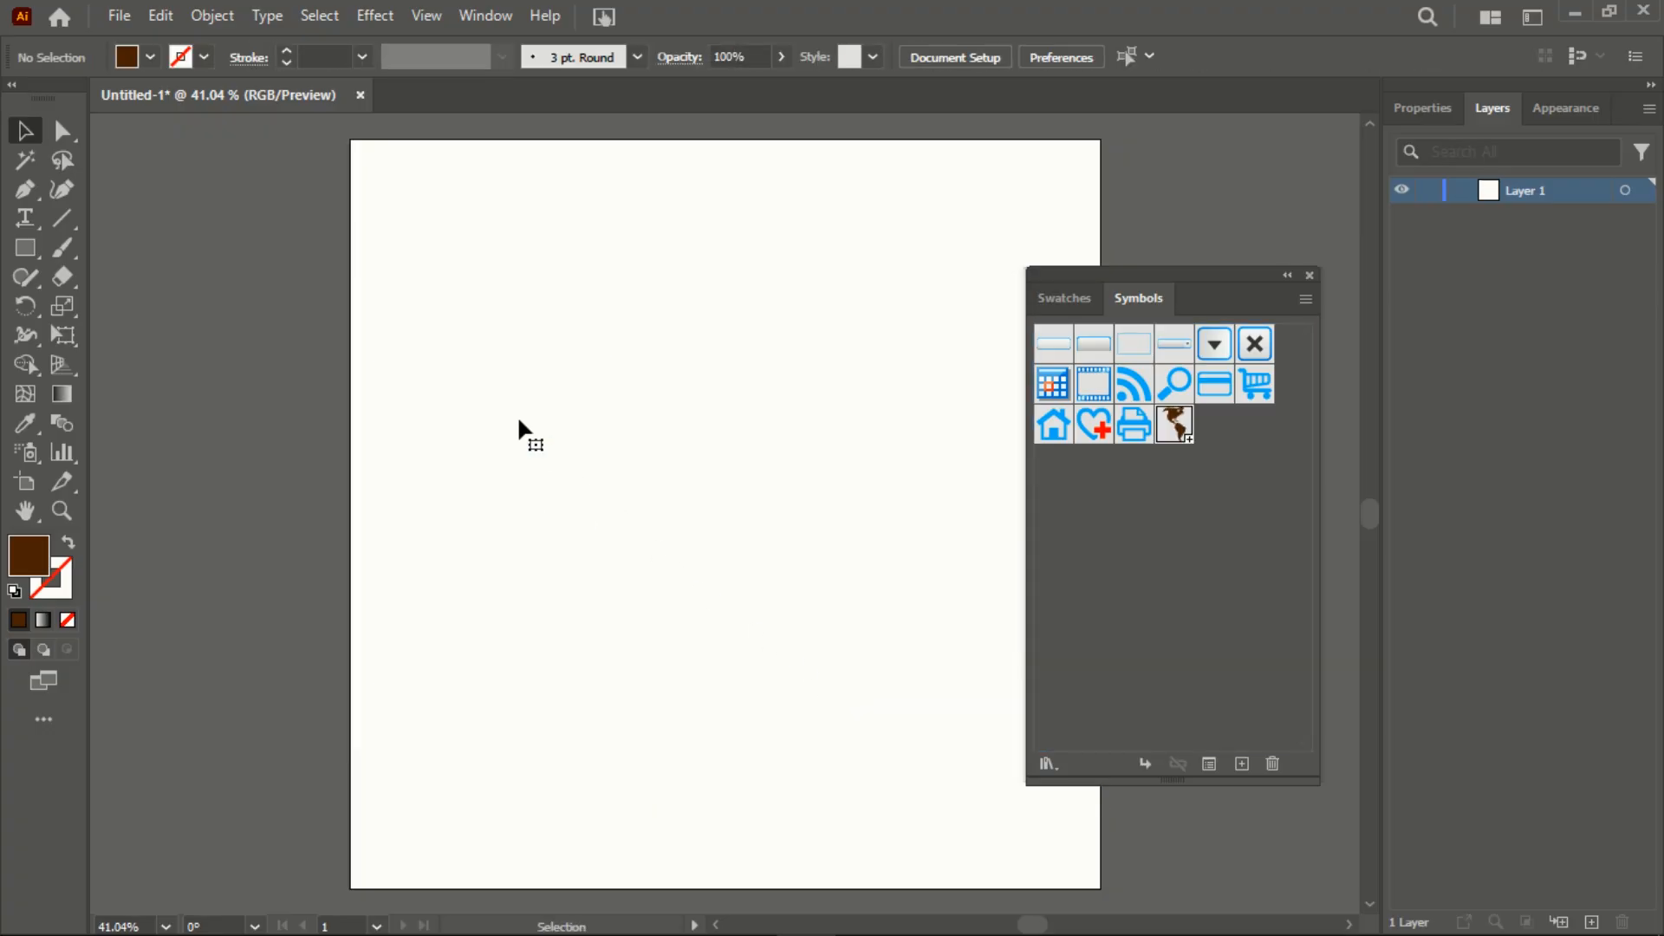
left_click(1309, 275)
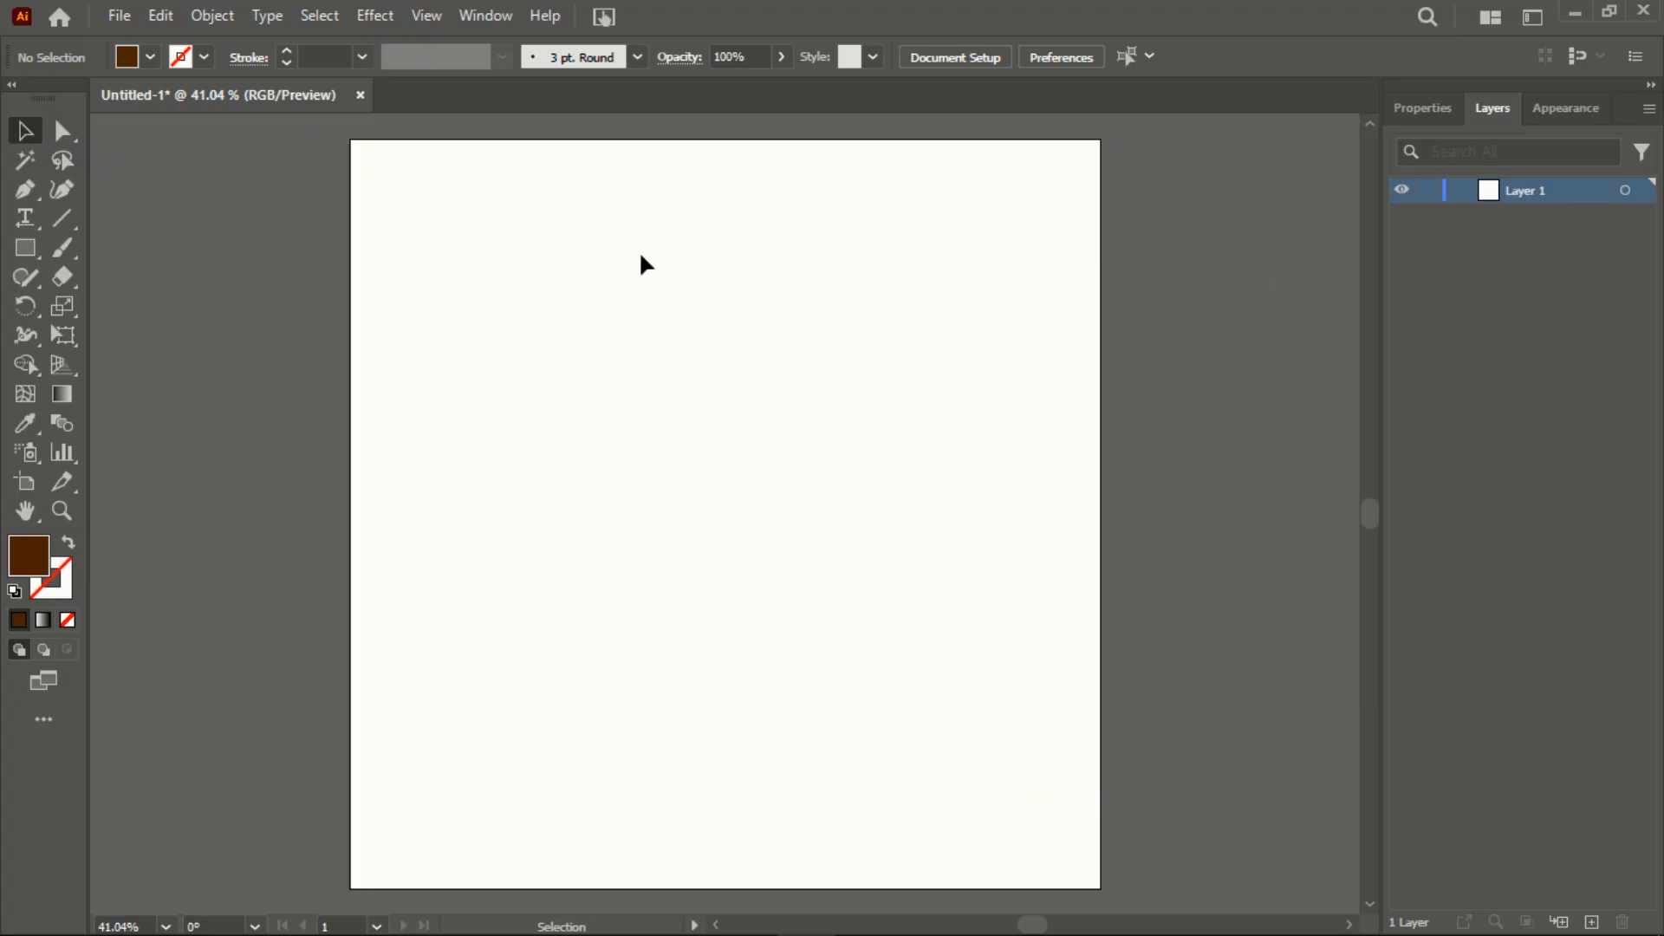
Set the fill to cyan and create an ellipse 600 px wide and 600 px high
left_click(151, 56)
left_click(133, 98)
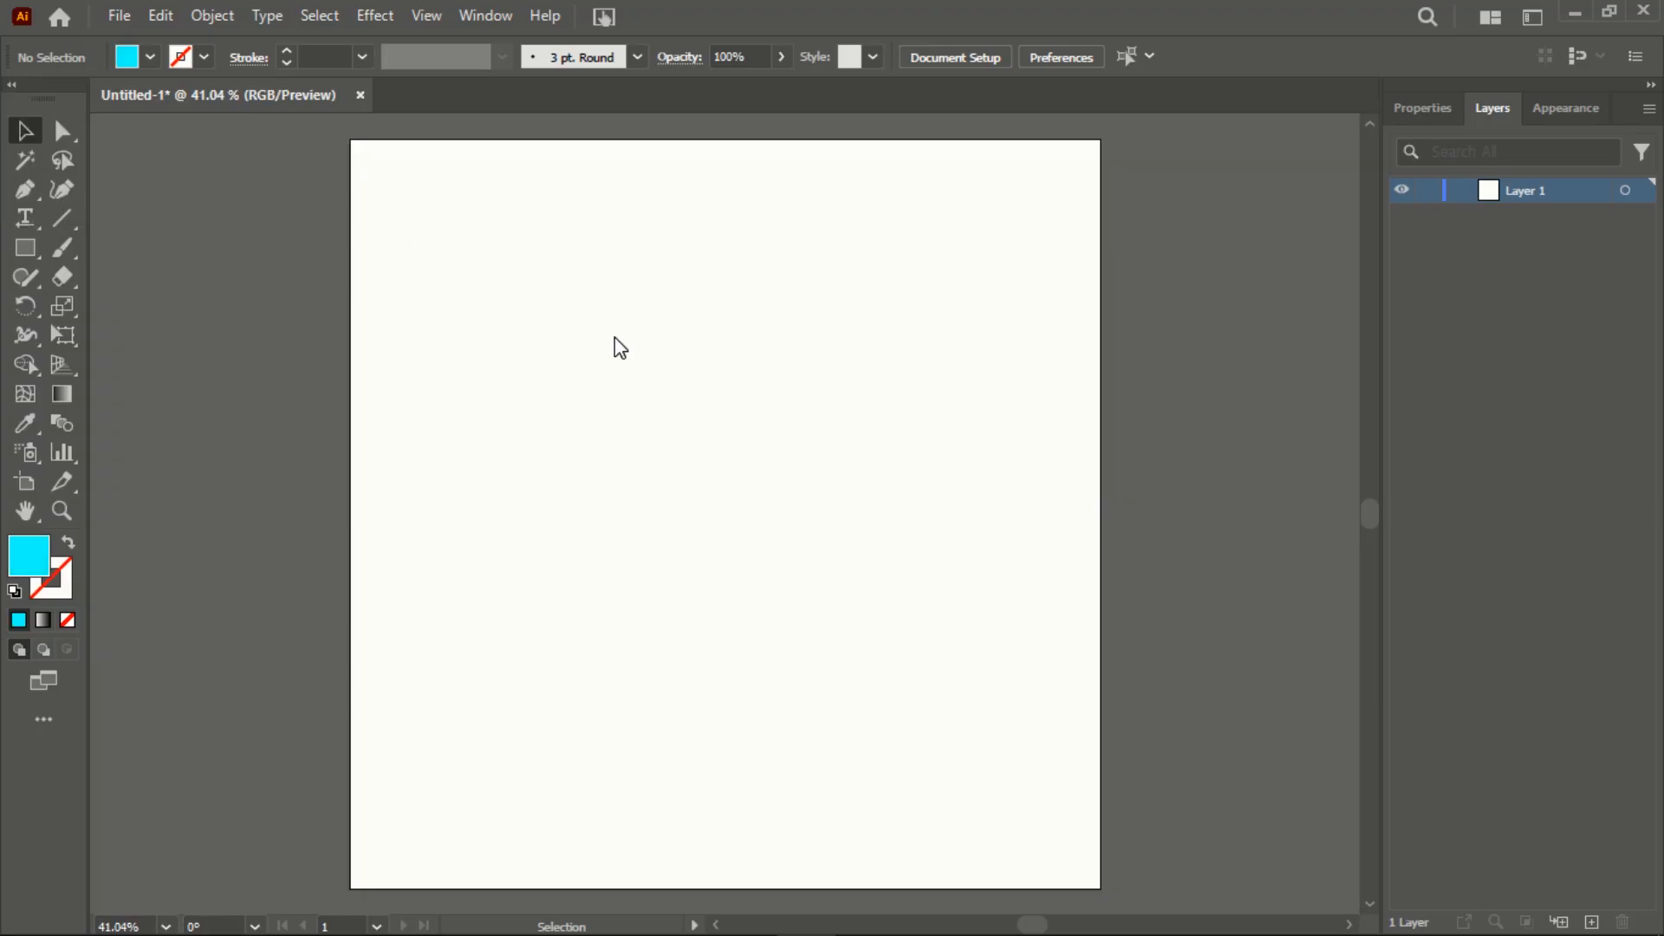
left_click_drag(29, 248, 88, 300)
left_click(728, 440)
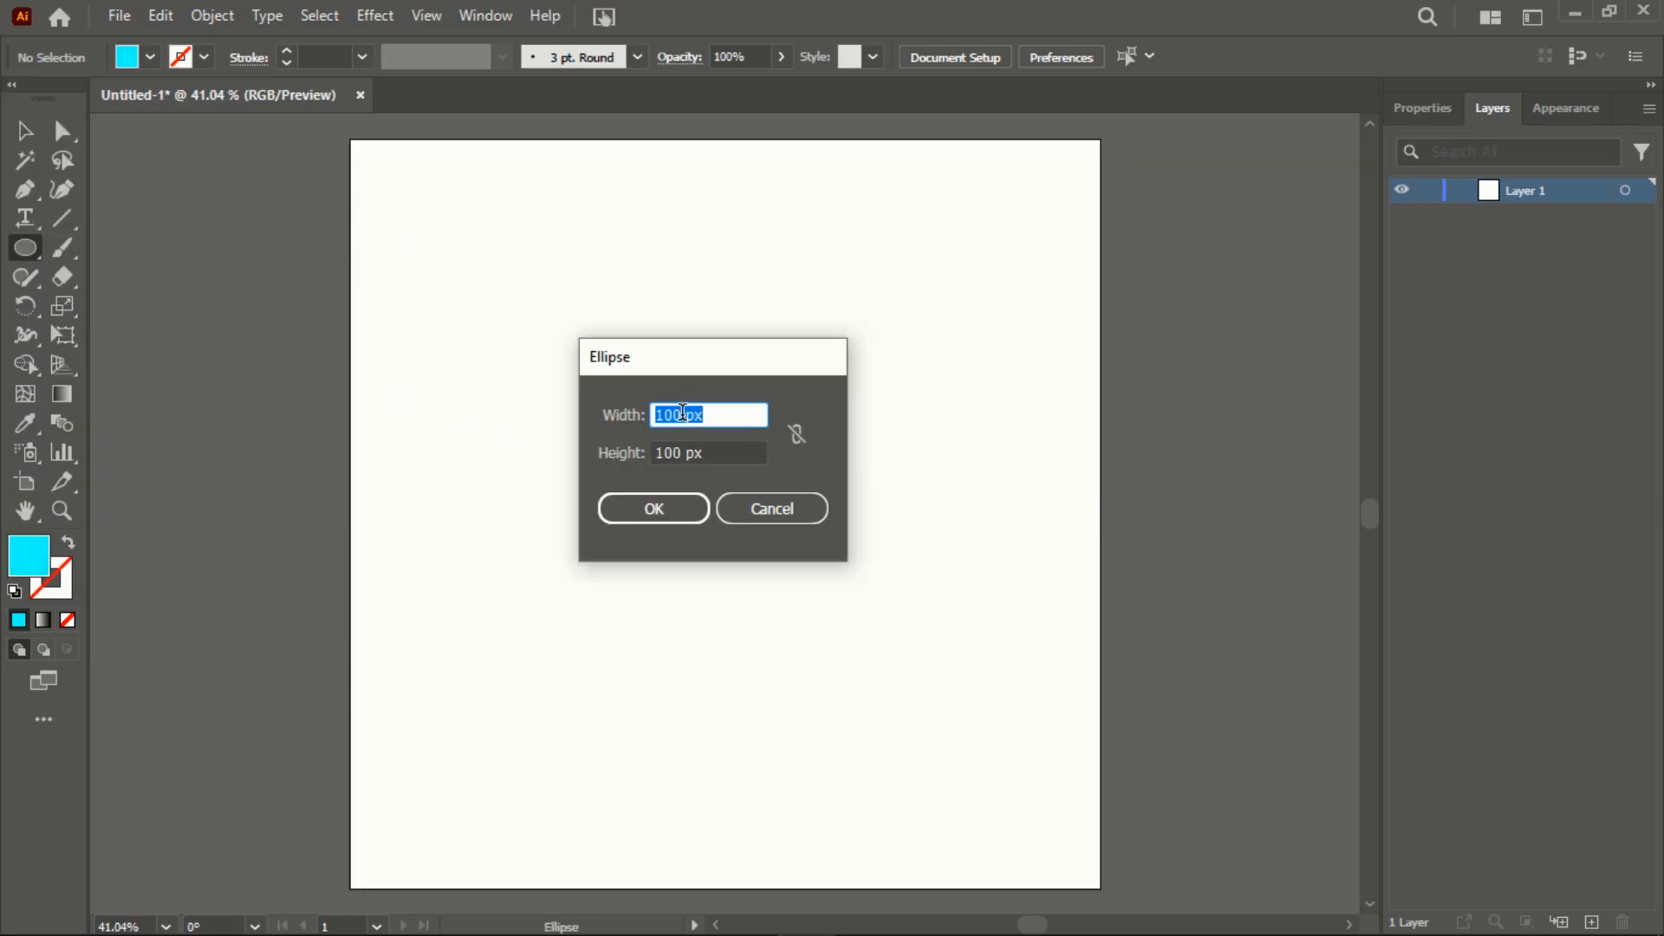
double_click(683, 413)
type("600")
double_click(669, 452)
type("60")
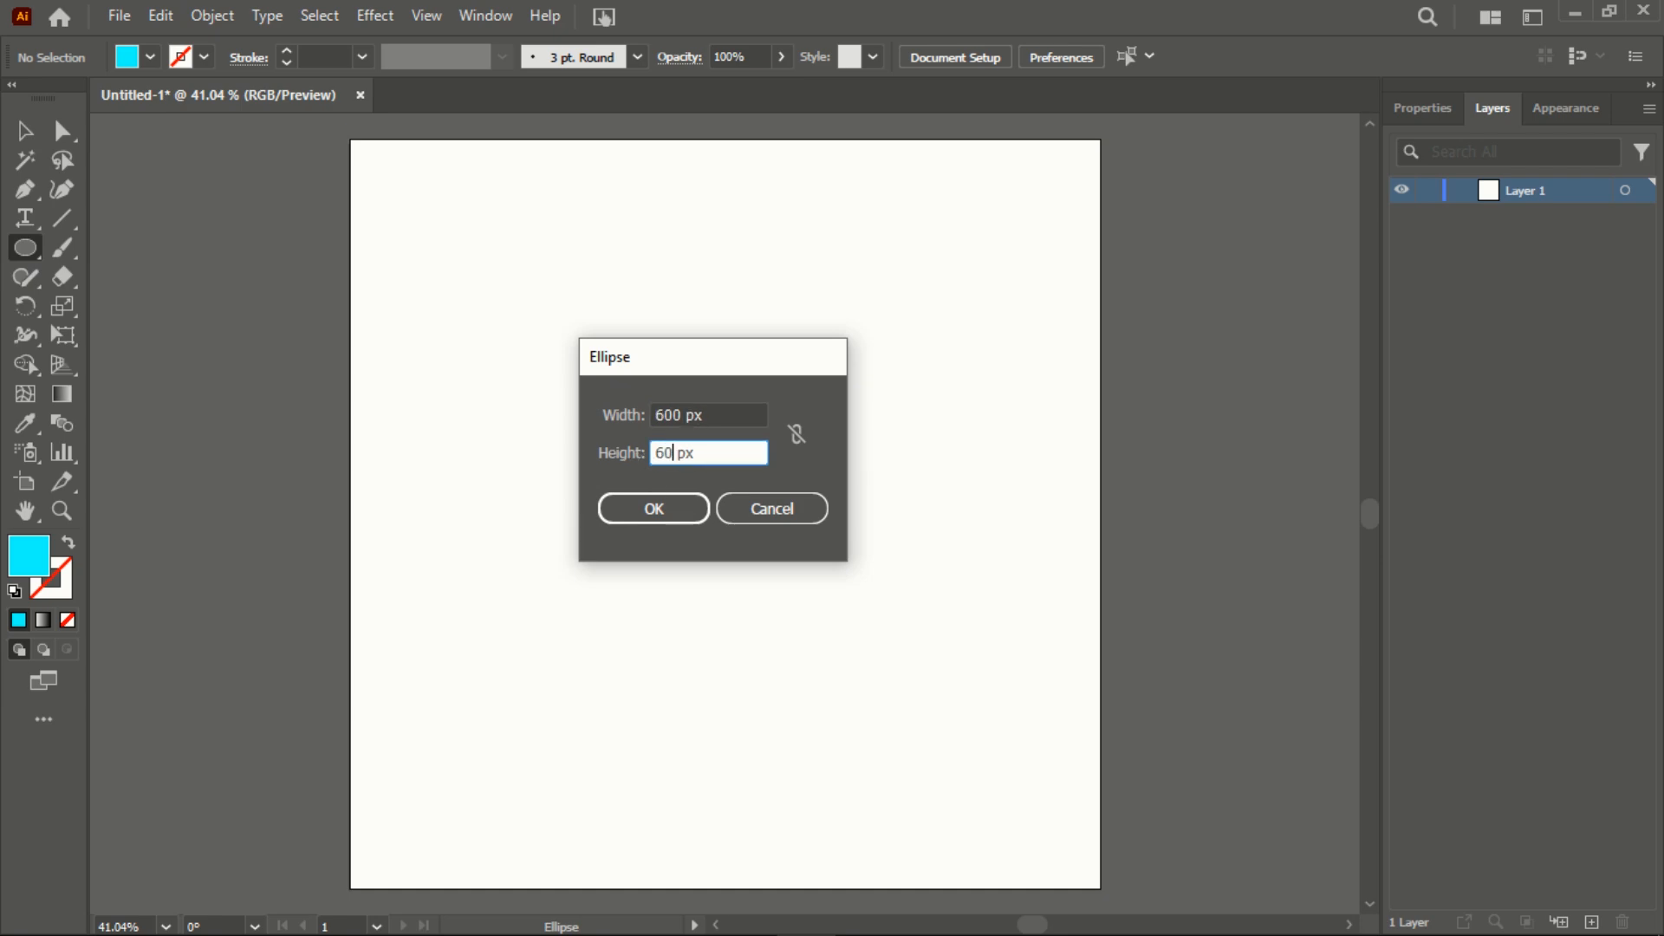
type("0")
left_click(678, 504)
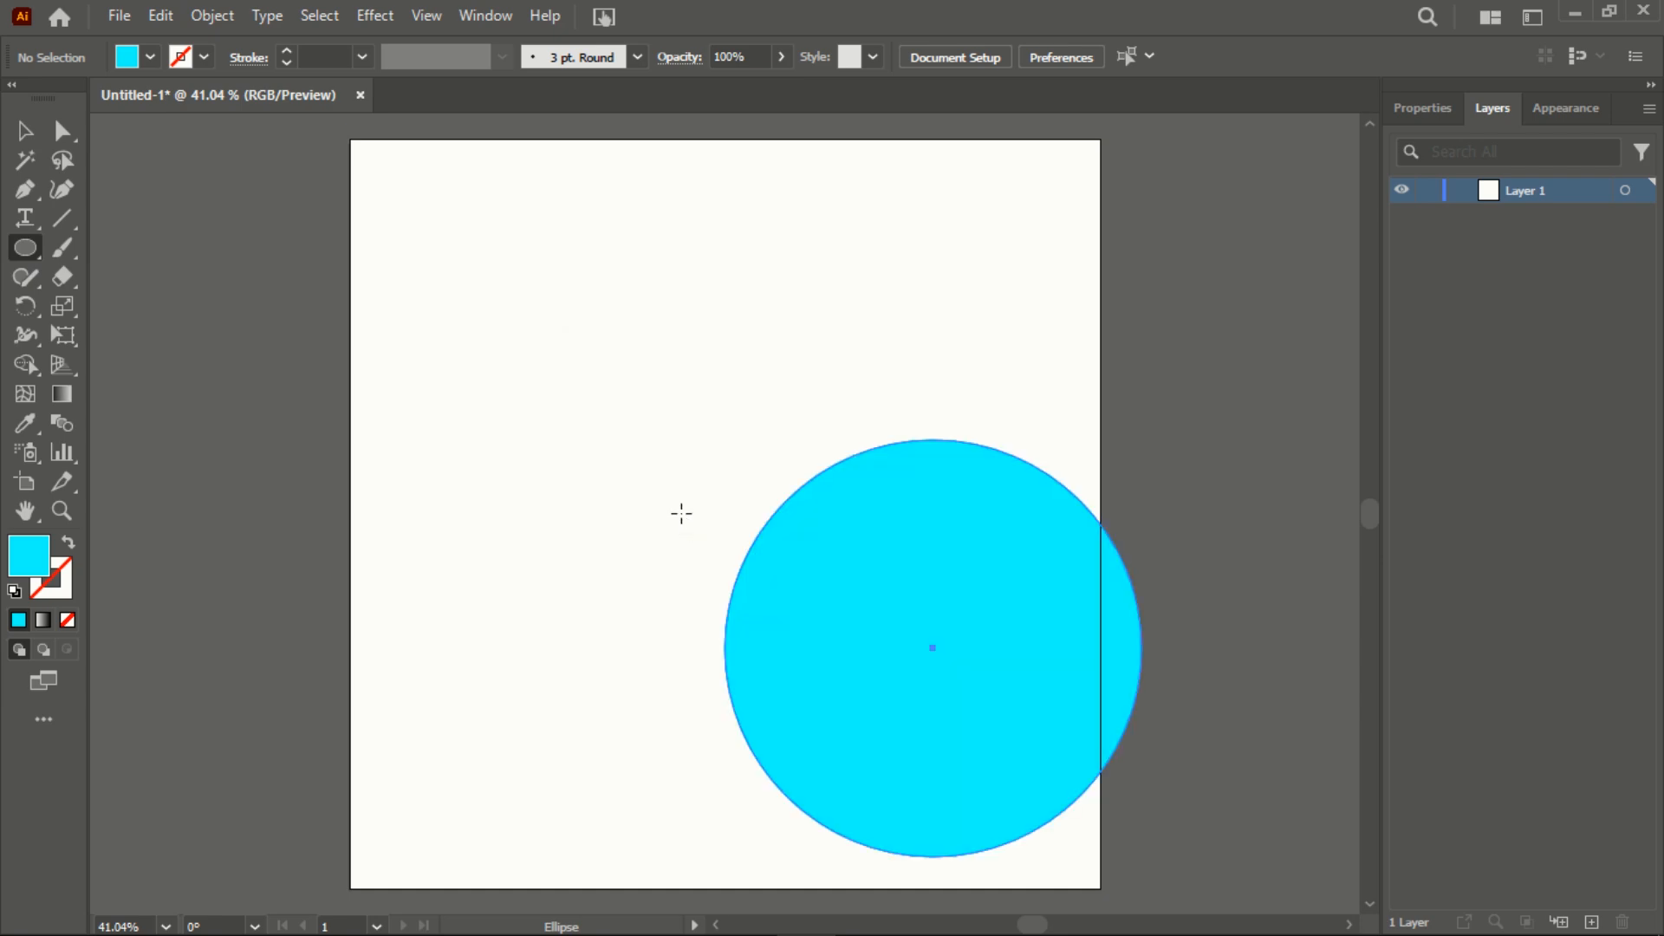
Centre the cyan circle horizontally and vertically on the artboard
left_click(30, 120)
left_click(1046, 57)
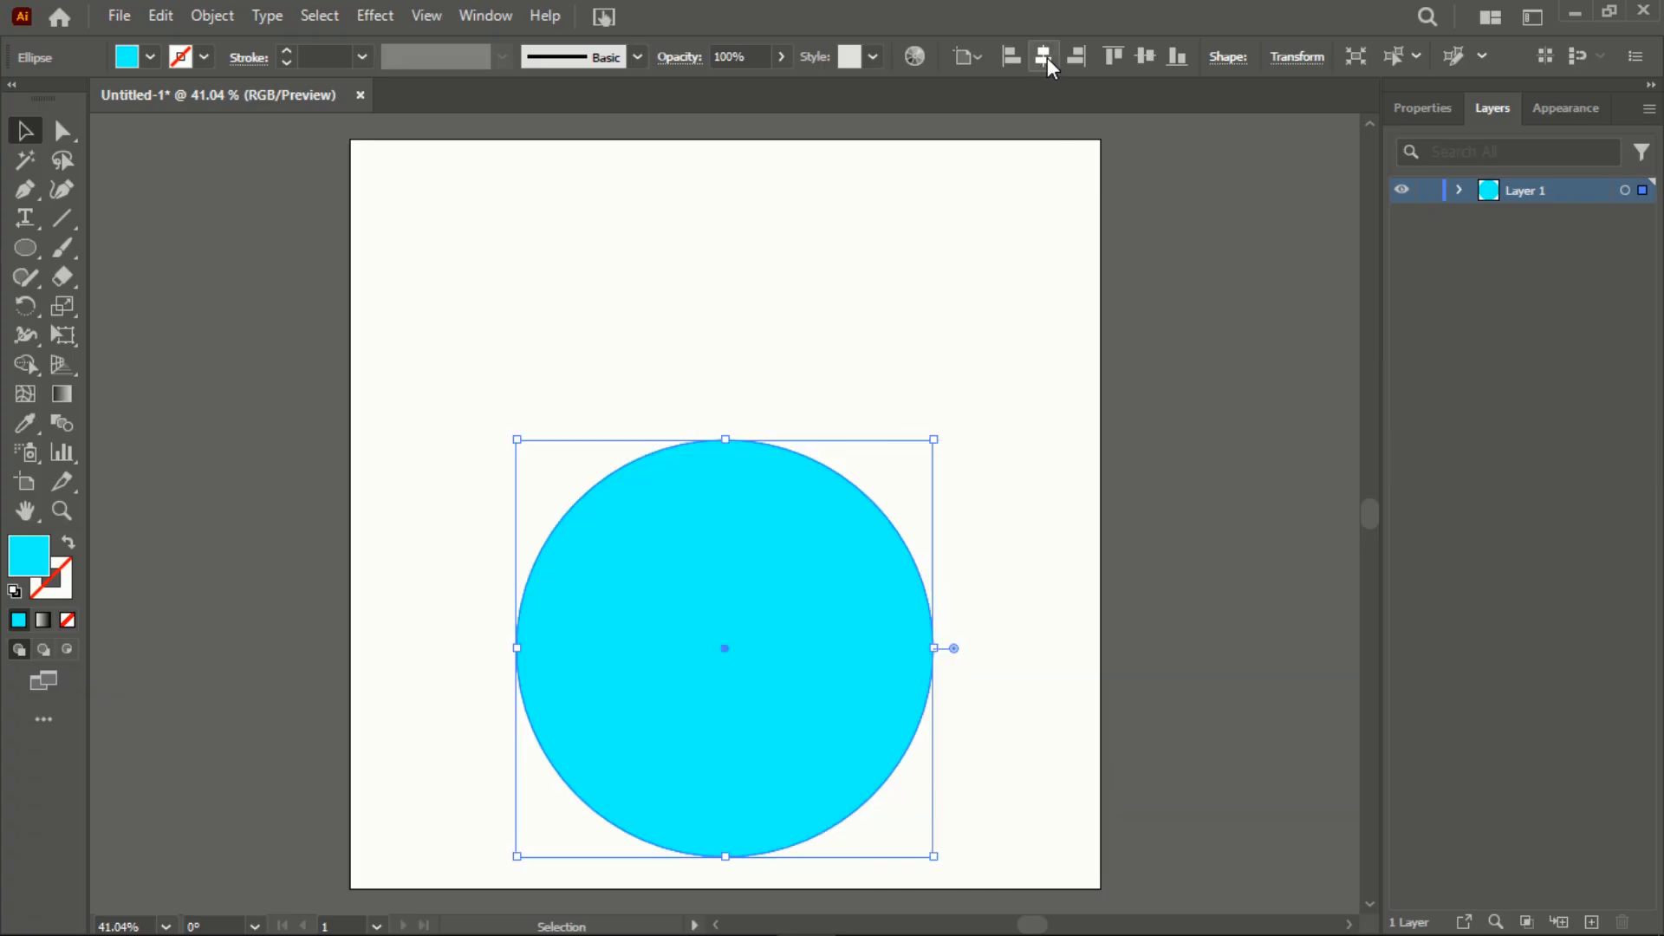
left_click(1146, 61)
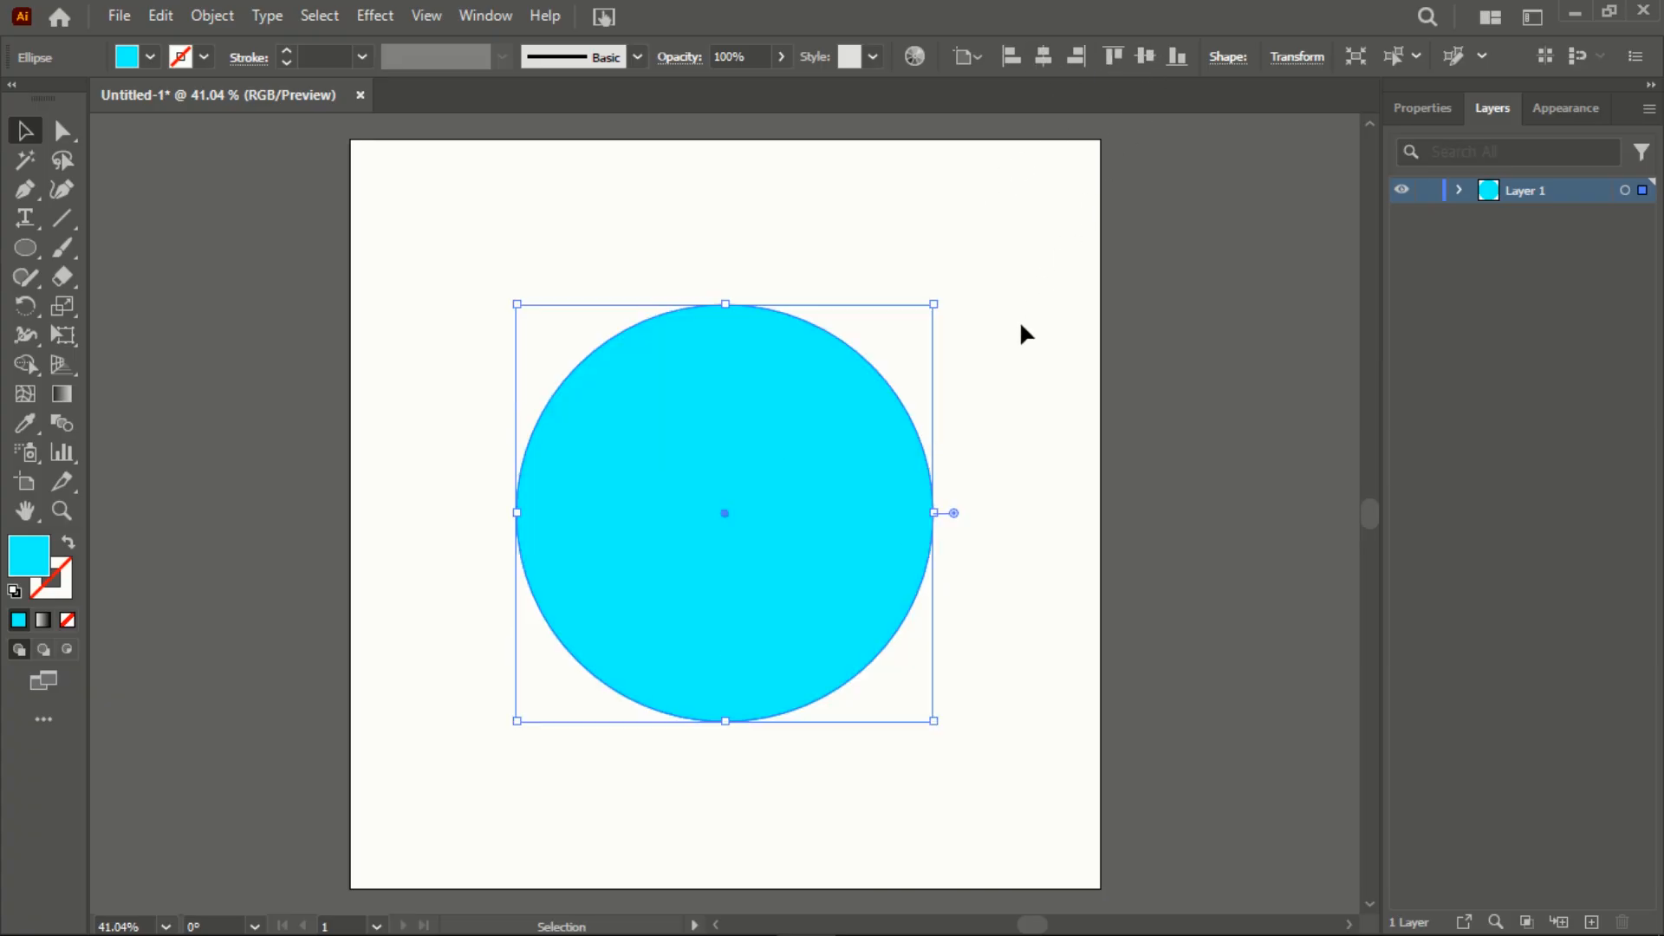
Delete the circle's left anchor point so that only the right half circle remains
left_click(963, 333)
left_click(62, 131)
left_click_drag(472, 429, 562, 573)
key("Delete")
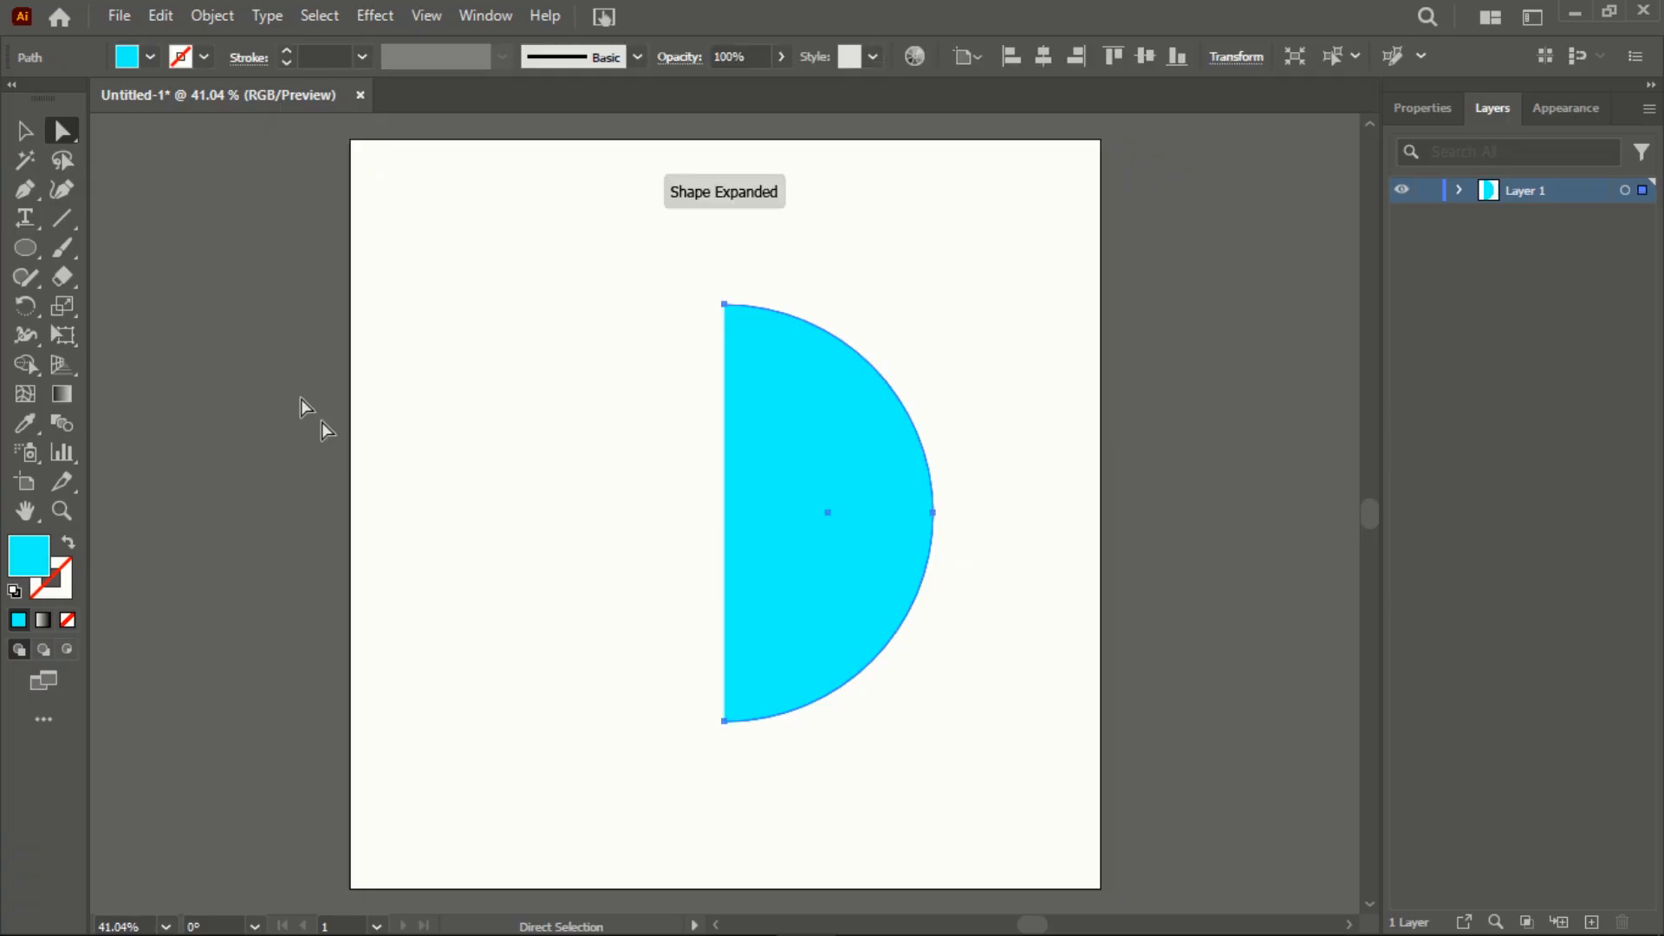
Apply the 3D (Classic) Revolve effect to the half circle with the Front position and No Shading surface
left_click(16, 132)
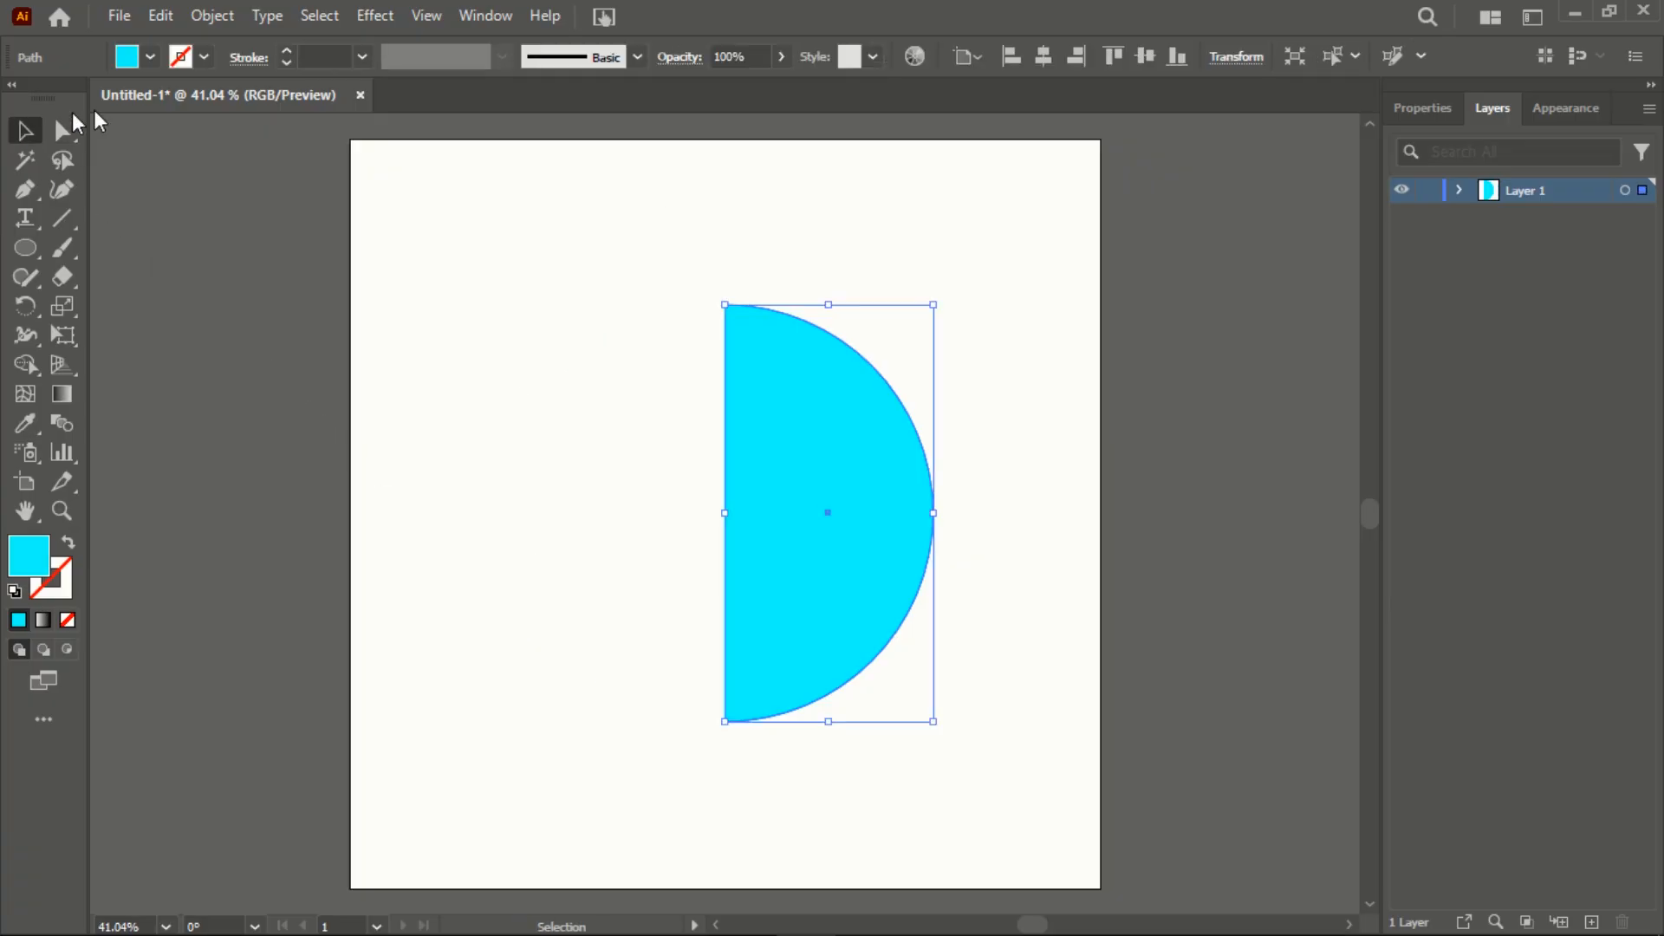
left_click(372, 23)
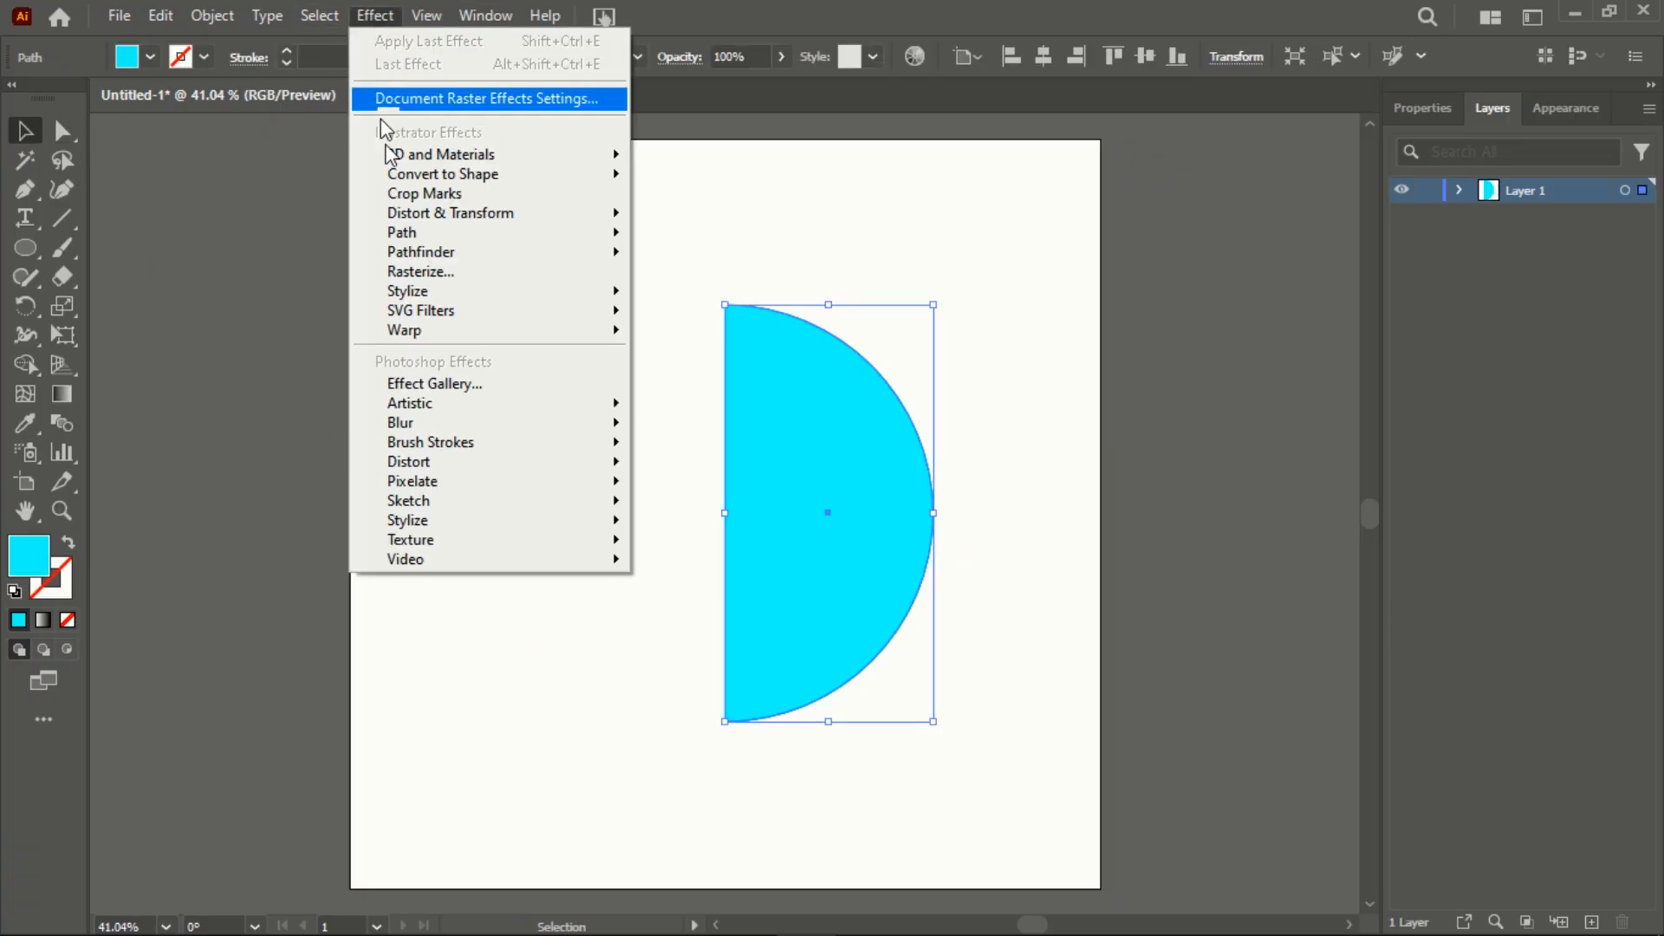
mouse_move(511, 157)
mouse_move(761, 295)
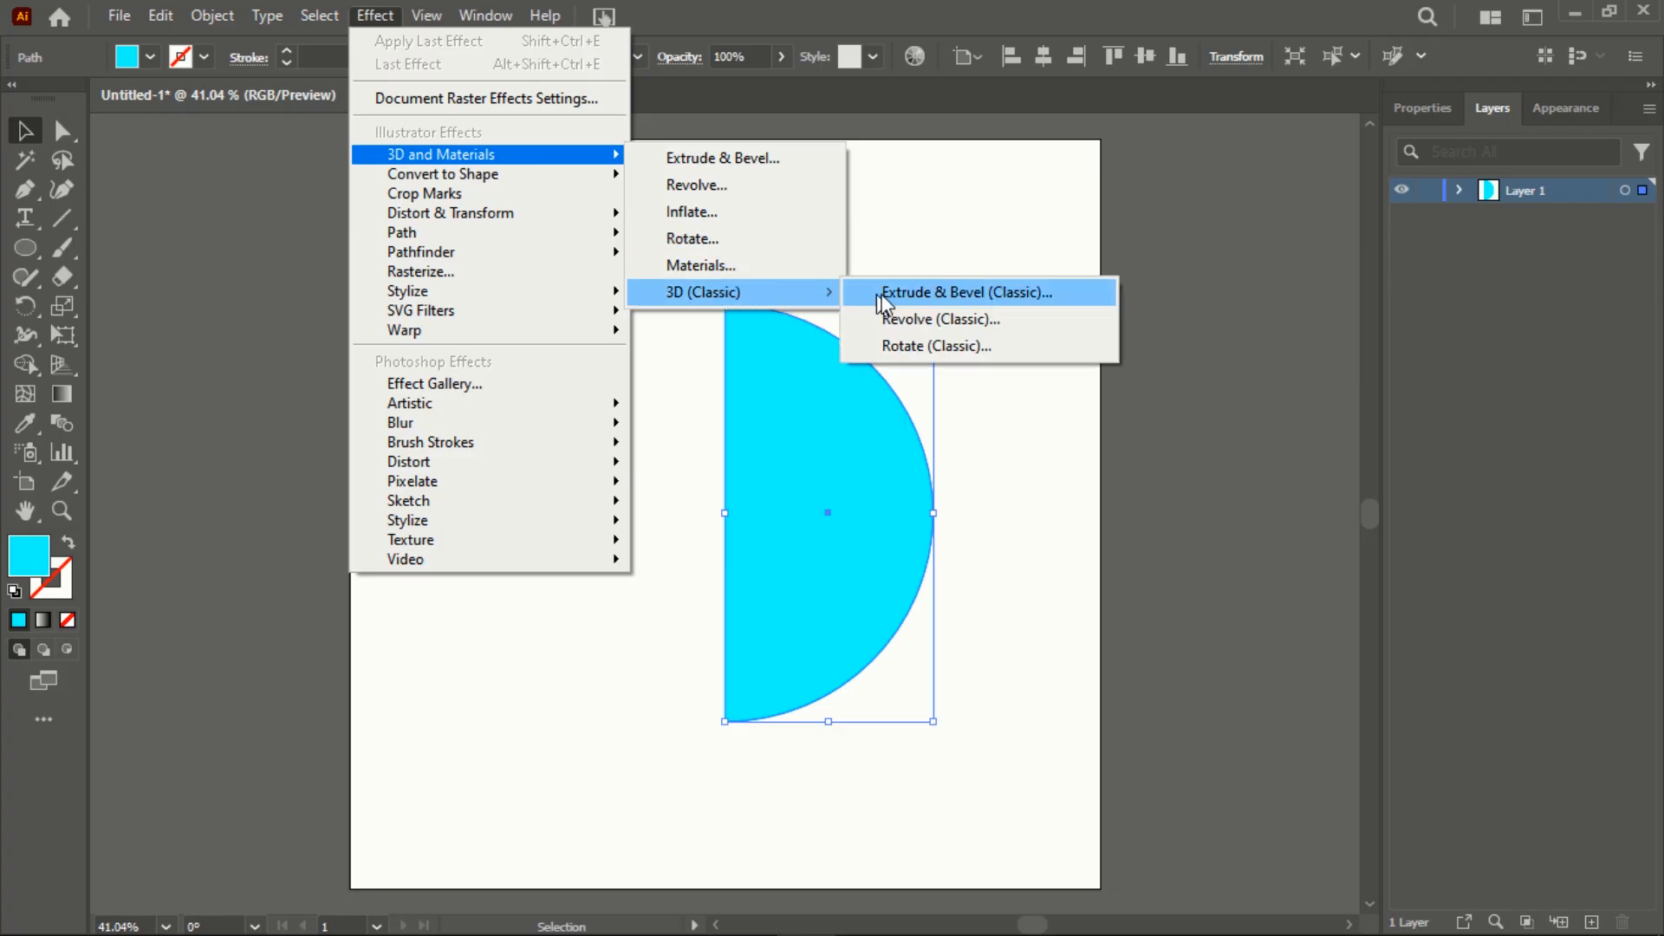
left_click(881, 293)
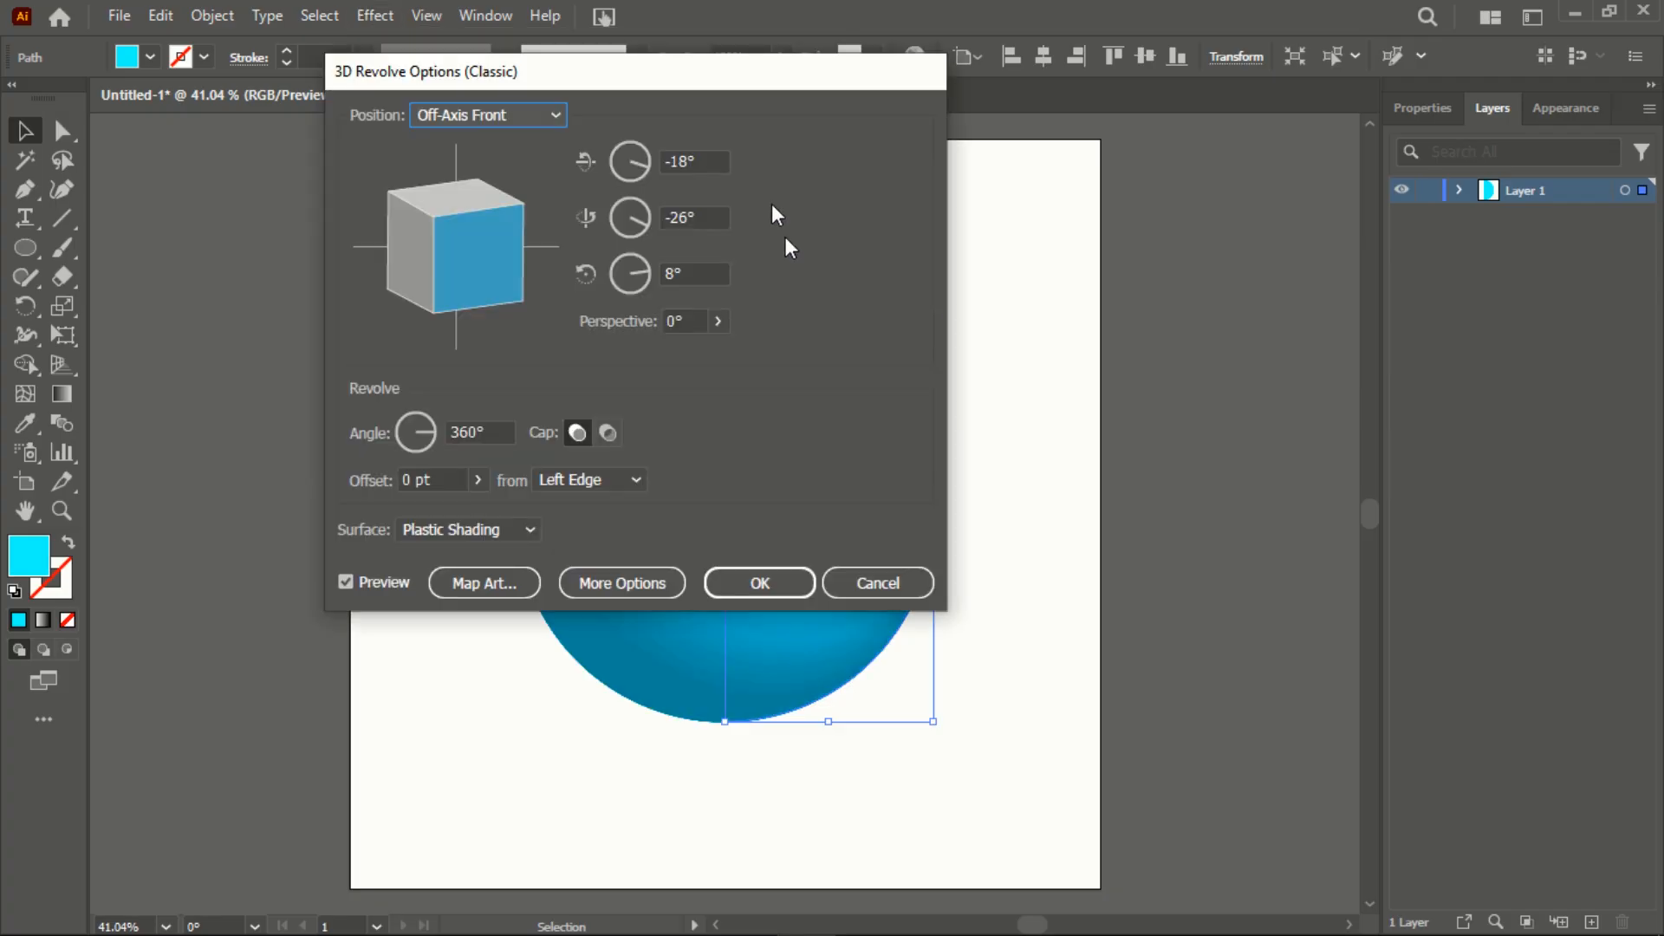
left_click_drag(675, 78, 1310, 143)
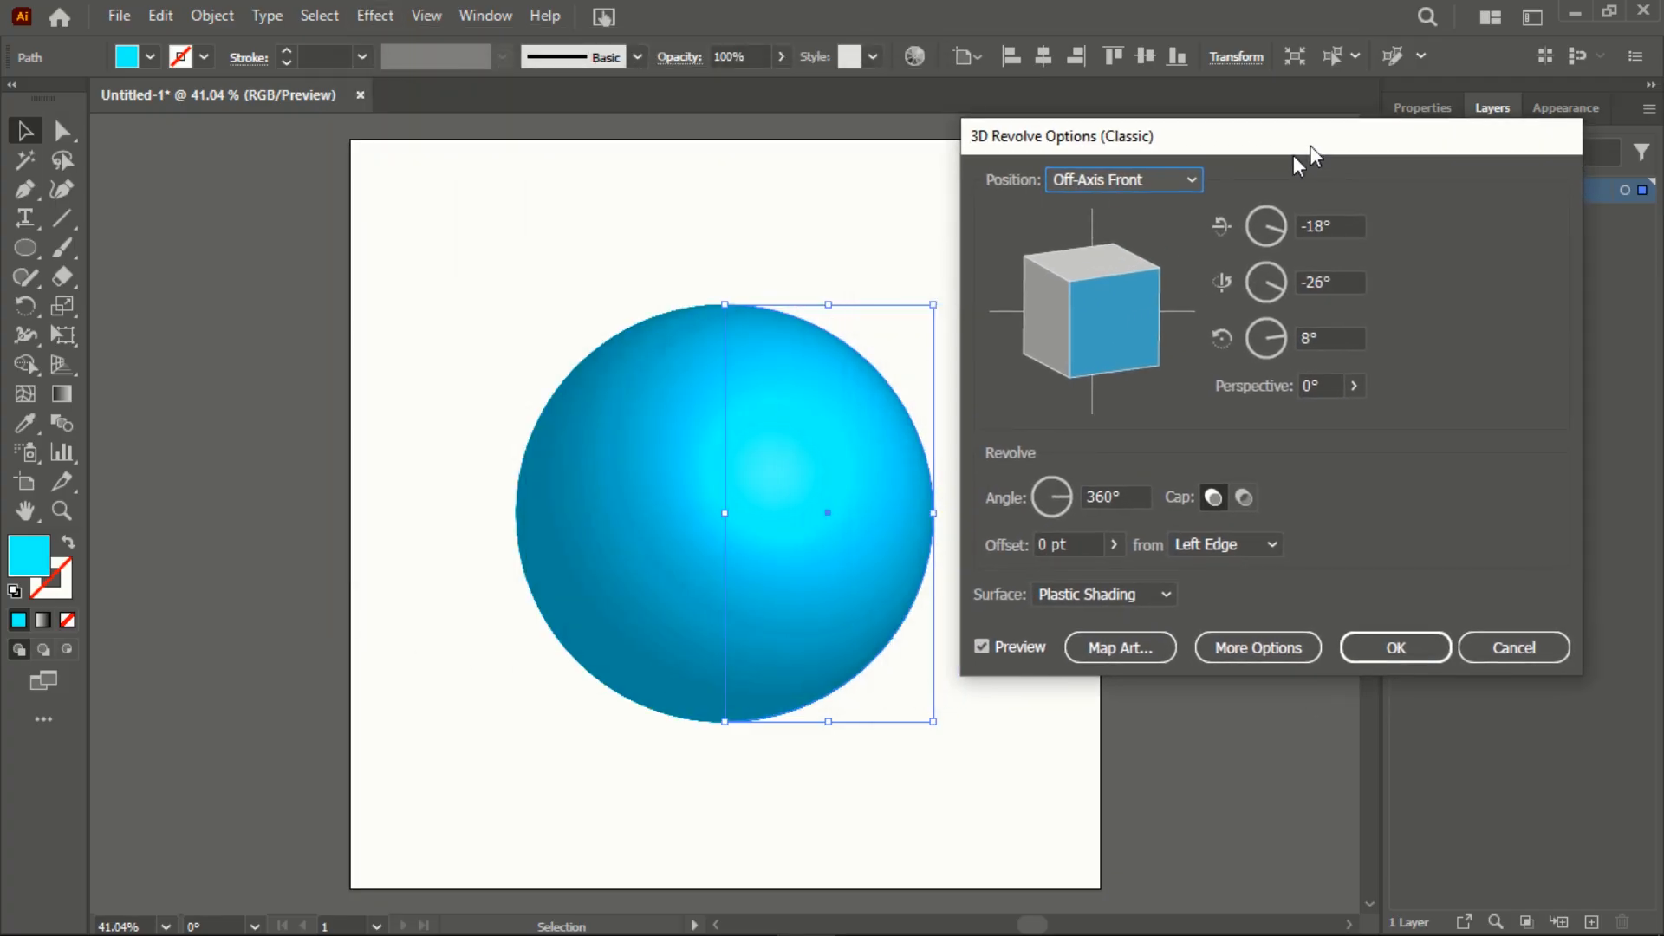
left_click(1188, 181)
left_click(1115, 234)
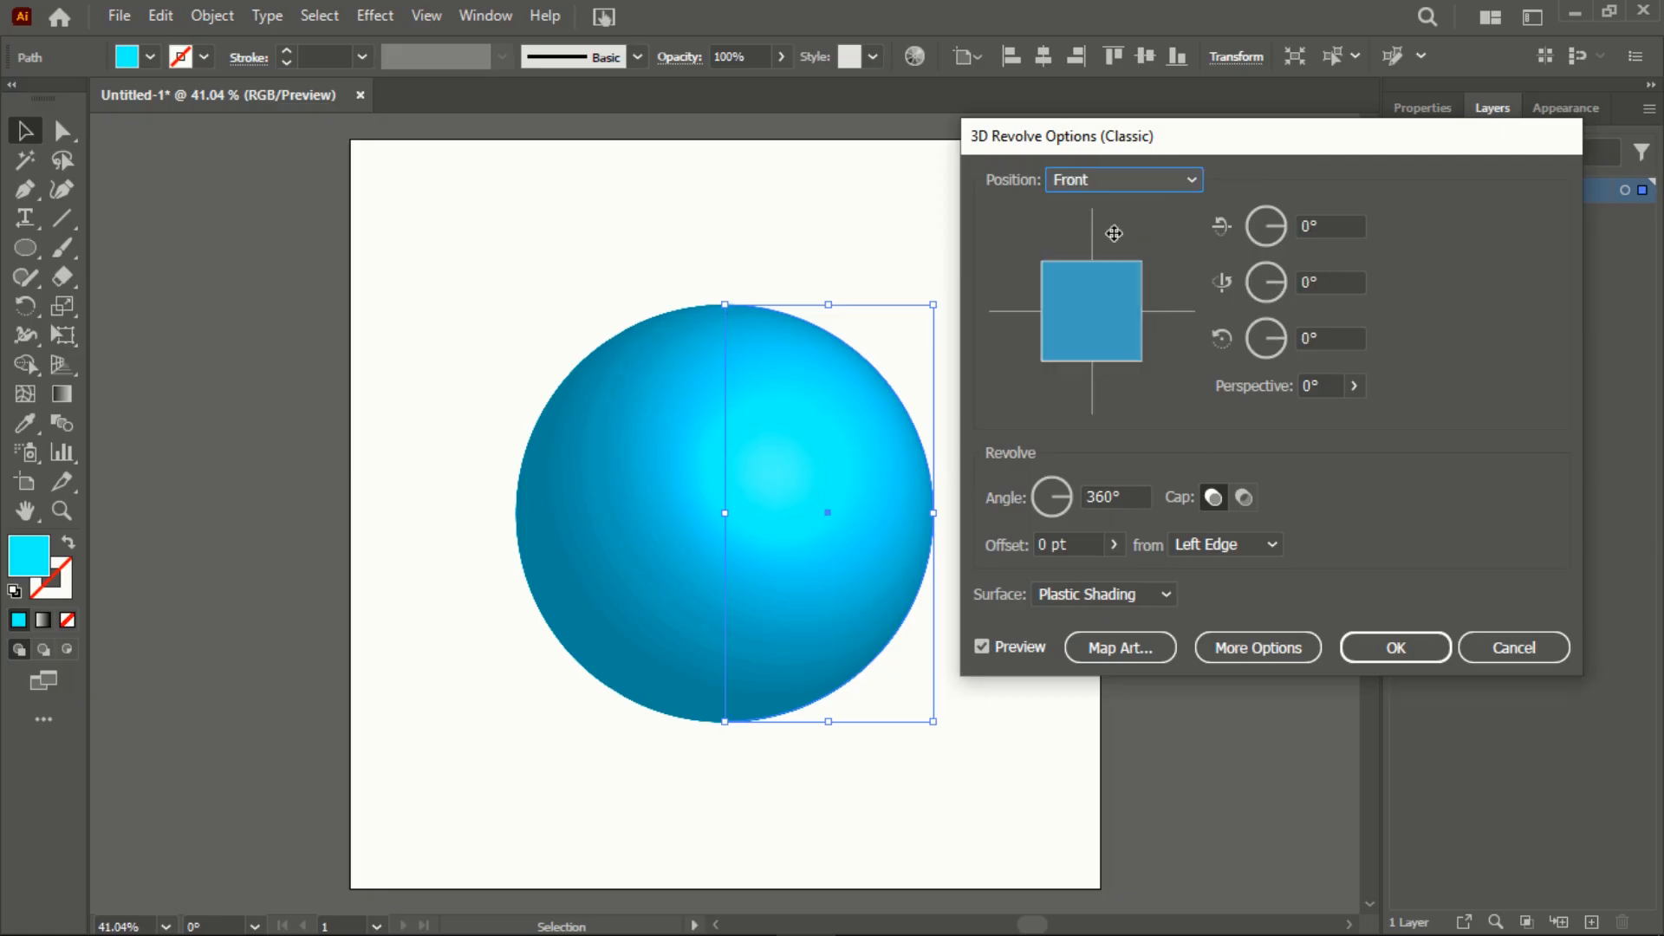
left_click(1158, 593)
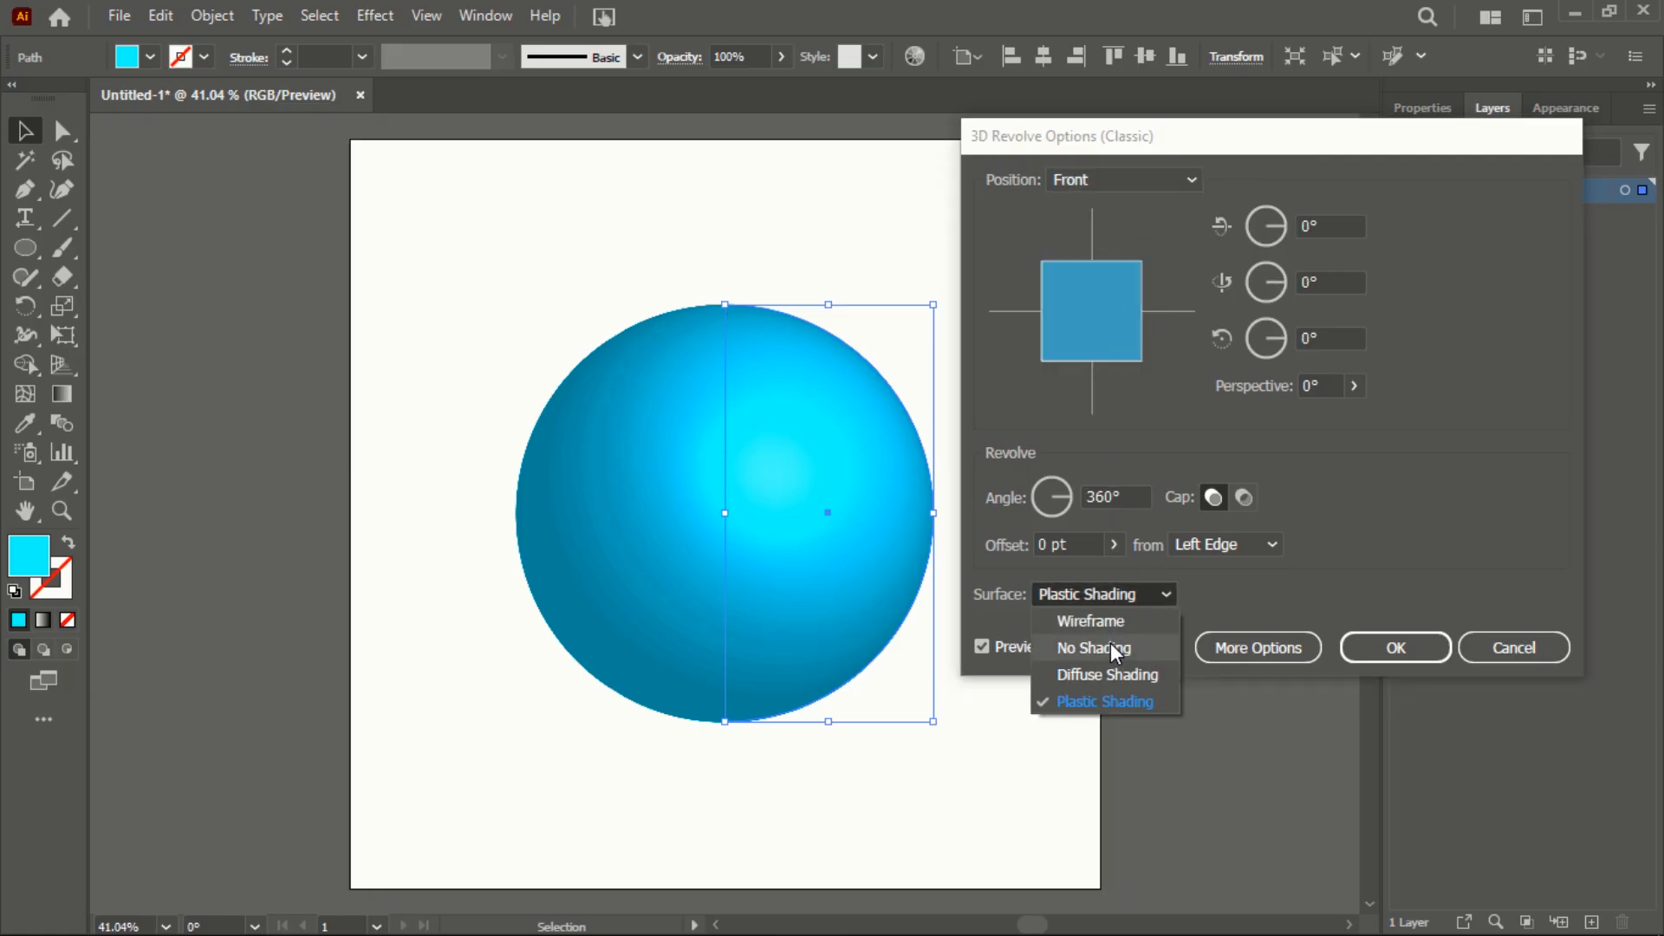
left_click(1110, 644)
Map the New Symbol artwork of the Americas onto the revolved sphere's surface
left_click(1123, 655)
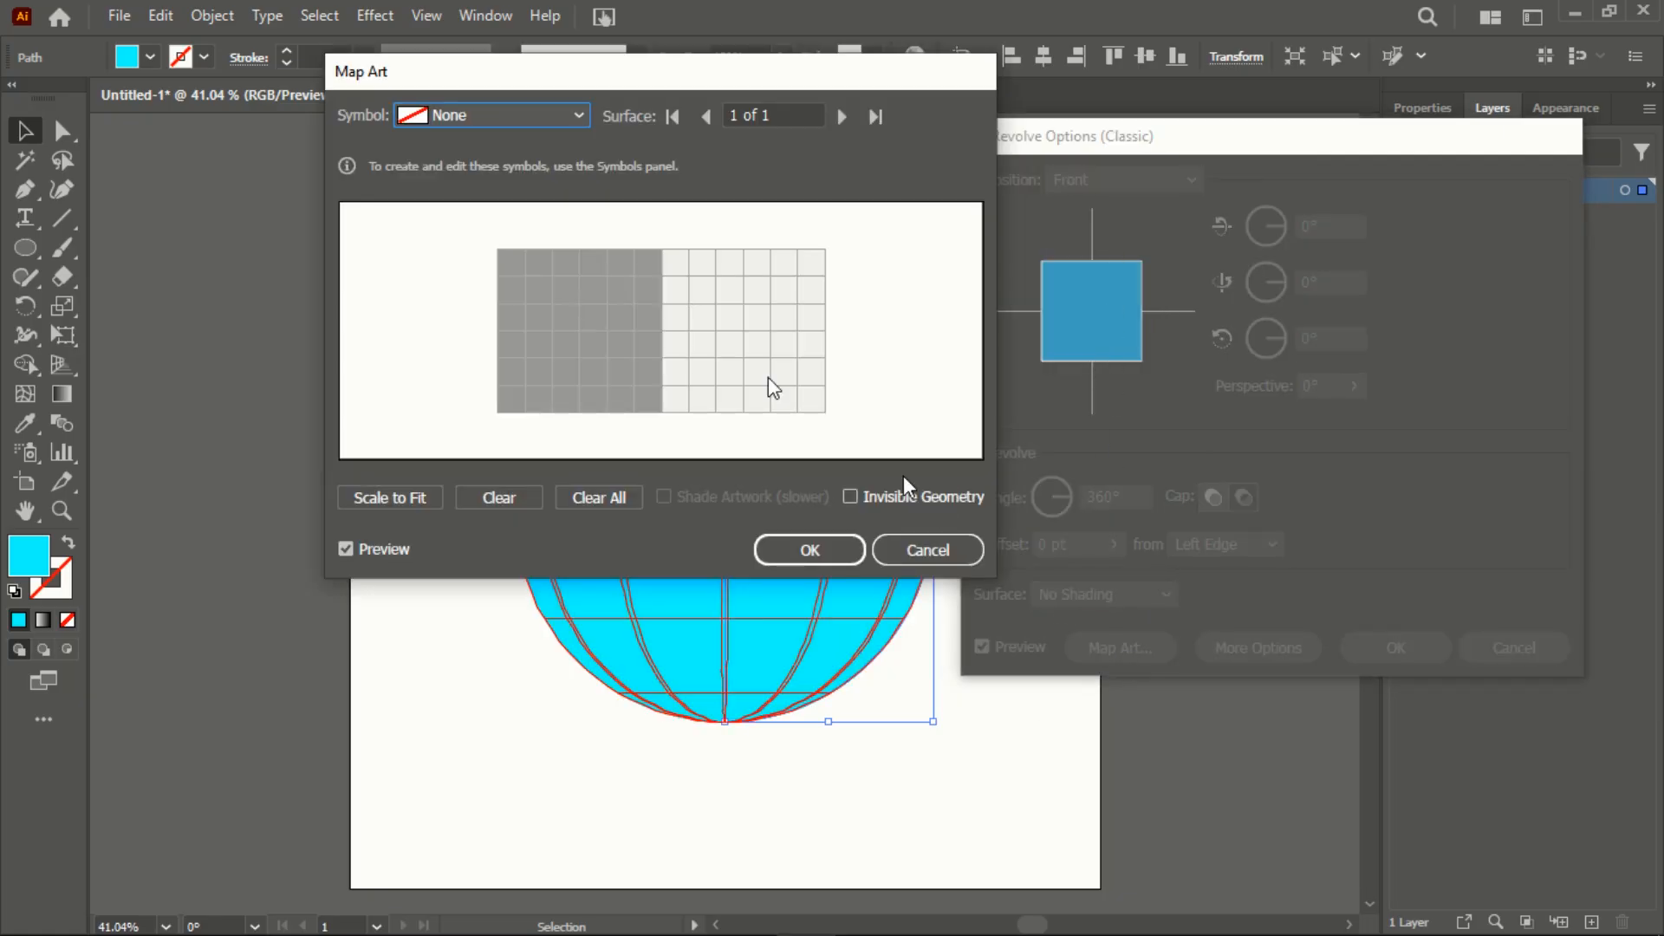
left_click_drag(694, 585, 694, 761)
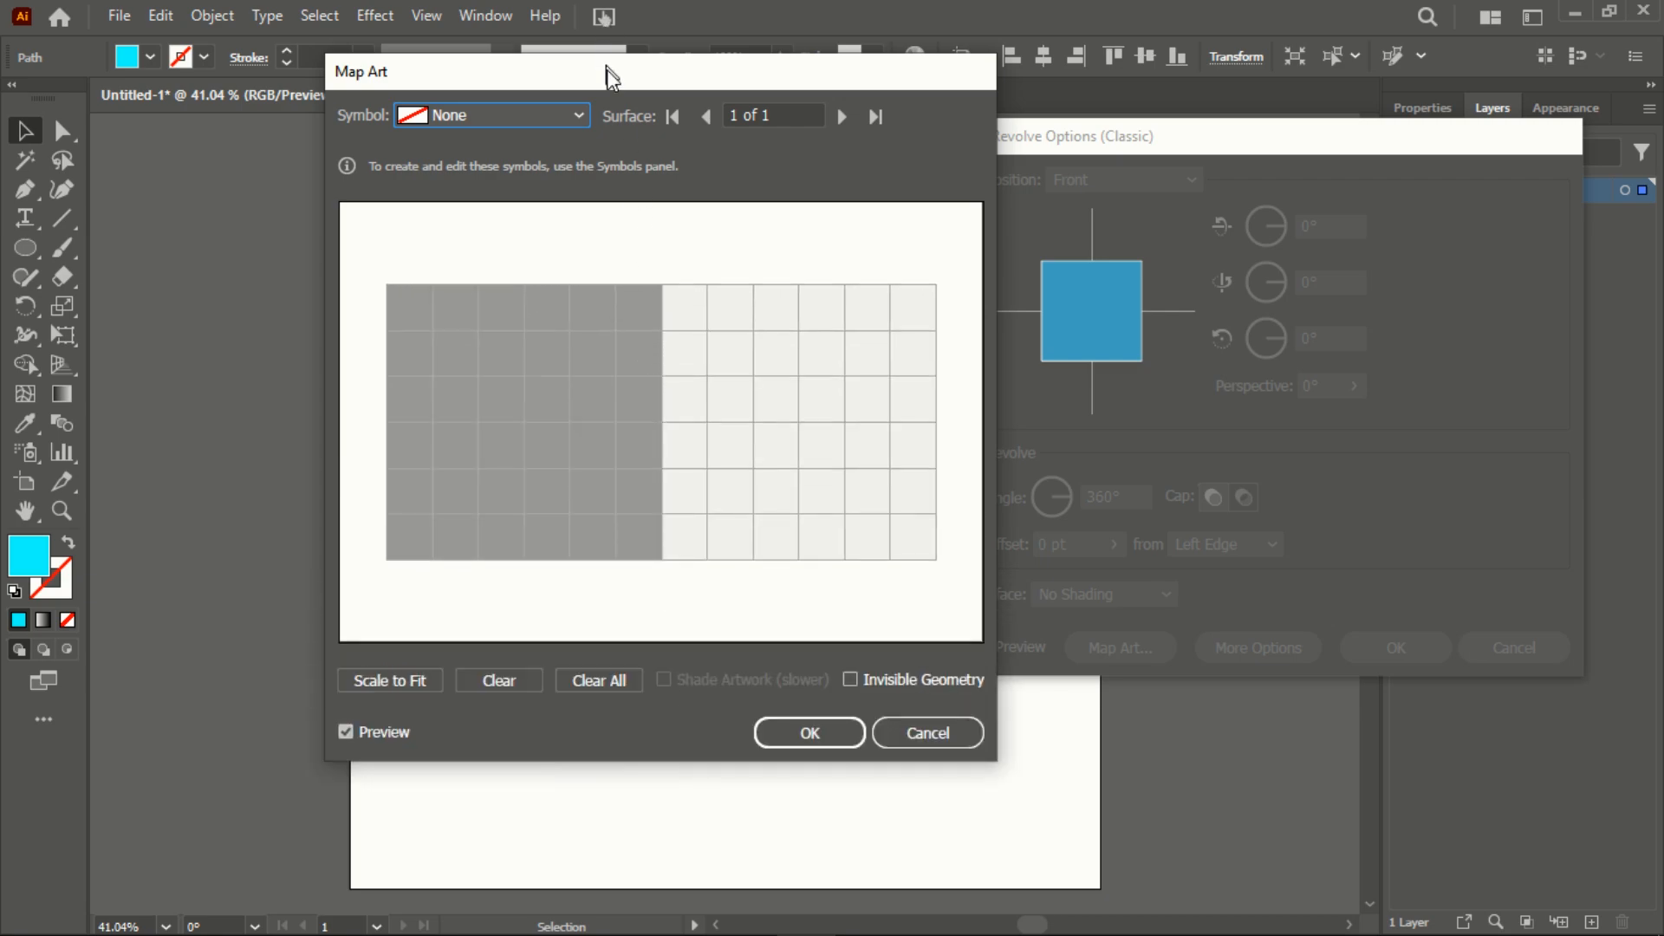
left_click_drag(607, 70, 1238, 139)
left_click(1137, 173)
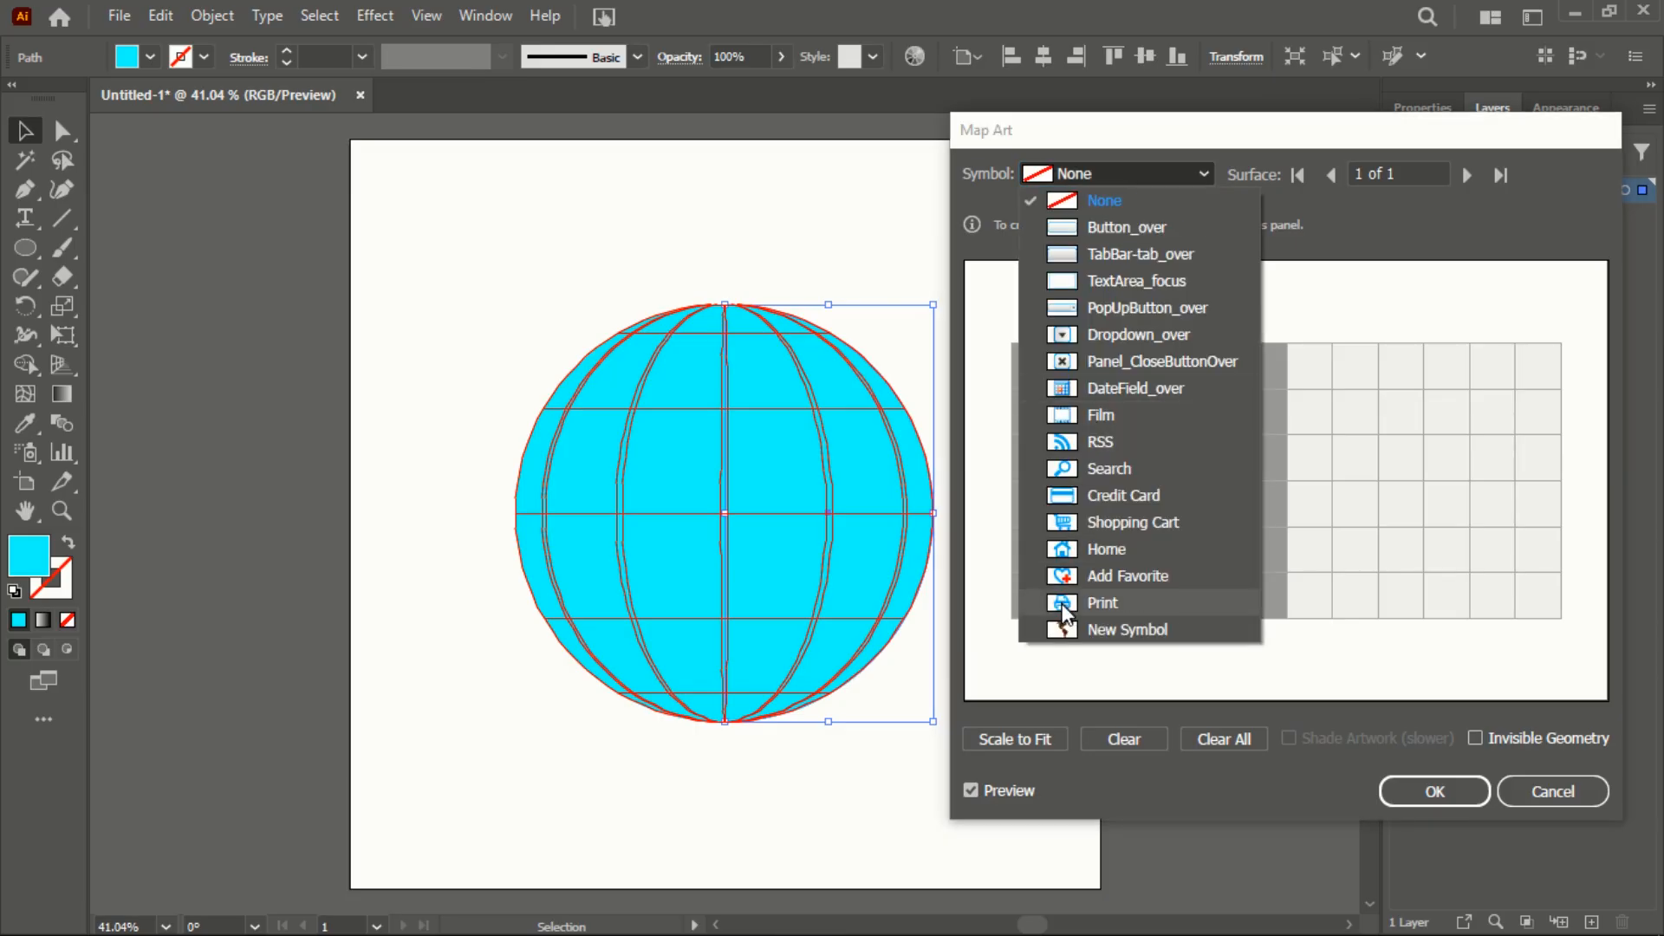
left_click(1063, 626)
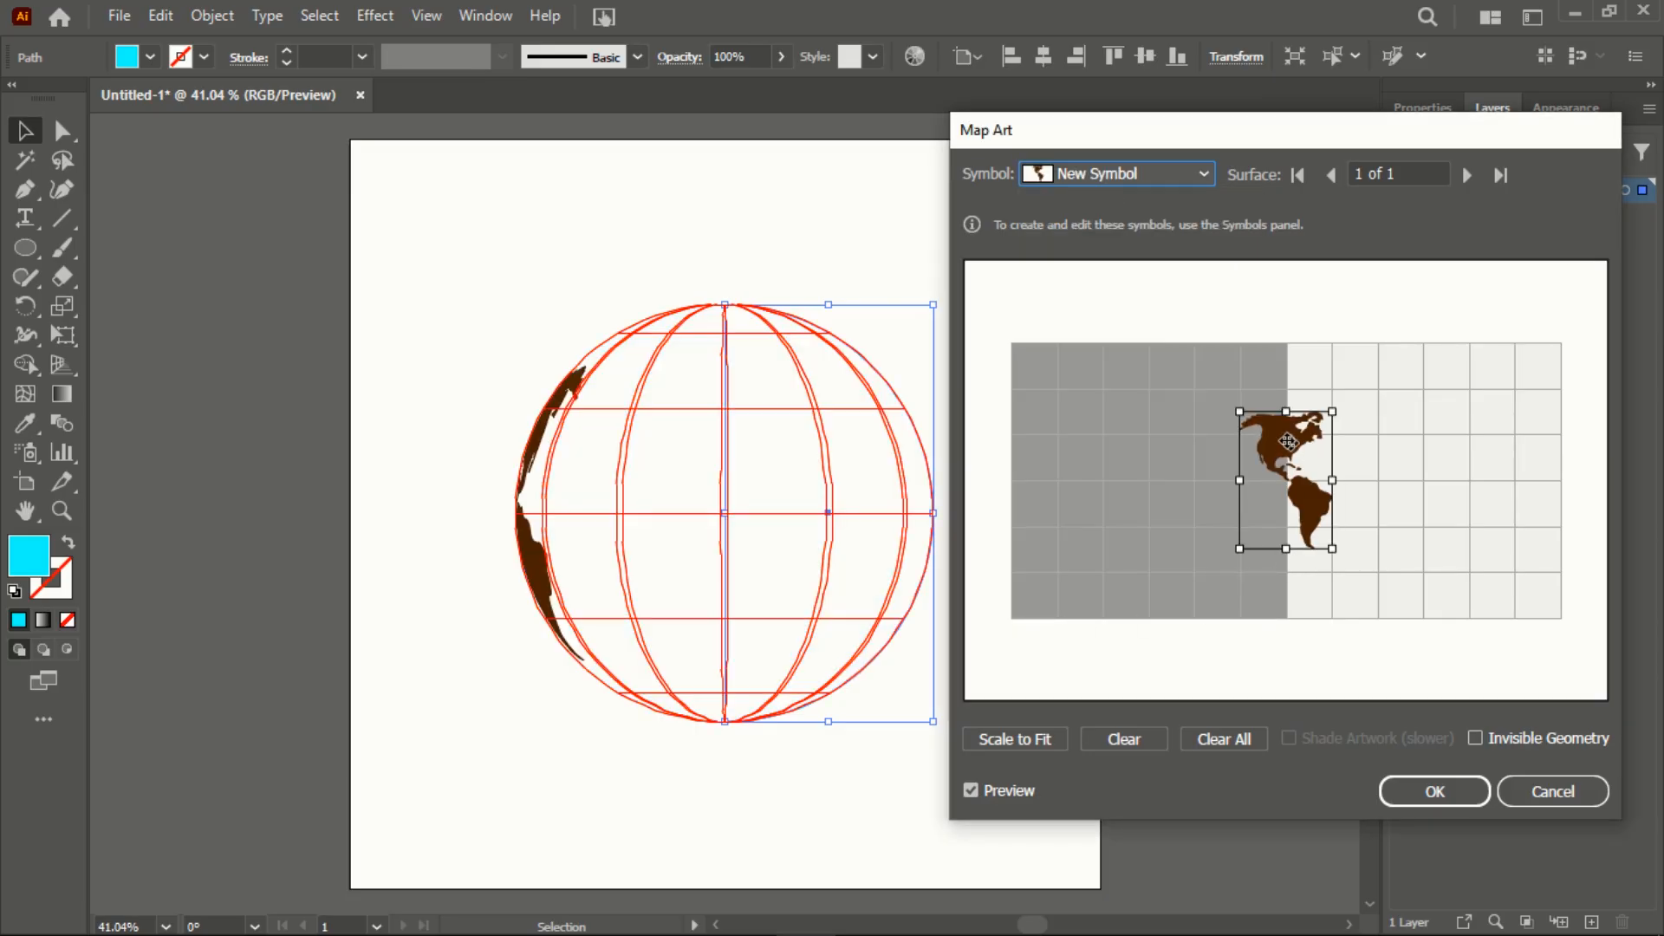
Enlarge the mapped Americas and place them within the light, visible half of the surface grid, then accept the mapping
left_click_drag(1292, 442, 1554, 397)
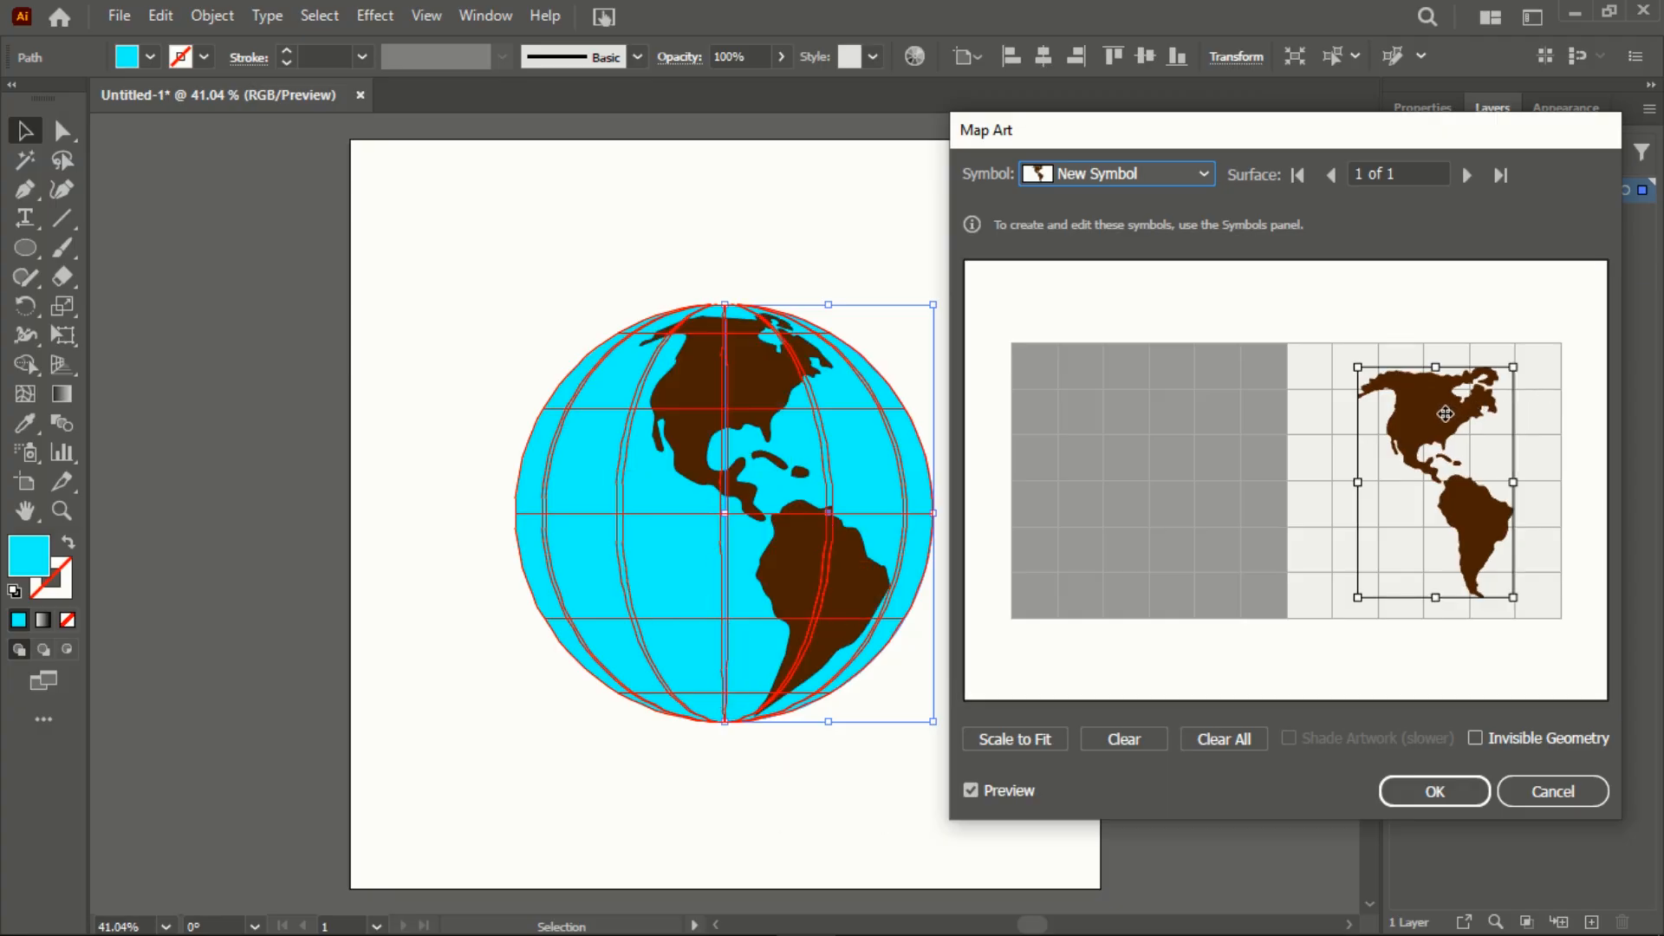
left_click_drag(1445, 413, 1443, 420)
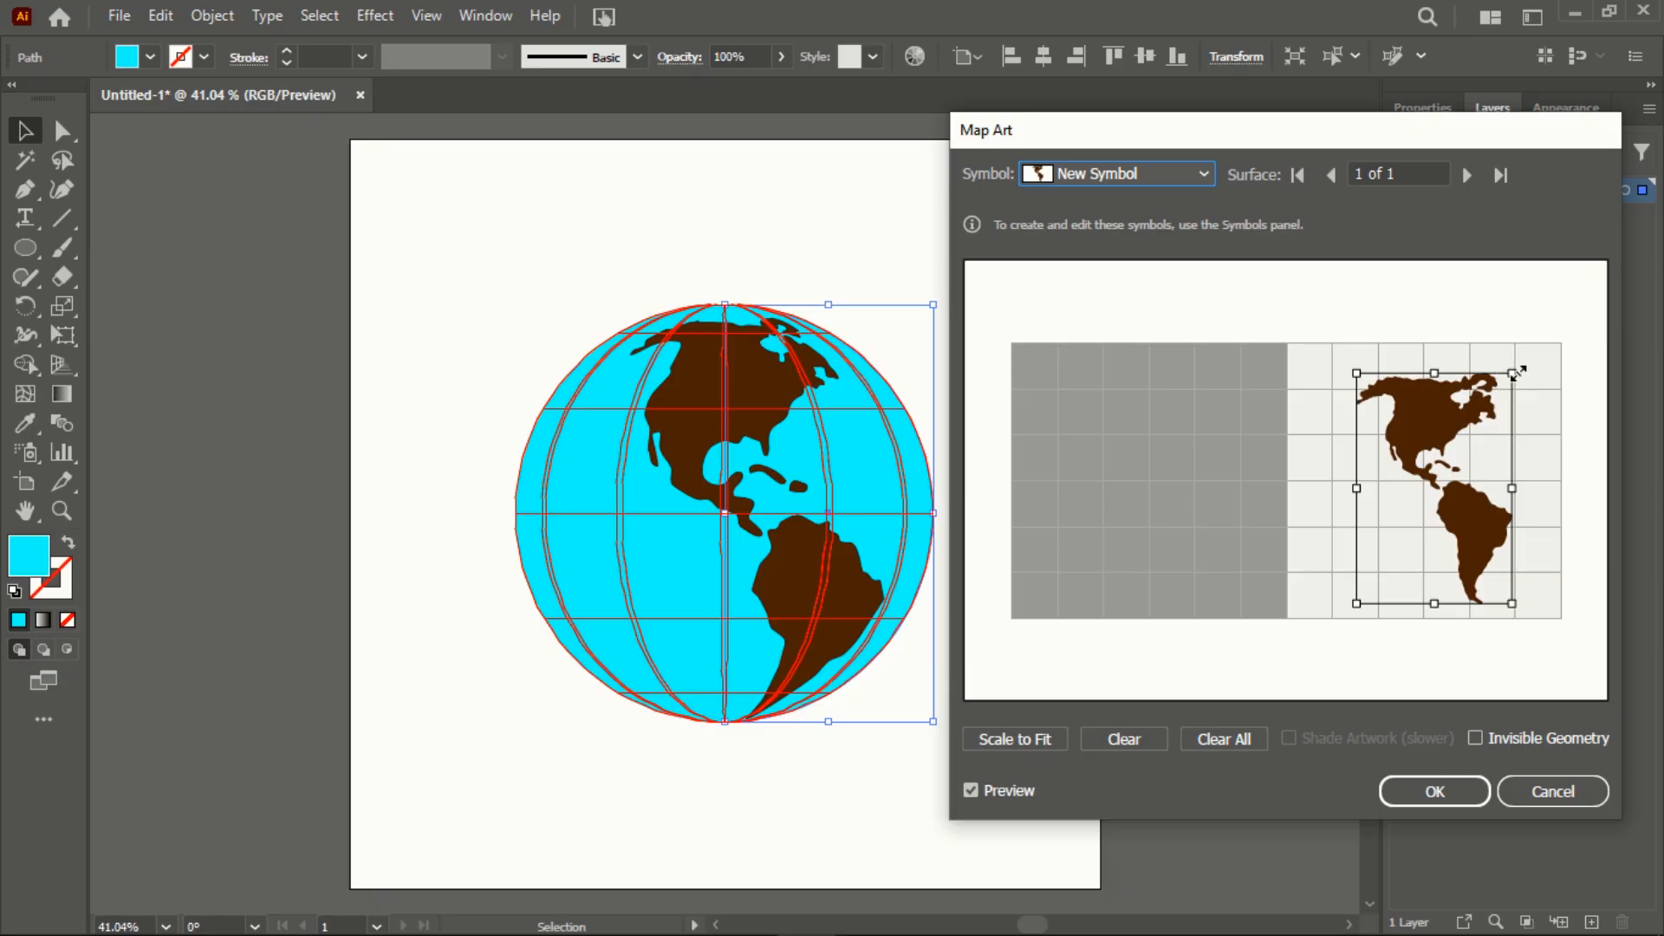
left_click_drag(1515, 372, 1508, 381)
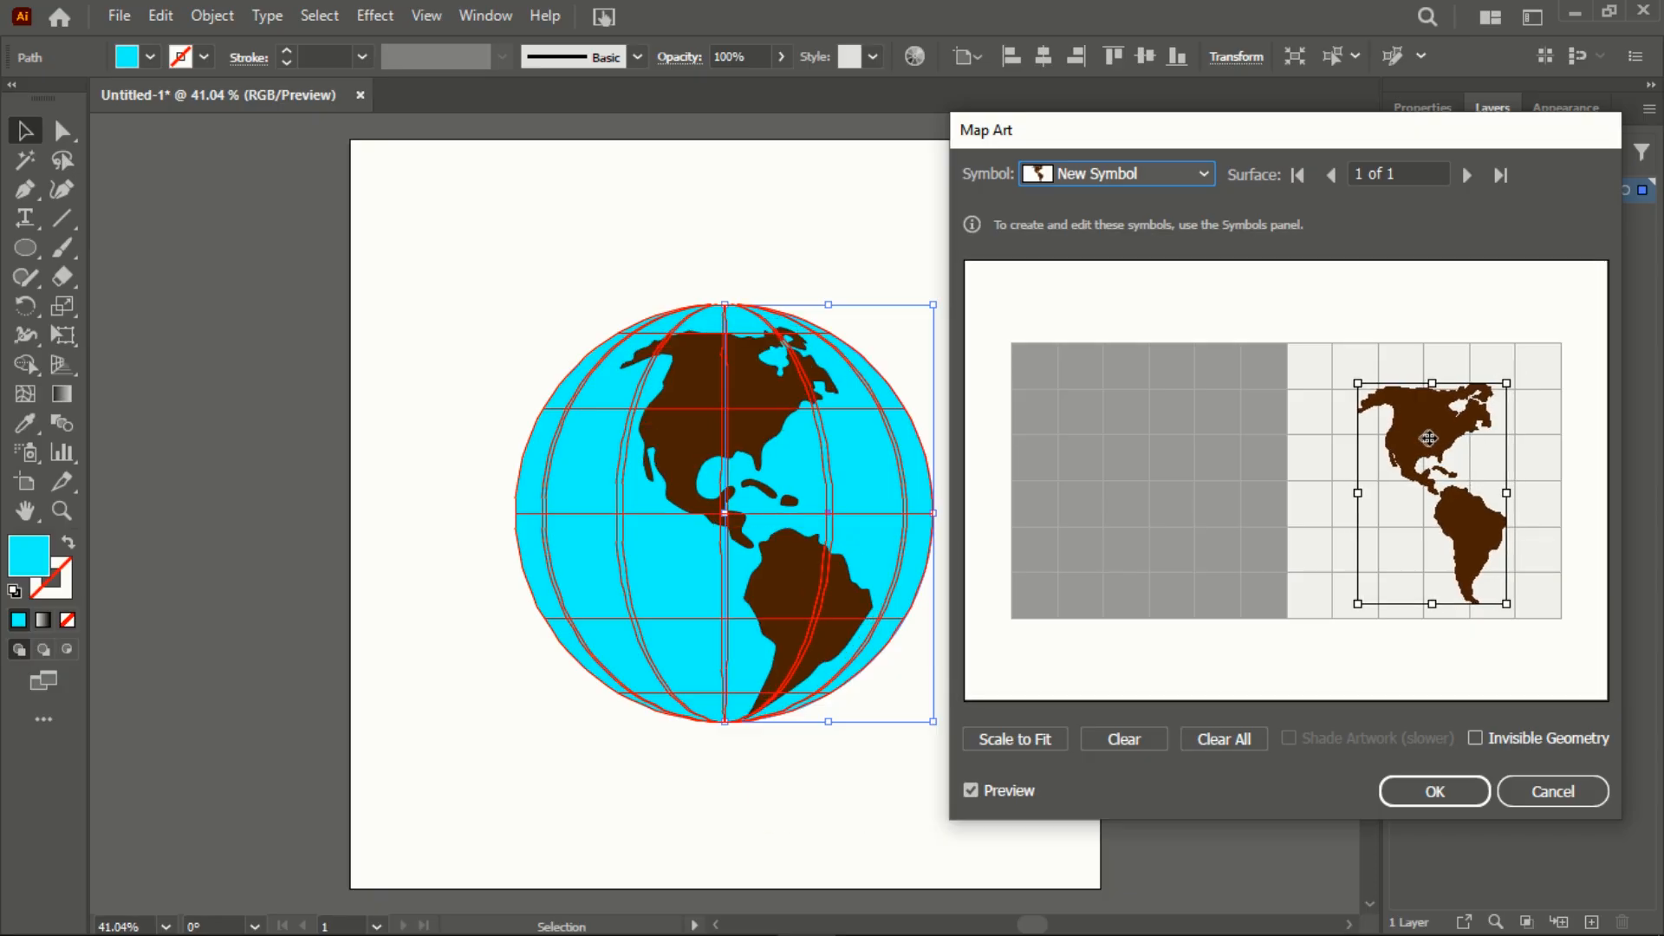
left_click_drag(1428, 439, 1433, 439)
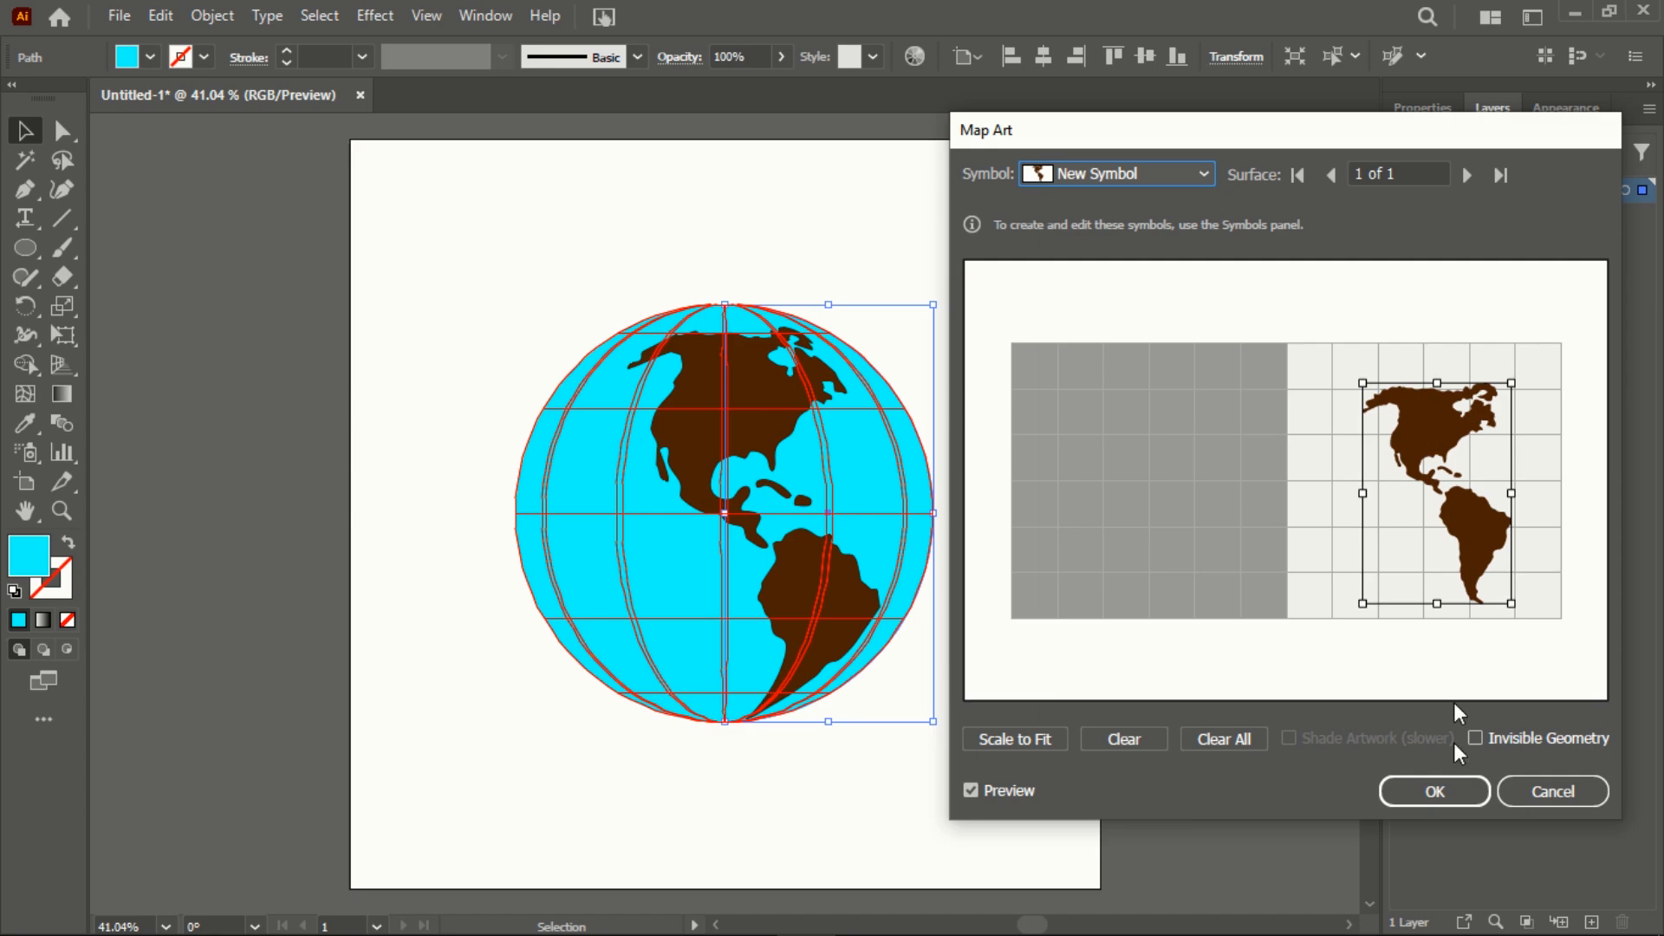
left_click(1435, 792)
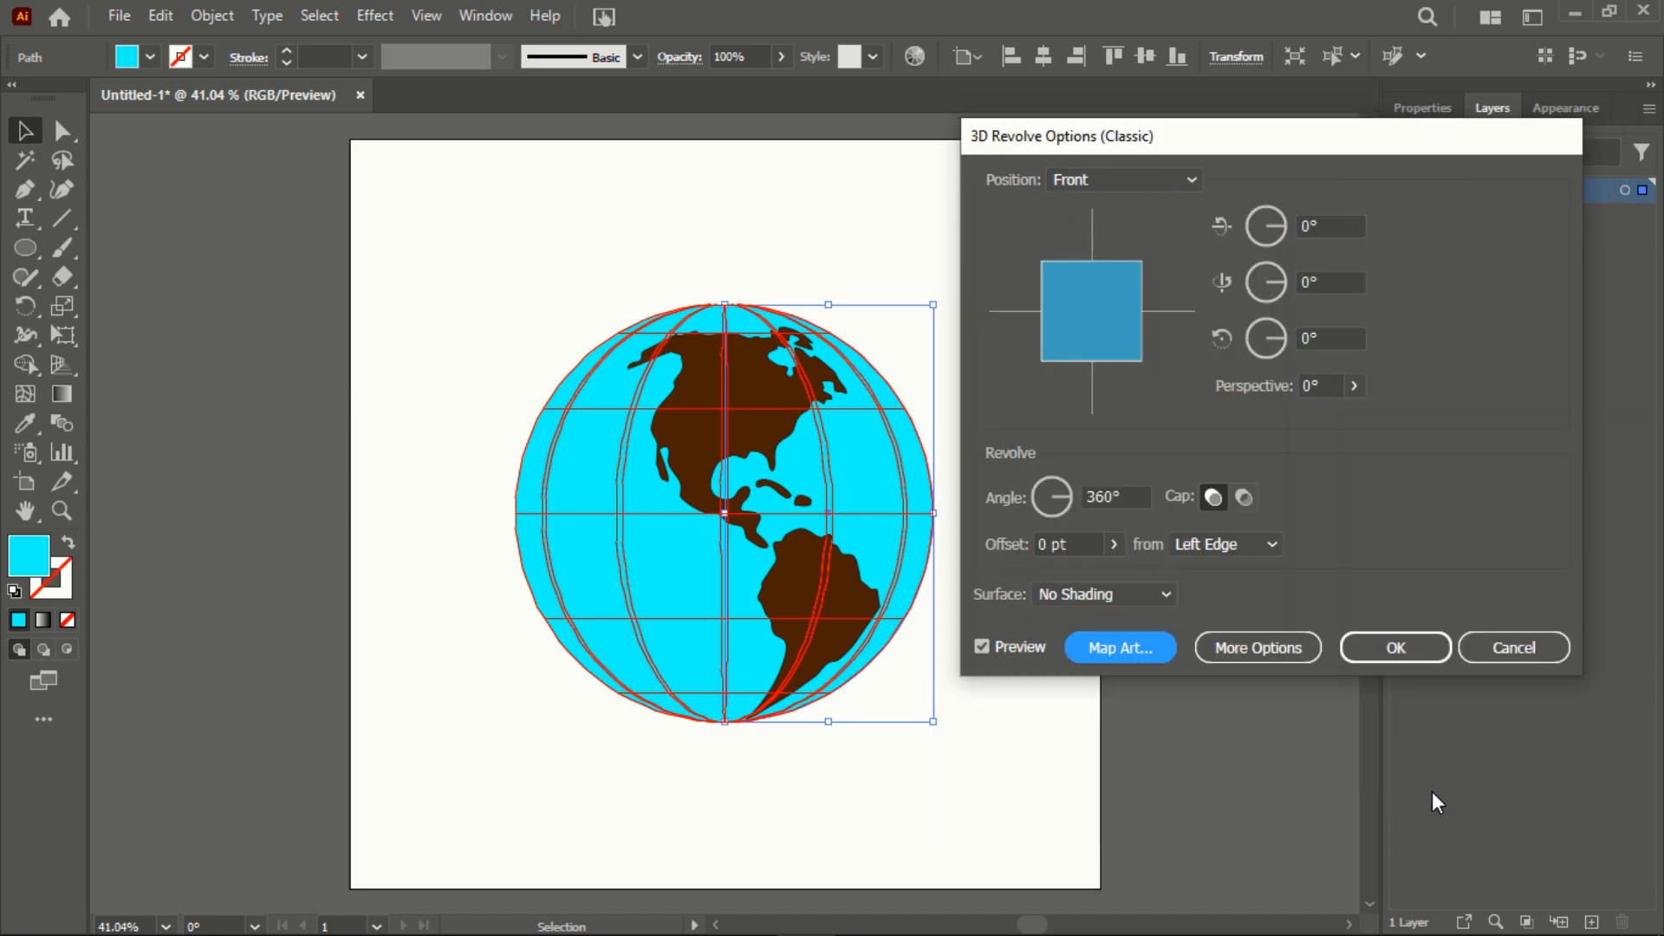
Set the sphere's rotation about the vertical axis to -4°
left_click(1353, 286)
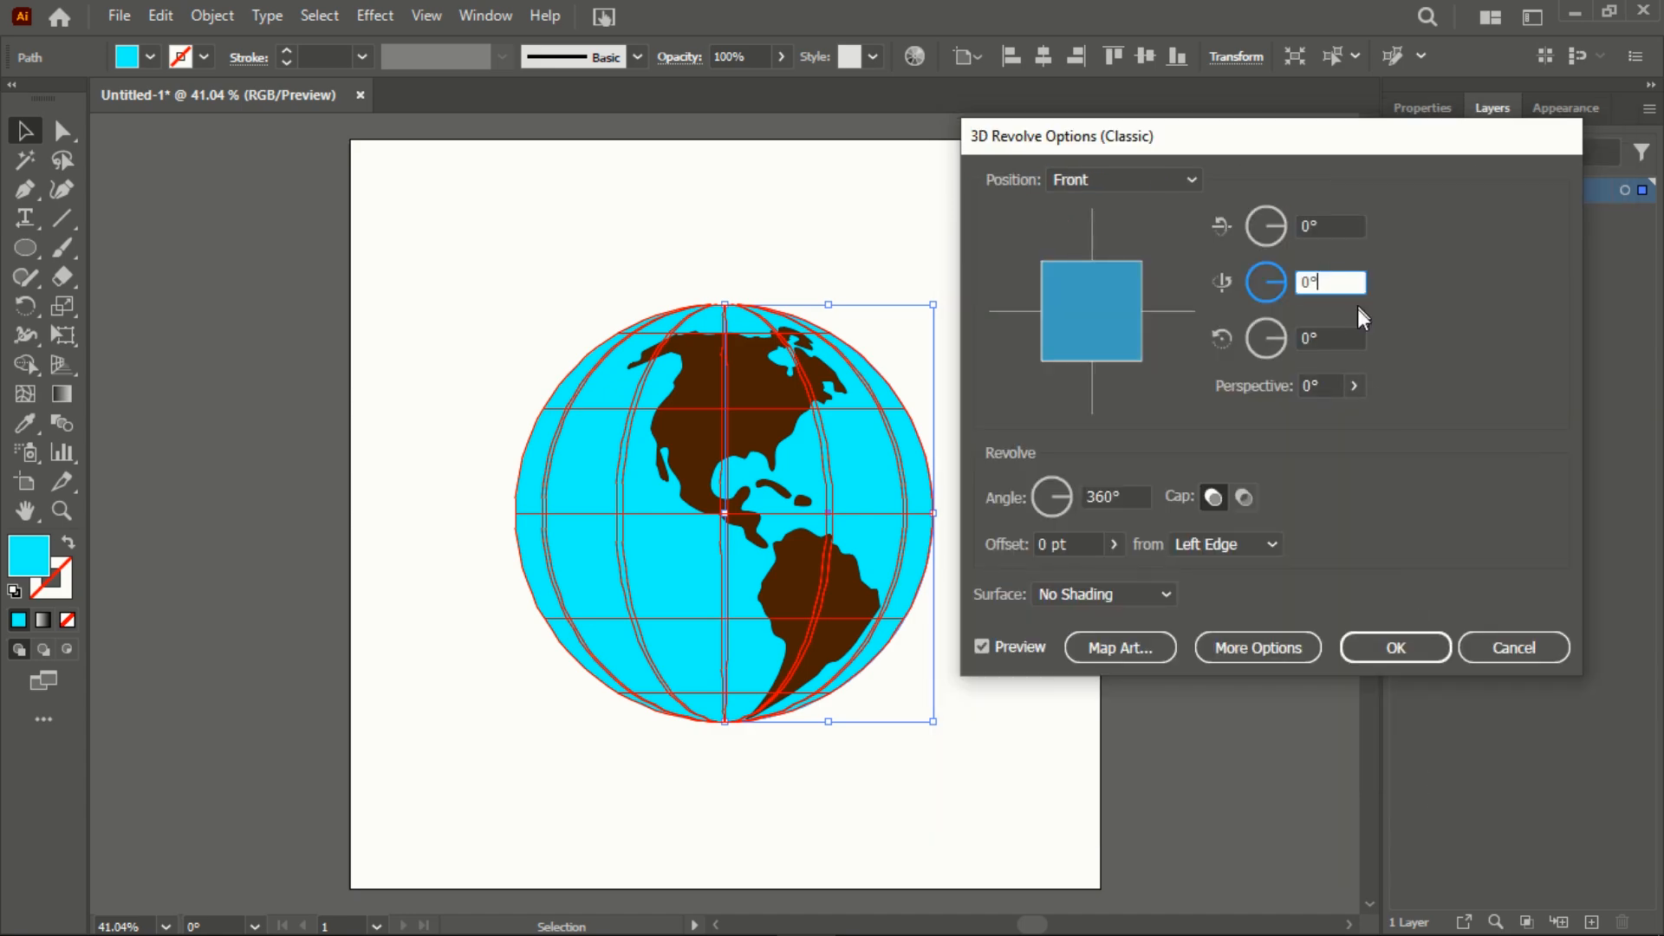
key("Down")
key("Down")
key("Down")
key("Down")
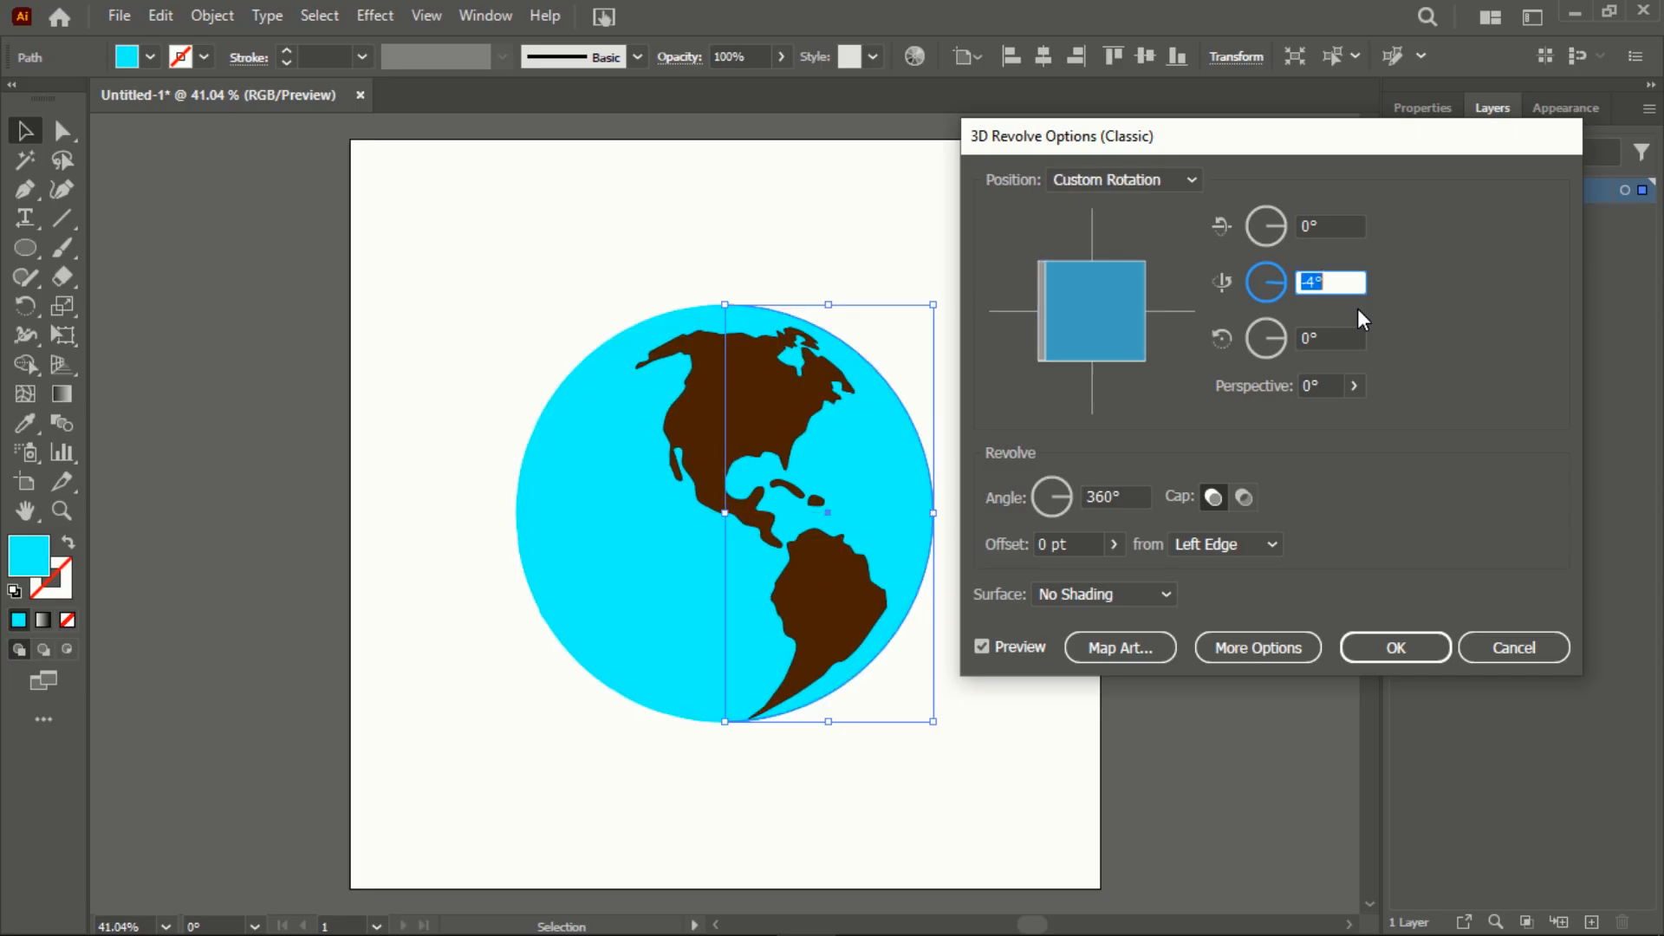
Set the sphere's rotation about the horizontal axis to -6°
left_click(1319, 225)
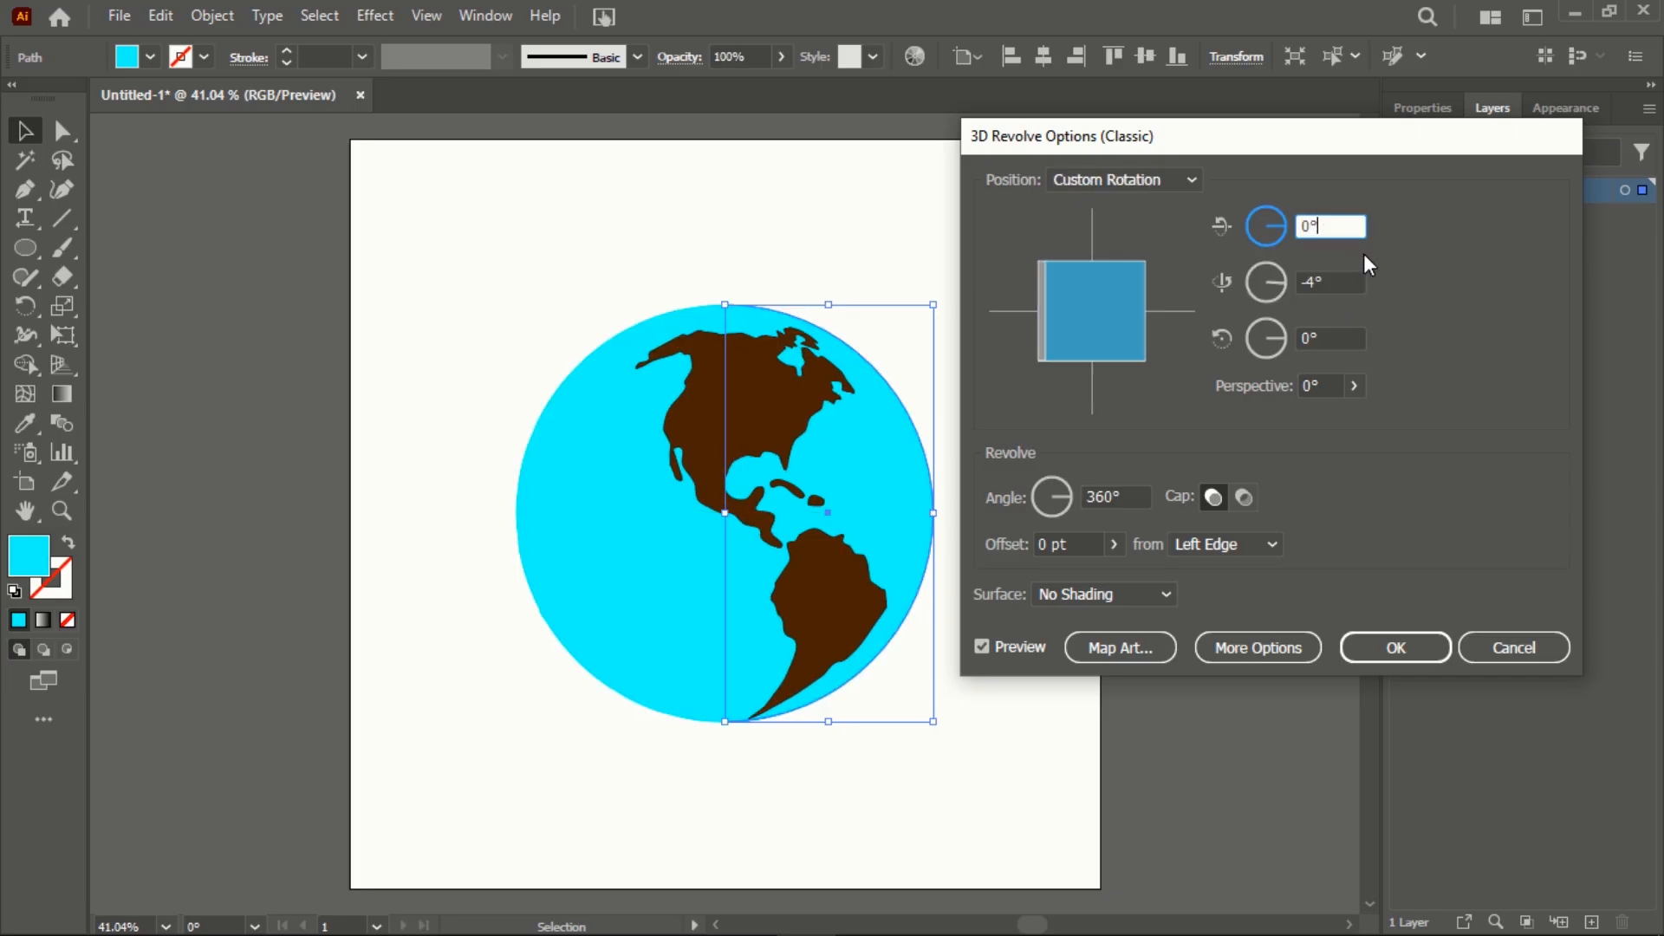
key("Up")
key("Down")
key("Down")
key("Down")
key("Down")
key("Down")
key("Down")
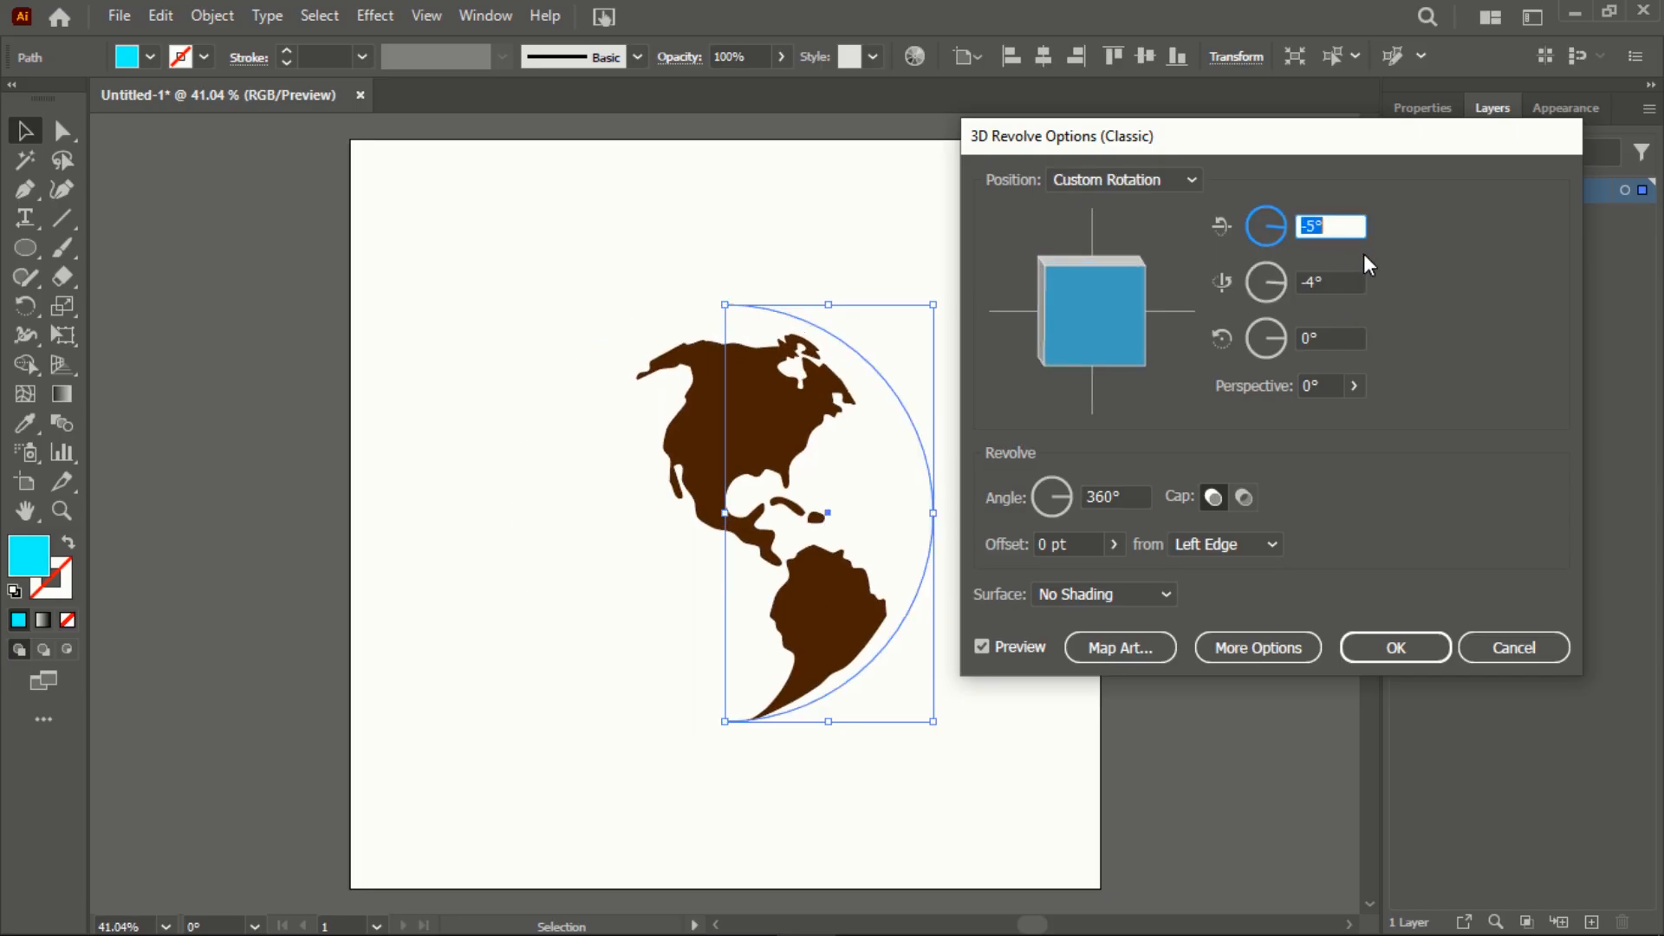
key("Down")
Set the sphere's rotation about the vertical axis to 0° and apply the Revolve effect
left_click(1323, 282)
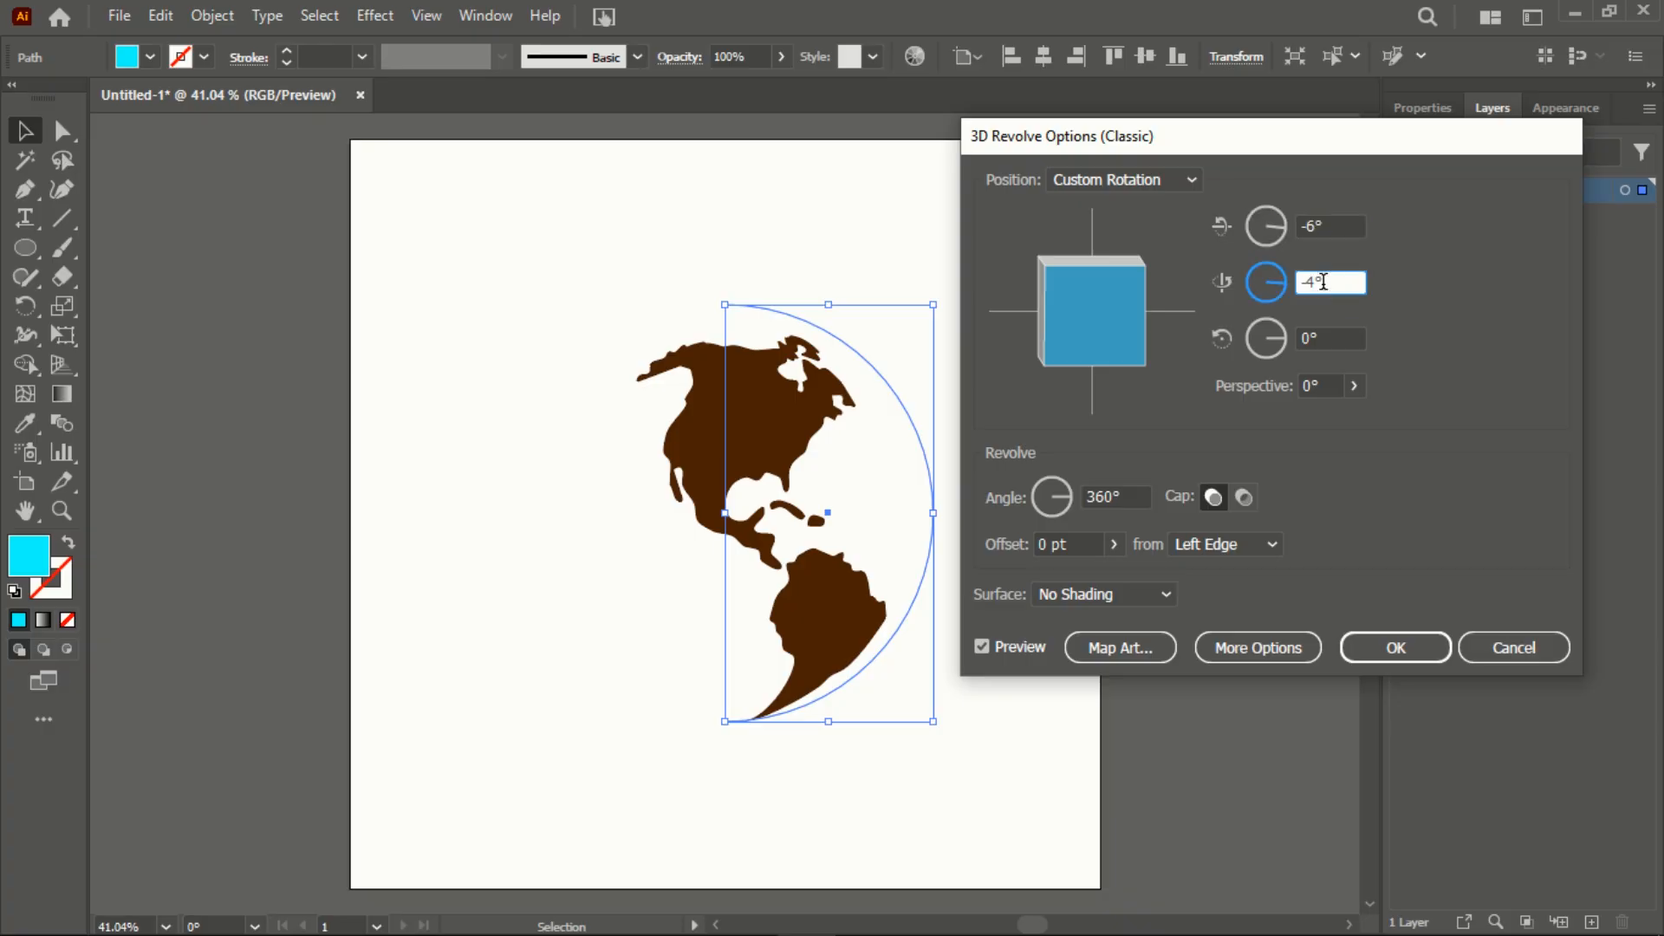
key("Up")
key("Up")
key("Up")
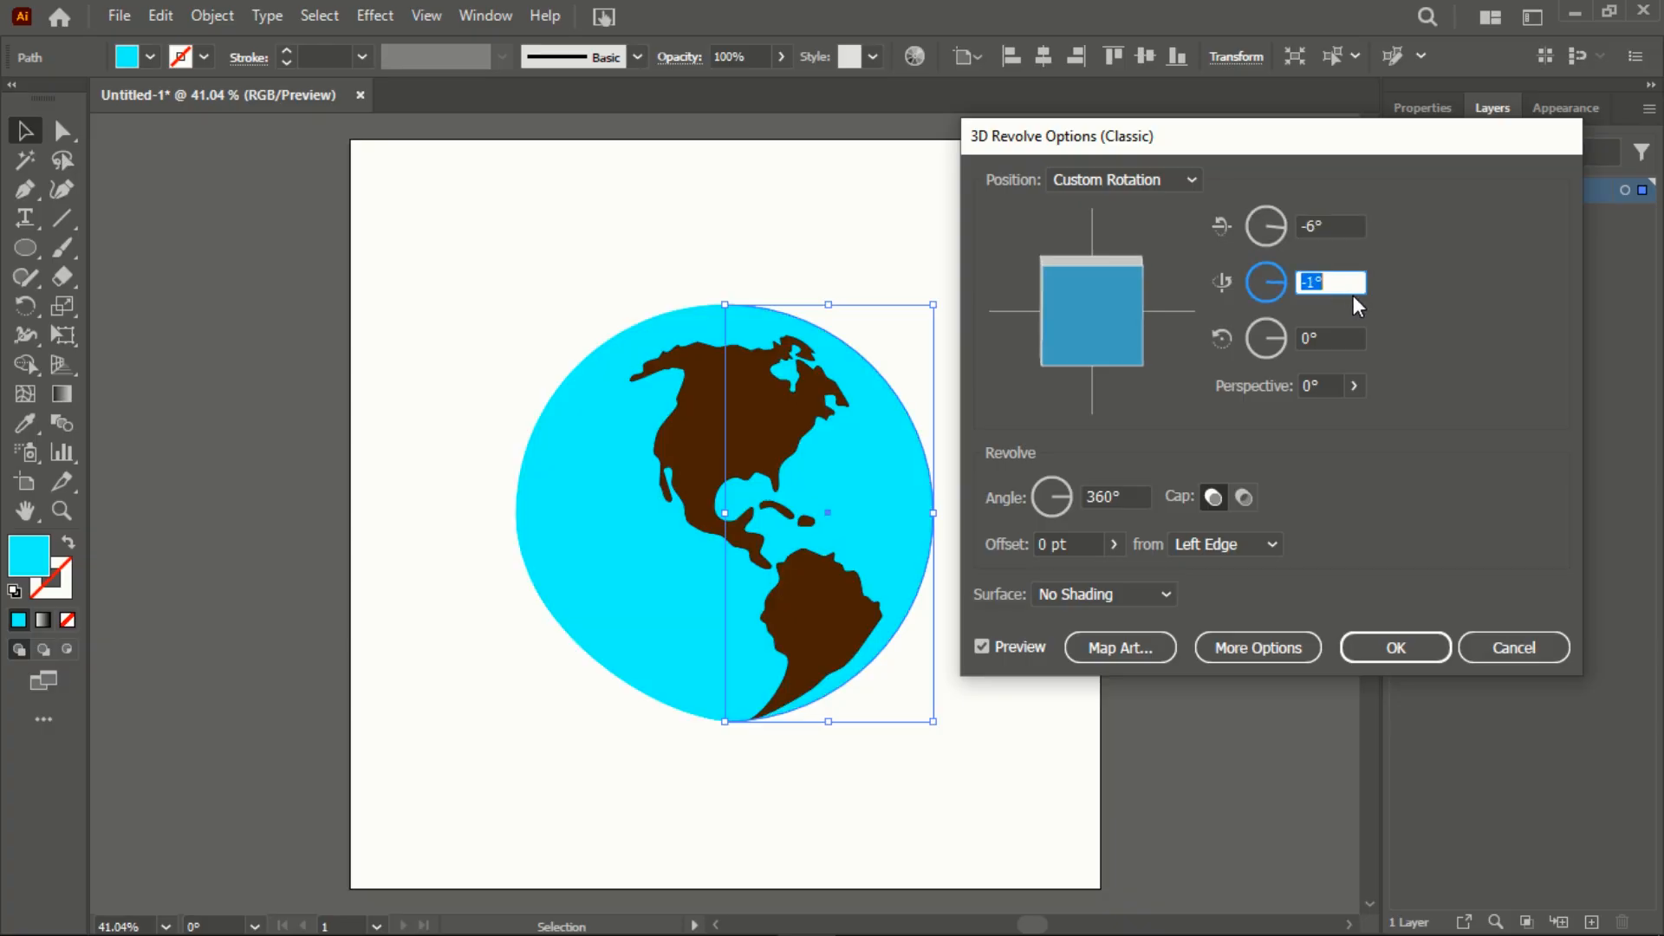
key("Up")
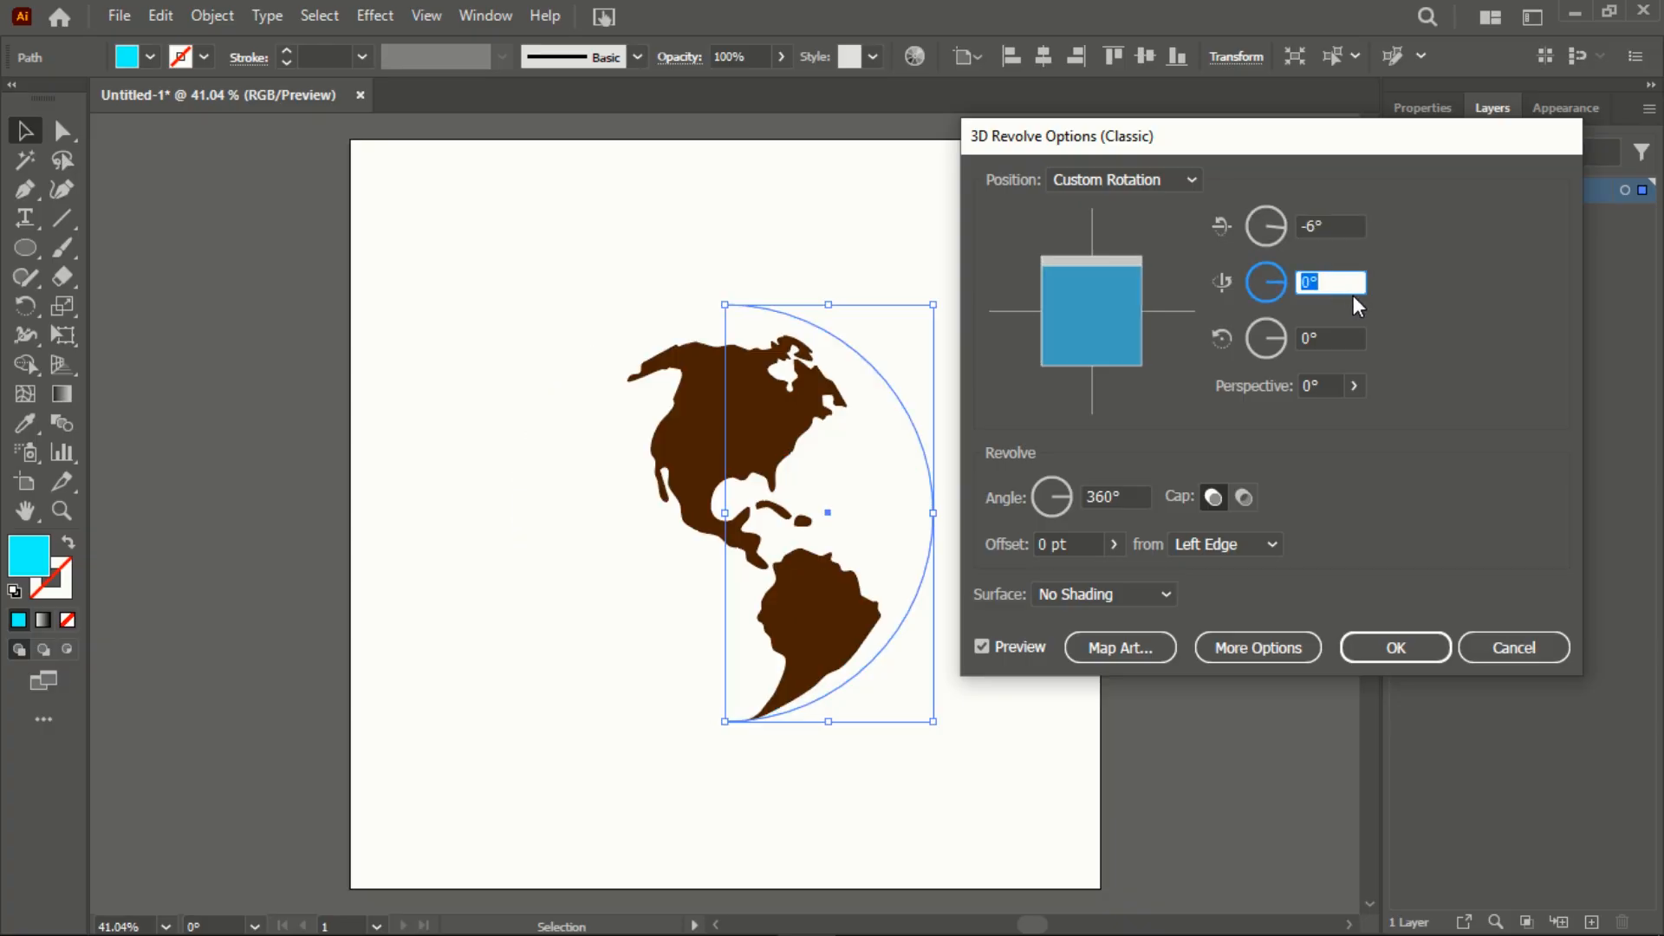
left_click(1387, 648)
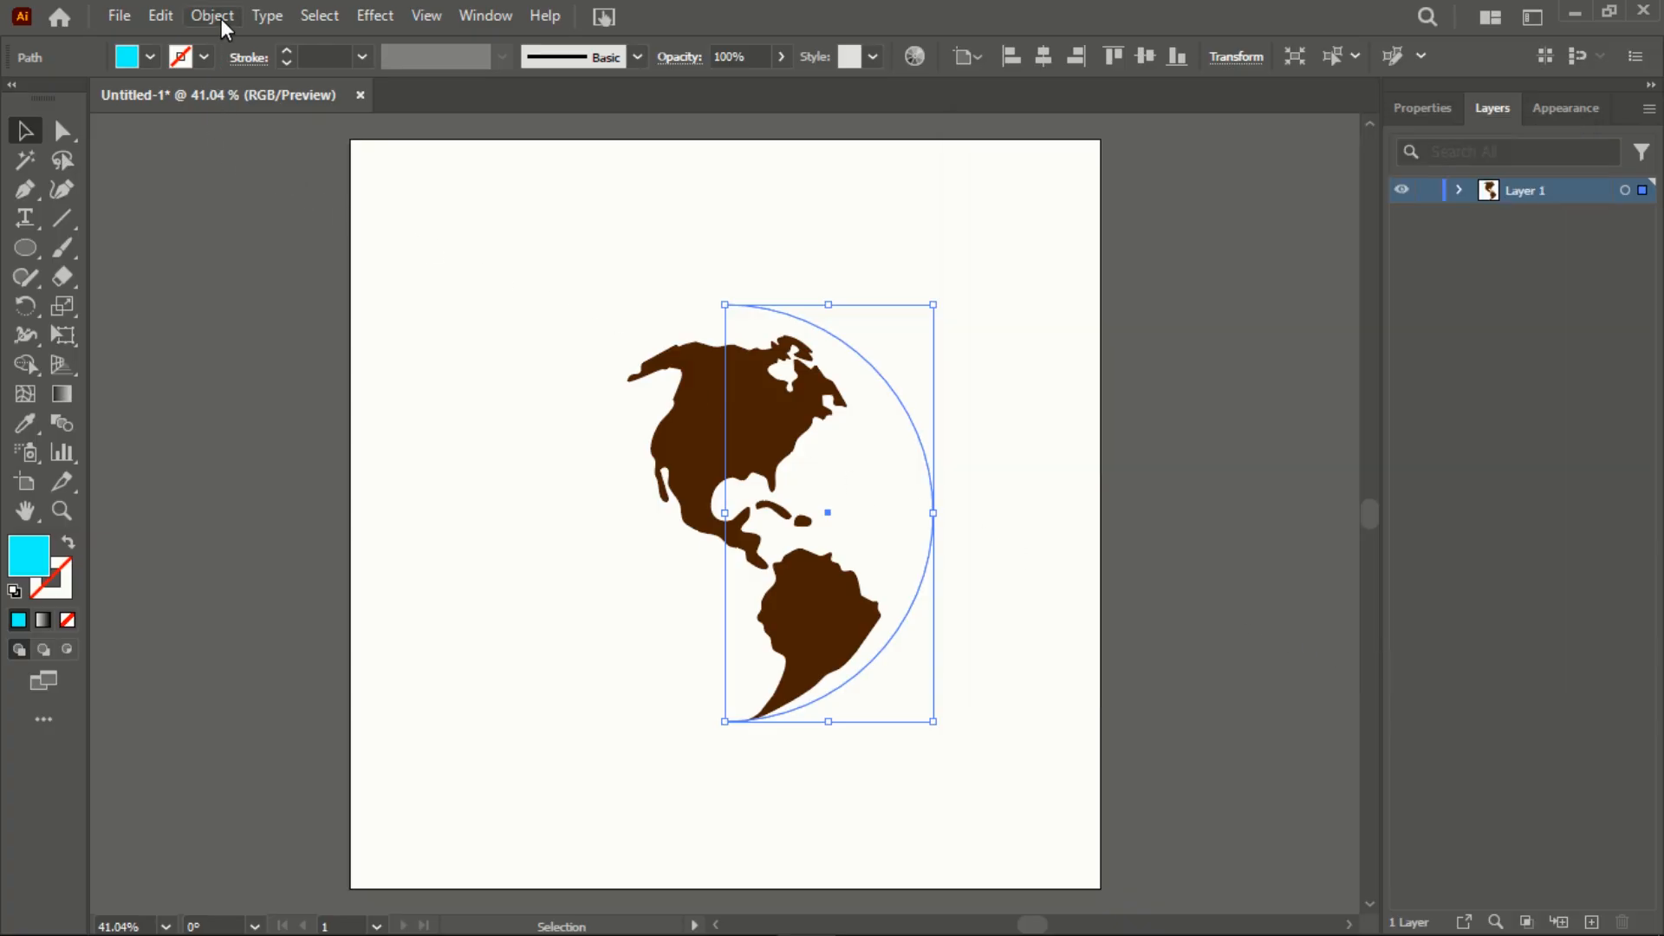
Expand the appearance of the revolved sphere with its mapped Americas and release the clipping mask
left_click(213, 15)
left_click(295, 374)
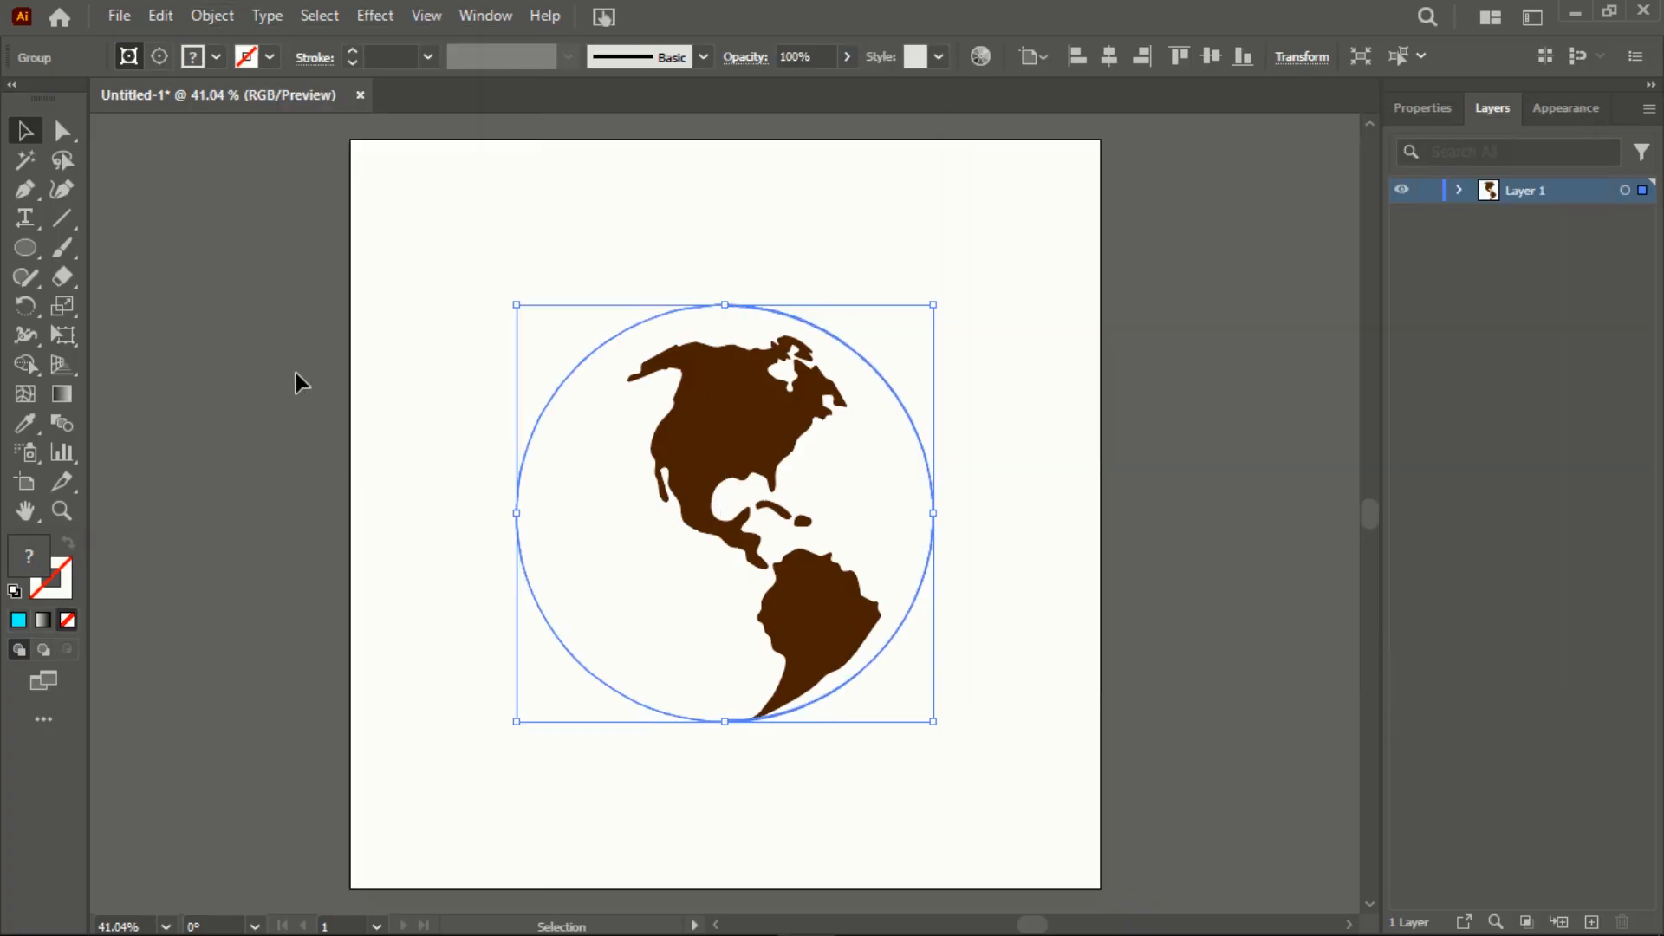
left_click(214, 16)
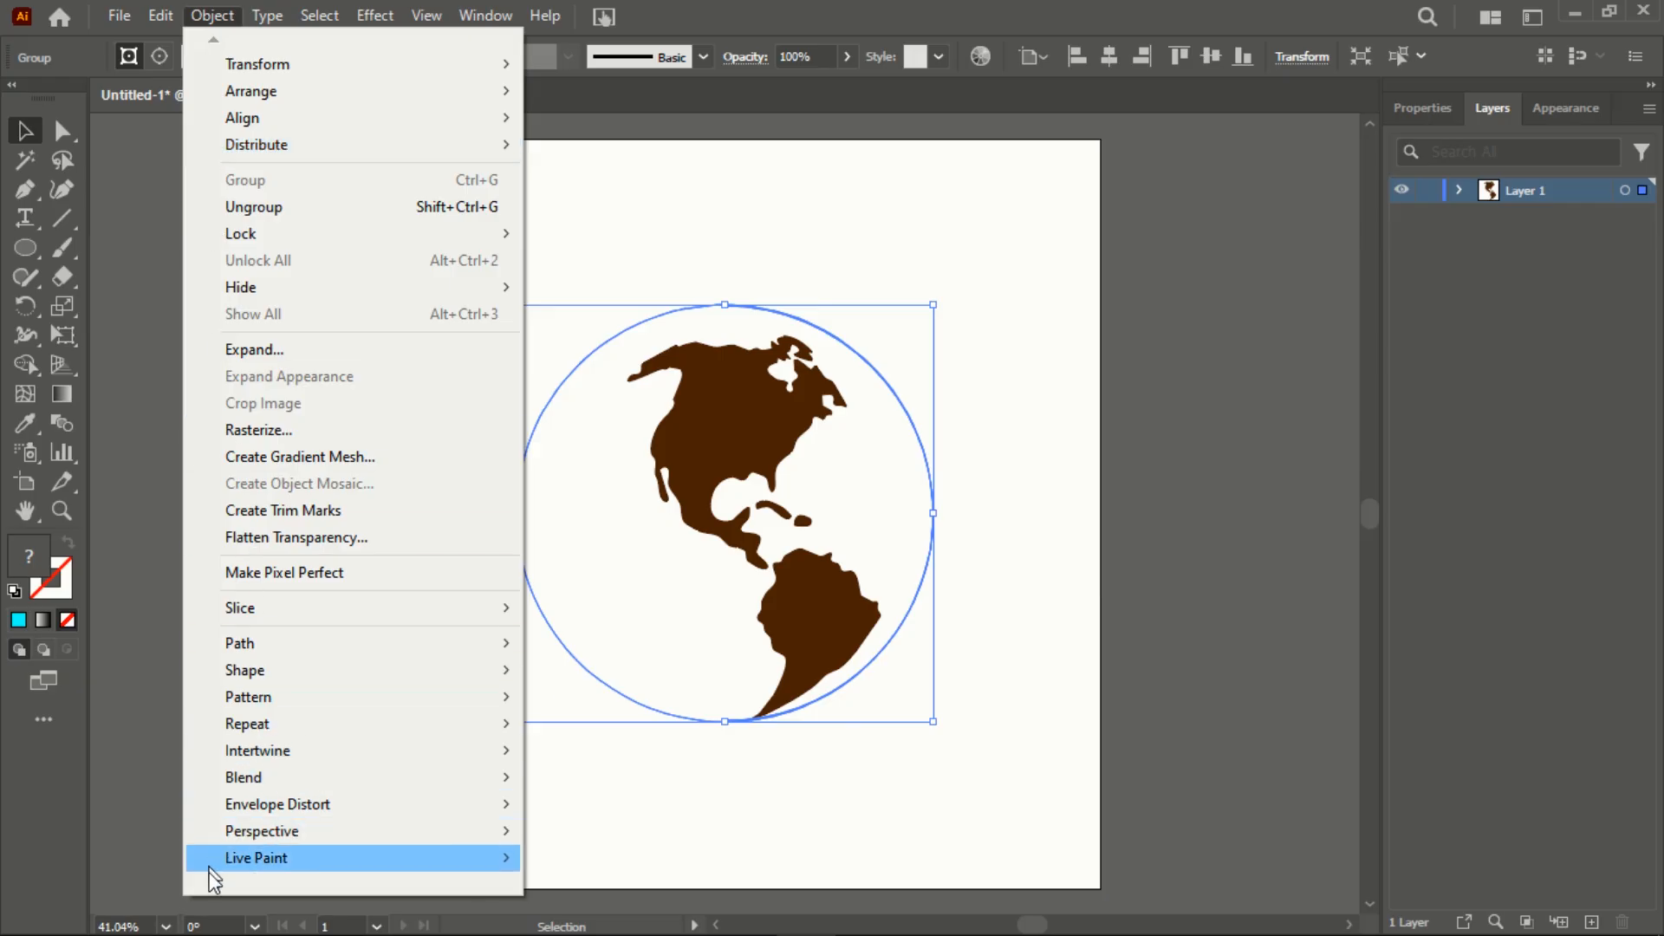
mouse_move(213, 881)
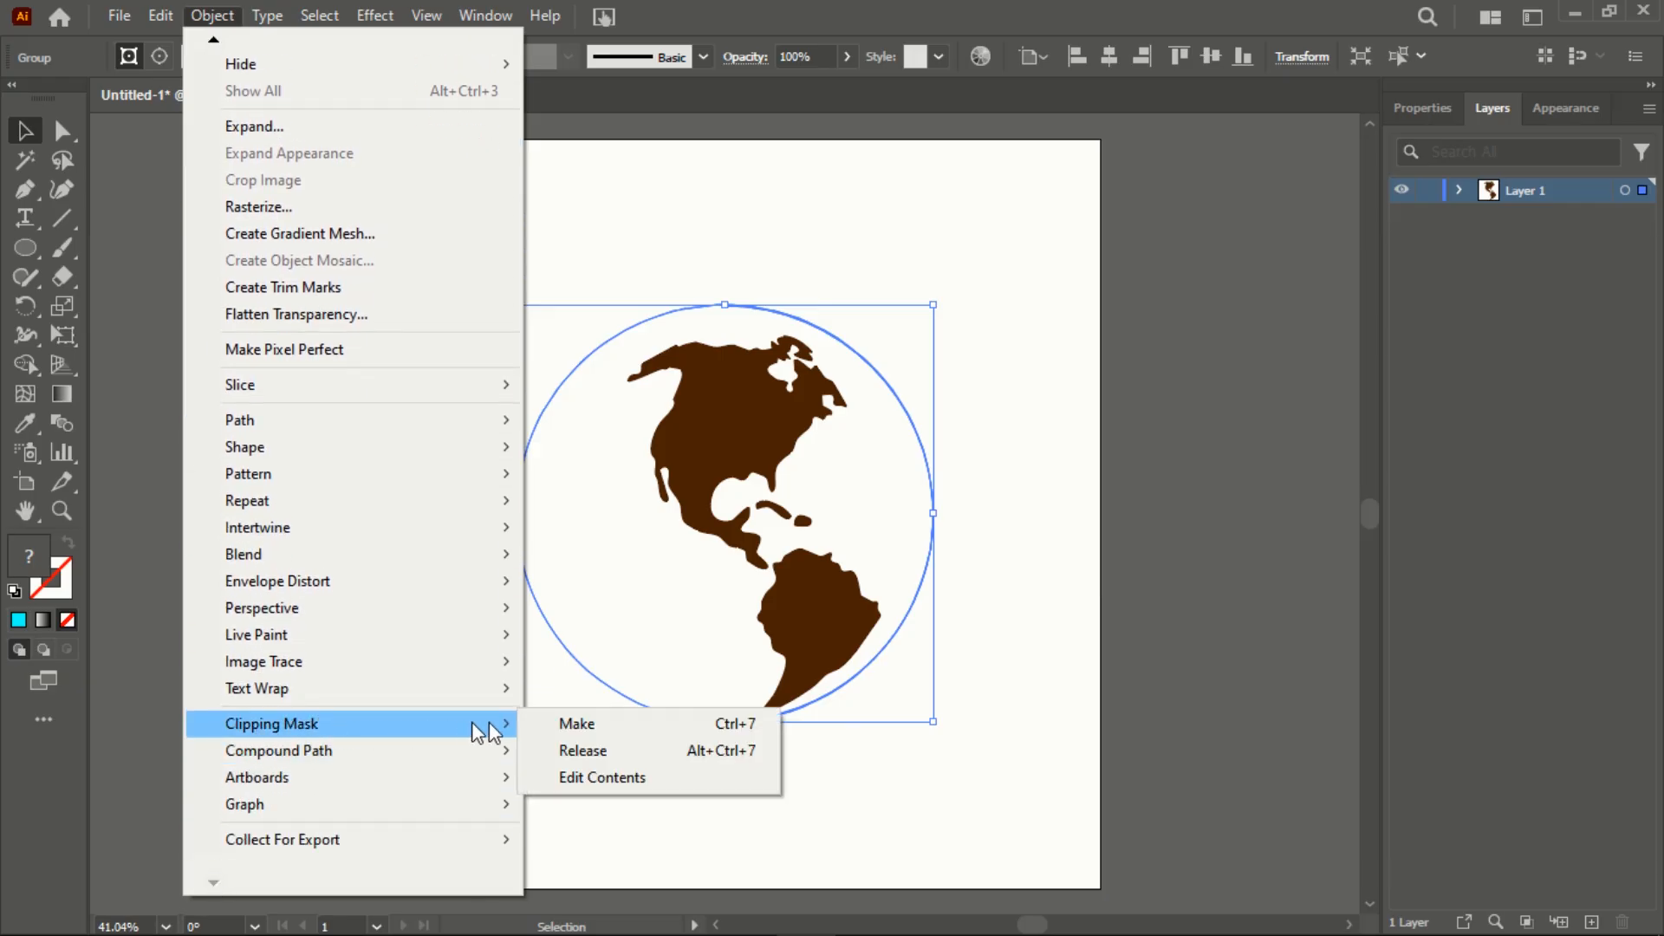
left_click(576, 752)
Delete the leftover unfilled circular outline around the Americas, keeping only the brown landmasses
left_click(62, 130)
left_click(435, 222)
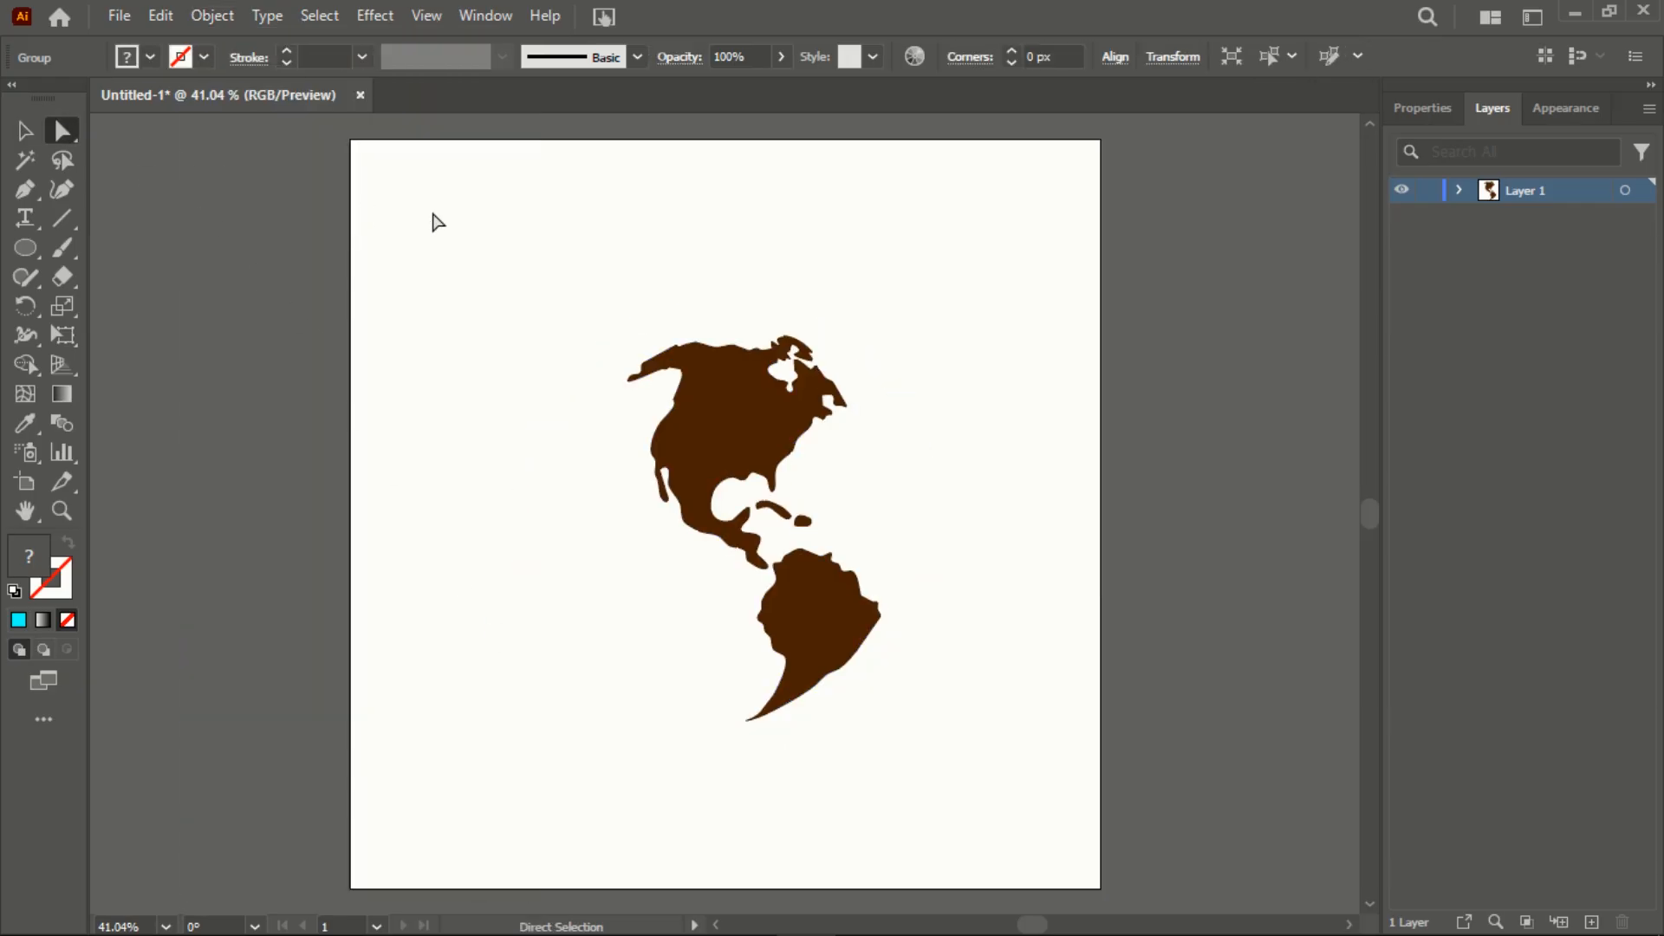
left_click_drag(446, 260, 617, 621)
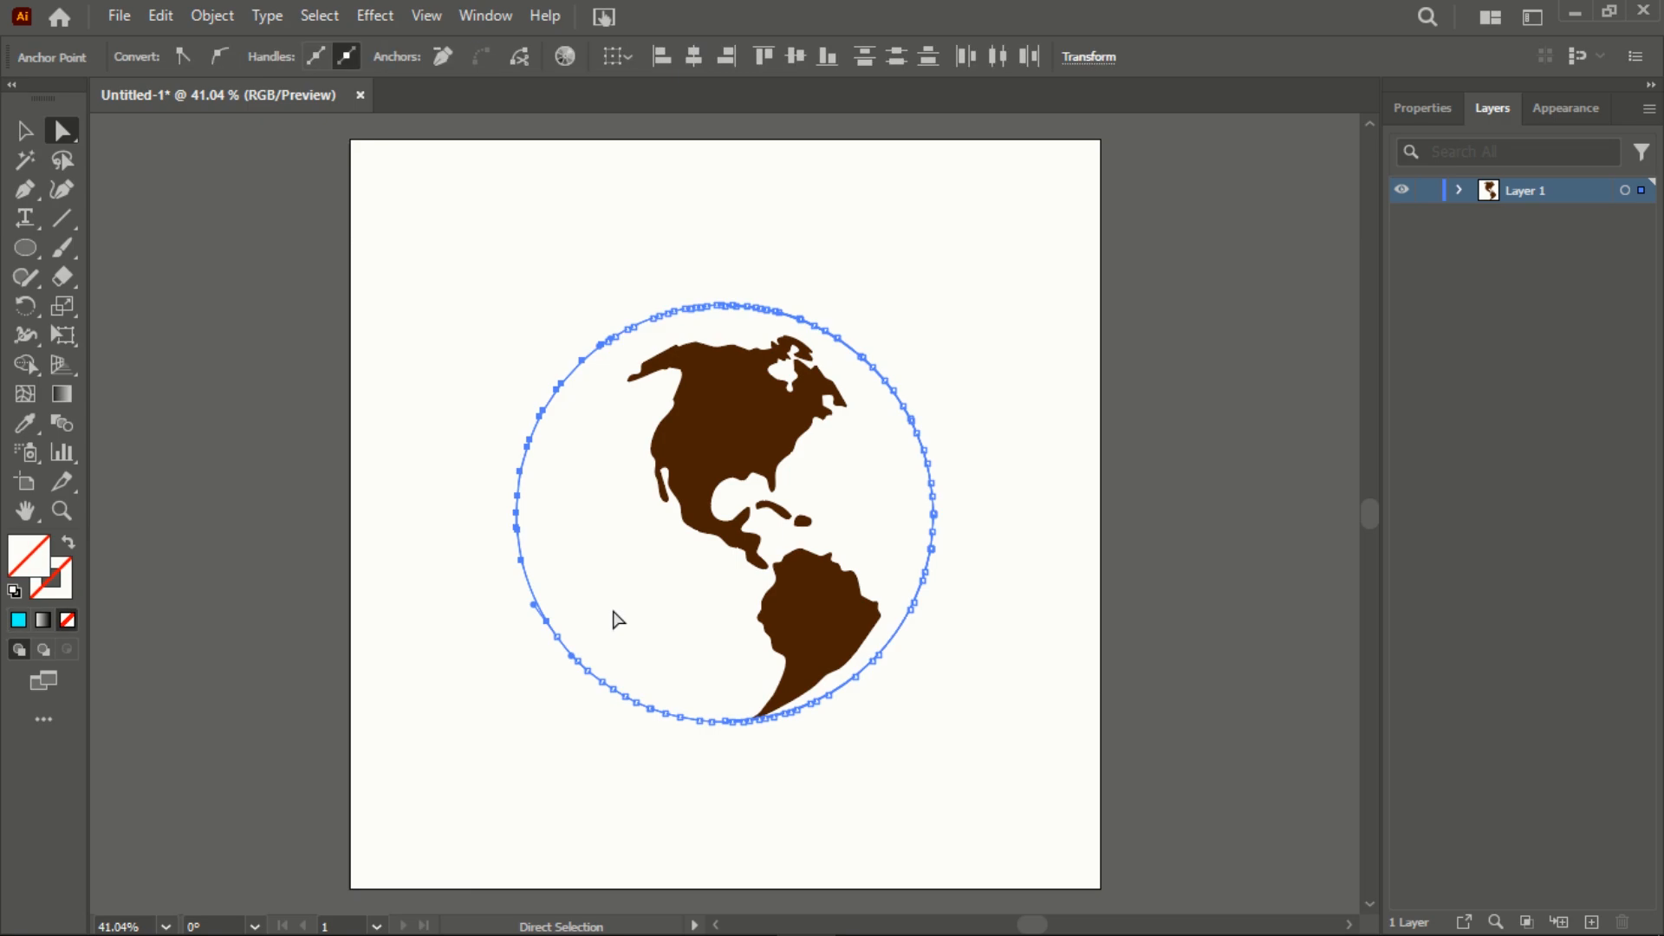
key("Delete")
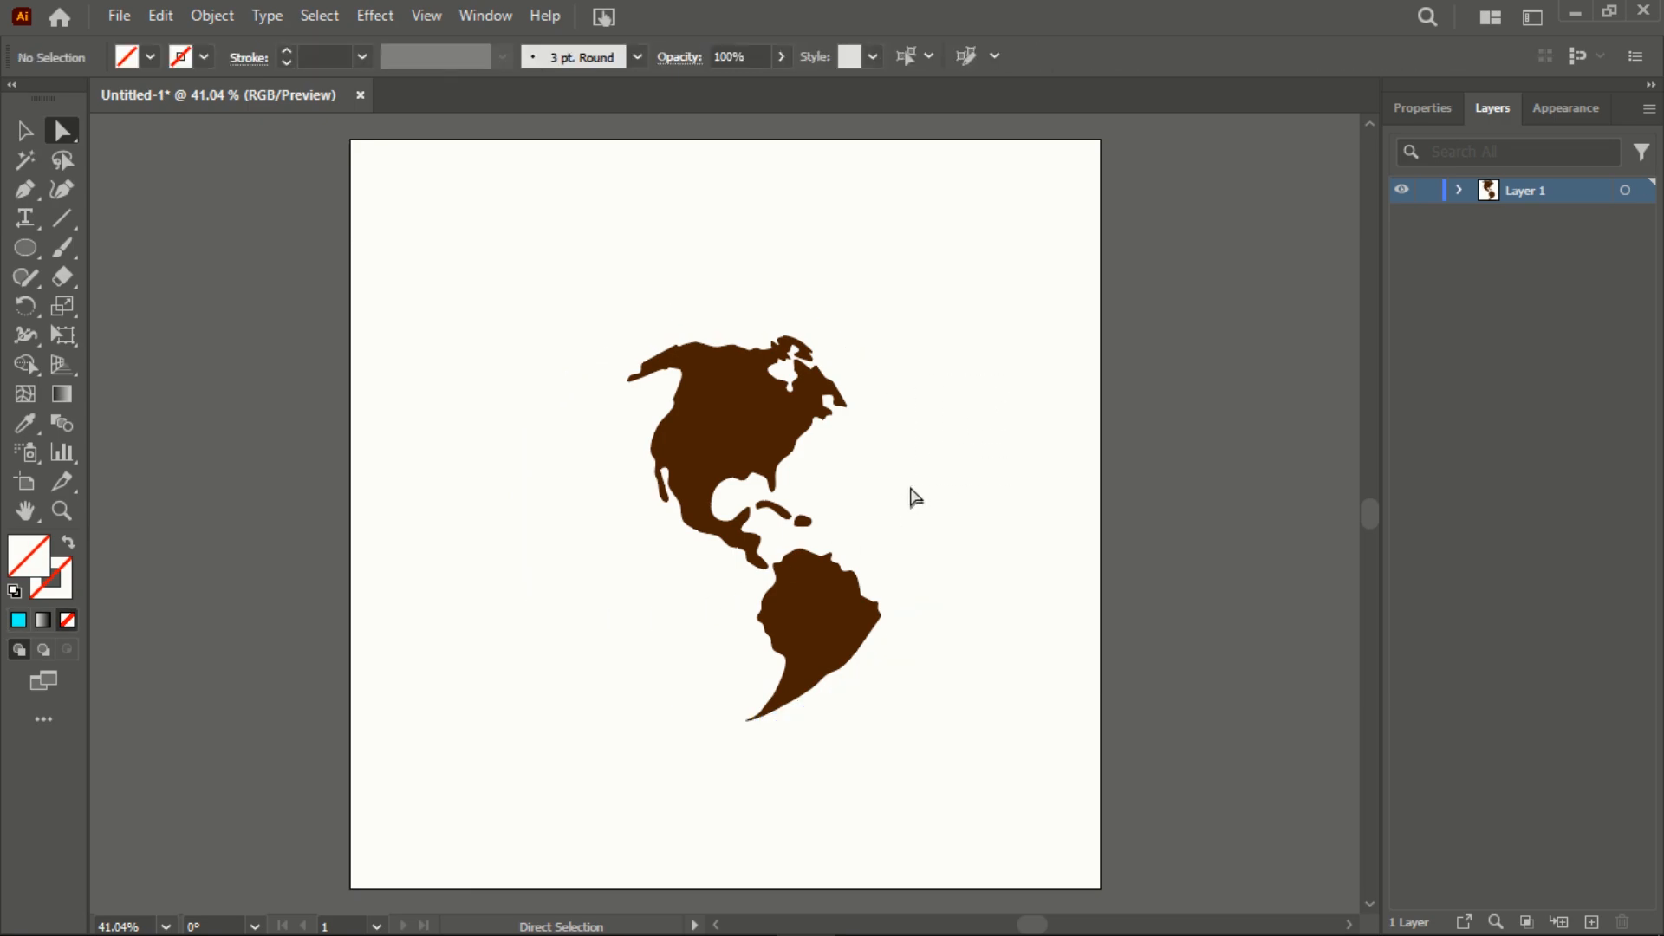
Paste a copy of the Americas in front of the original and fill the copy with a lighter brown
left_click(21, 132)
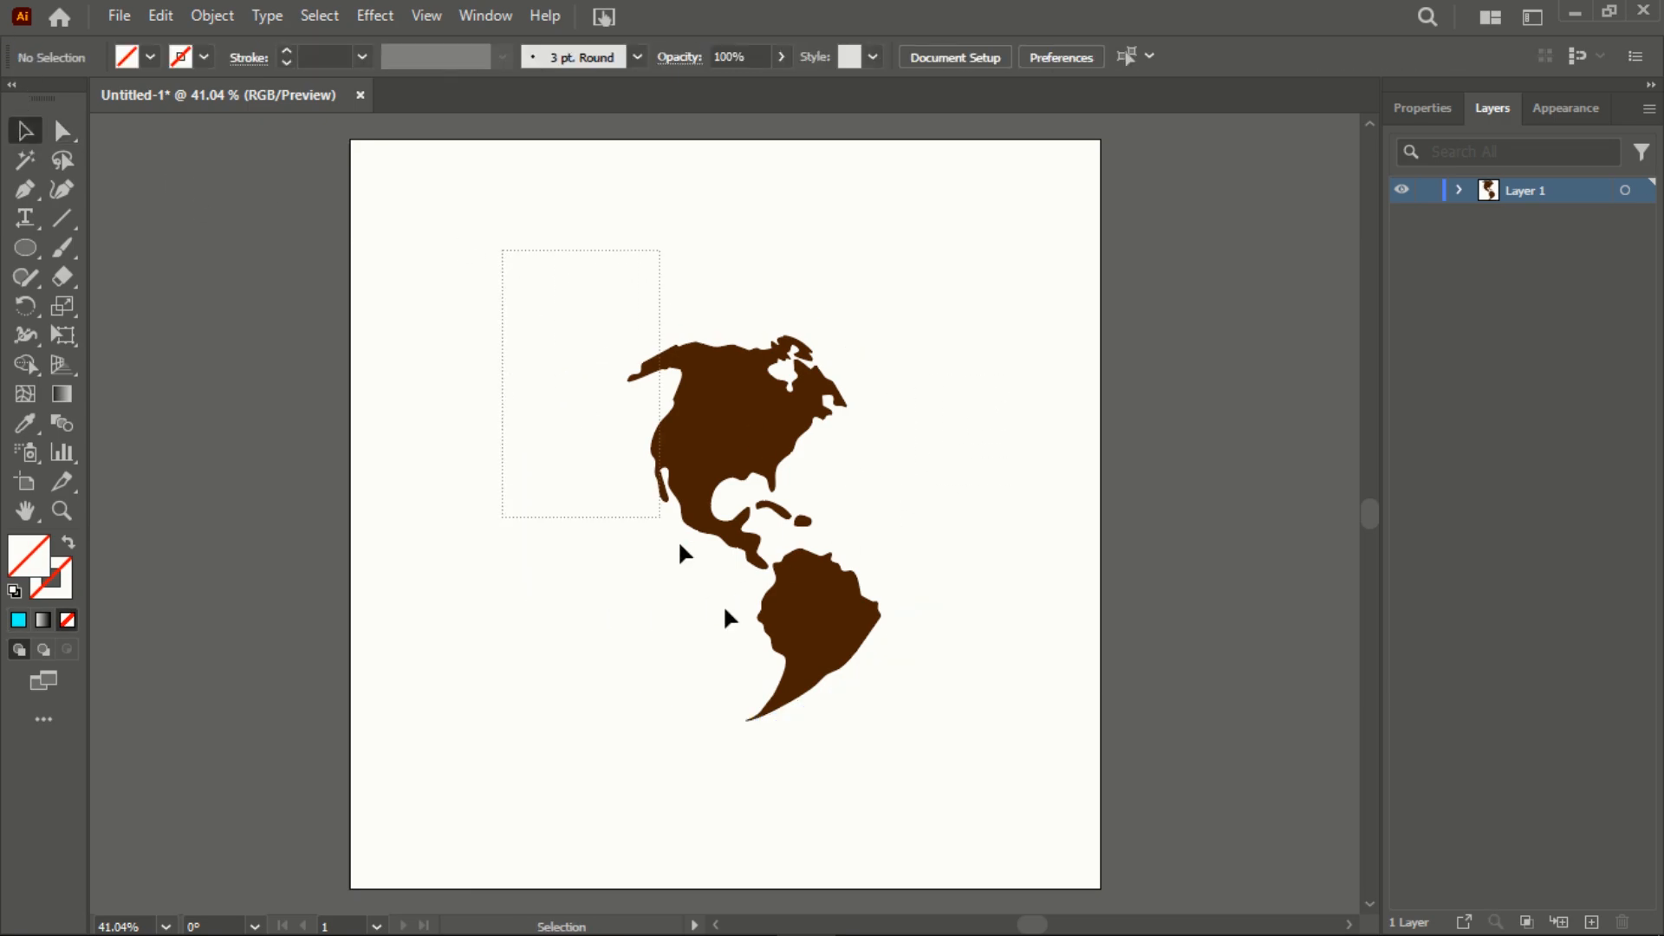
left_click_drag(725, 609, 882, 787)
left_click(167, 18)
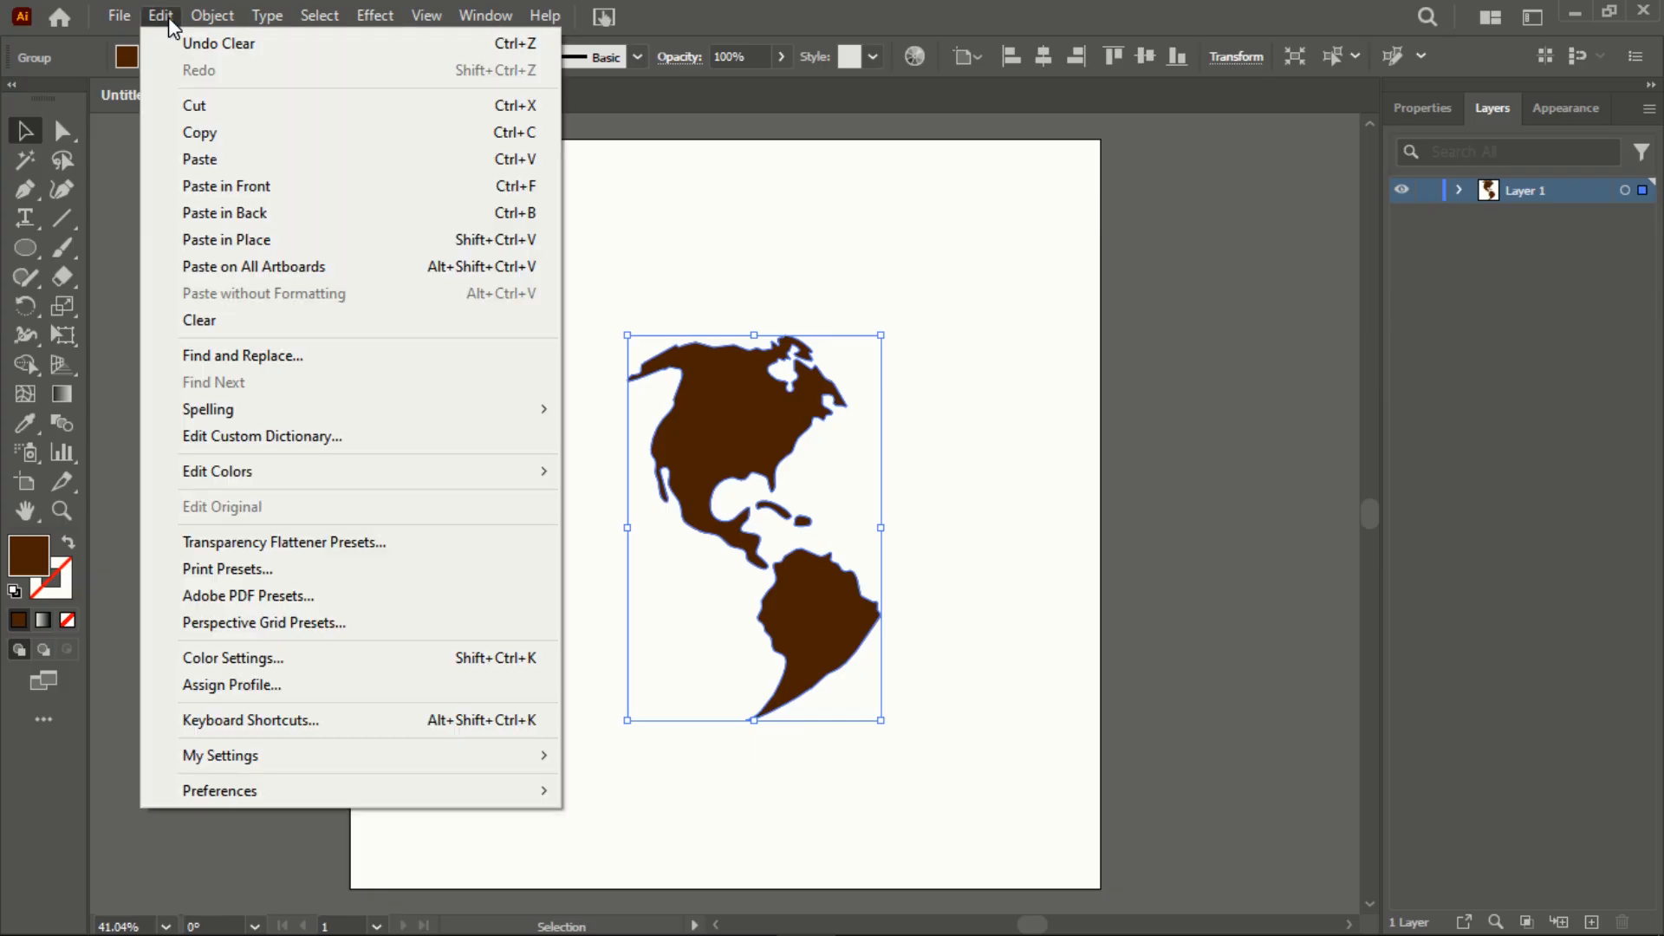
left_click(201, 132)
left_click(163, 15)
left_click(236, 197)
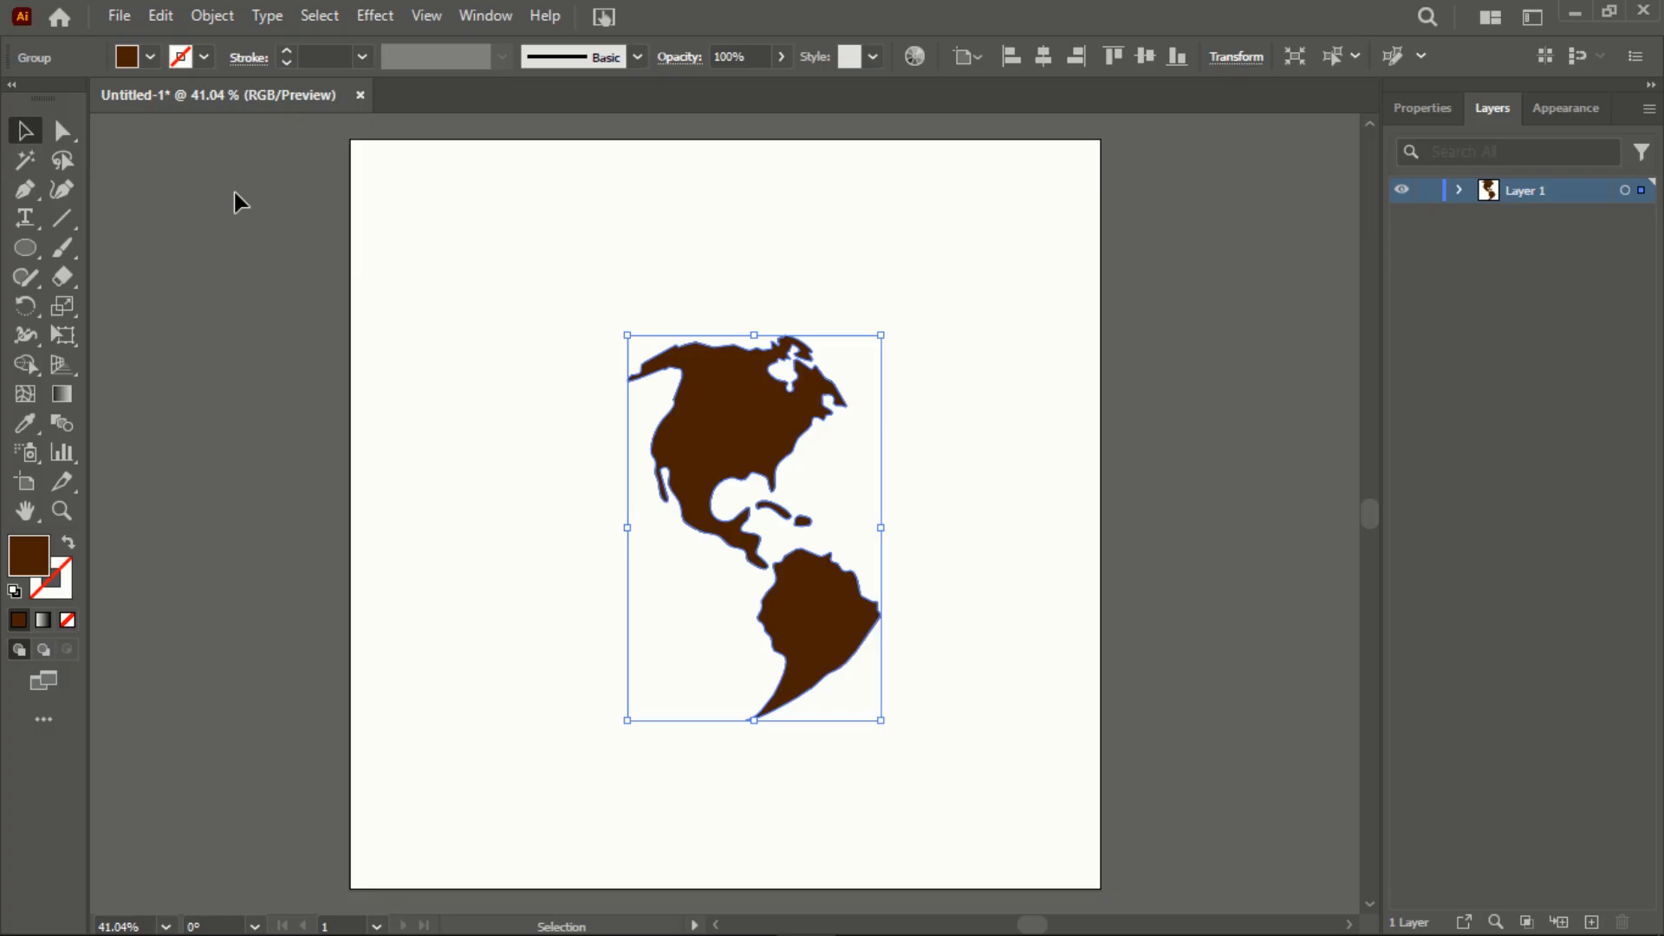
left_click(153, 60)
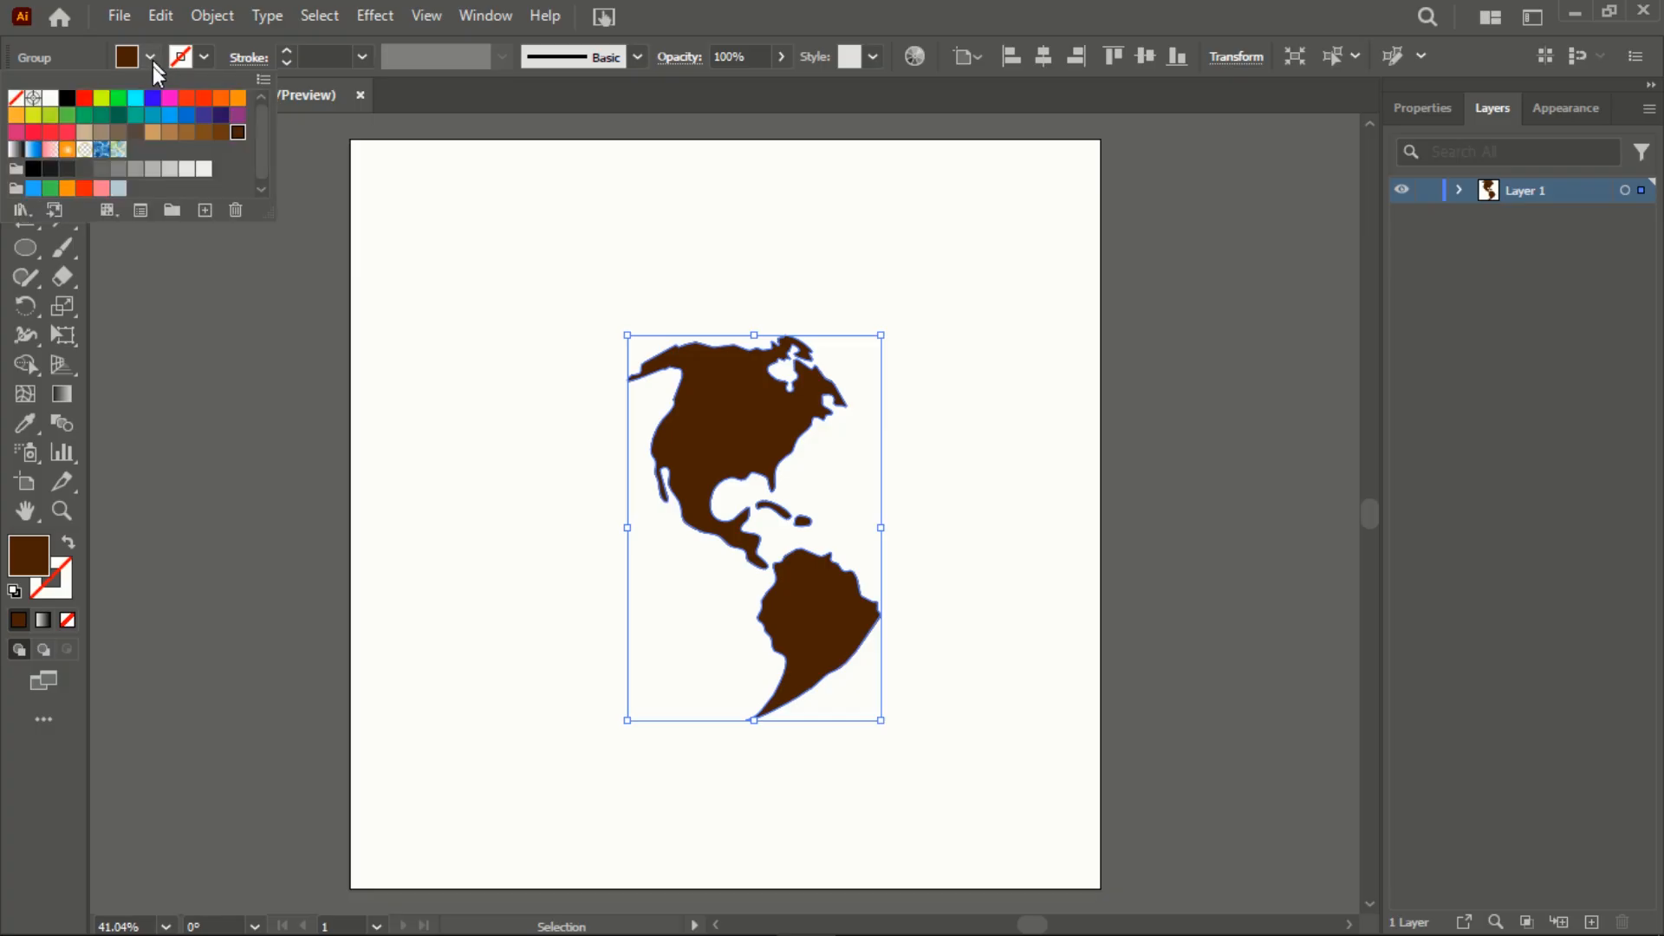
left_click(205, 132)
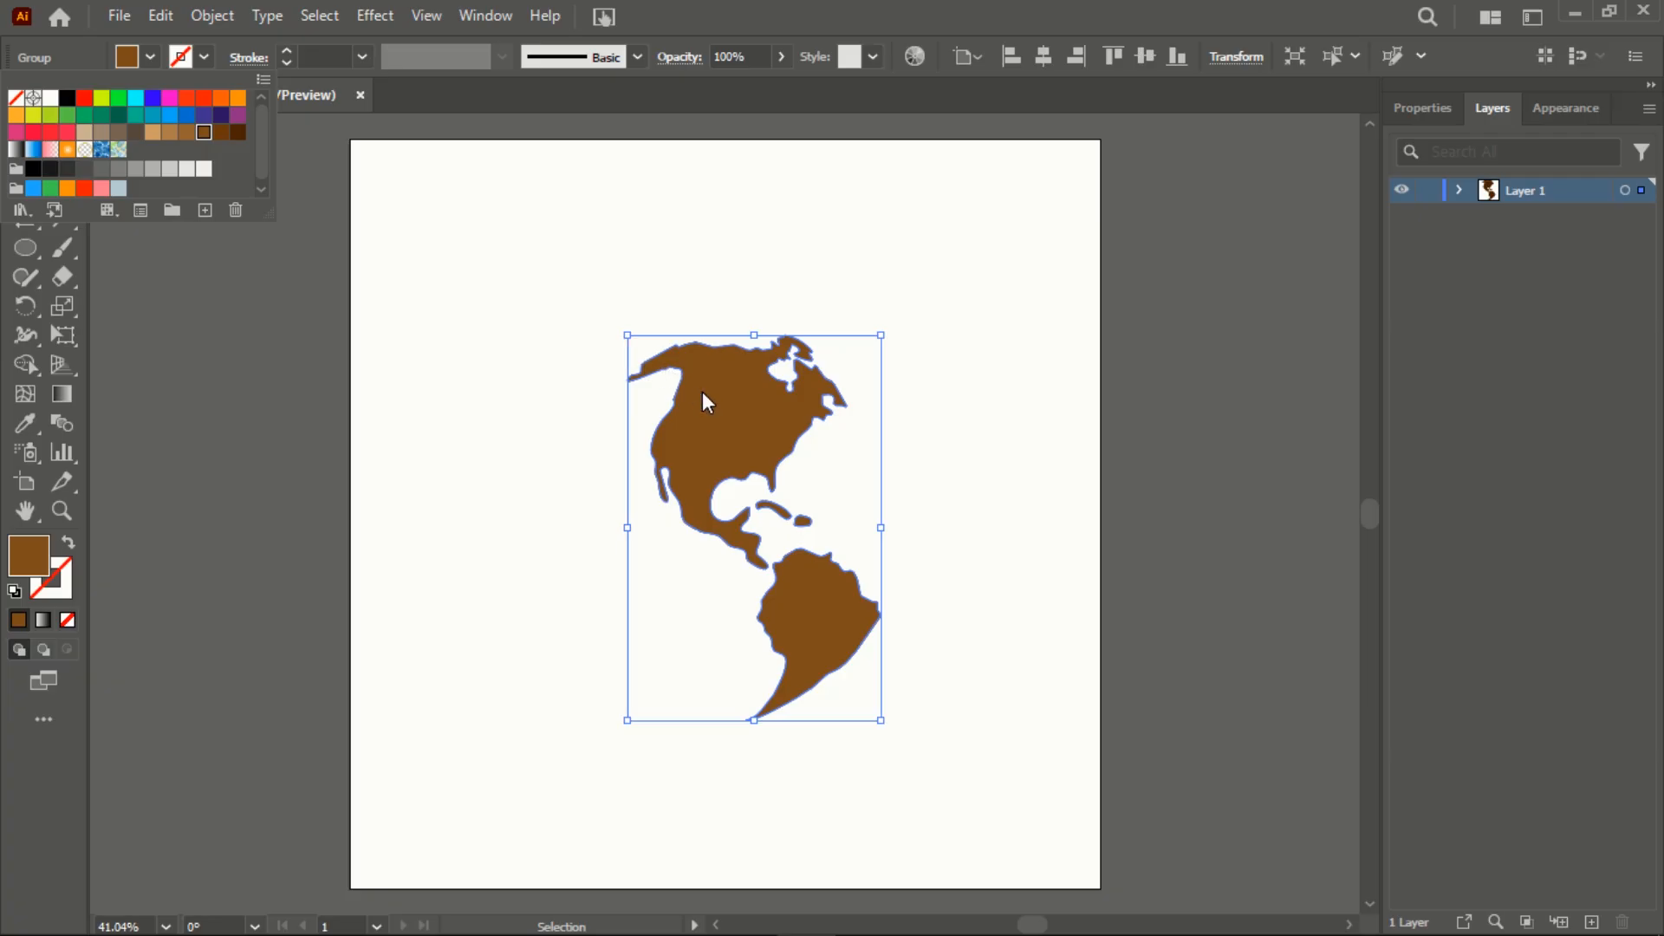
Set the width of the lighter brown copy to 384 px
left_click(1422, 107)
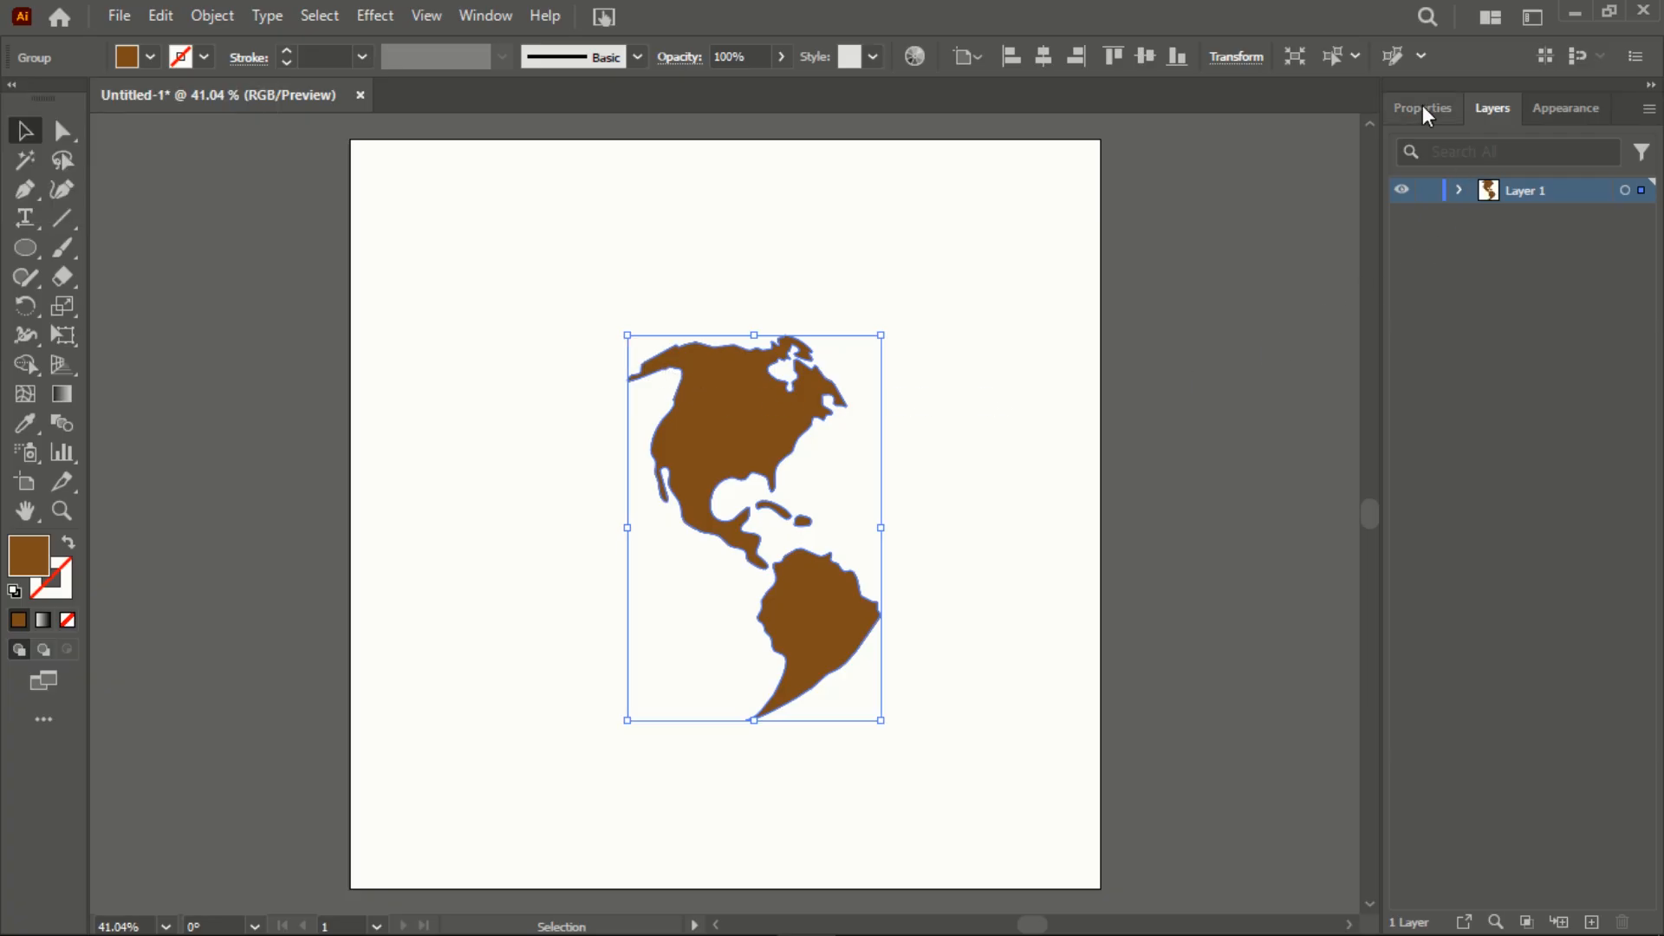
left_click(1423, 107)
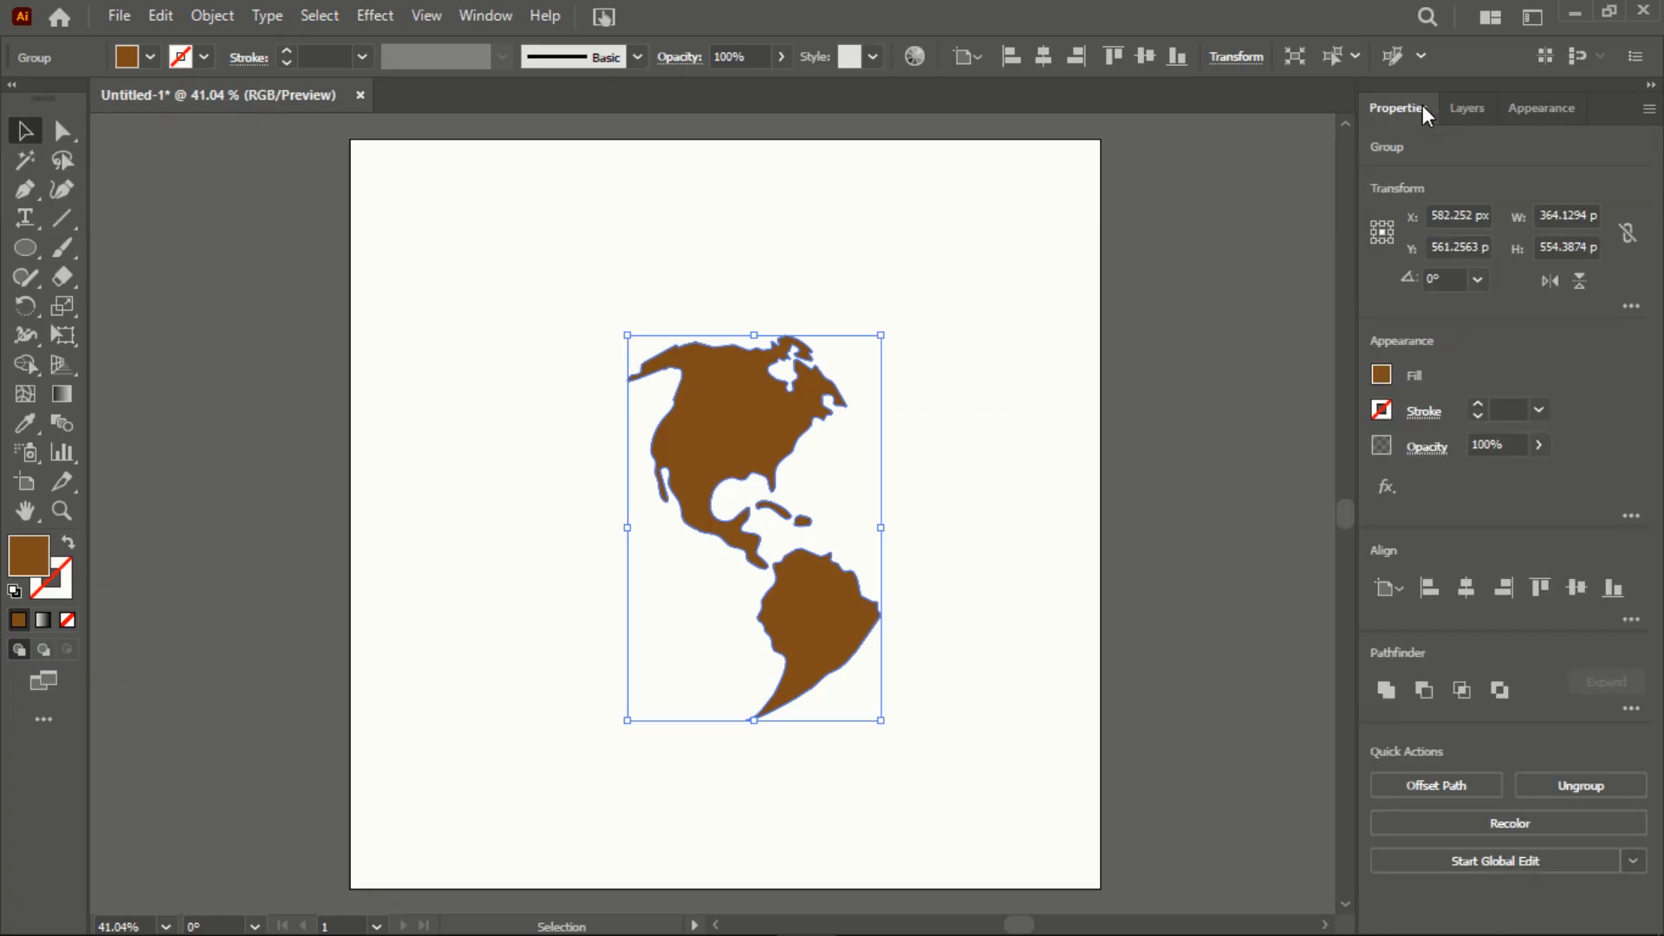
left_click(1582, 214)
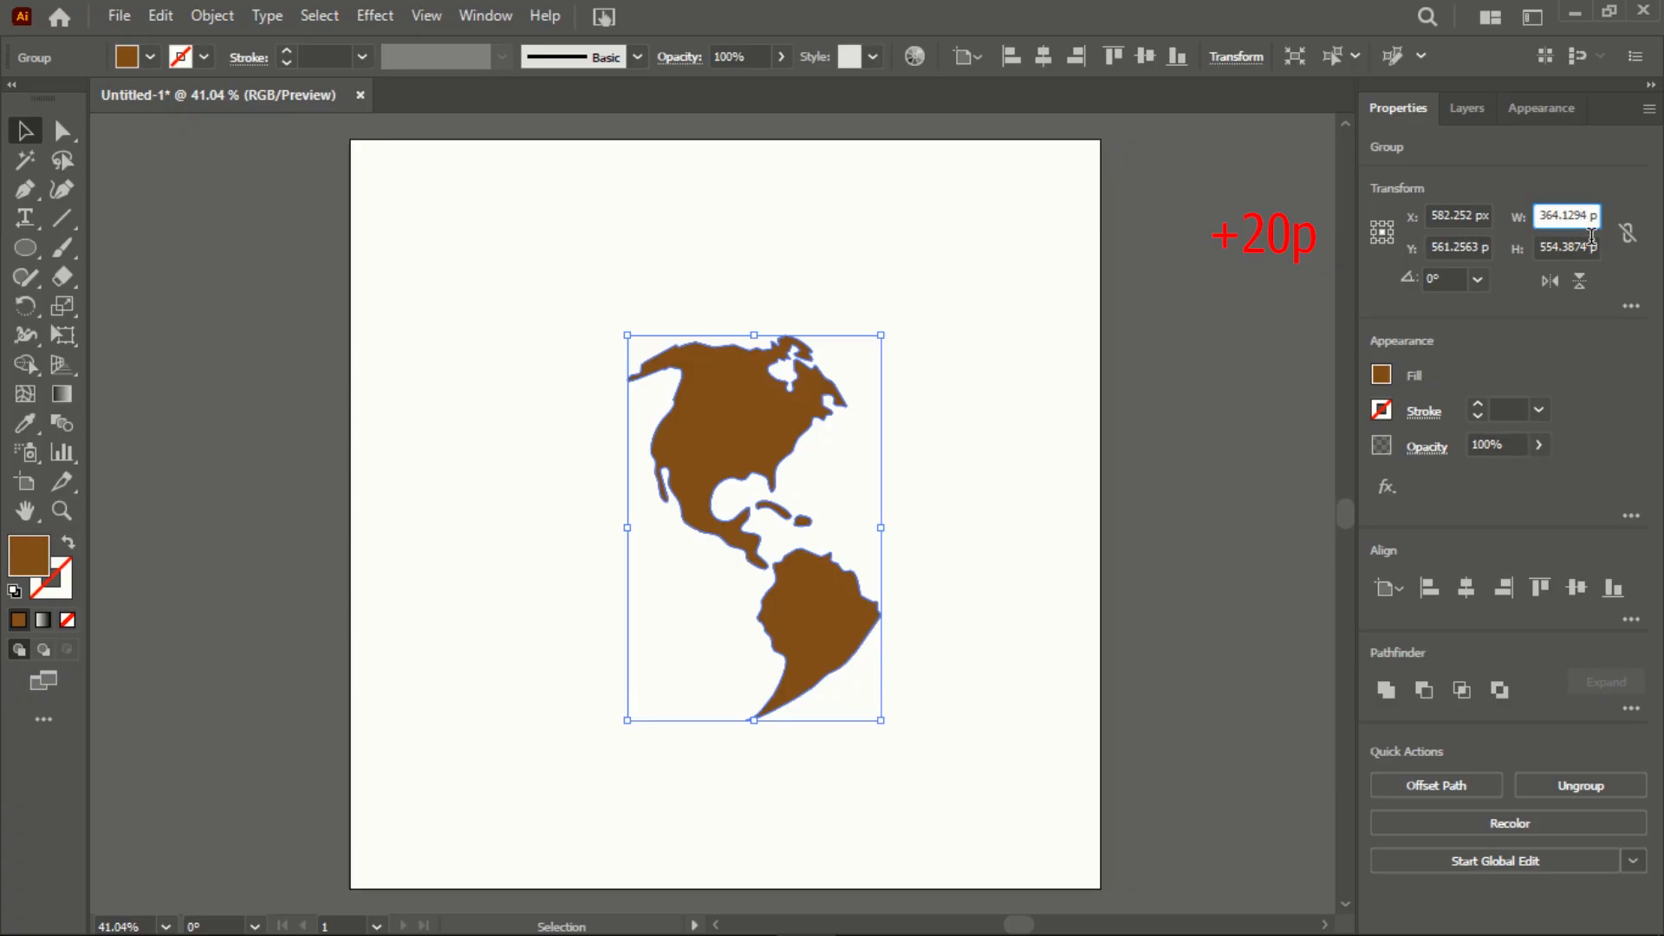
key("Up")
key("Up")
key("Up")
key("Up")
key("Up")
key("Up")
key("Up")
key("Up")
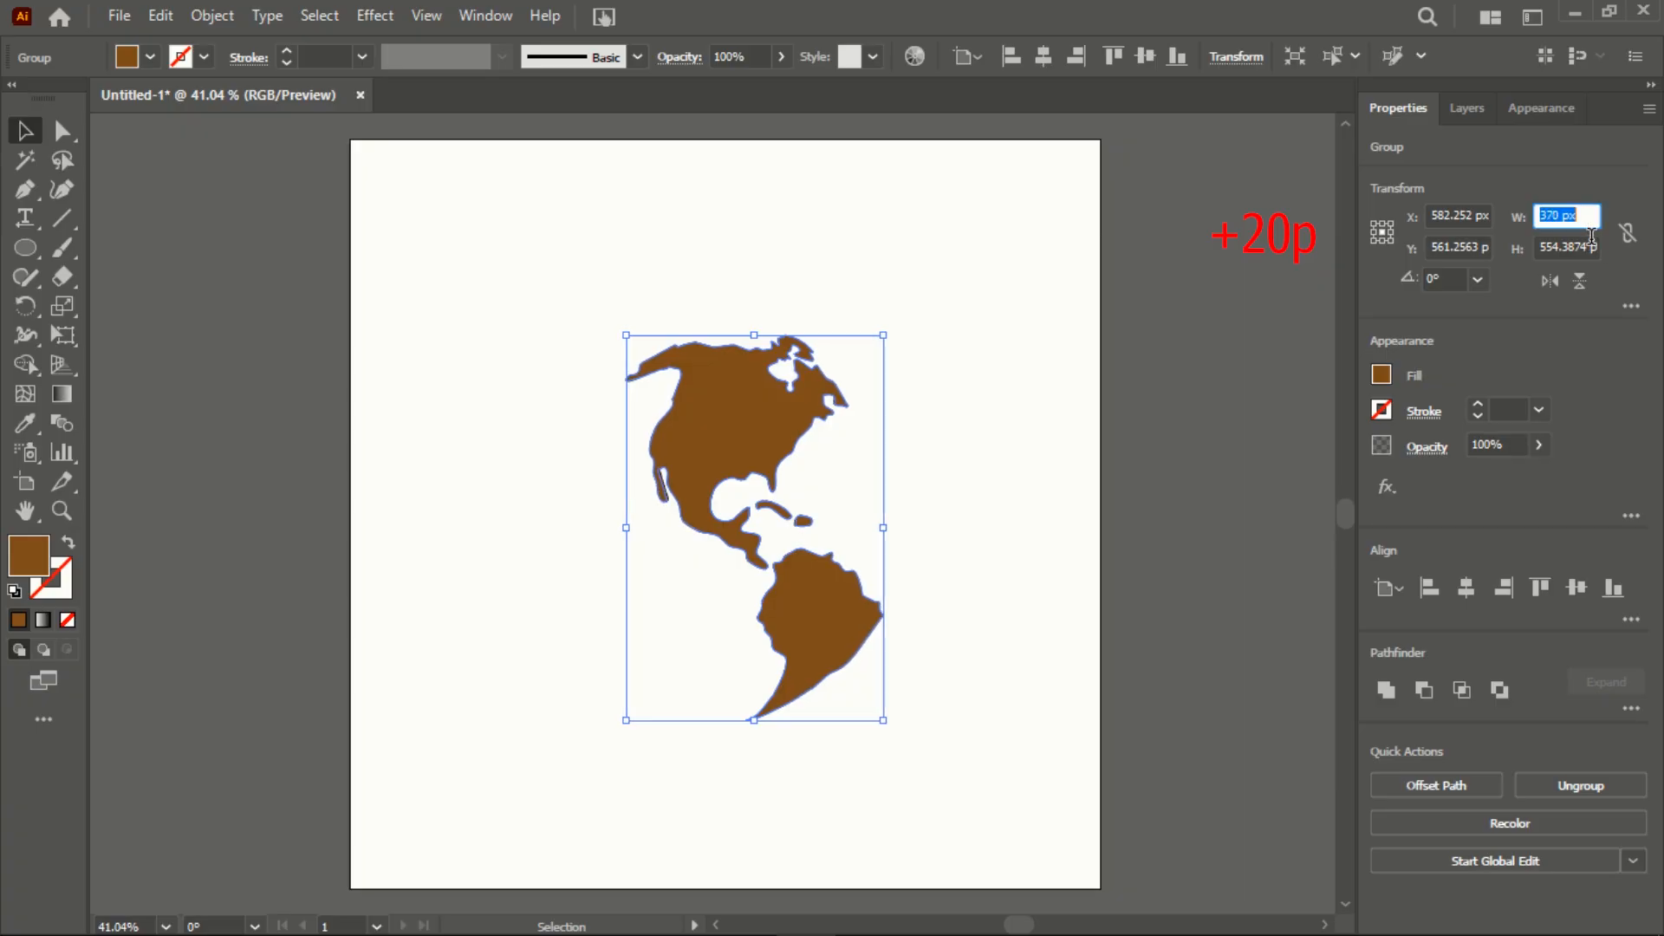
key("Up")
key("Up")
key("Up")
key("Up")
key("Up")
key("Up")
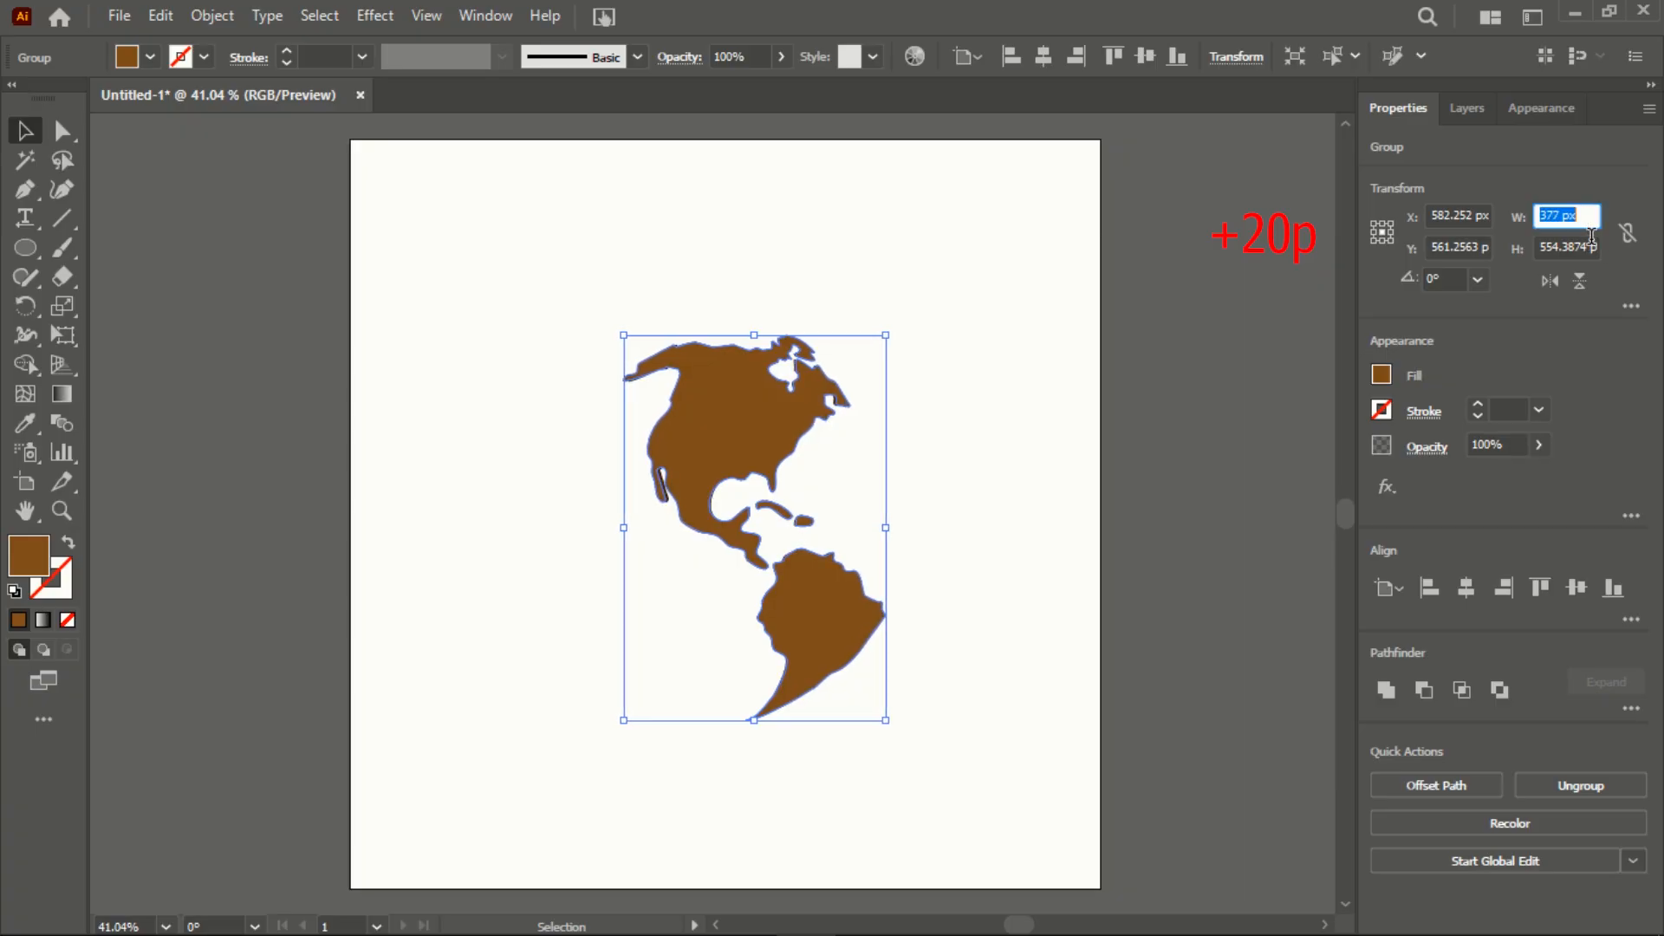
key("Up")
key("Up")
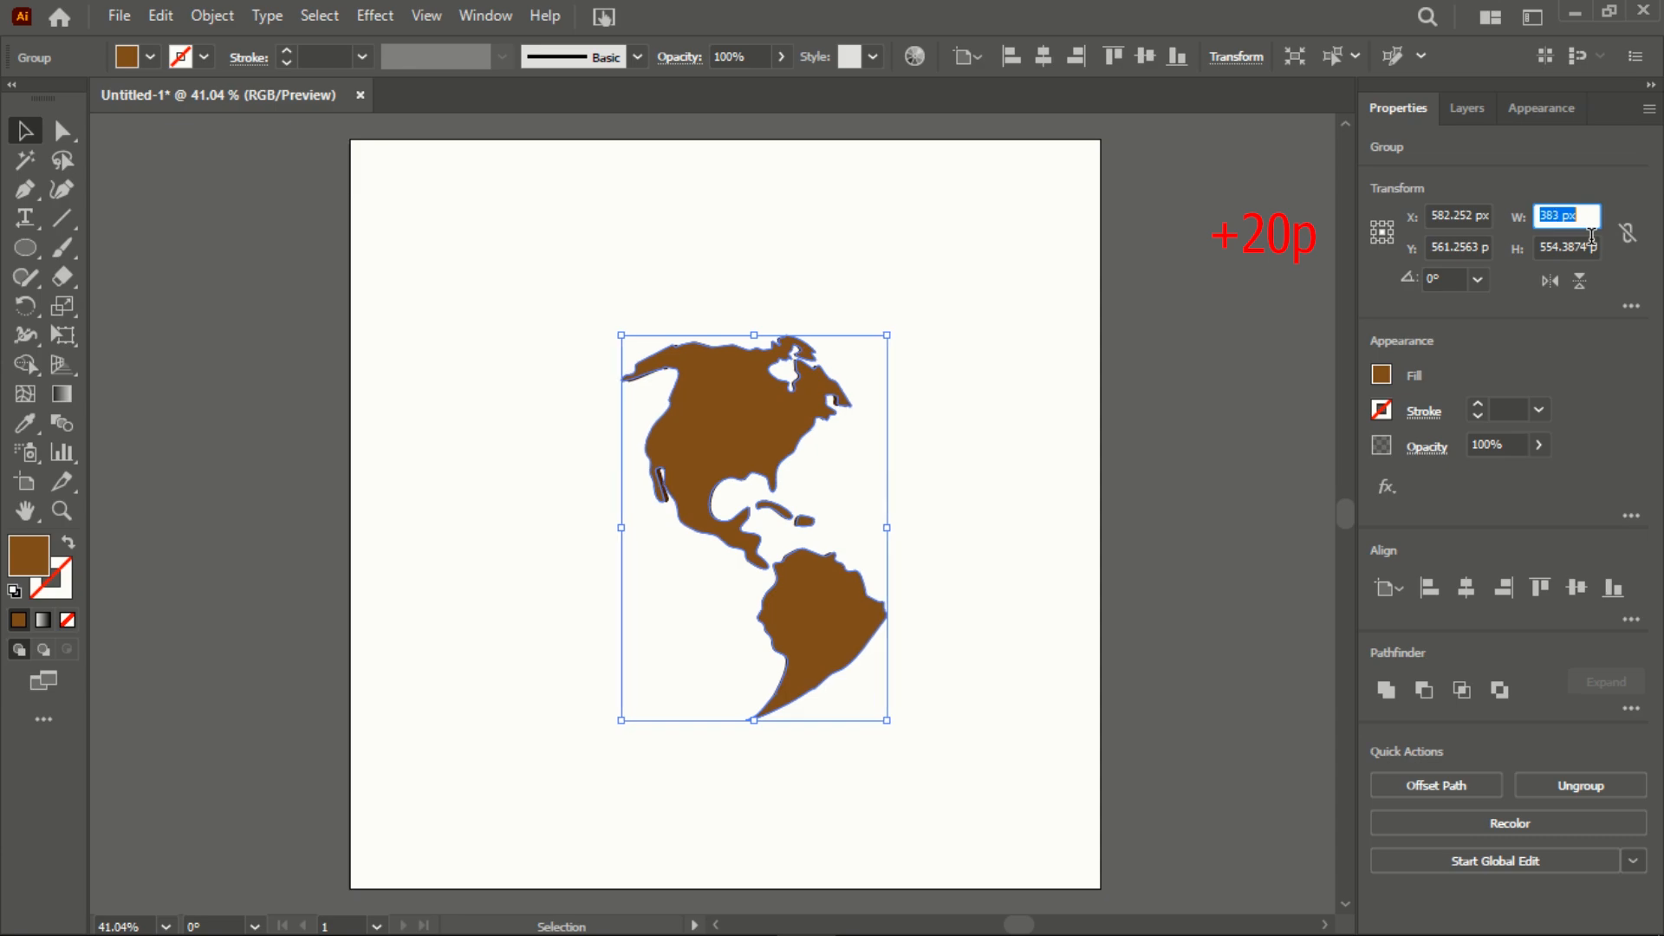
key("Up")
Set the height of the lighter brown copy to 574 px
key("Tab")
key("Up")
key("Up")
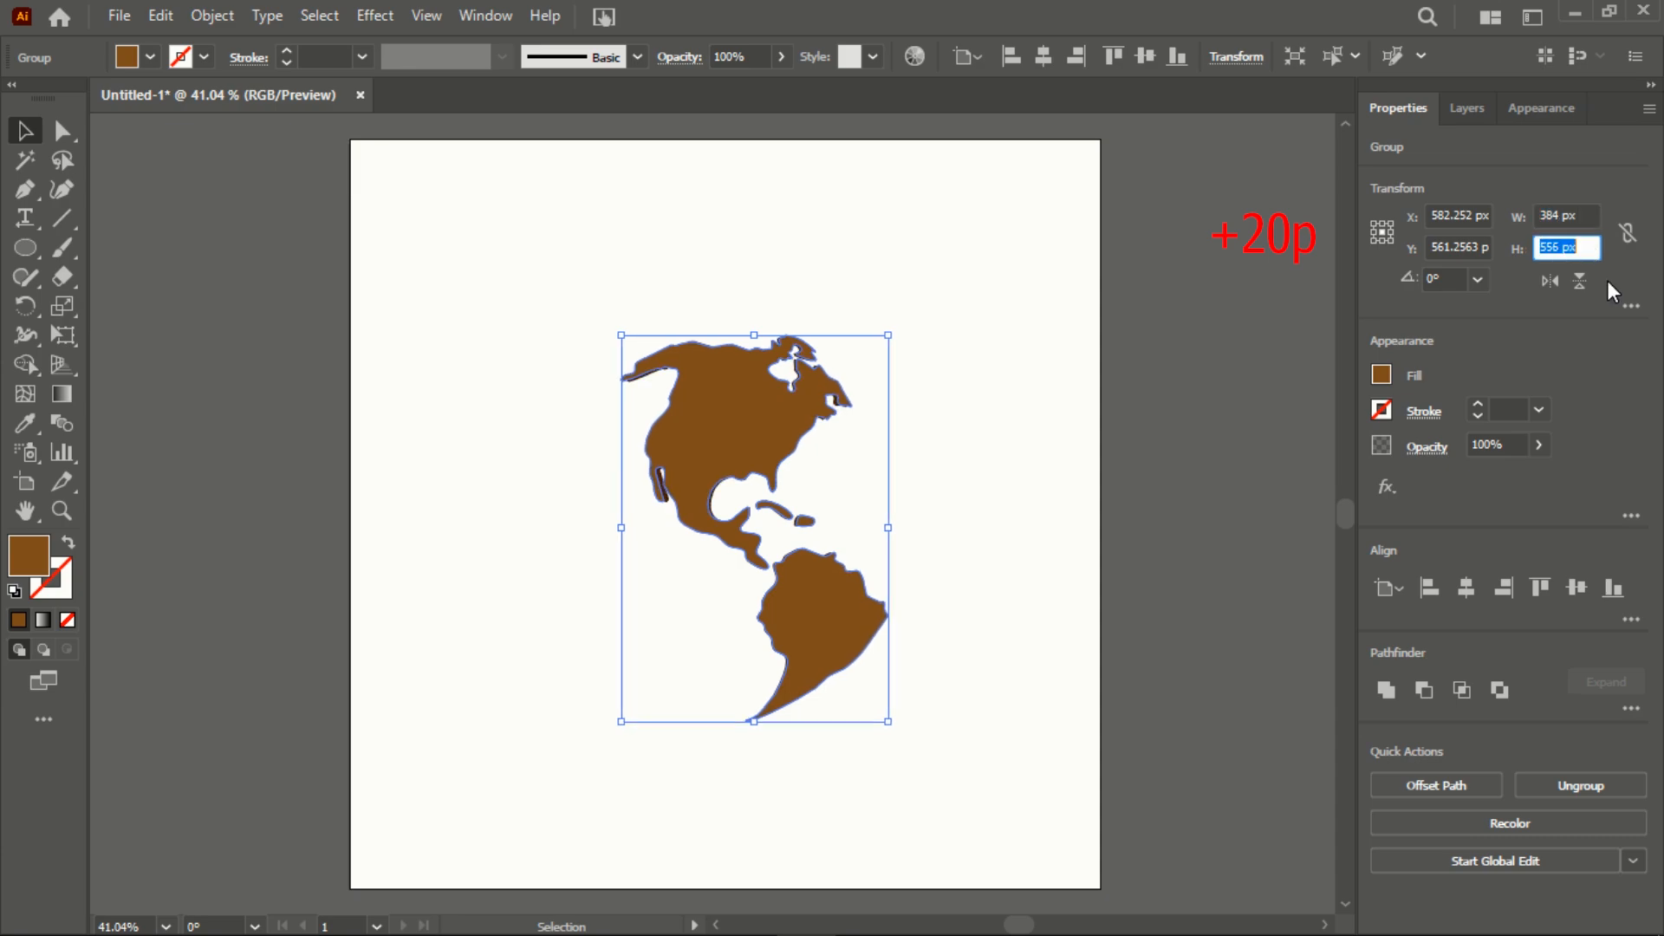
key("Up")
key("Up")
key("Up")
key("Up")
key("Up")
key("Up")
key("Up")
key("Up")
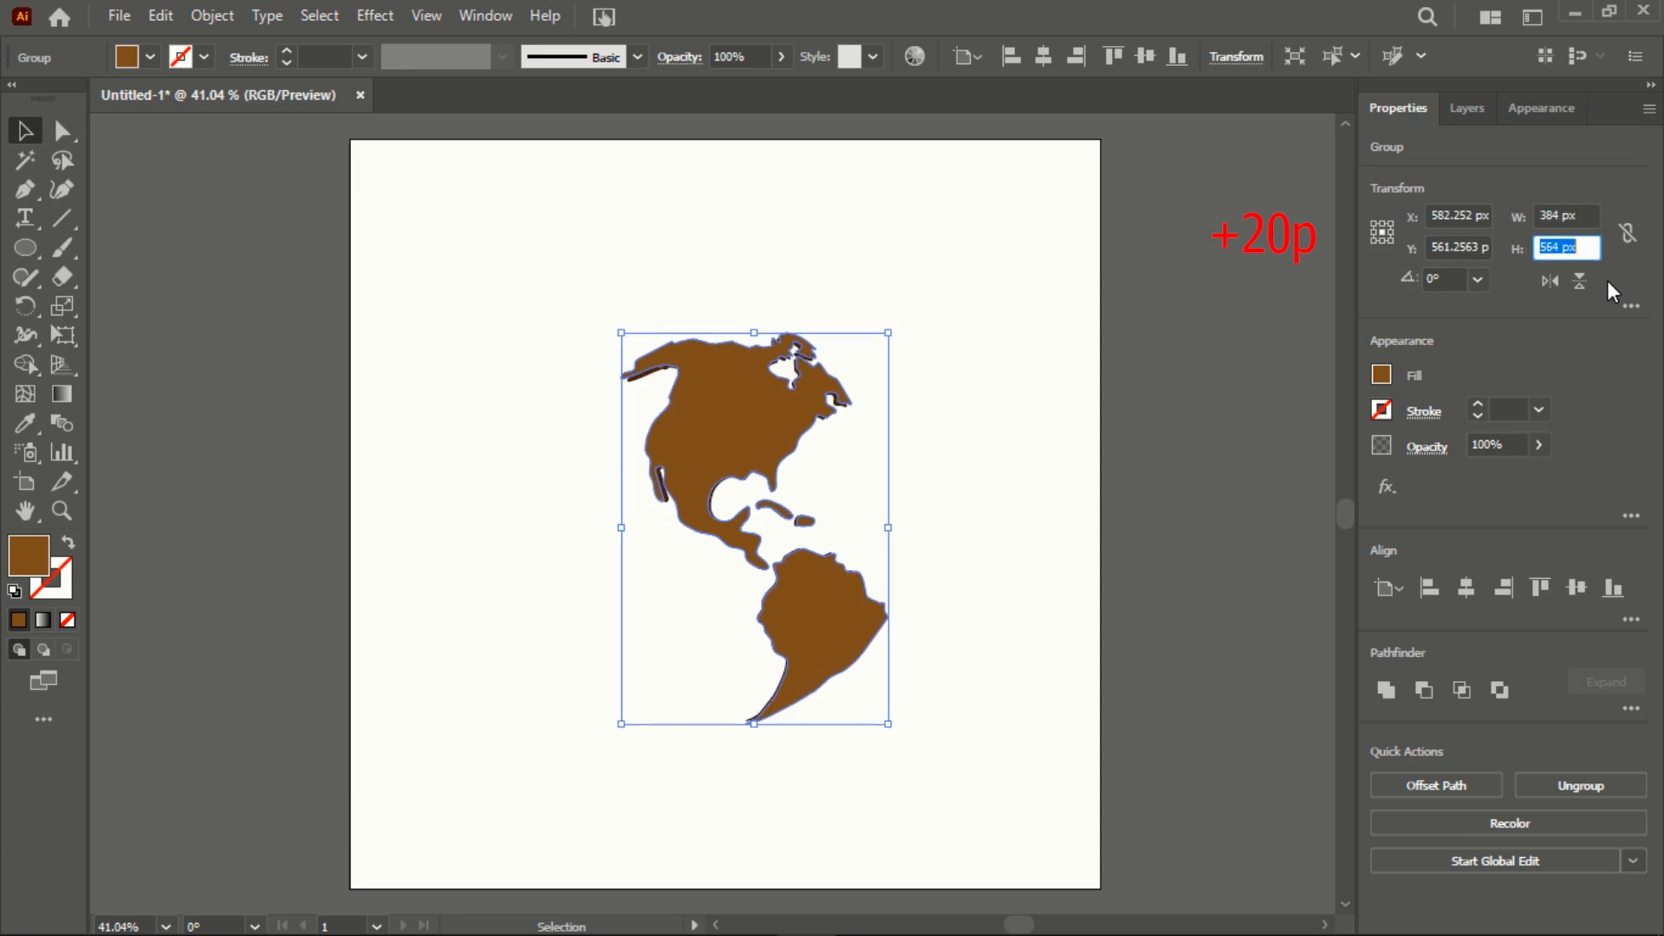
key("Up")
key("Up")
key("Up")
key("Up")
key("Up")
key("Up")
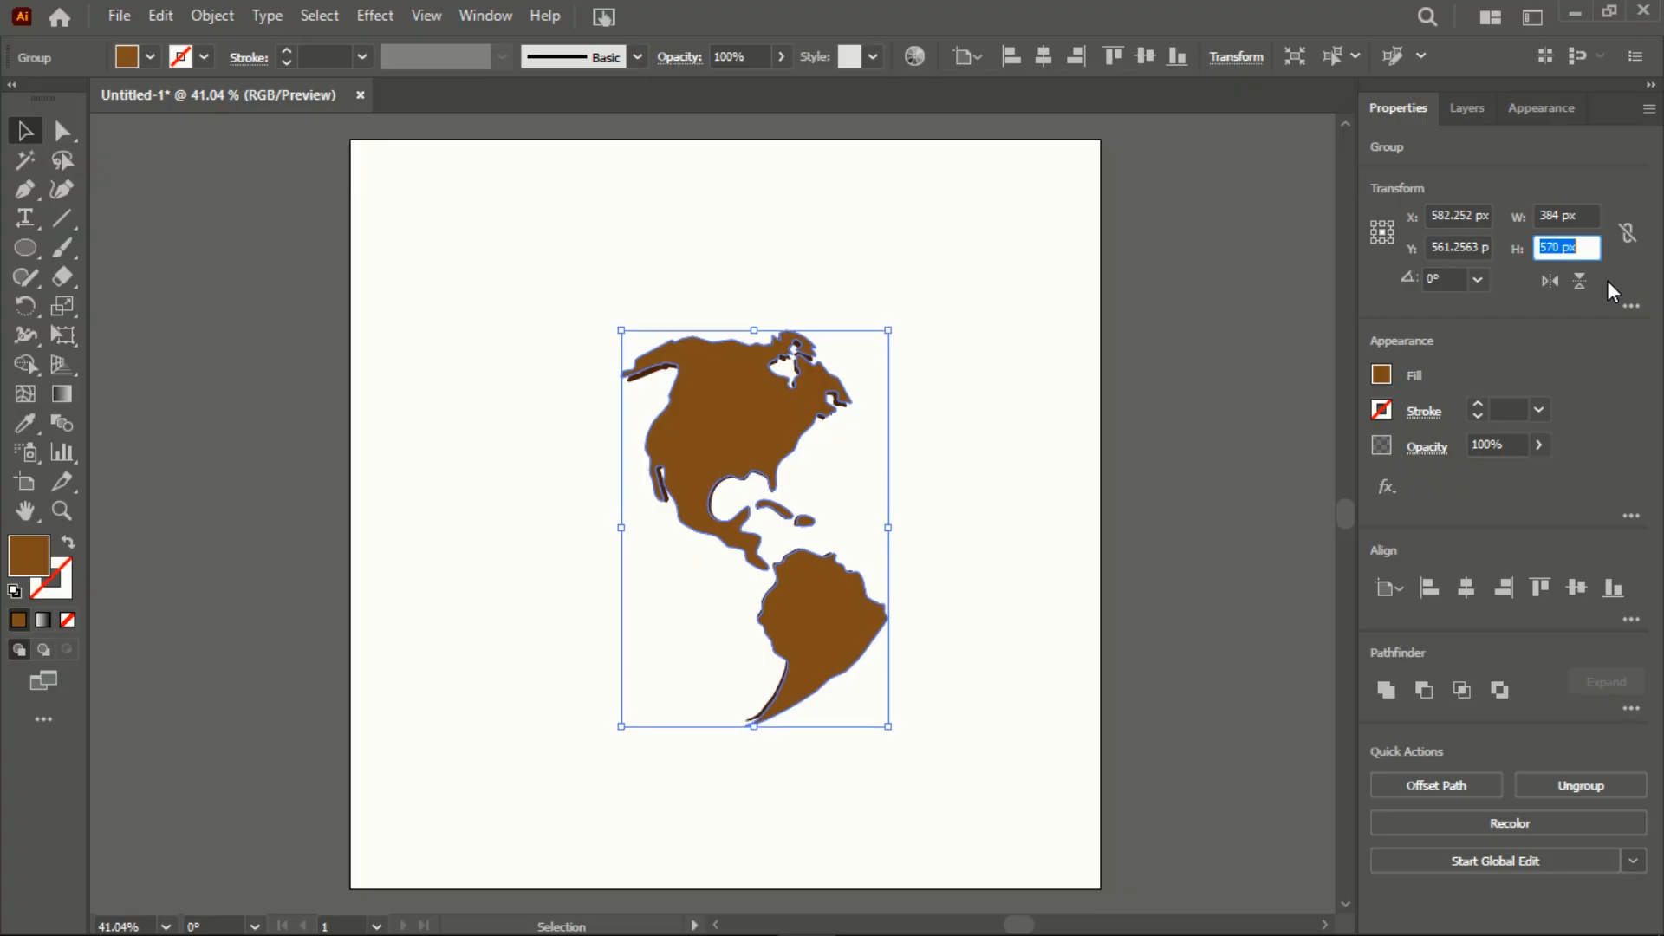
key("Up")
key("Up")
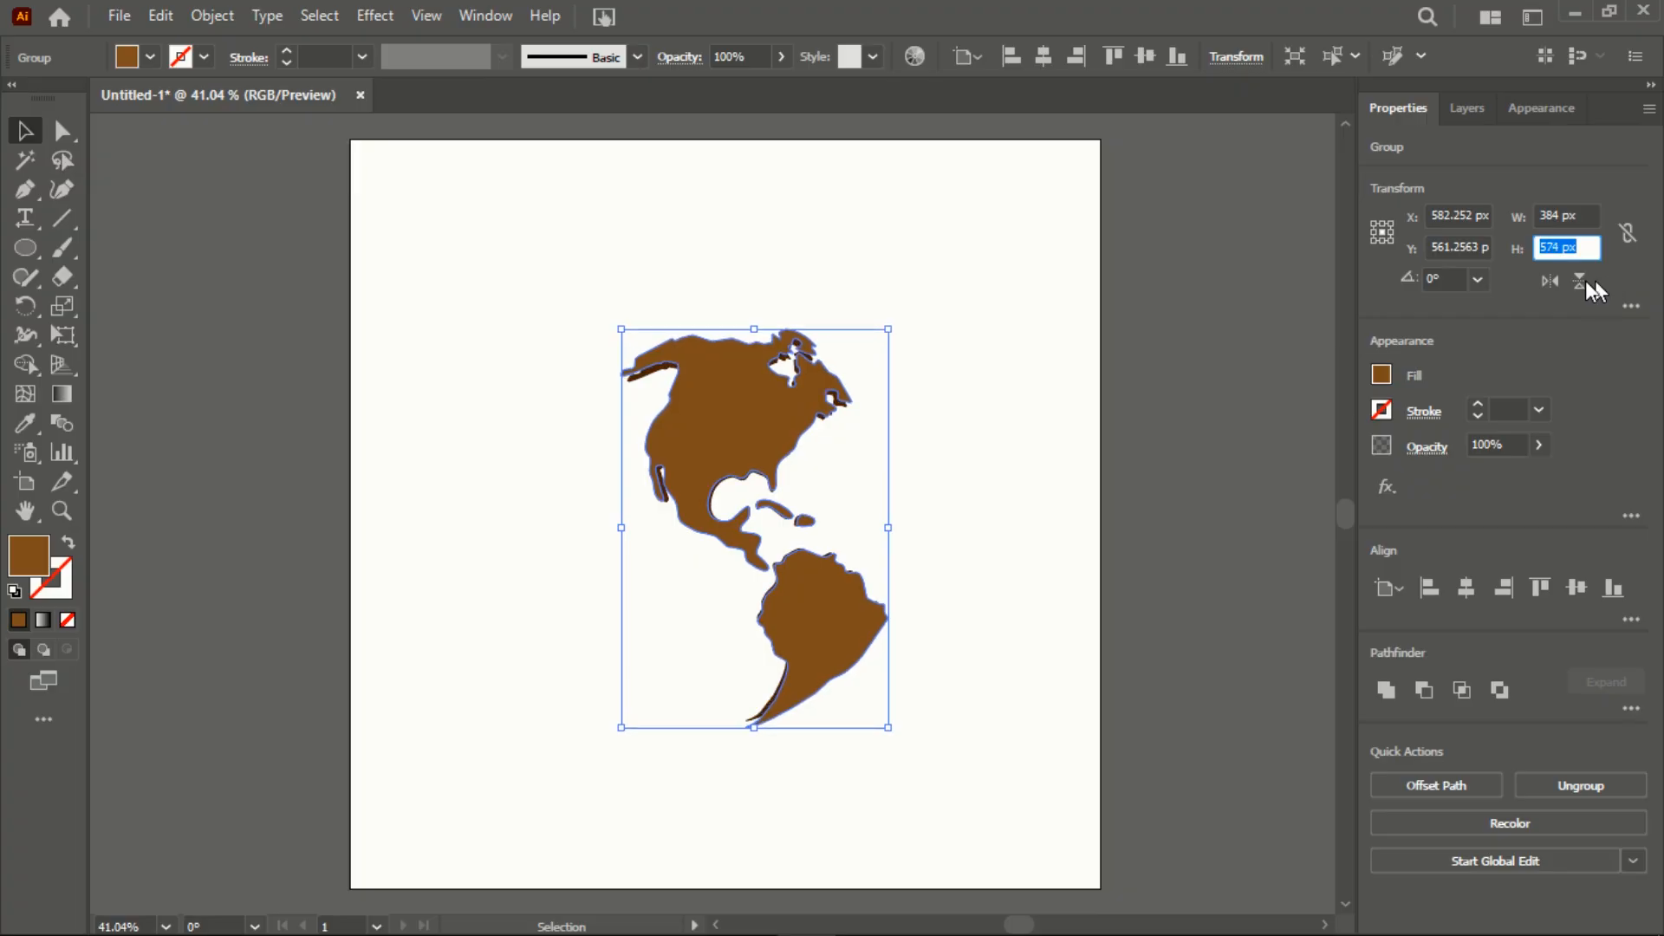
Nudge the lighter brown copy horizontally to X 598.252 px so the dark original shows along its western edges
left_click(61, 510)
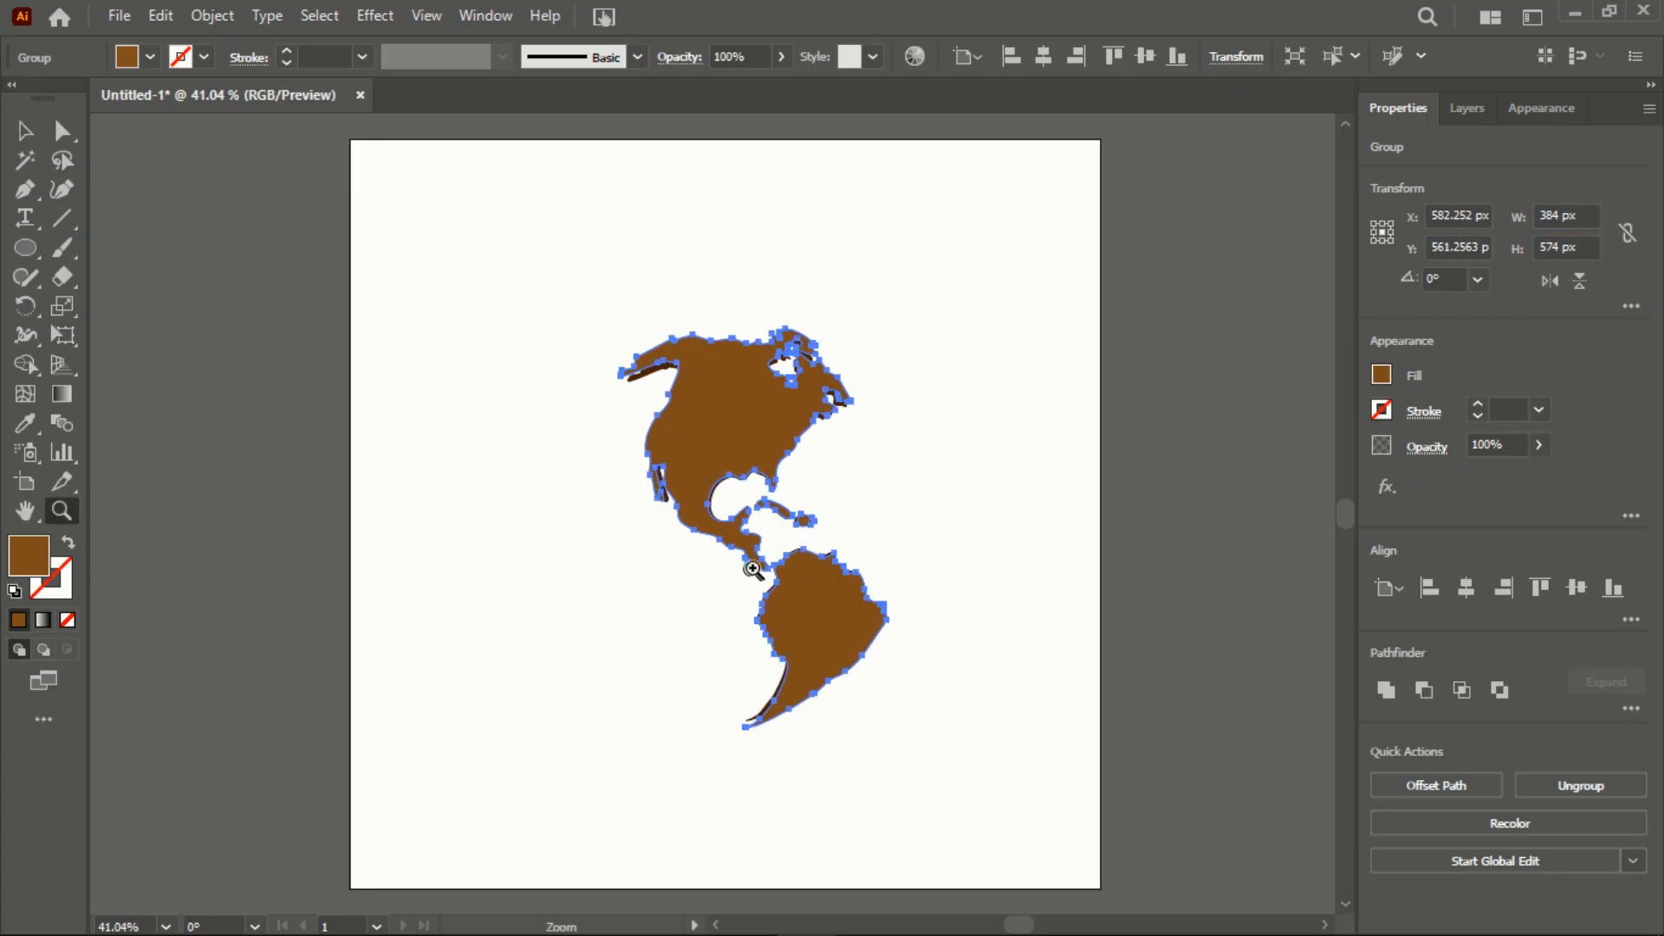
left_click_drag(752, 569, 958, 662)
left_click(24, 135)
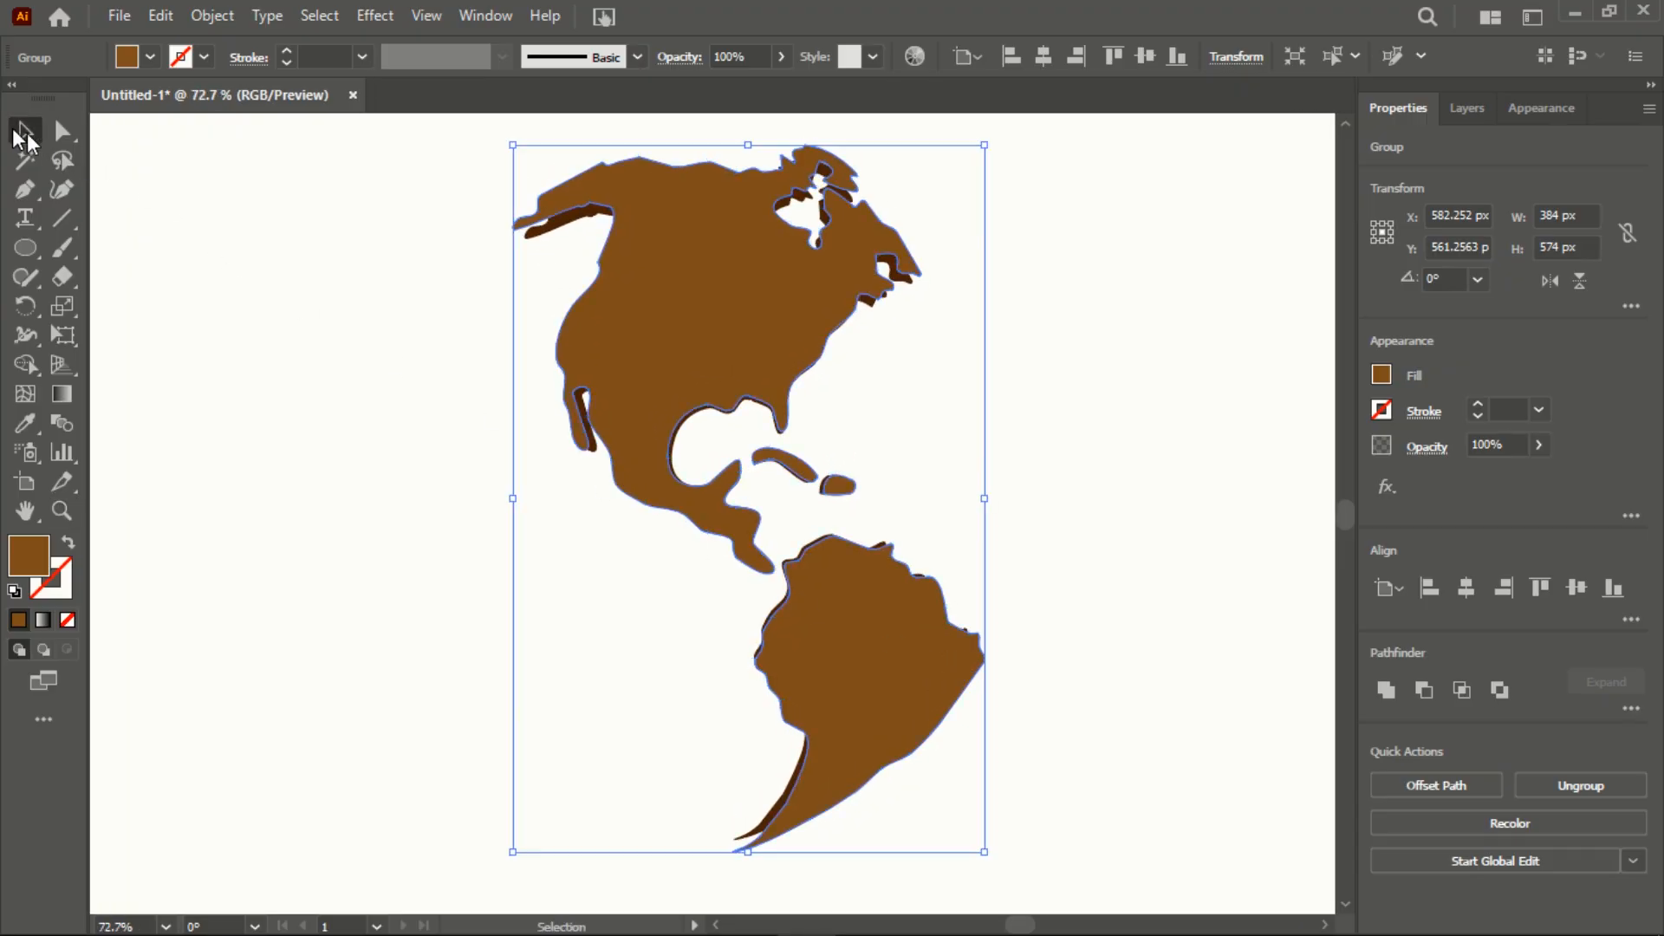
left_click(1123, 368)
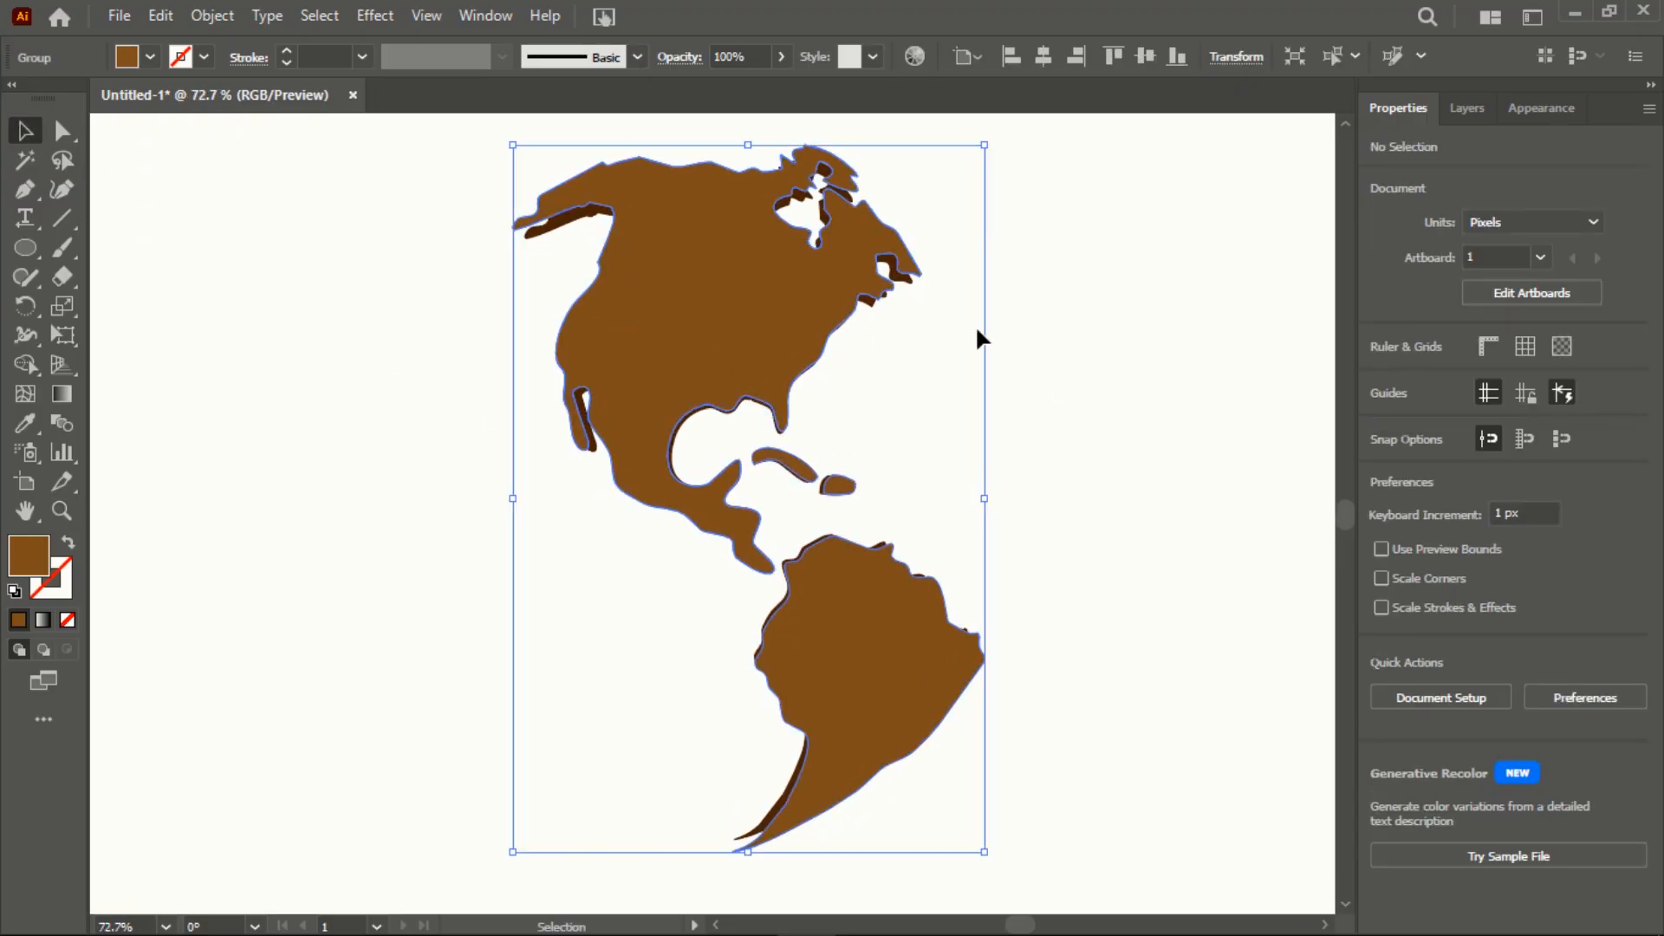
key("Right")
key("Right")
key("Right")
key("Right")
key("Right")
key("Right")
key("Right")
key("Right")
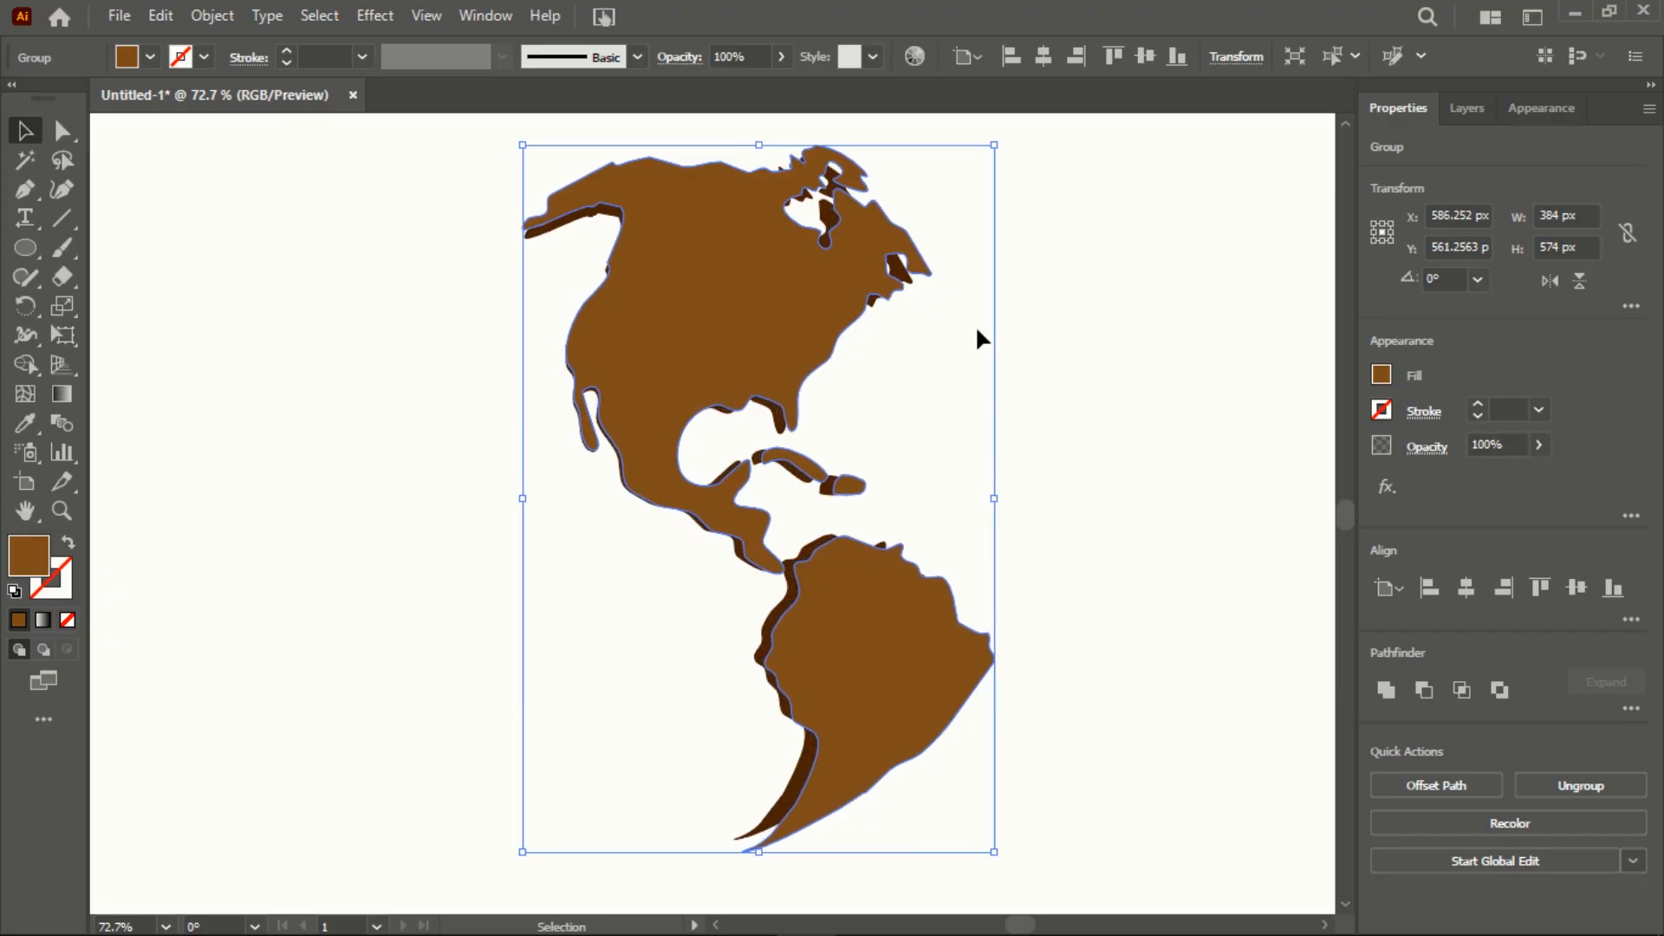
key("Right")
key("Right")
key("Right")
key("Right")
key("Right")
key("Right")
key("Right")
key("Right")
key("Right")
key("Right")
key("Right")
key("Right")
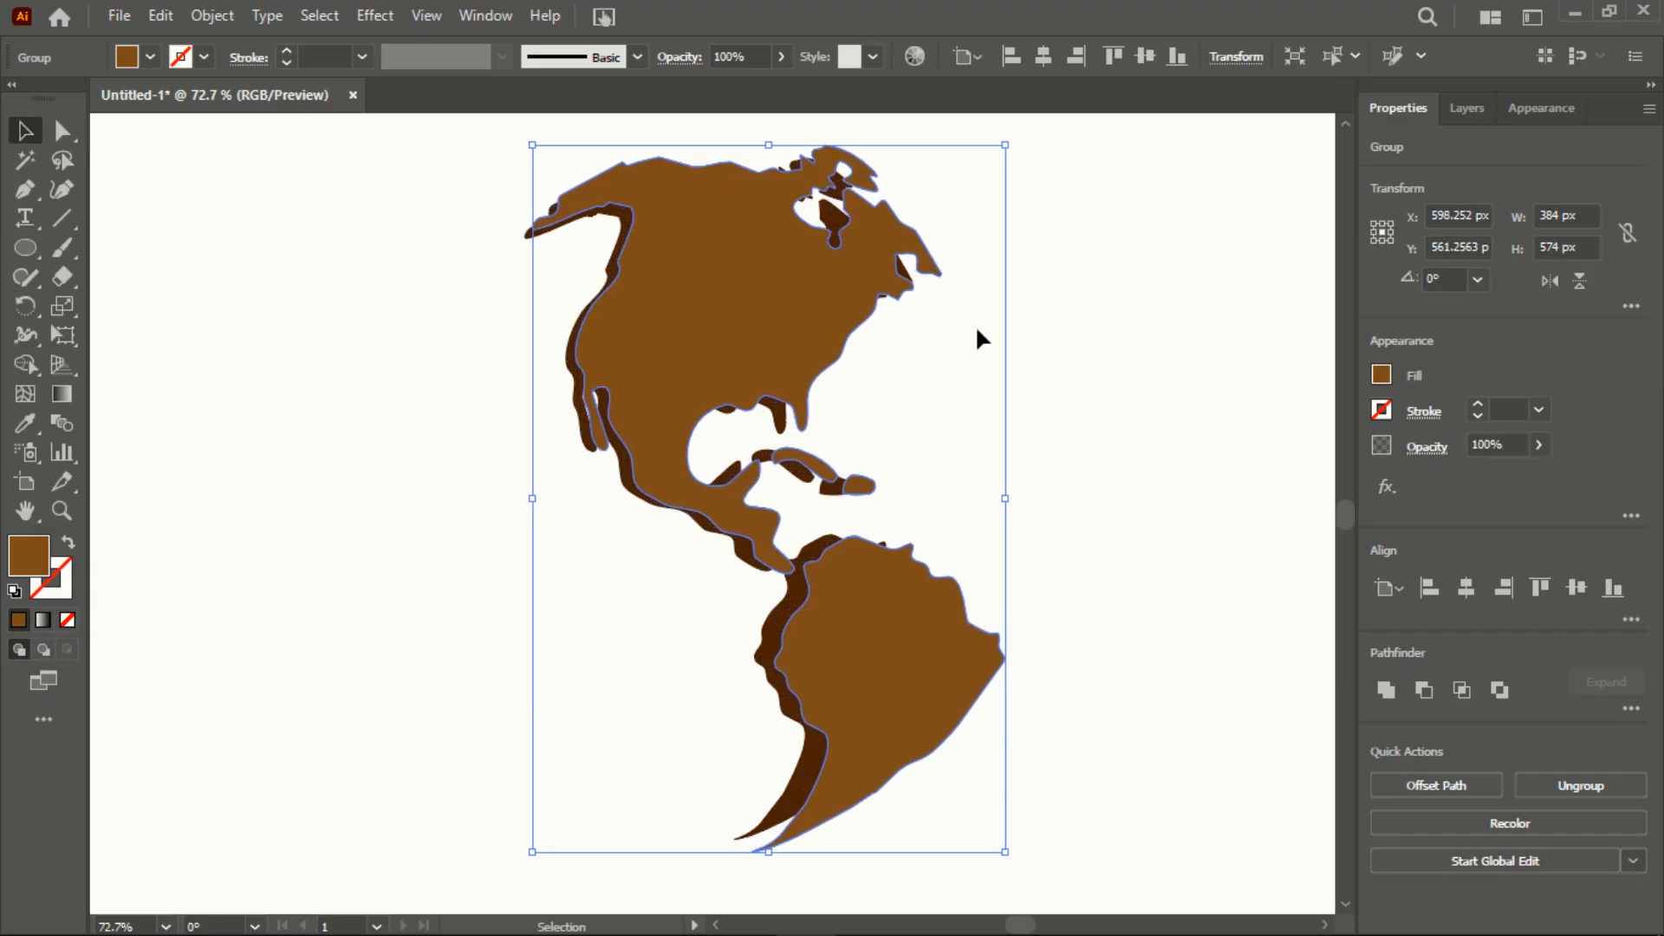
Nudge the lighter brown copy upward to Y 546.2563 px so the dark original shows beneath it
key("Up")
key("Up")
key("Up")
key("Up")
key("Up")
key("Up")
key("Up")
key("Up")
key("Up")
key("Up")
key("Up")
key("Up")
key("Up")
key("Up")
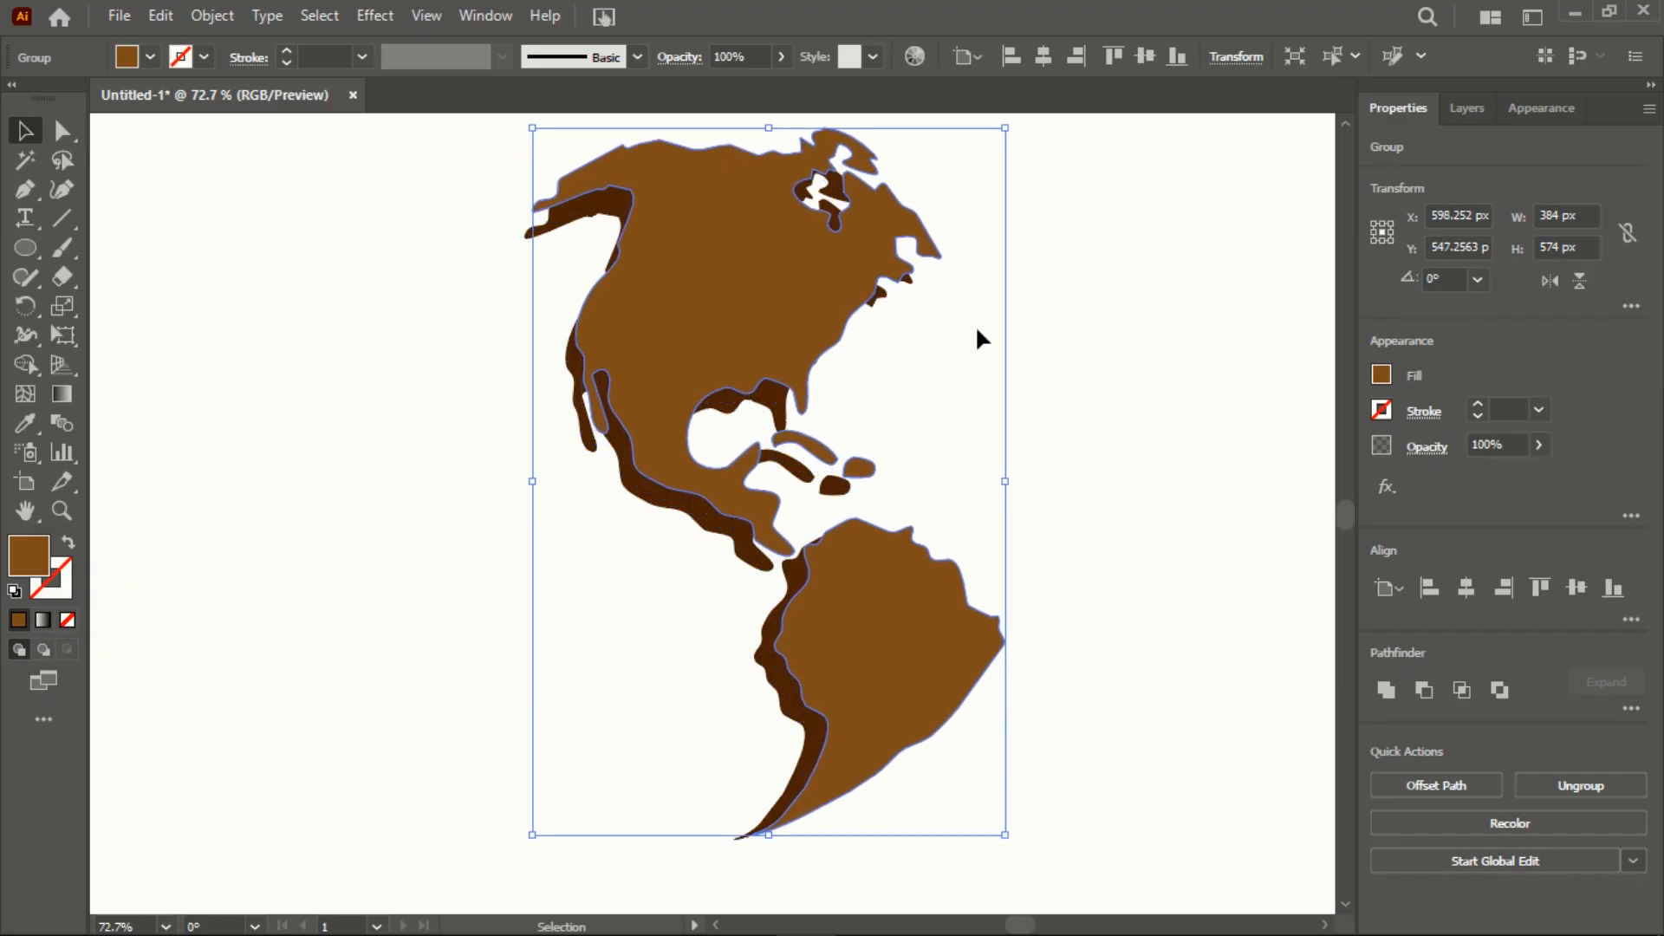
key("Up")
Fine-tune the offset of the lighter brown copy to X 593.252 px and Y 548.2563 px
key("Left")
key("Left")
key("Left")
key("Left")
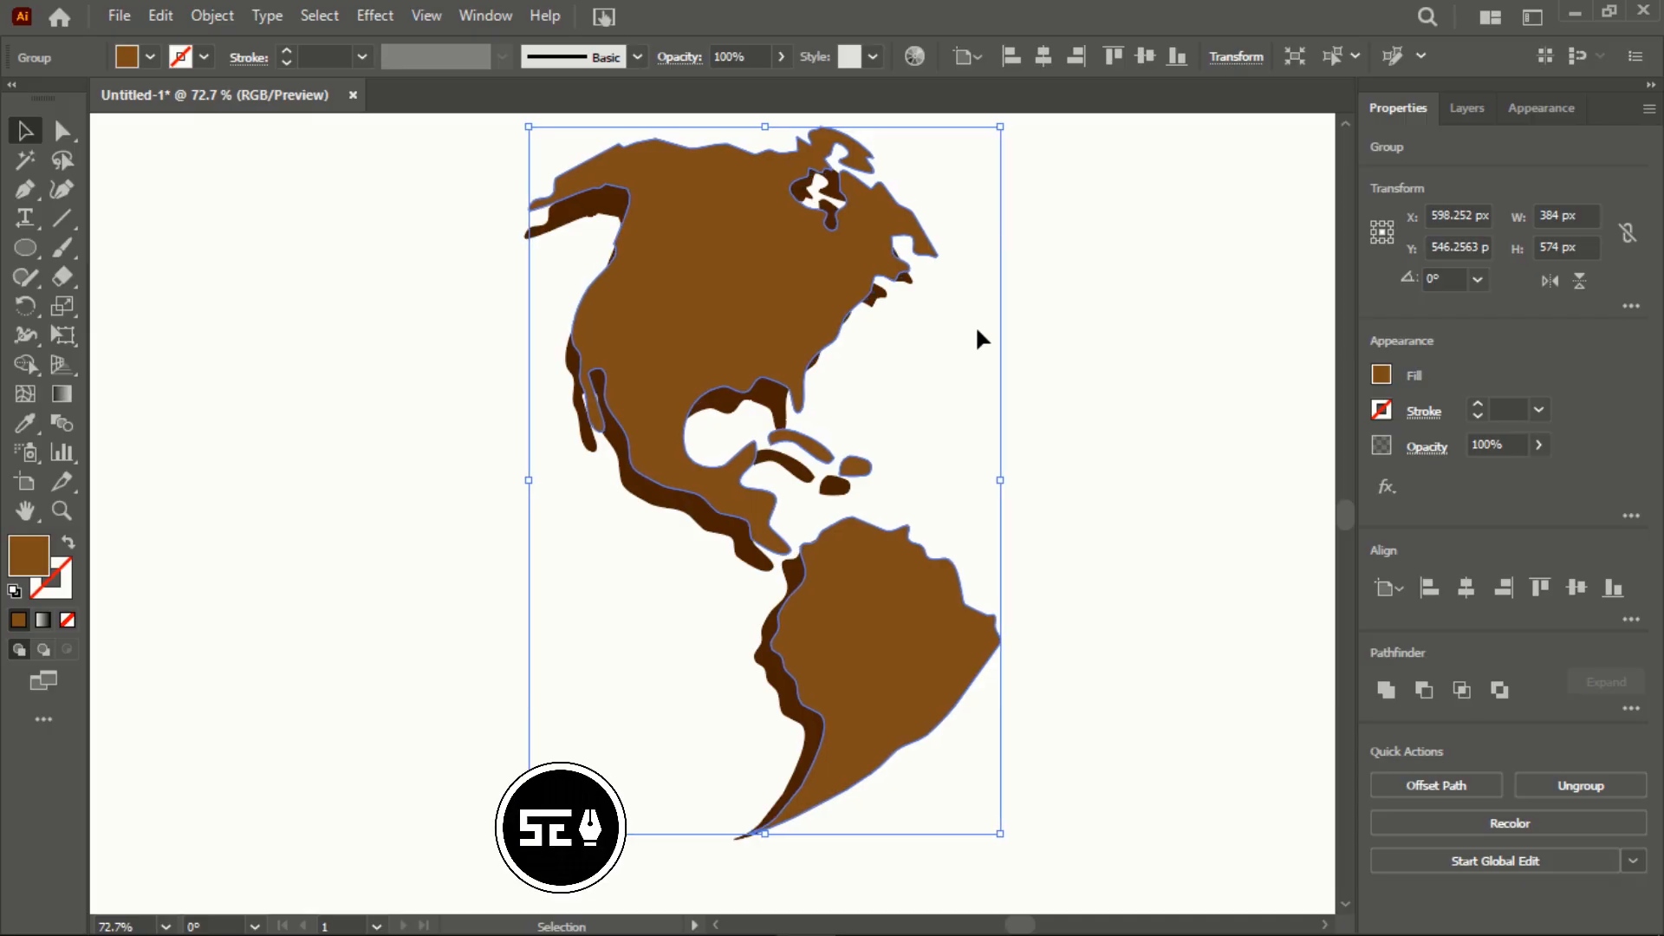
key("Down")
key("Down")
key("Left")
key("Left")
key("Left")
key("Left")
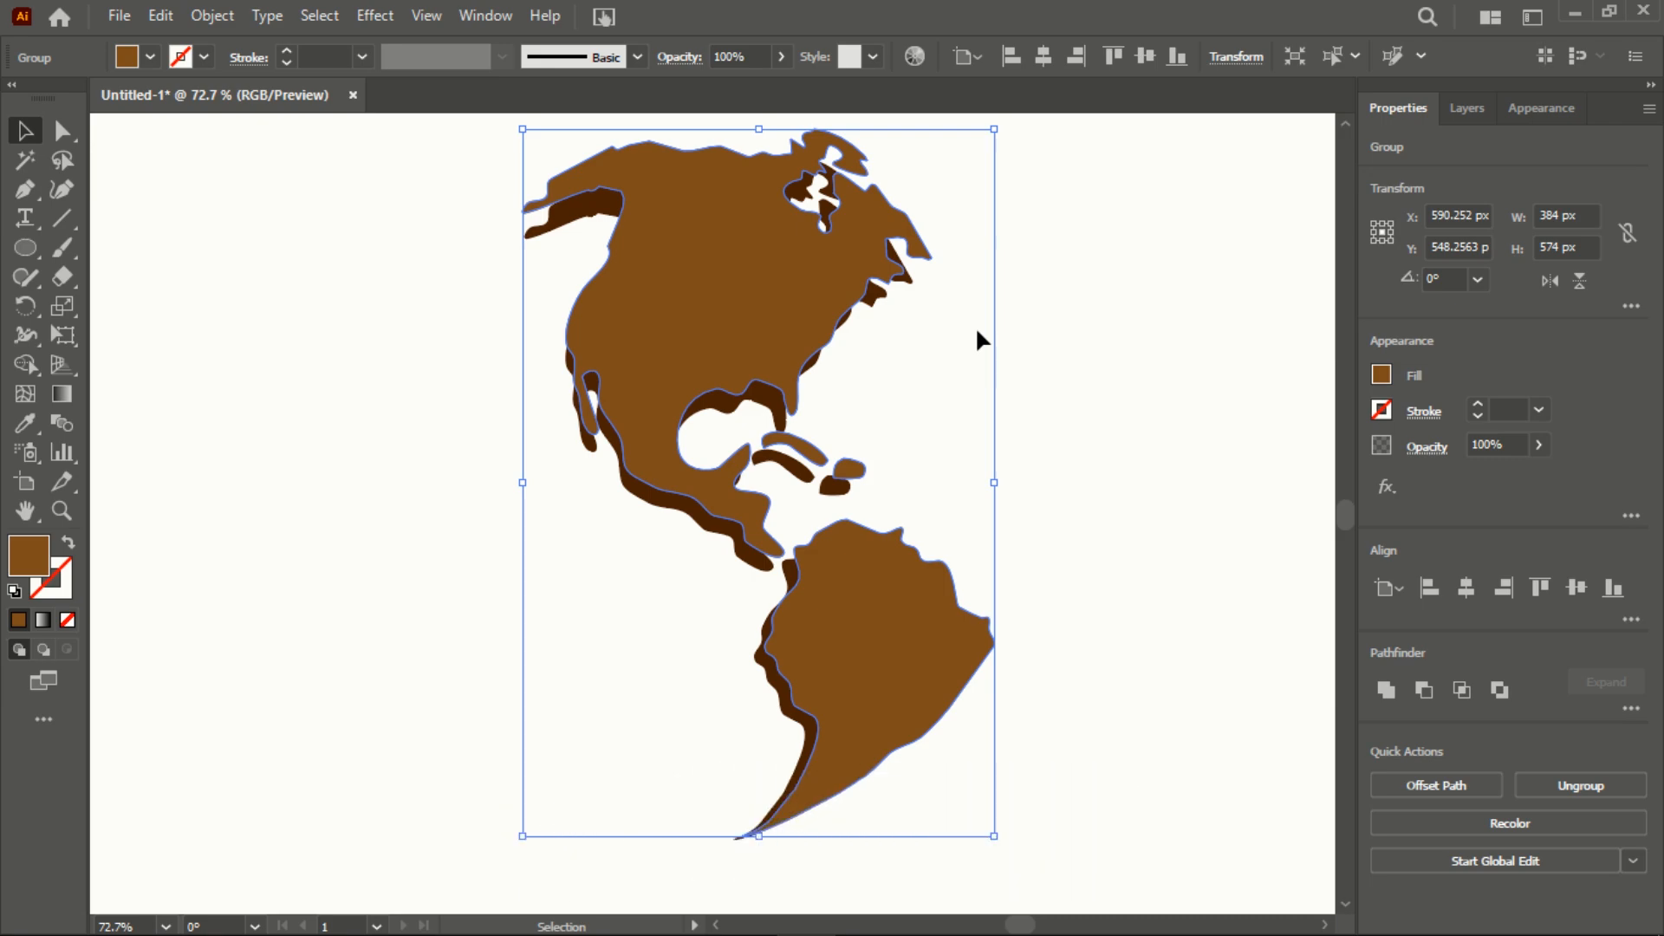
key("Right")
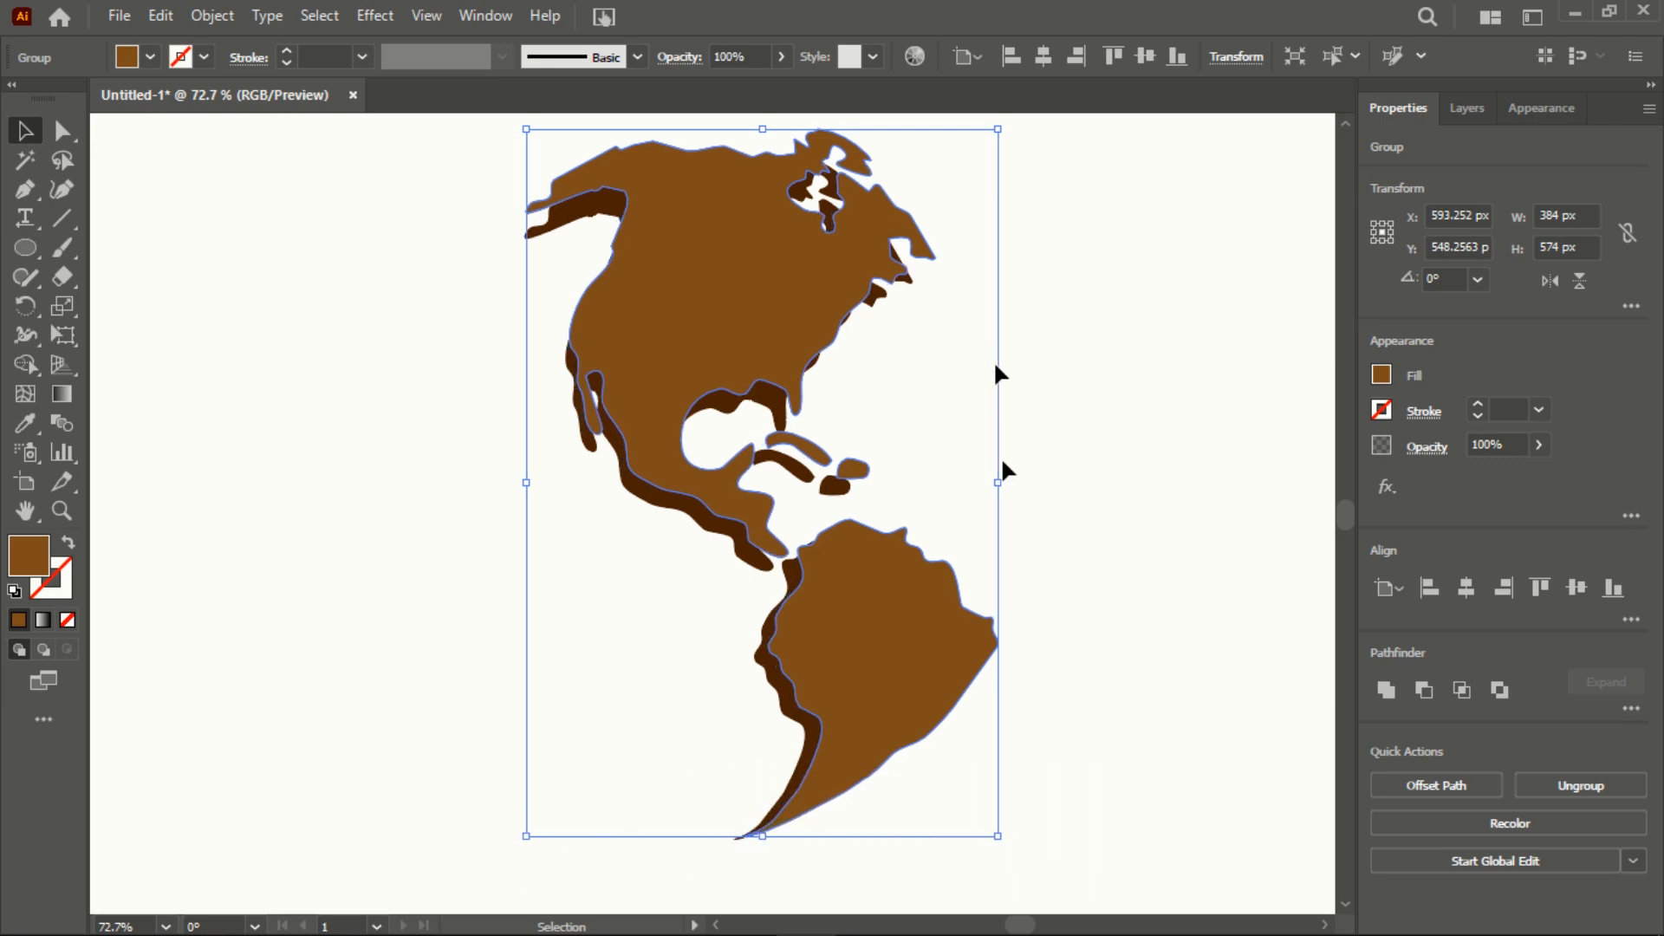
Align the lighter copy at South America's southern tip by nudging it to X 595.252 px, then deselect it
scroll(1032, 538, "down", 1)
left_click(61, 512)
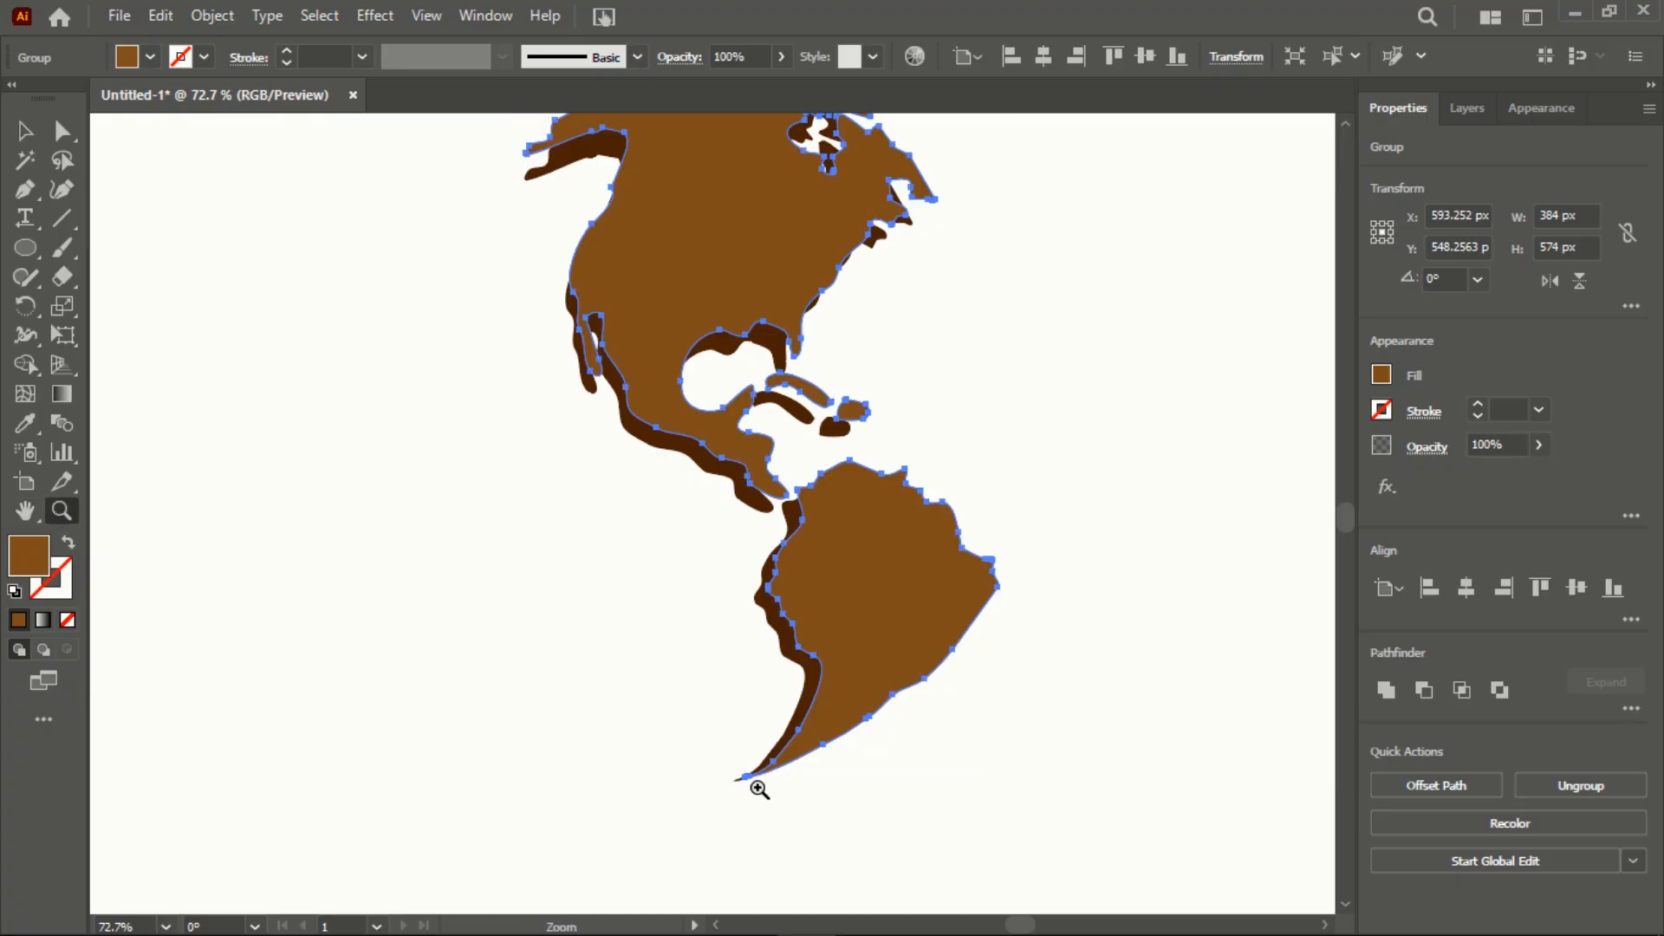
left_click_drag(751, 782, 588, 747)
left_click(25, 131)
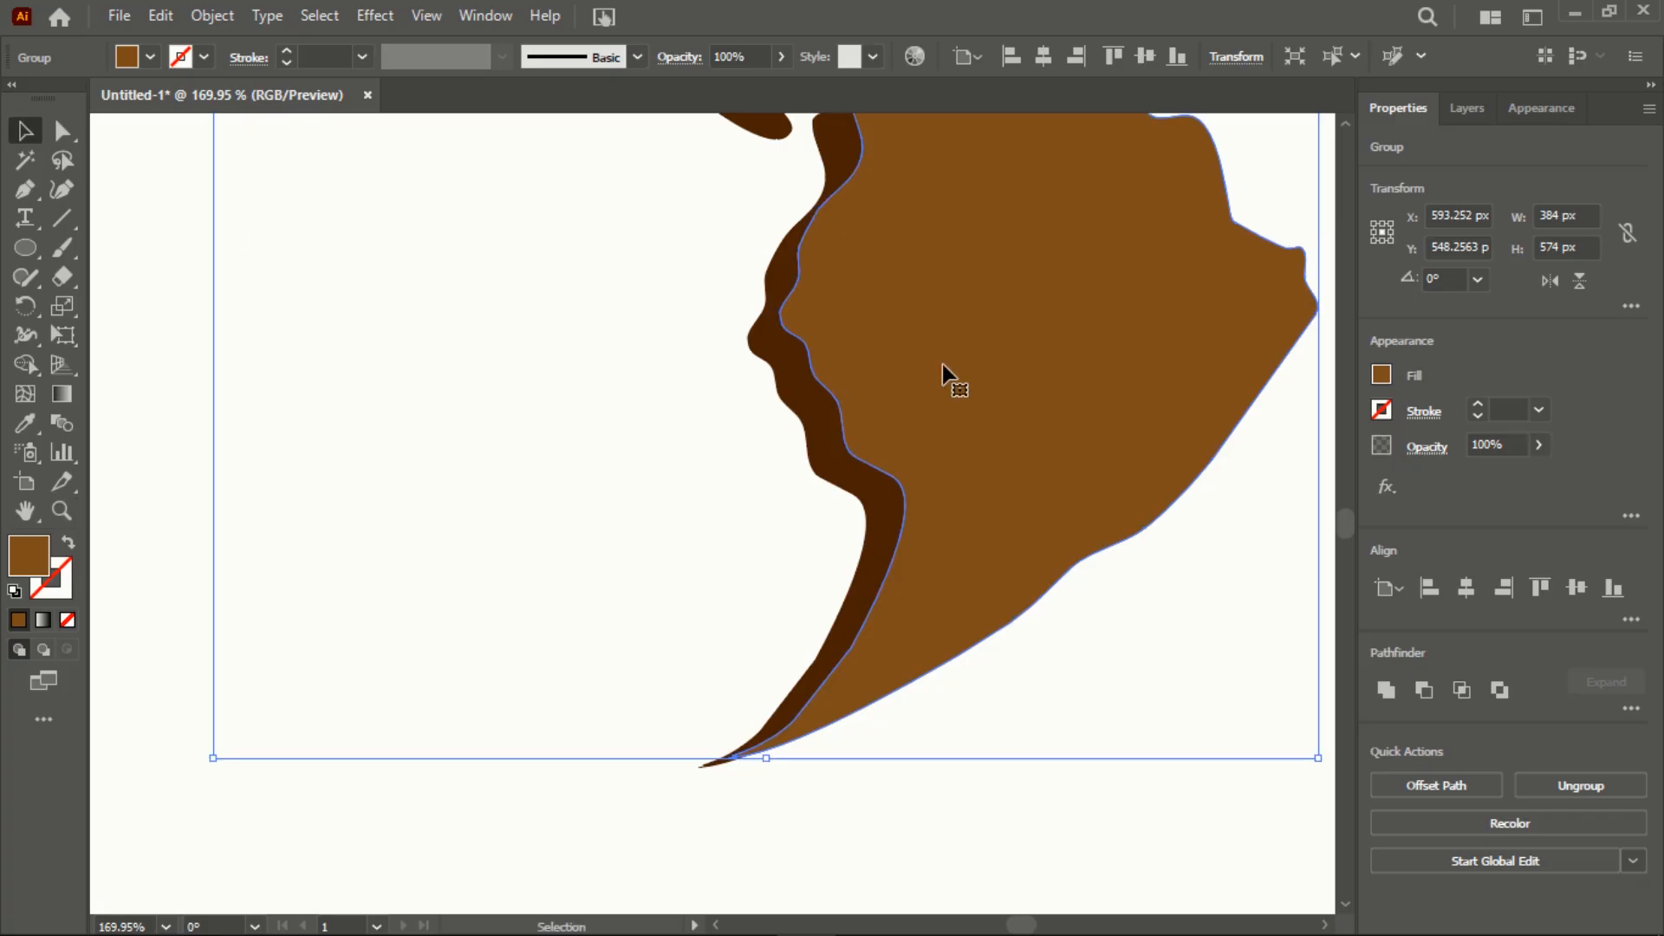
key("Right")
key("Right")
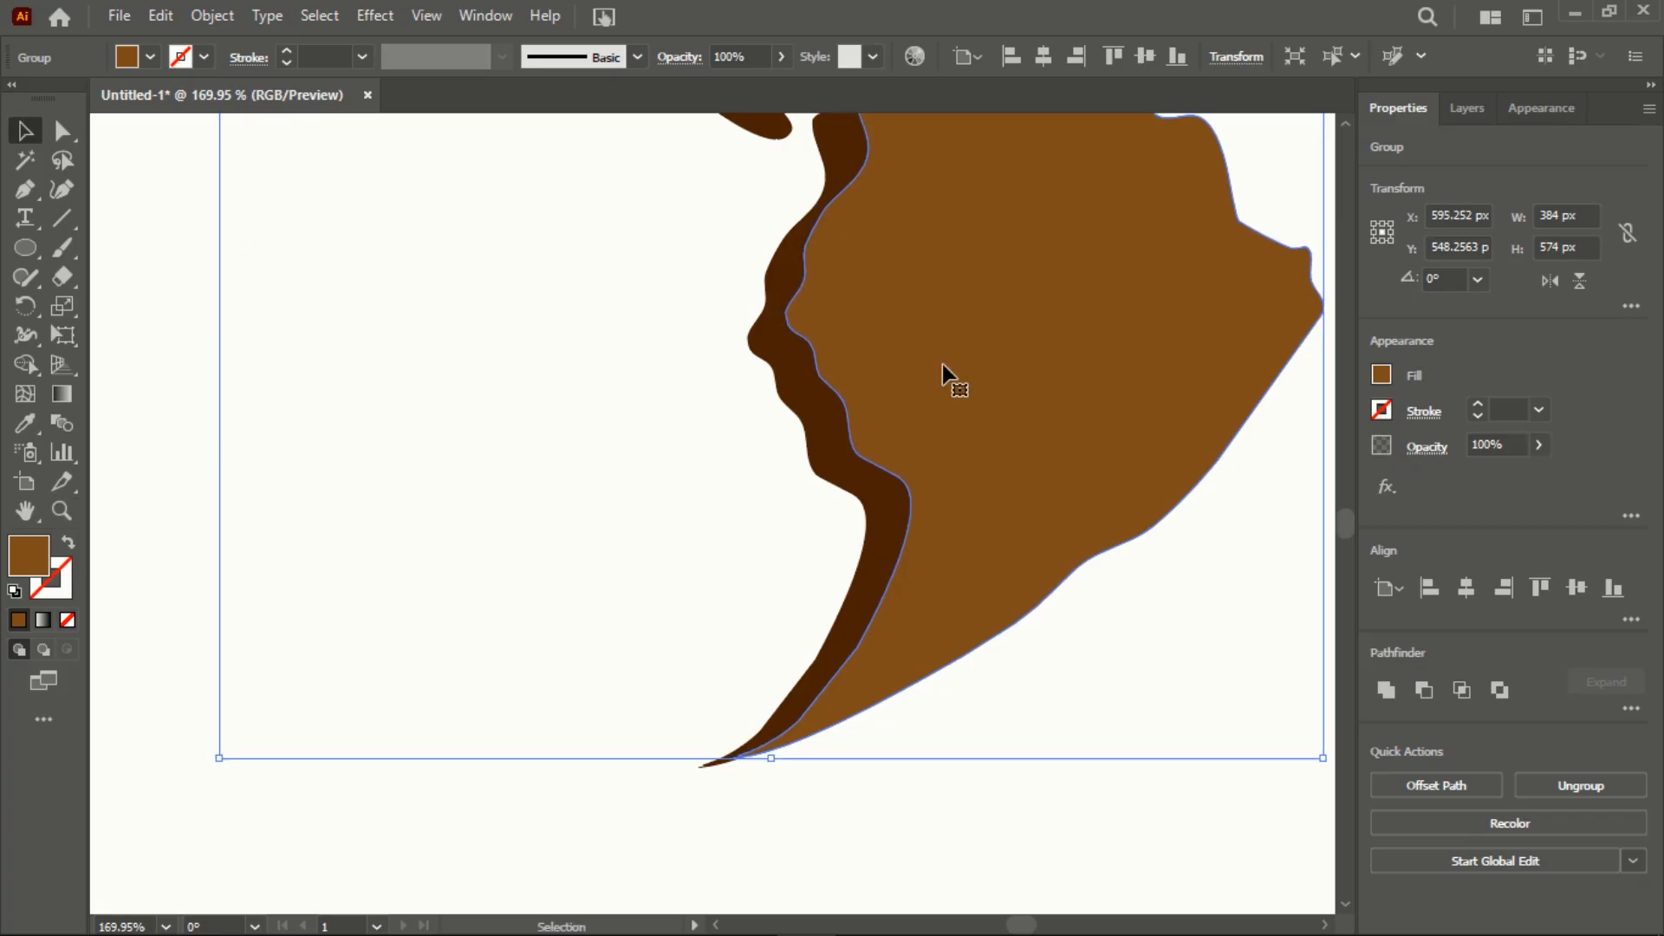
left_click(648, 853)
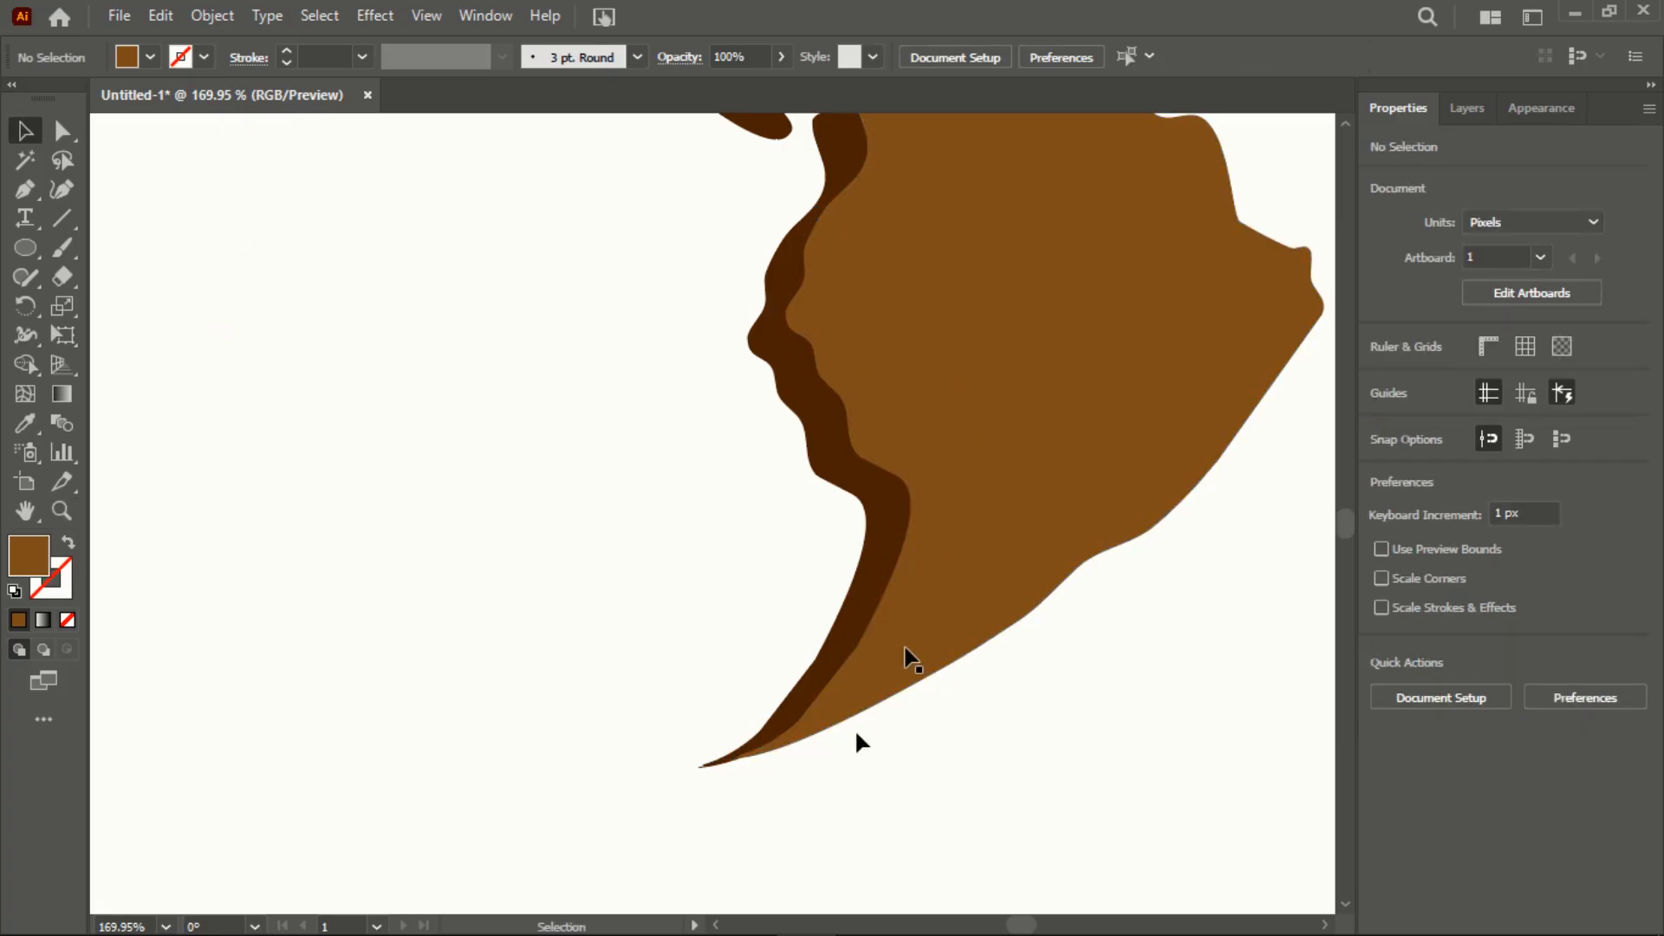
left_click(68, 512)
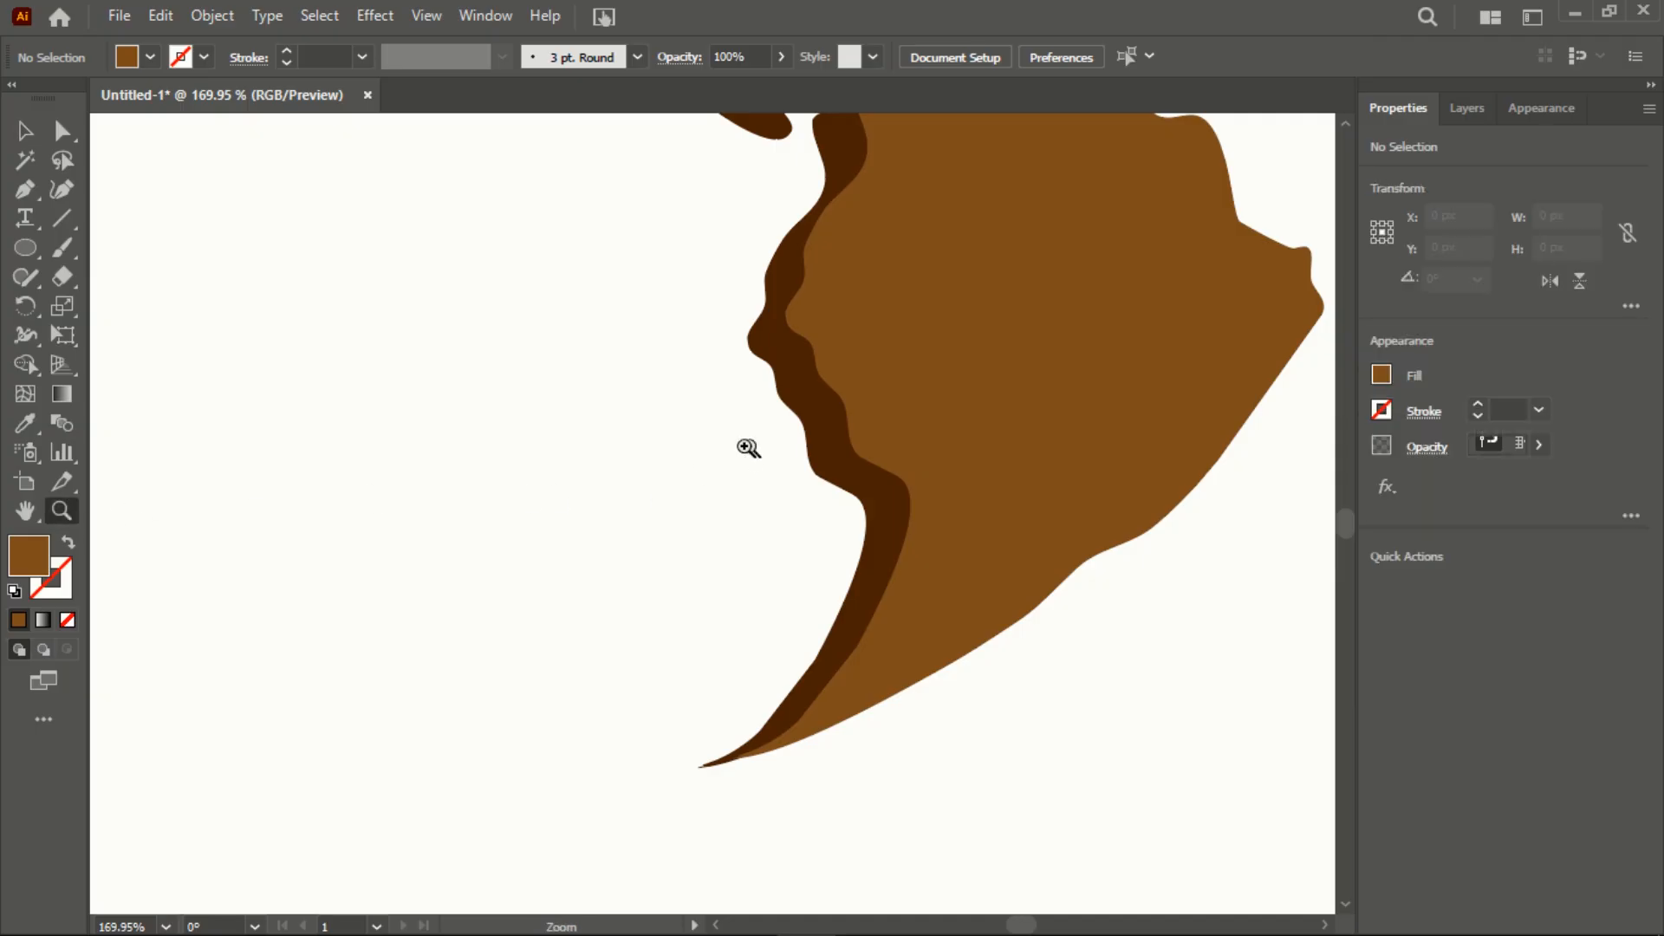
left_click(746, 448, "alt")
scroll(639, 523, "up", 6)
scroll(769, 532, "down", 4)
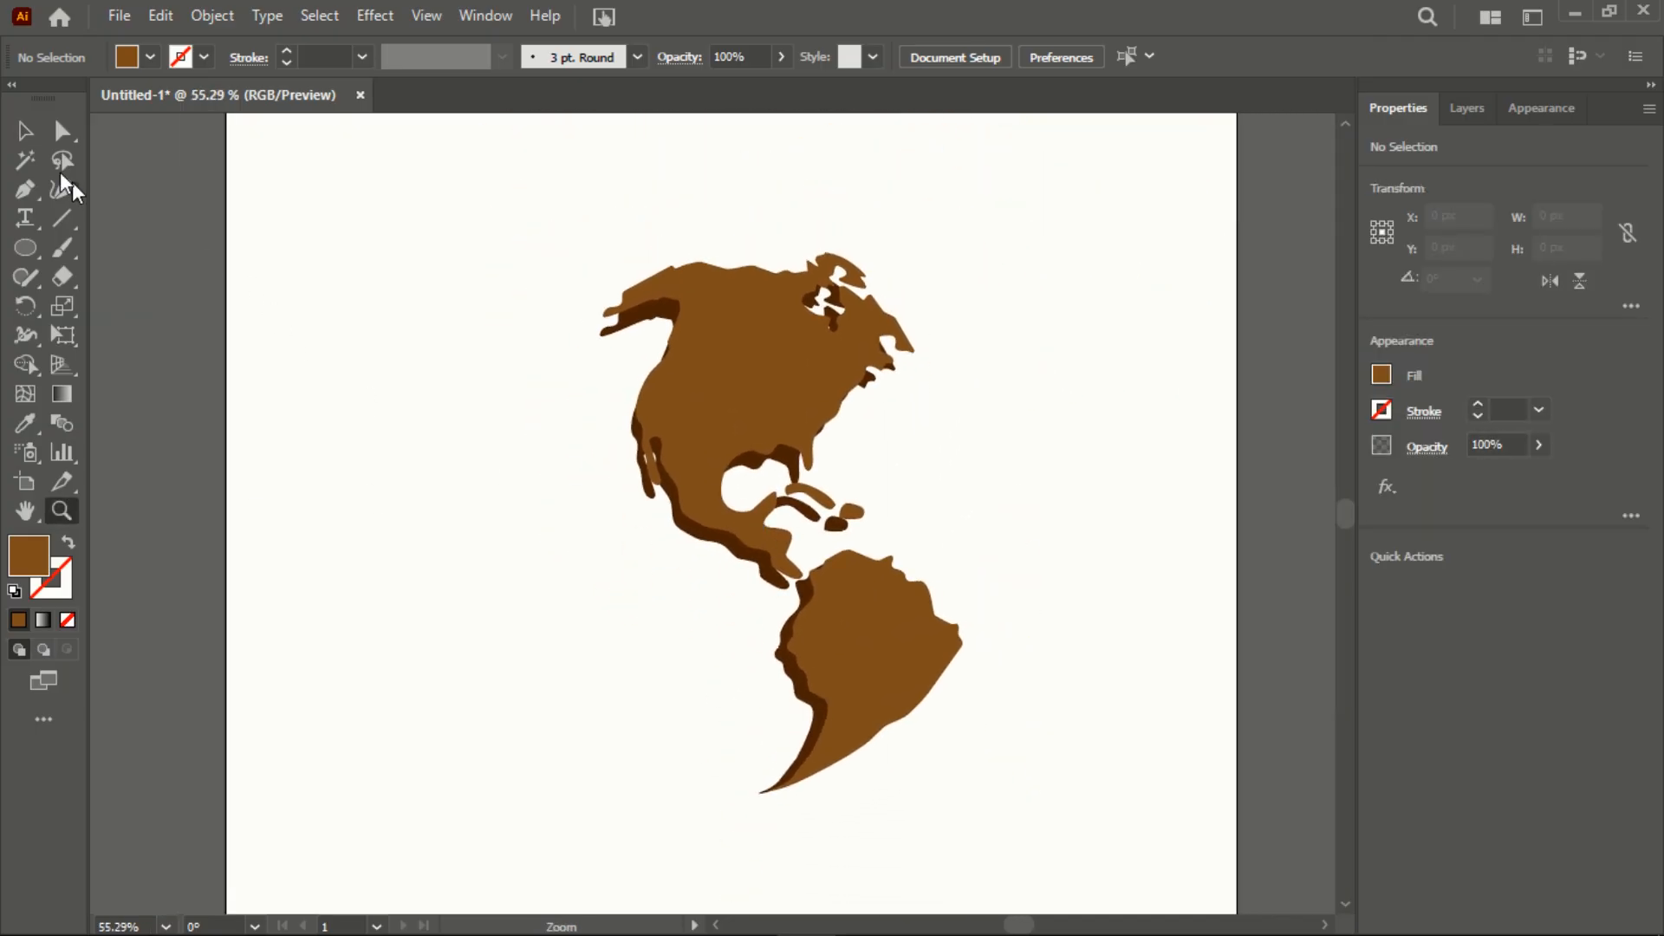
left_click(24, 130)
left_click_drag(507, 255, 1037, 815)
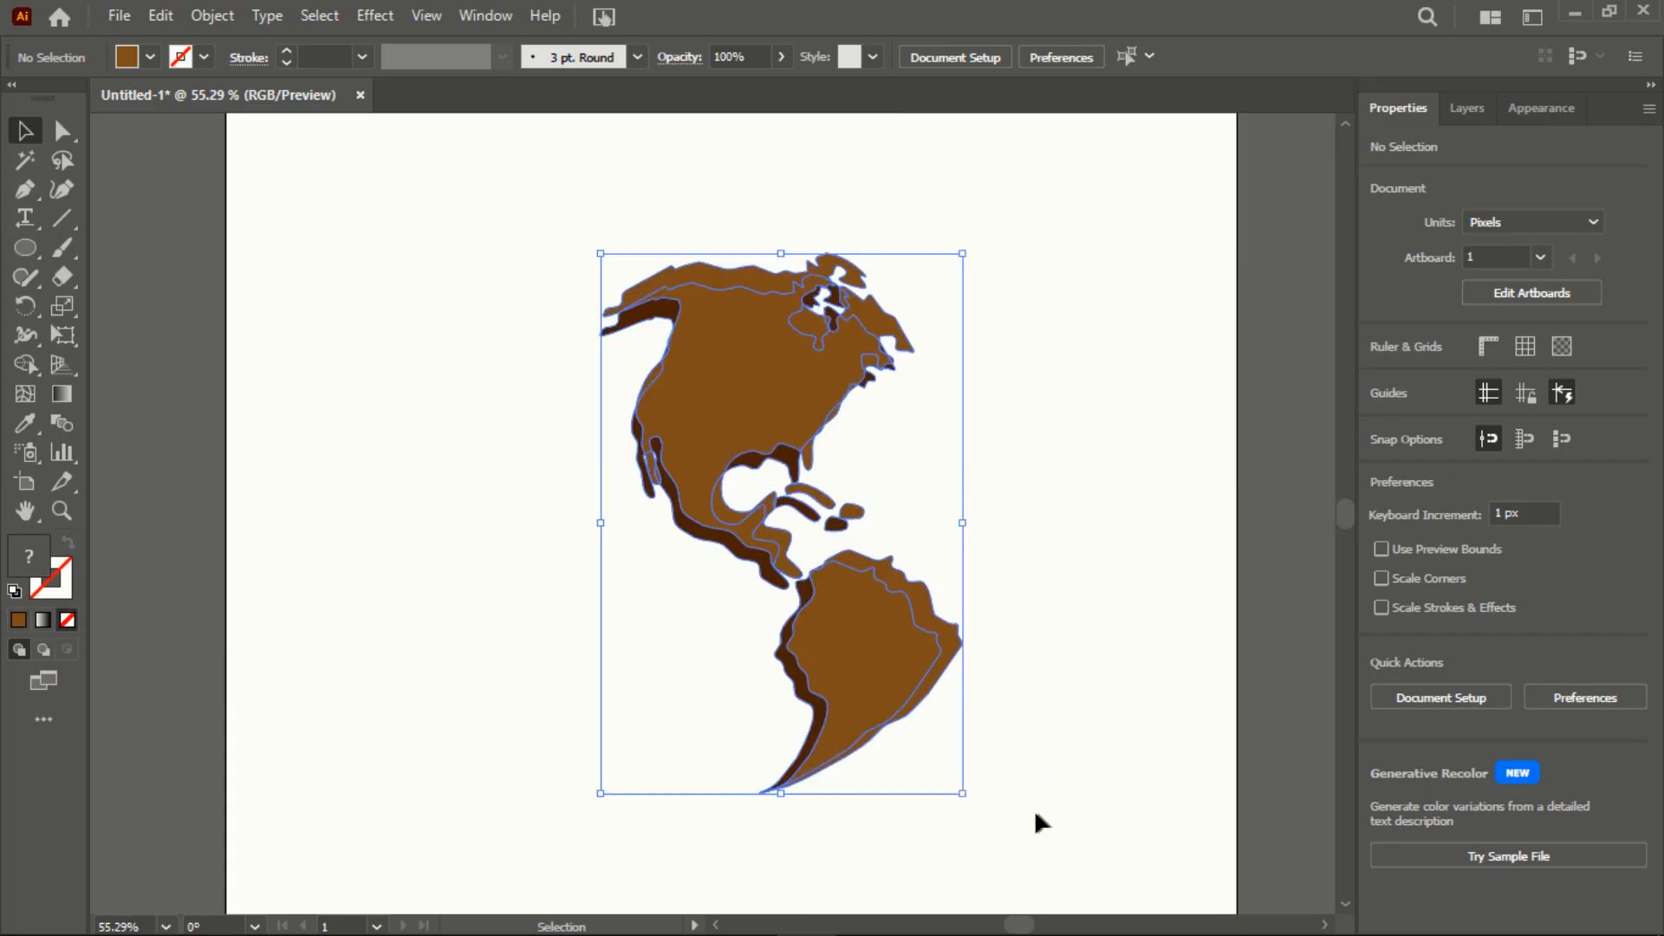
left_click(201, 18)
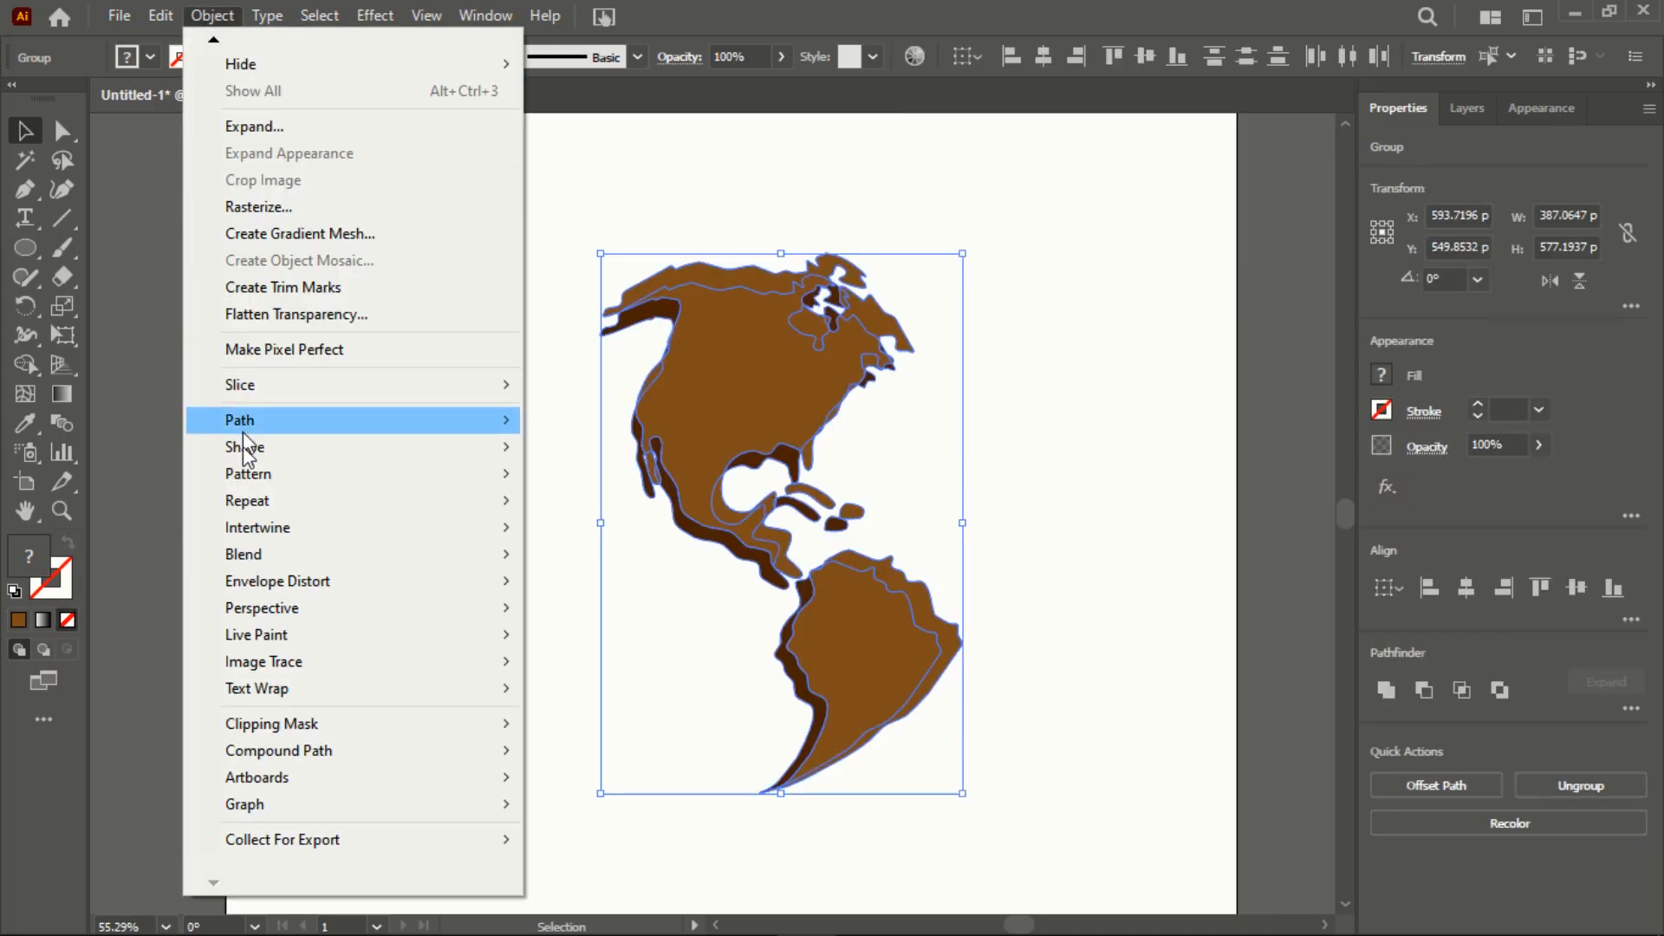
mouse_move(501, 572)
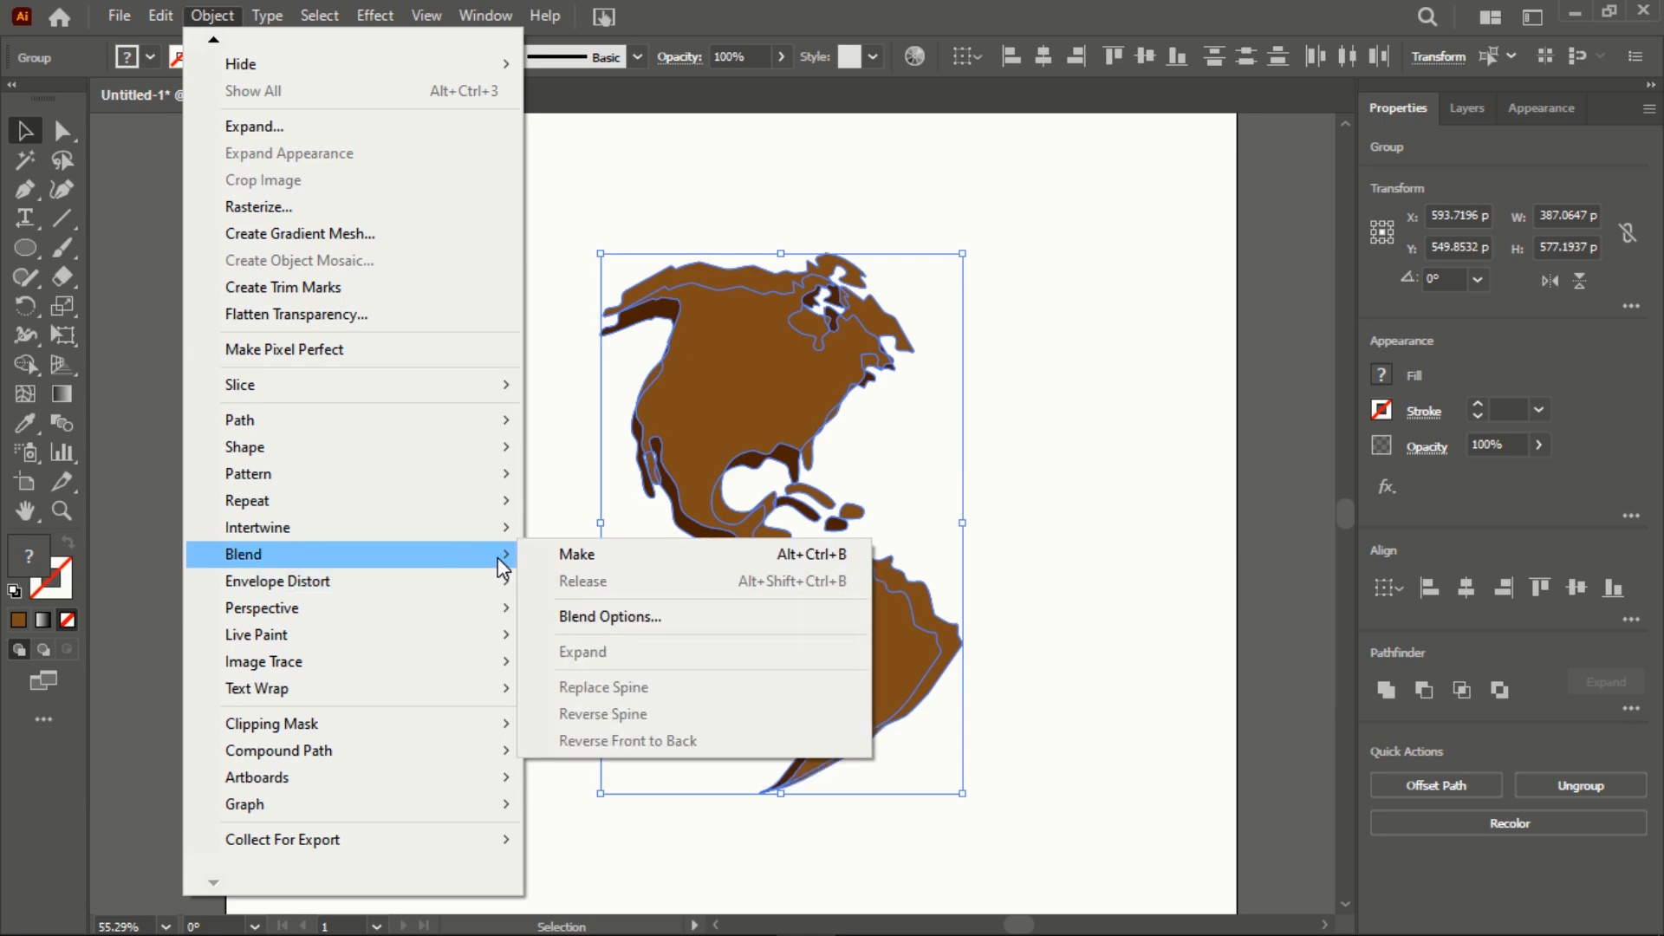
left_click(1120, 393)
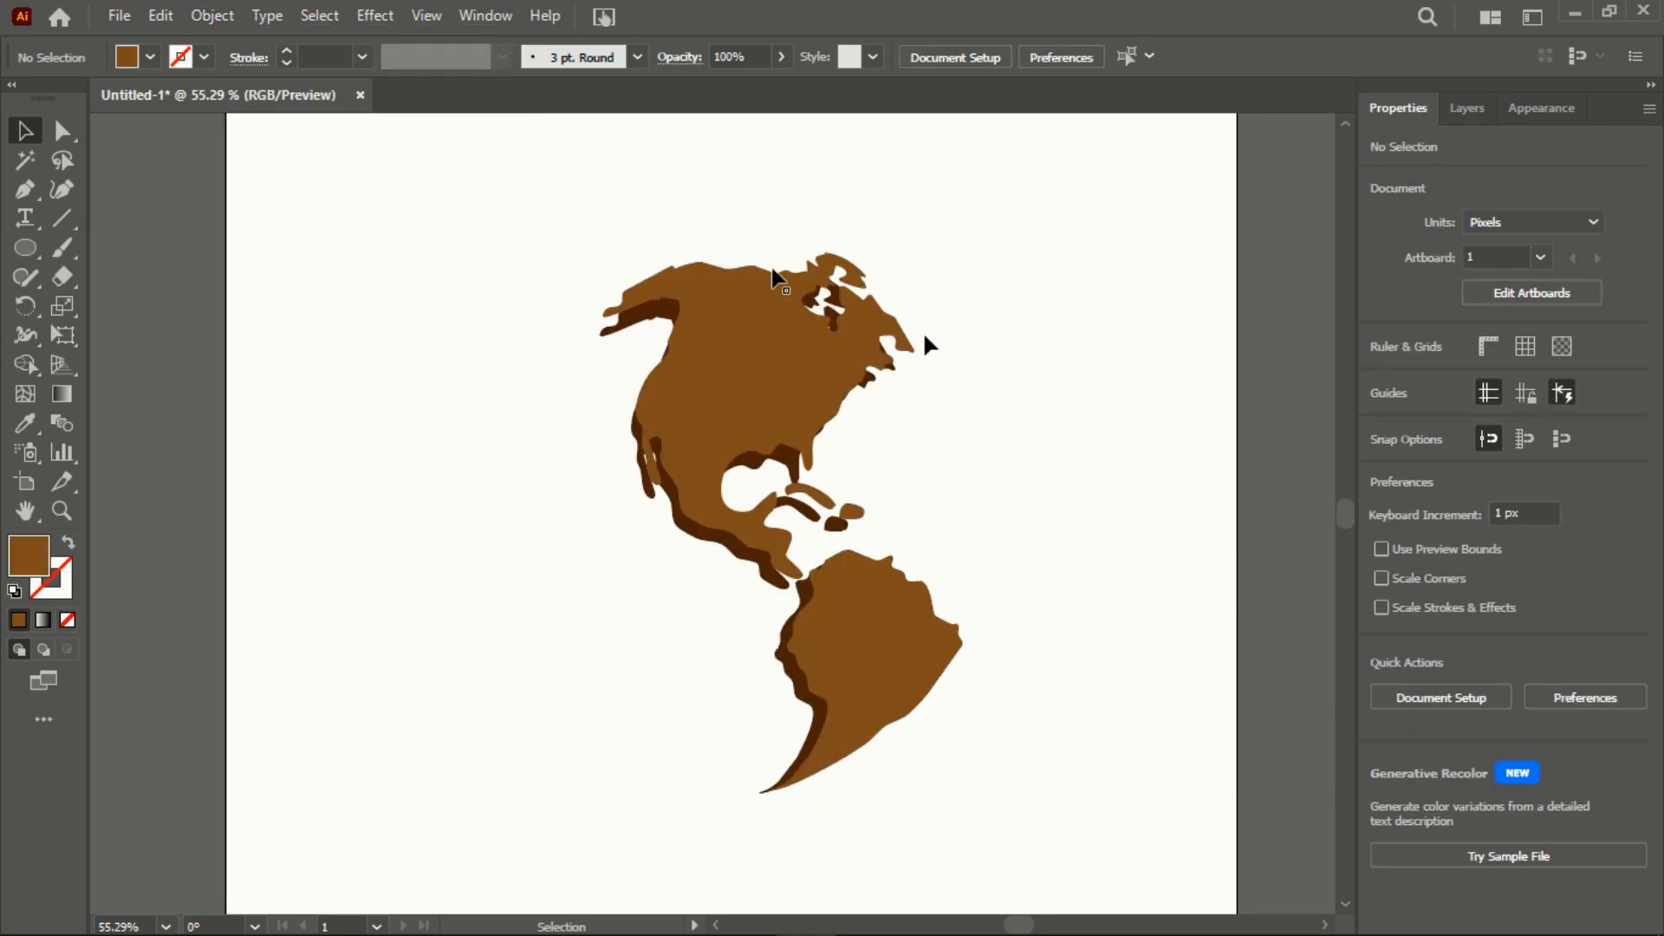
Select both brown Americas shapes and set the blend options to Specified Steps spacing
left_click_drag(511, 200, 955, 746)
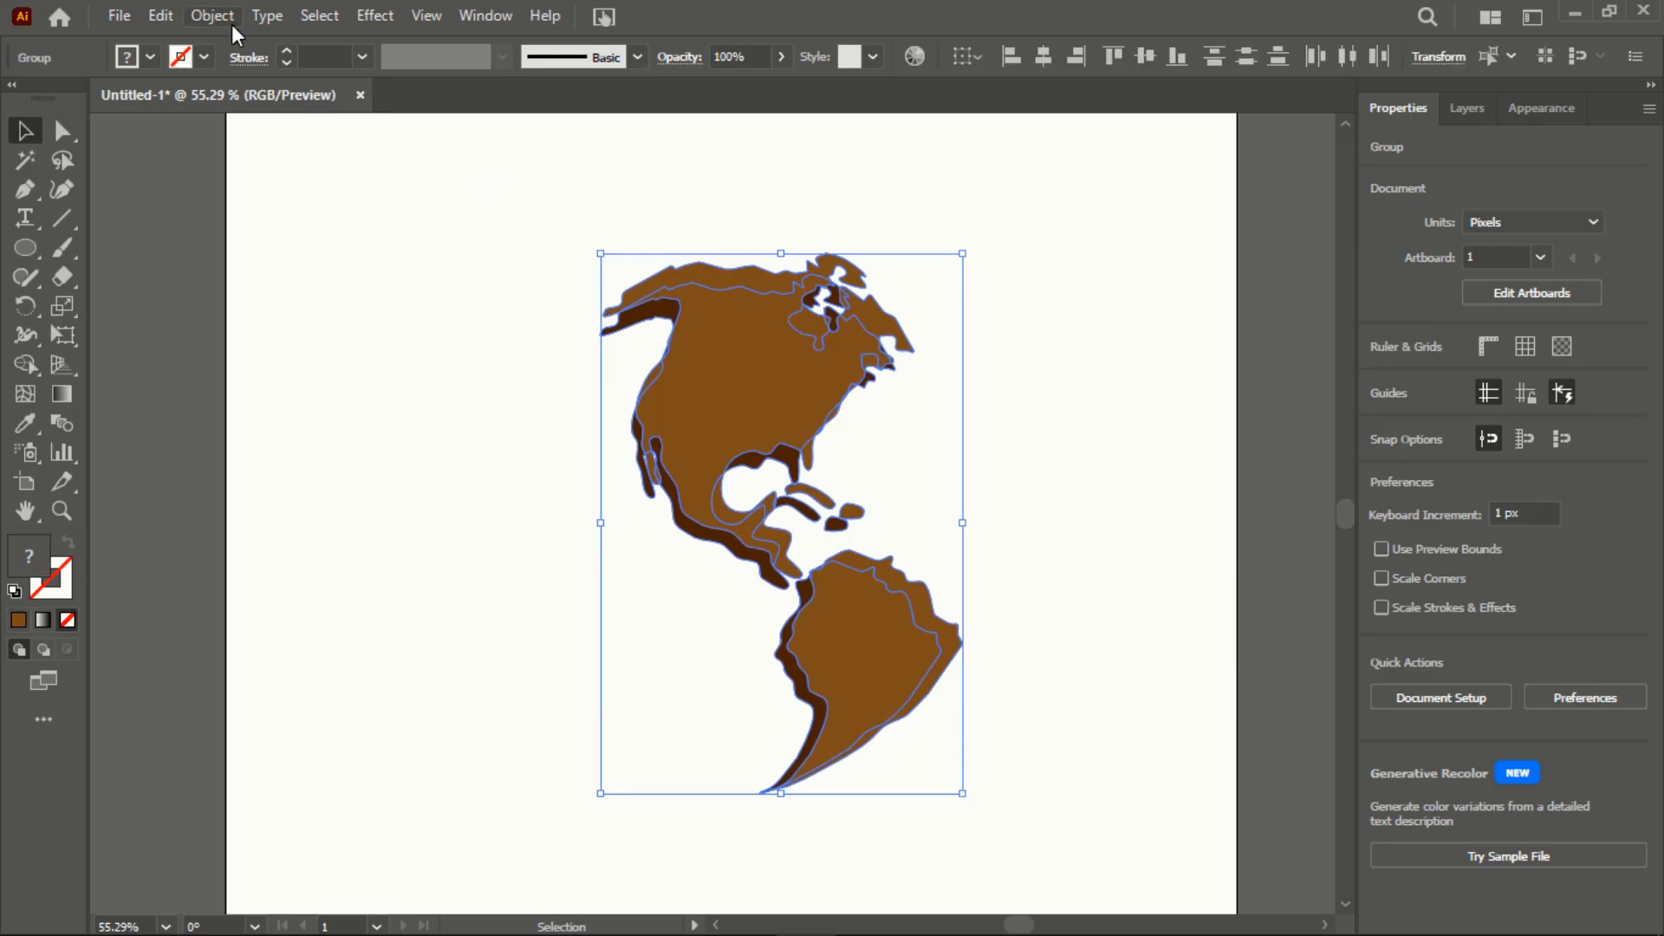
left_click(230, 23)
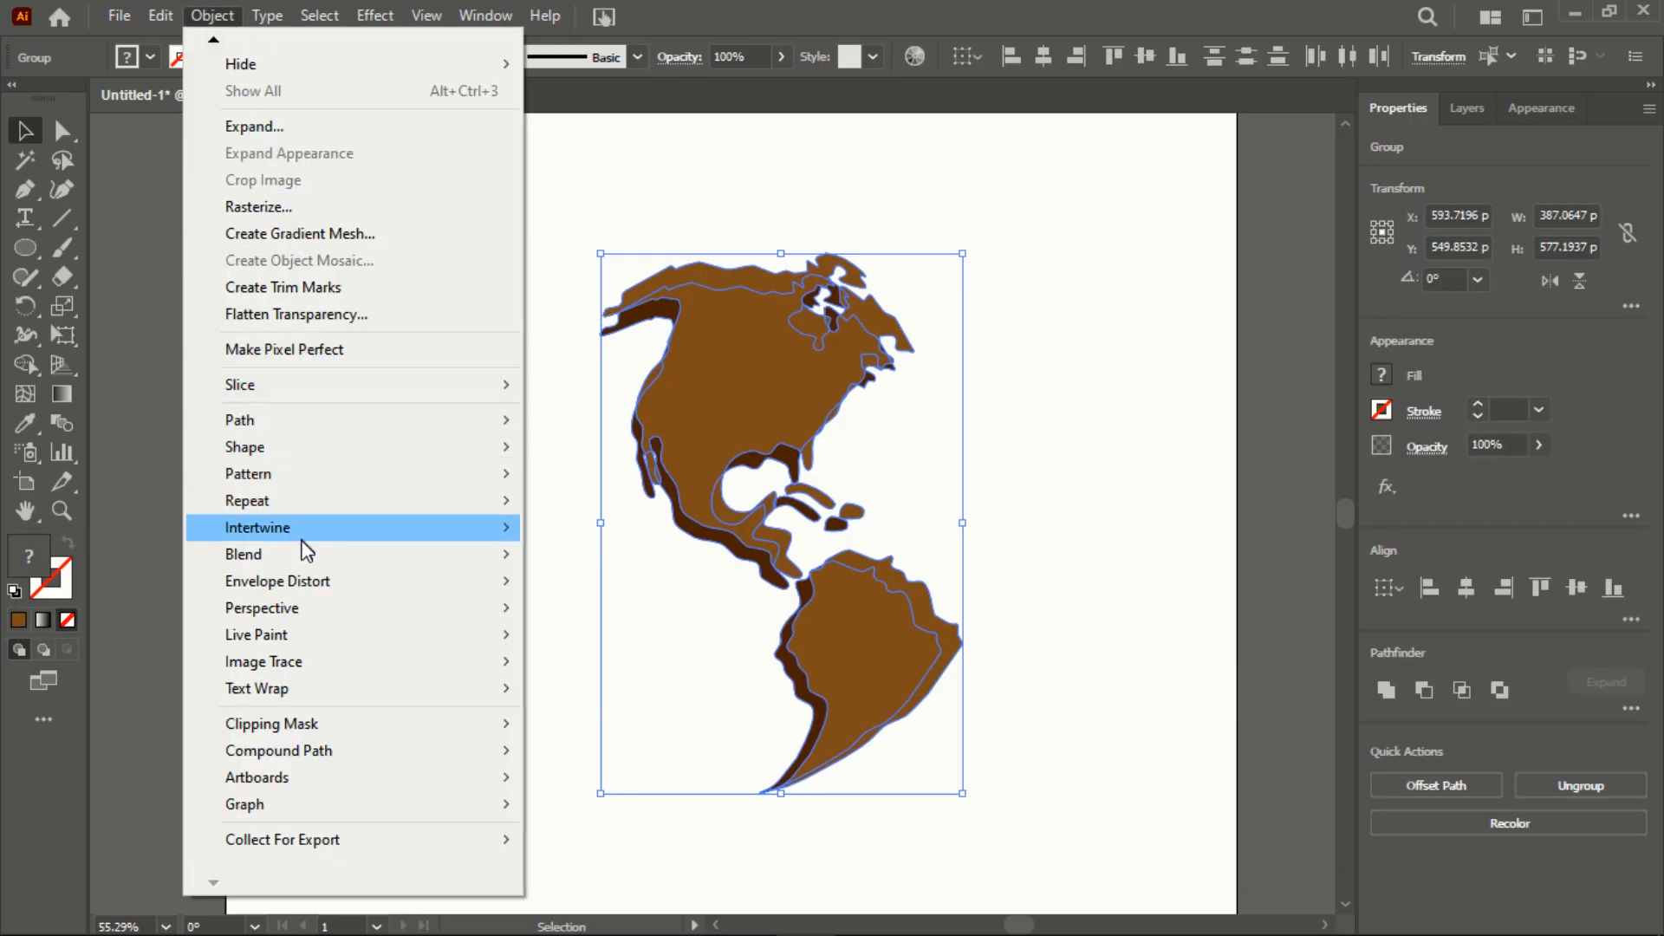
mouse_move(368, 556)
left_click(591, 616)
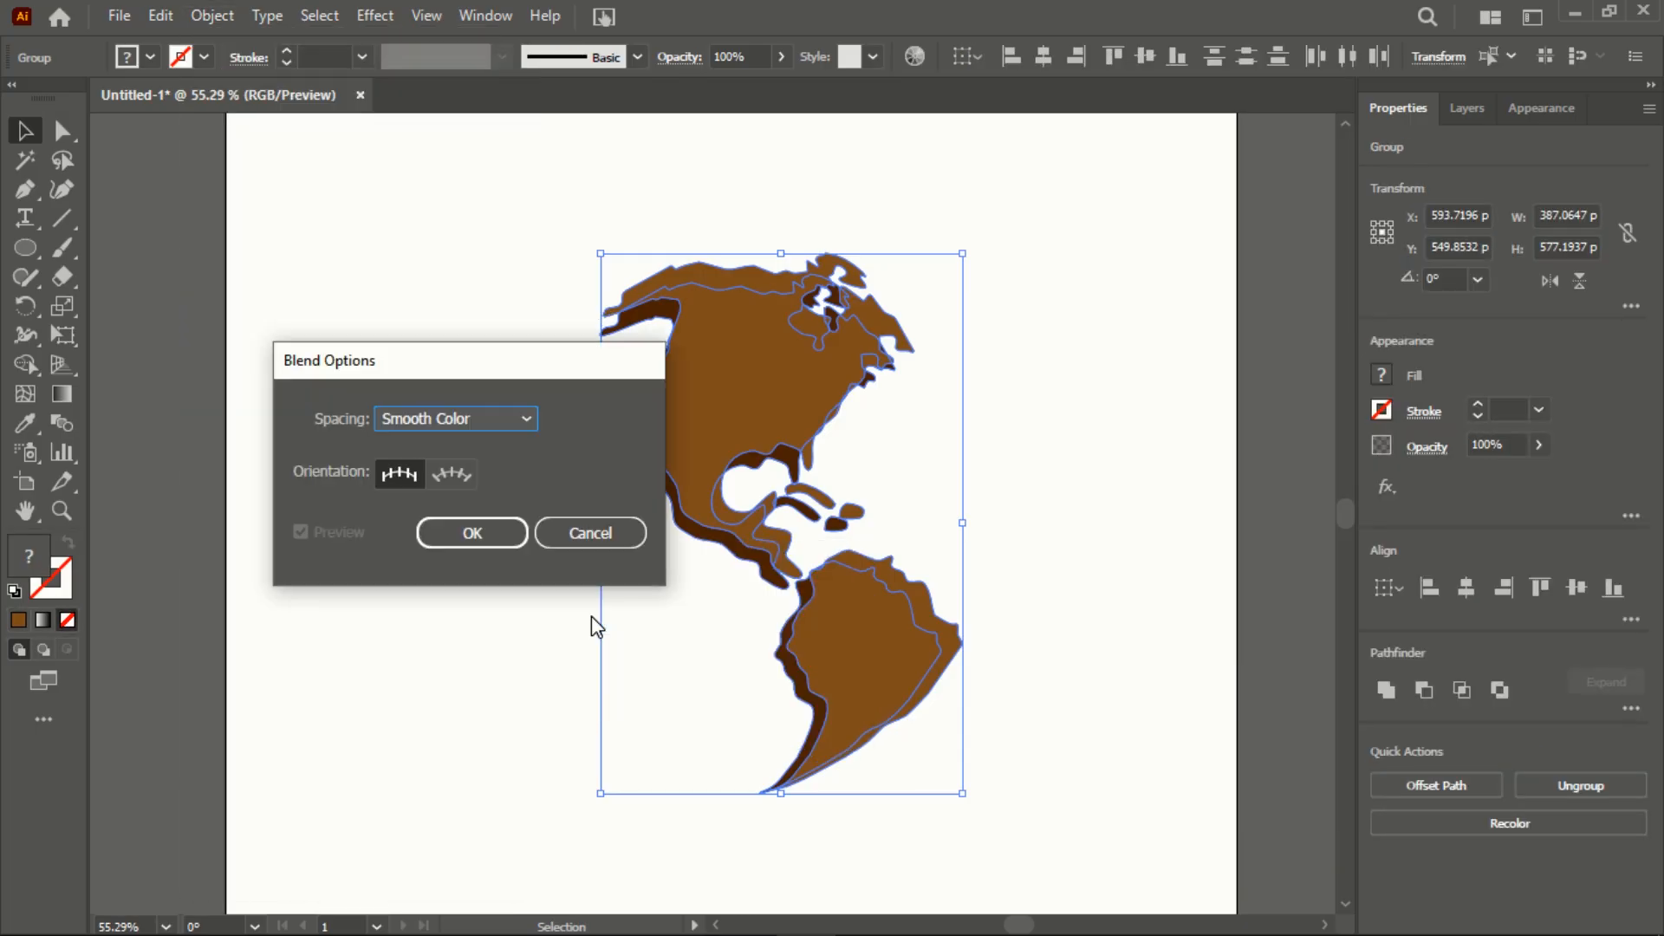
left_click(482, 423)
left_click(485, 473)
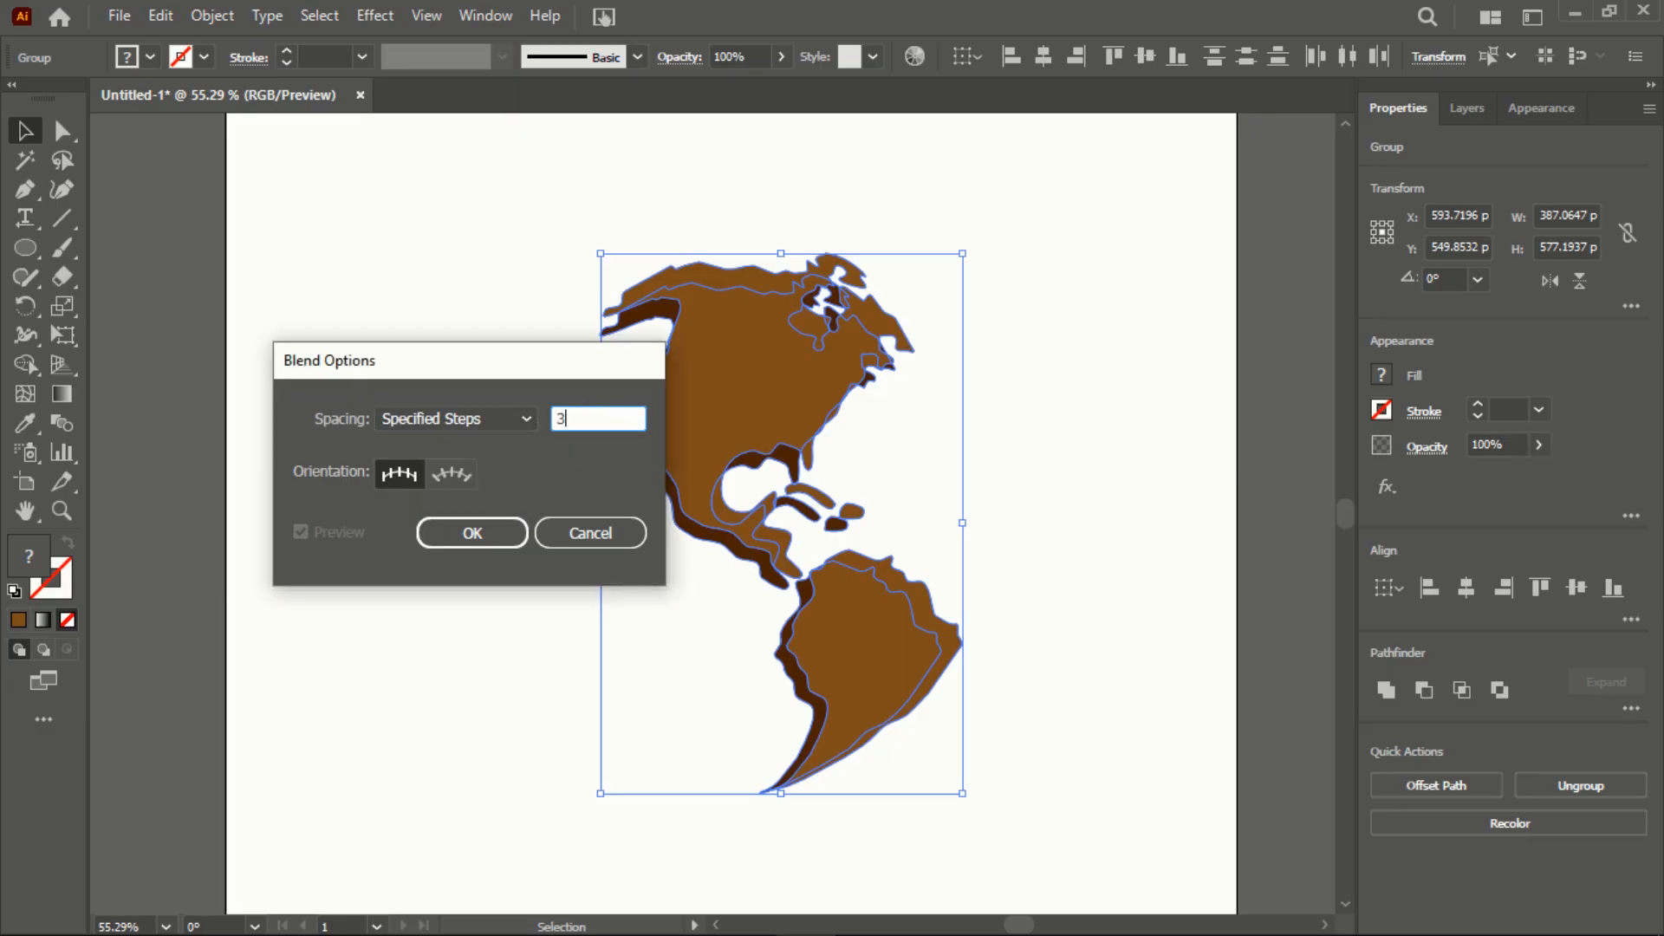
left_click(473, 531)
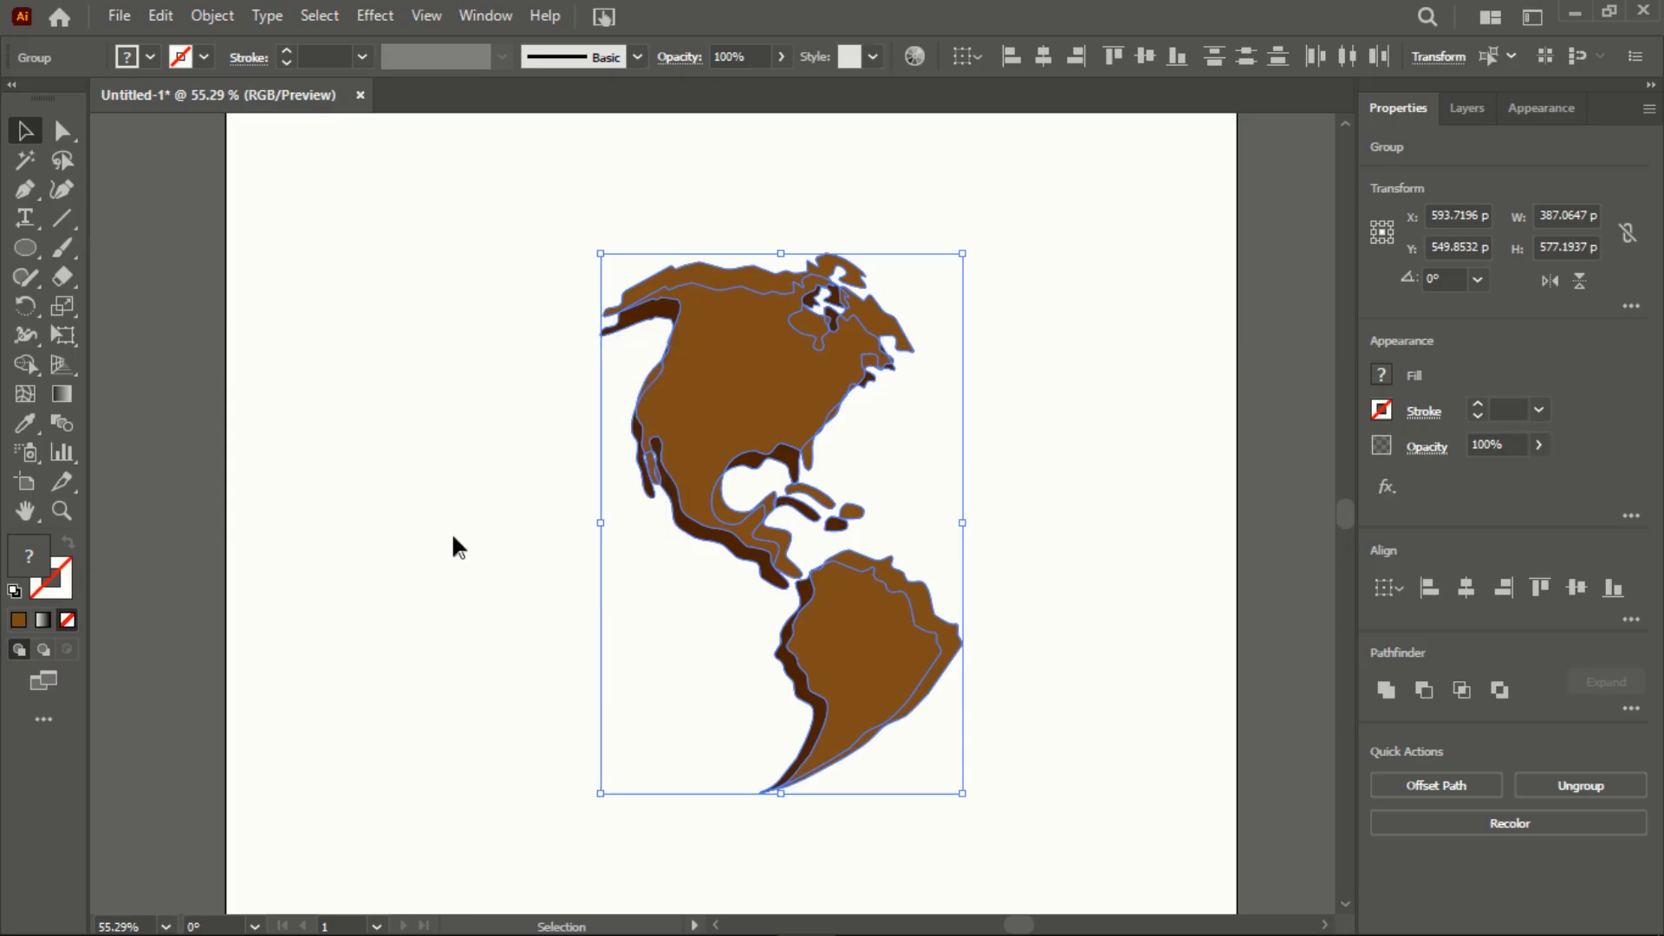
Make a blend between the dark original and the lighter brown copy, and keep the blend selected
left_click(214, 17)
mouse_move(513, 560)
left_click(564, 555)
left_click(1017, 490)
left_click(702, 425)
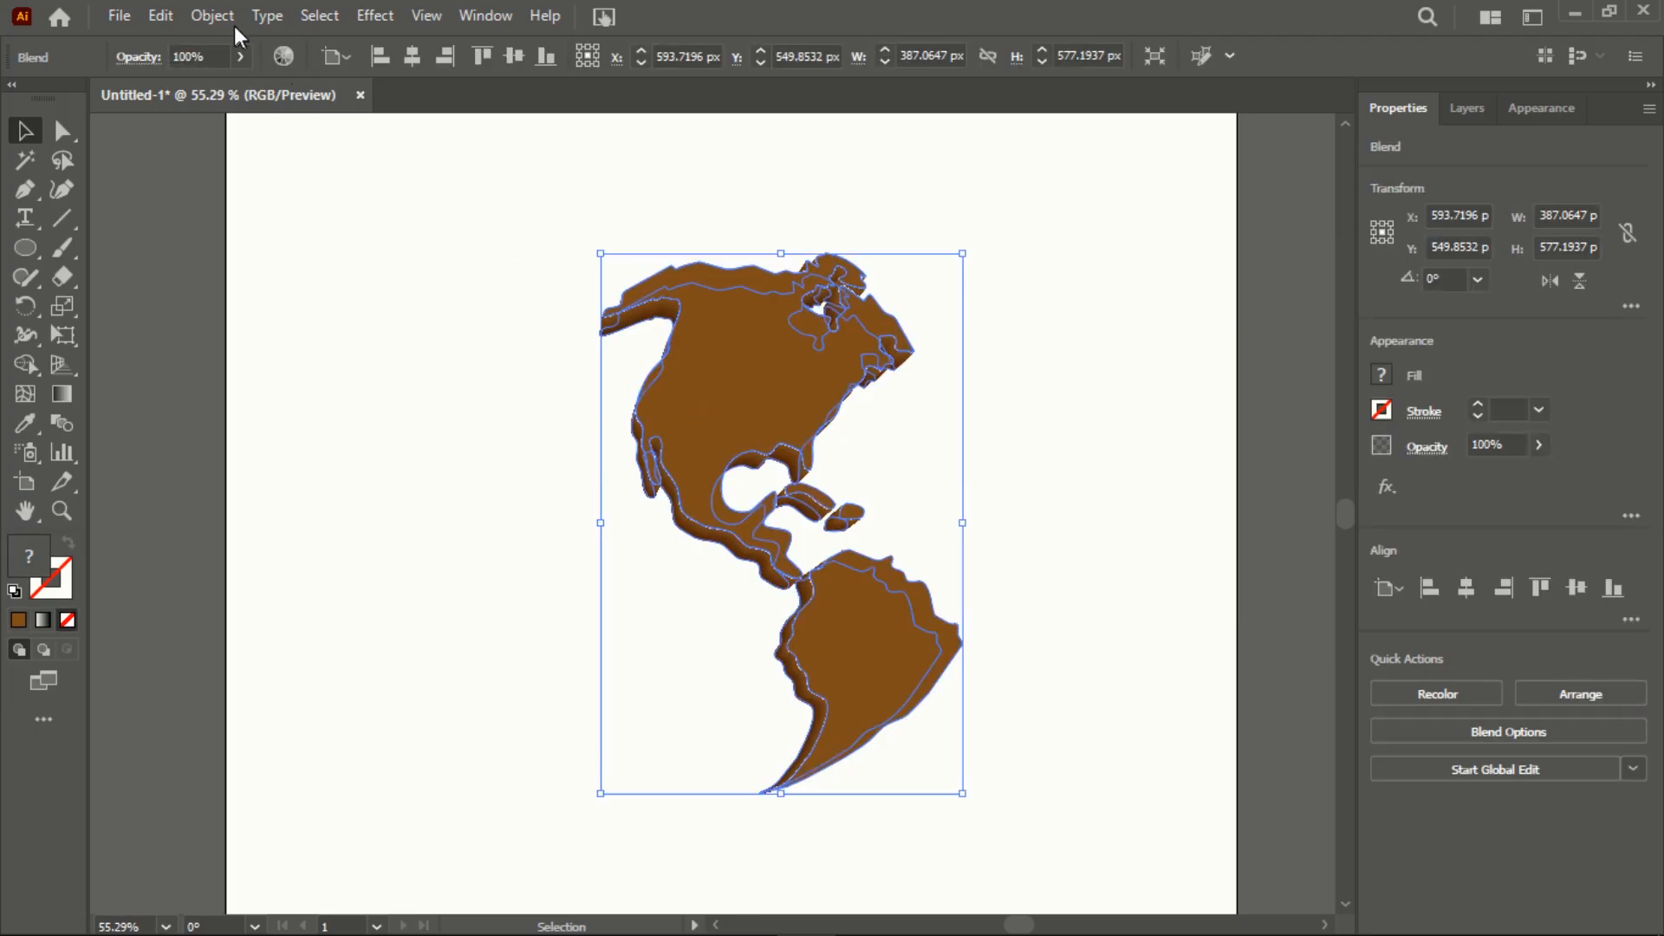
left_click(228, 20)
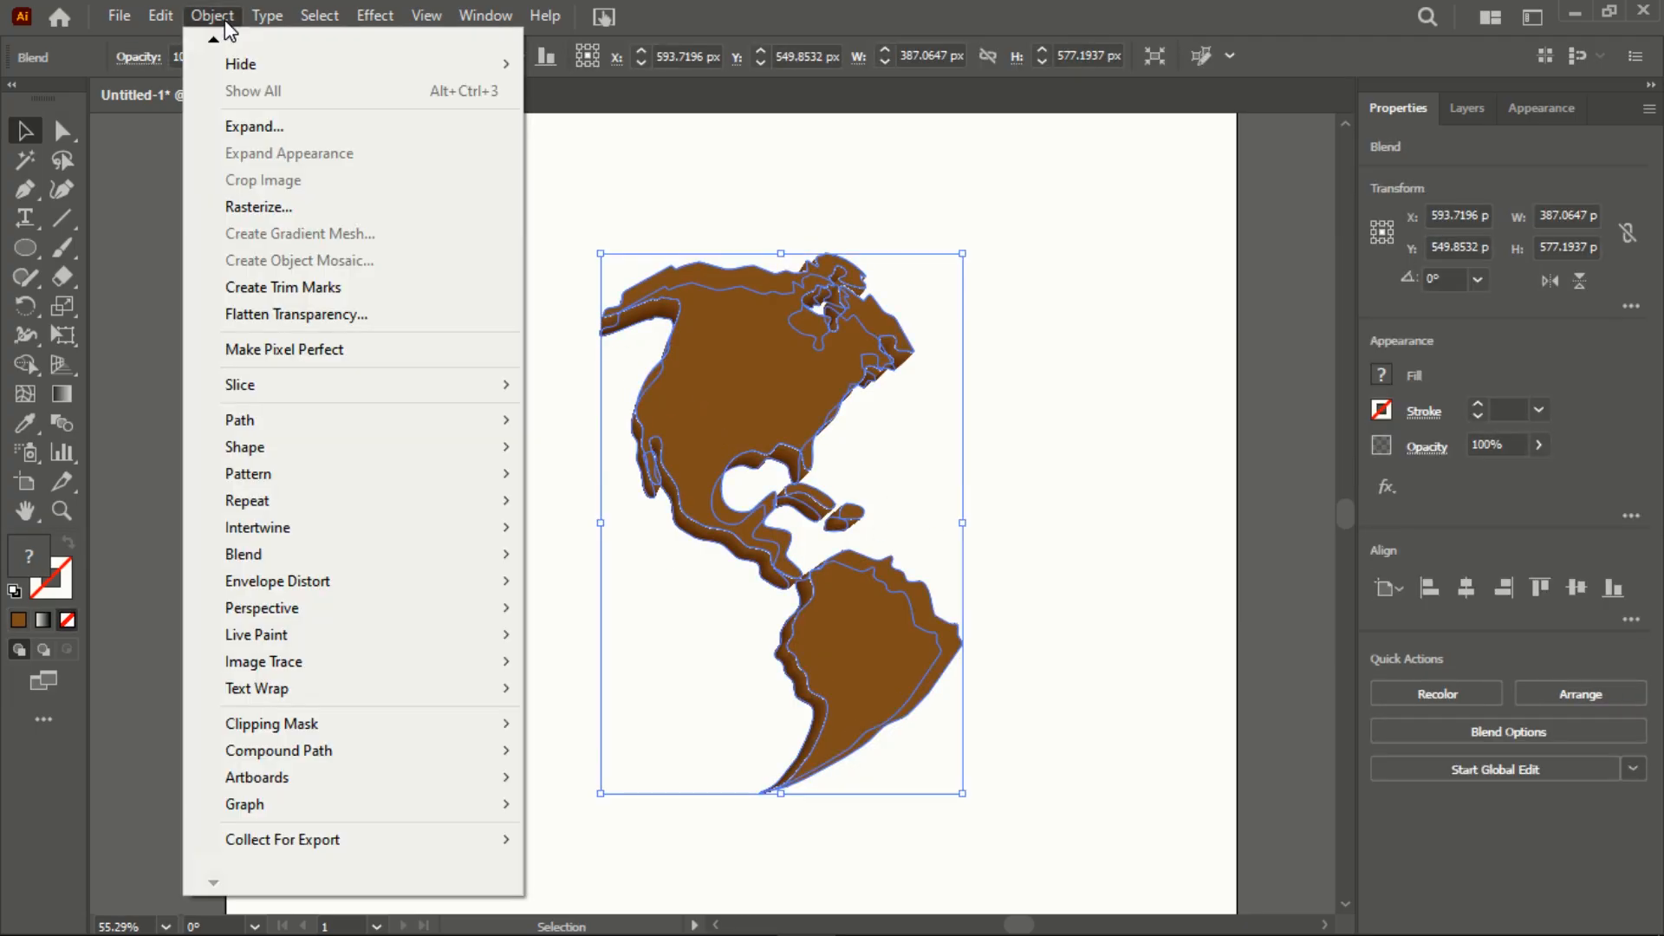
left_click(718, 211)
left_click(756, 403)
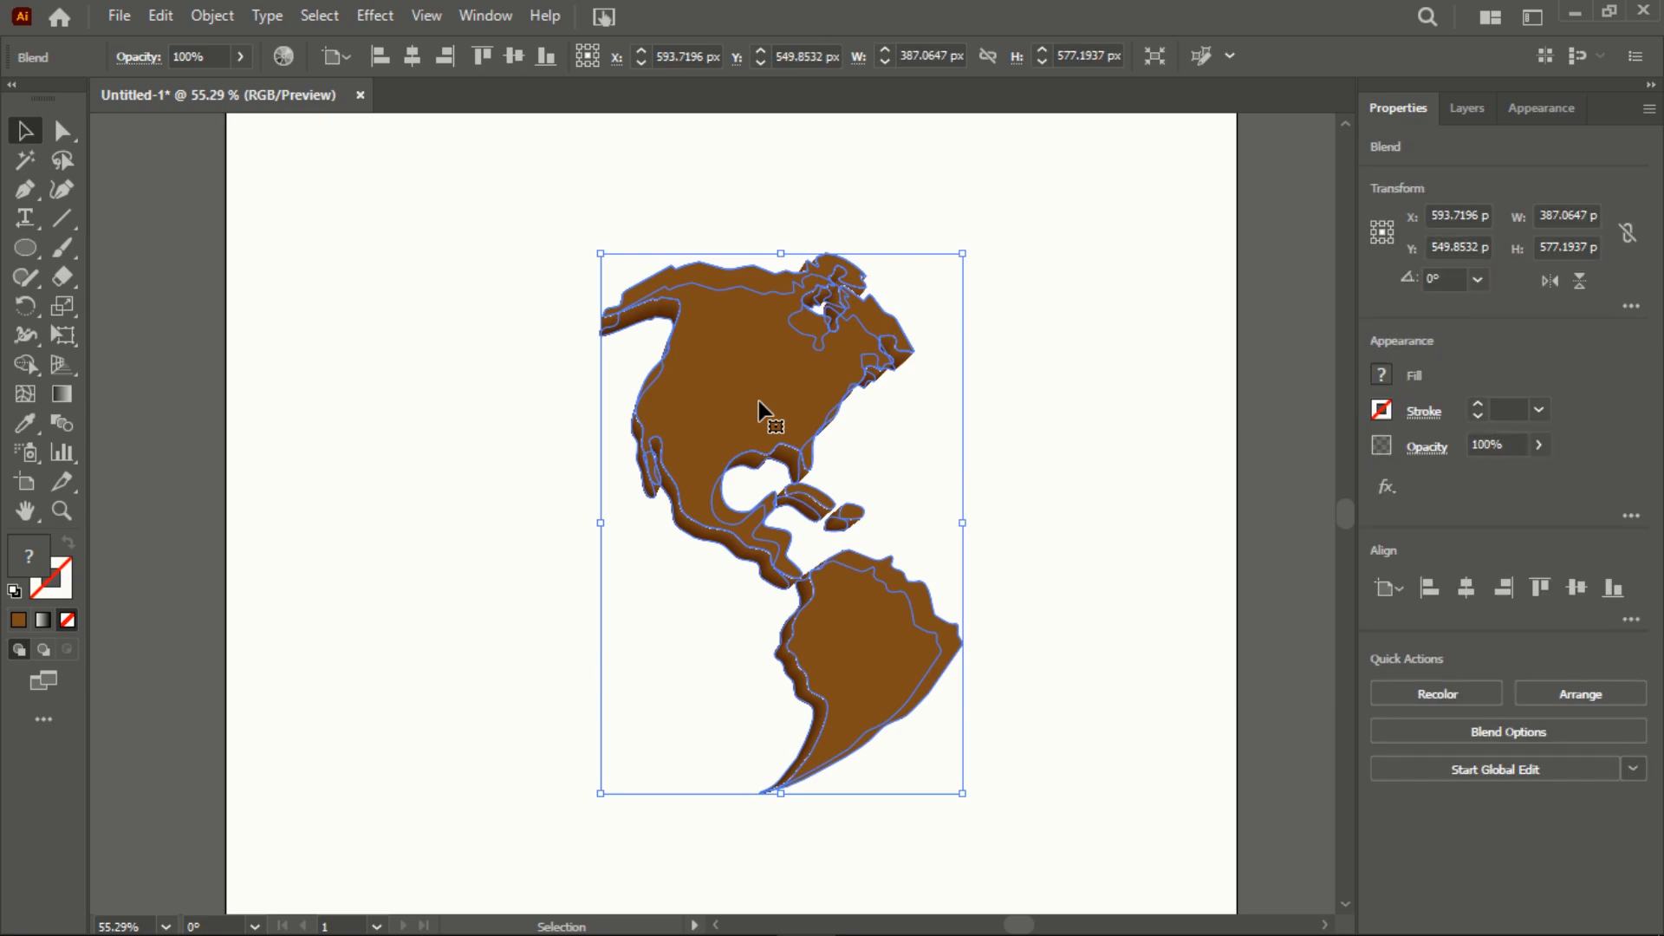
Target the front Americas group inside the blend, fill it with the next lighter brown swatch, and deselect it
left_click(1482, 109)
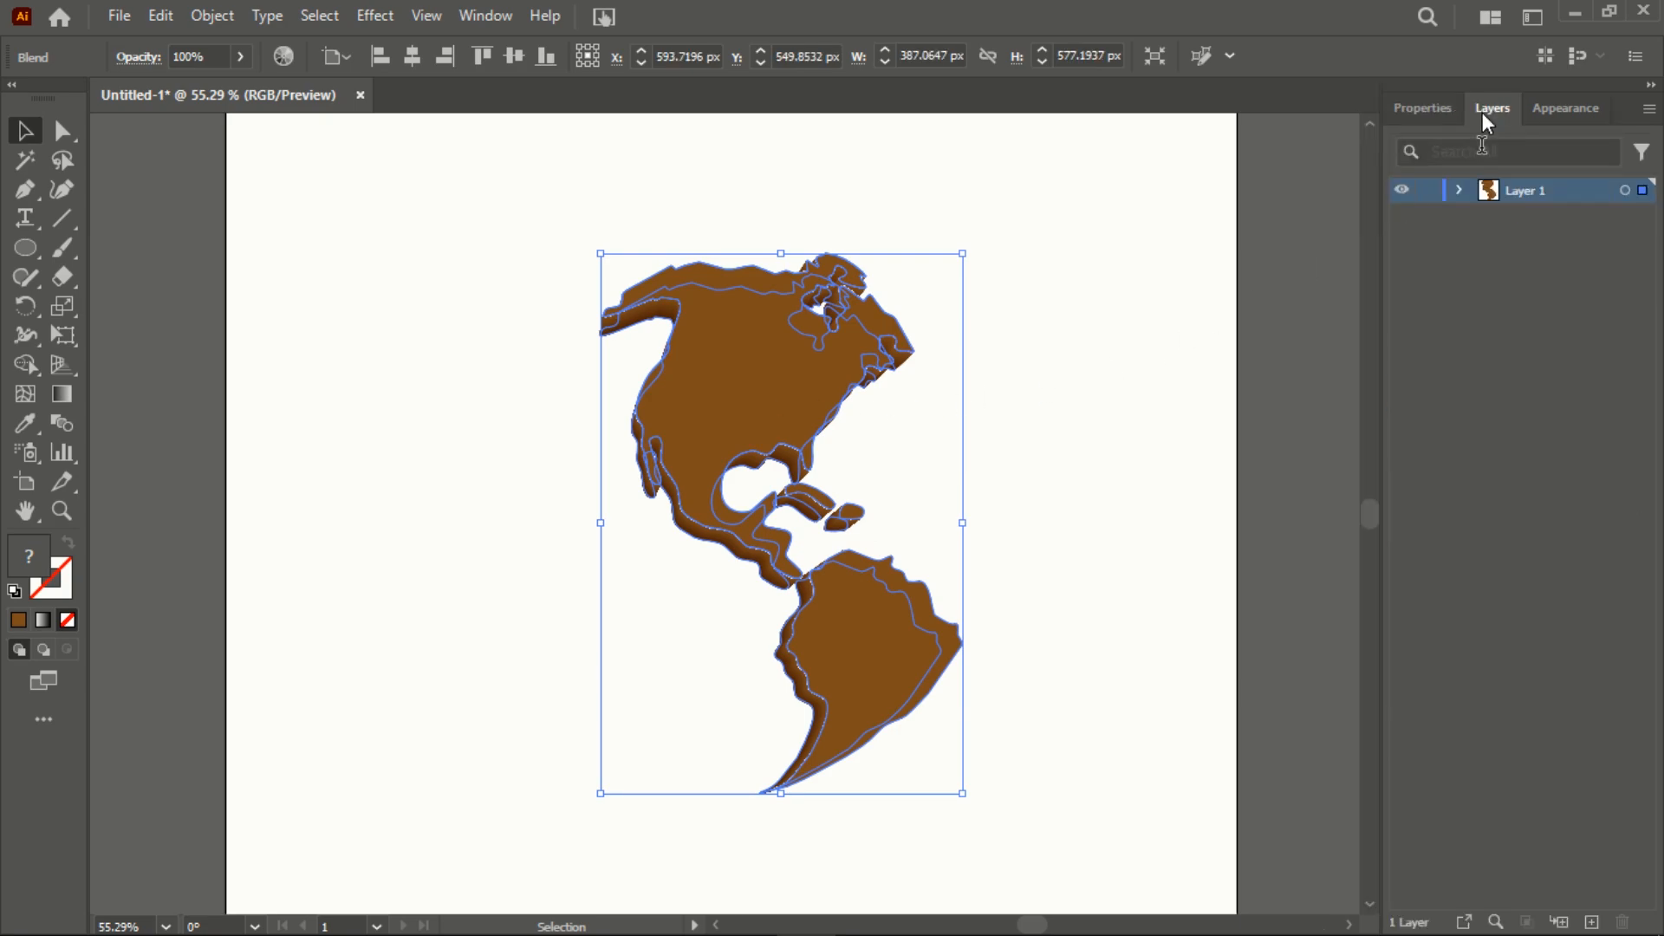
left_click(1462, 190)
left_click(1487, 215)
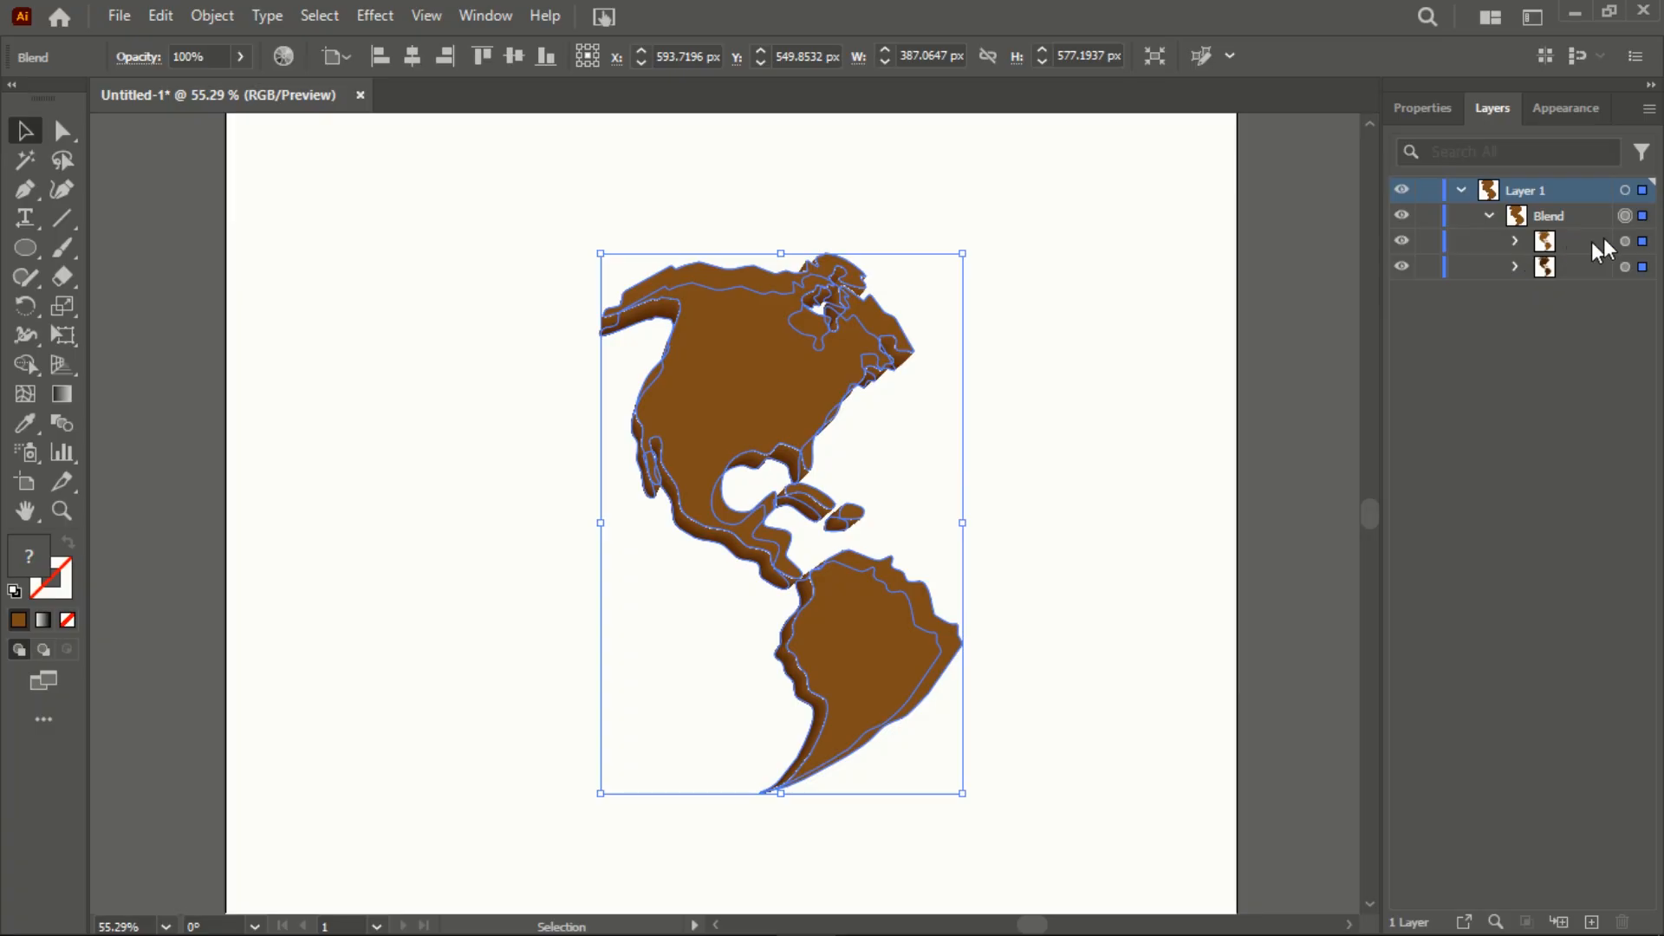
left_click(1627, 242)
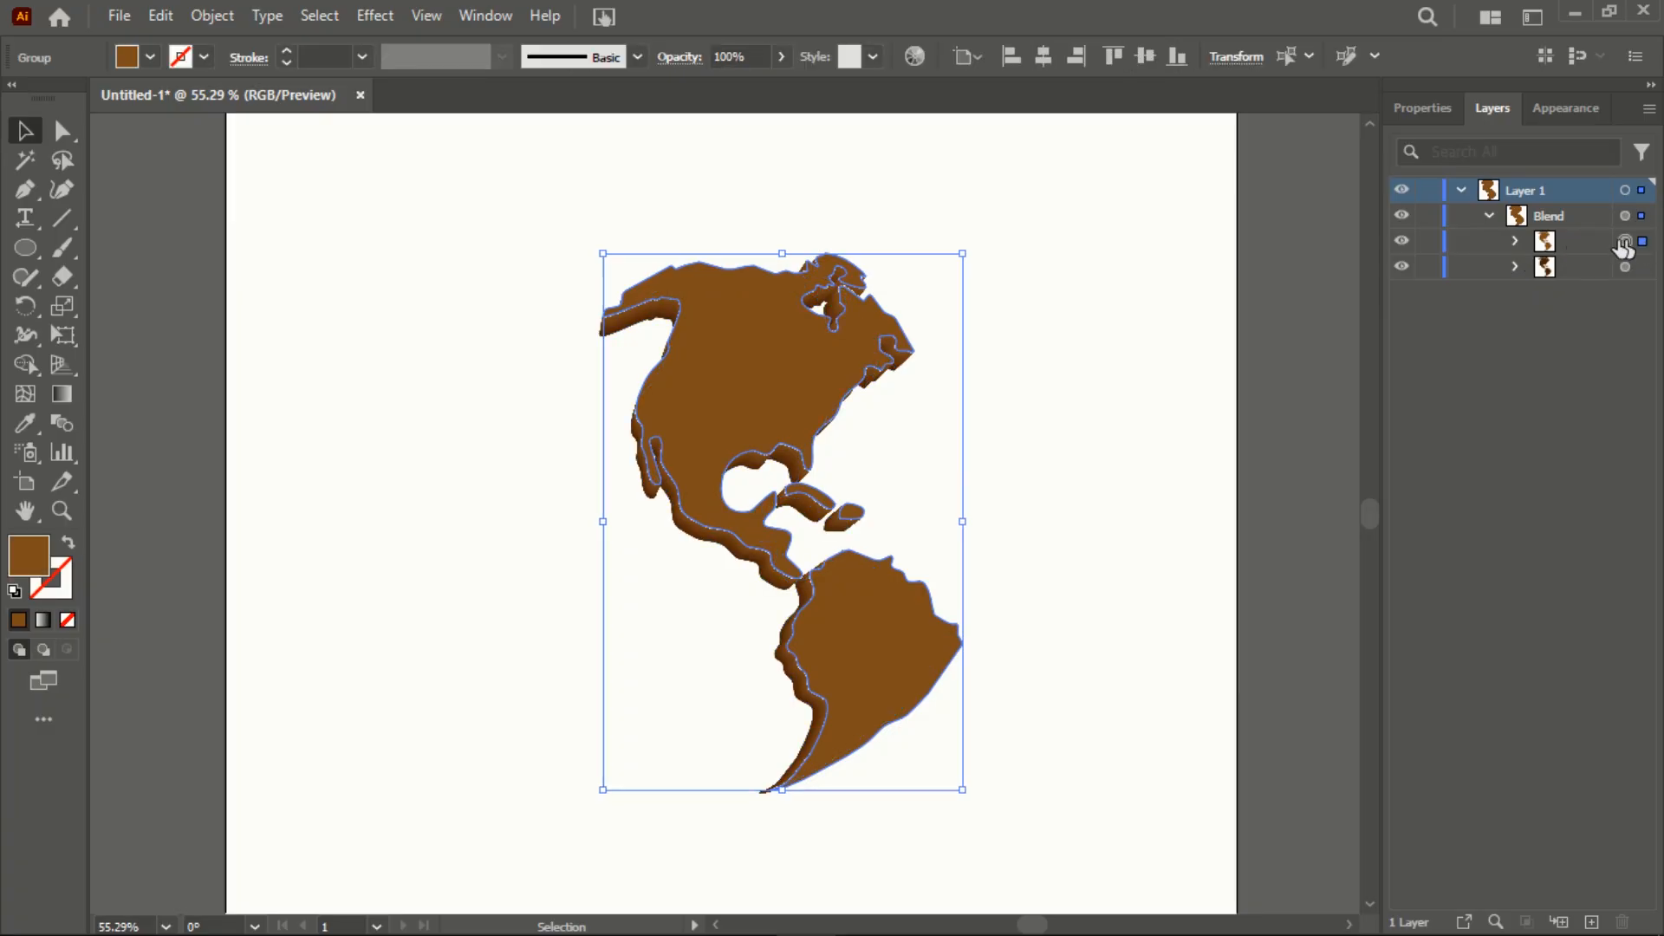
left_click(151, 57)
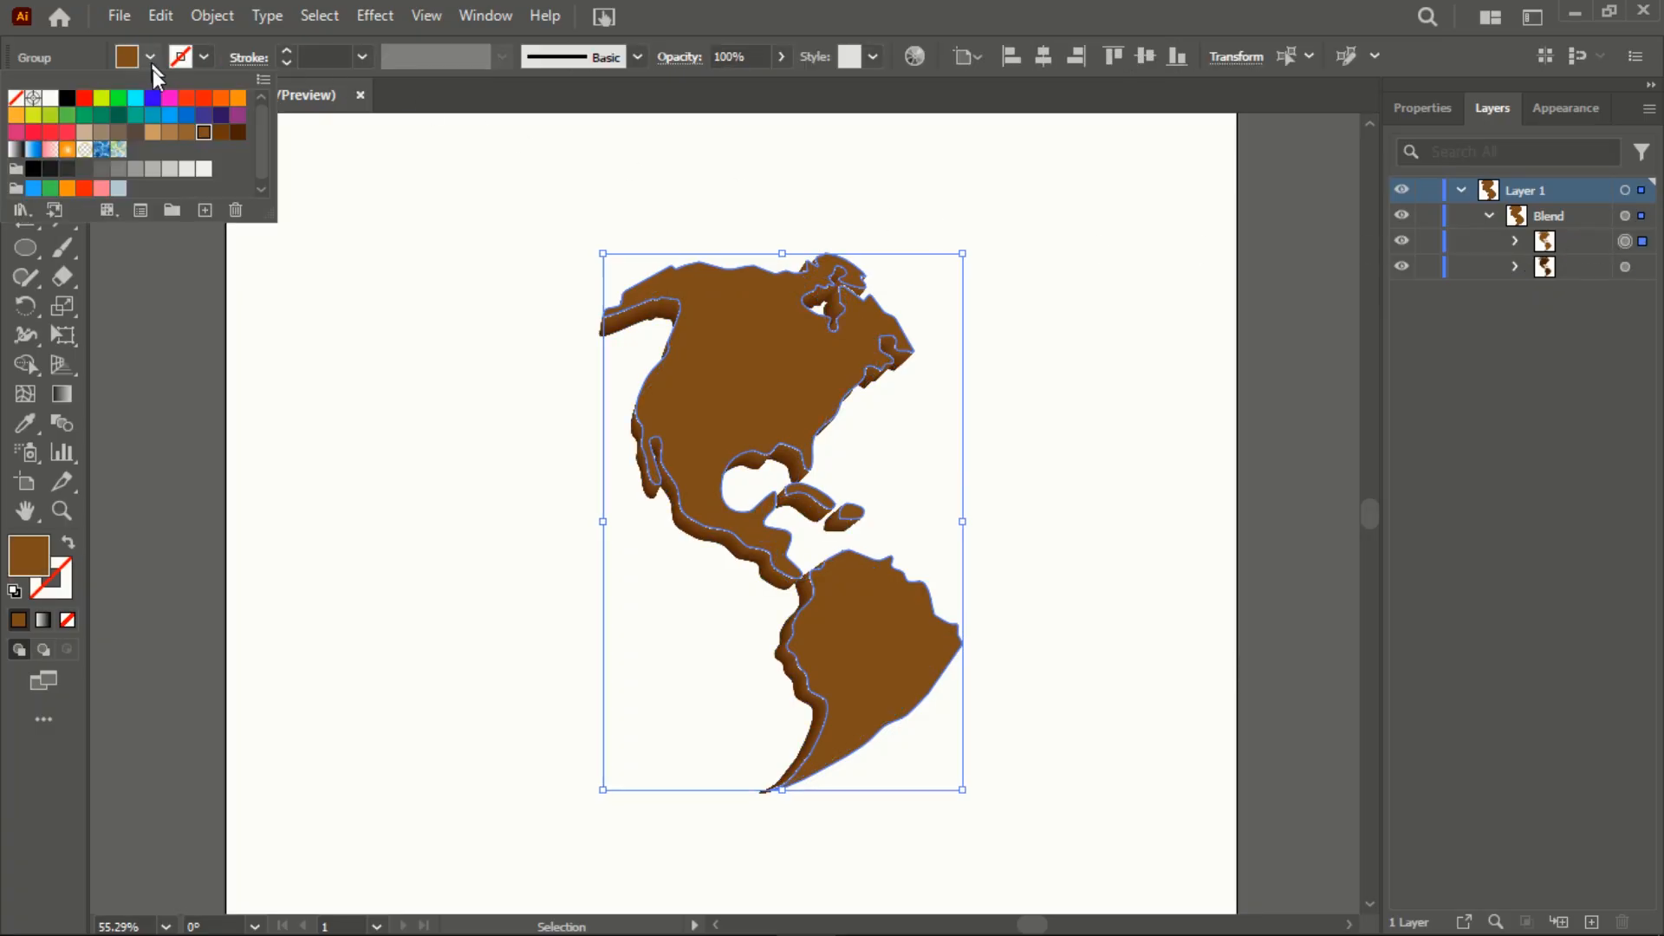
left_click(186, 132)
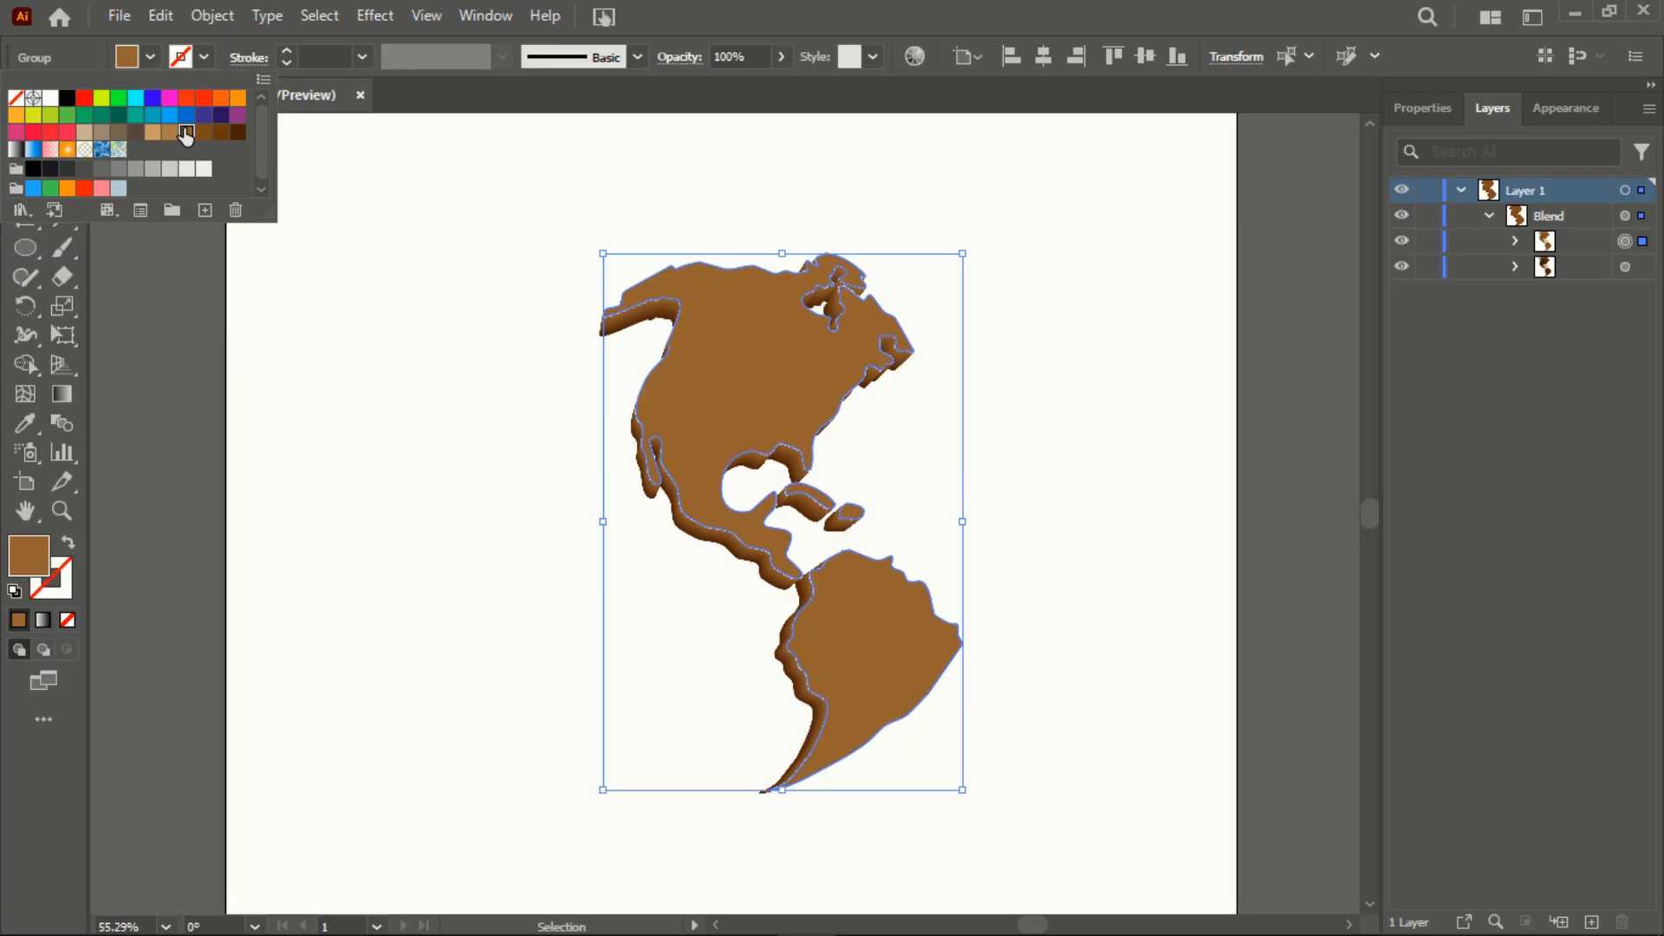
left_click(1167, 217)
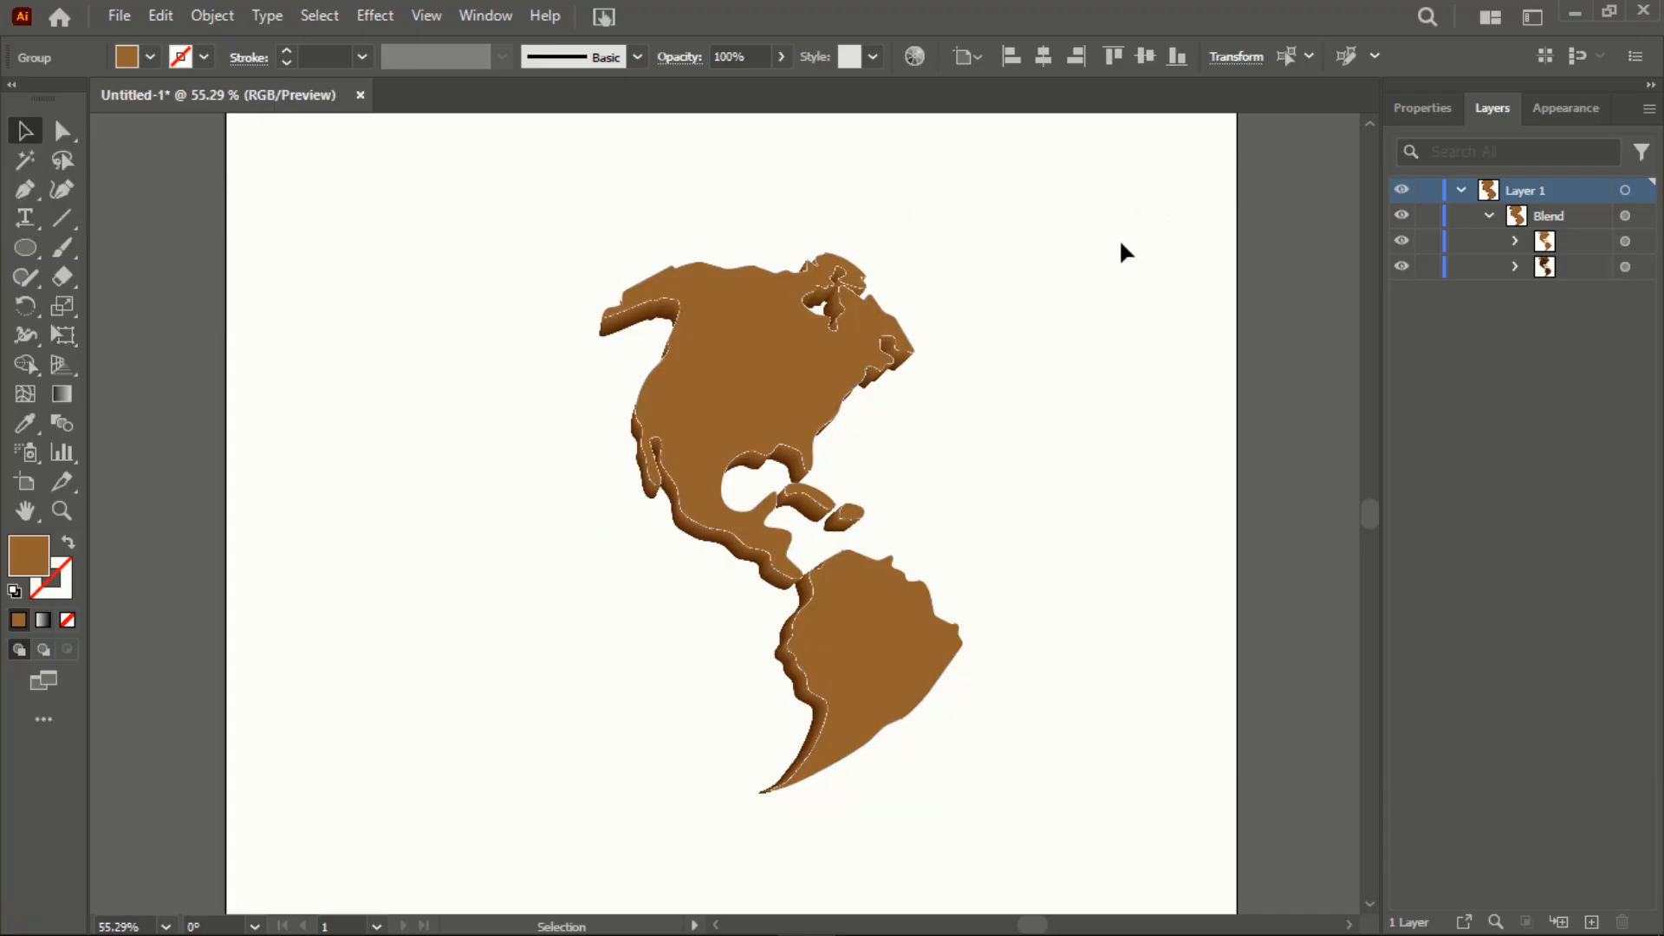
Select the whole blend and expand it with both Object and Fill included
left_click_drag(554, 238, 977, 784)
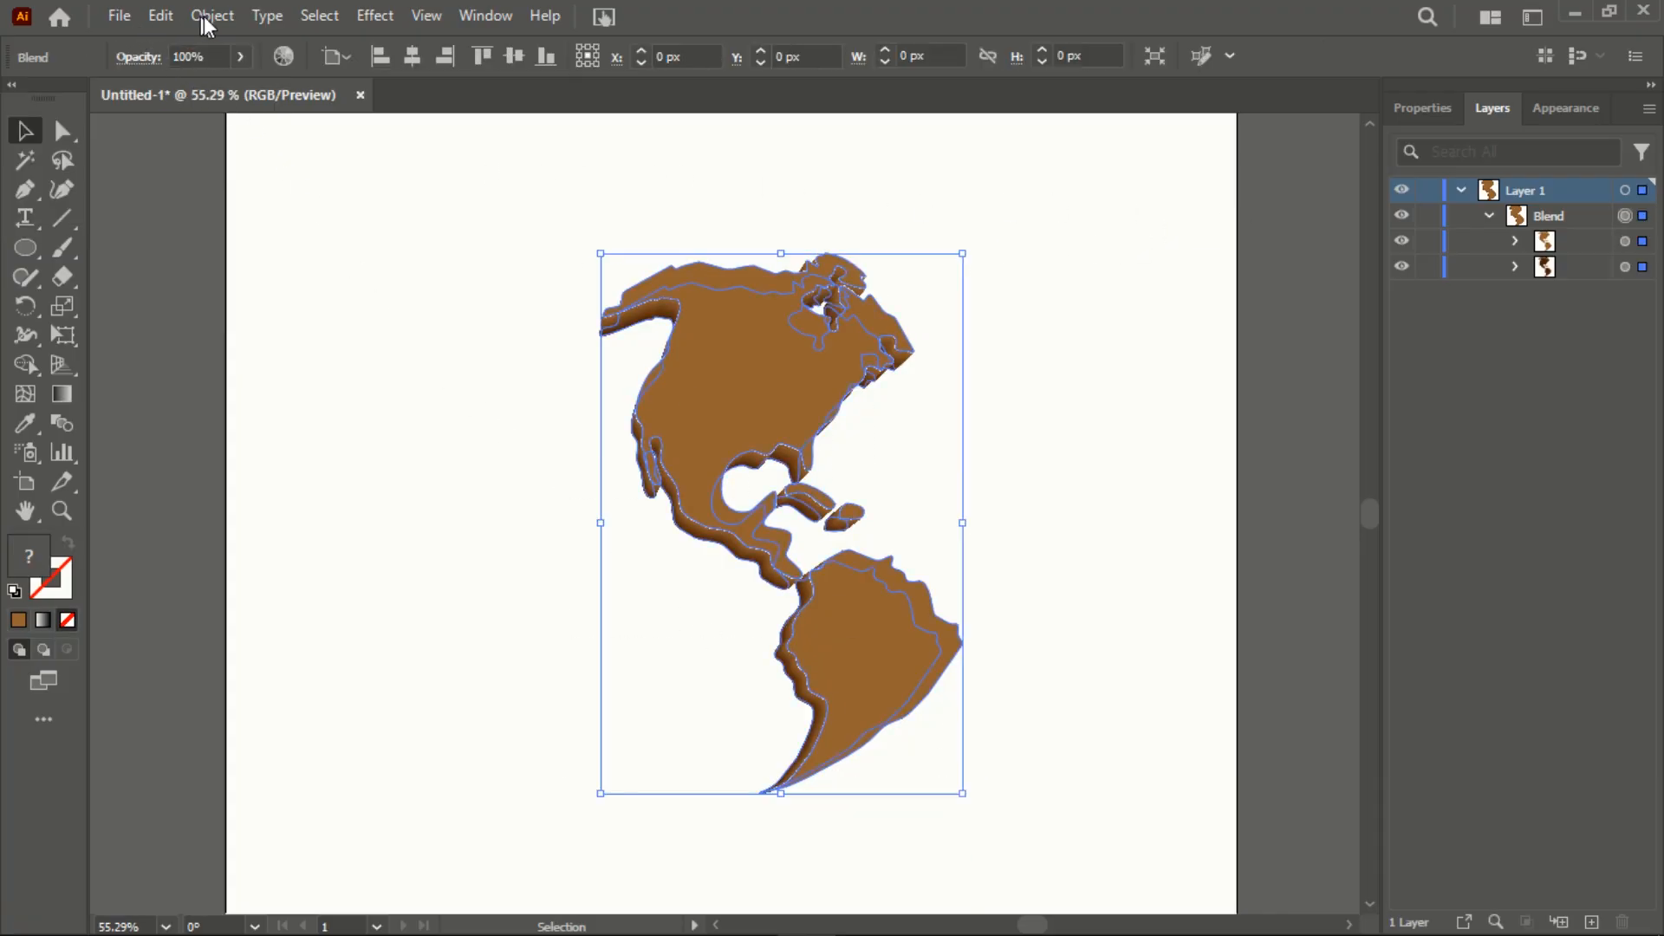
left_click(209, 14)
left_click(234, 126)
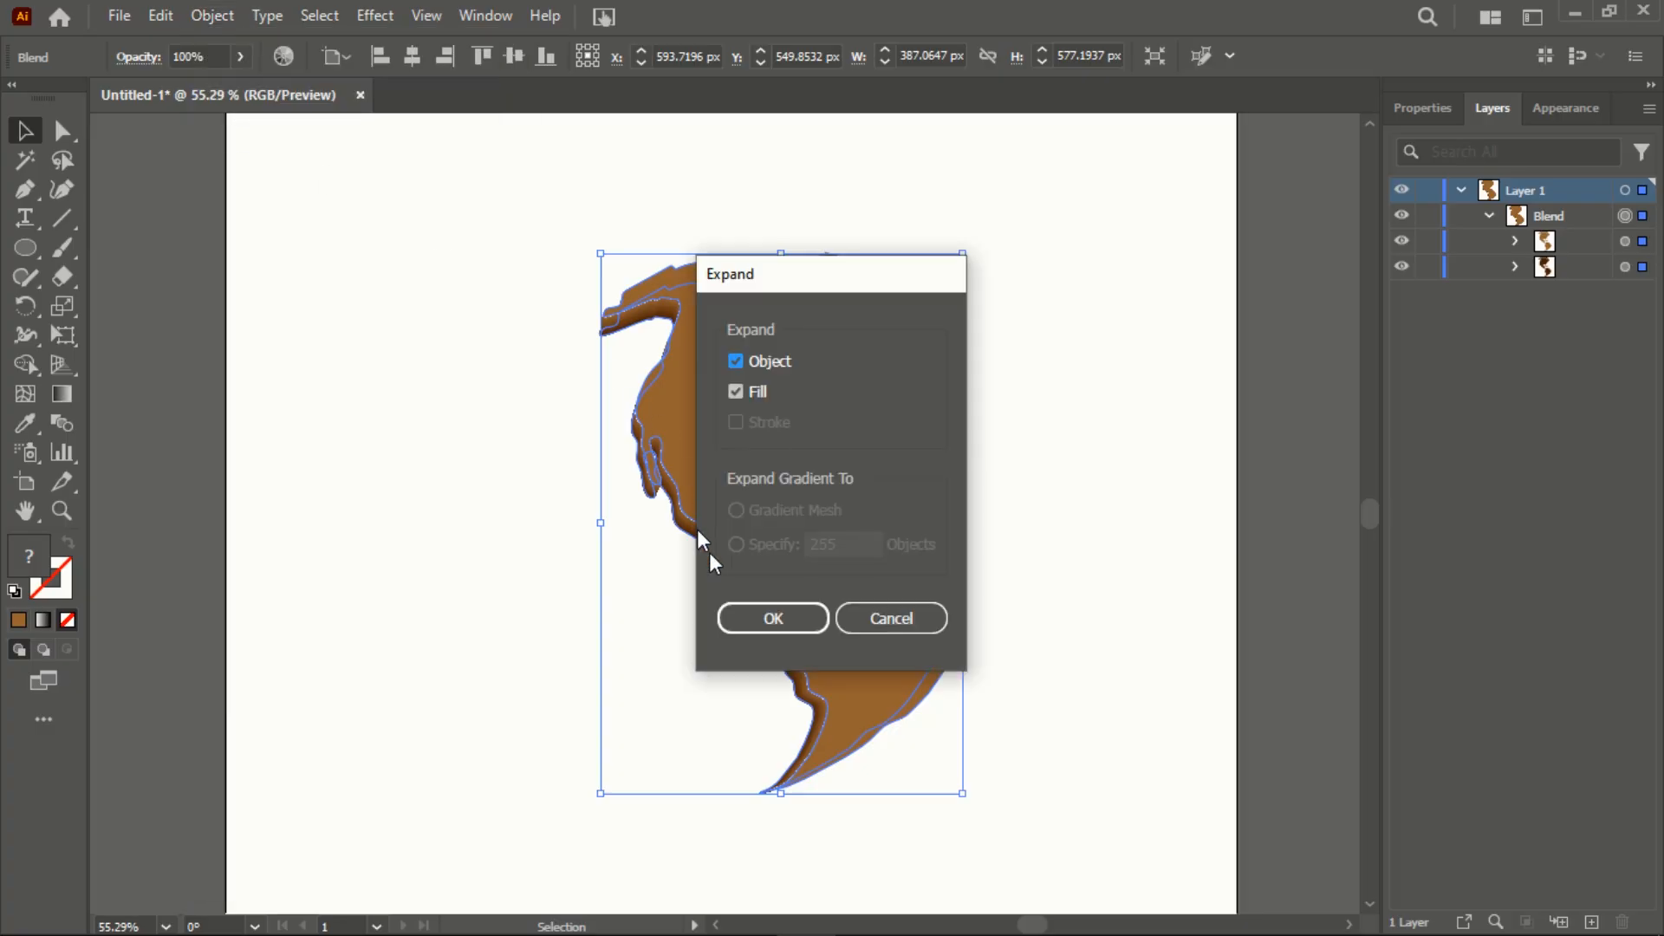
left_click(742, 617)
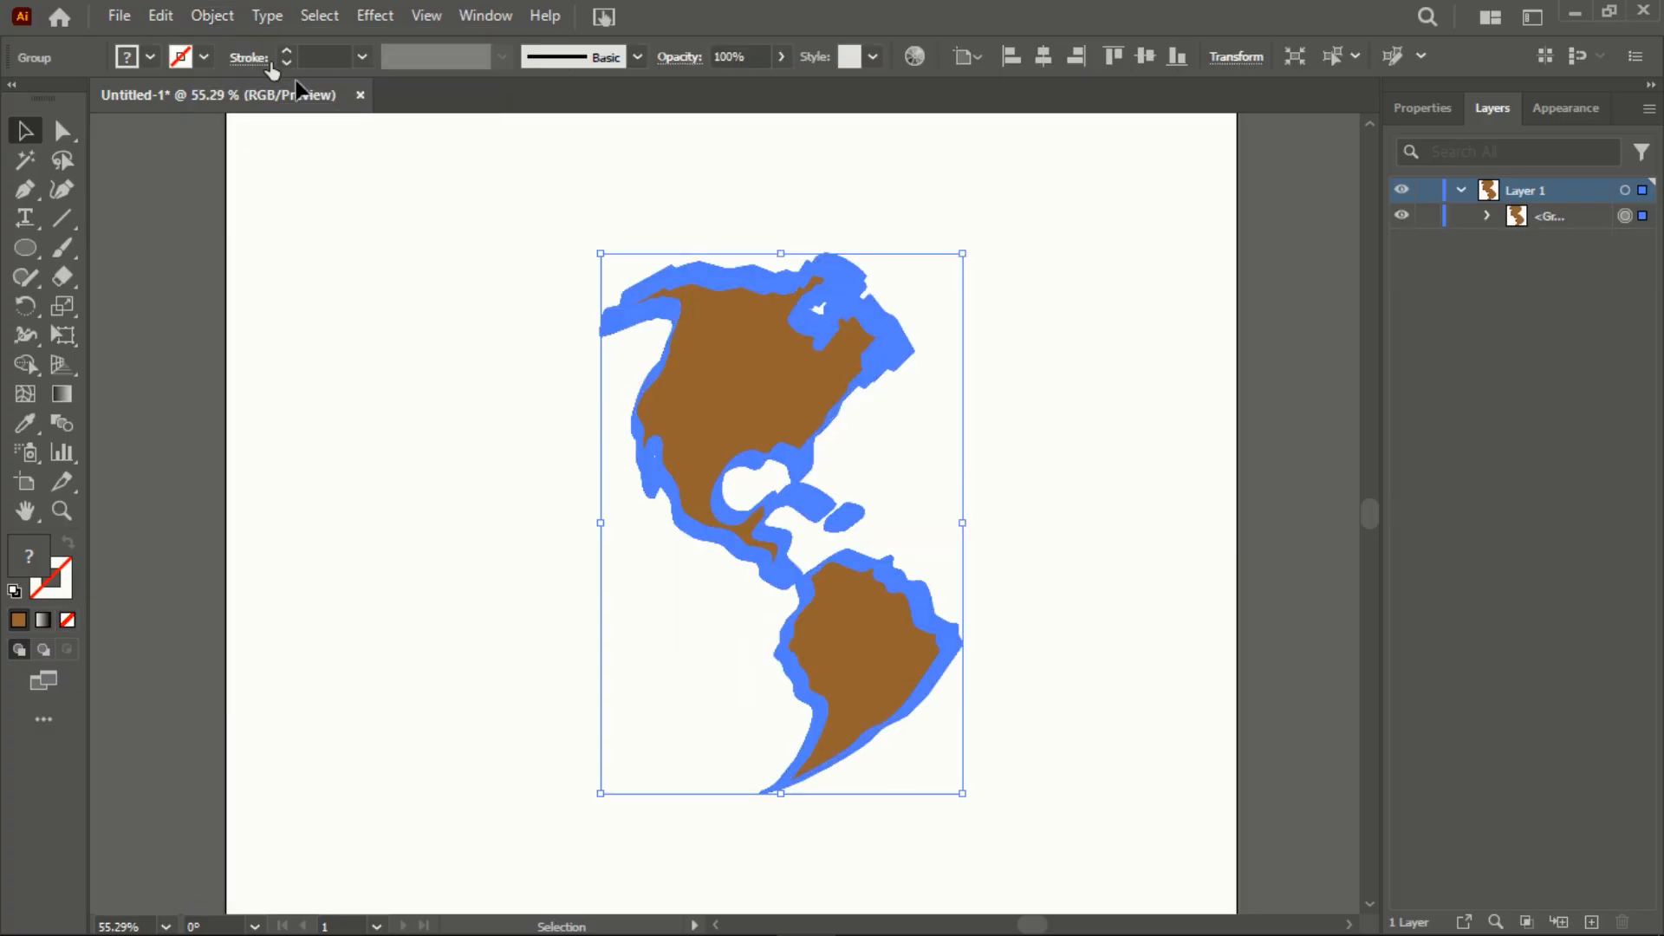
Ungroup the expanded blend into separate Americas shapes and clear the selection
left_click(213, 16)
mouse_move(213, 42)
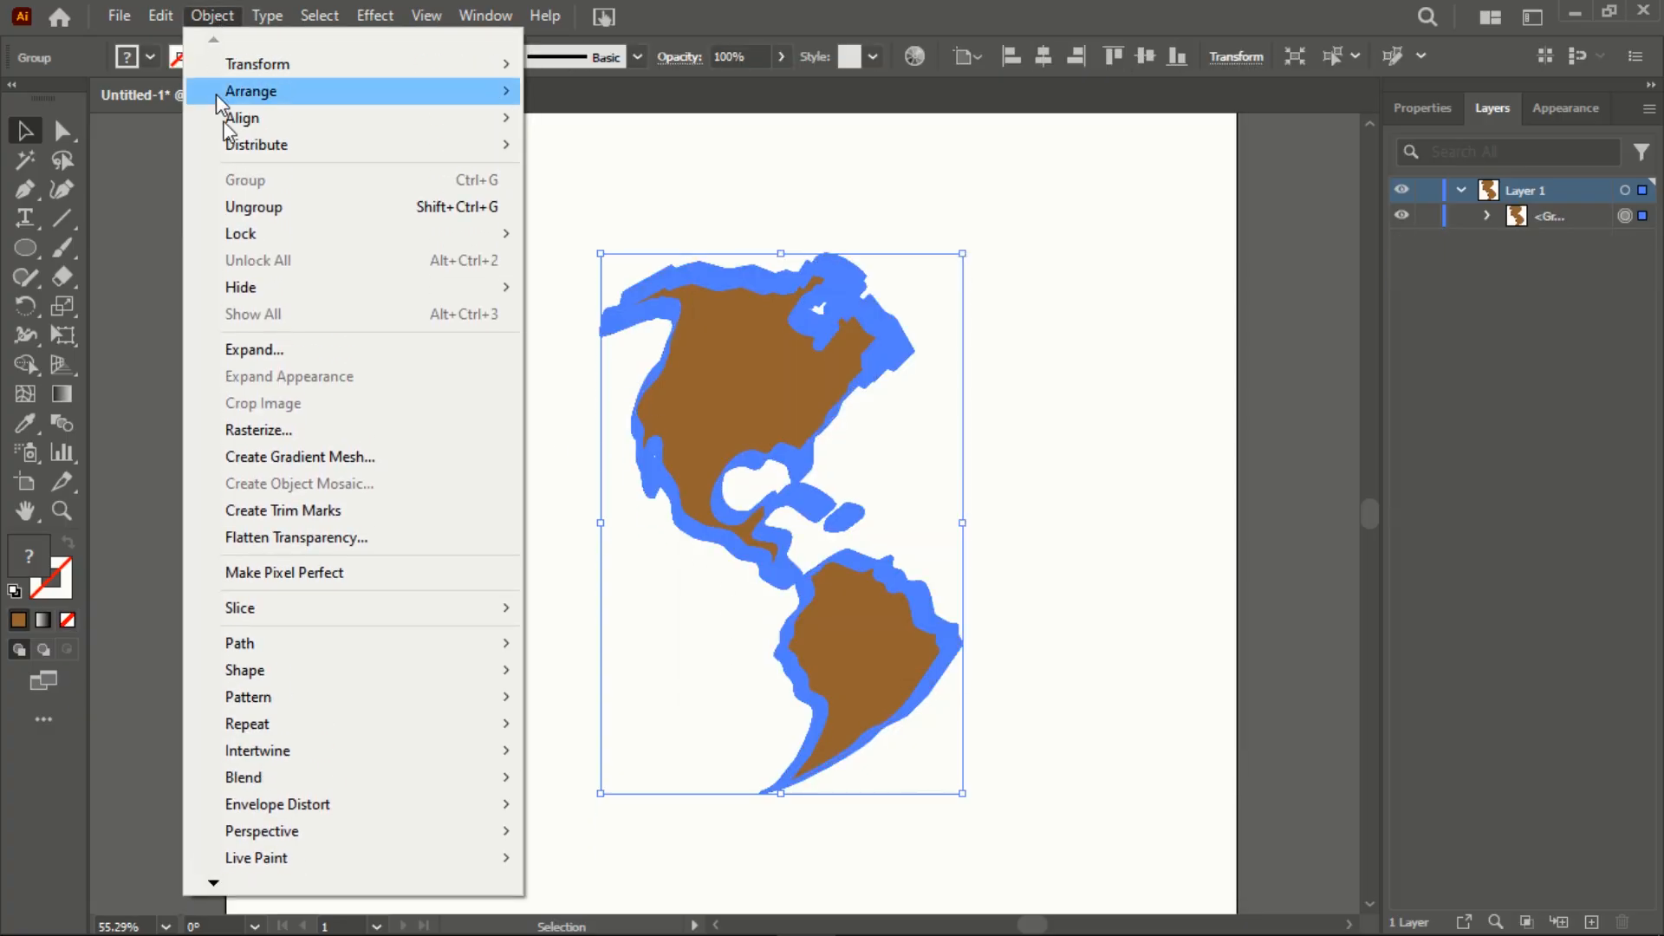
left_click(268, 208)
left_click(1120, 232)
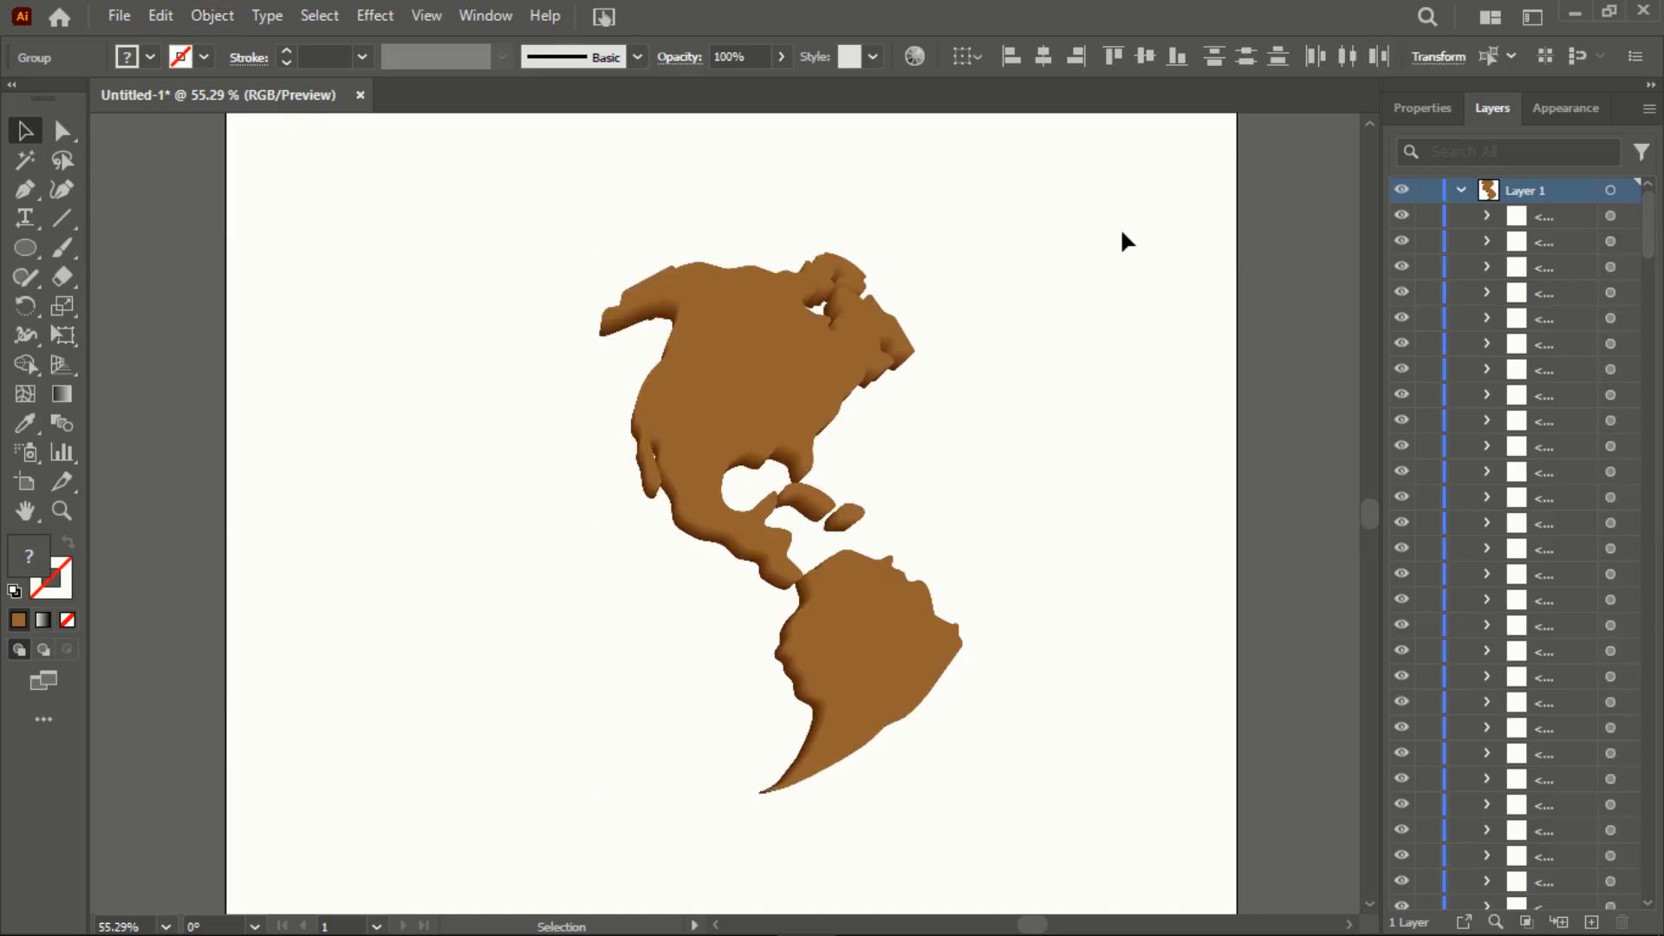
Try yellow-green on the topmost Americas shape, then settle on an orange fill
left_click(808, 377)
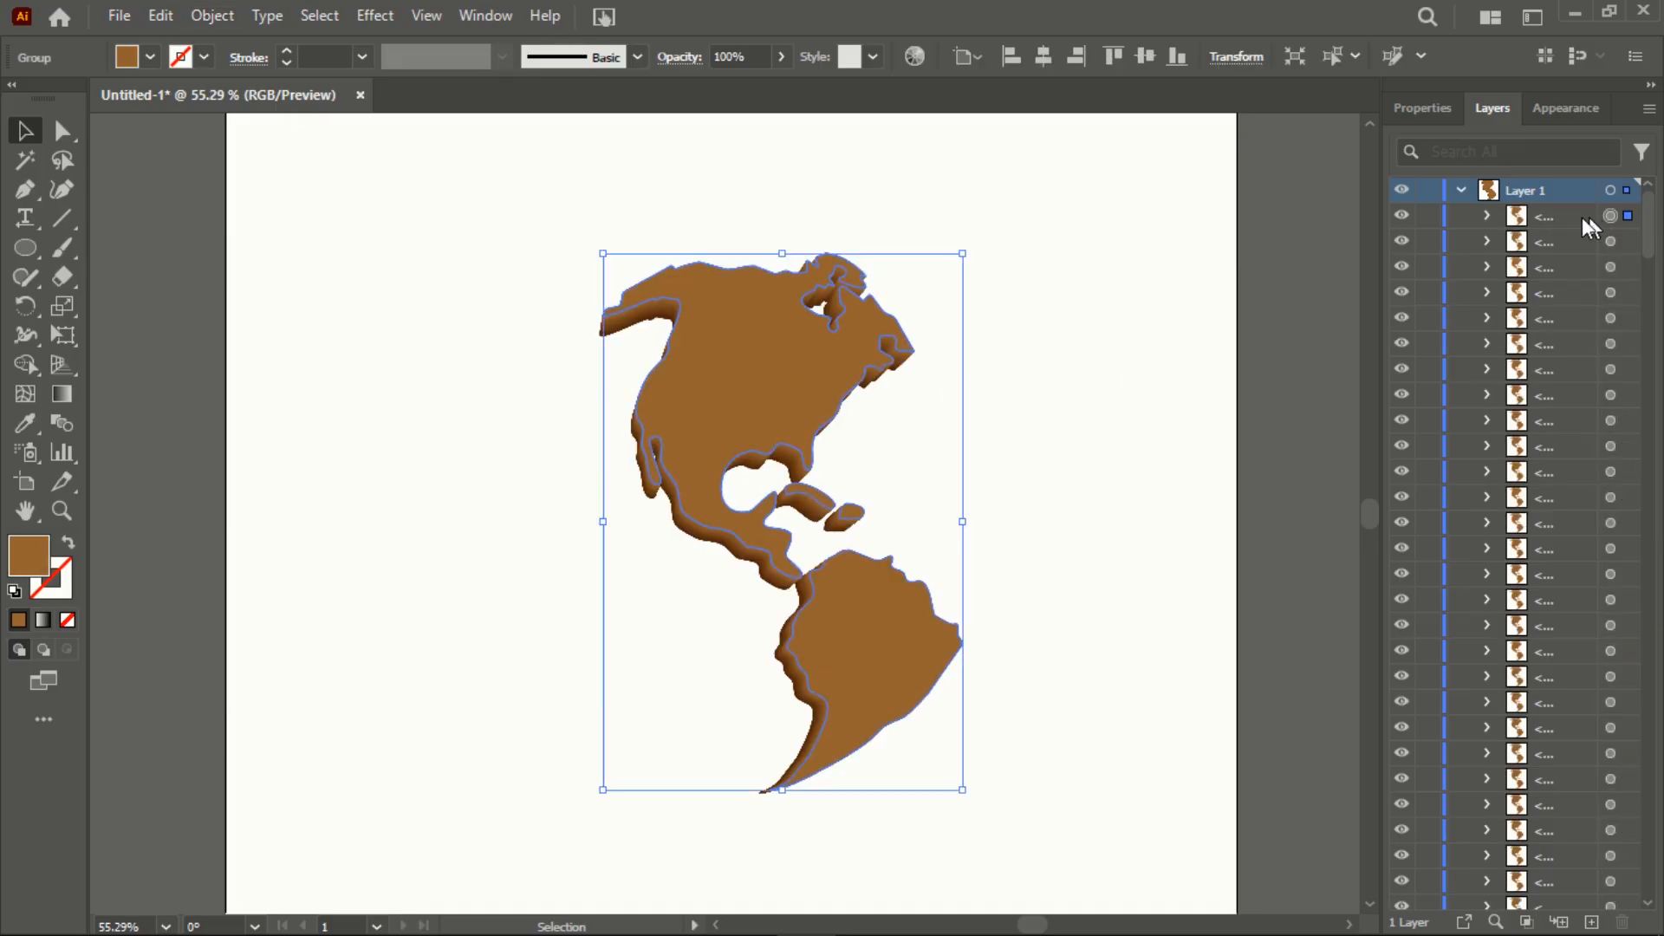
left_click(152, 57)
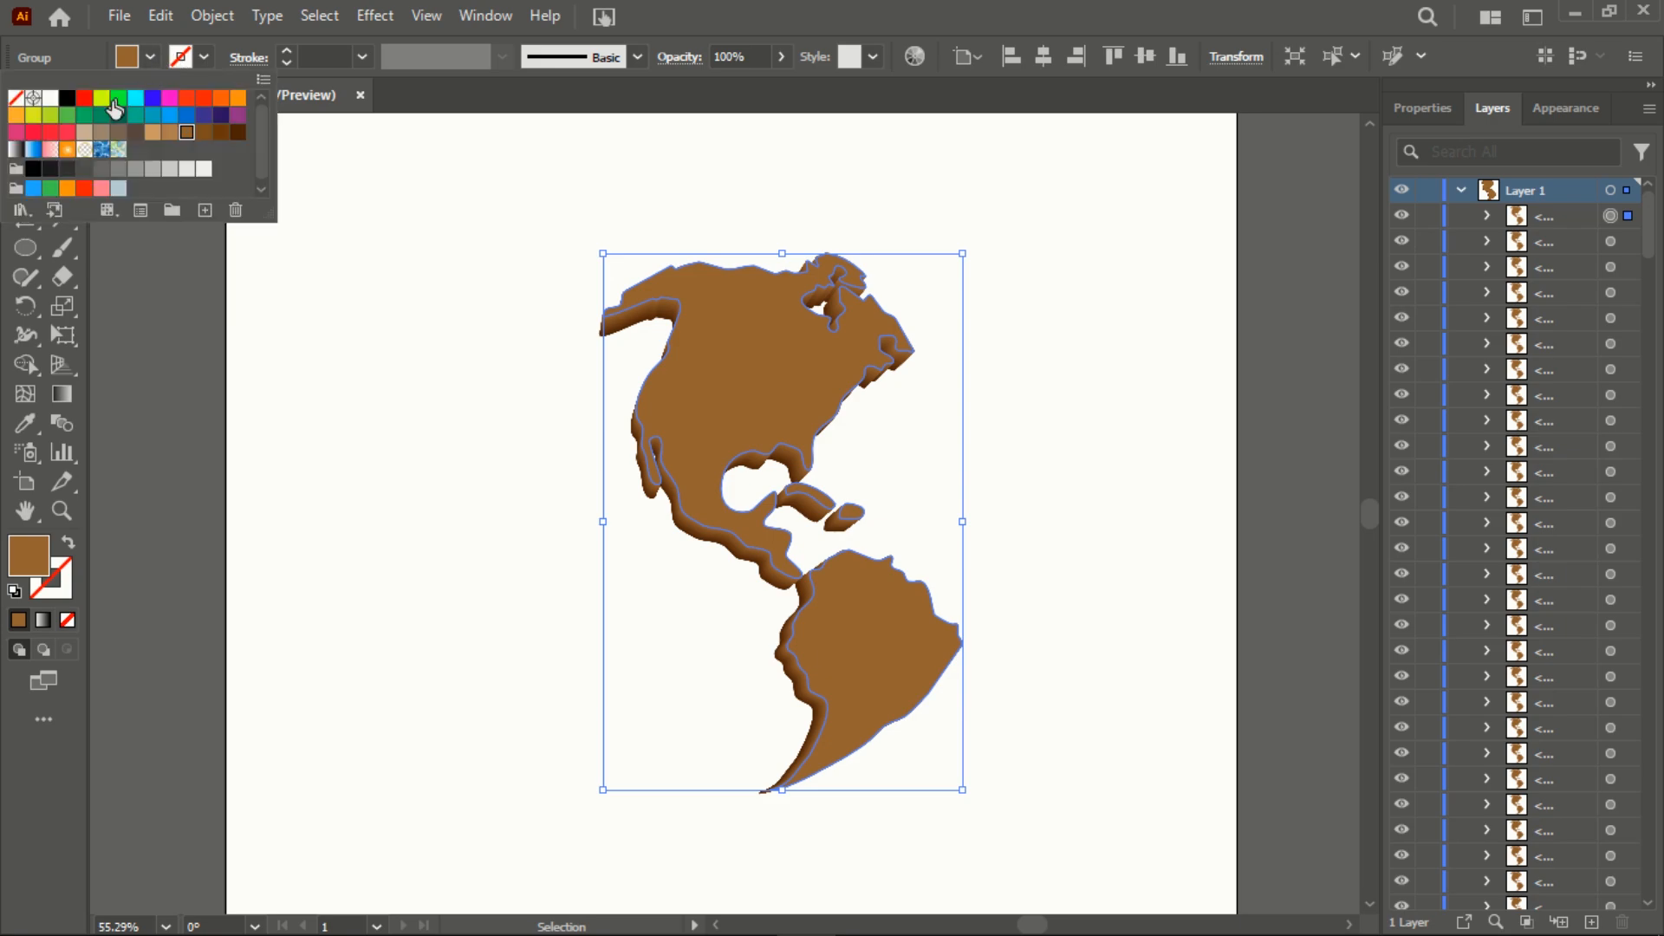
left_click(32, 118)
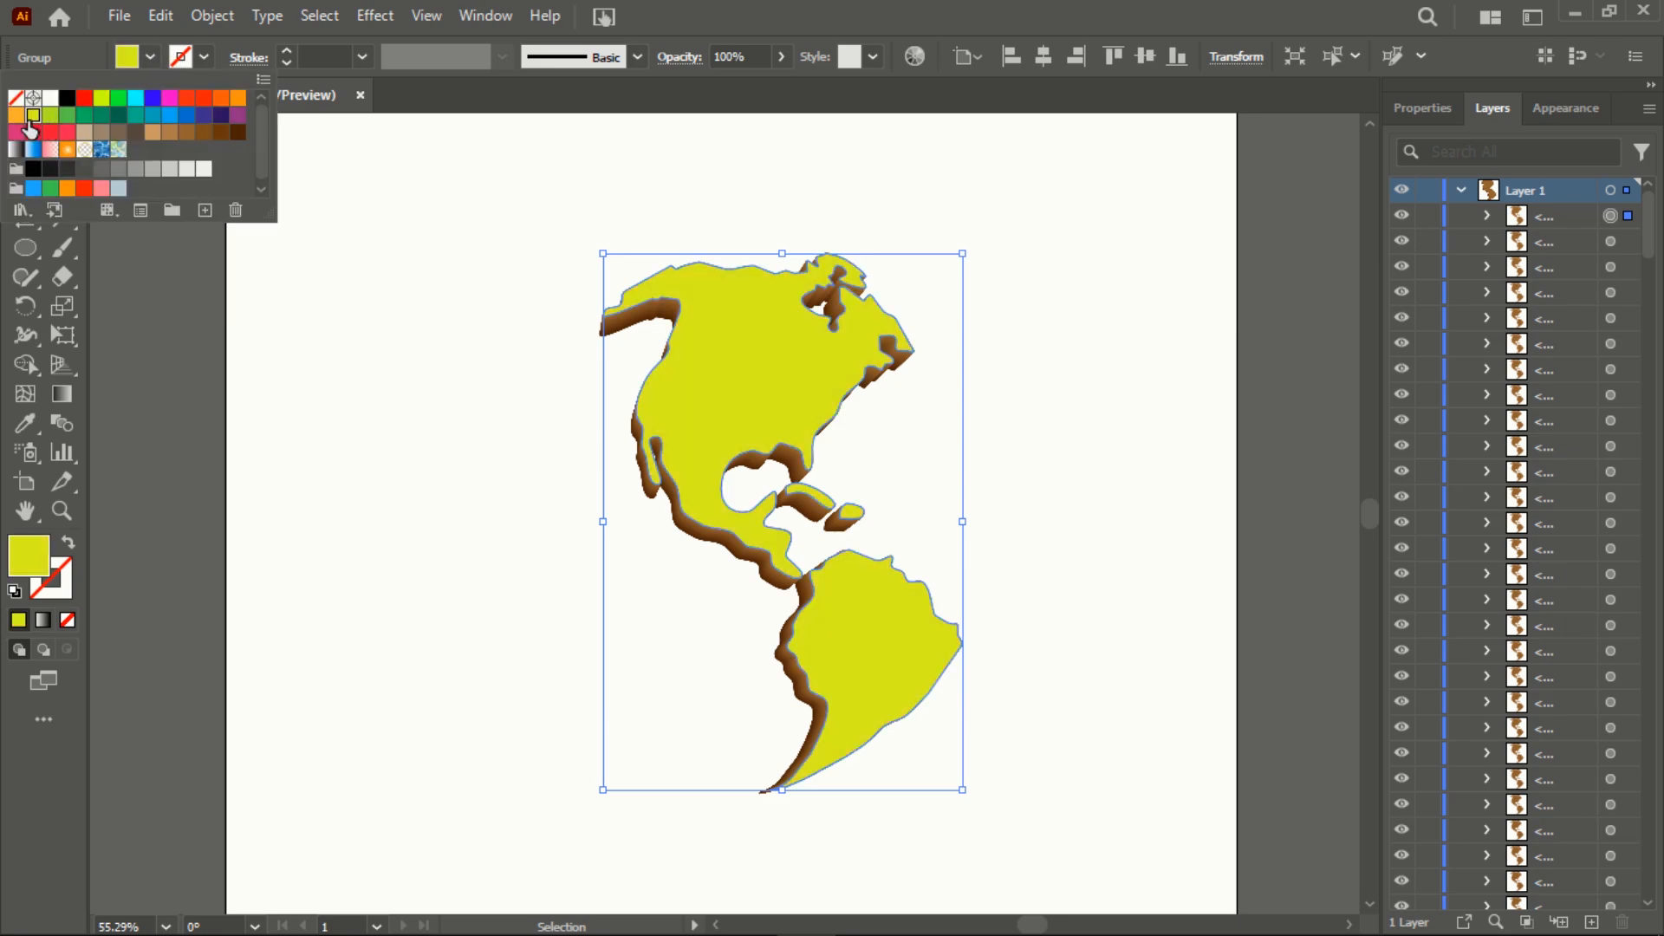
left_click(17, 119)
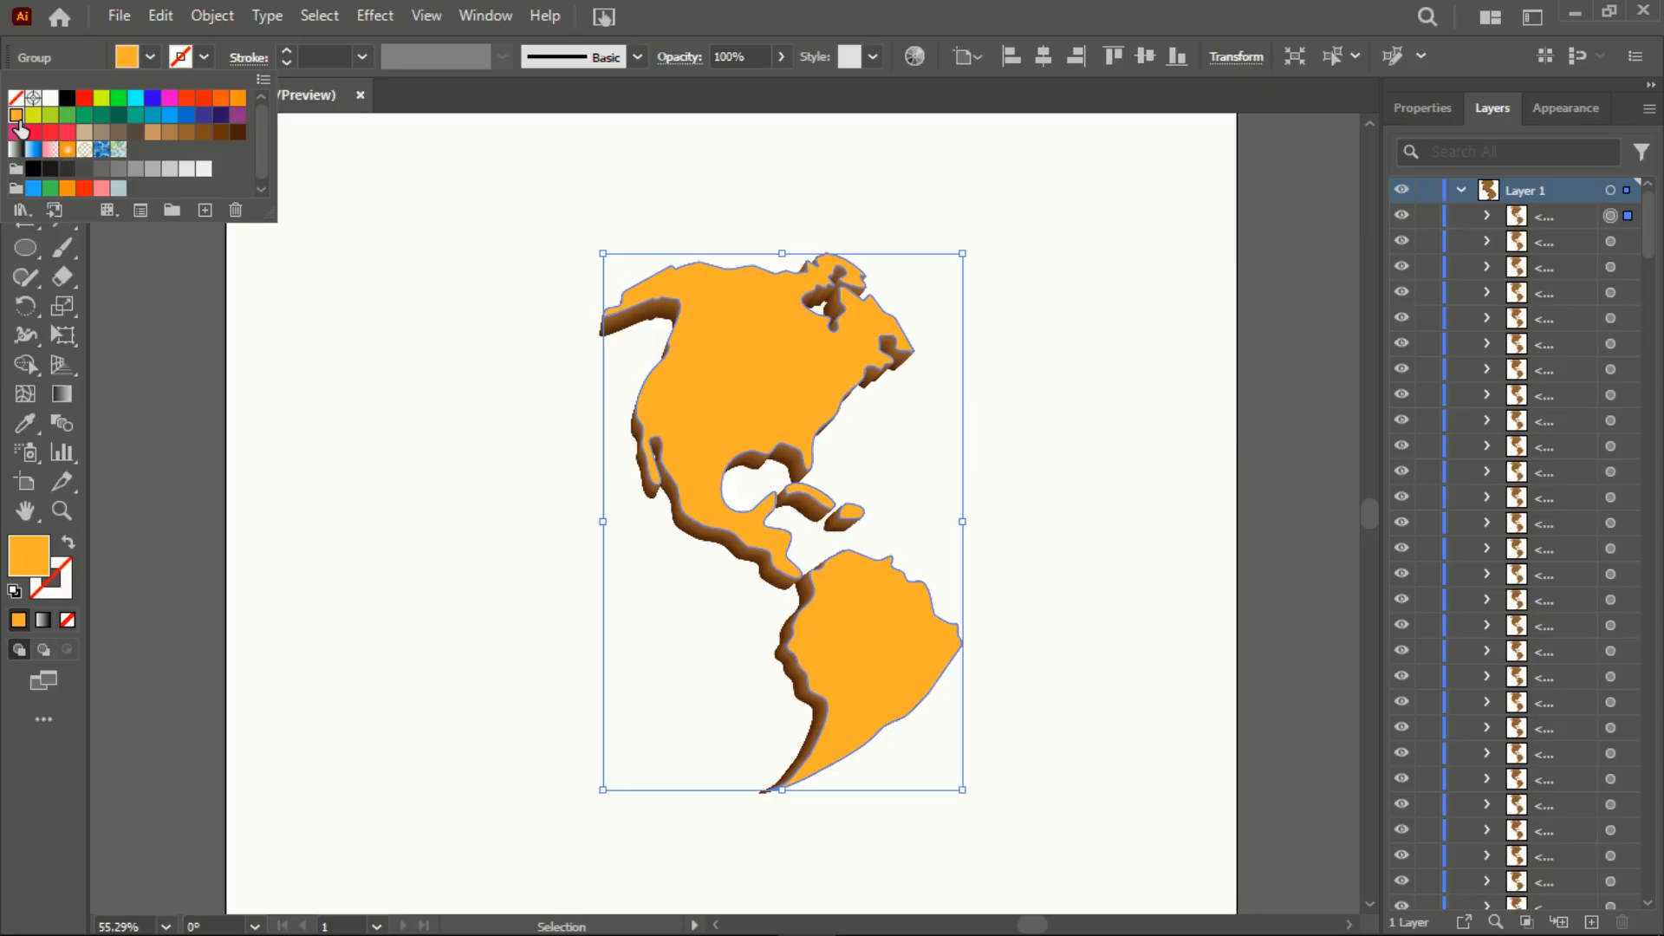
left_click(462, 224)
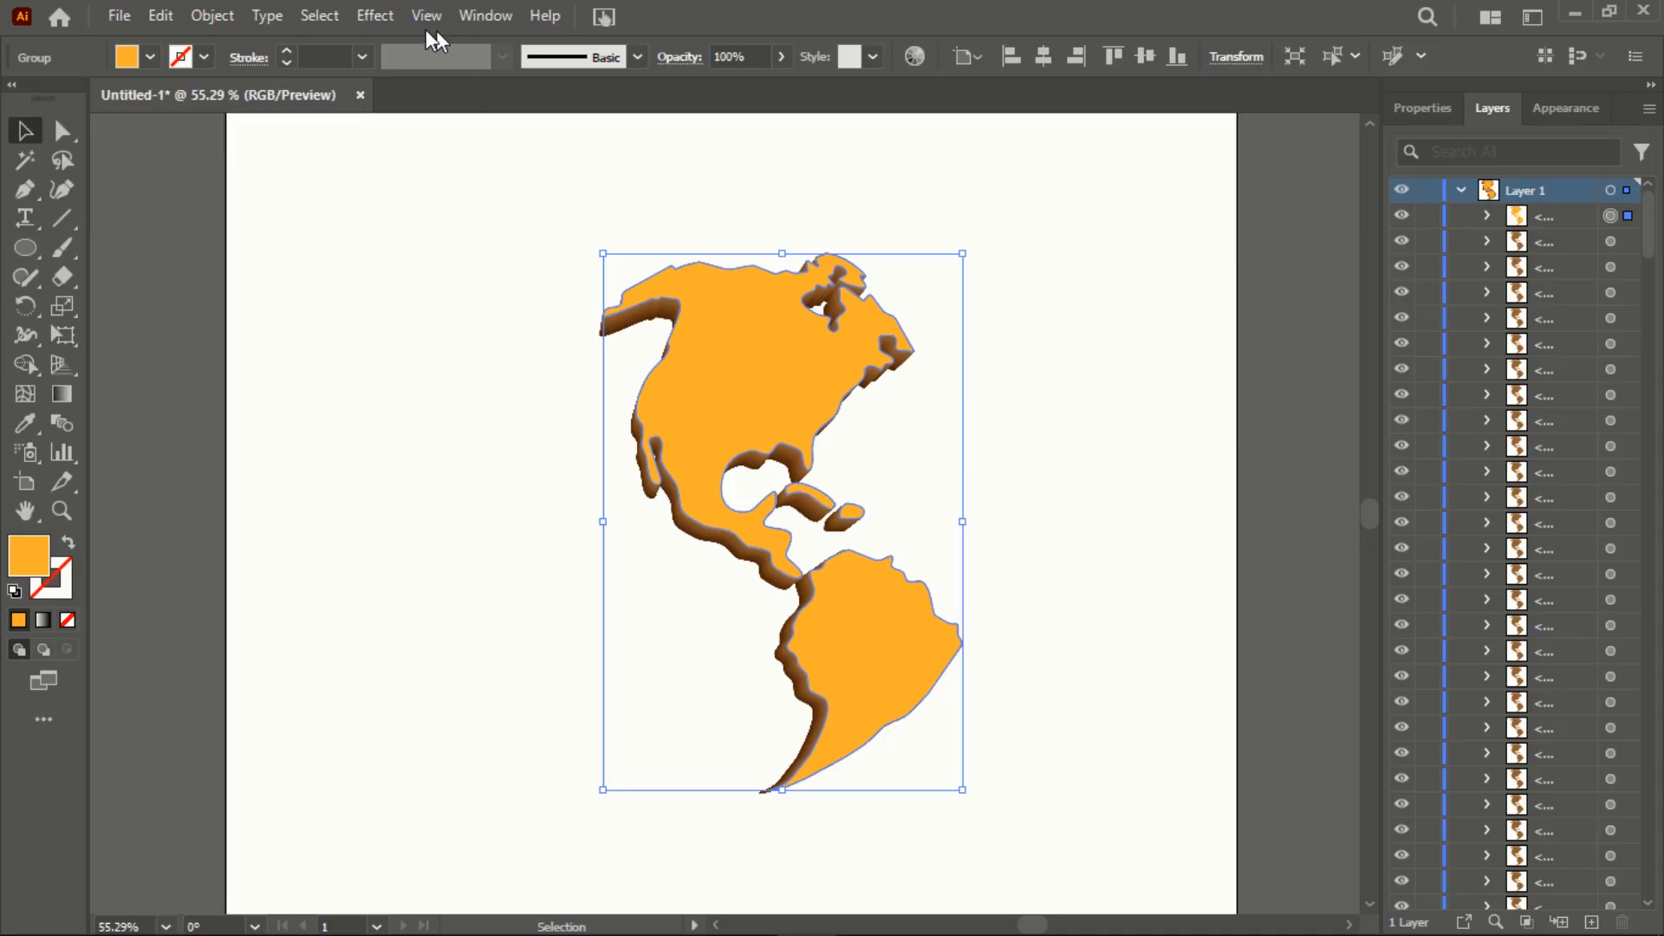
Start an Inner Glow effect on the topmost Americas shape with a dark green glow colour and Multiply mode
left_click(376, 16)
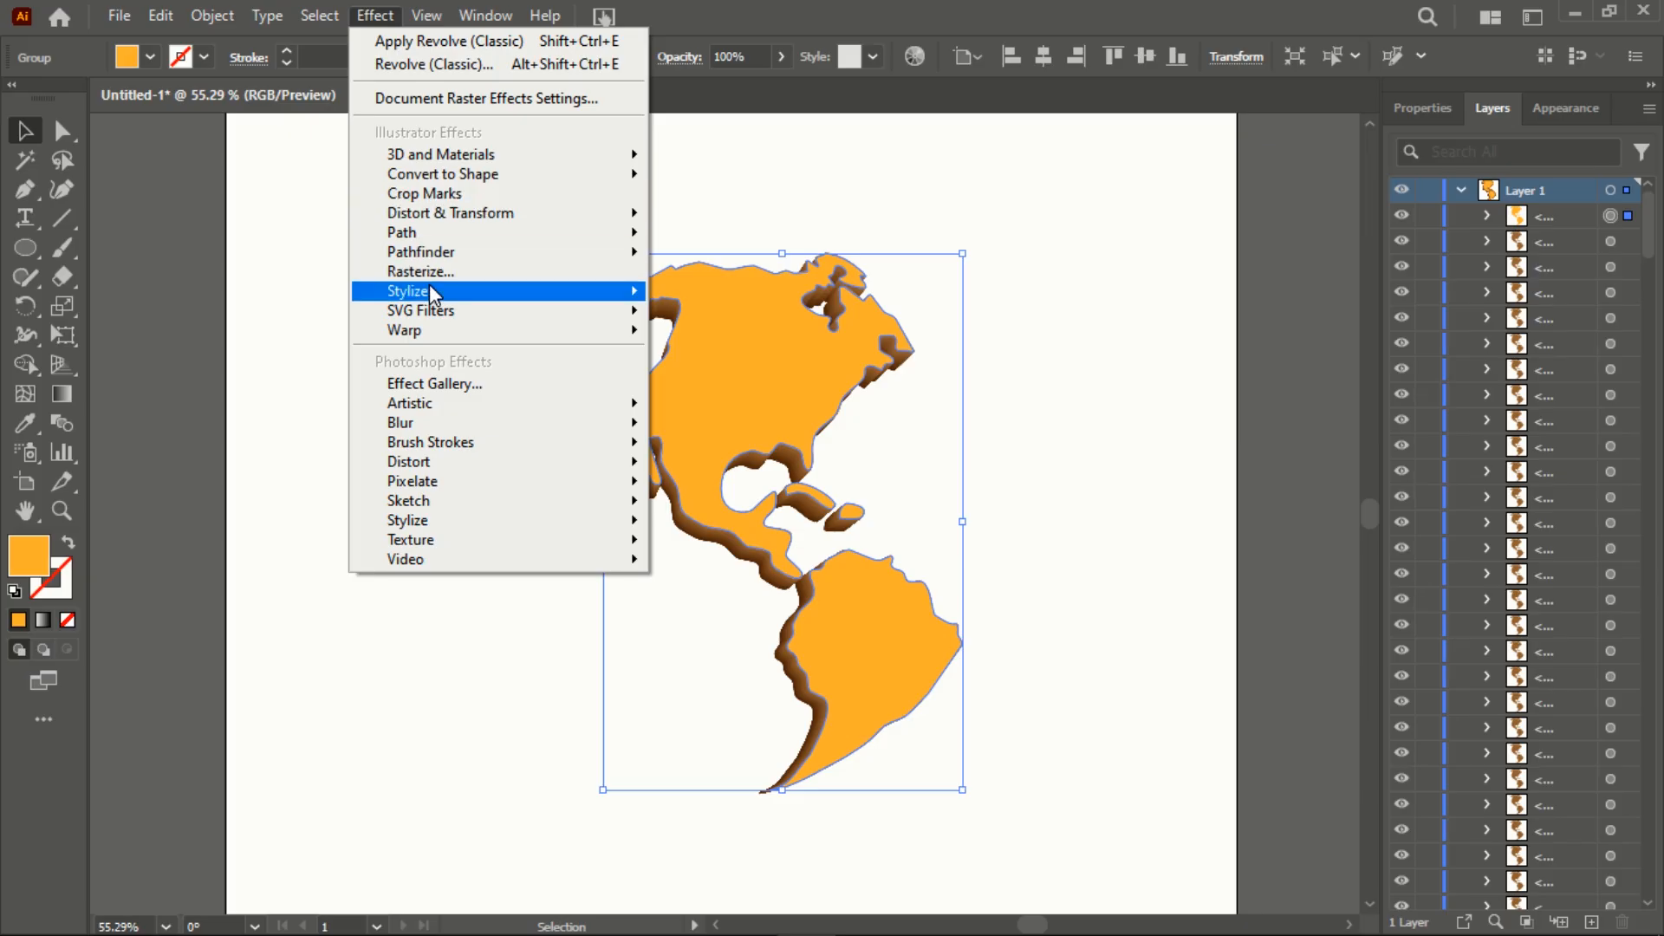
mouse_move(624, 295)
left_click(742, 347)
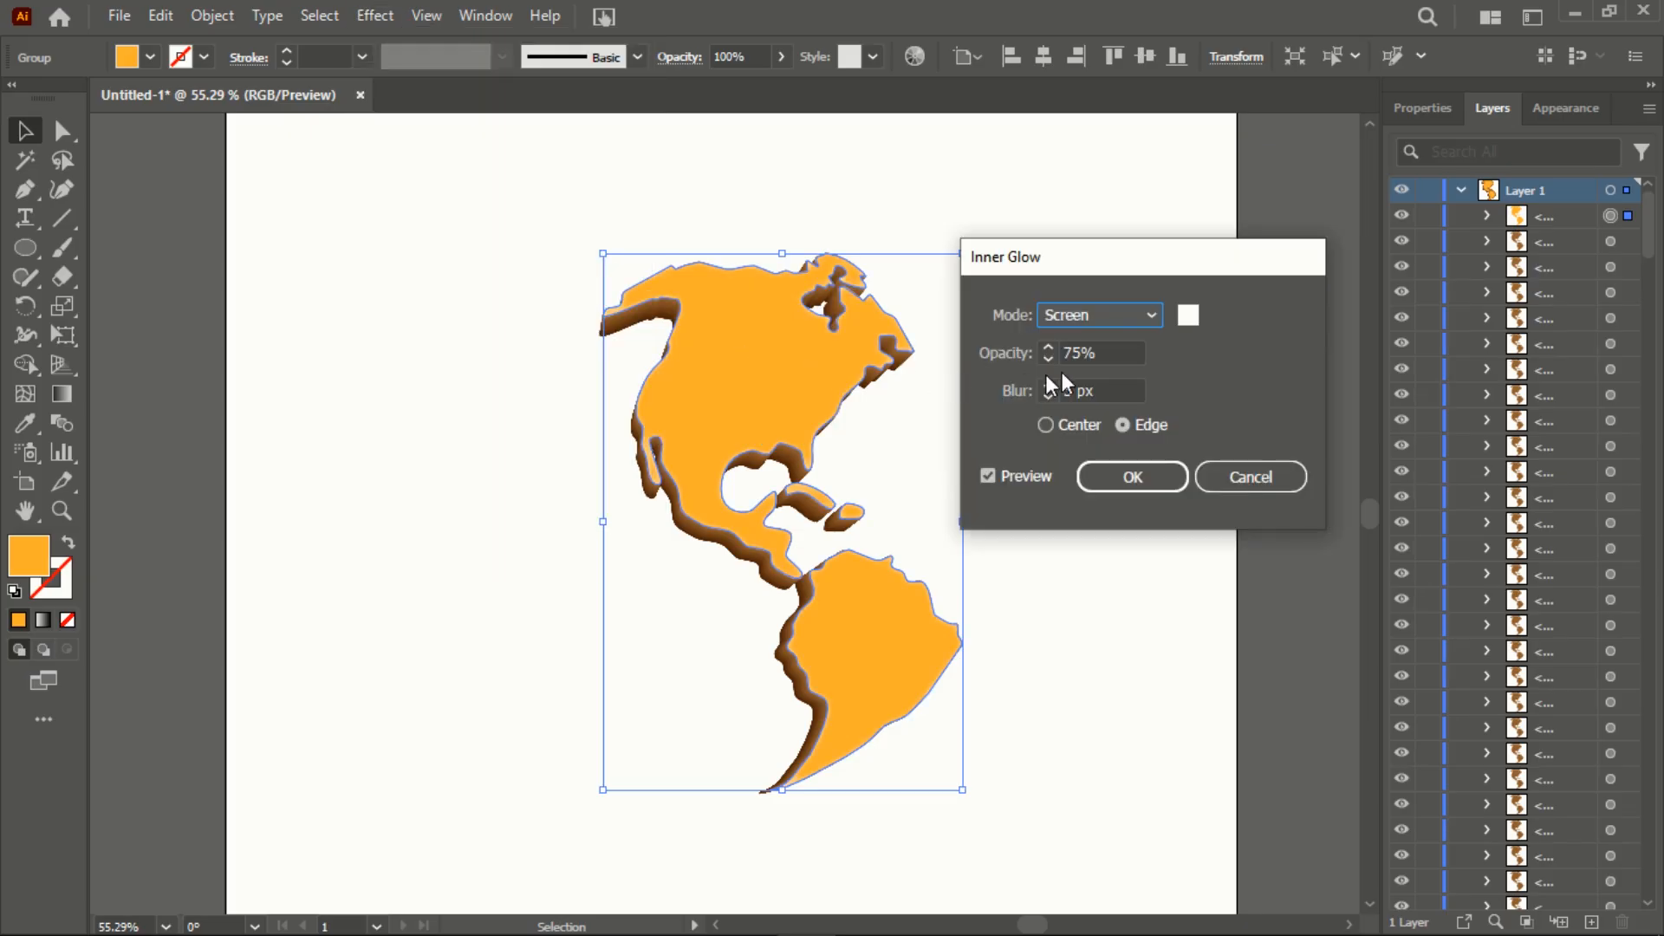
left_click(1188, 323)
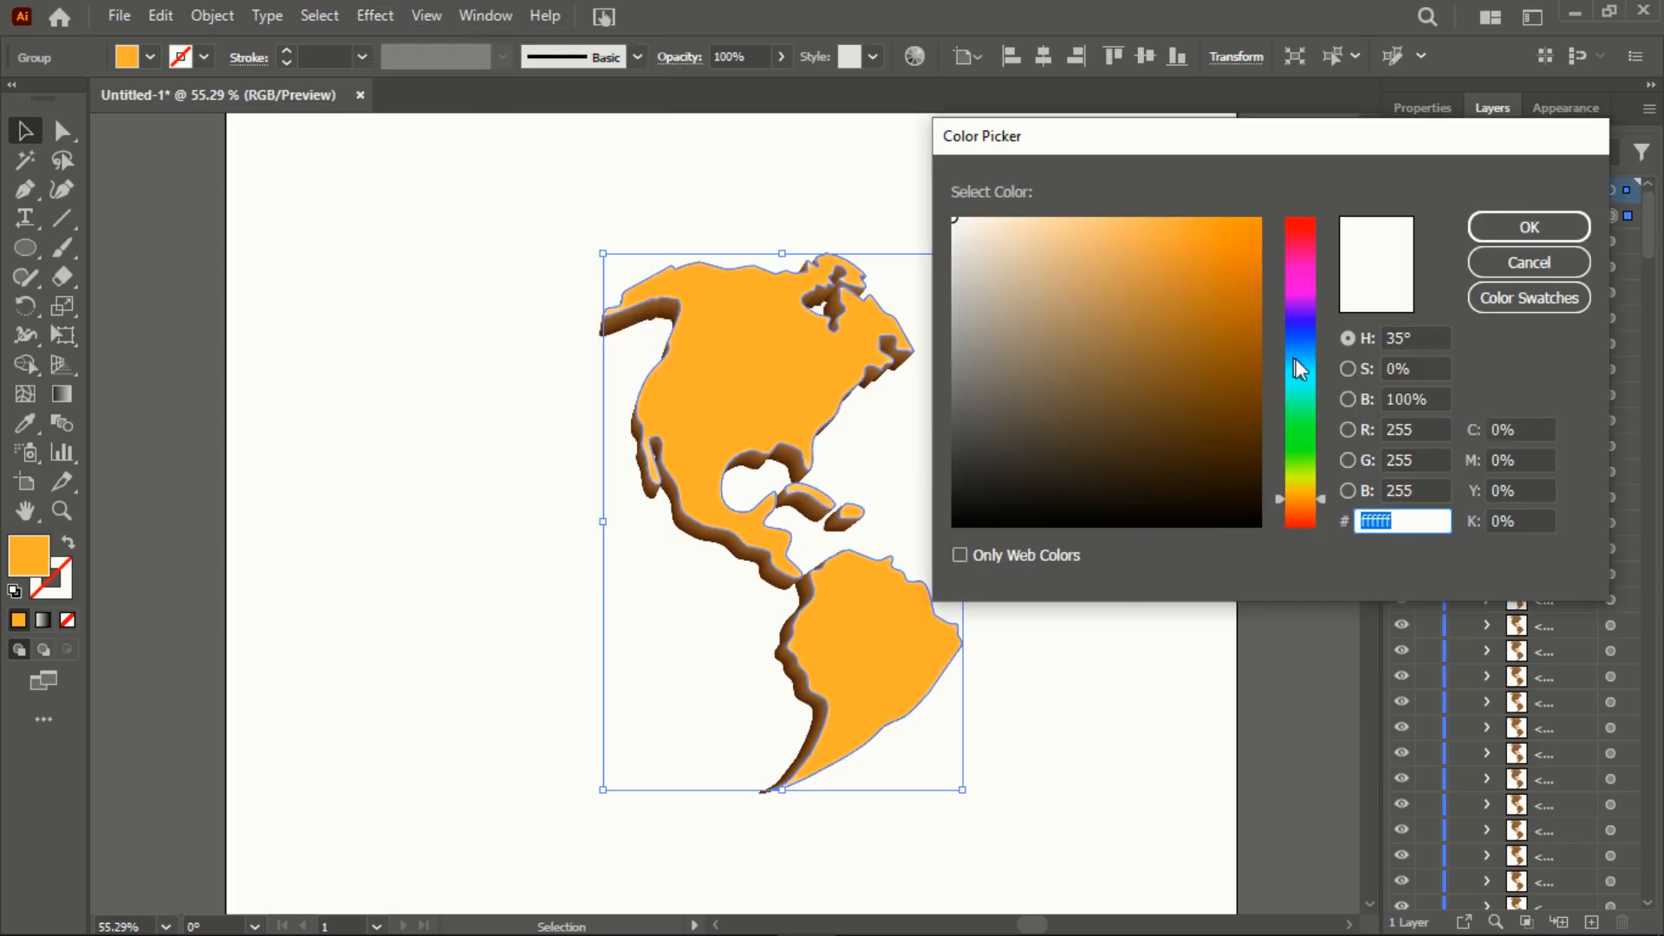
mouse_move(1296, 359)
left_mouse_down()
mouse_move(1308, 437)
mouse_move(1182, 386)
mouse_move(1215, 375)
left_mouse_up()
left_click(1532, 231)
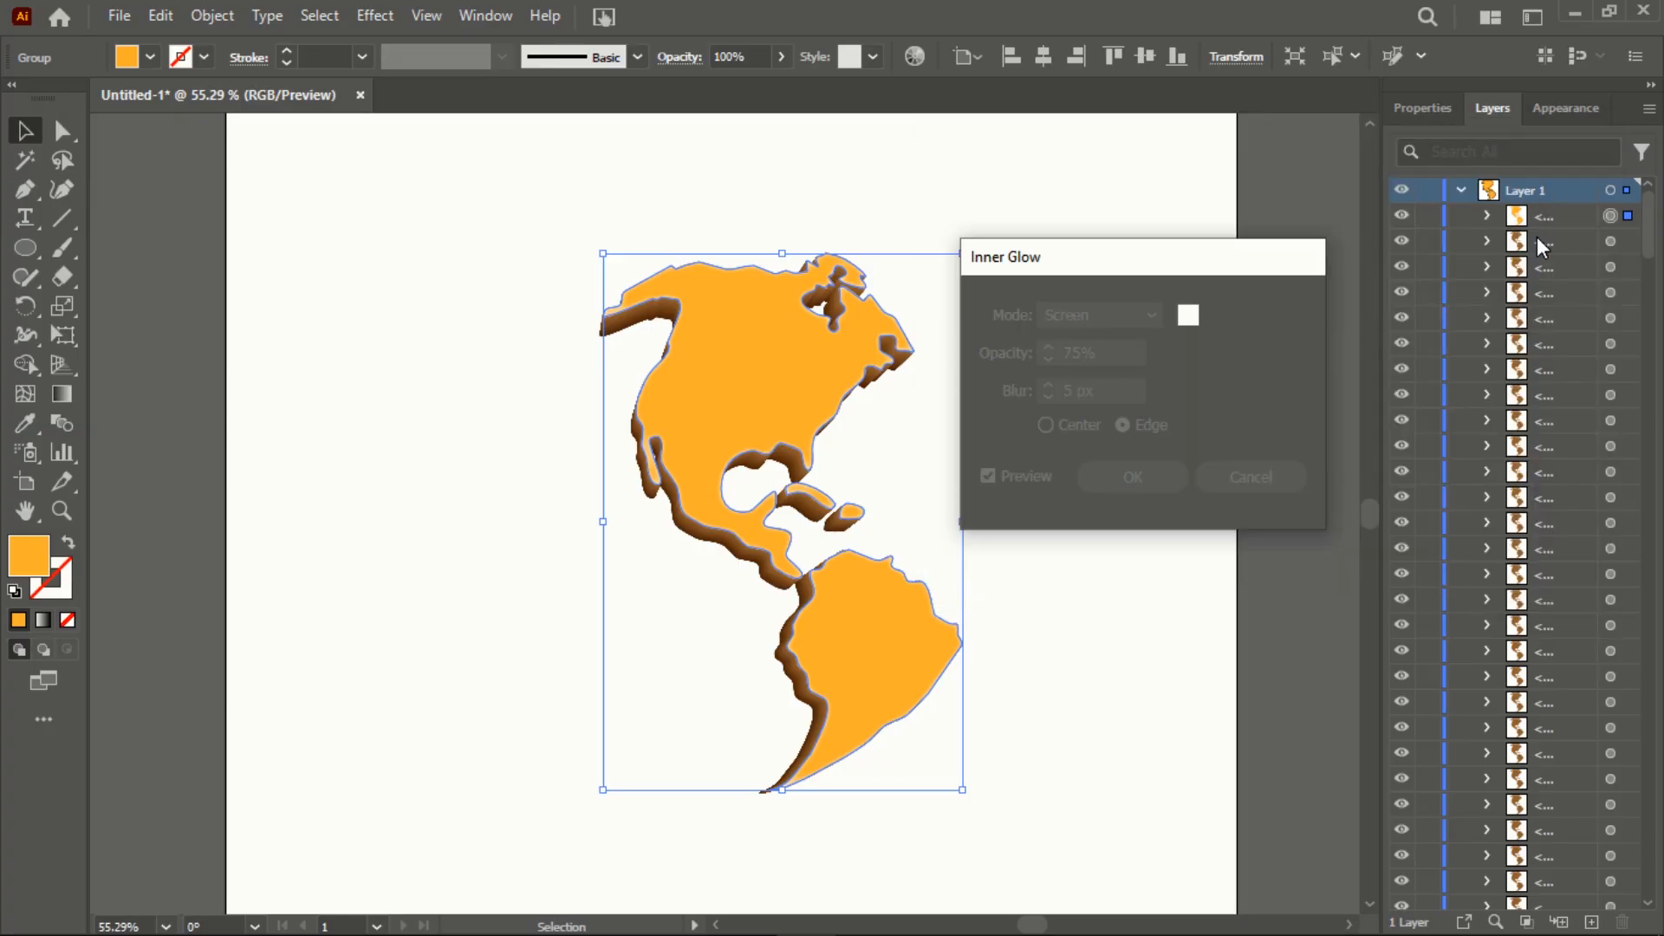
left_click(1144, 313)
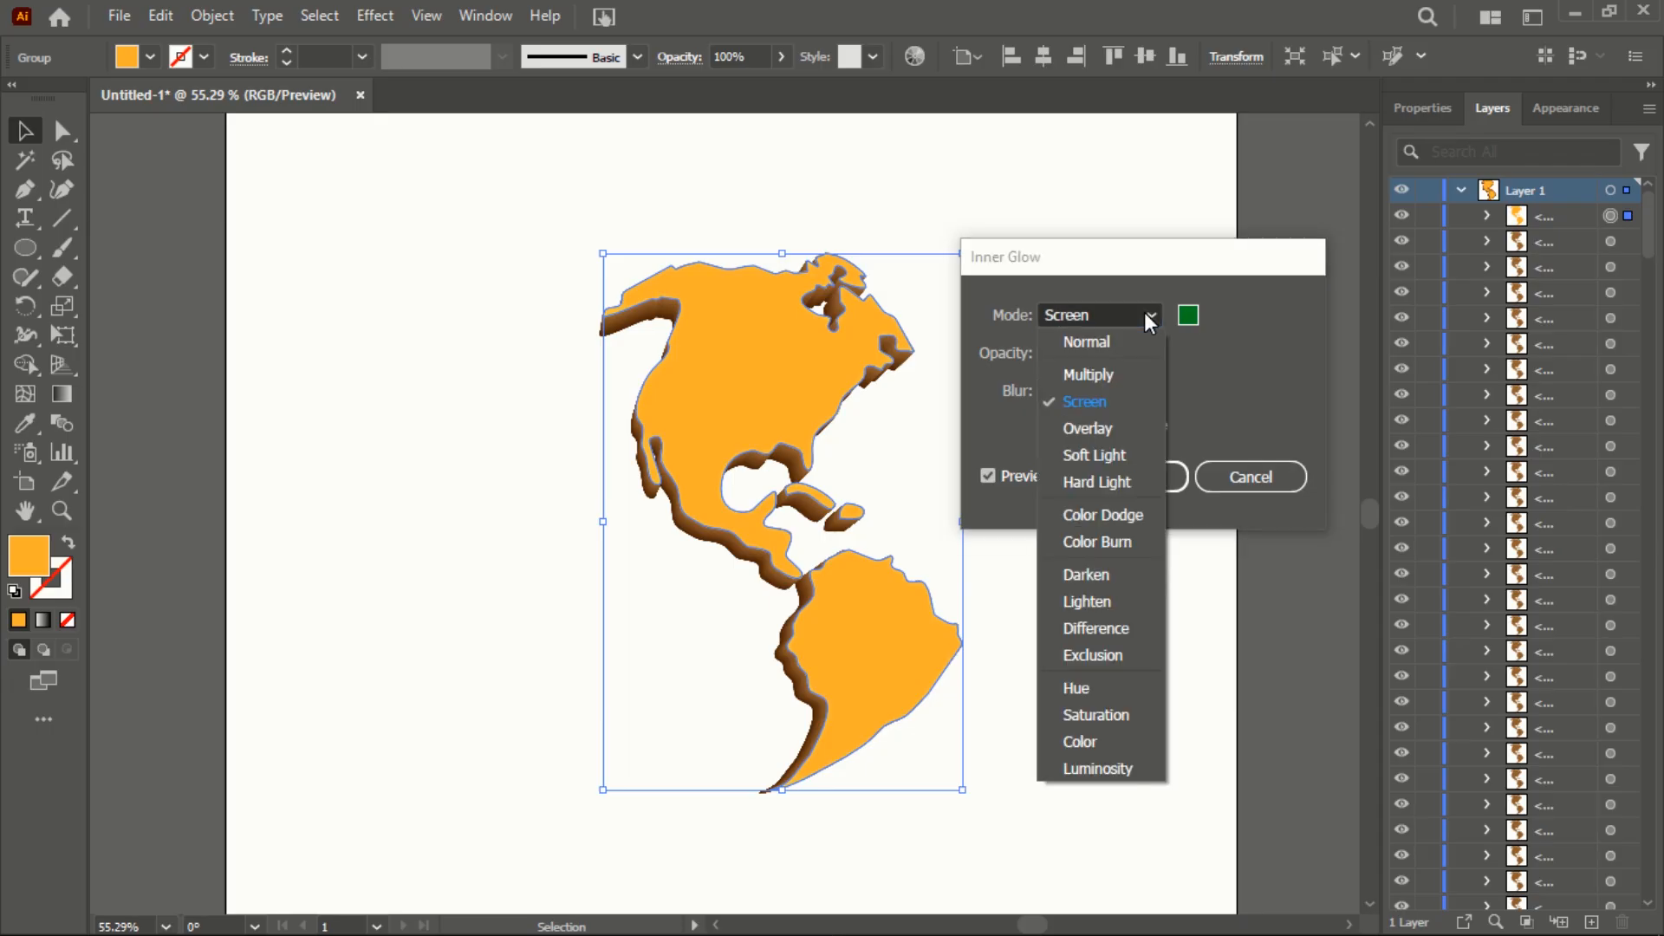
left_click(1107, 374)
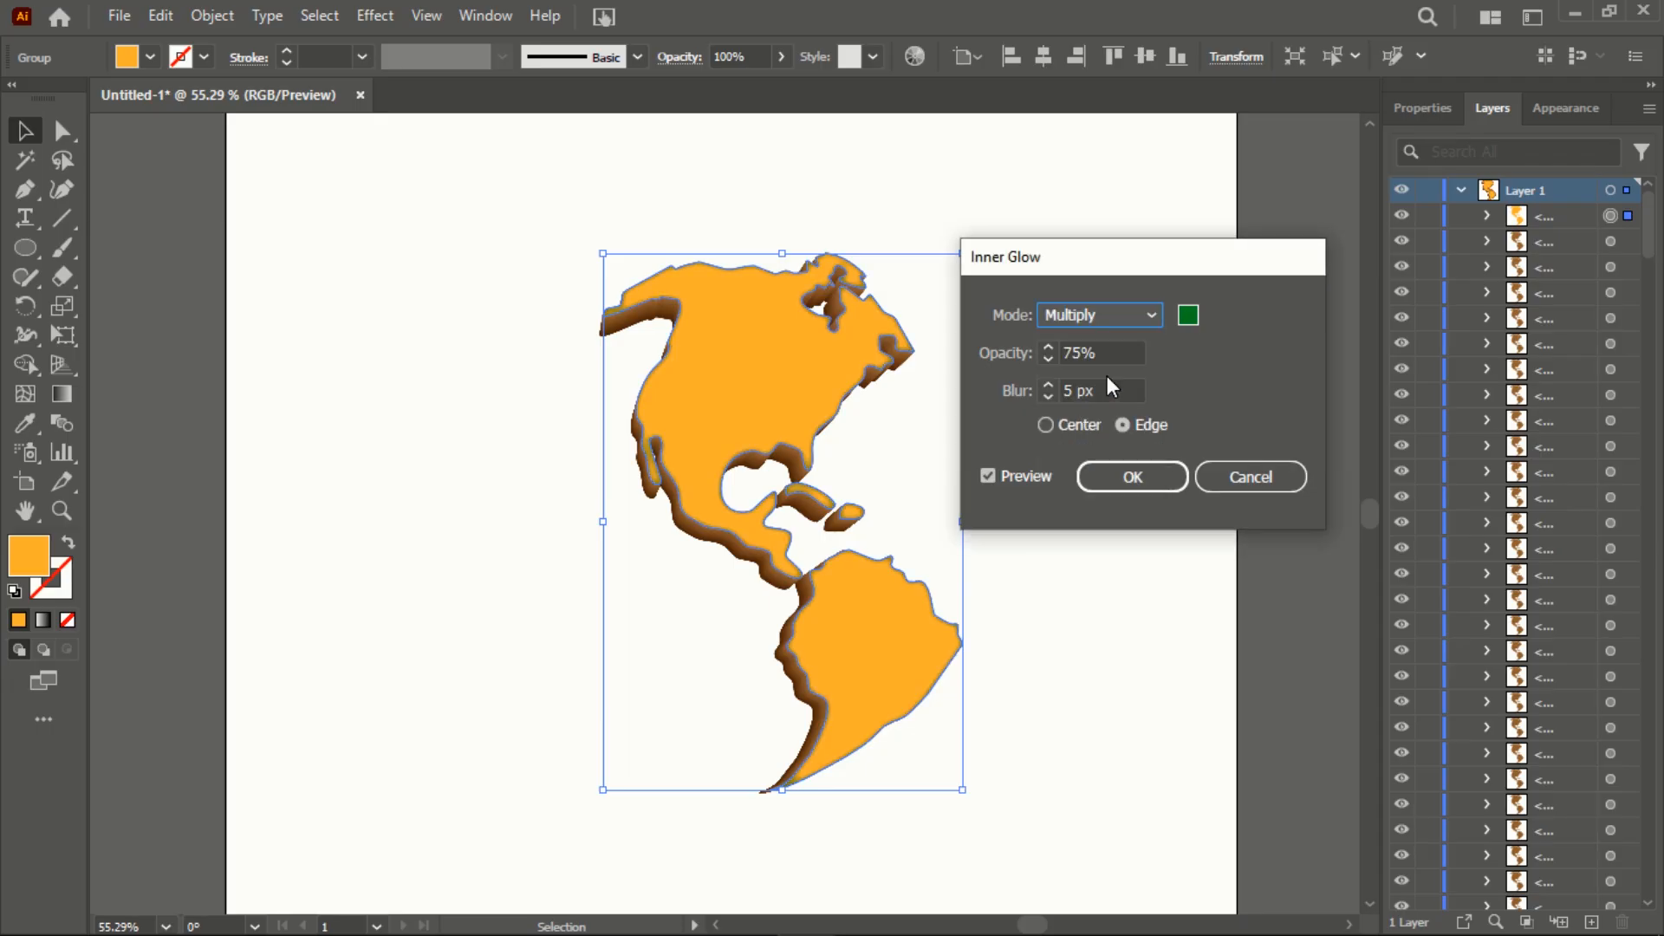
Raise the inner glow's blur to 43 px and lower its opacity to 59%
left_click(1049, 388)
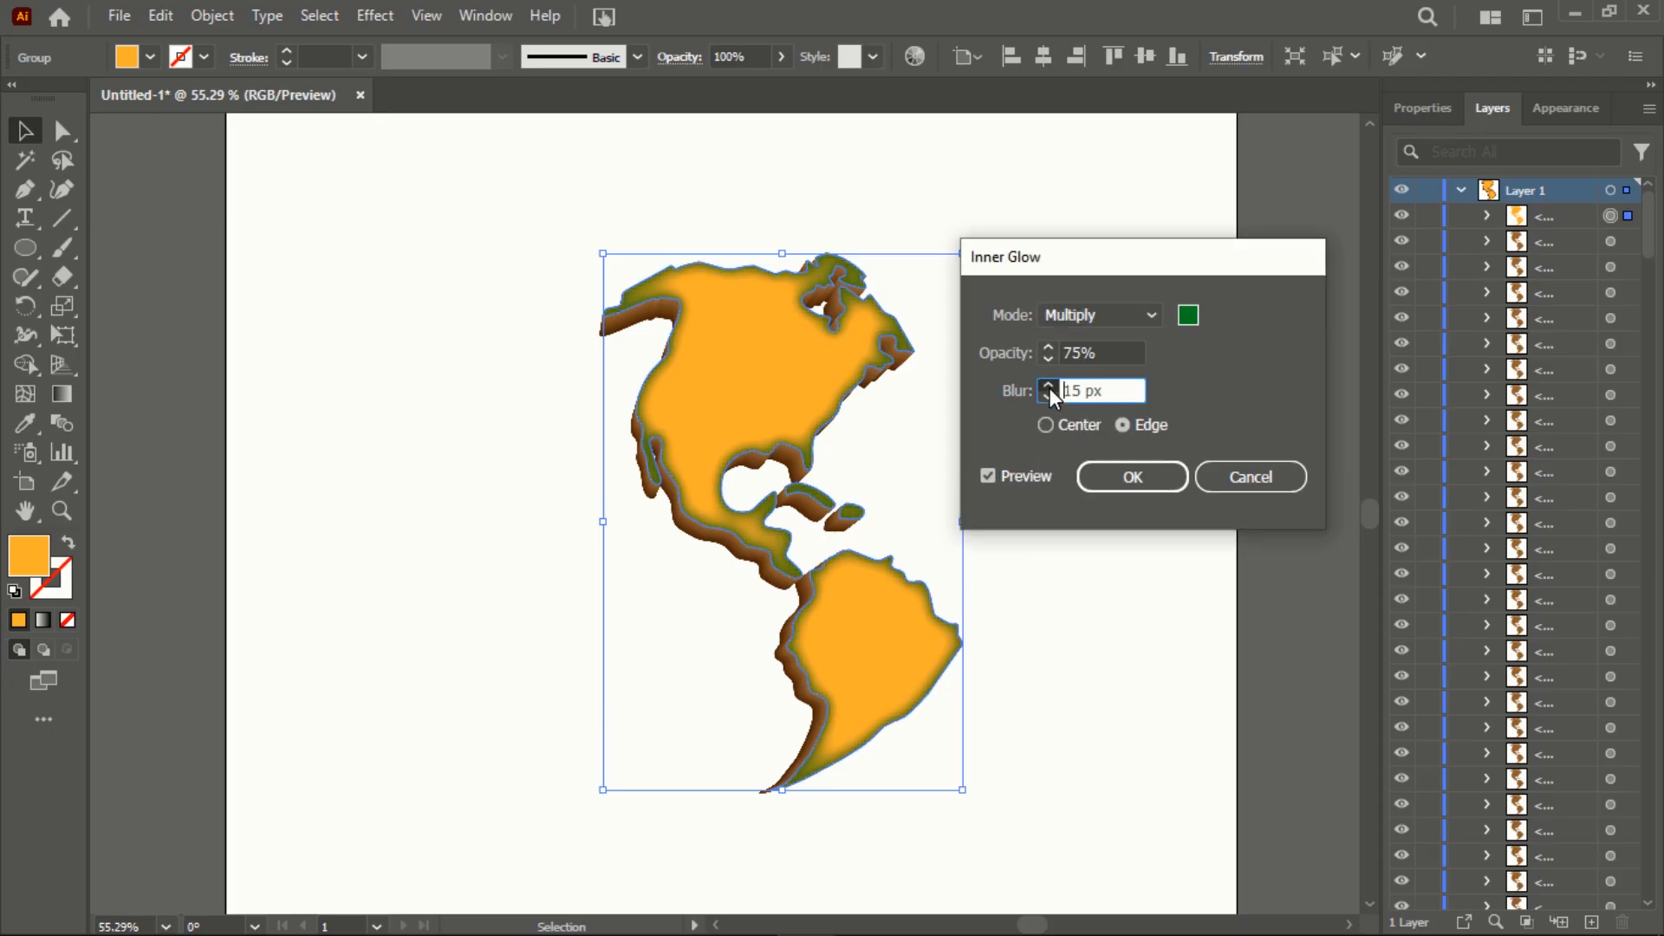
left_click(1048, 388)
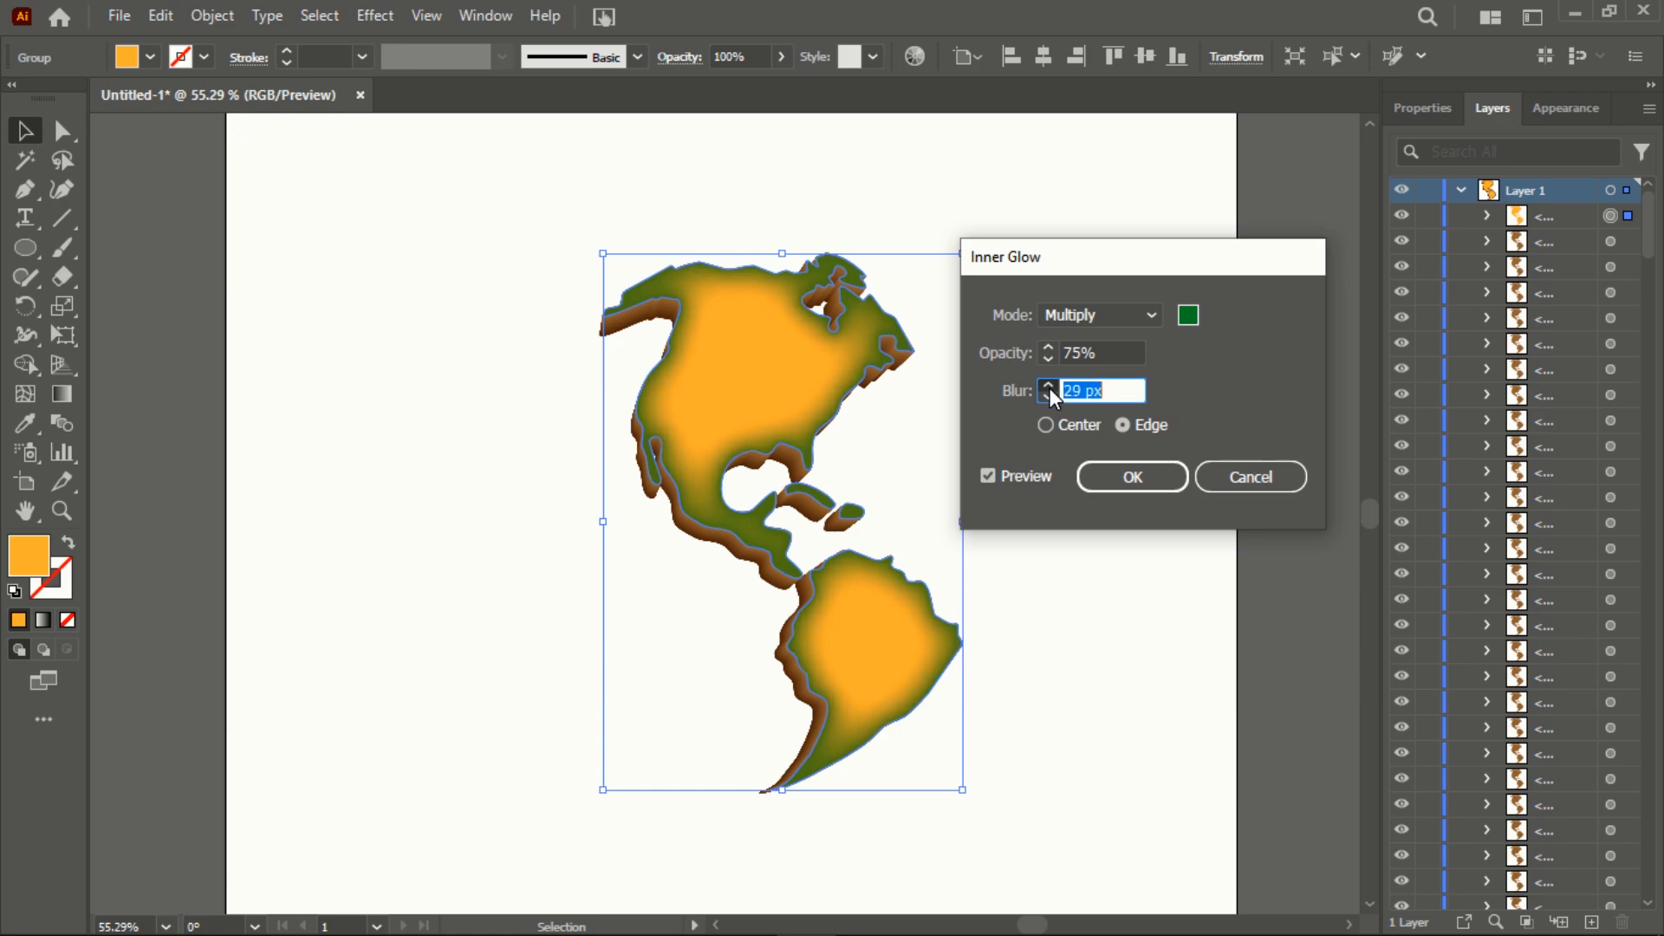
left_click(1048, 388)
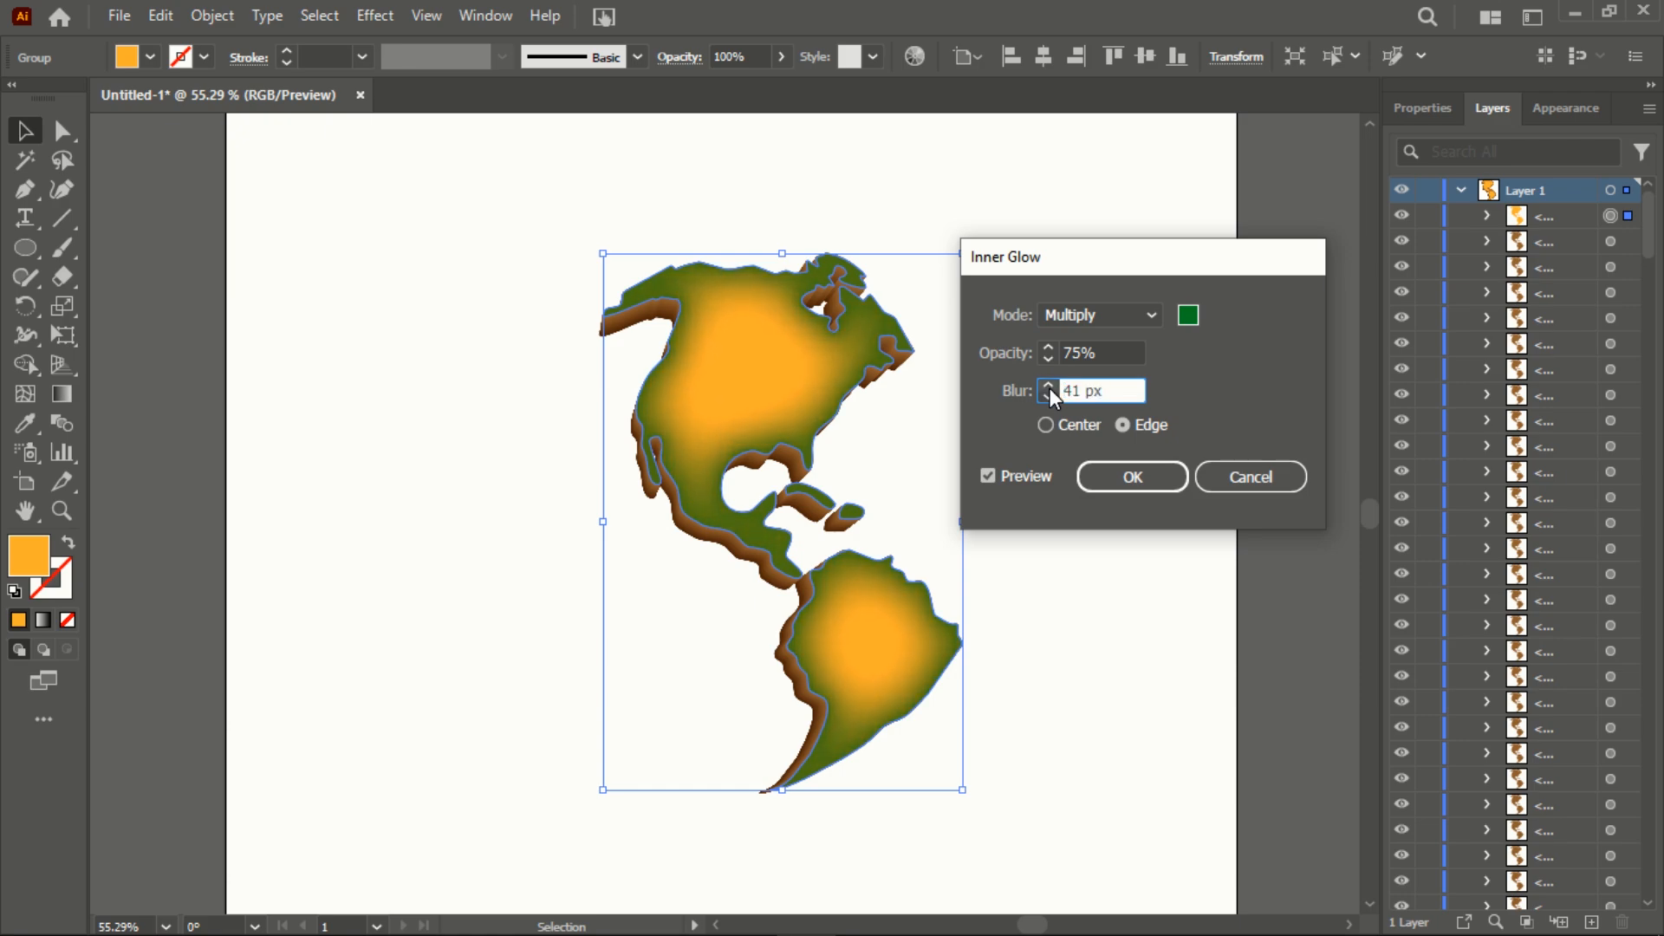
left_click(1049, 389)
left_click(1049, 359)
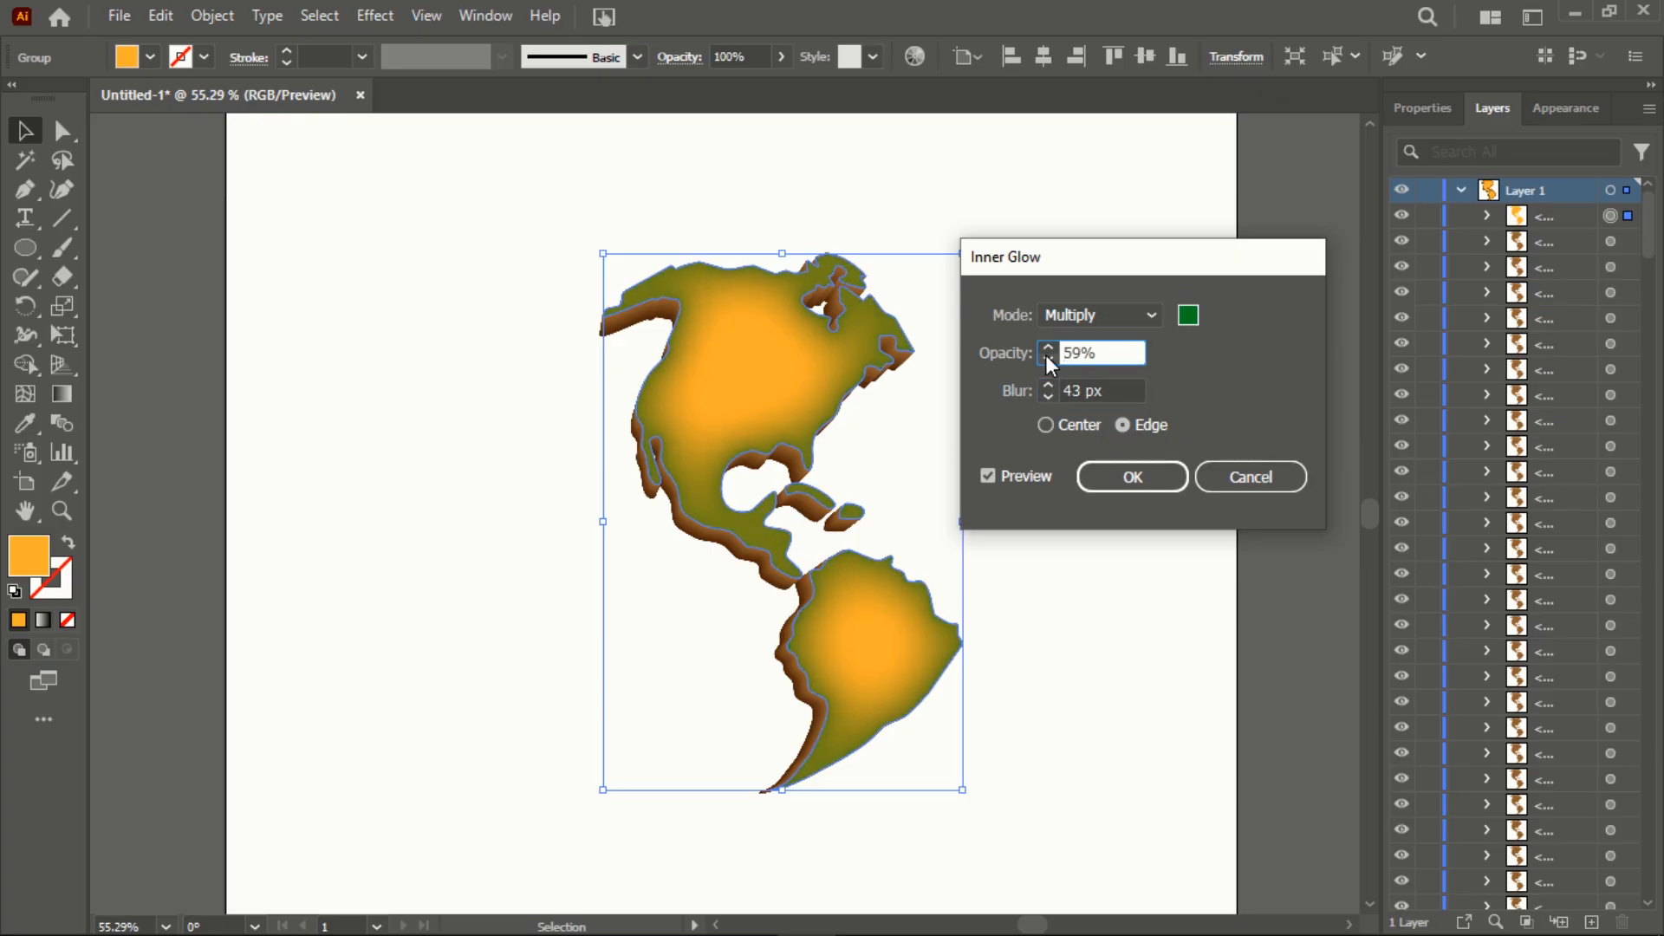
Try Screen mode for the inner glow, return it to Multiply, and apply the effect
left_click(1120, 312)
left_click(1088, 401)
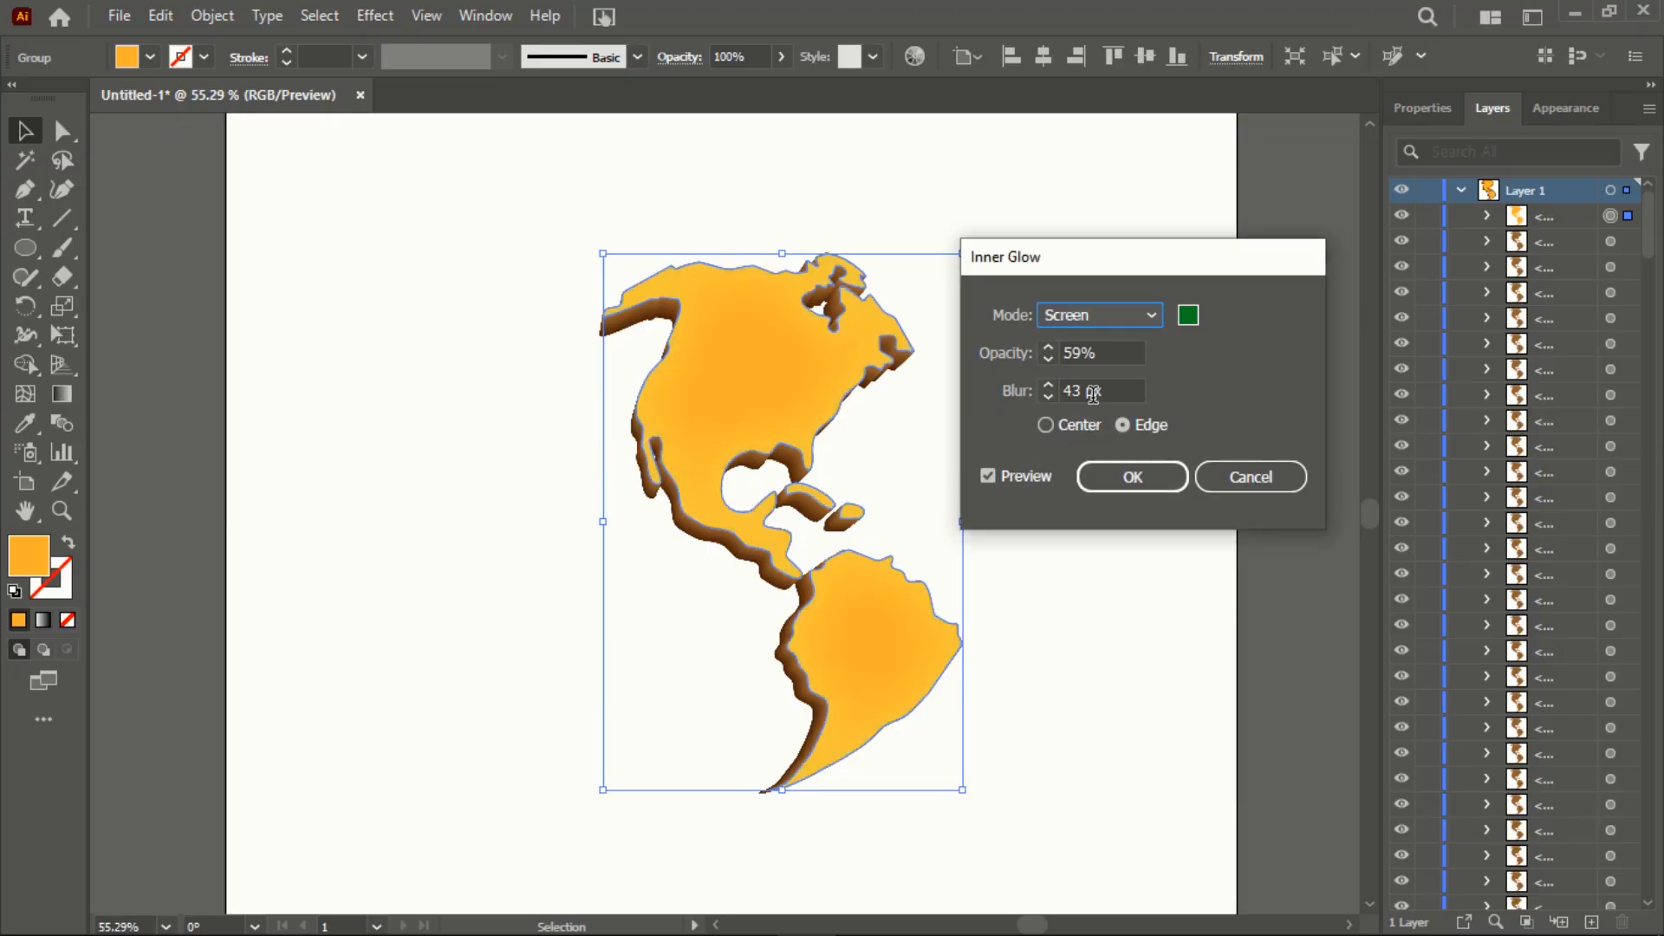
left_click(1088, 319)
left_click(1095, 375)
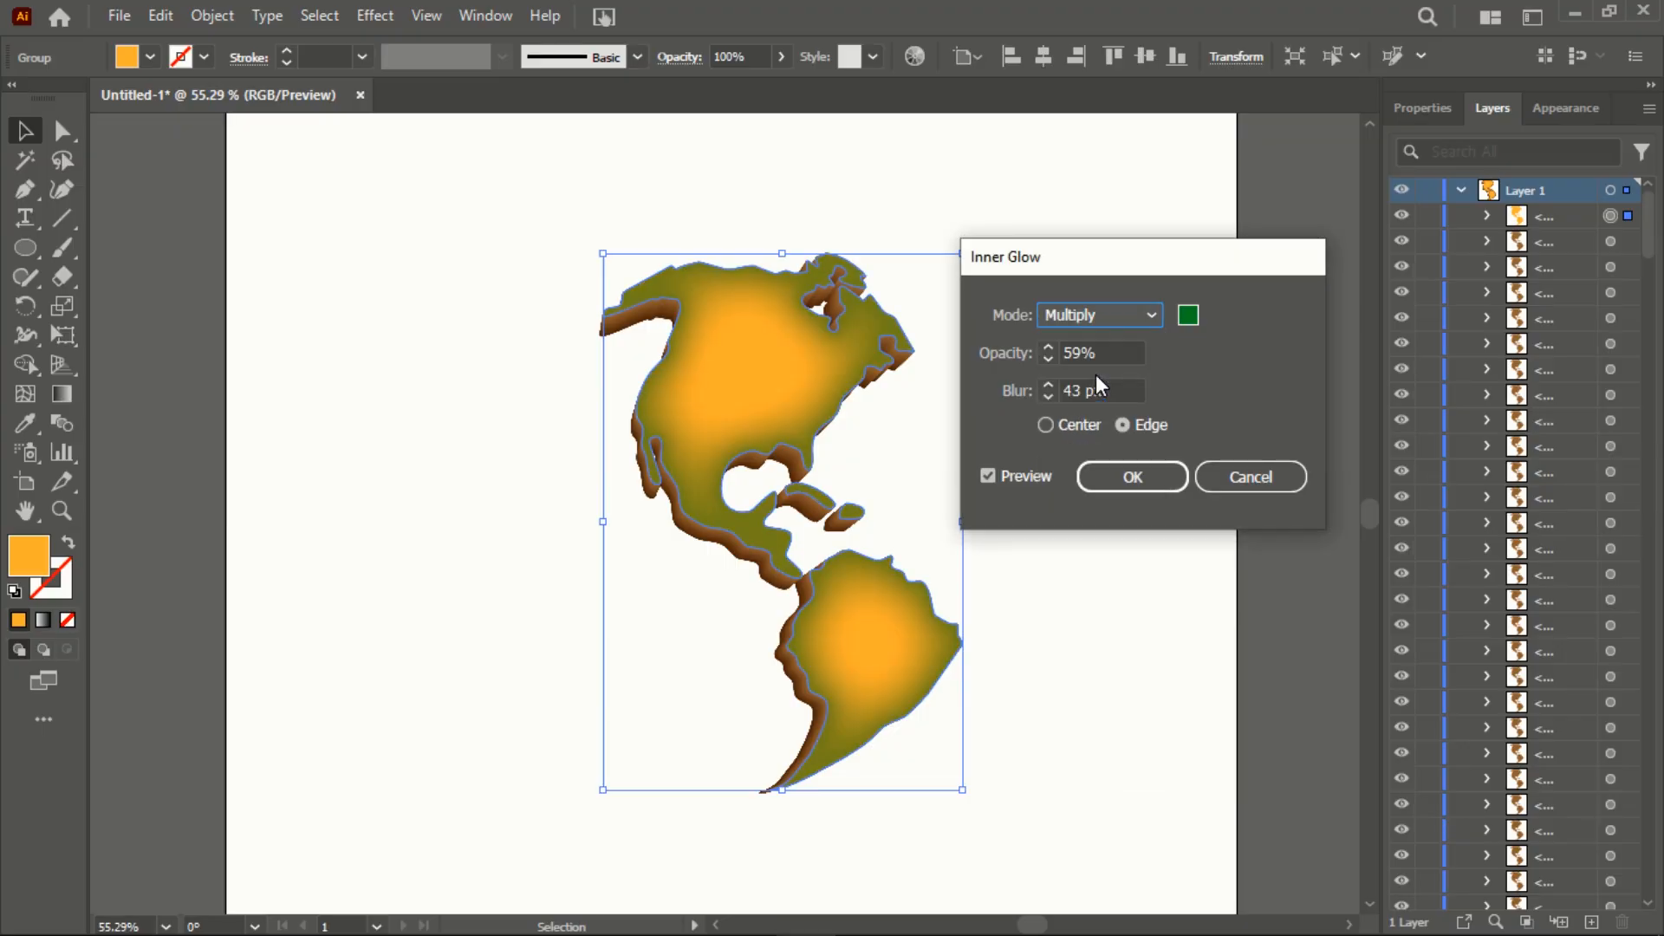
left_click(1123, 482)
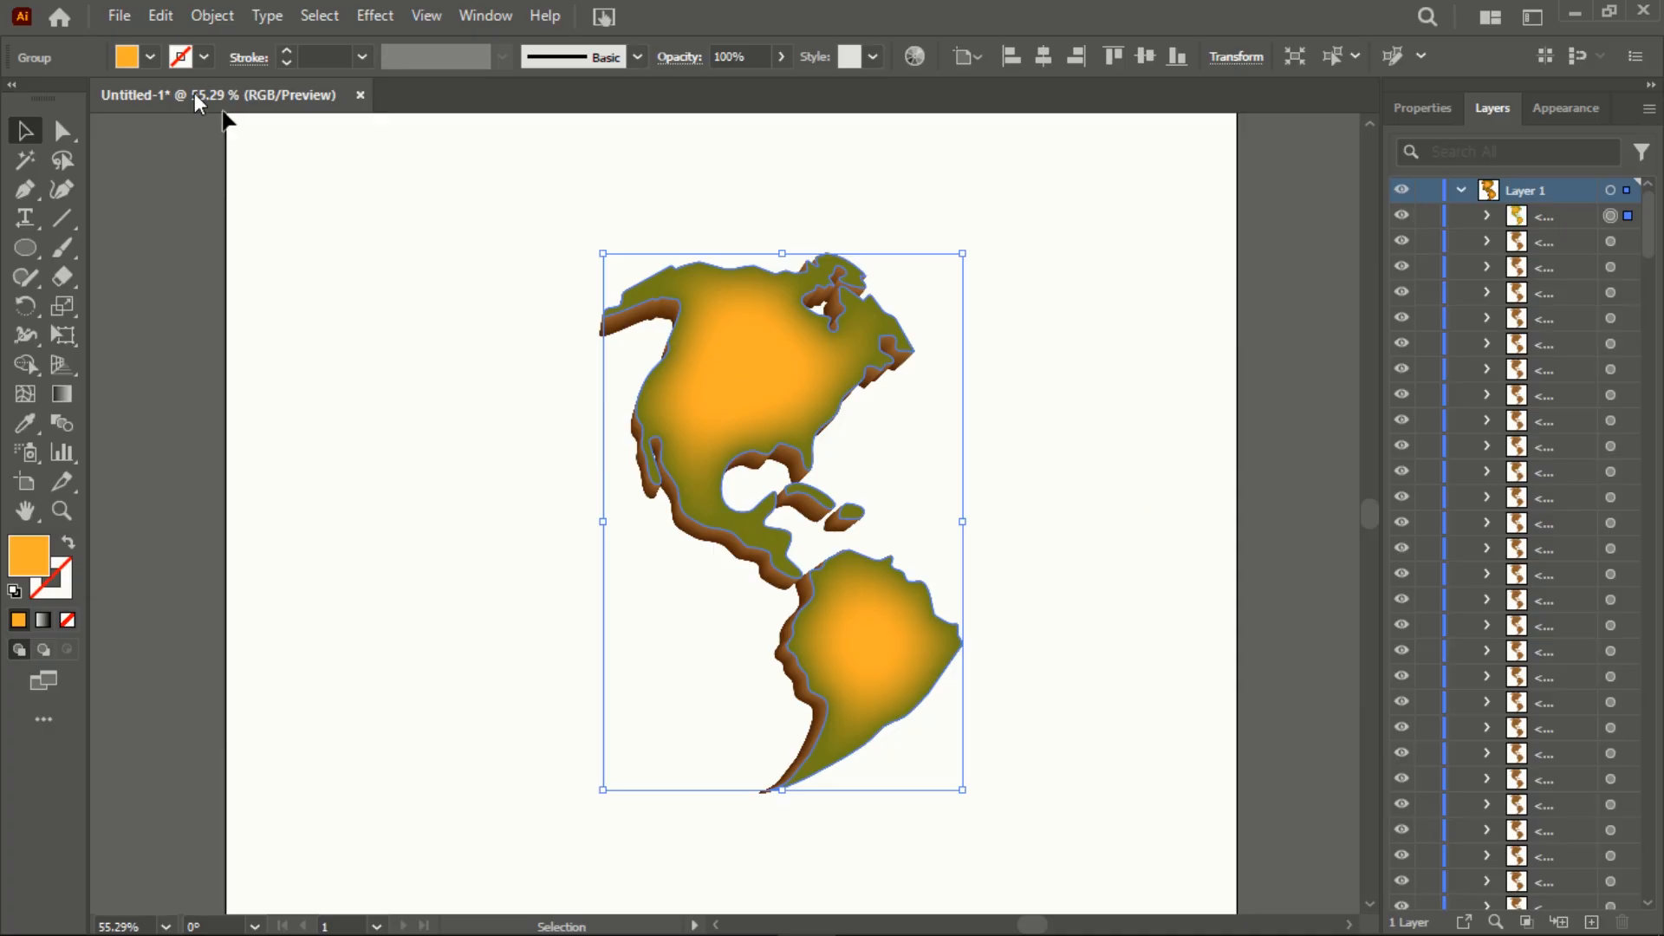
Change the topmost Americas shape's fill to the yellow-green swatch
left_click(149, 57)
left_click(32, 116)
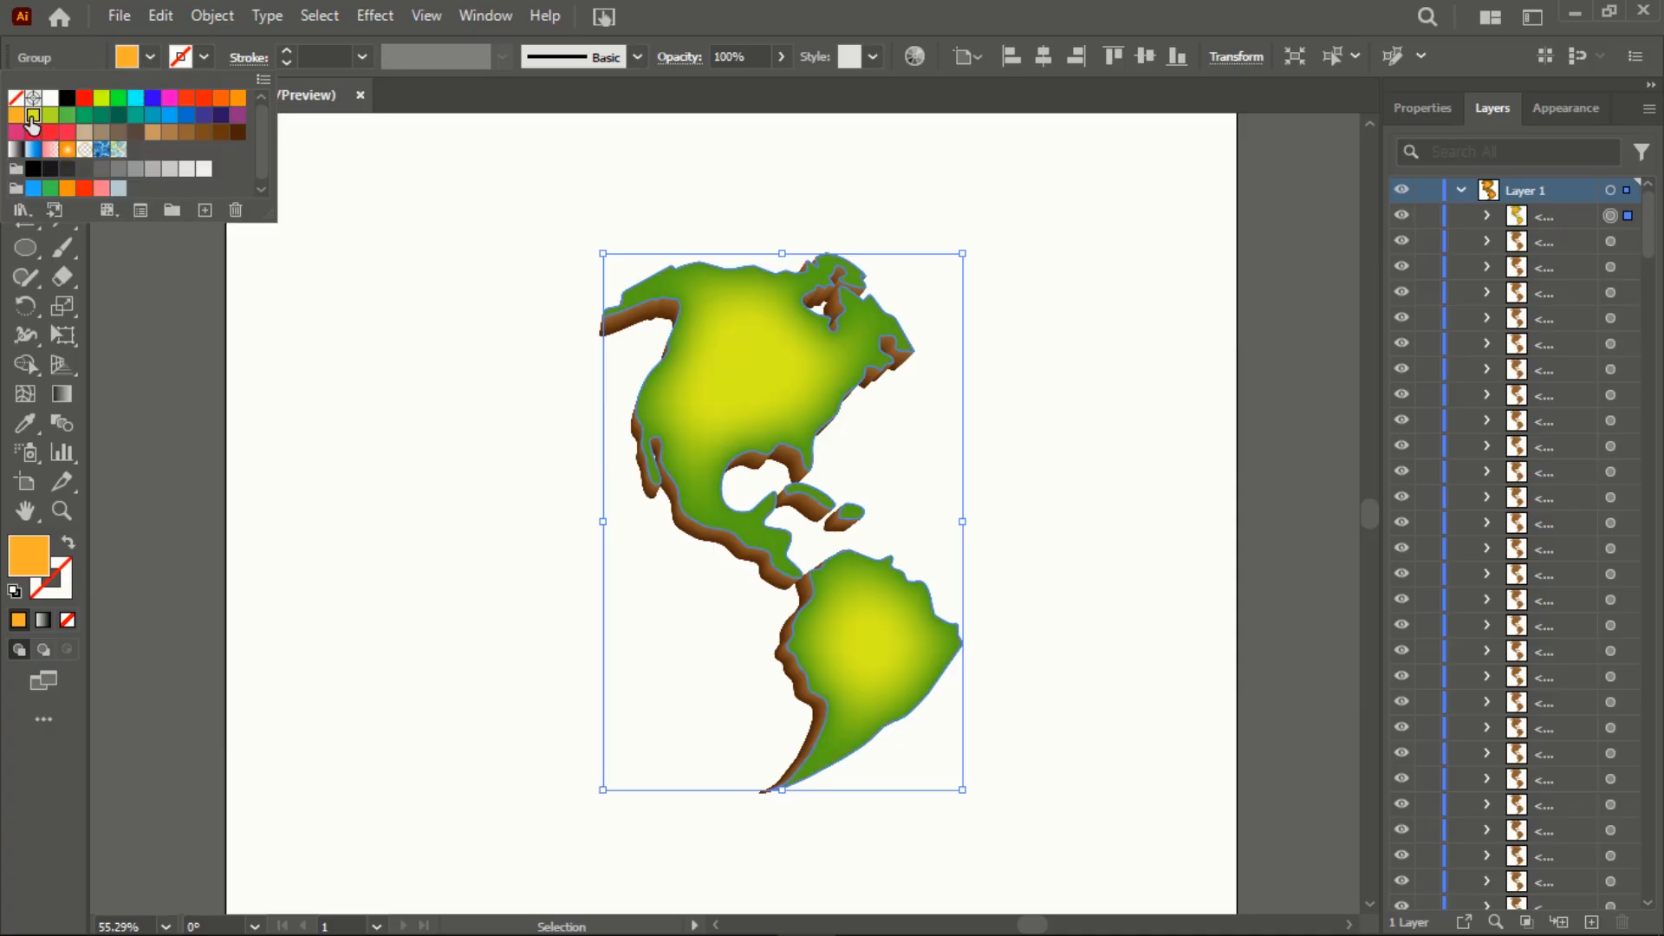
left_click(549, 258)
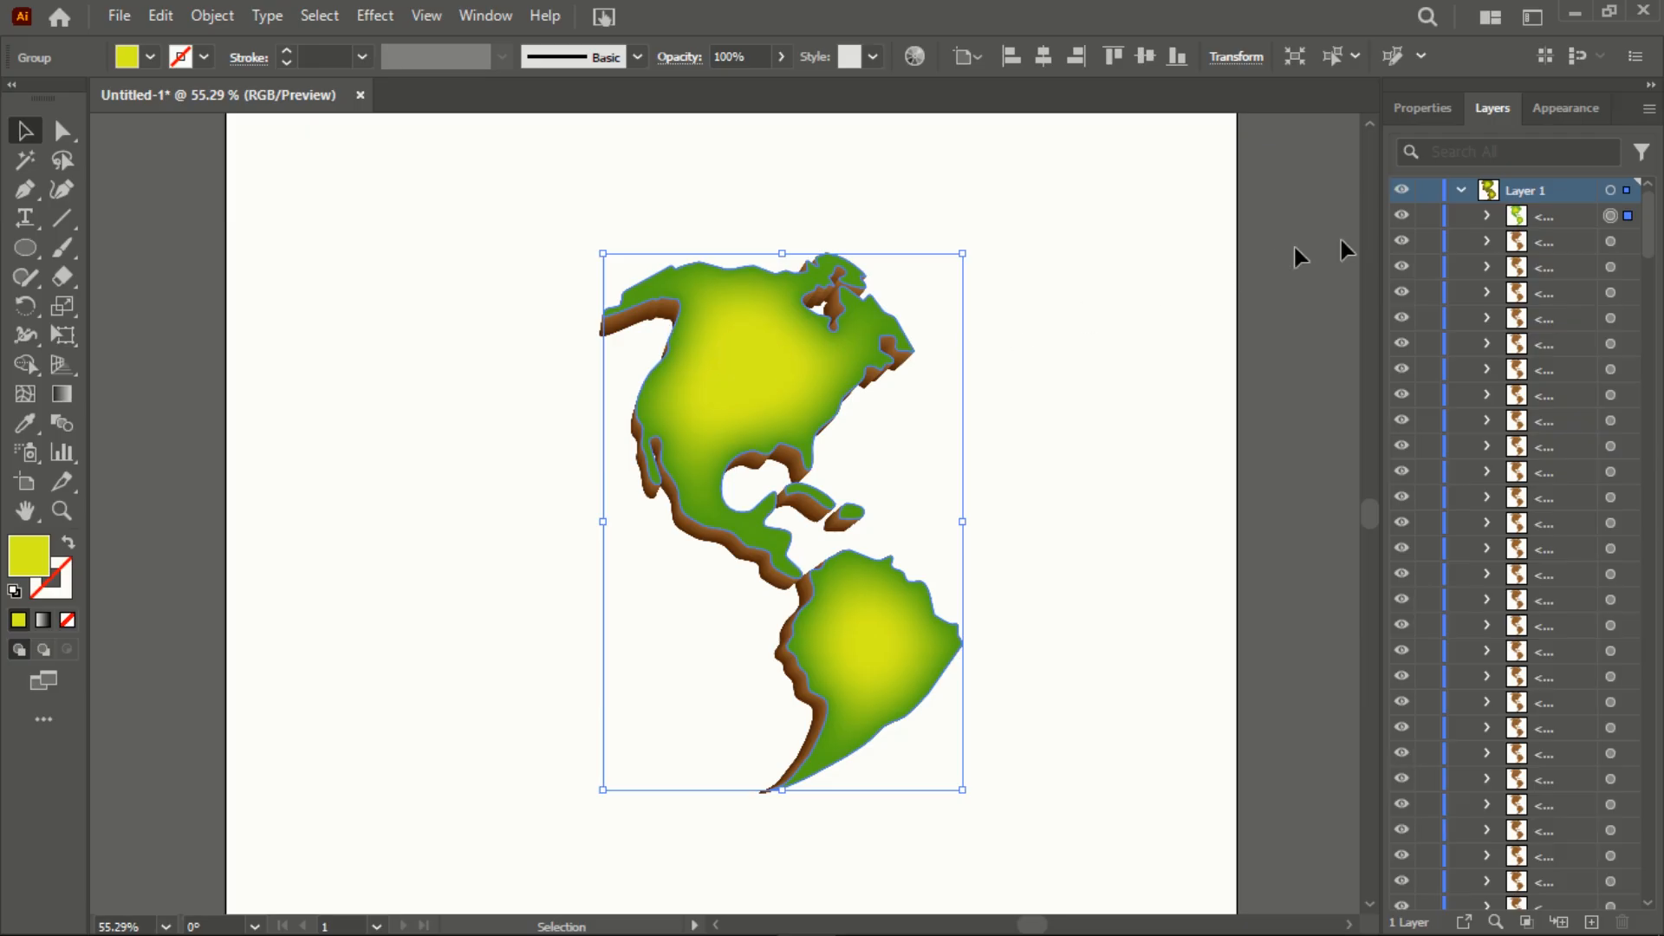
Edit the applied Inner Glow on the topmost Americas shape, reducing its blur to 39 px and its opacity to 52%
left_click(1549, 120)
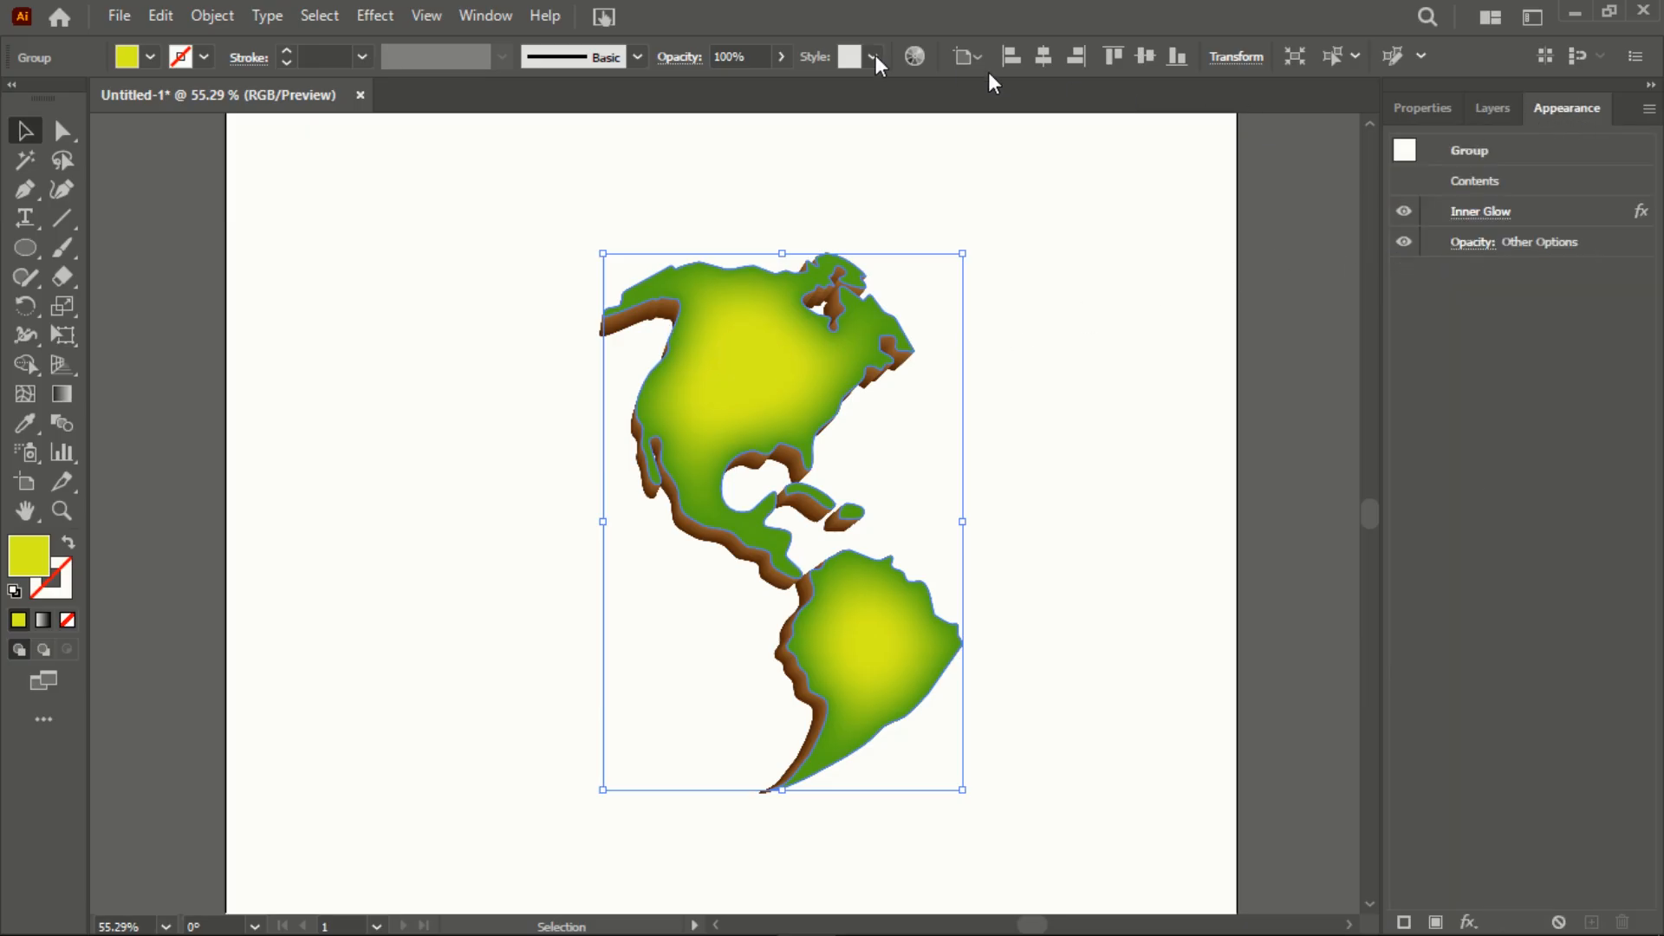
left_click(486, 16)
mouse_move(483, 40)
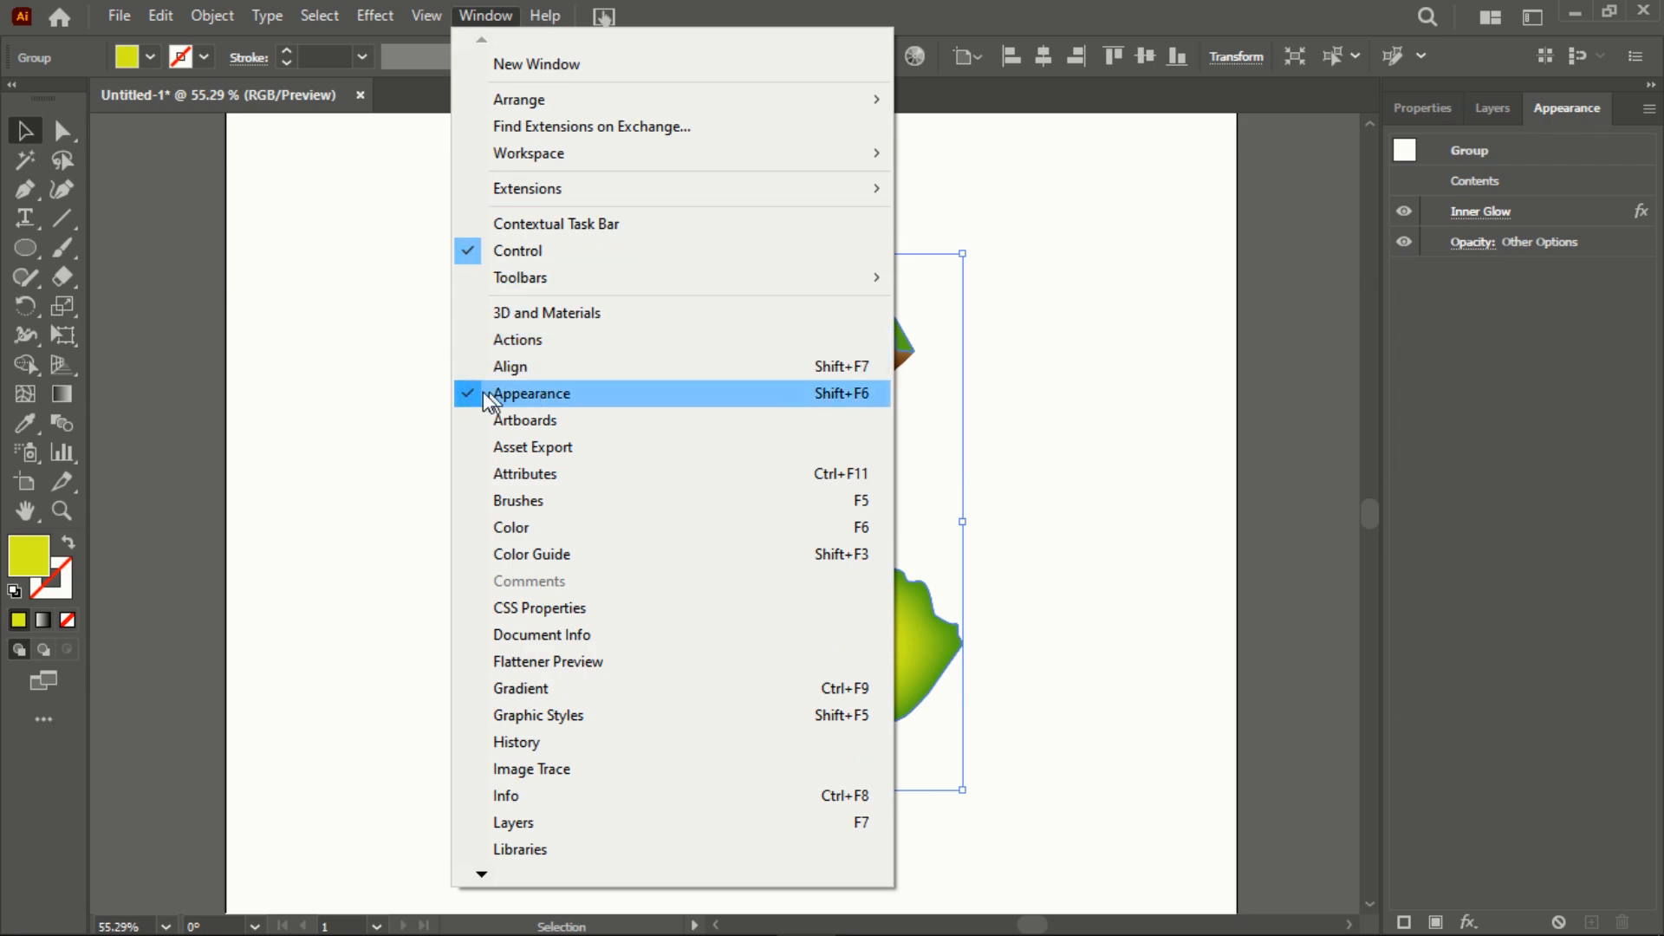
left_click(1484, 206)
left_click(1479, 210)
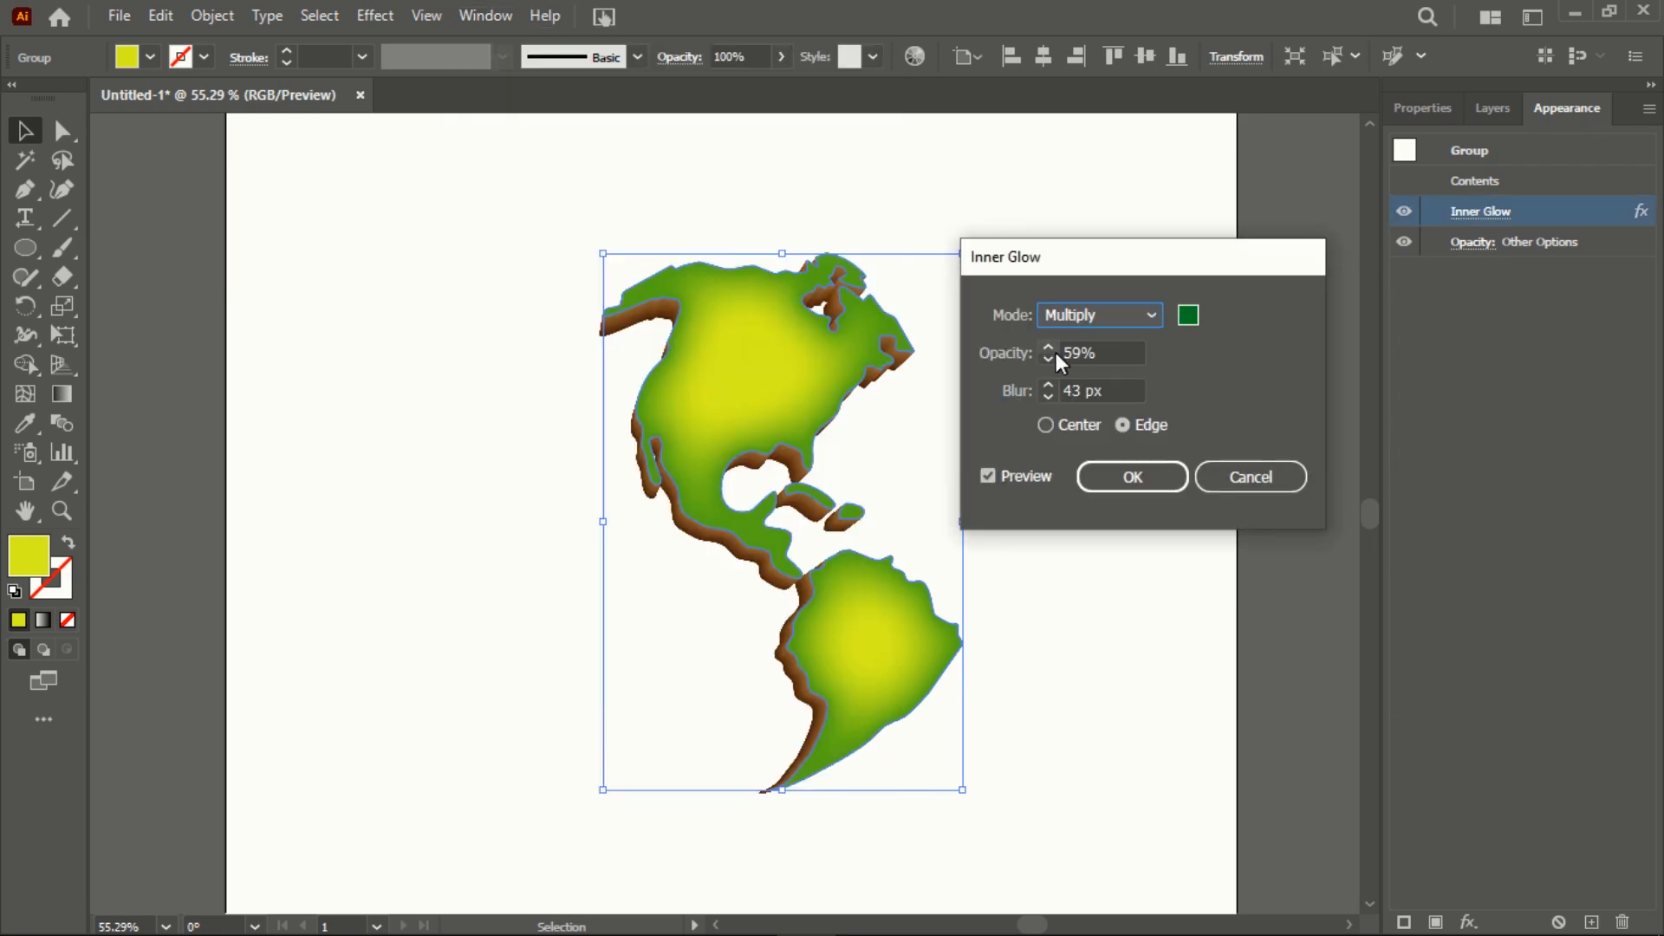
left_click(1050, 396)
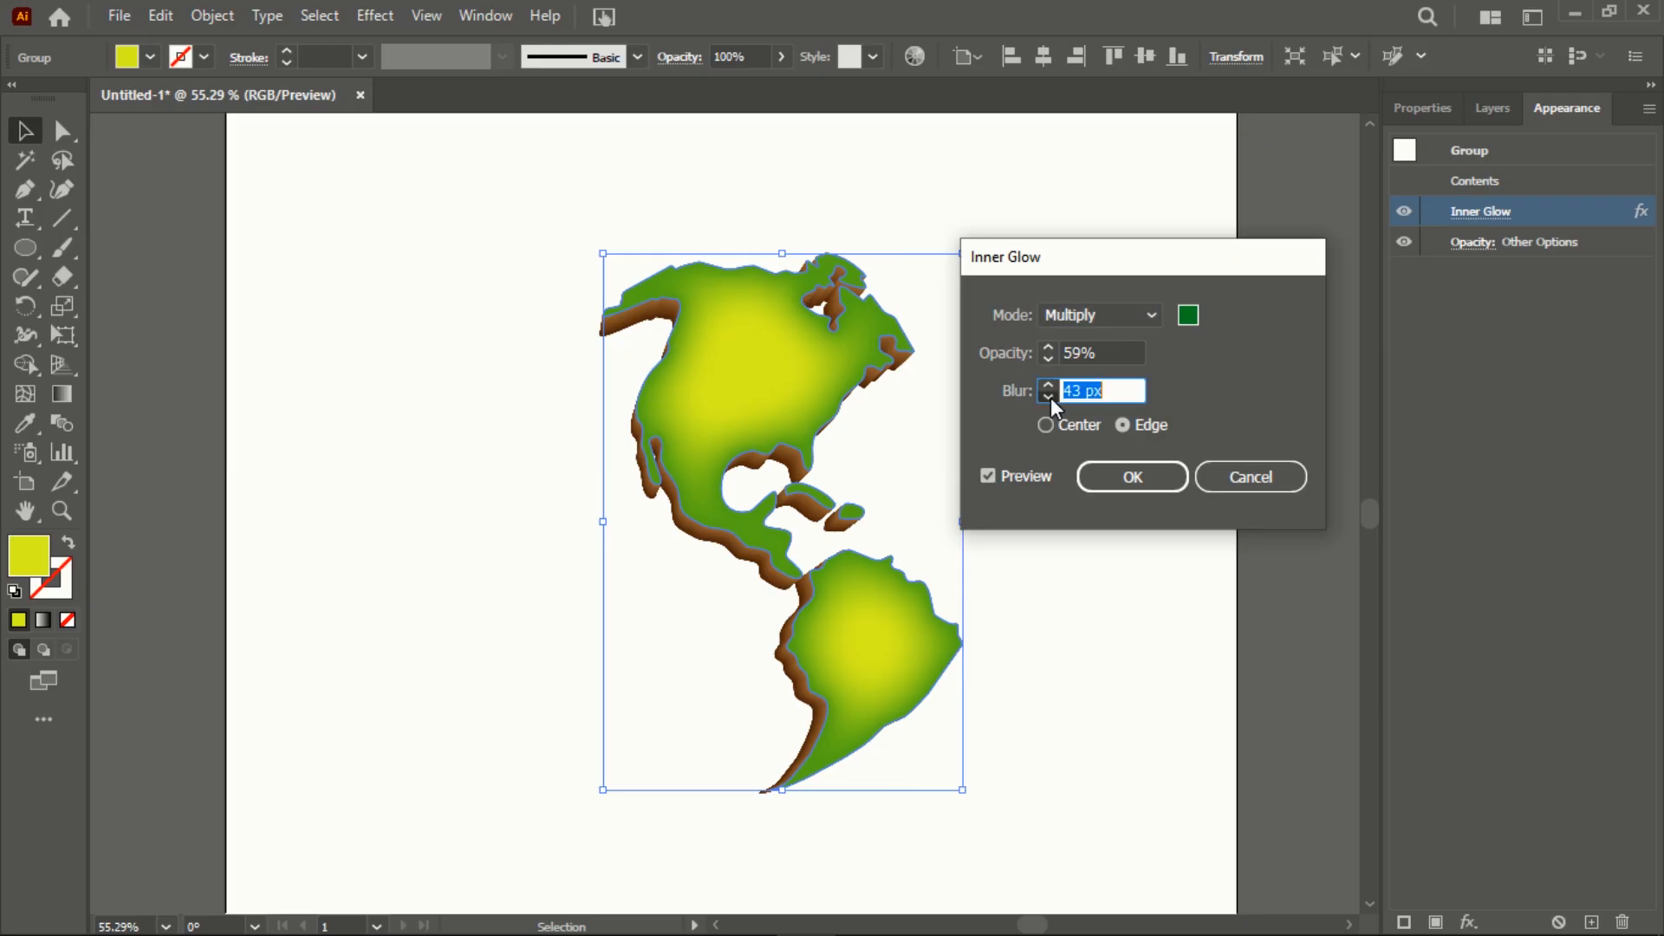
left_click(1047, 357)
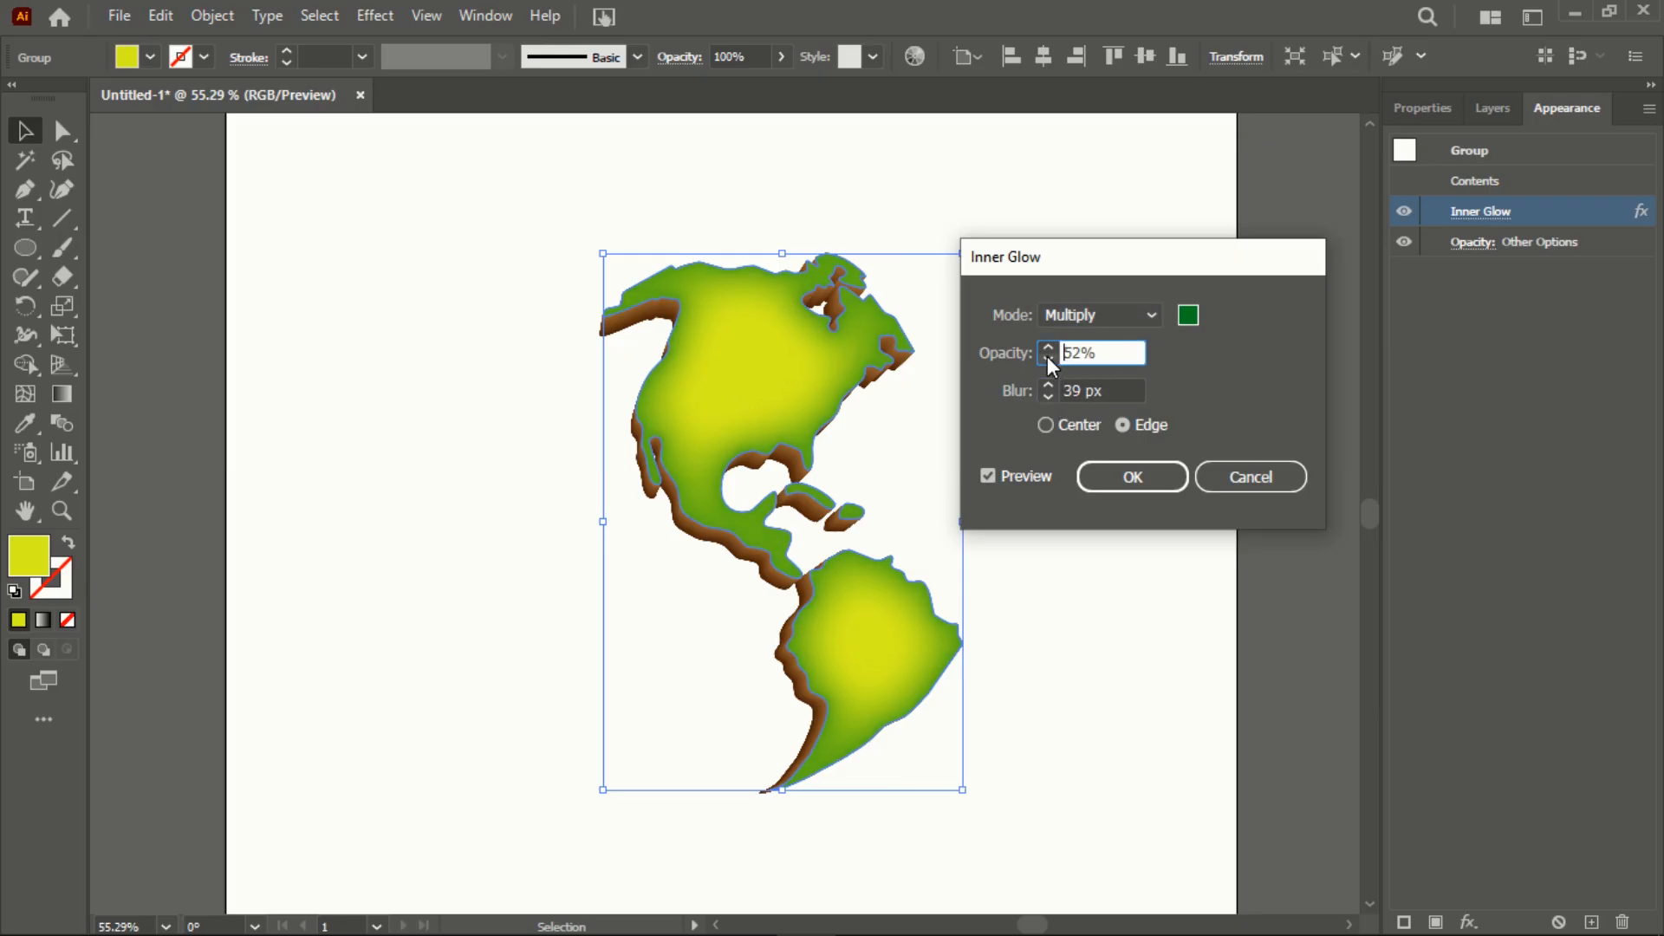
left_click(1120, 489)
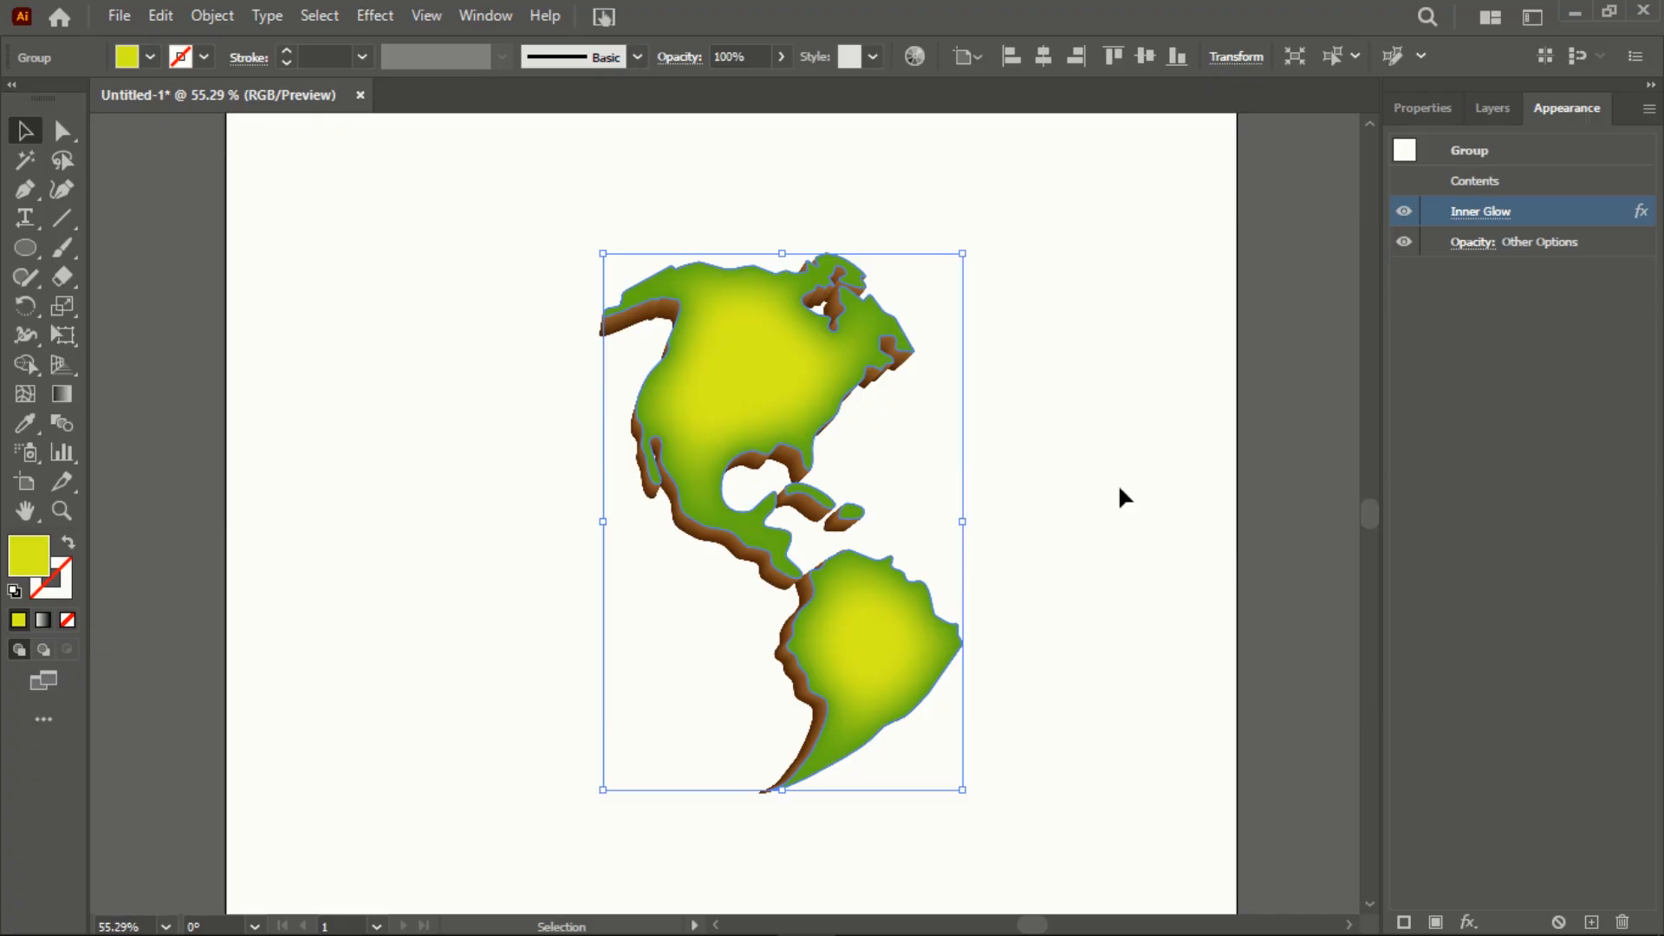
Select all the intermediate brown shapes between the topmost and bottommost Americas shapes, group them, and clear the selection
left_click(1493, 106)
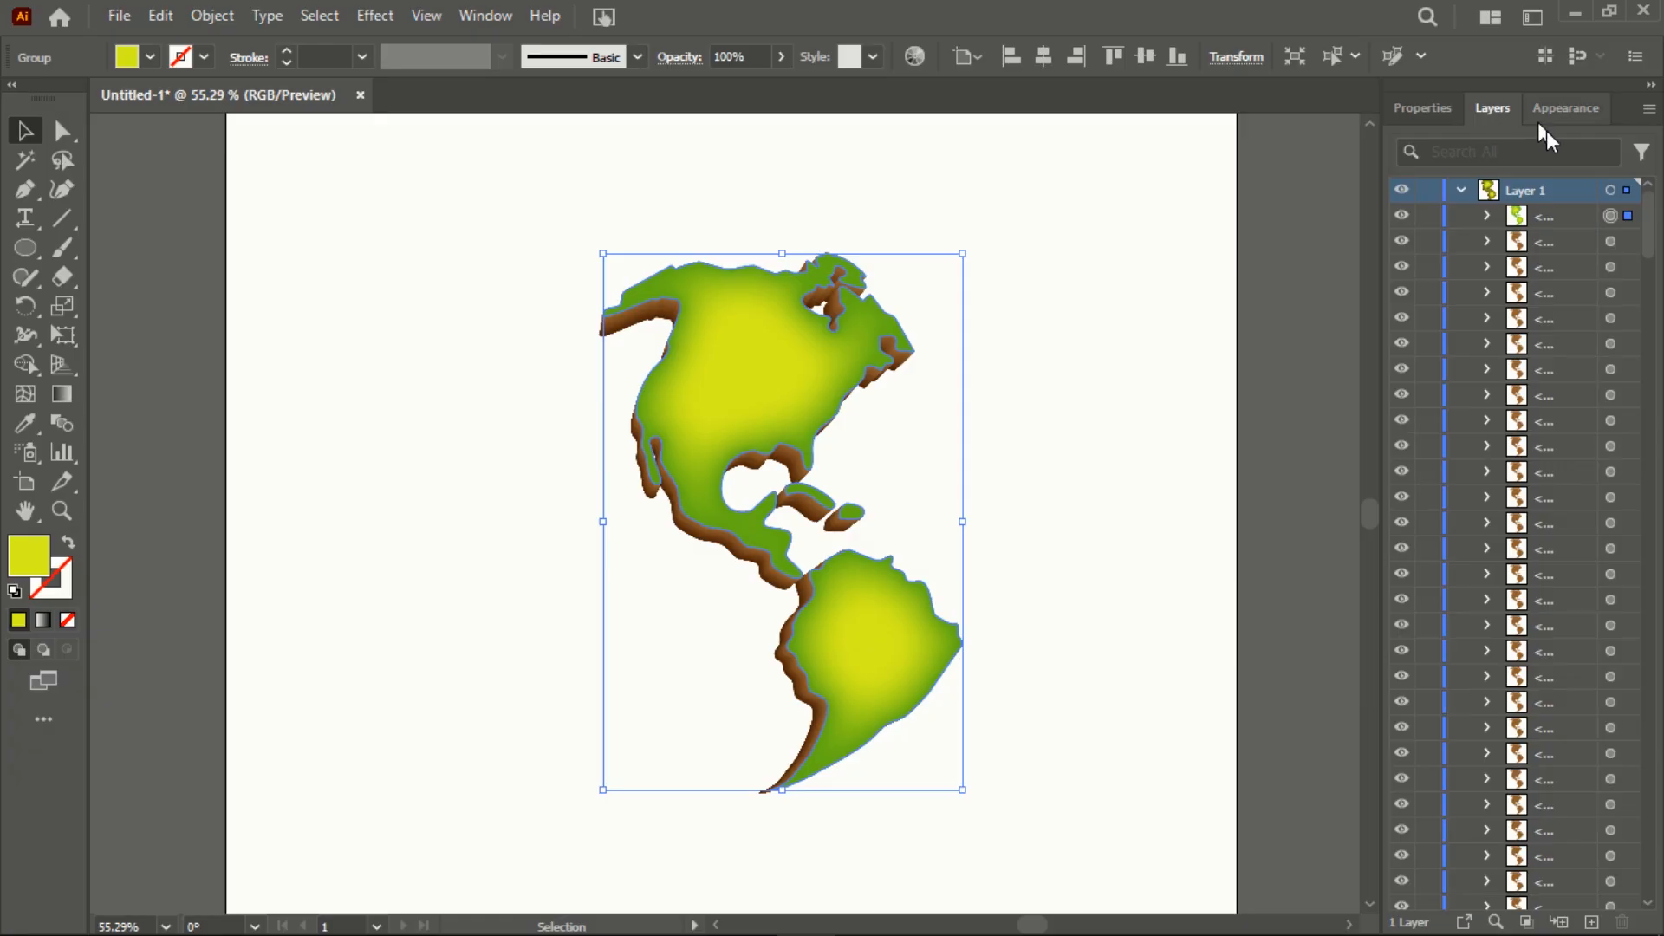
left_click(1610, 241)
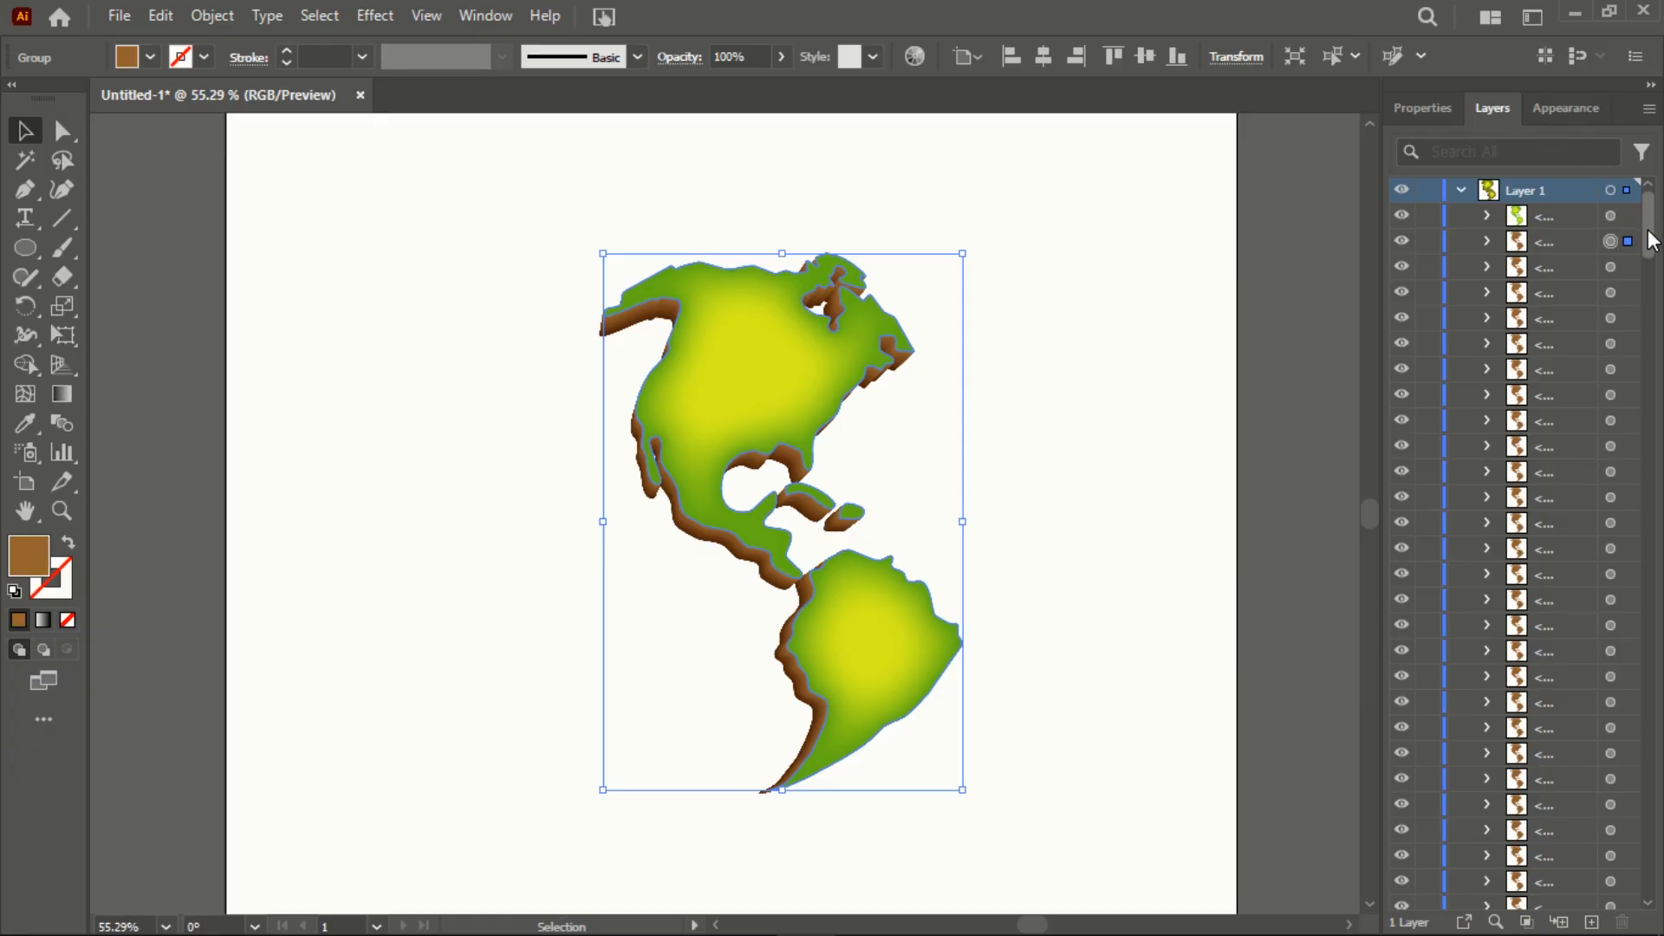
left_click_drag(1651, 241, 1656, 921)
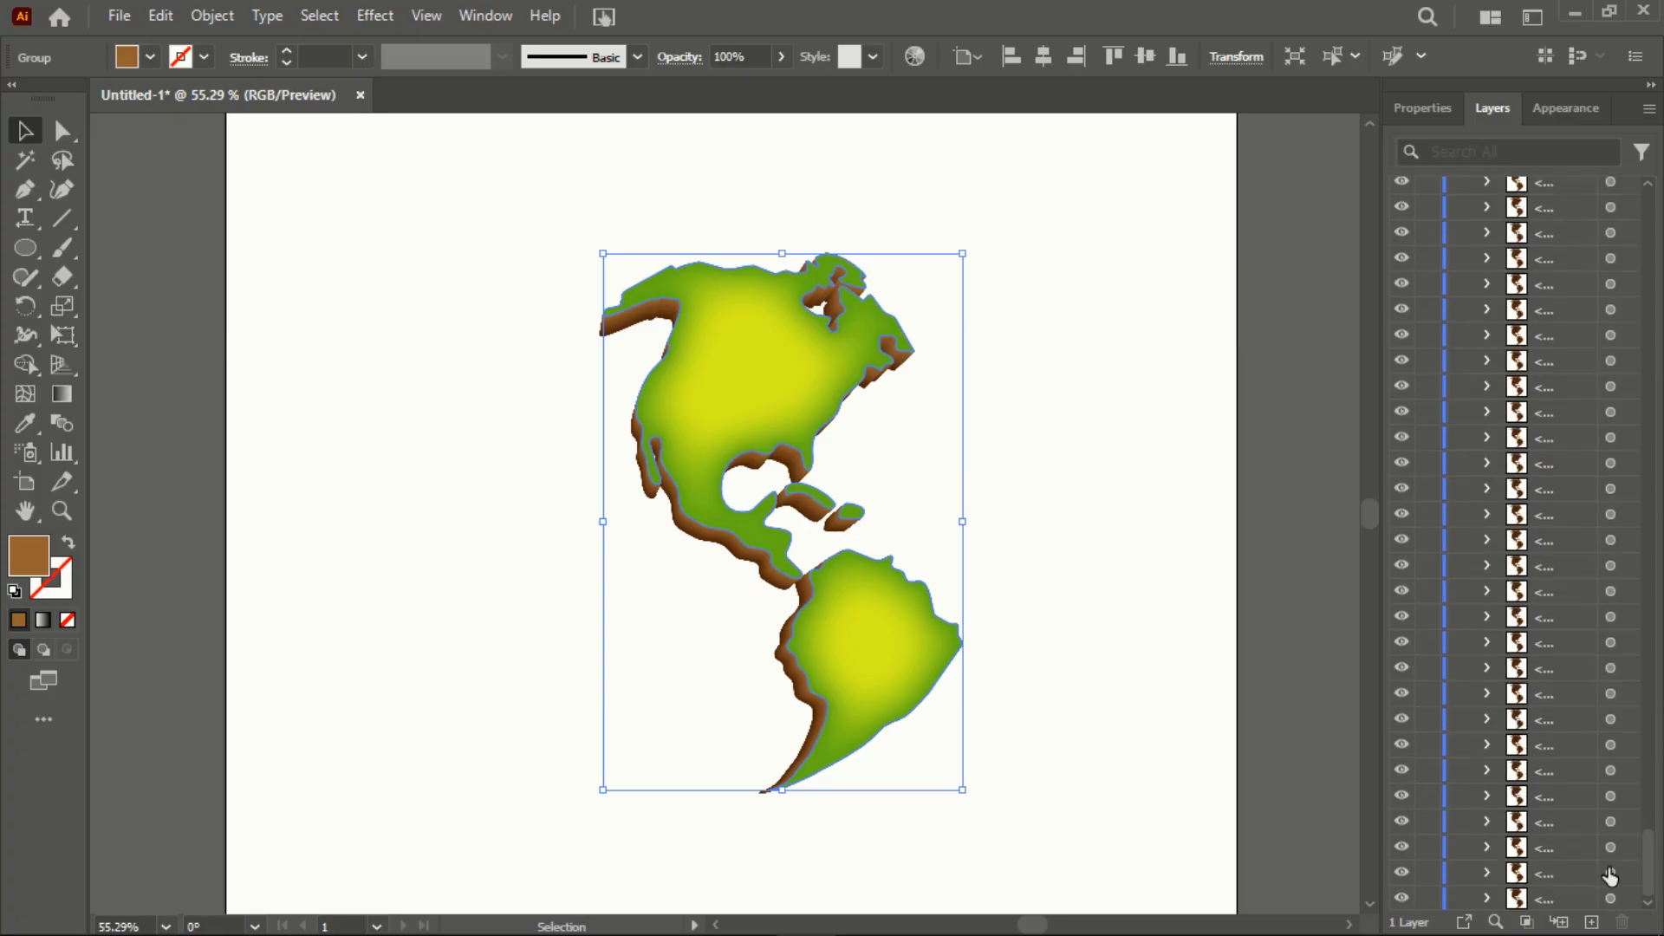
key("shift")
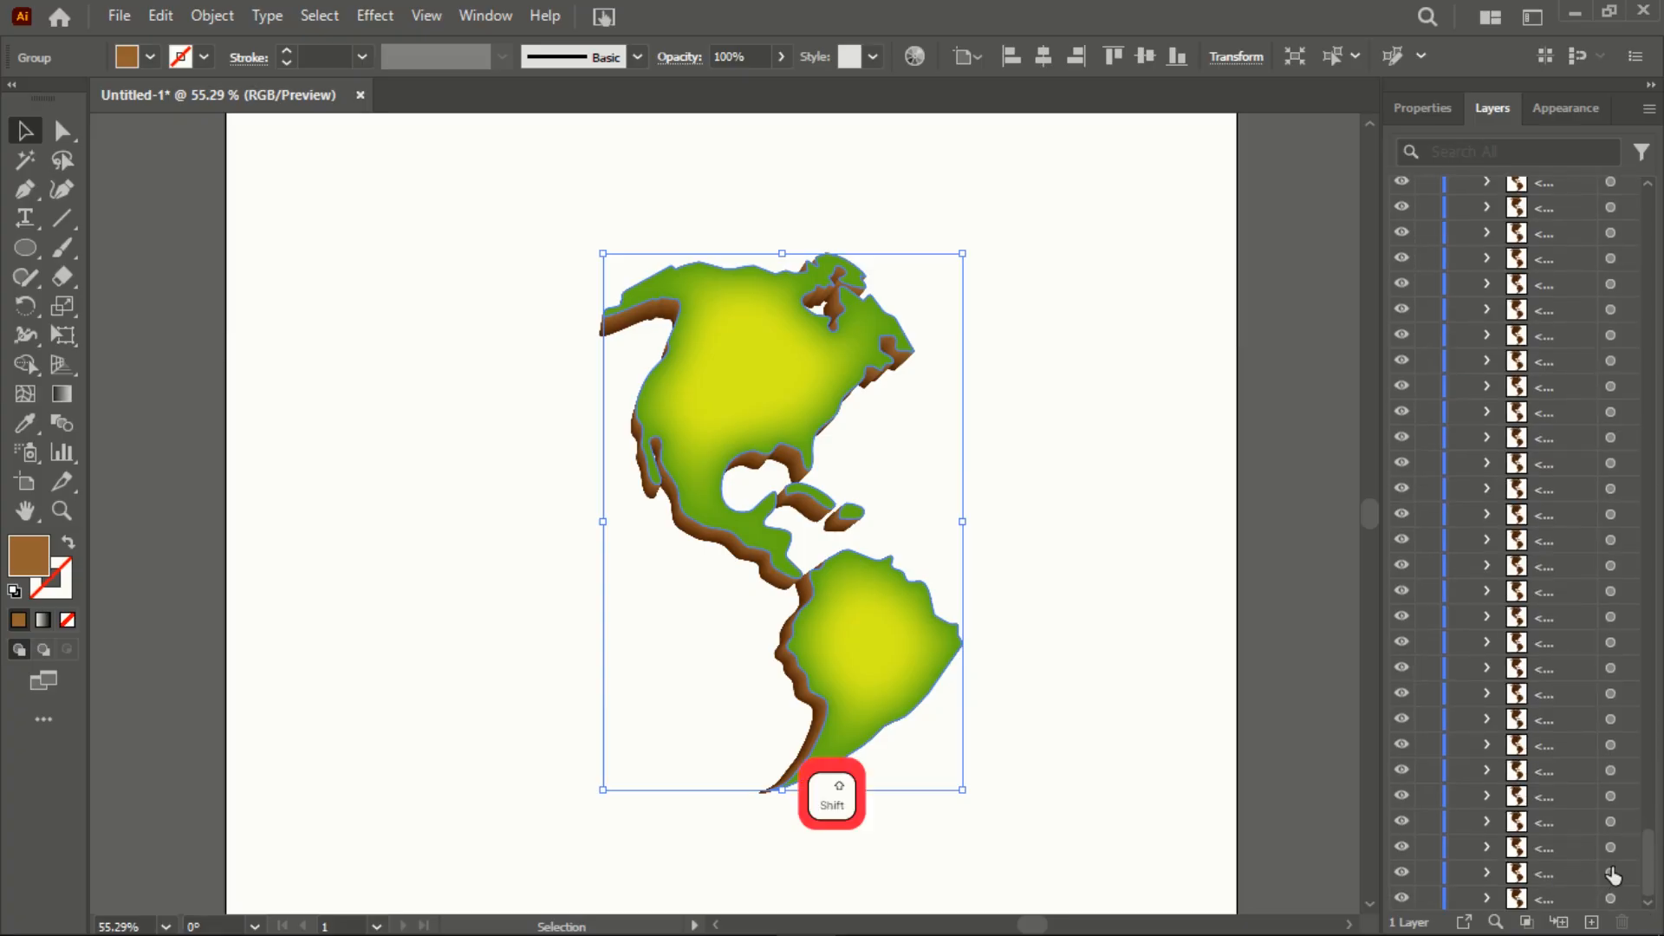
left_click(1611, 872, "shift")
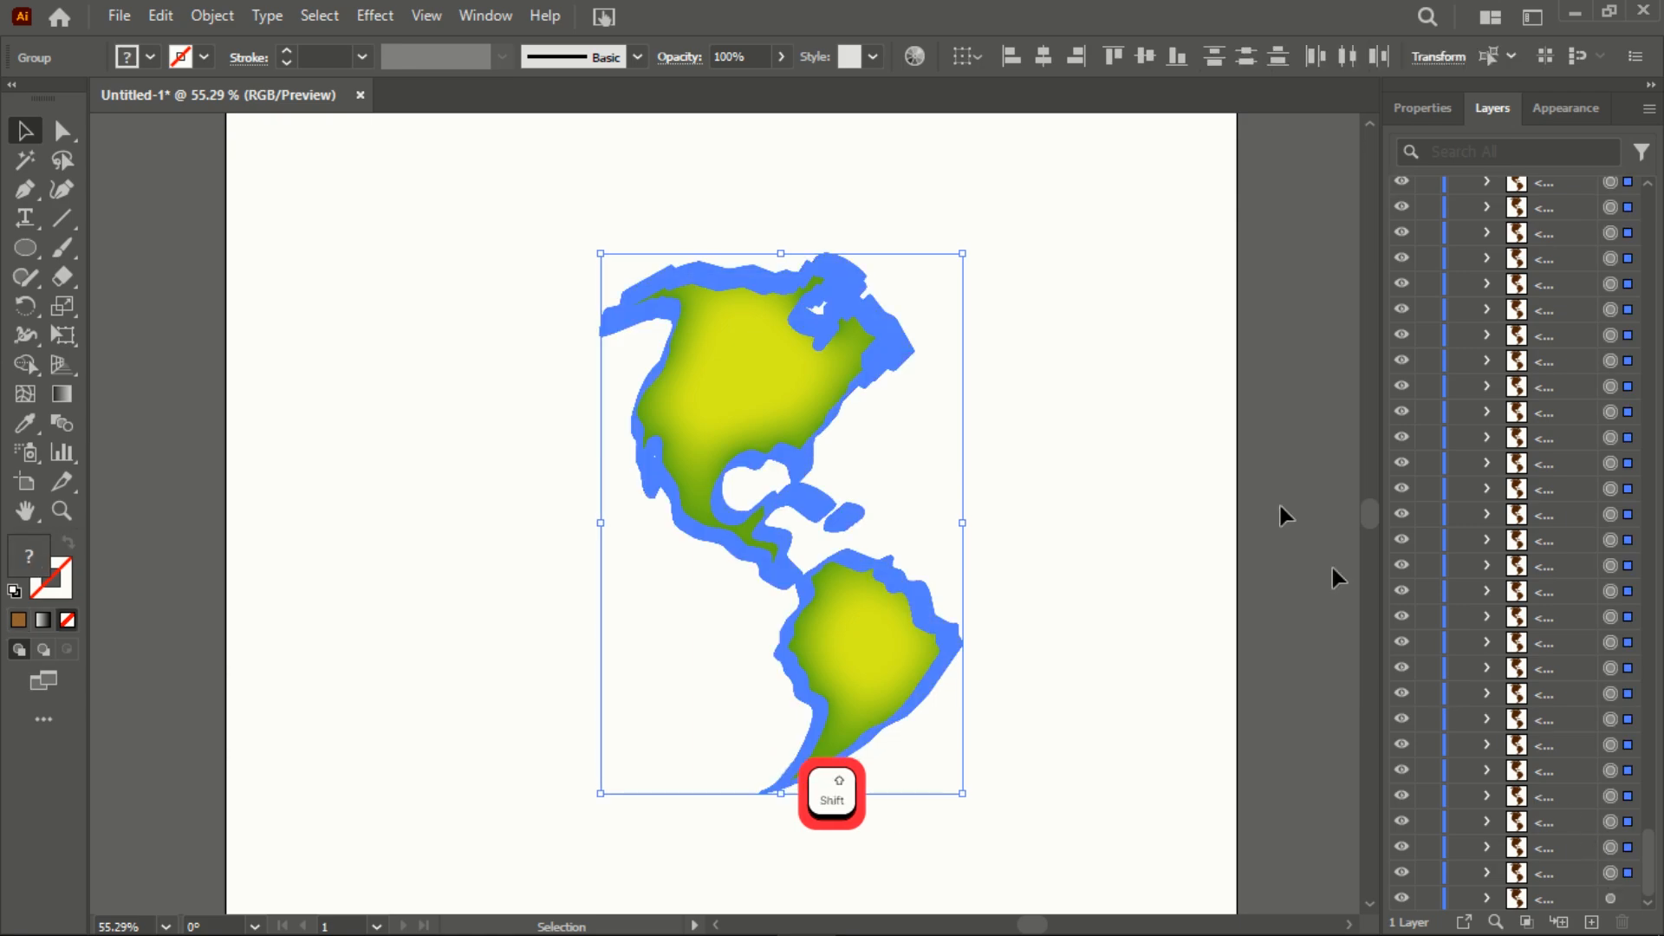
left_click(208, 16)
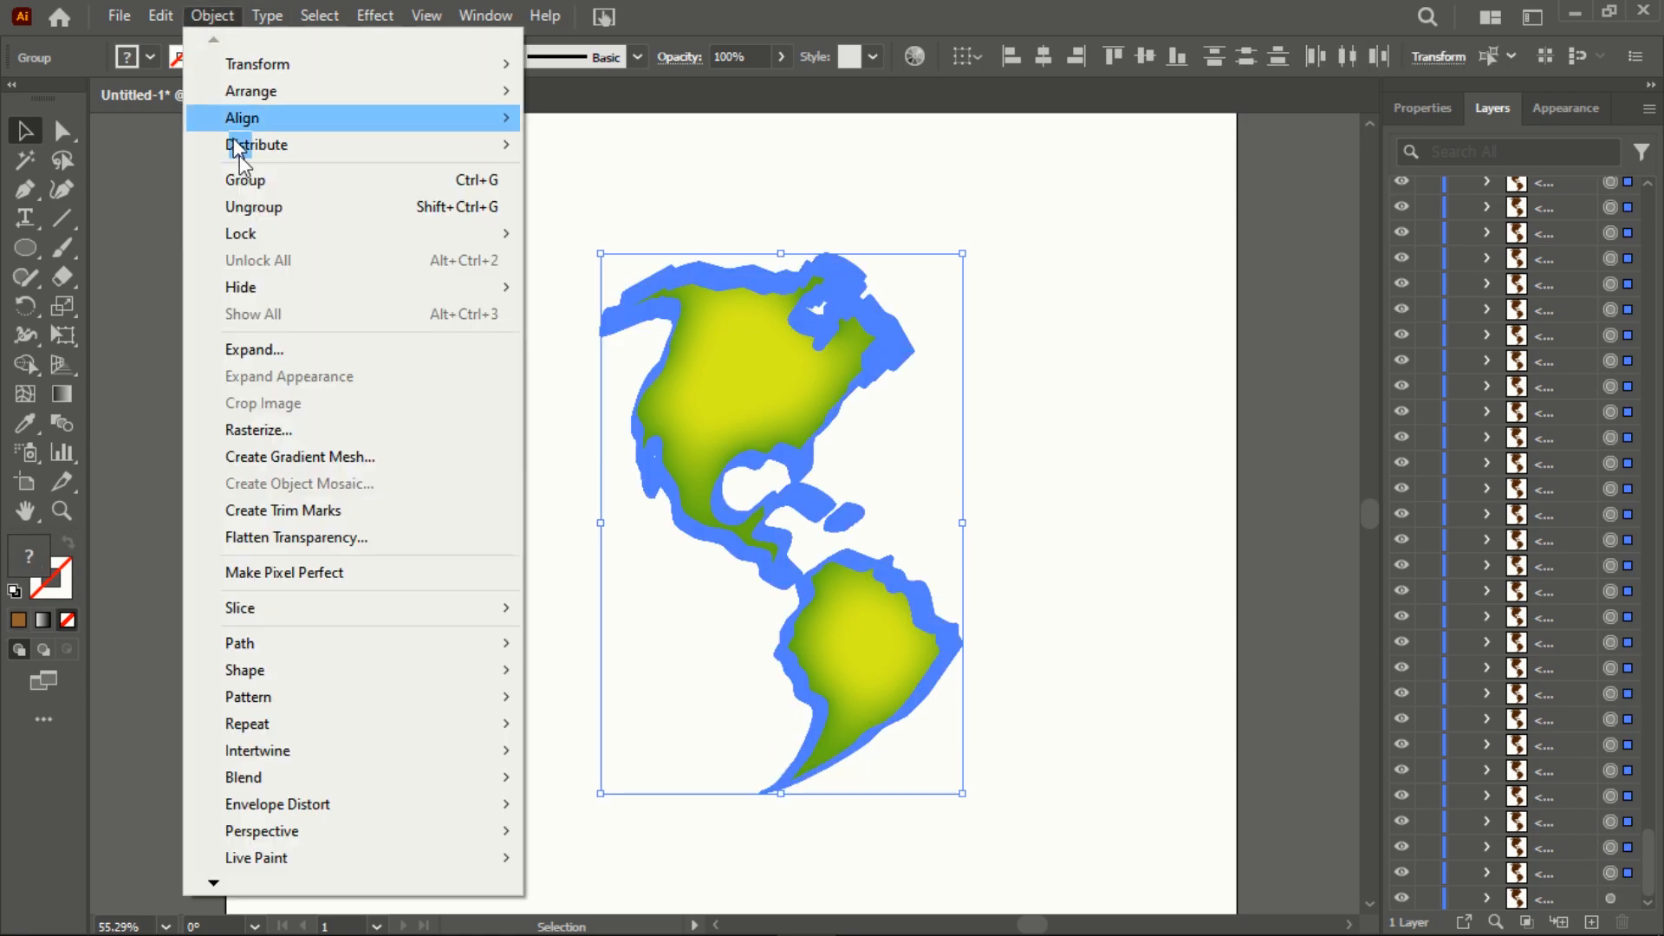
left_click(247, 205)
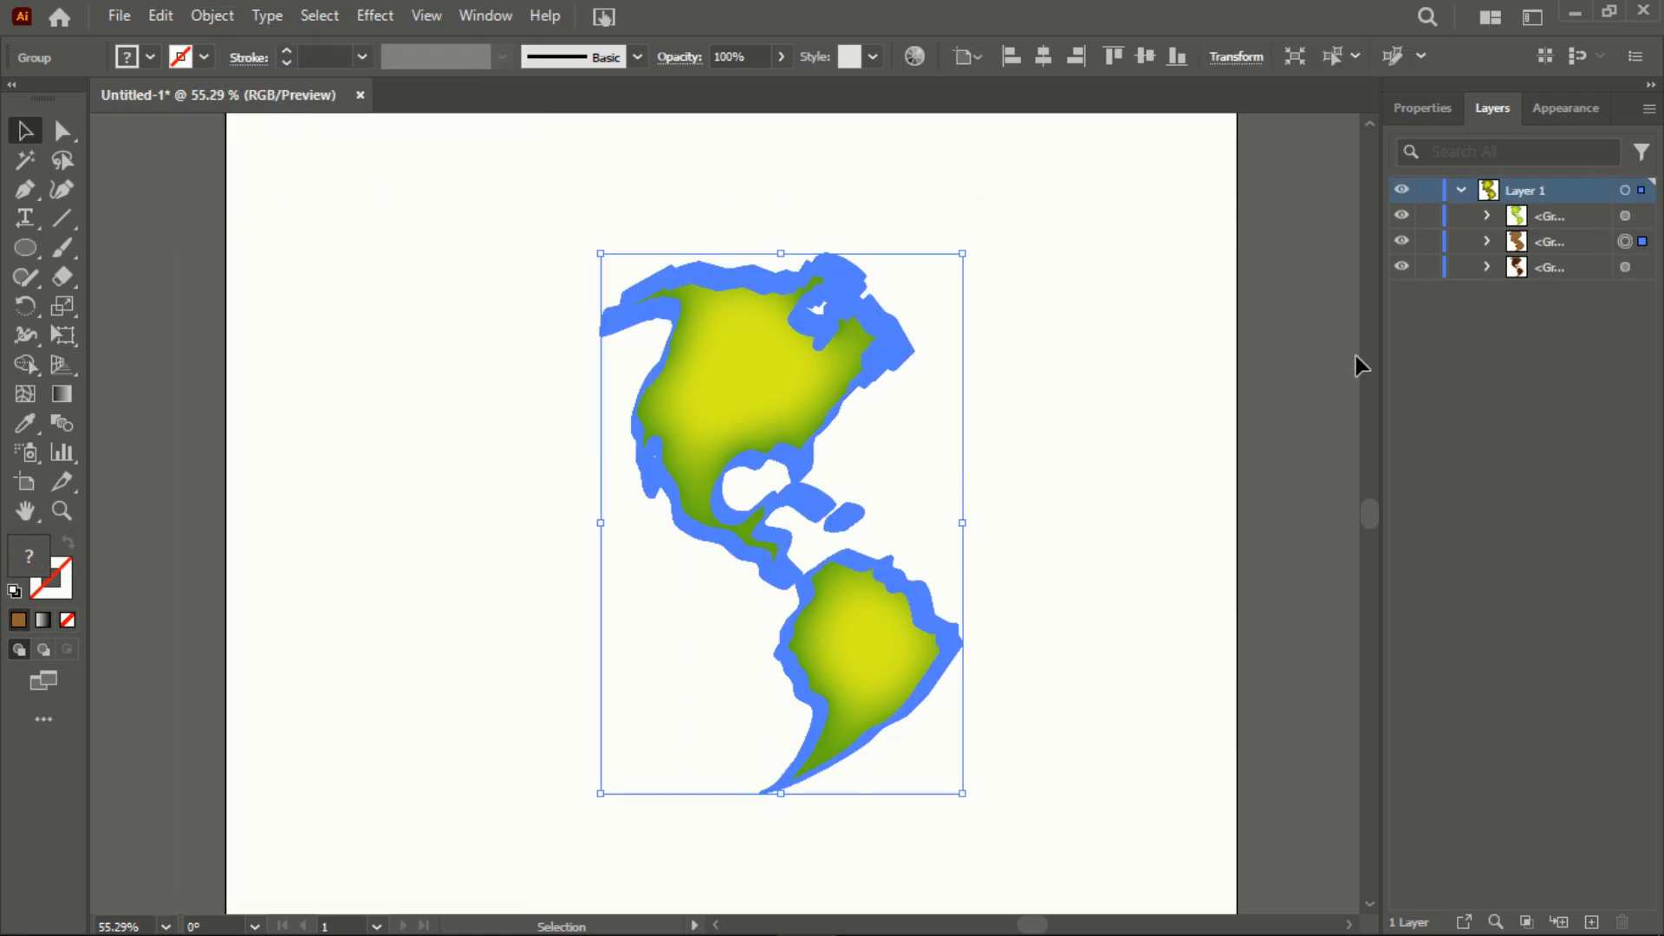
left_click(1330, 356)
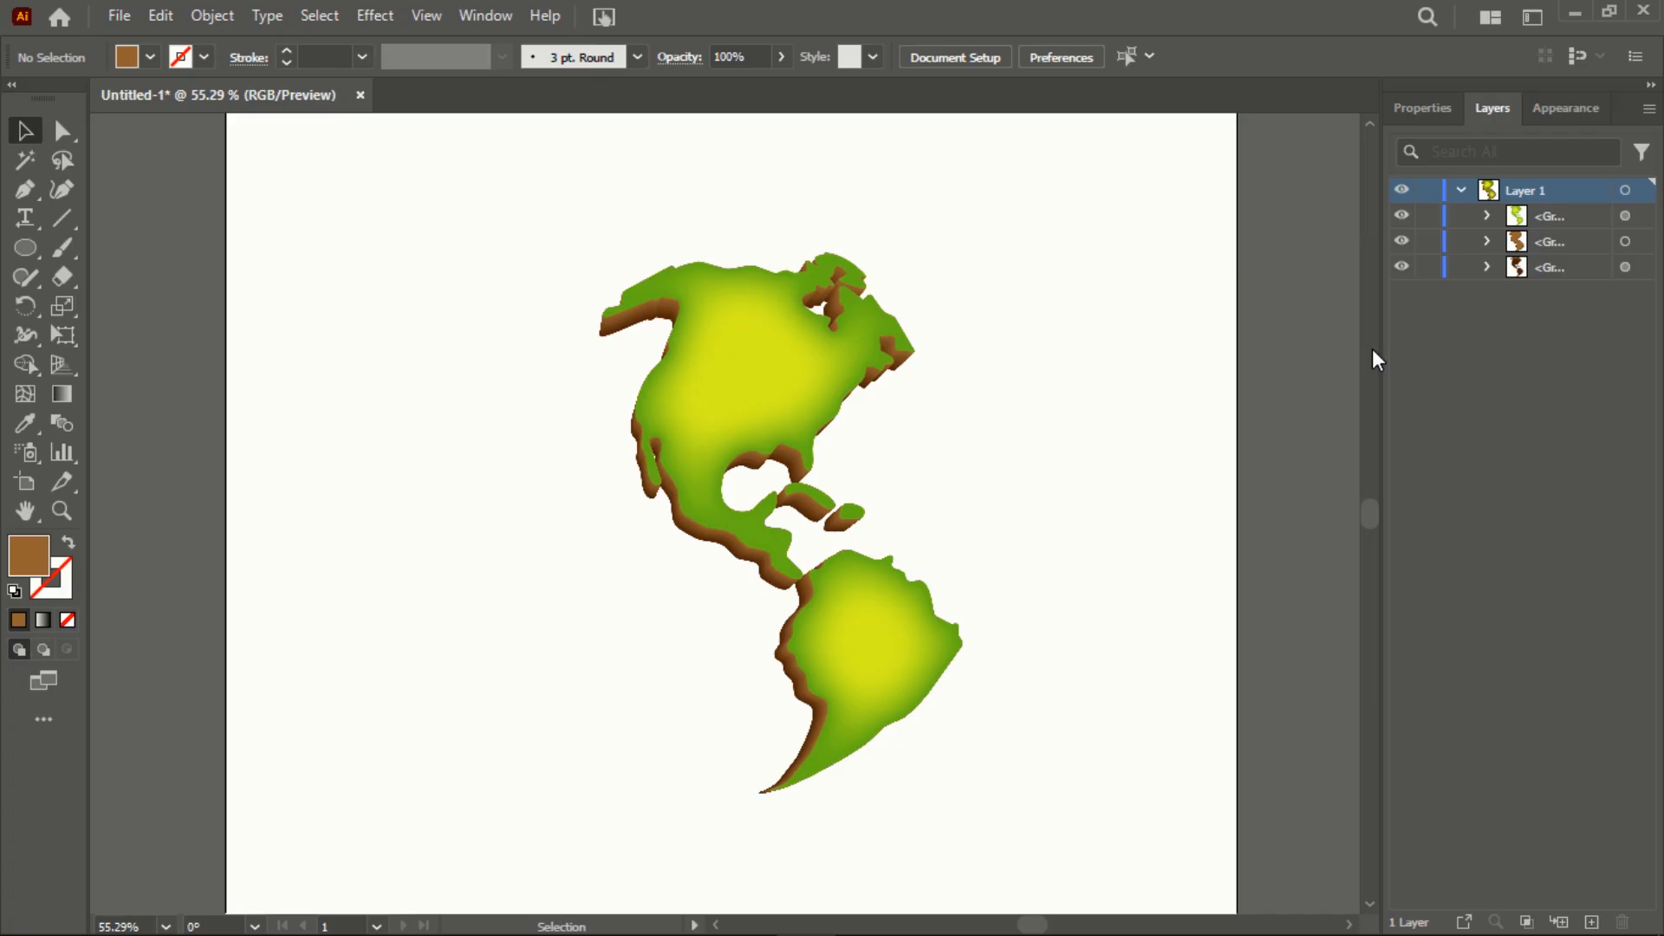
Select the bottommost dark brown Americas shape and hide the green top shape and the grouped brown layers
left_click(1626, 216)
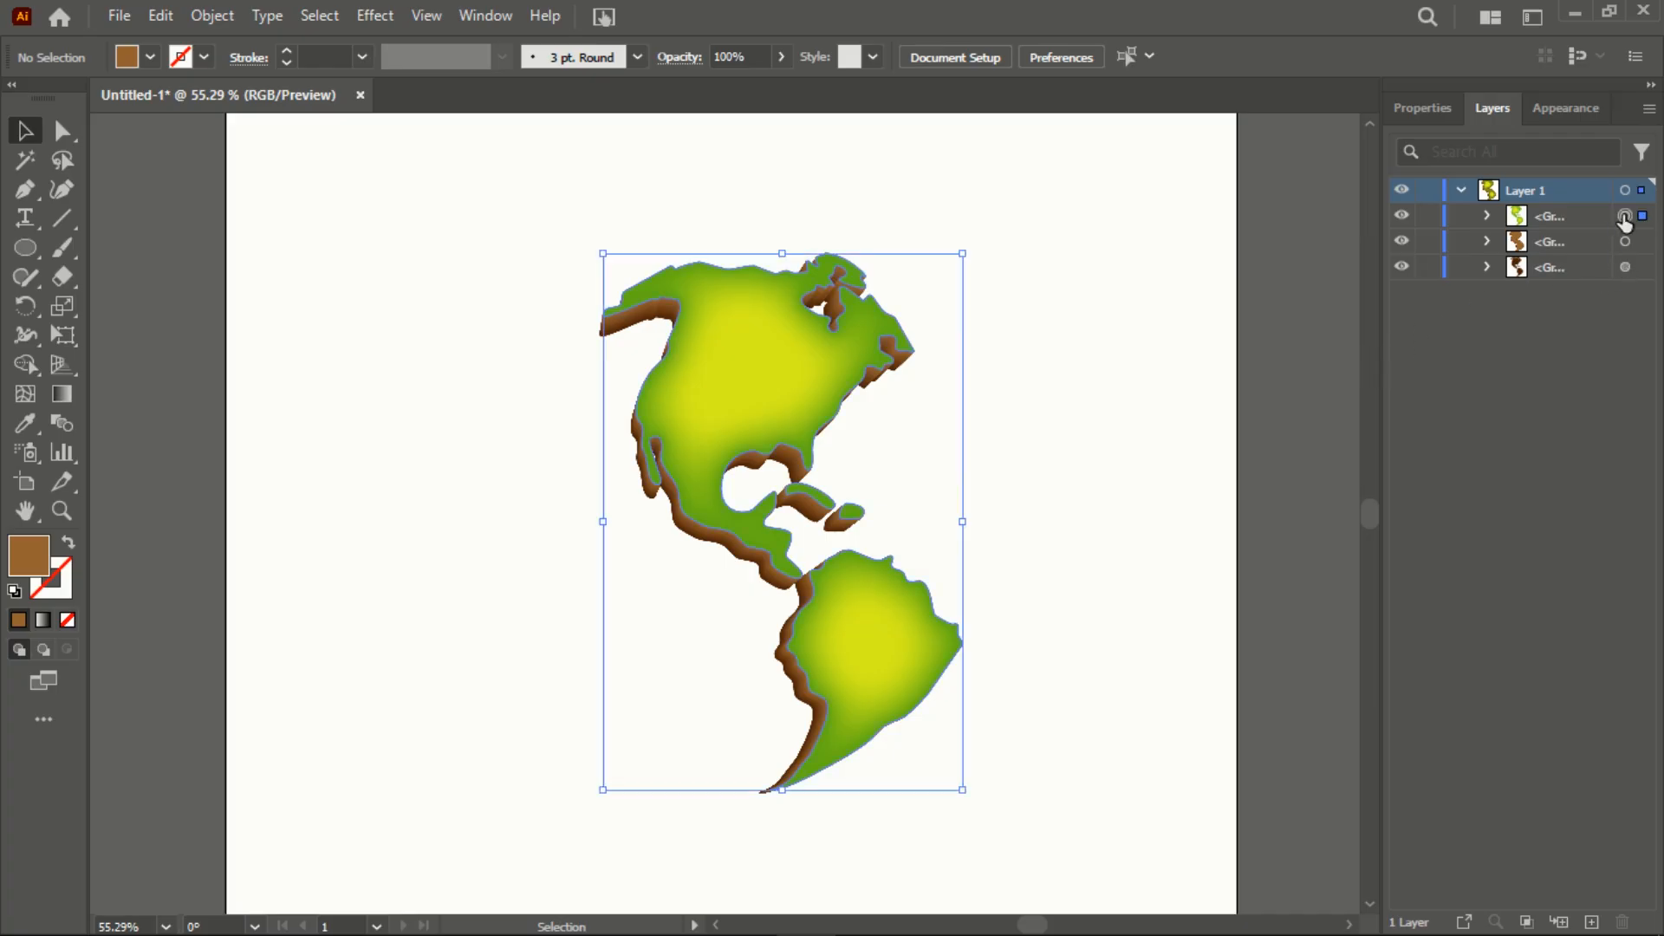
left_click(1625, 267)
left_click(1410, 241)
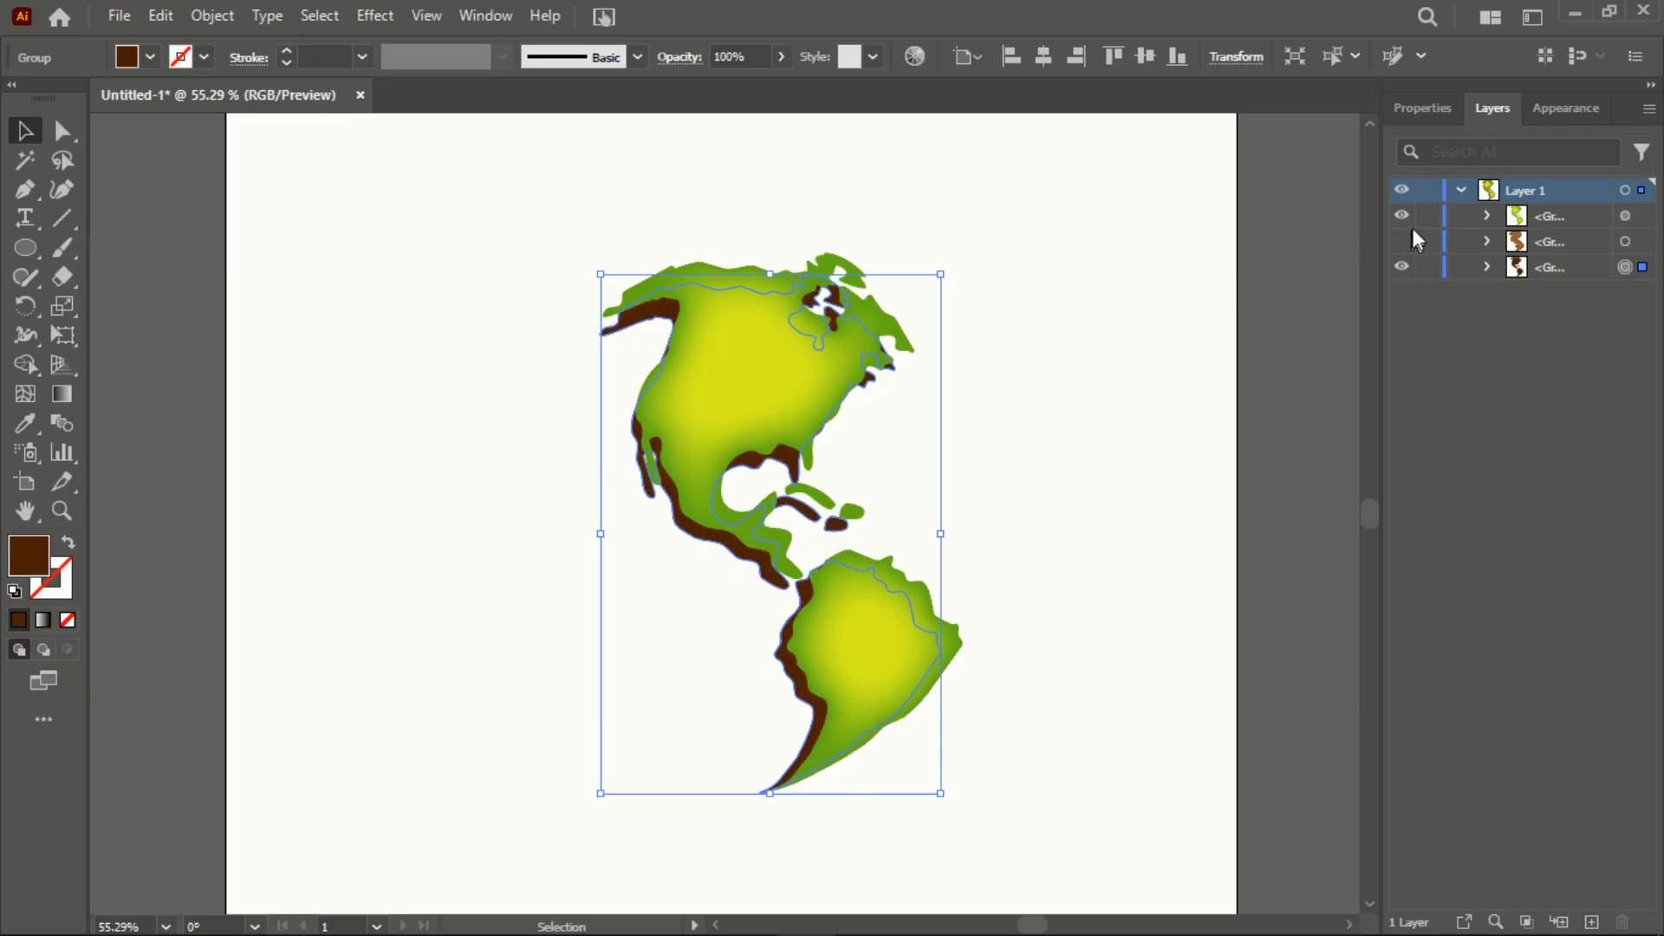
left_click(1404, 217)
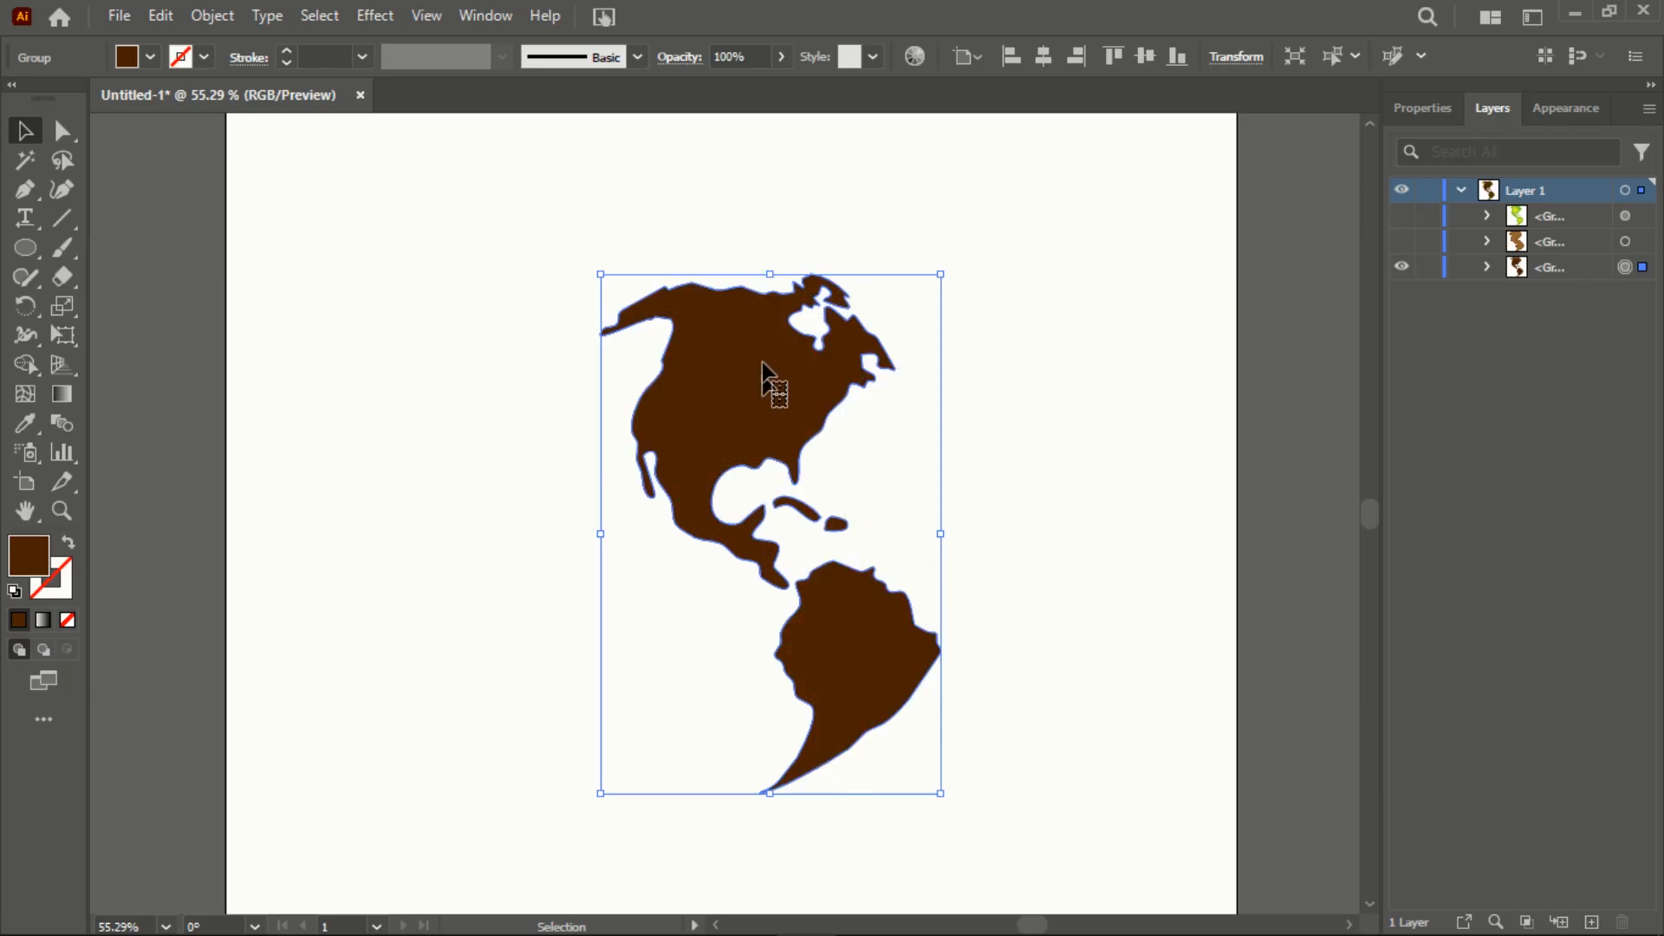
Offset the path of the bottommost dark brown Americas shape by 15 px with round joins
left_click(213, 16)
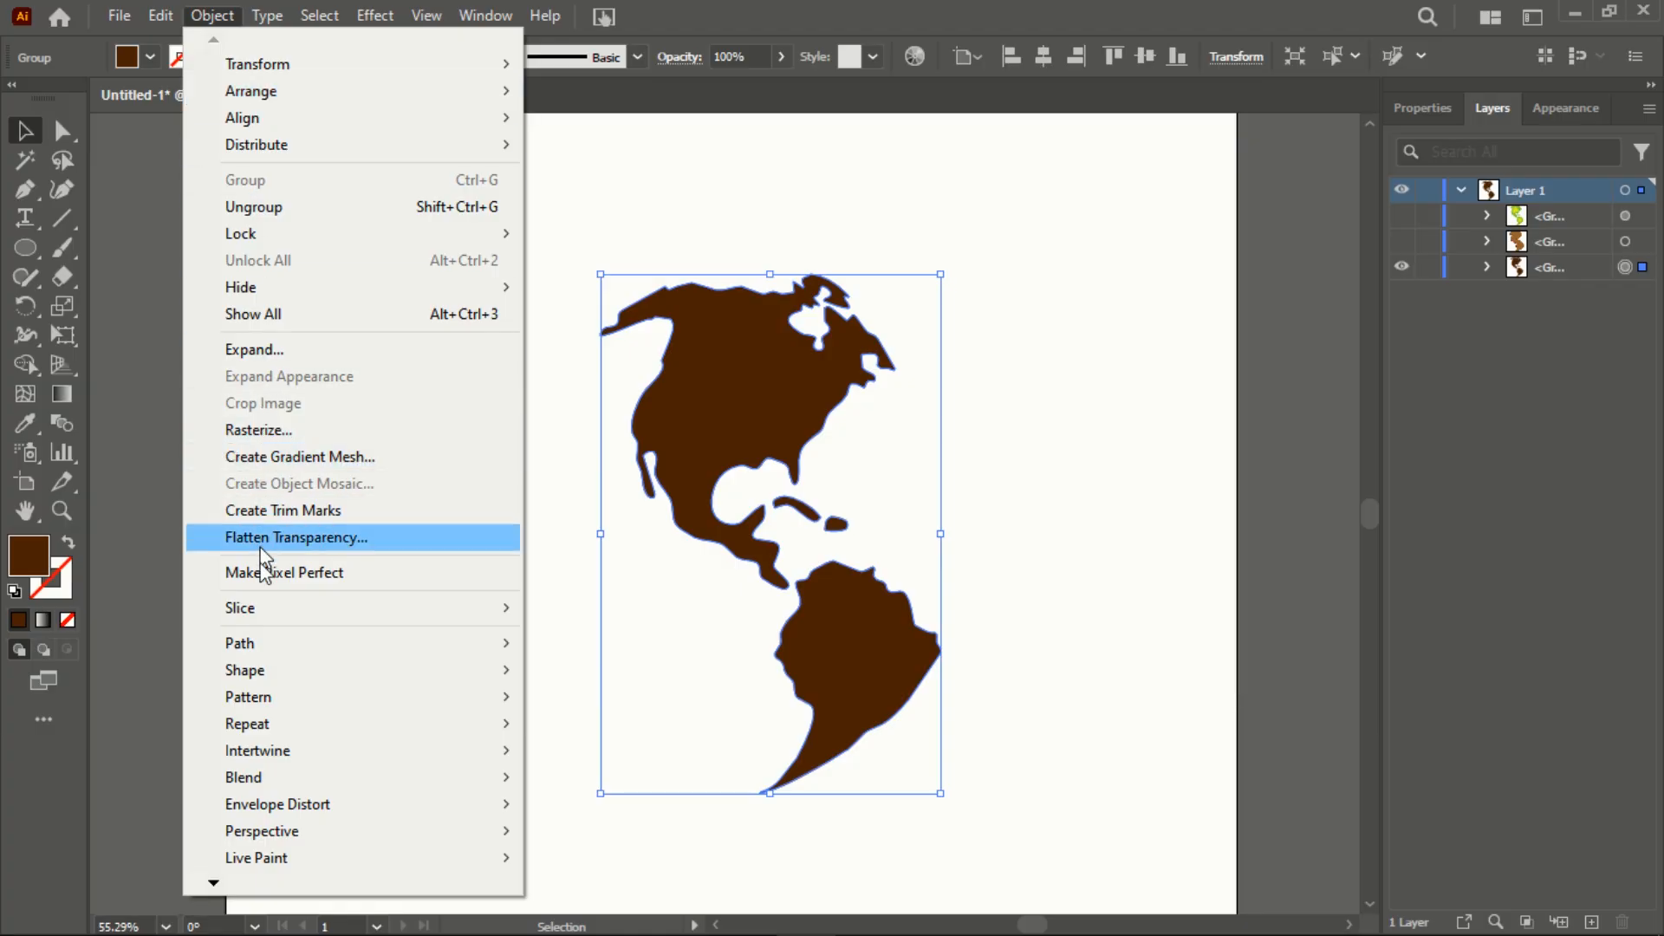
mouse_move(408, 646)
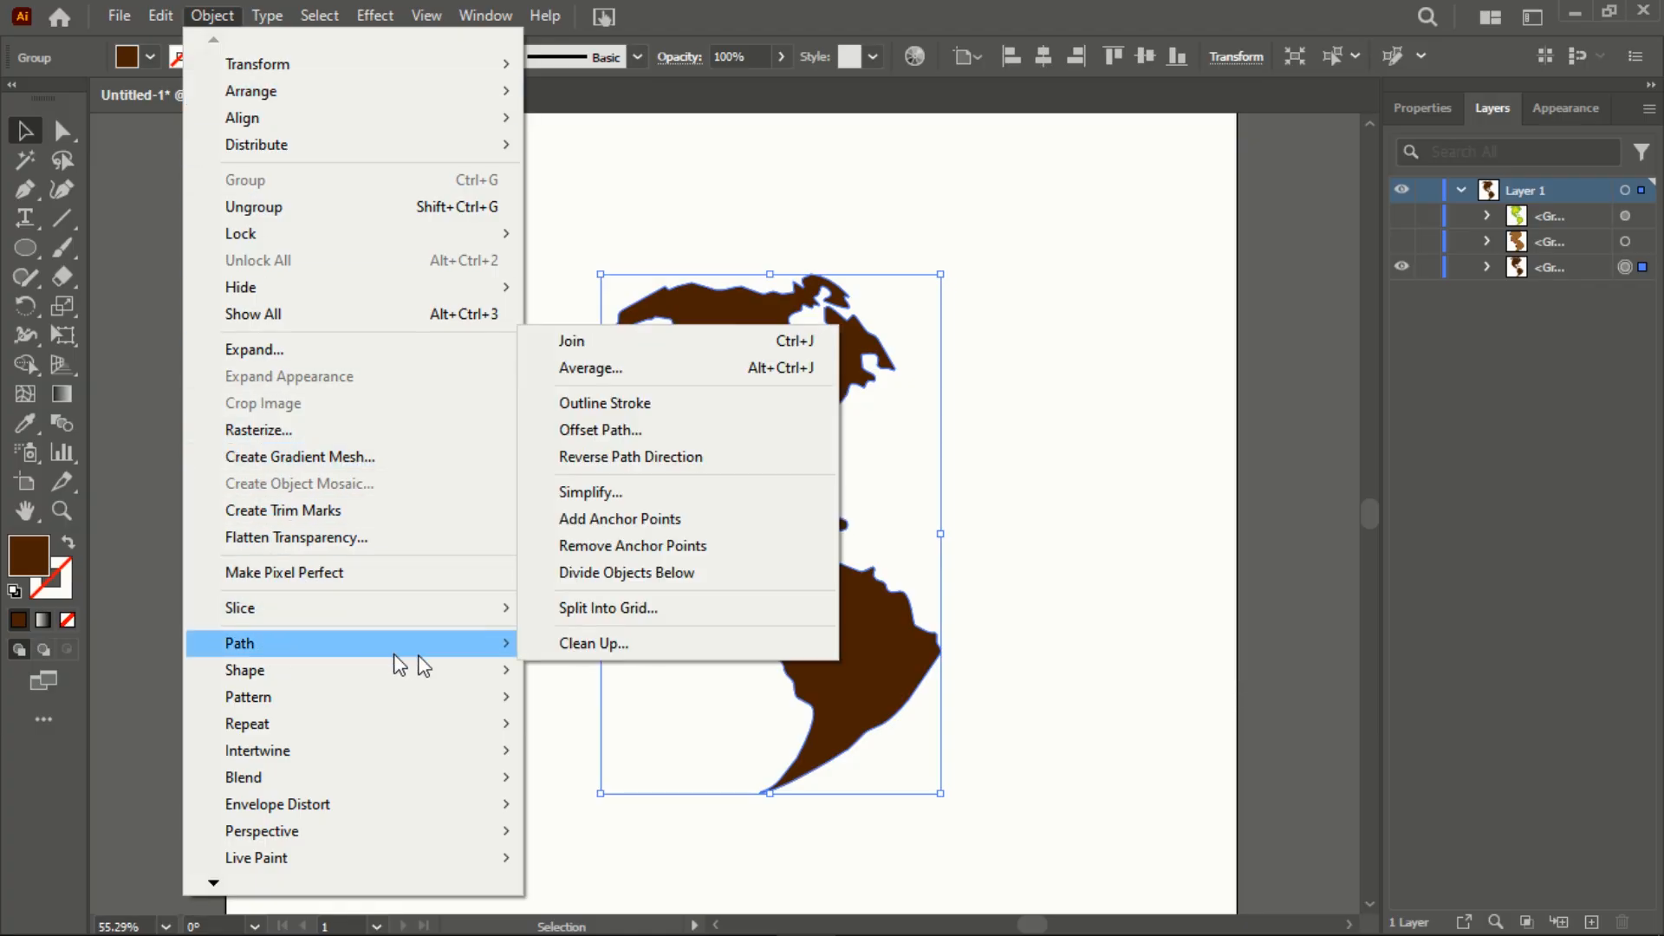
left_click(612, 430)
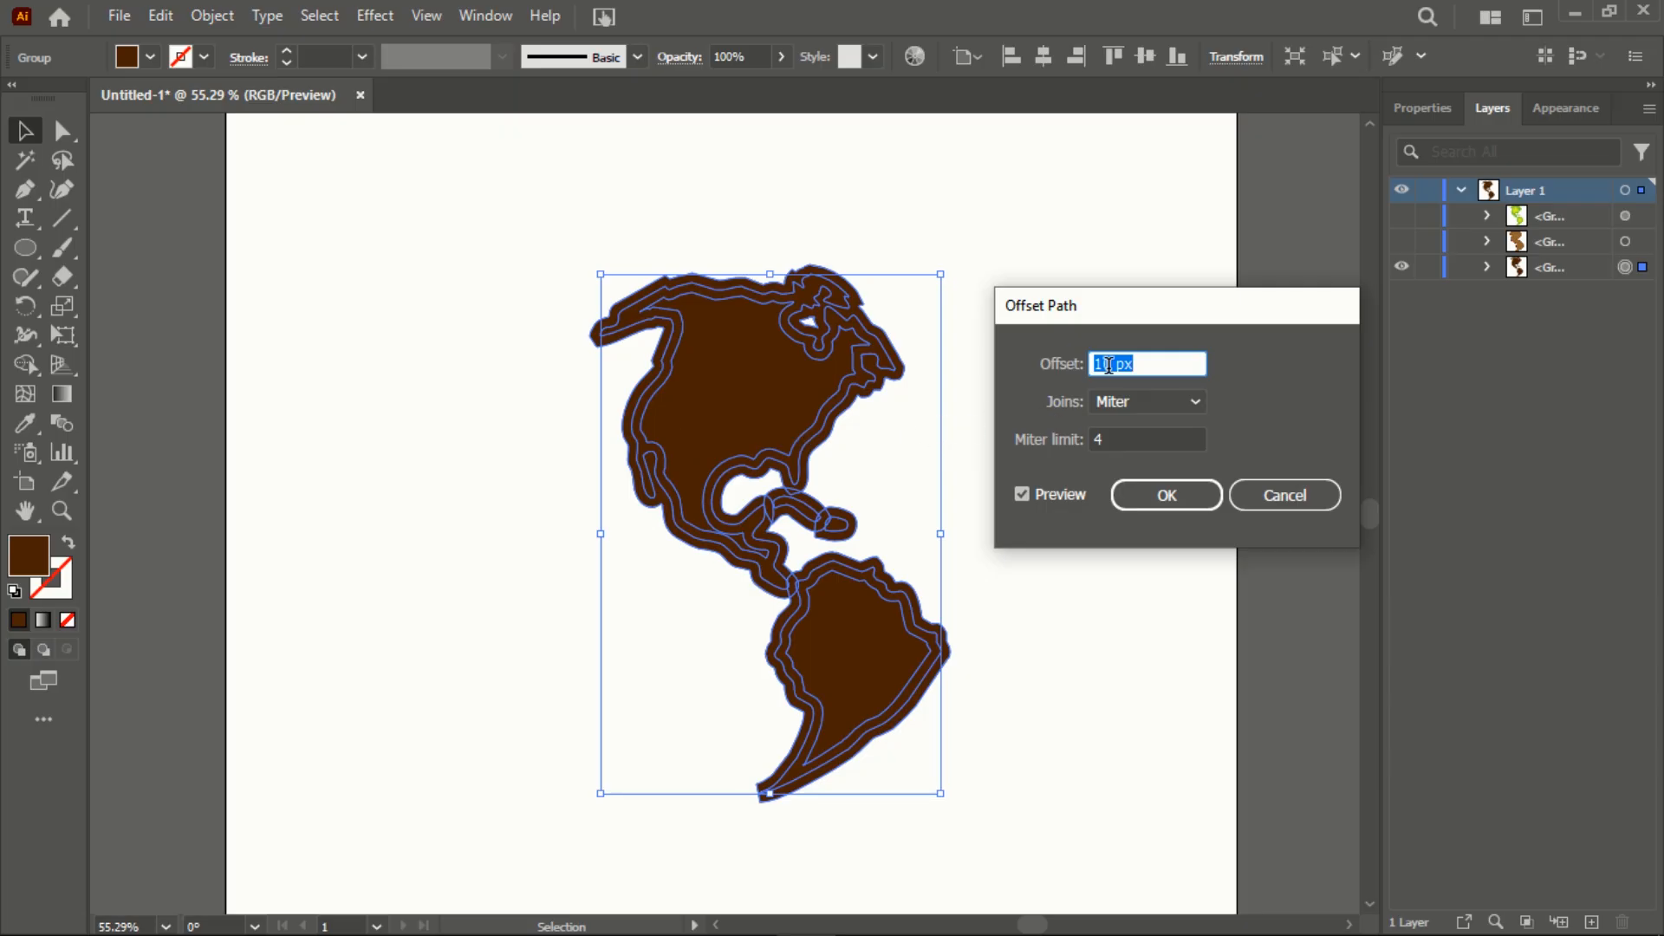
left_click_drag(1109, 364, 1076, 371)
type("15")
left_click(1164, 404)
left_click(1132, 454)
left_click(1162, 493)
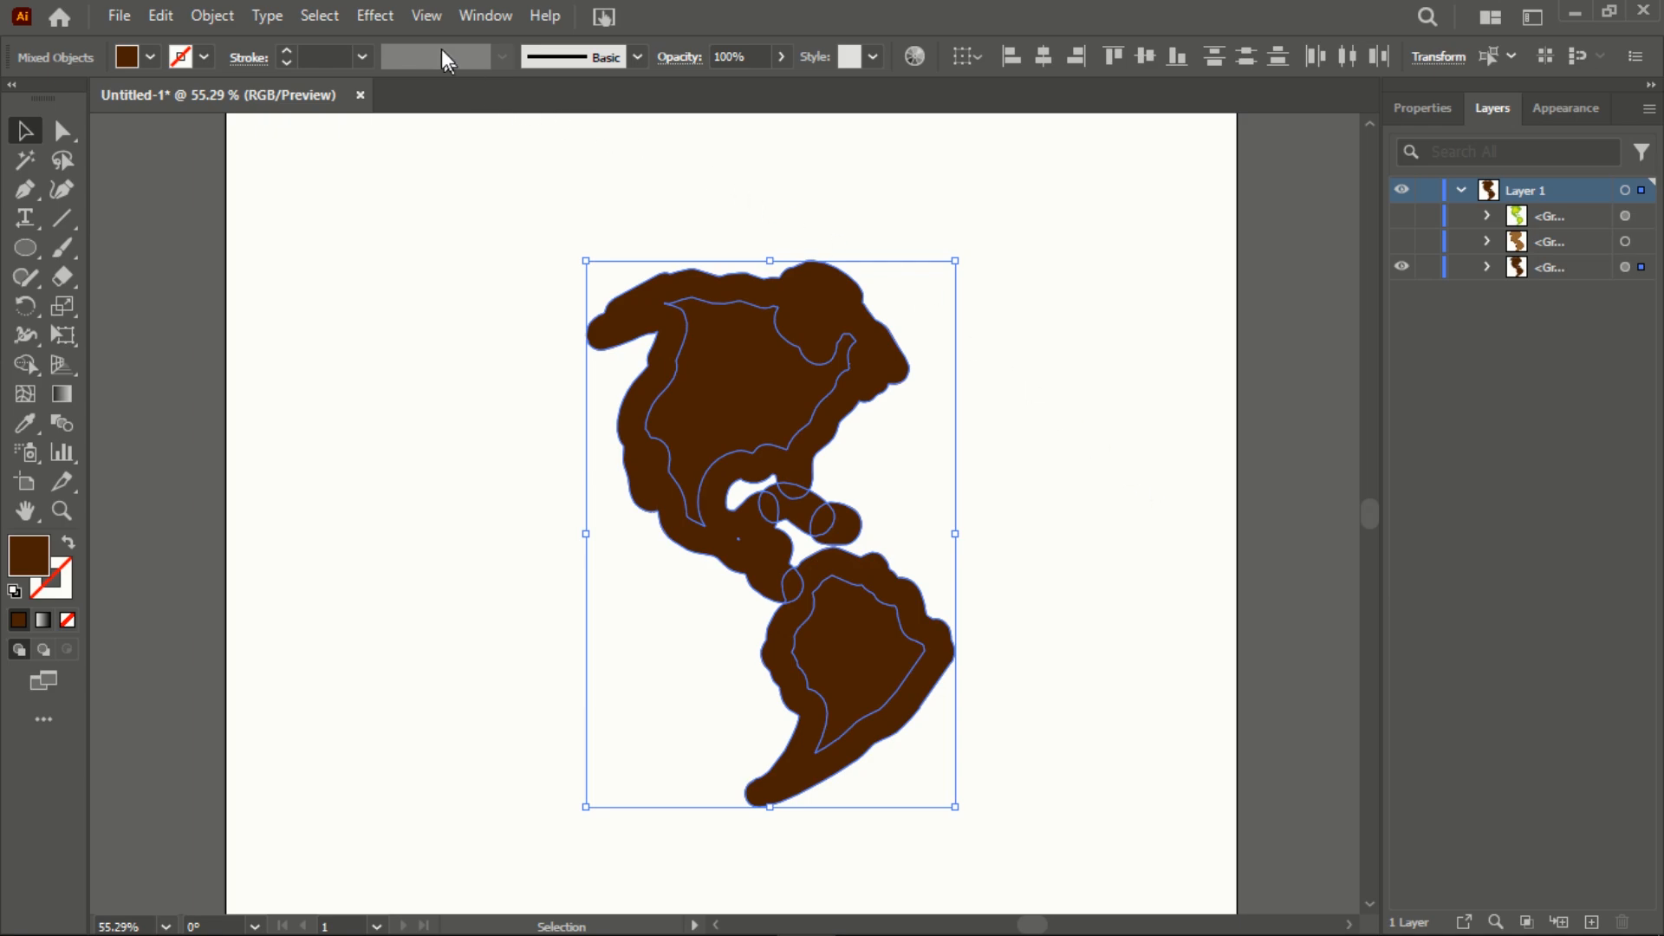
Unite the overlapping offset shapes with the Pathfinder
left_click(484, 20)
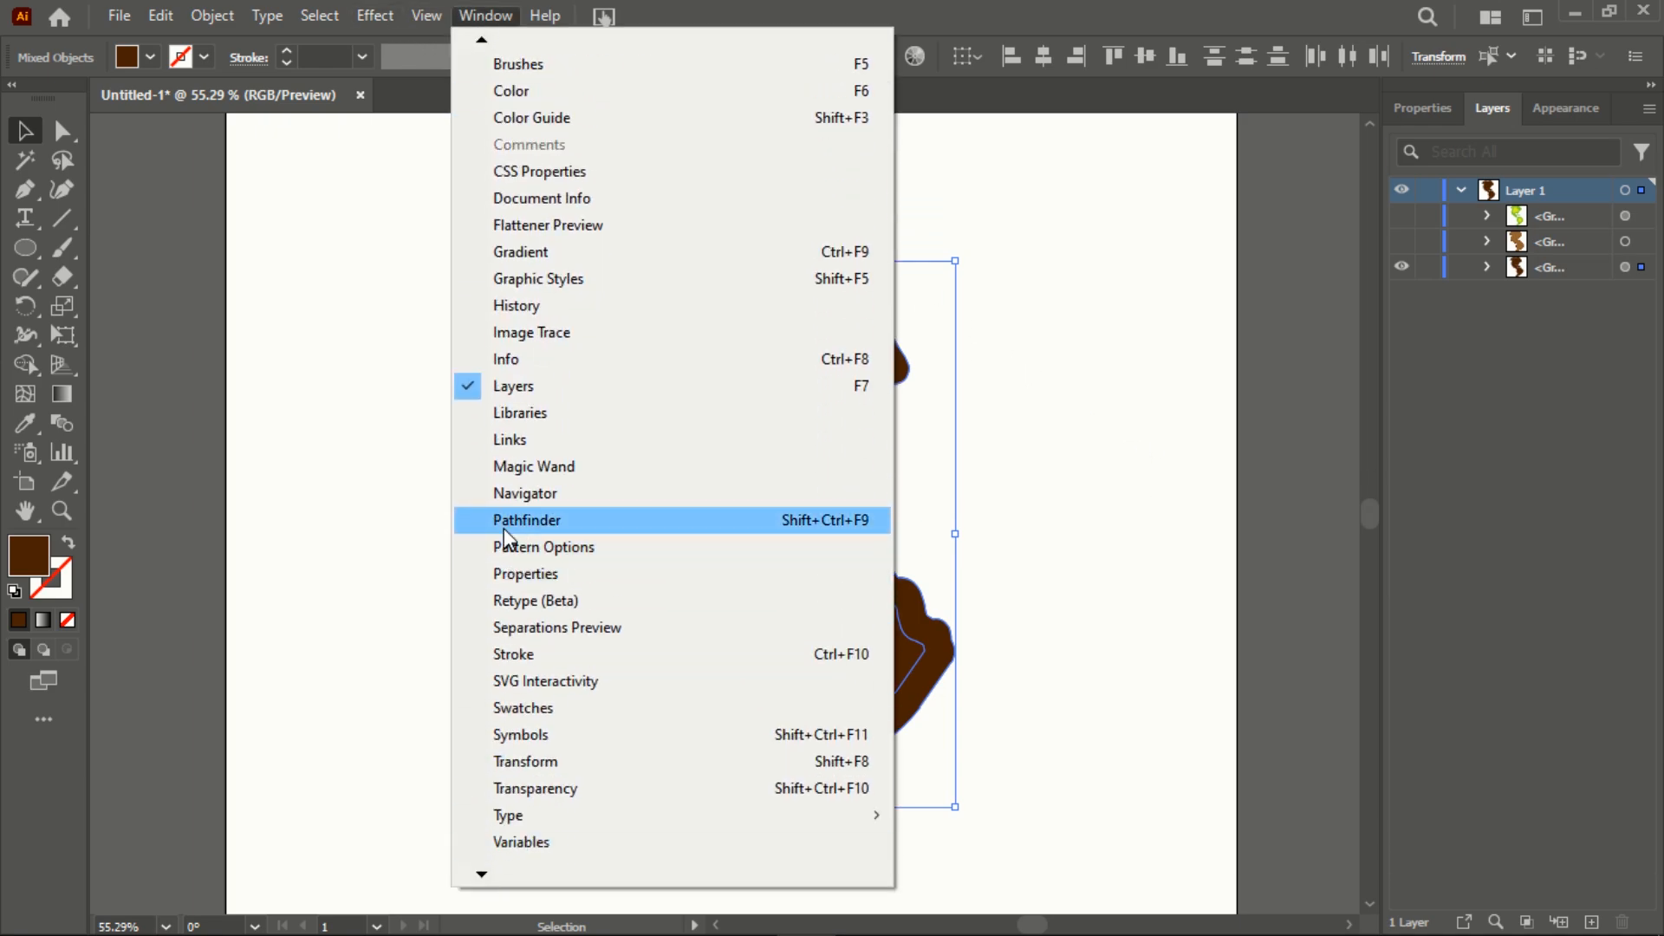
left_click(546, 521)
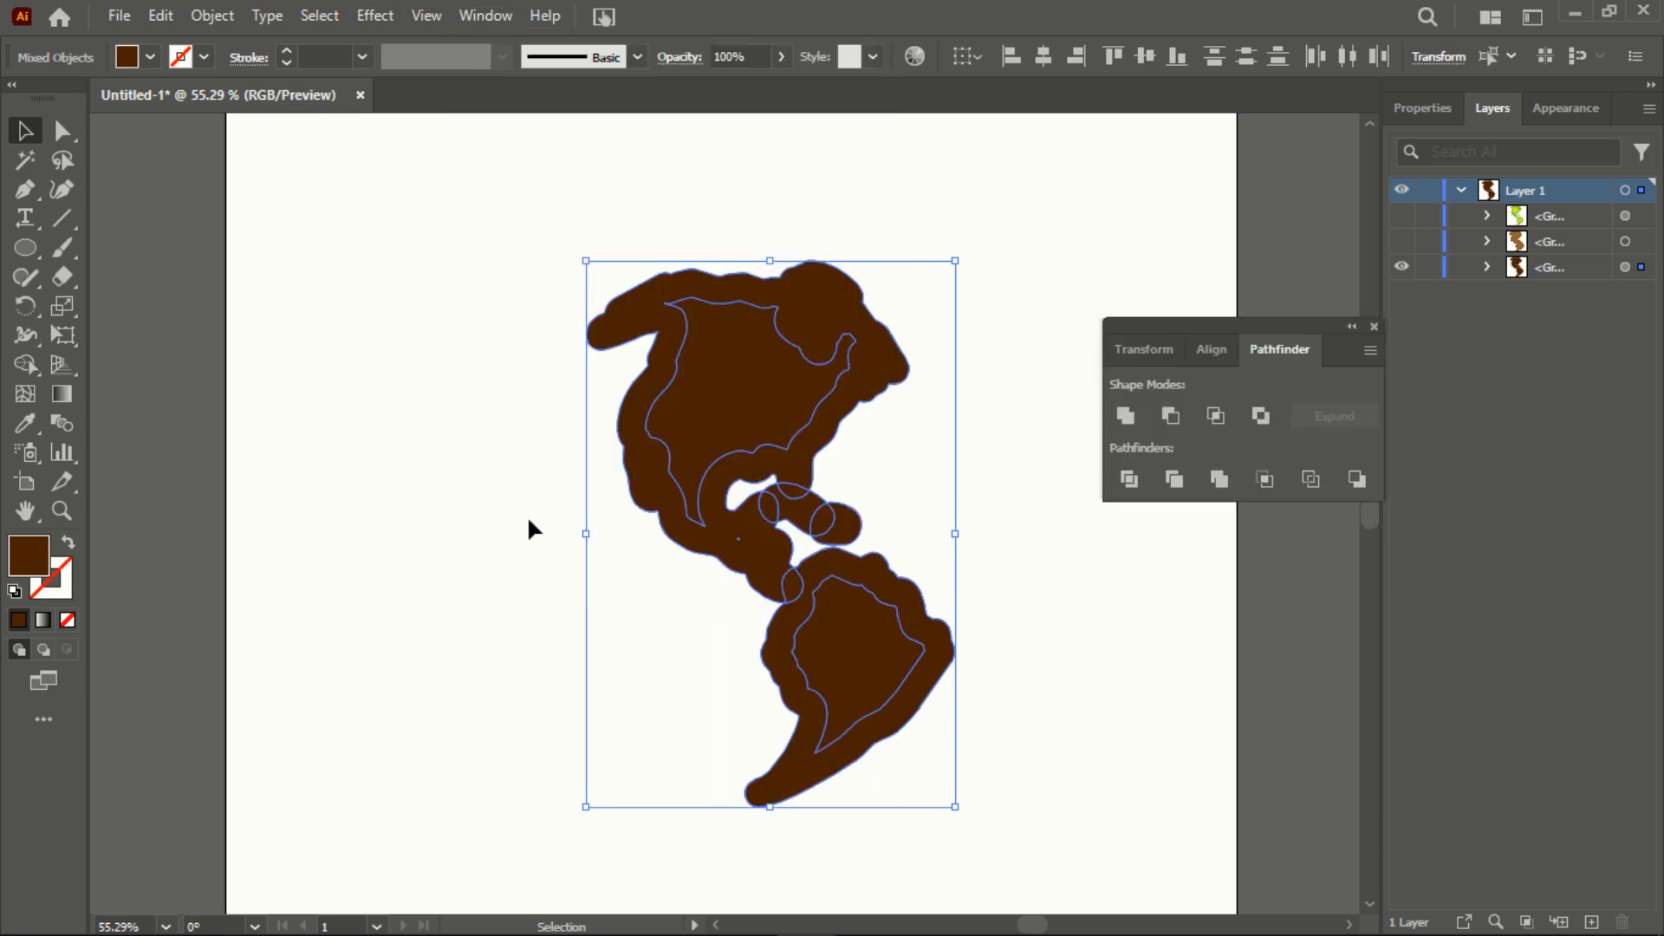
left_click(1118, 423)
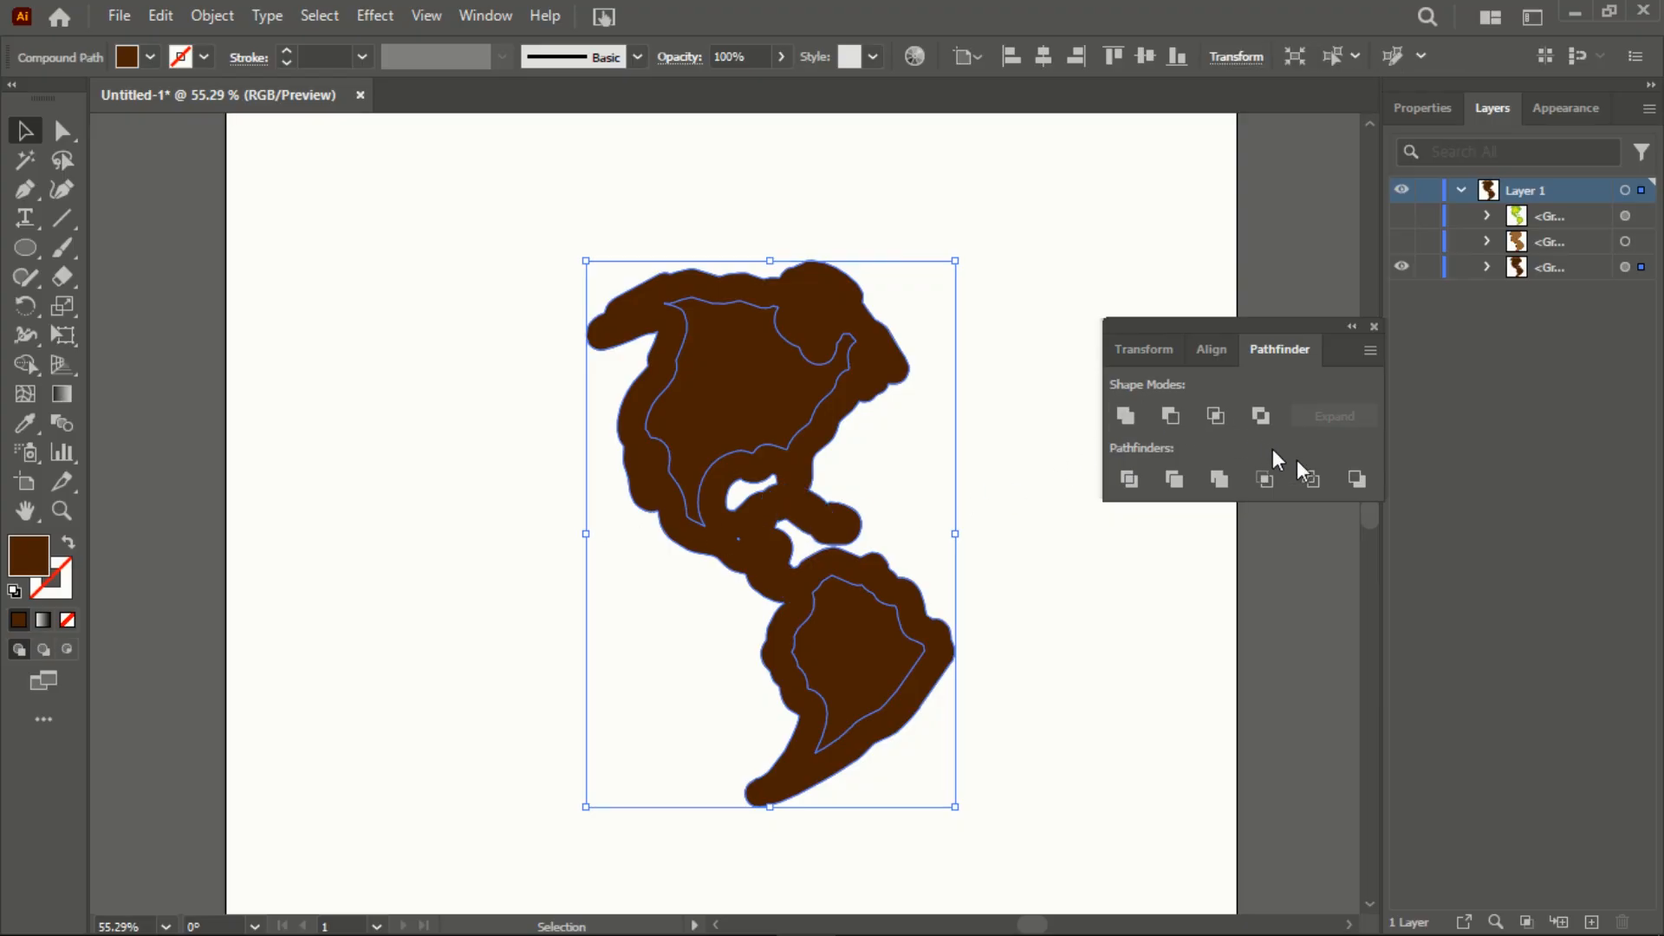
left_click(1373, 327)
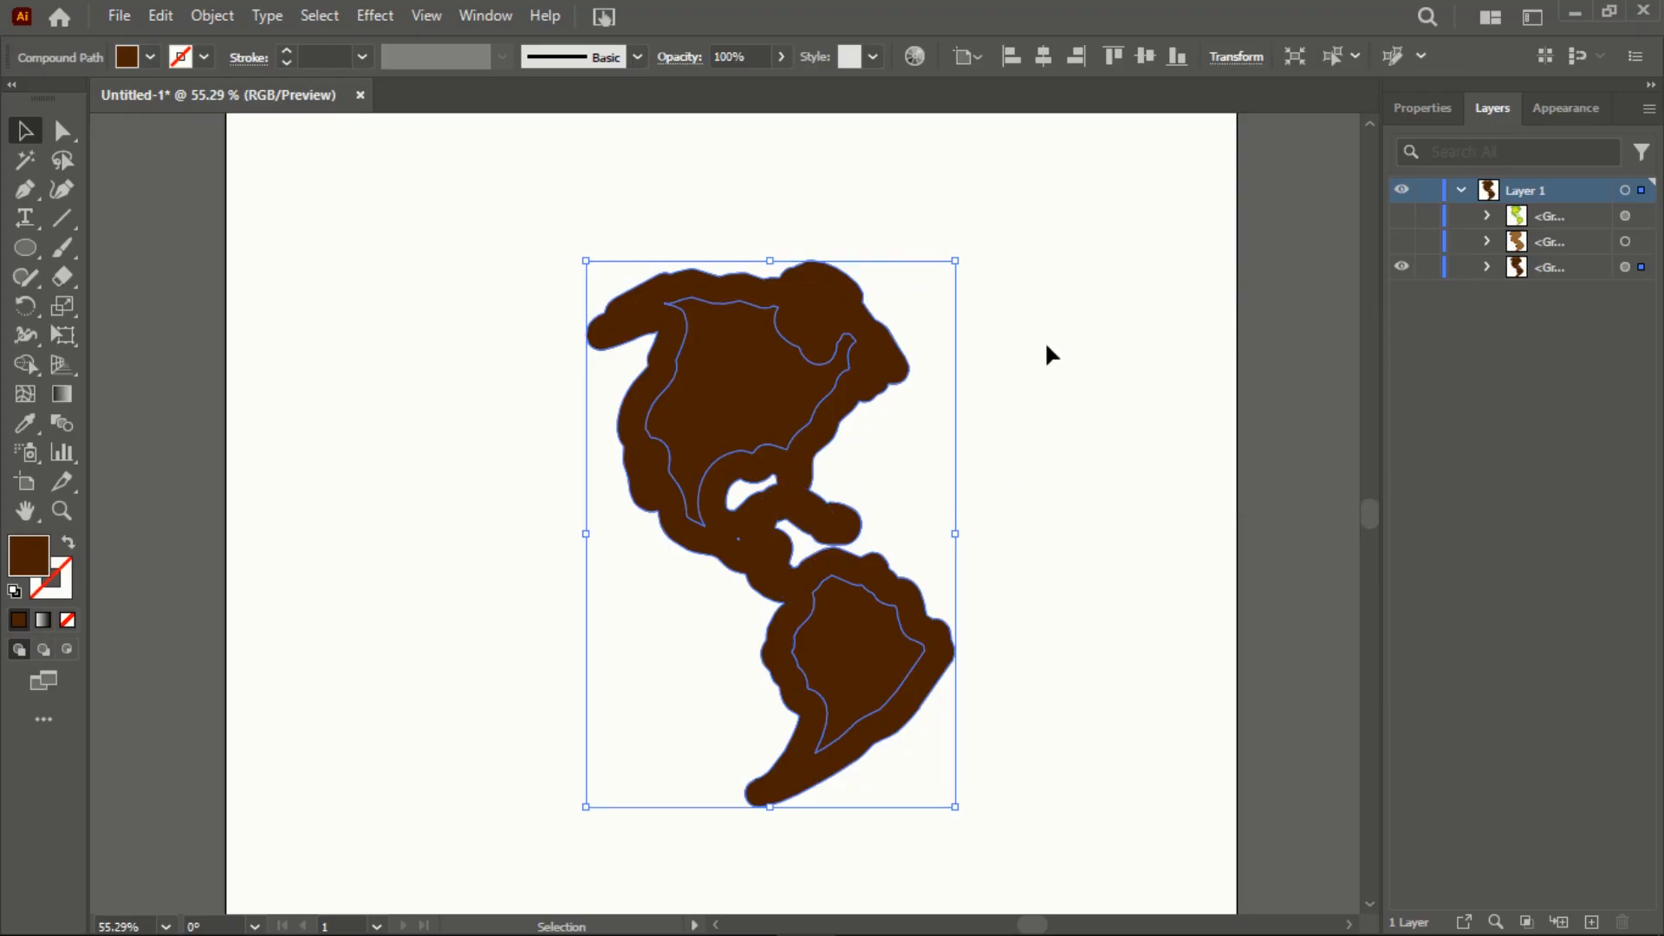
Select the original dark brown shape together with its offset outline and unite them into a single shape
left_click(1046, 344)
left_click_drag(502, 207, 1006, 810)
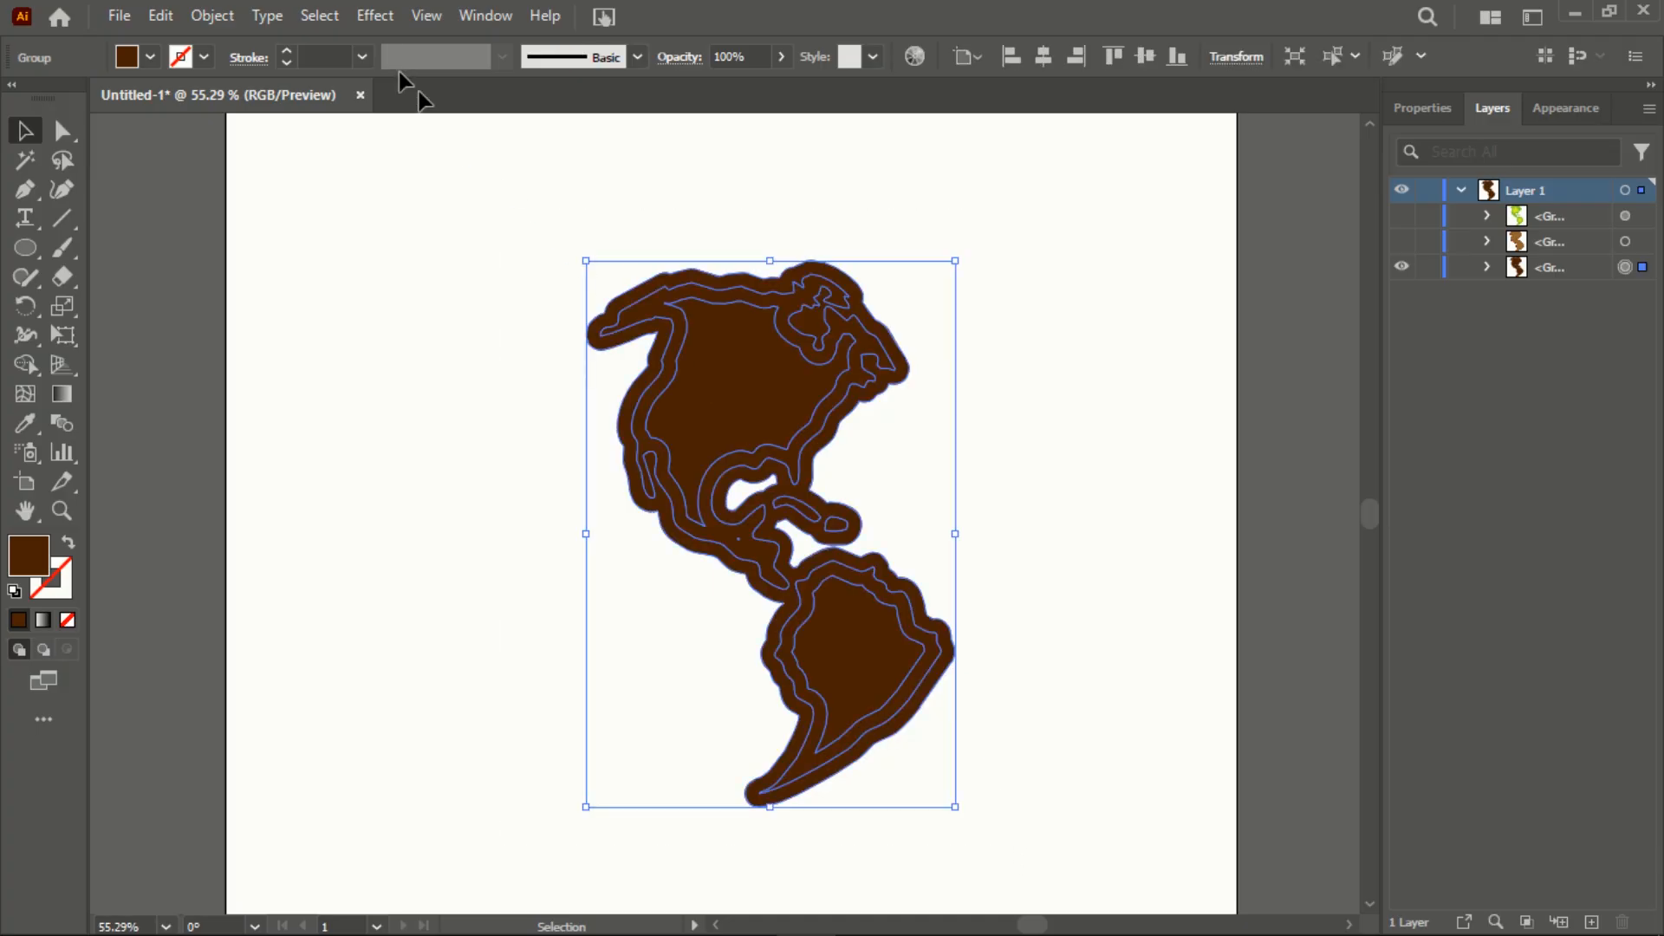
left_click(475, 17)
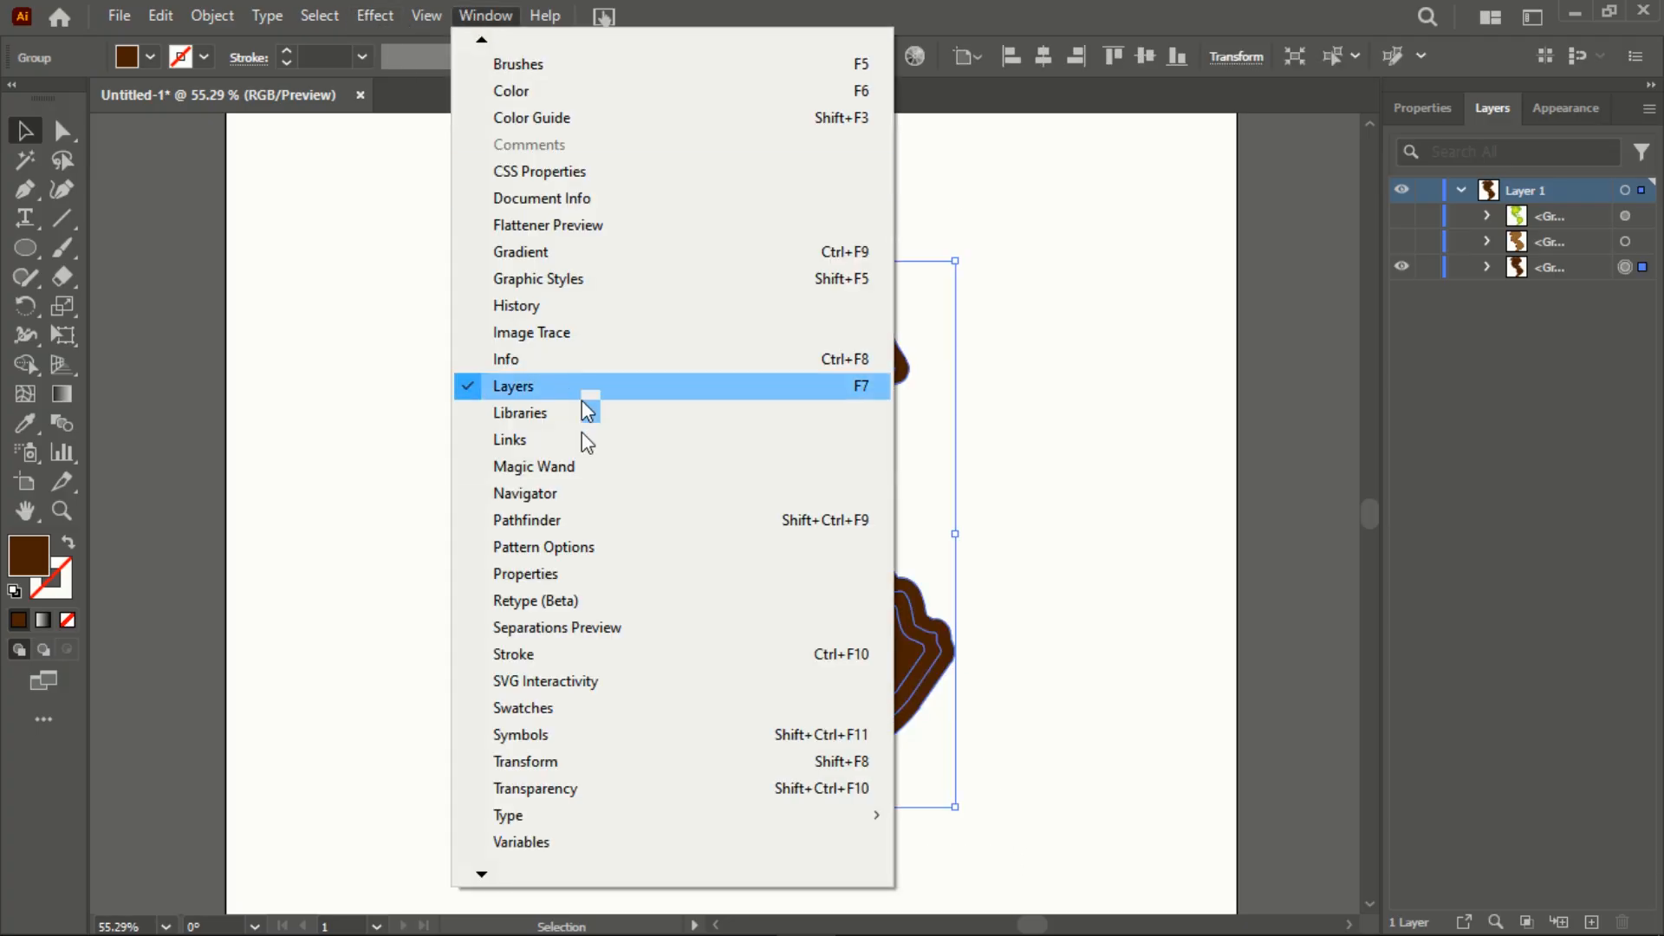
left_click(537, 521)
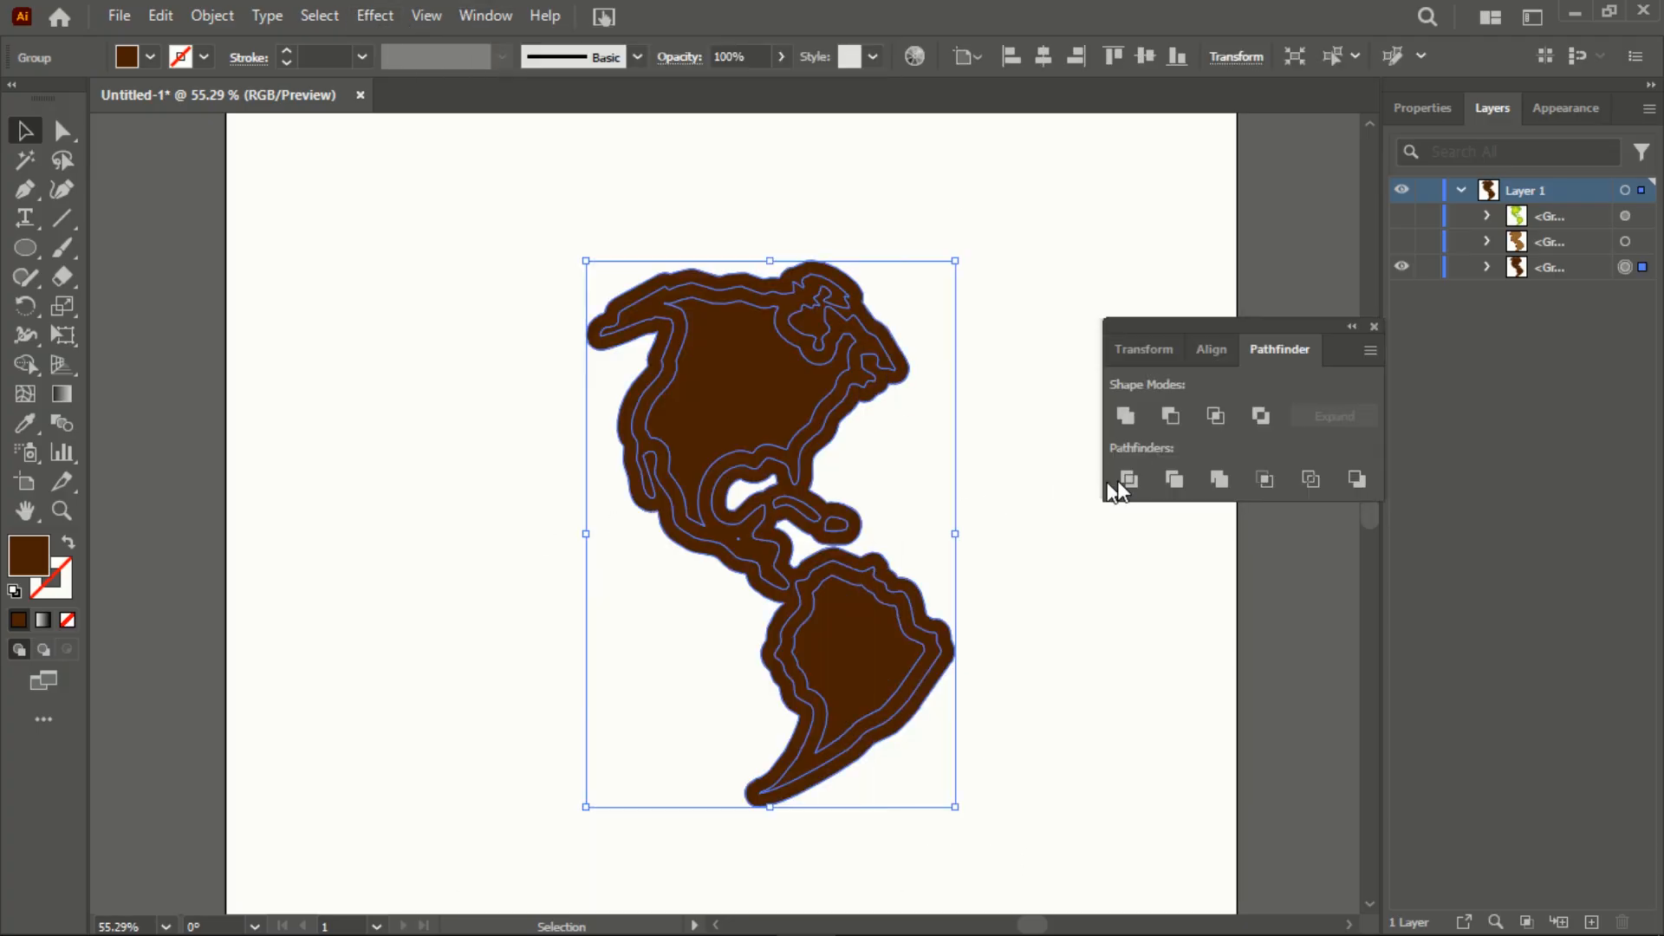
left_click(1124, 416)
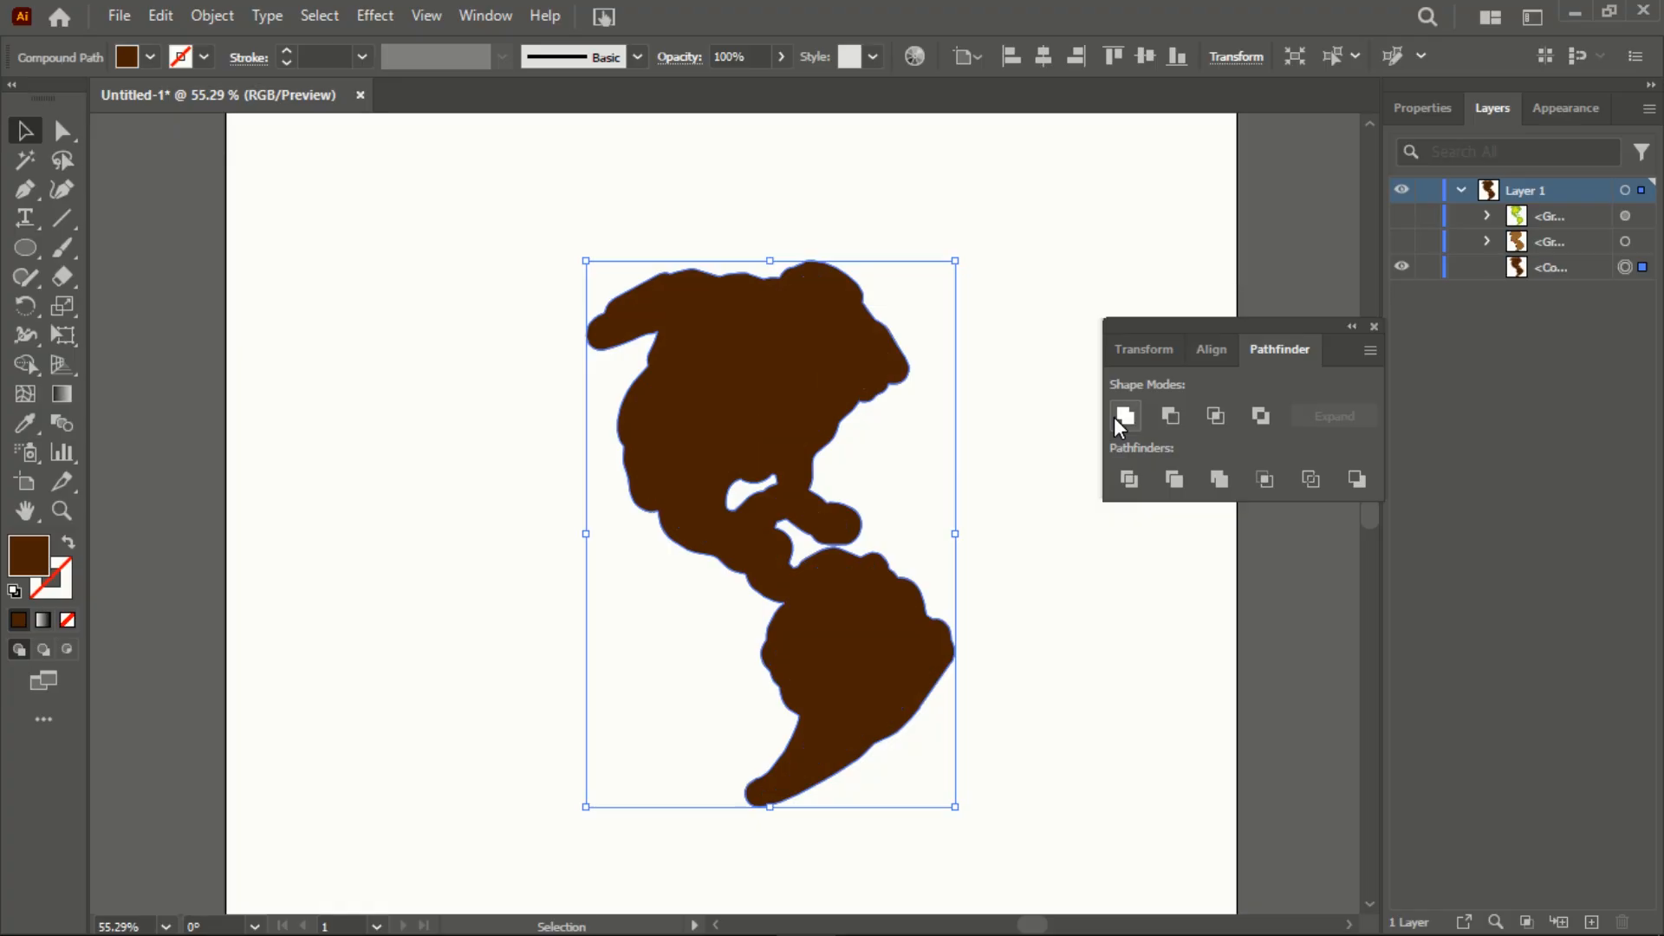
left_click(1374, 327)
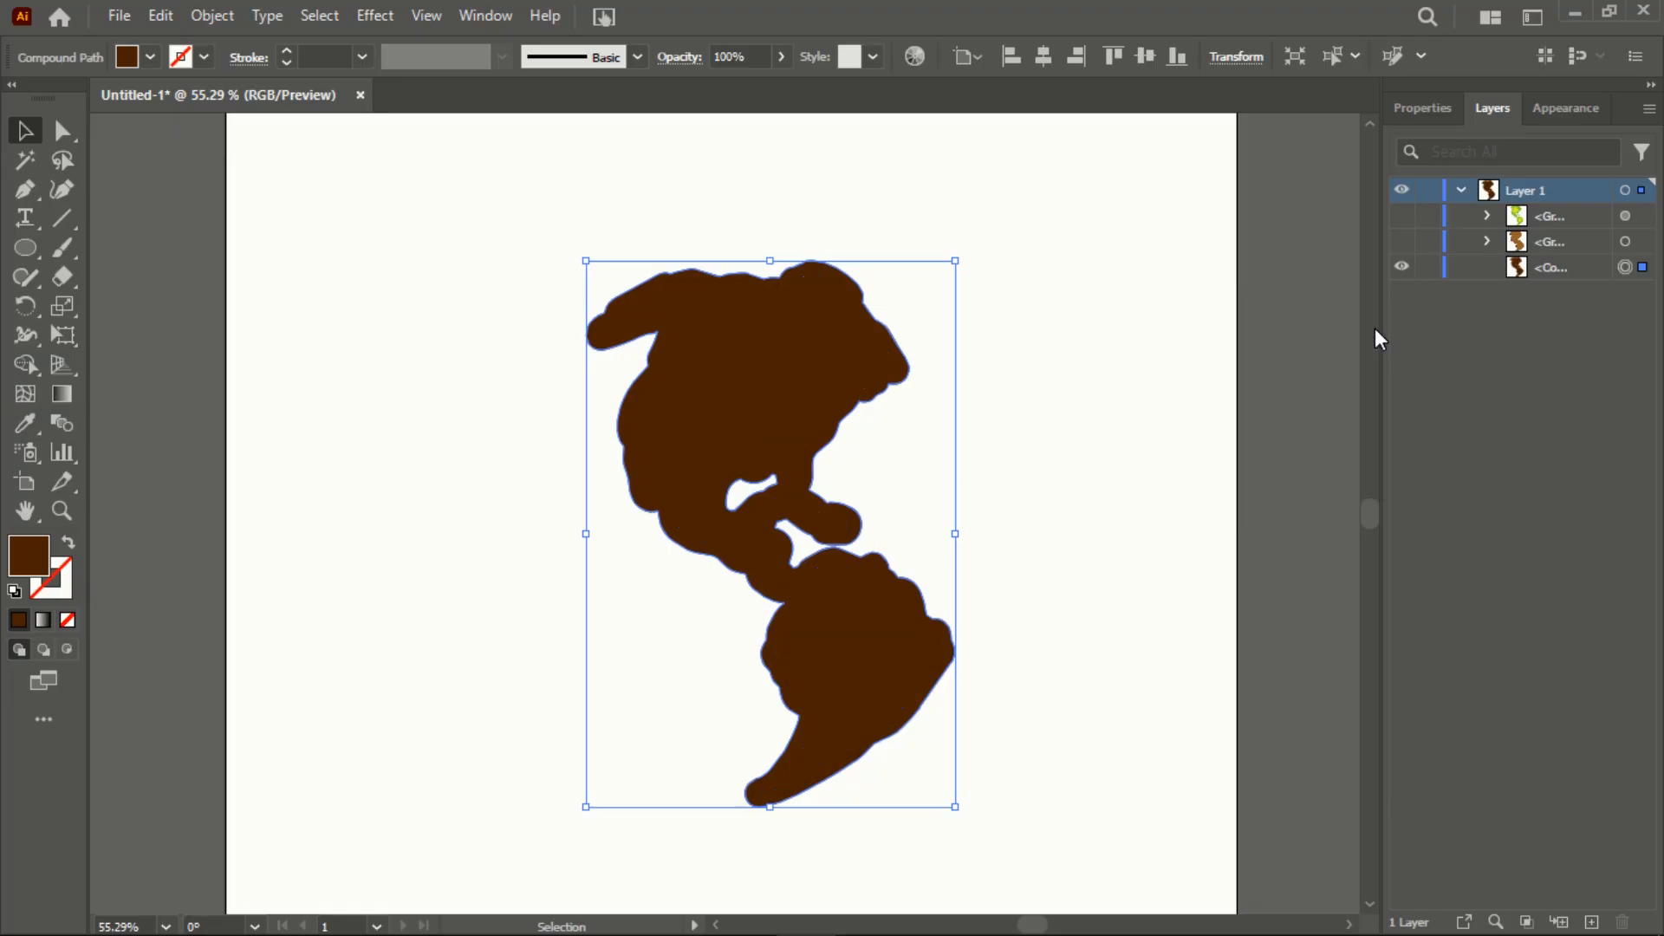
Show the green top and brown groups again, fill the united base outline with light blue #cff3ff, and deselect it
left_click(1403, 242)
left_click(1402, 217)
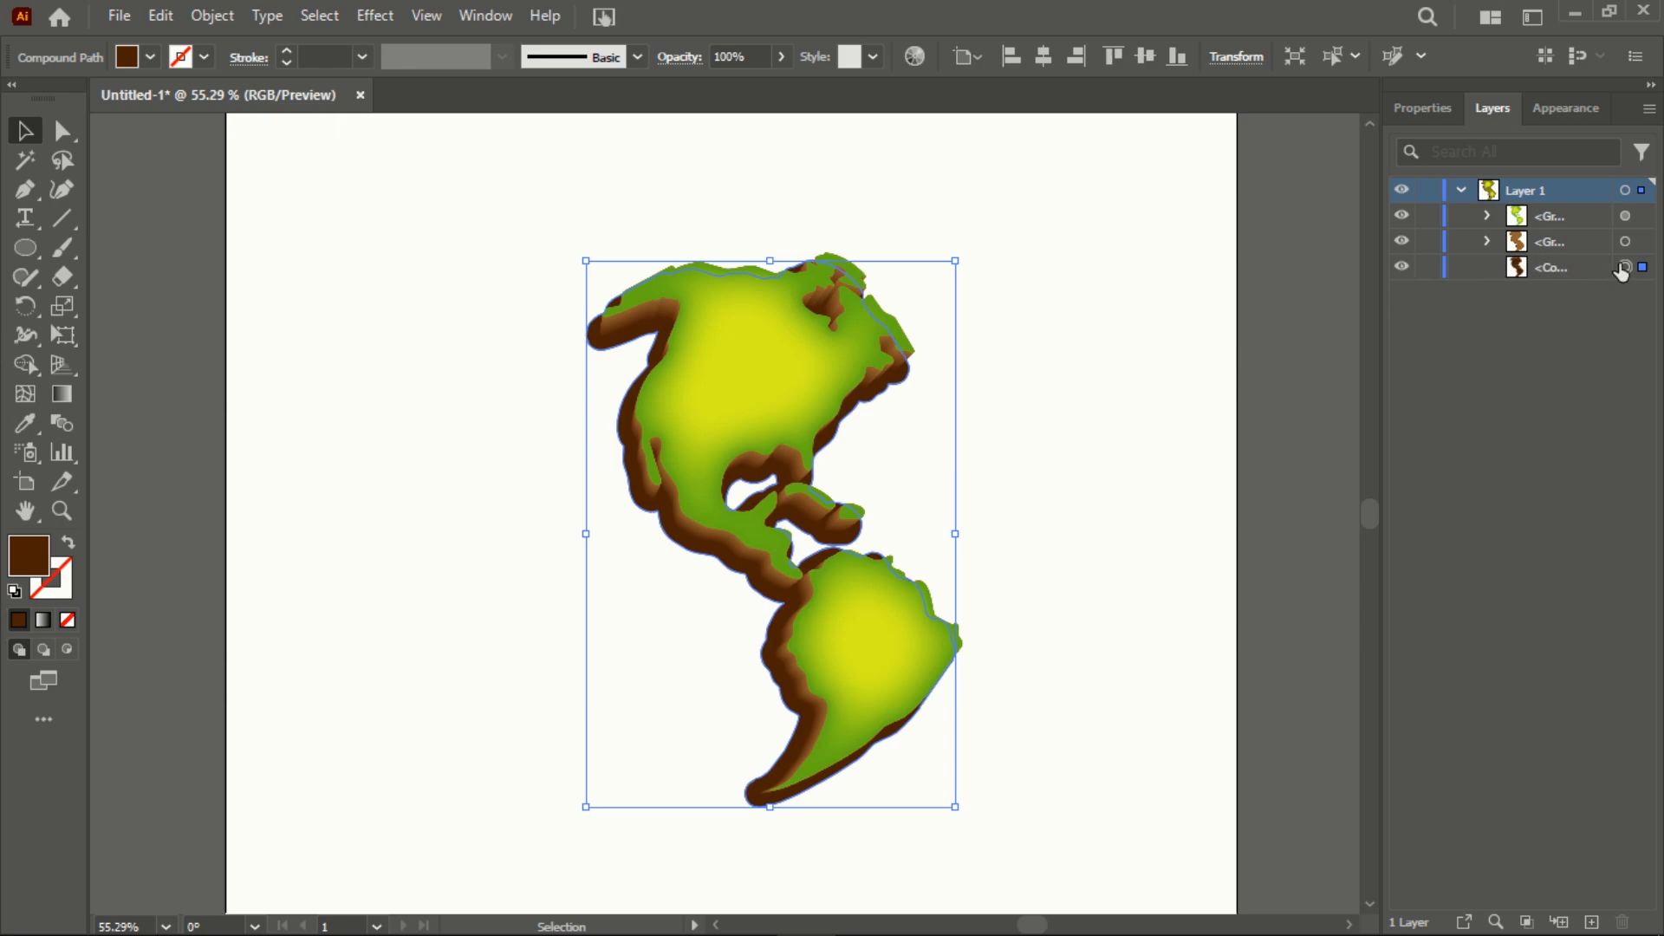
left_click(149, 57)
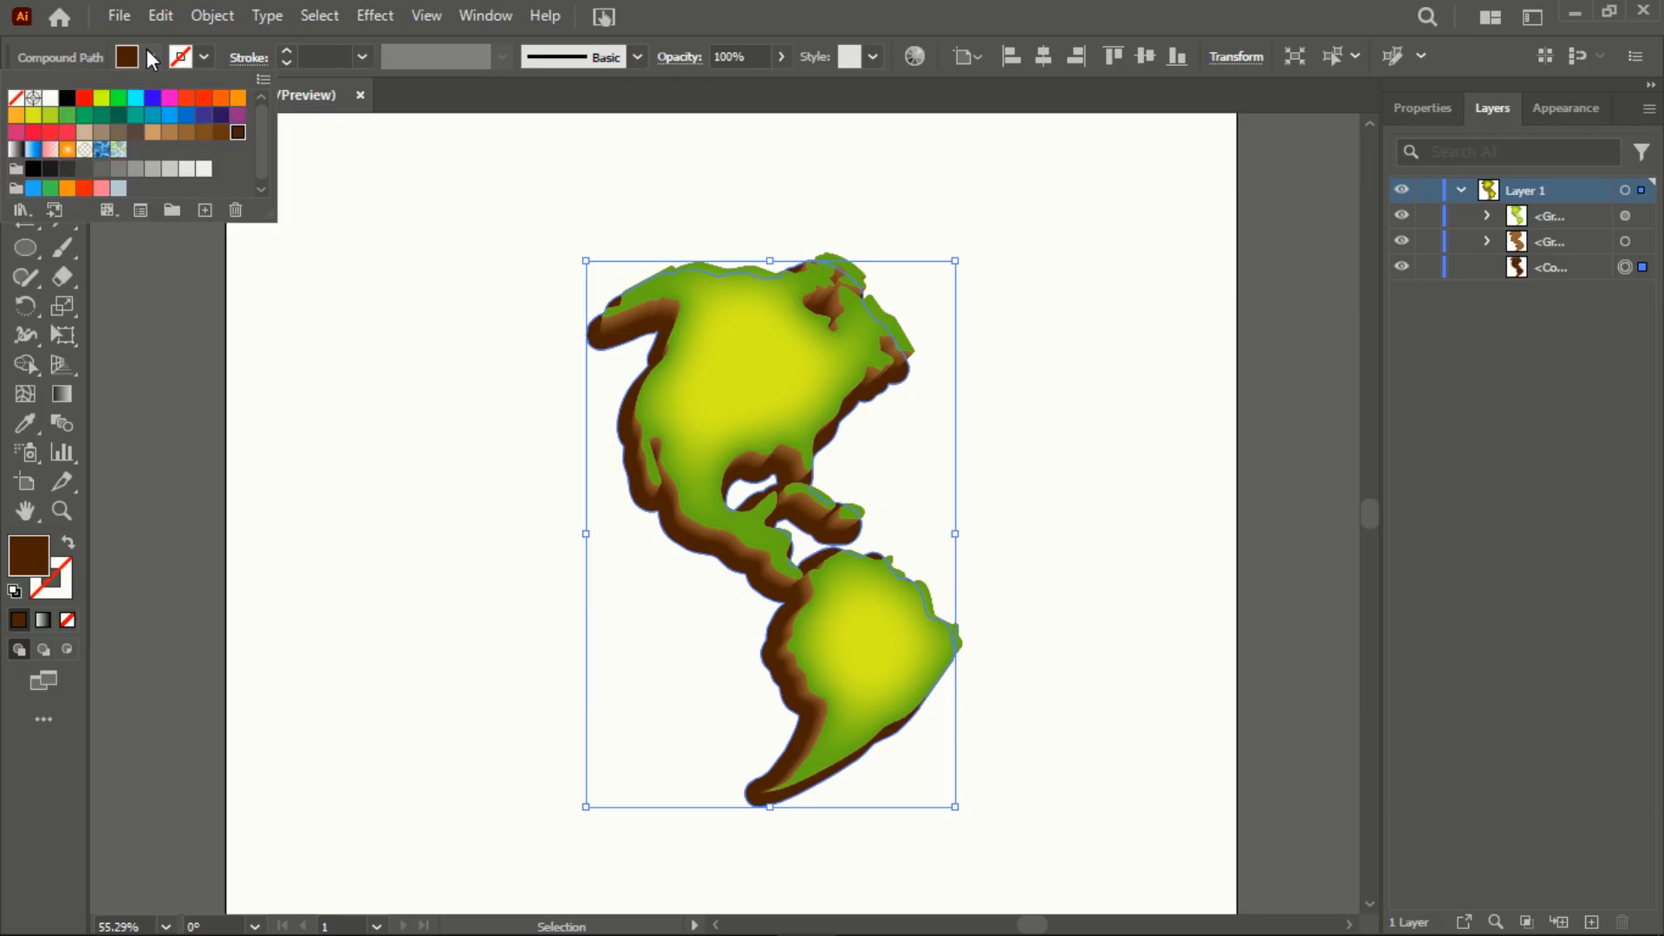
double_click(28, 555)
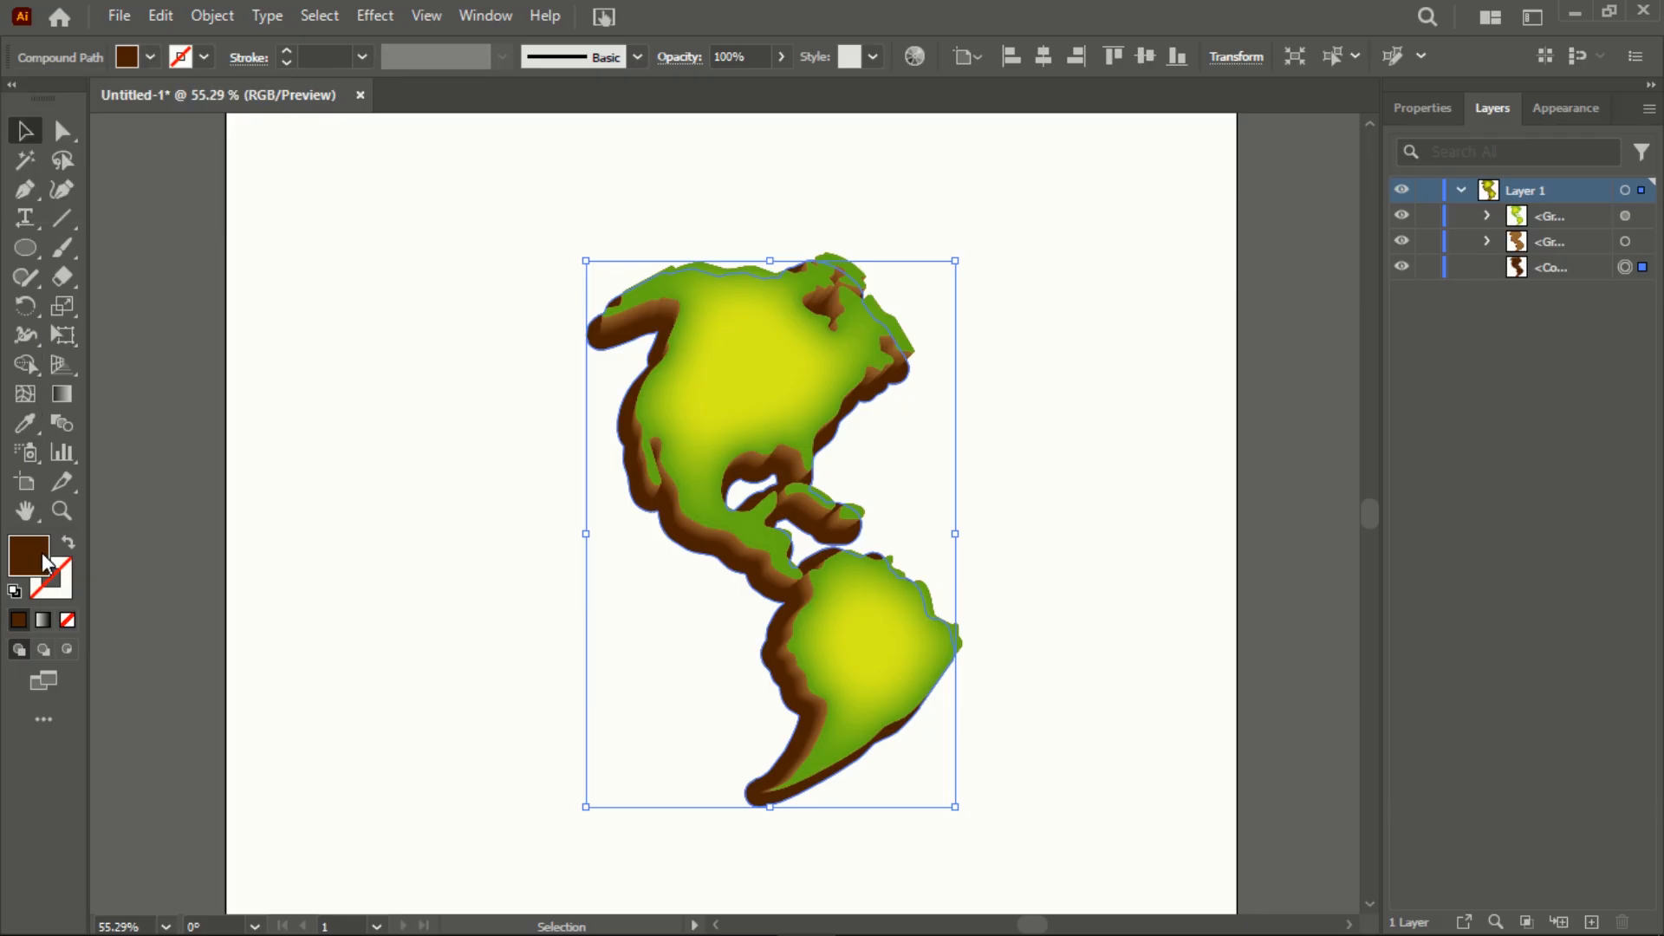
left_click_drag(1292, 362, 1302, 357)
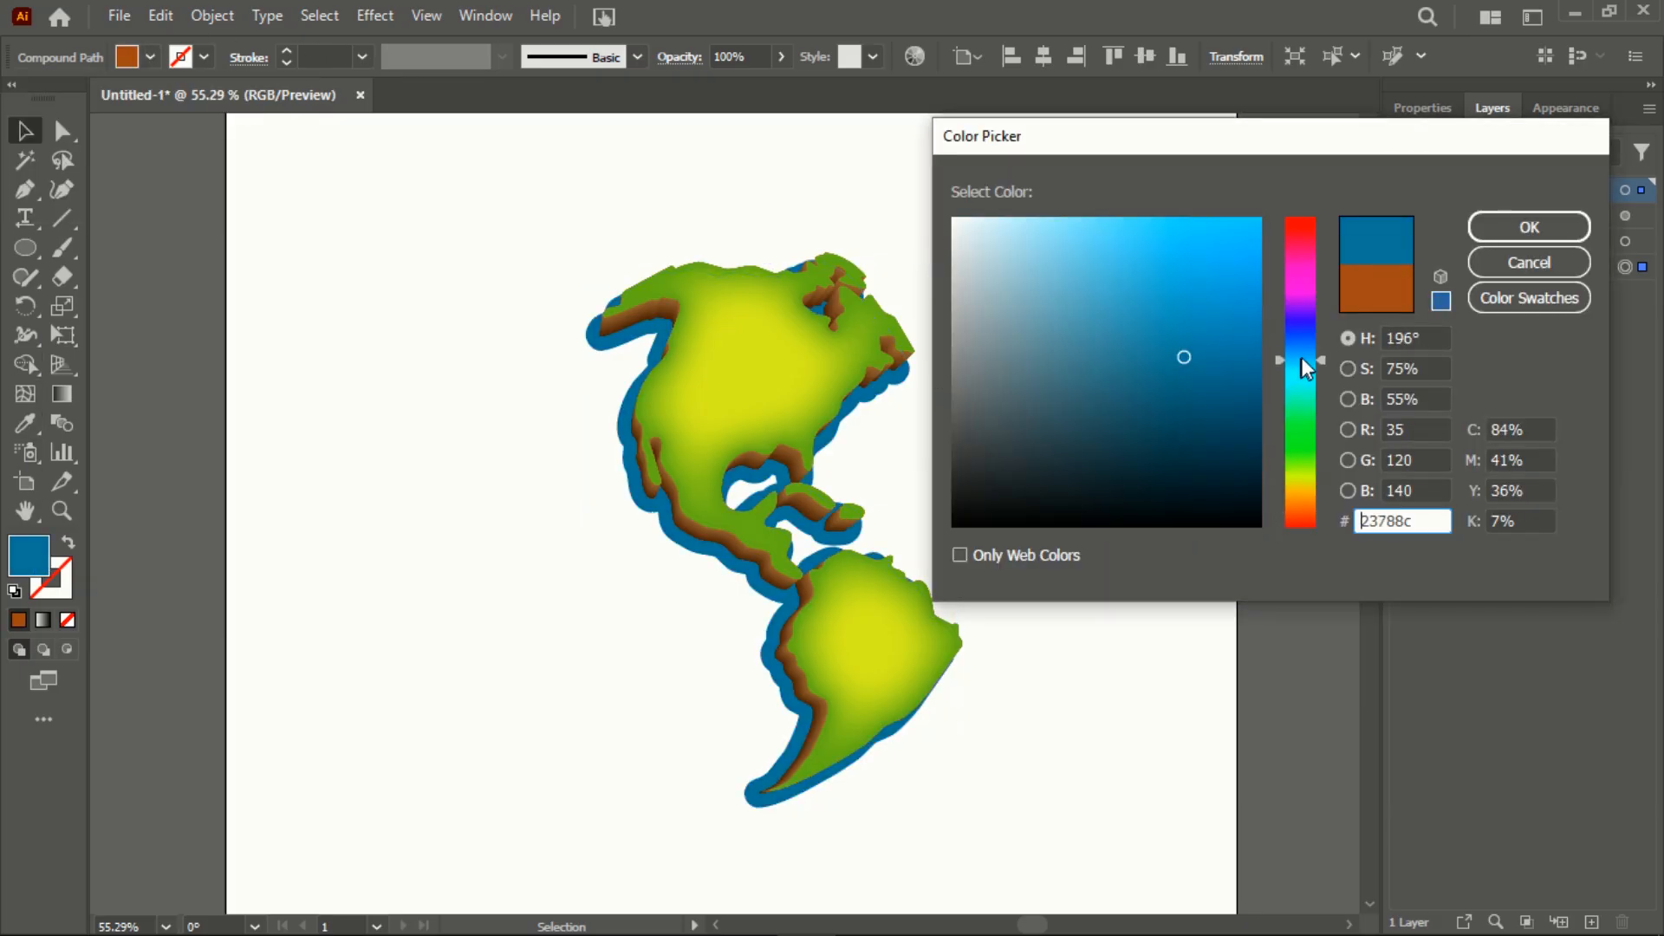
left_click_drag(1077, 262, 1011, 212)
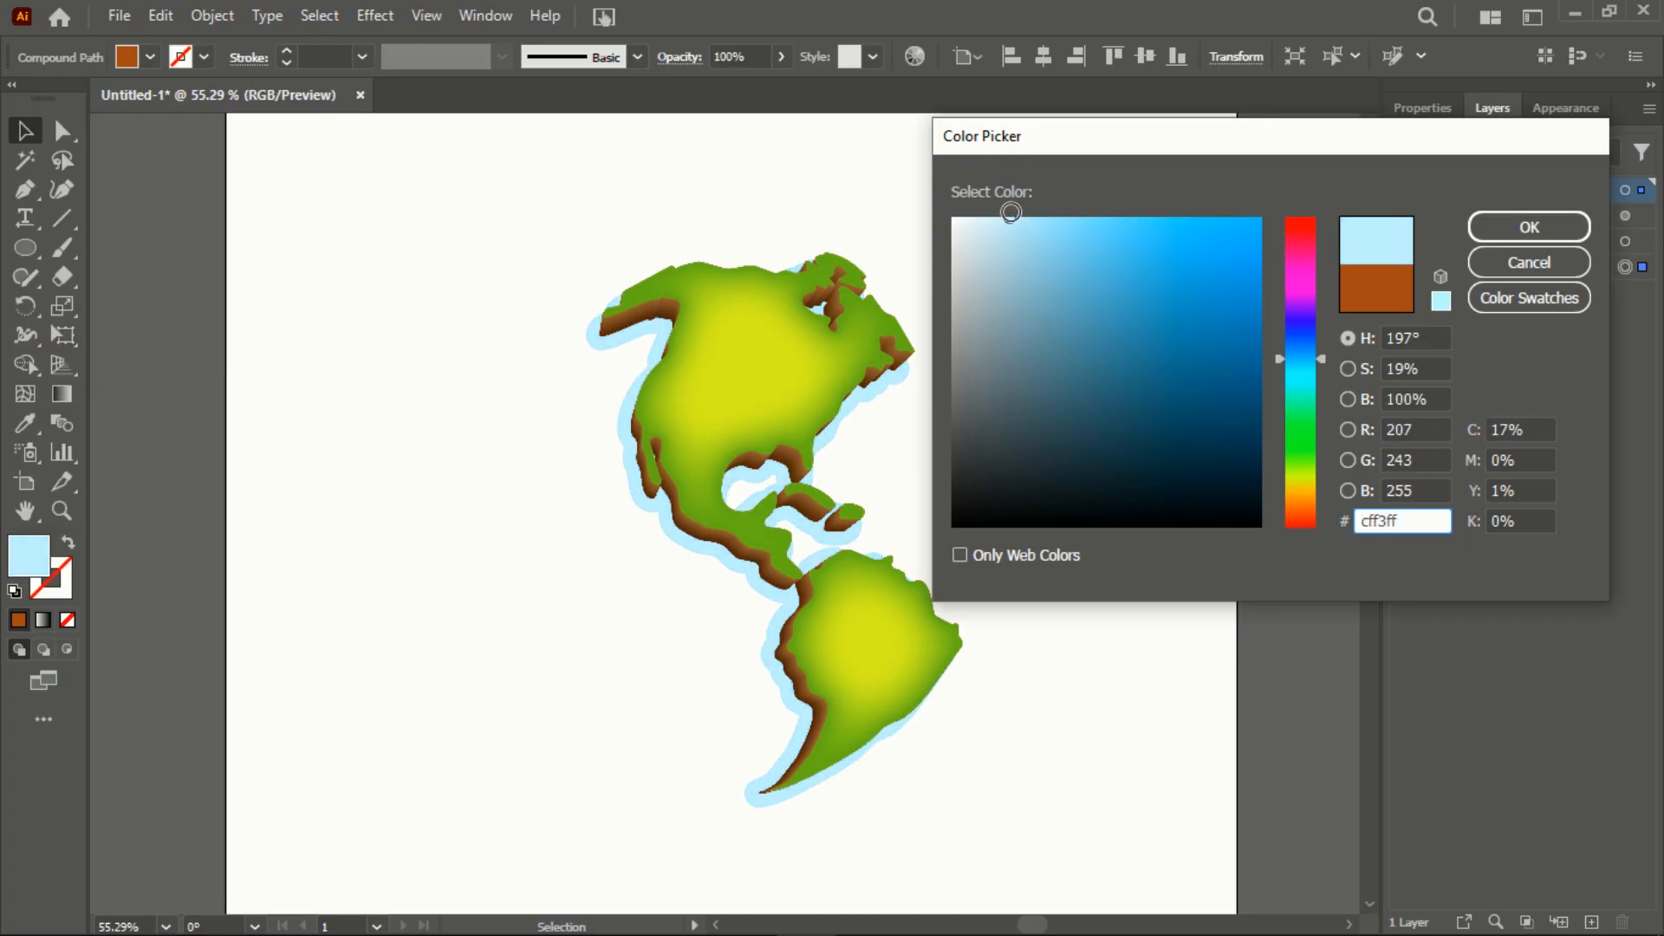
left_click(1529, 227)
left_click(1047, 395)
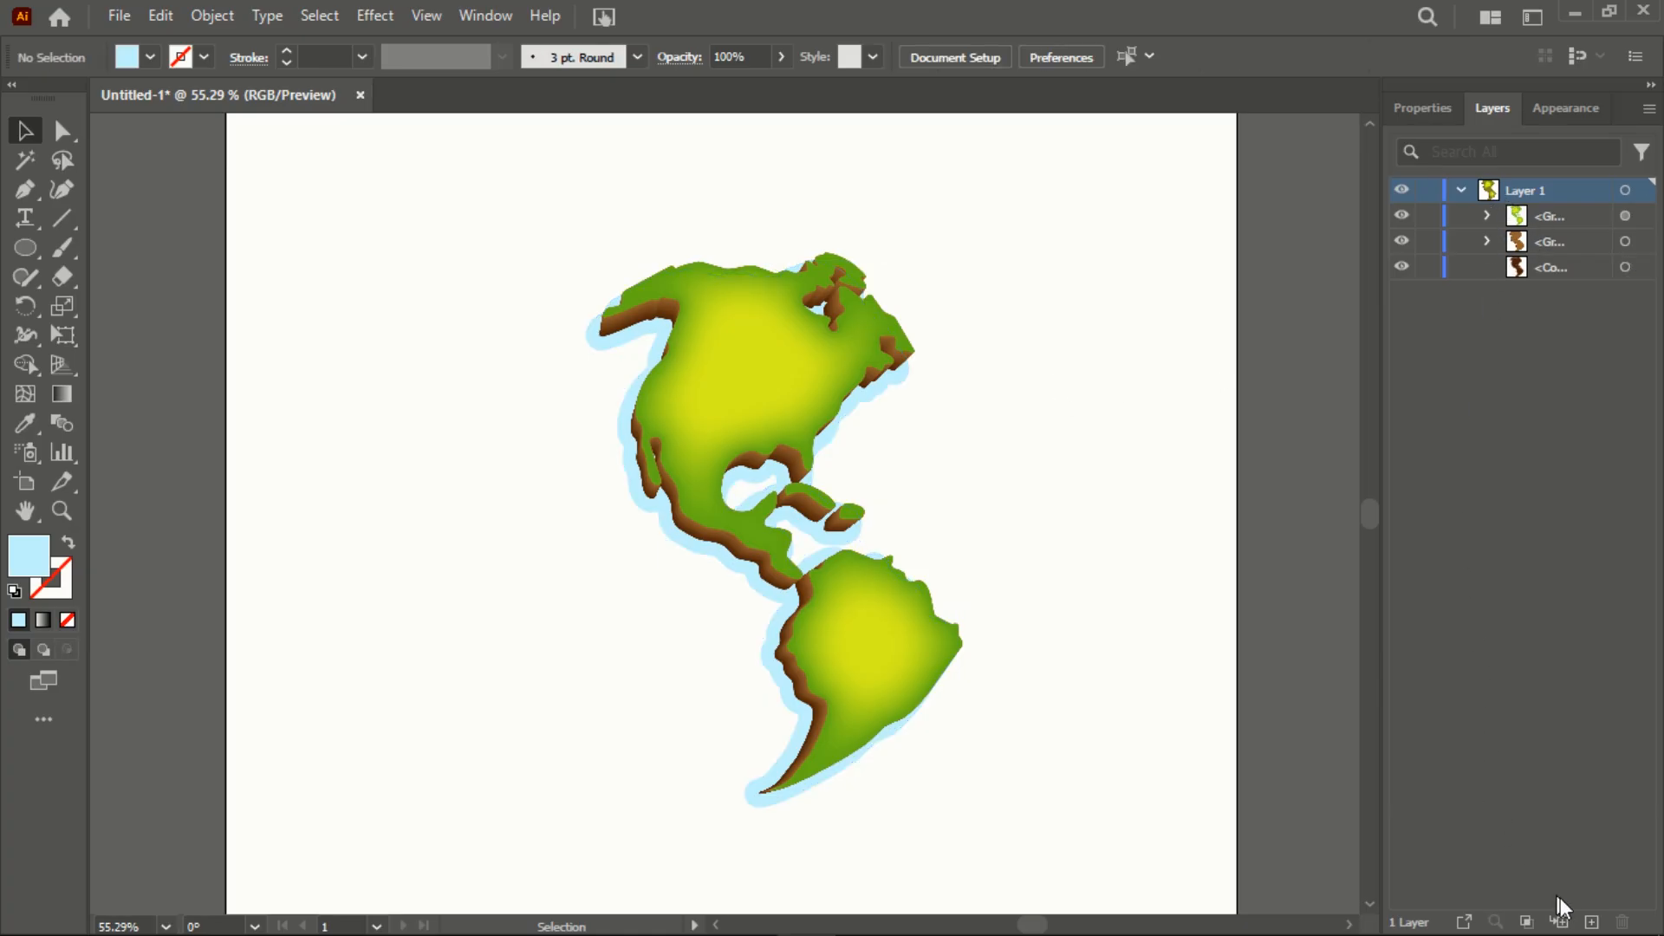
Add a new layer beneath Layer 1 and create a 600 × 600 px ellipse on it
left_click(1592, 922)
left_click_drag(1488, 193, 1524, 317)
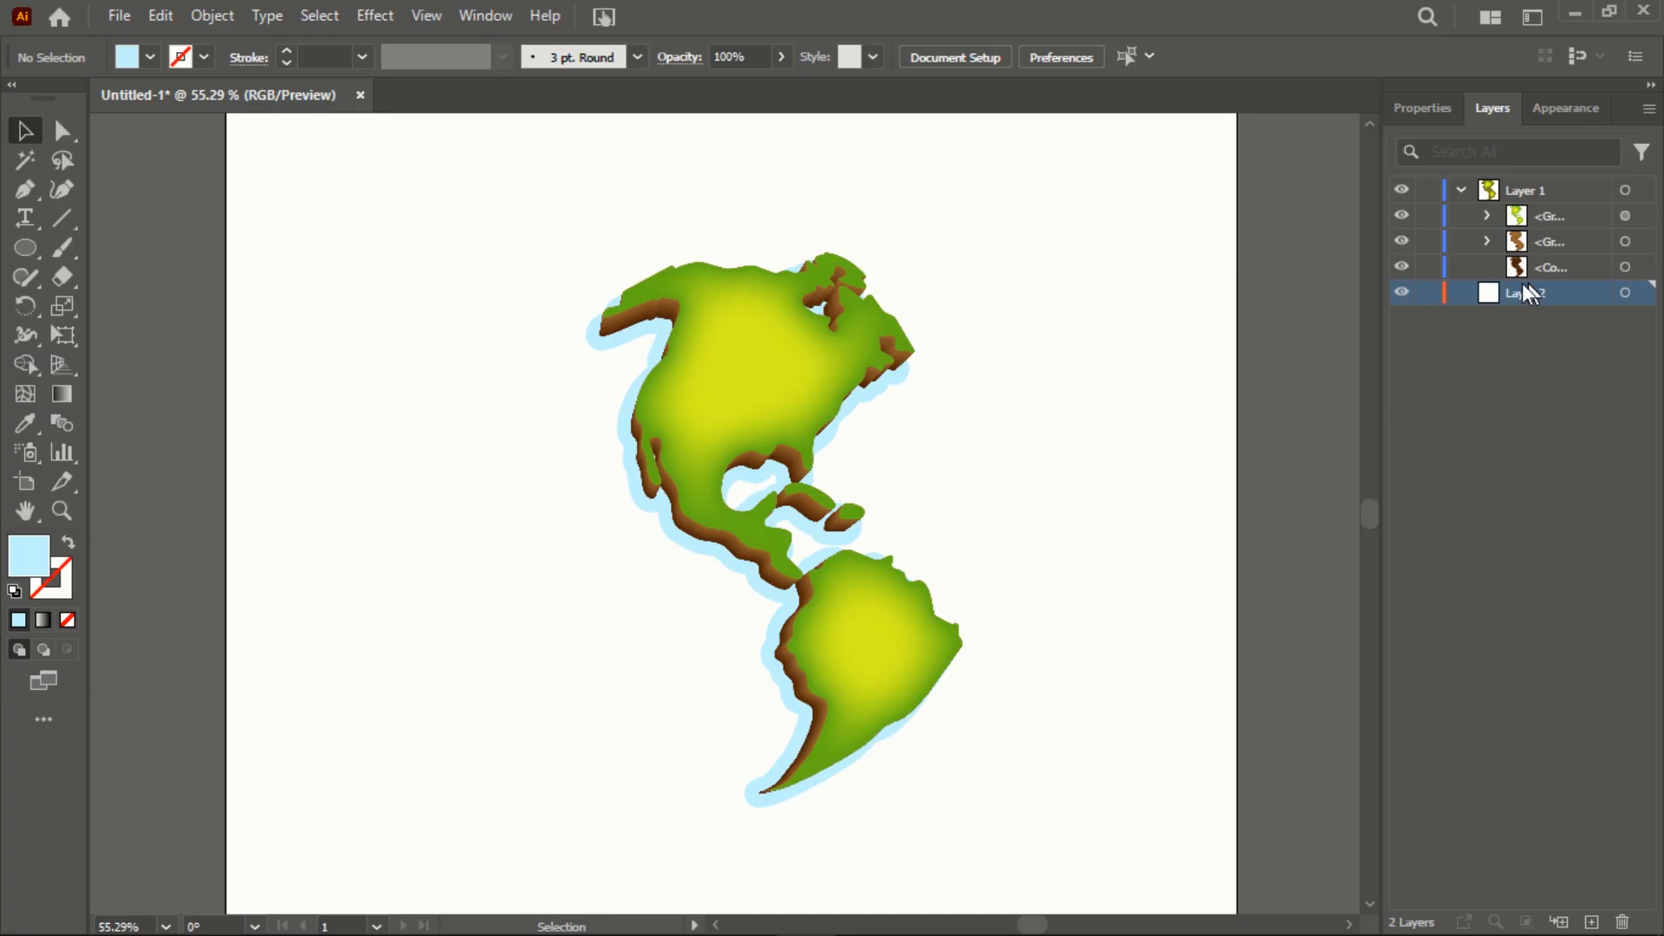
left_click(26, 247)
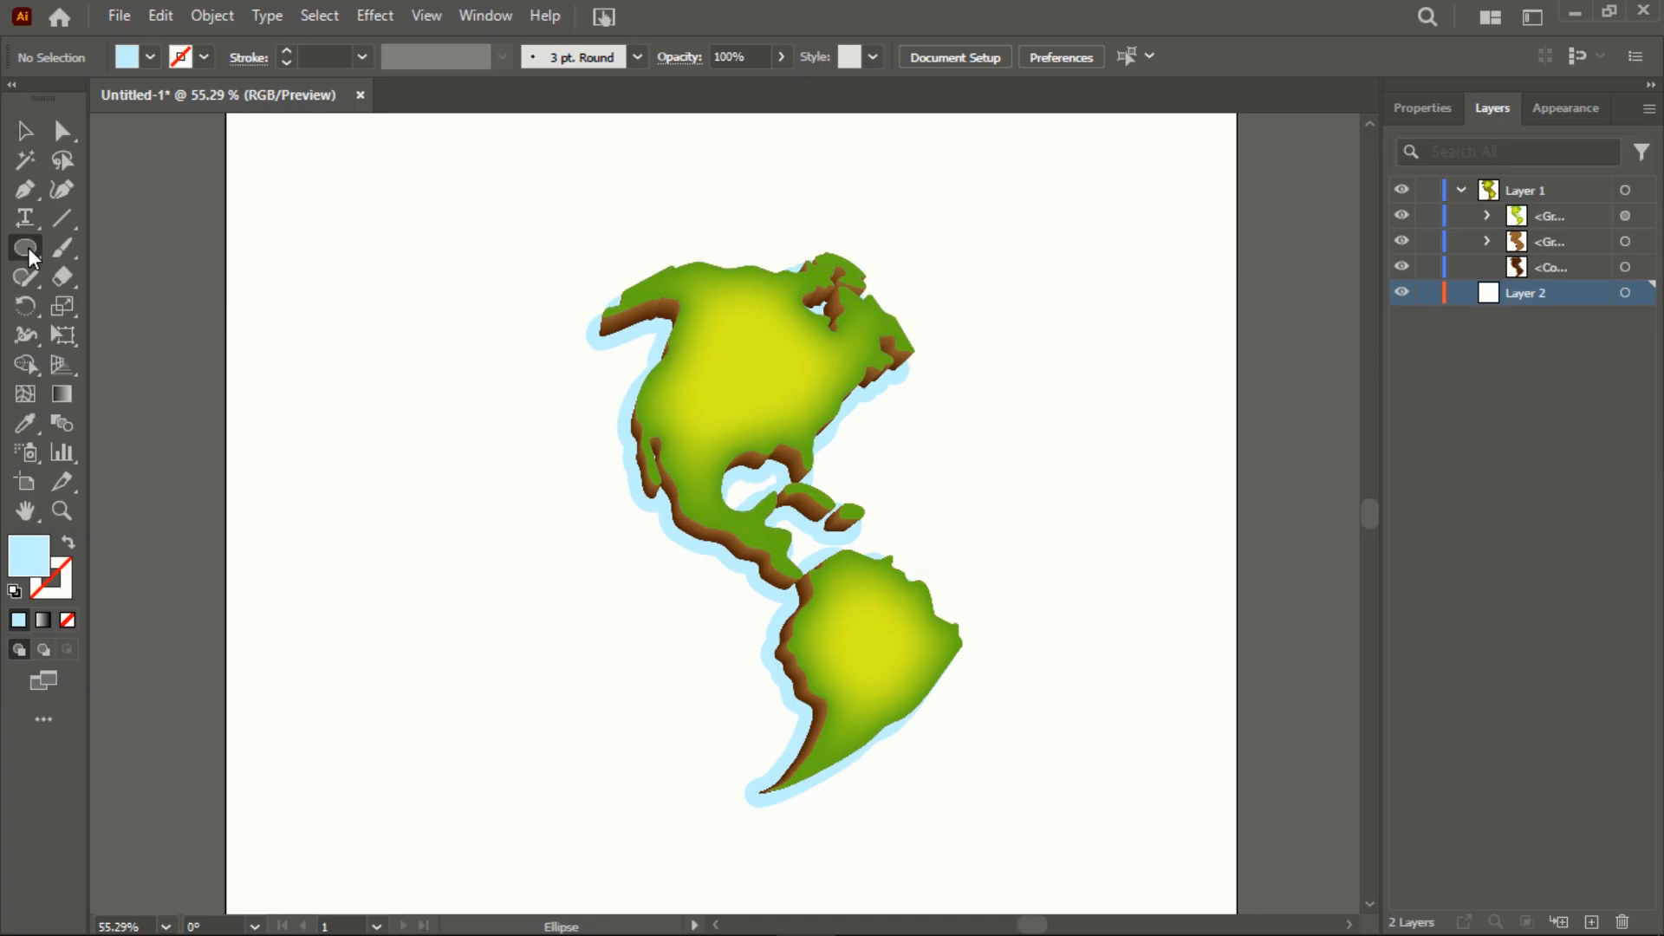
left_click(556, 525)
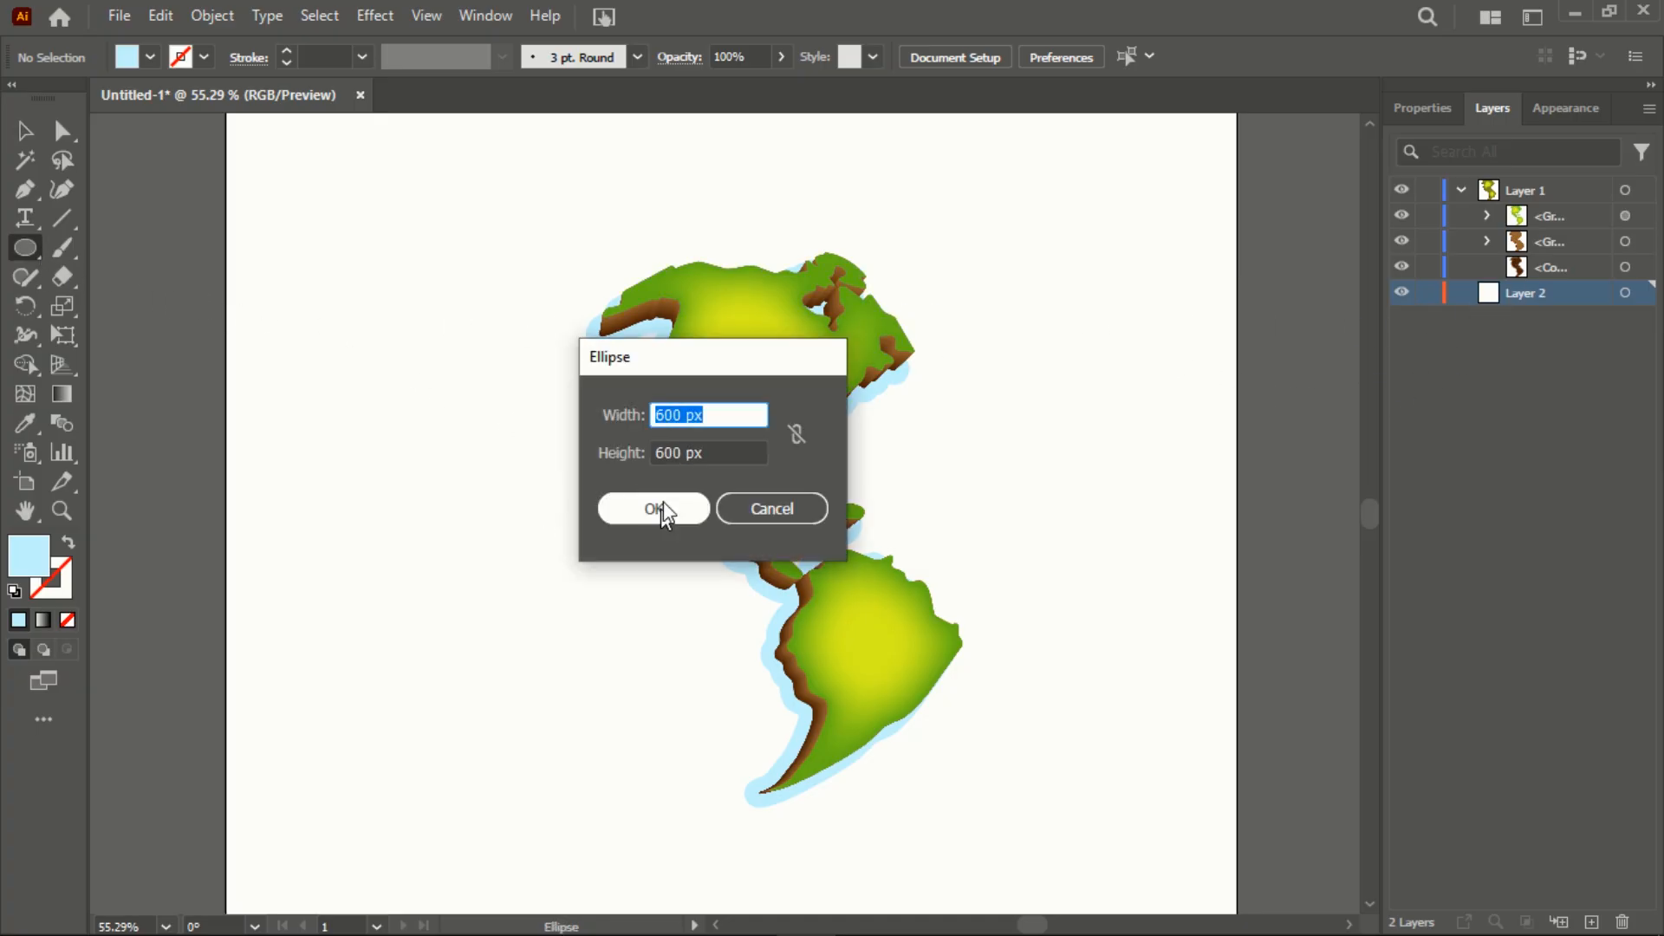
left_click(678, 412)
key("Tab")
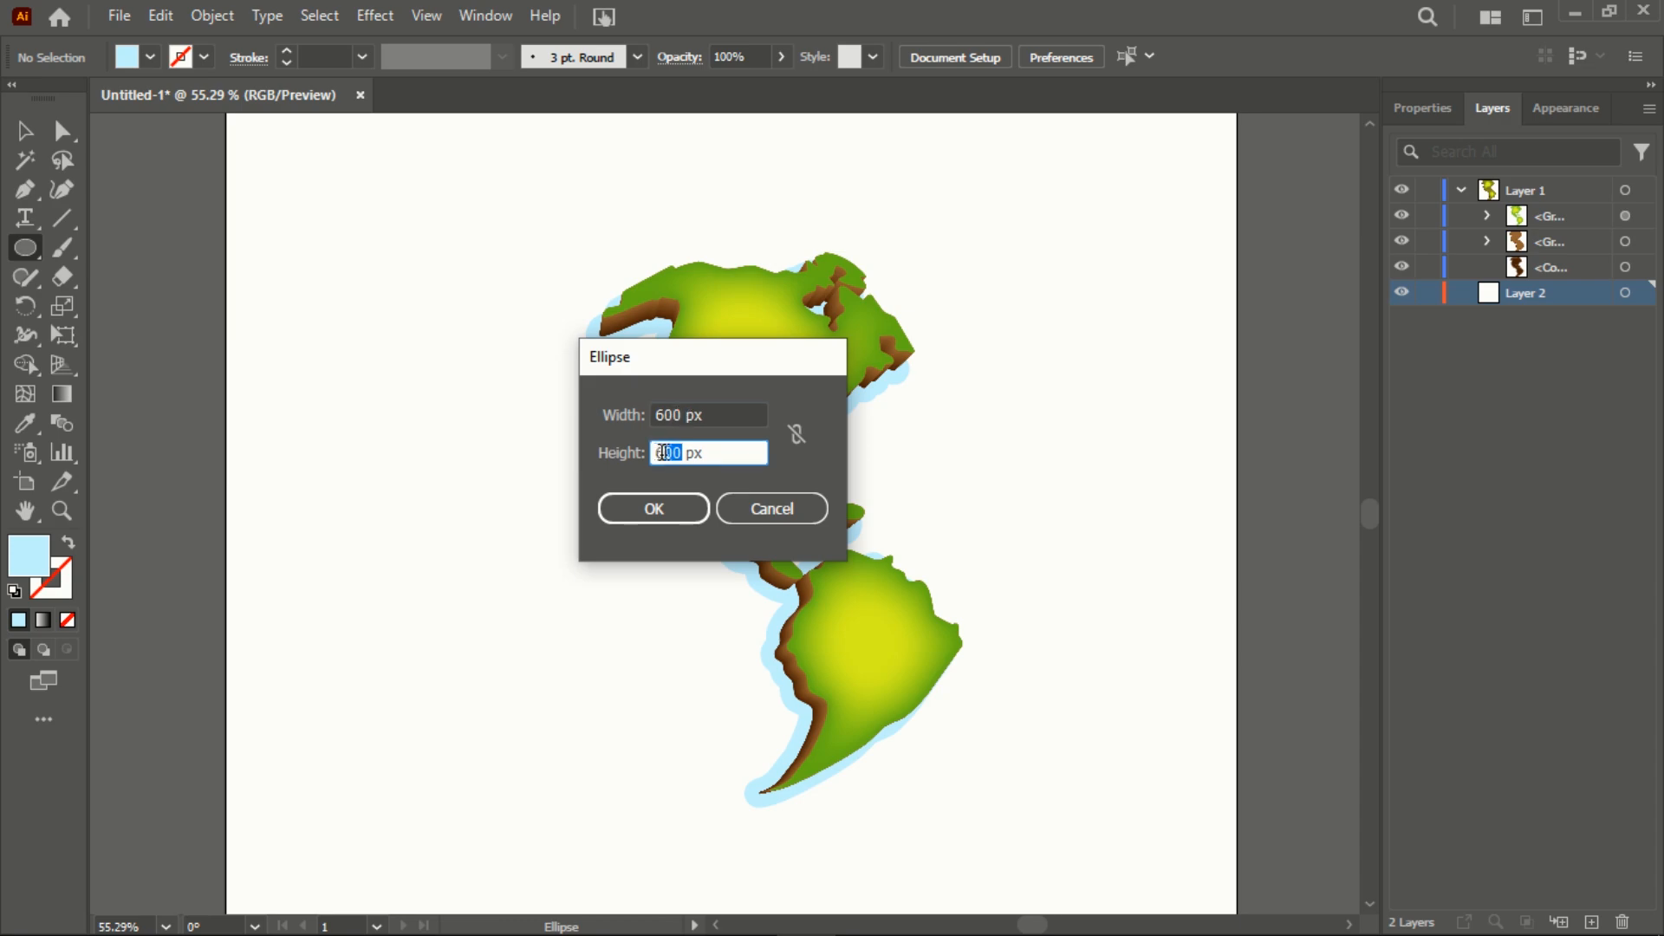
left_click(654, 507)
Align the light blue circle to the horizontal and vertical center of the artboard
left_click(25, 130)
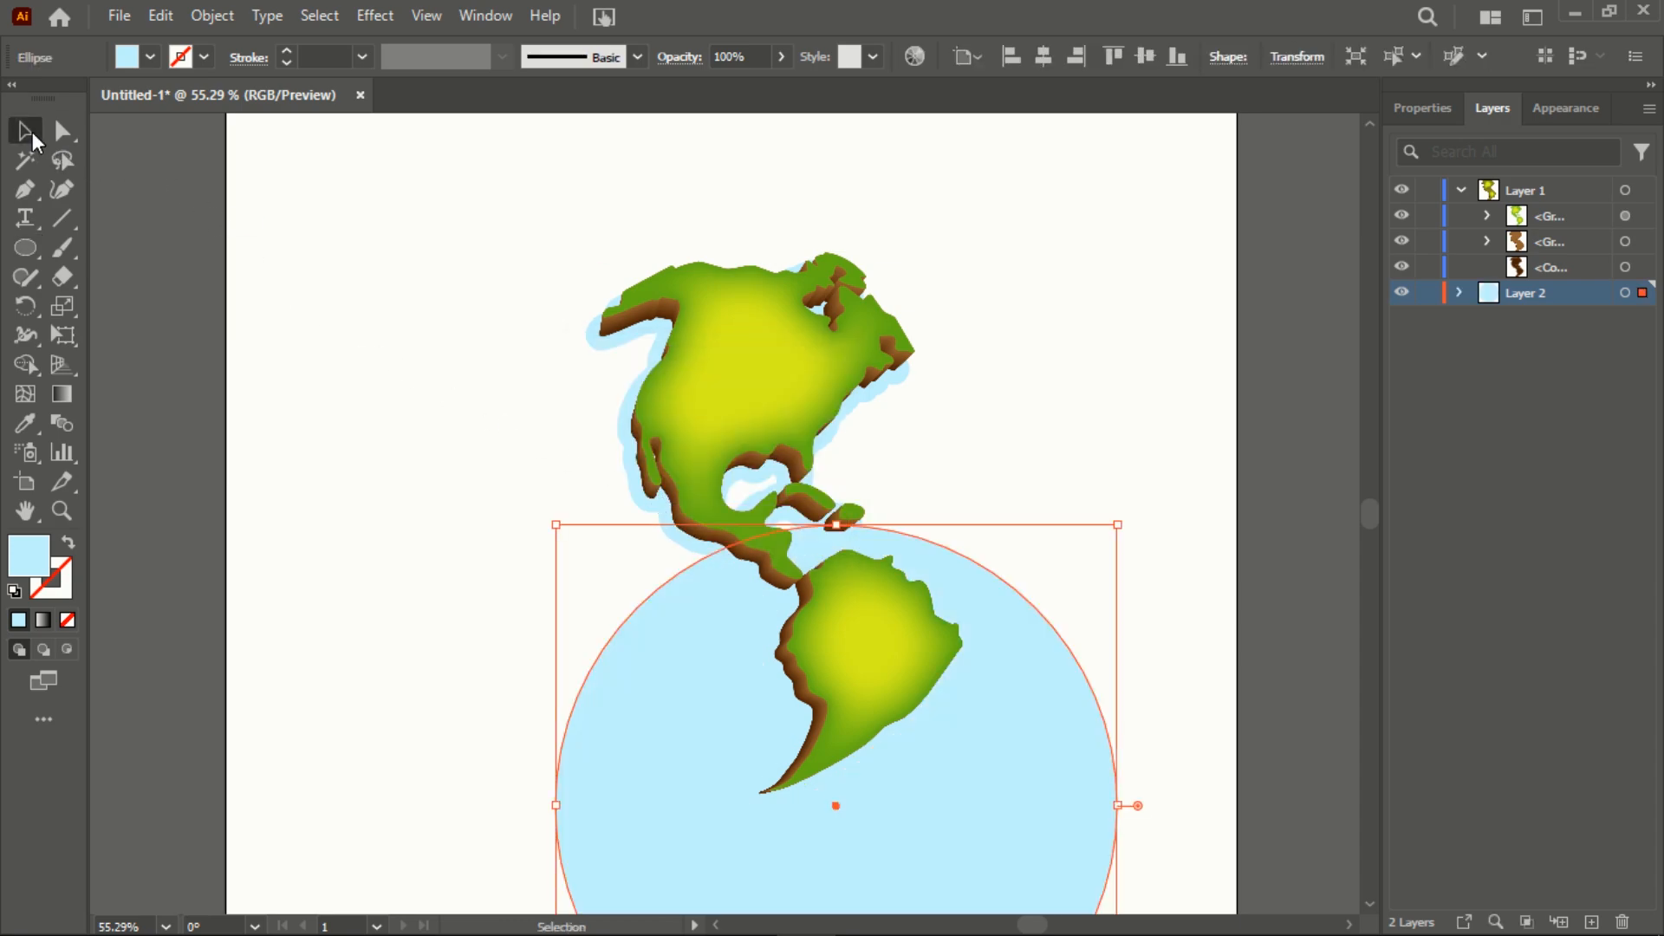
left_click(1044, 54)
left_click(1139, 54)
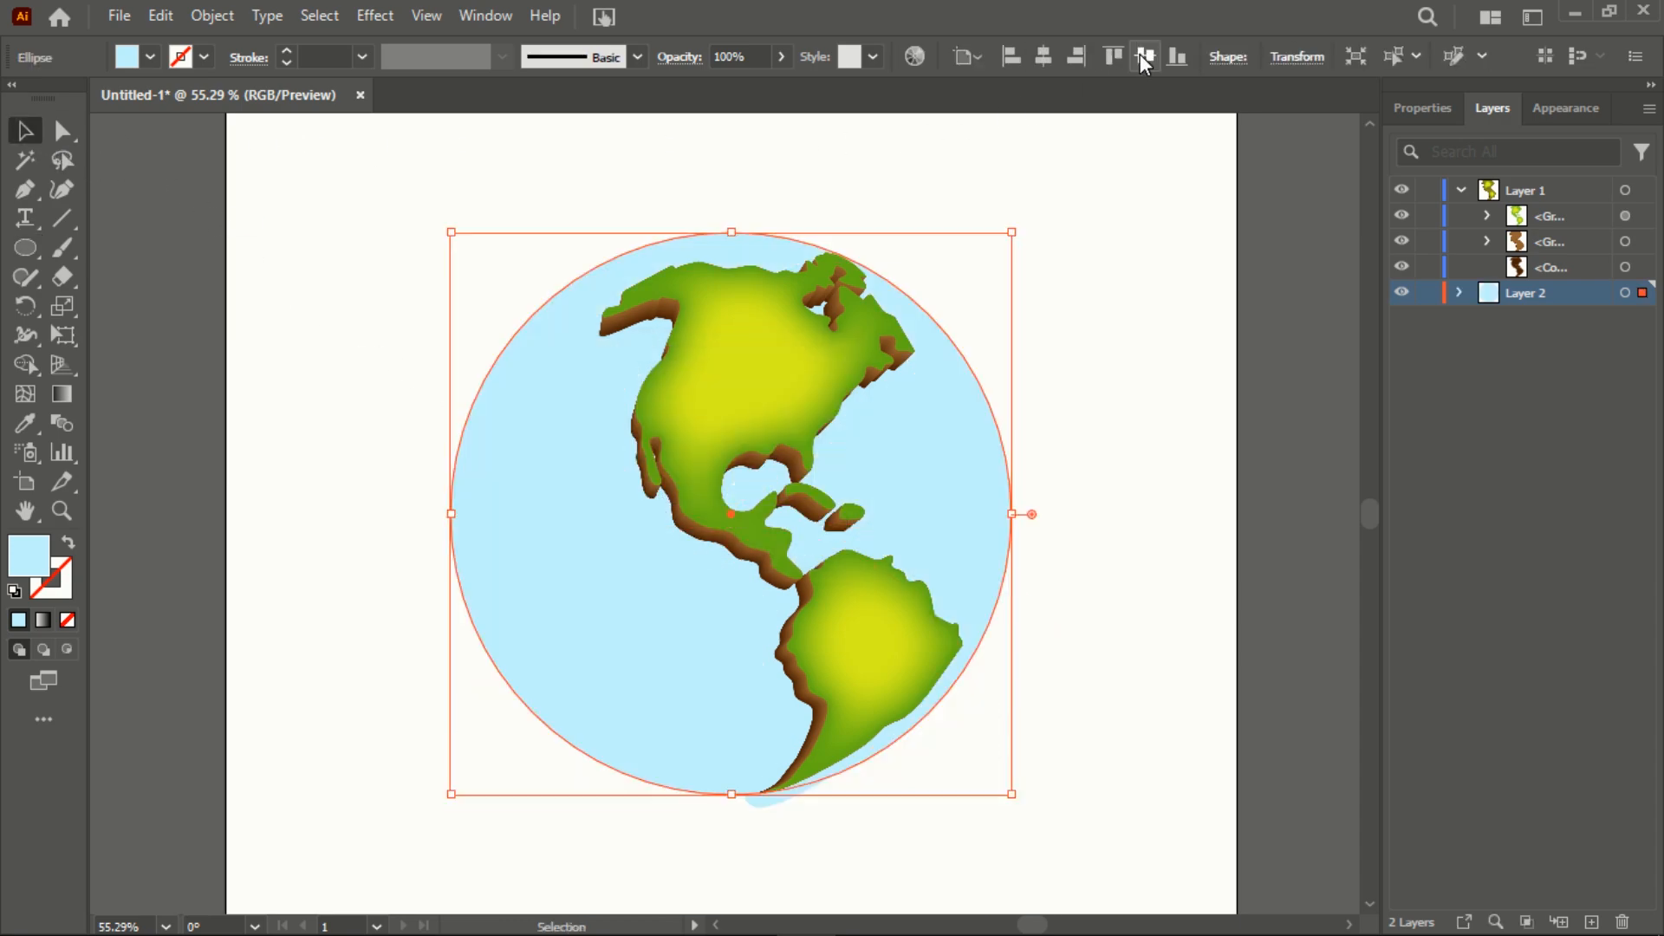
Change the circle's fill to a brighter blue with hue 200°, about #60cdfc
double_click(31, 554)
left_click(1430, 339)
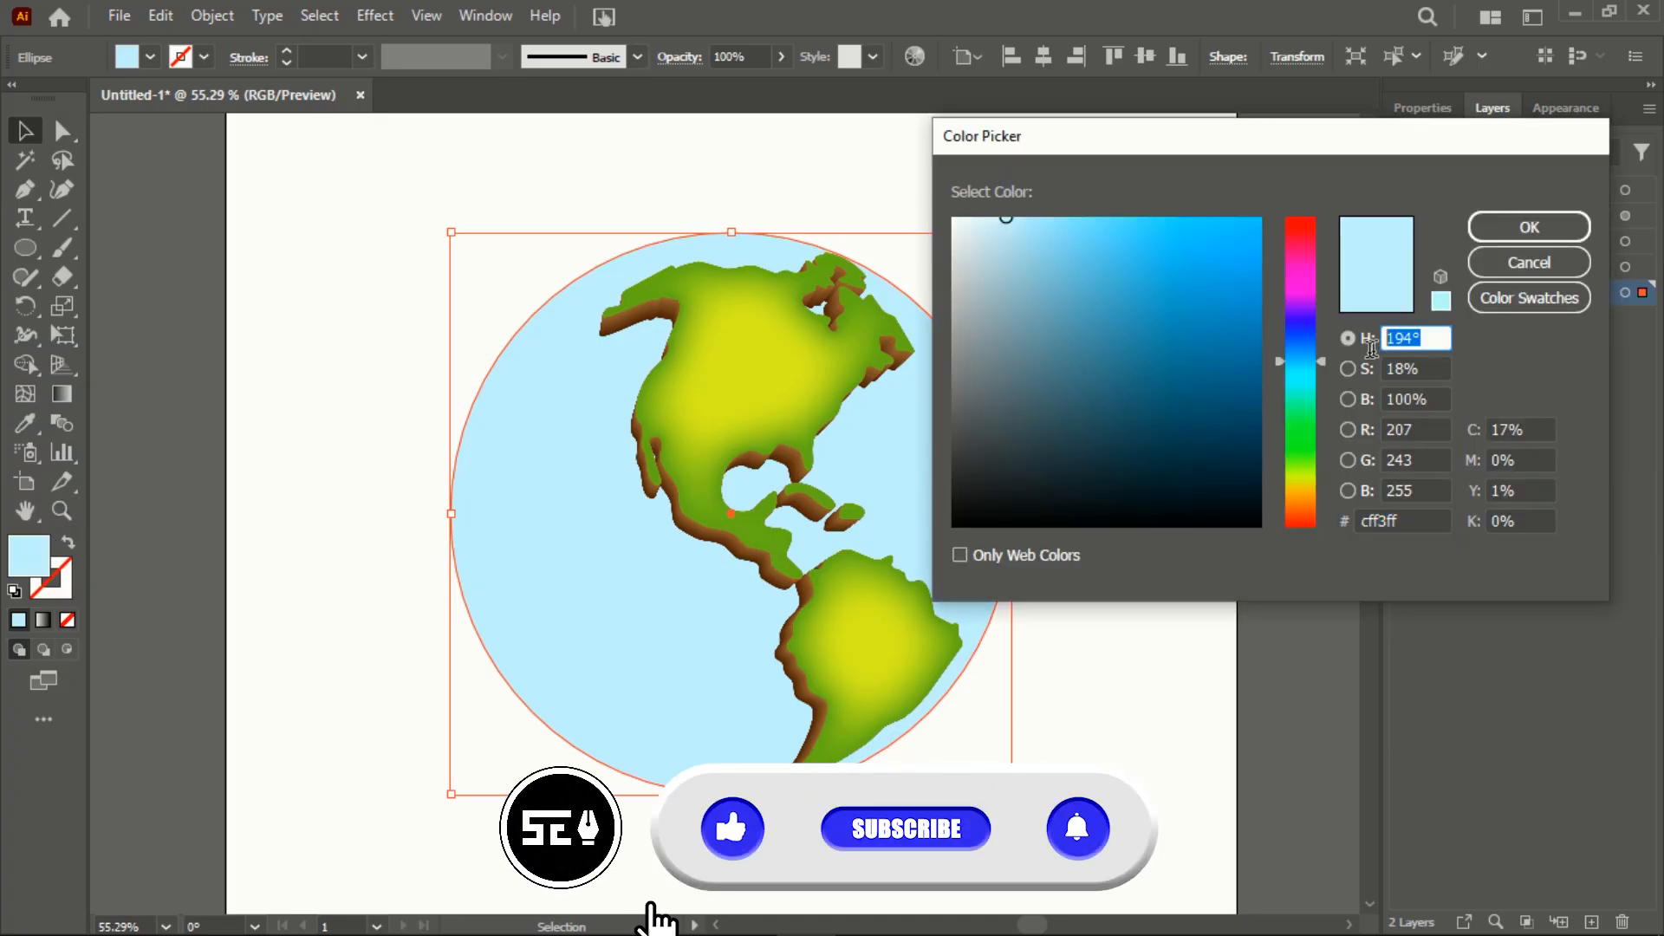
type("200")
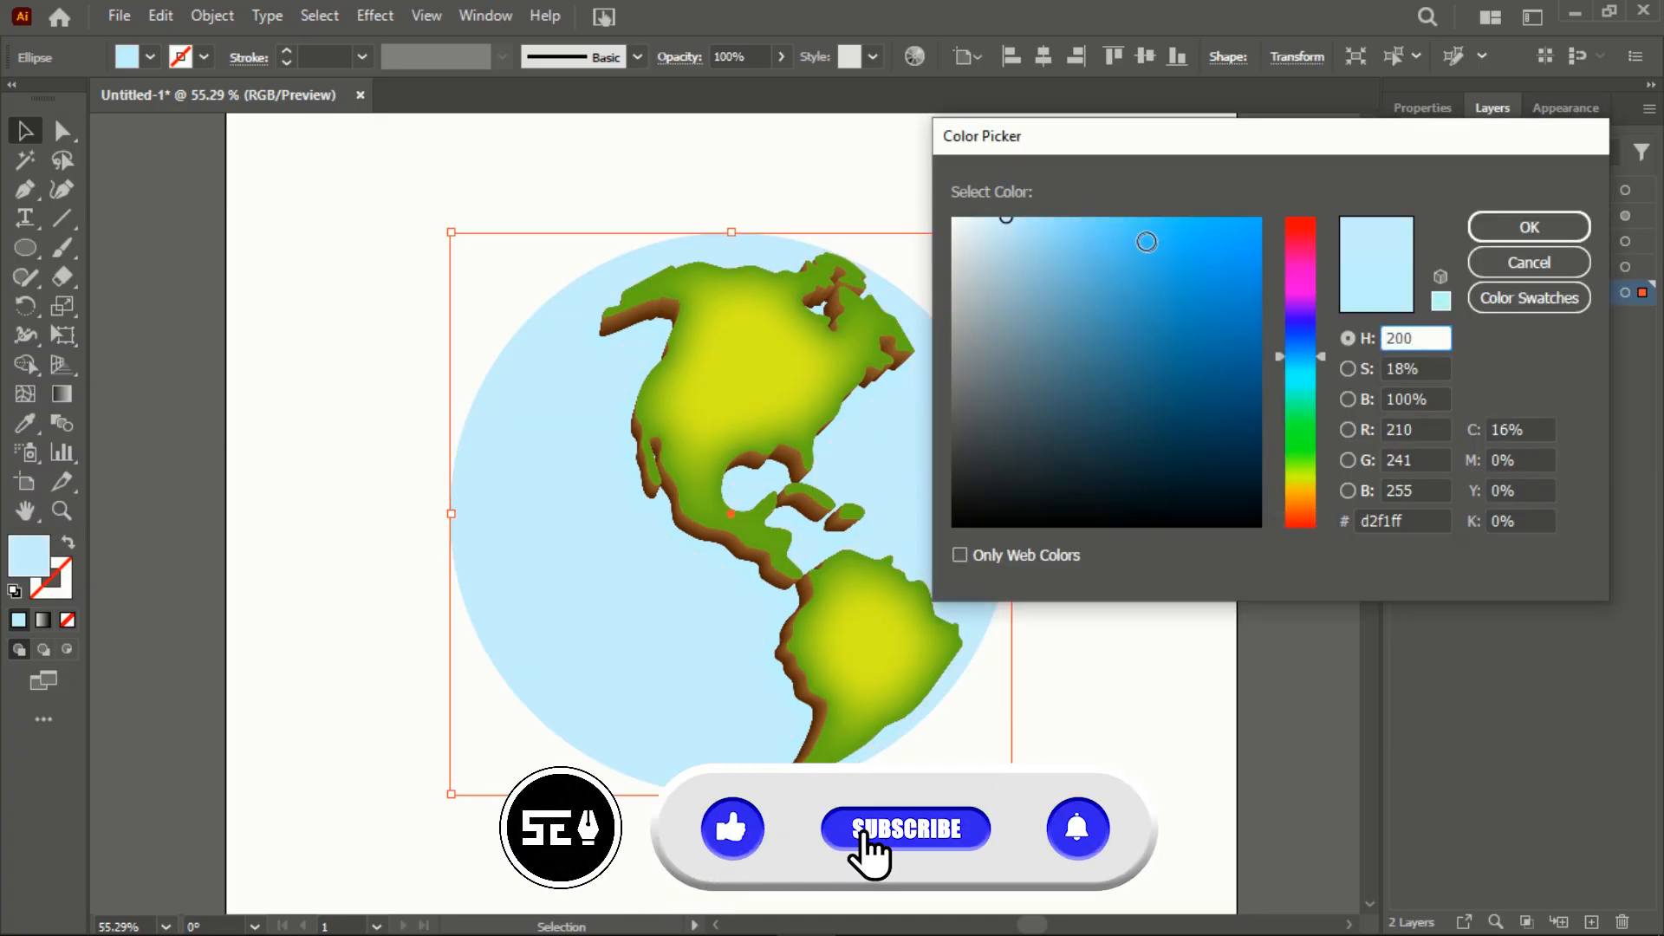
left_click(1136, 219)
left_click(1128, 212)
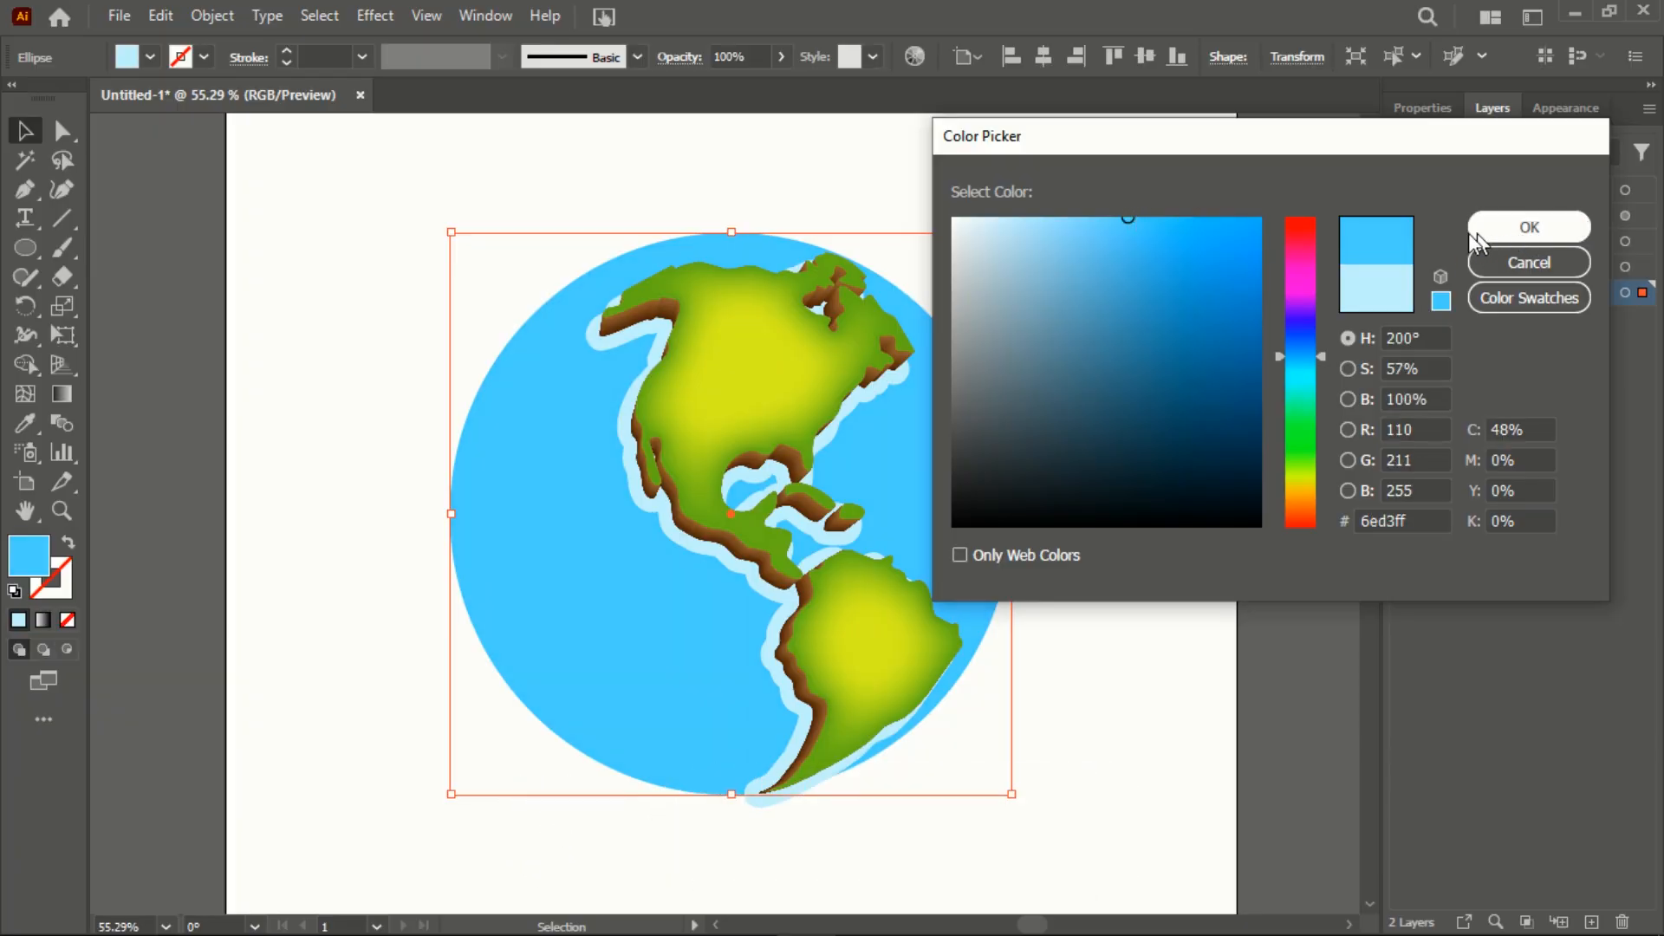
left_click(1135, 221)
left_click_drag(1136, 221, 1146, 218)
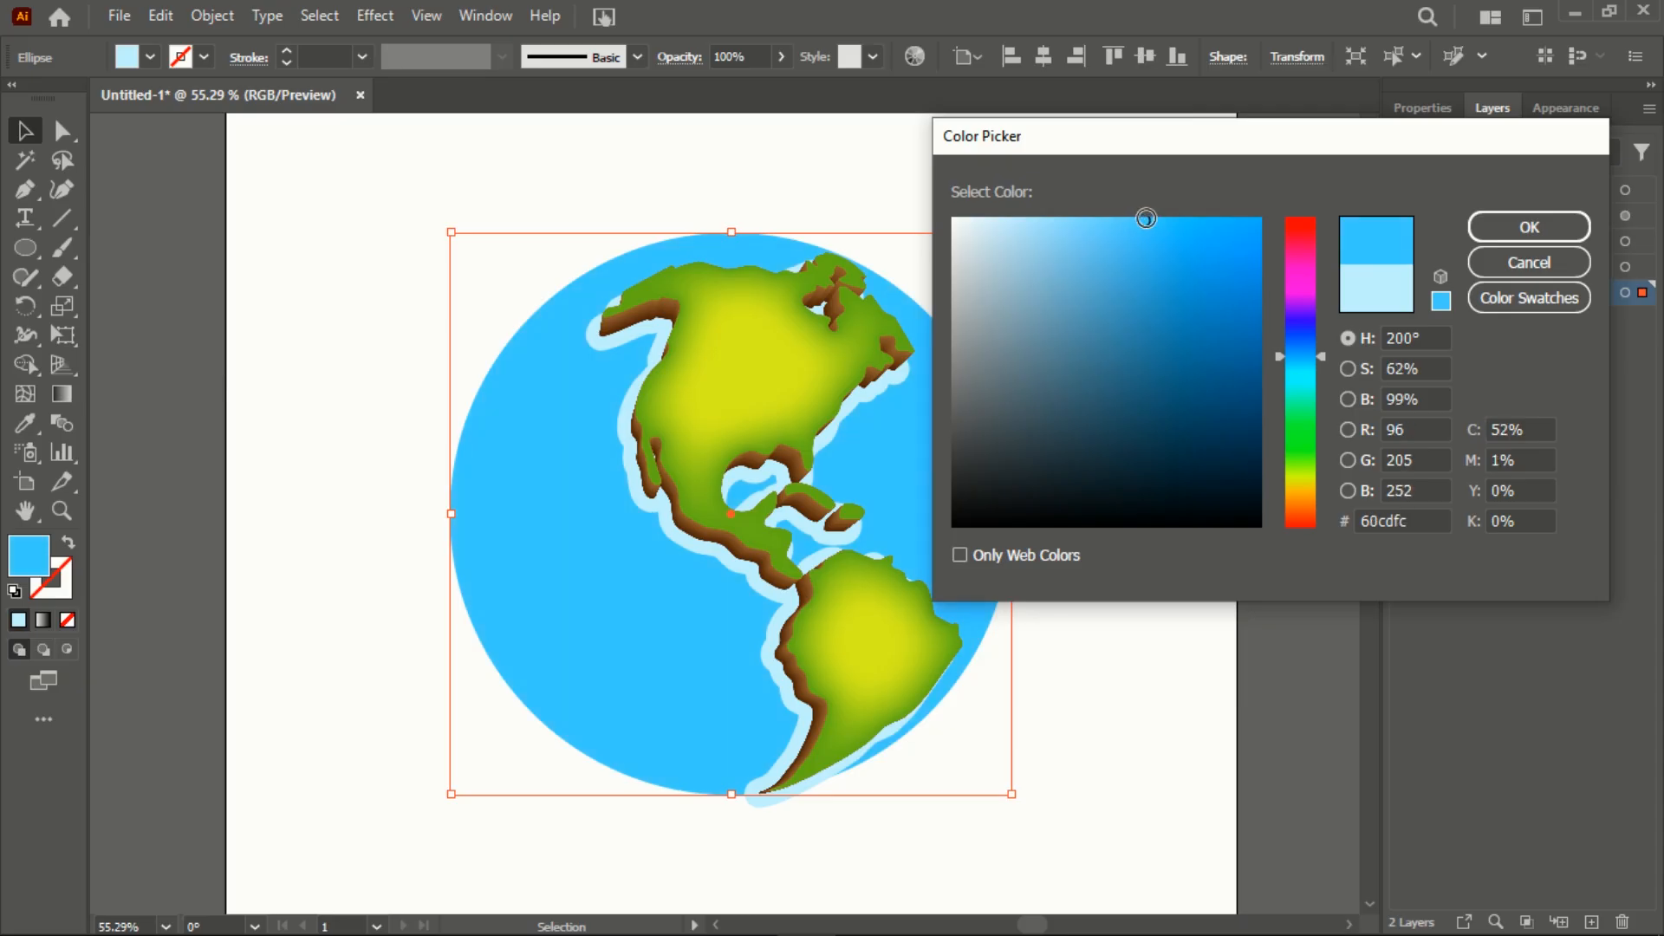
left_click(1526, 227)
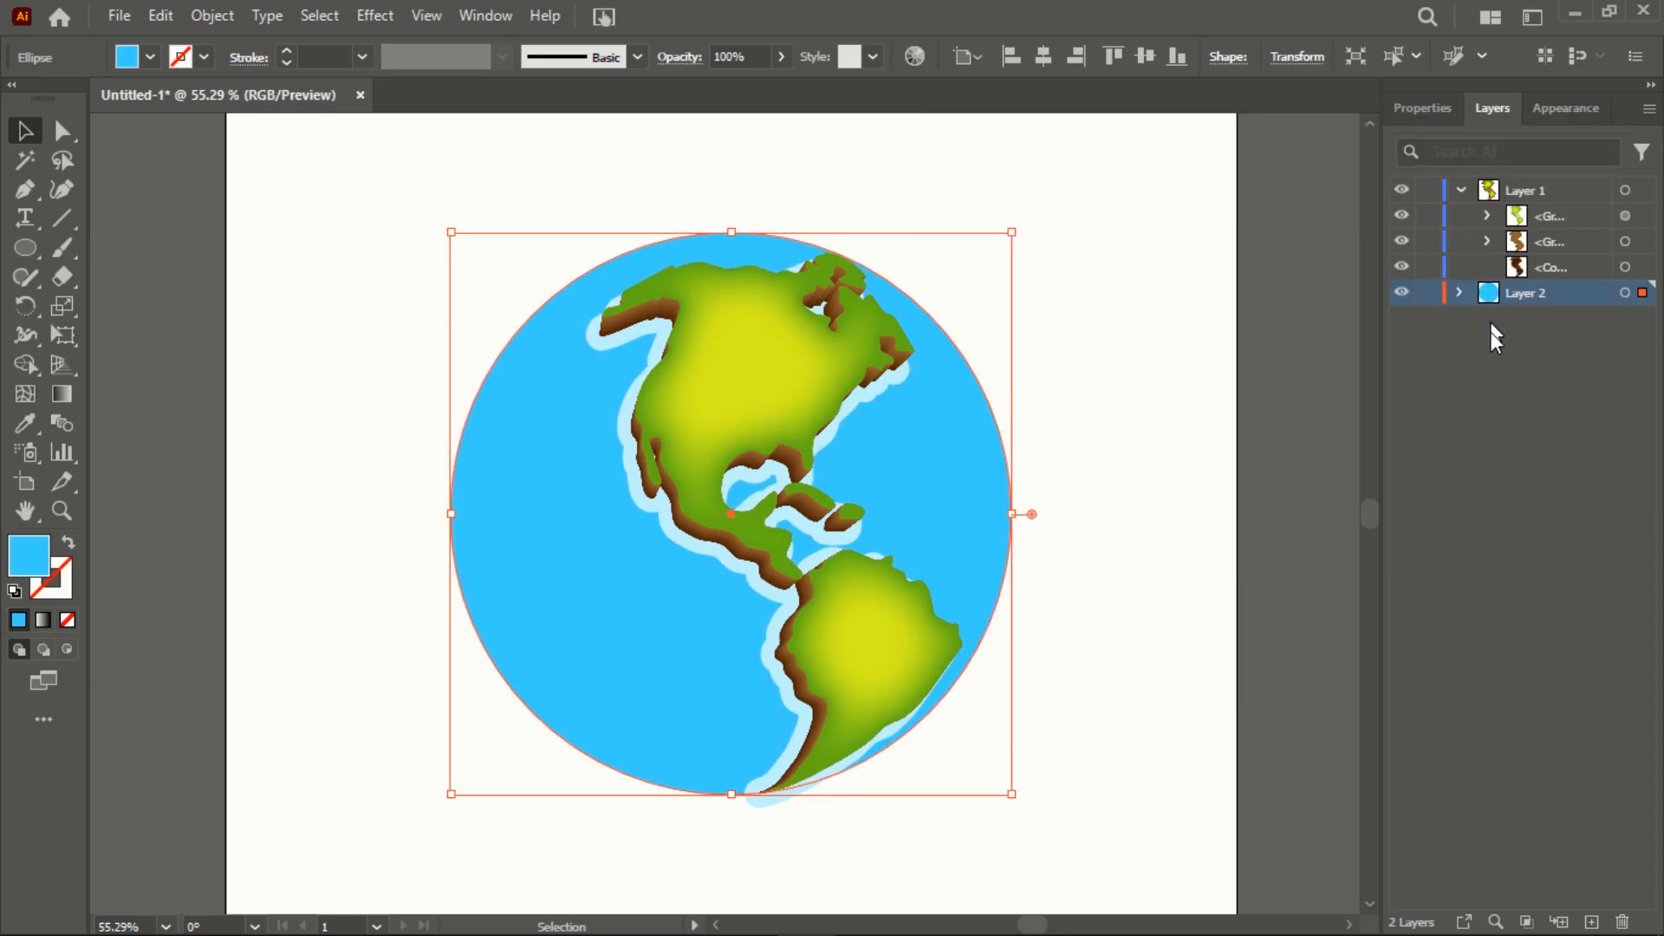
Delete the left anchor point of the blue circle to leave only its right half
key("shift+Up")
key("shift+Up")
key("shift+Up")
key("shift+Up")
key("shift+Up")
key("shift+Up")
key("shift+Up")
key("shift+Up")
key("shift+Up")
key("shift+Up")
key("shift+Up")
key("shift+Up")
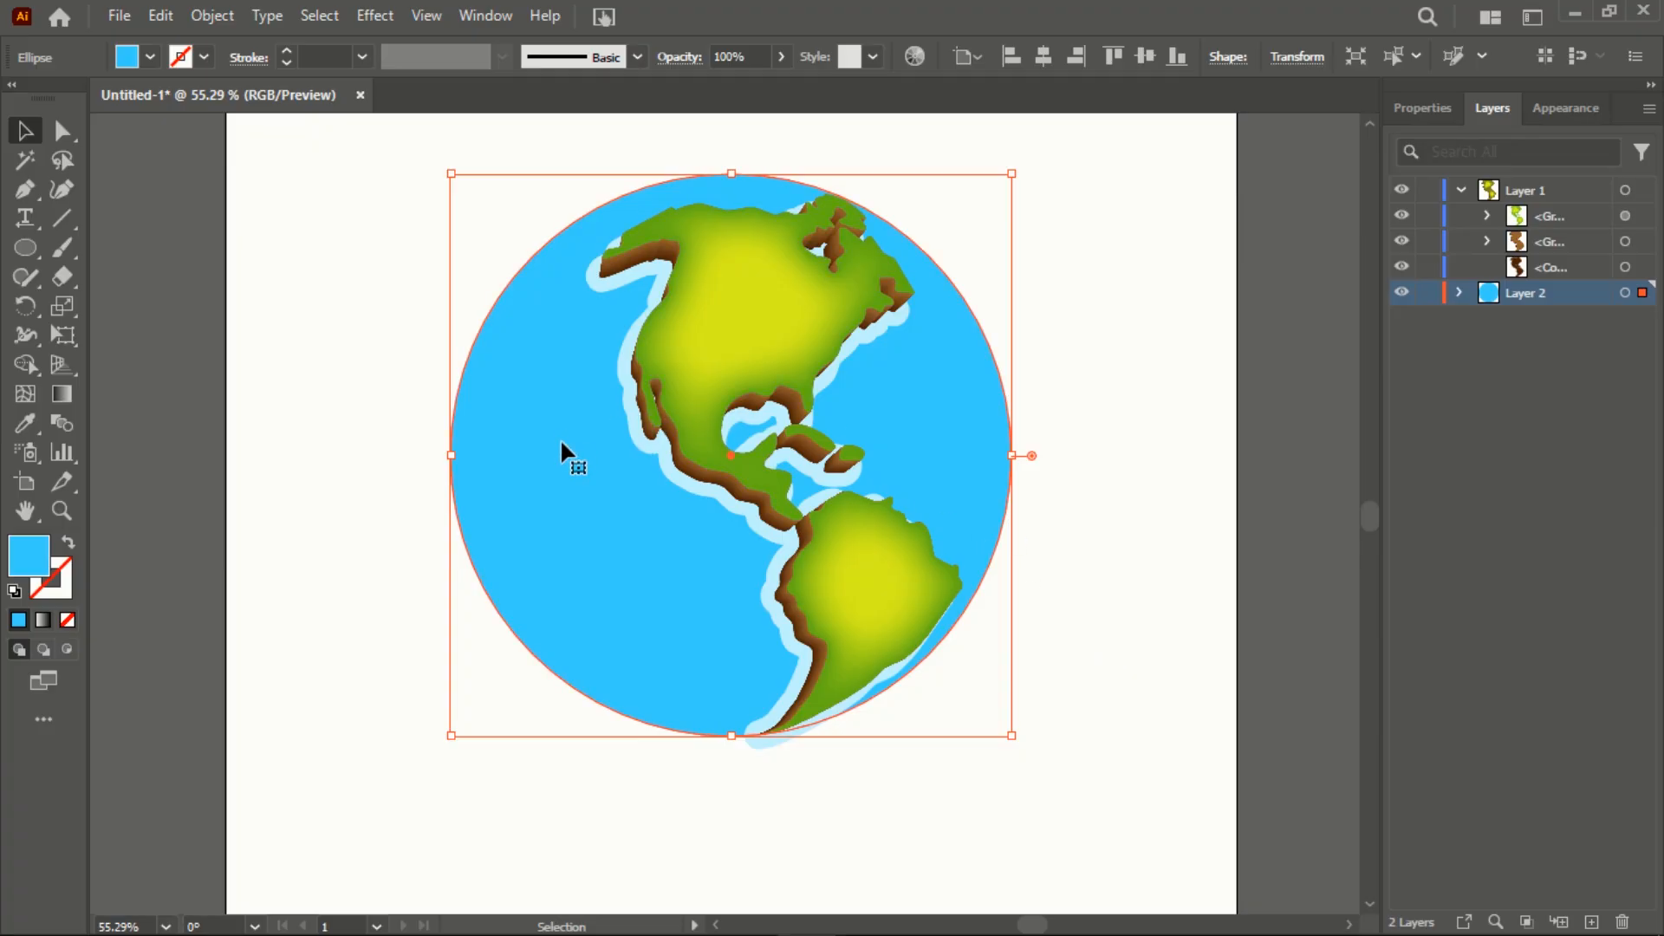
left_click(61, 130)
left_click(315, 279)
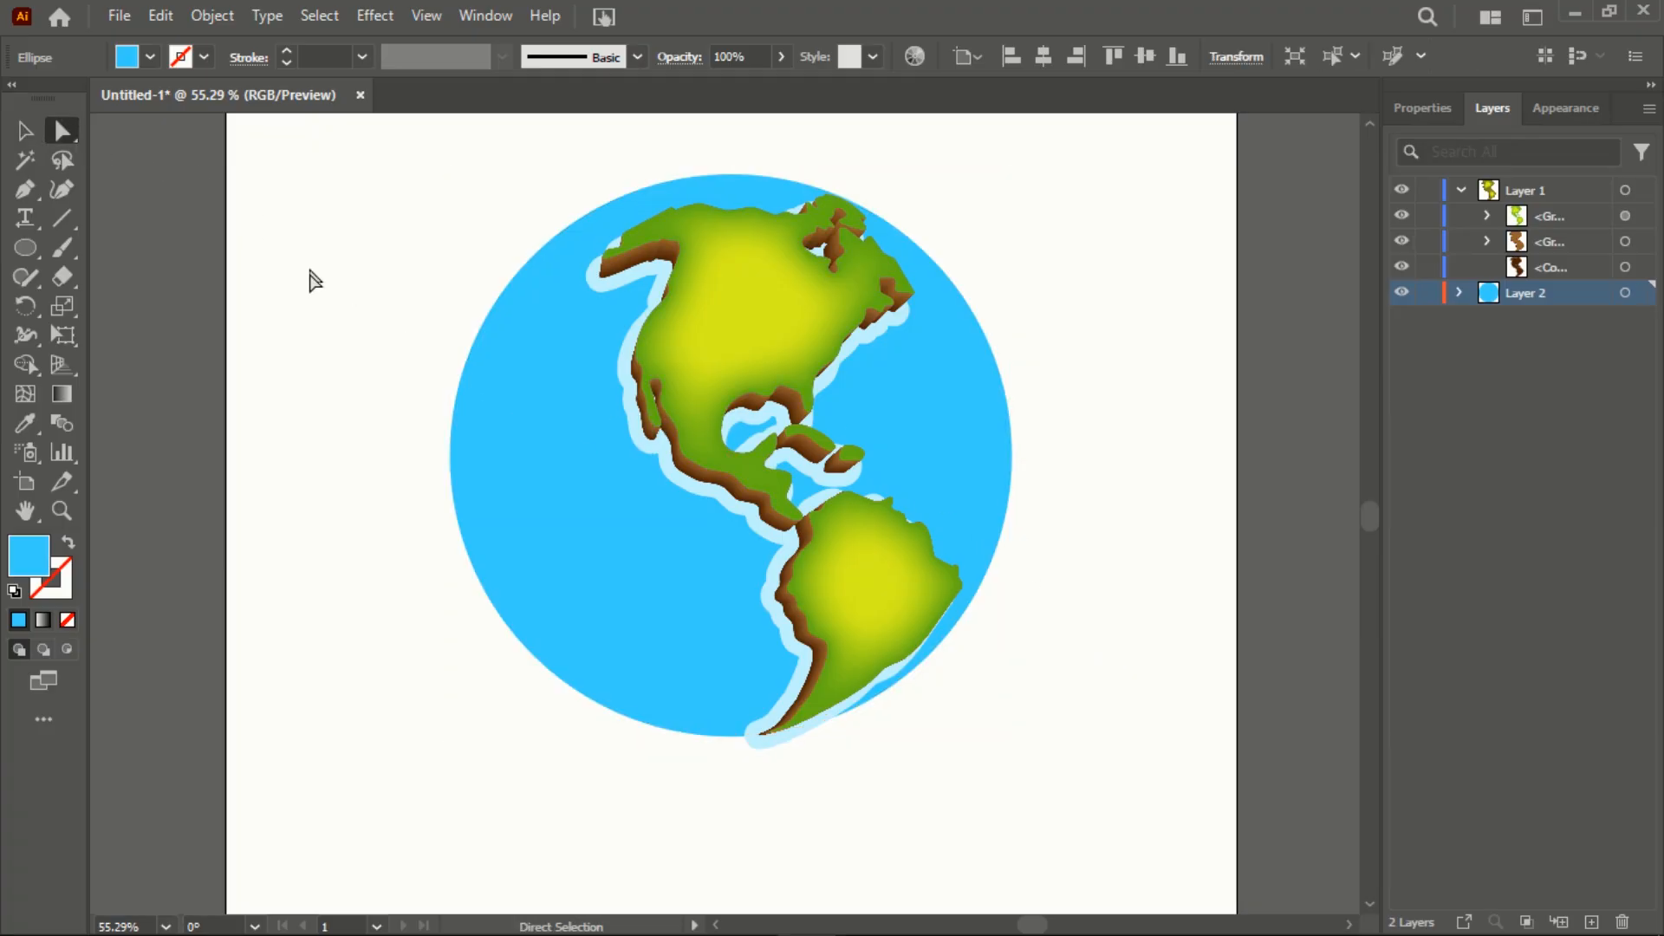
left_click_drag(314, 279, 501, 549)
key("Delete")
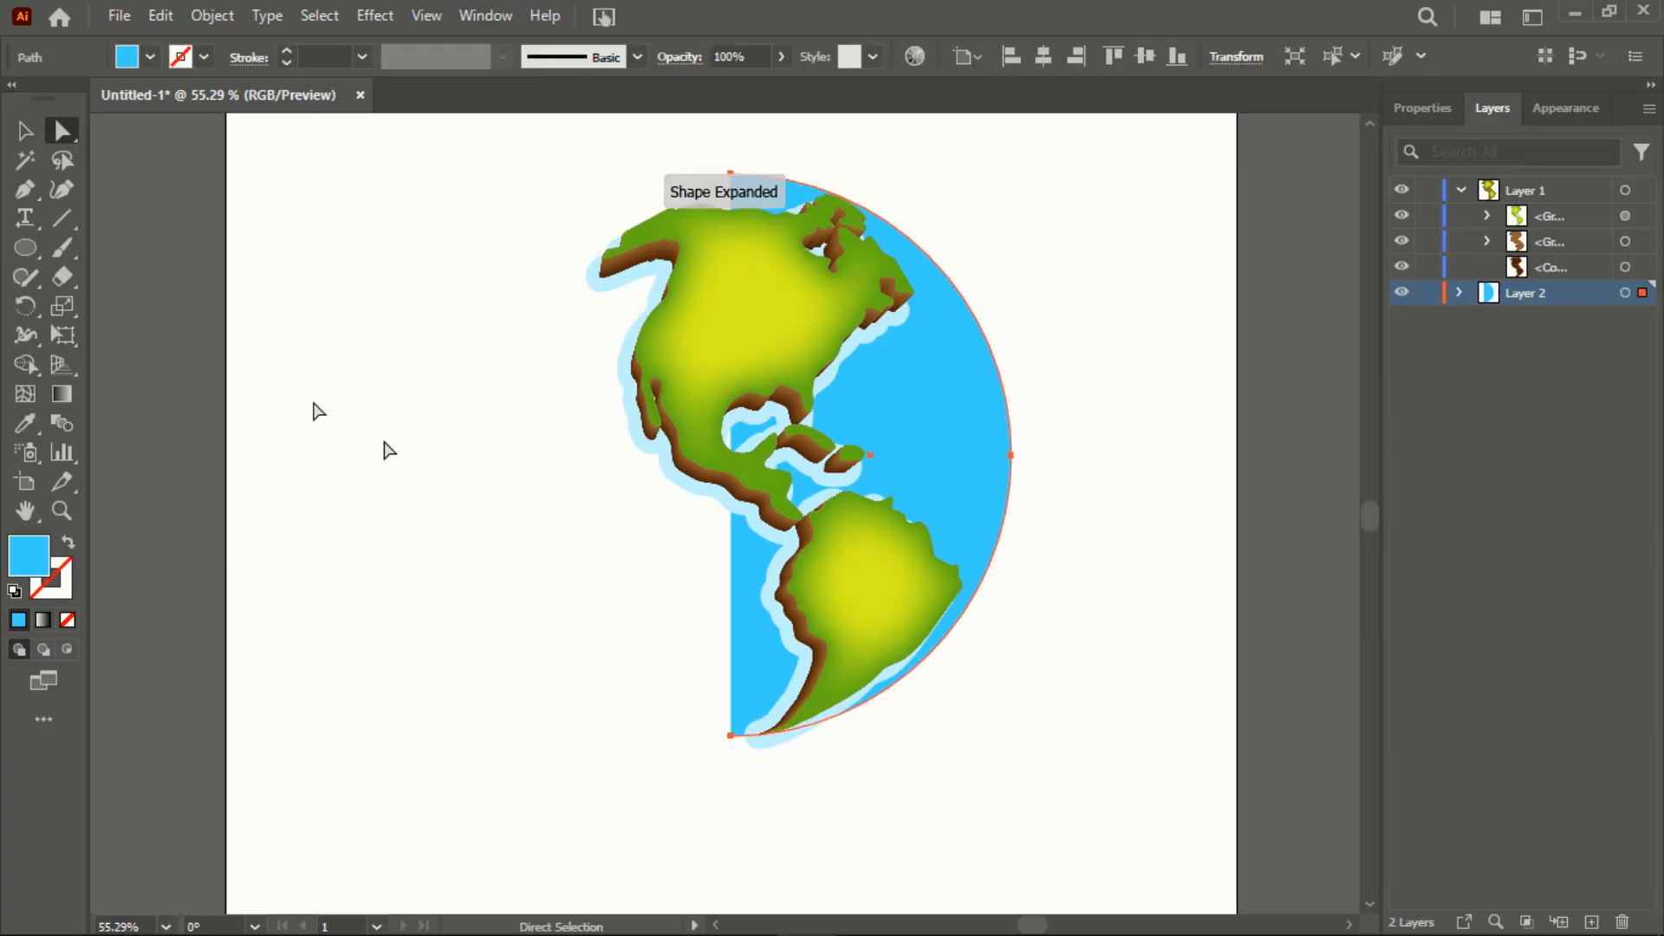
Apply a classic 3D Revolve effect to the blue half circle with the position set to Front
key("v")
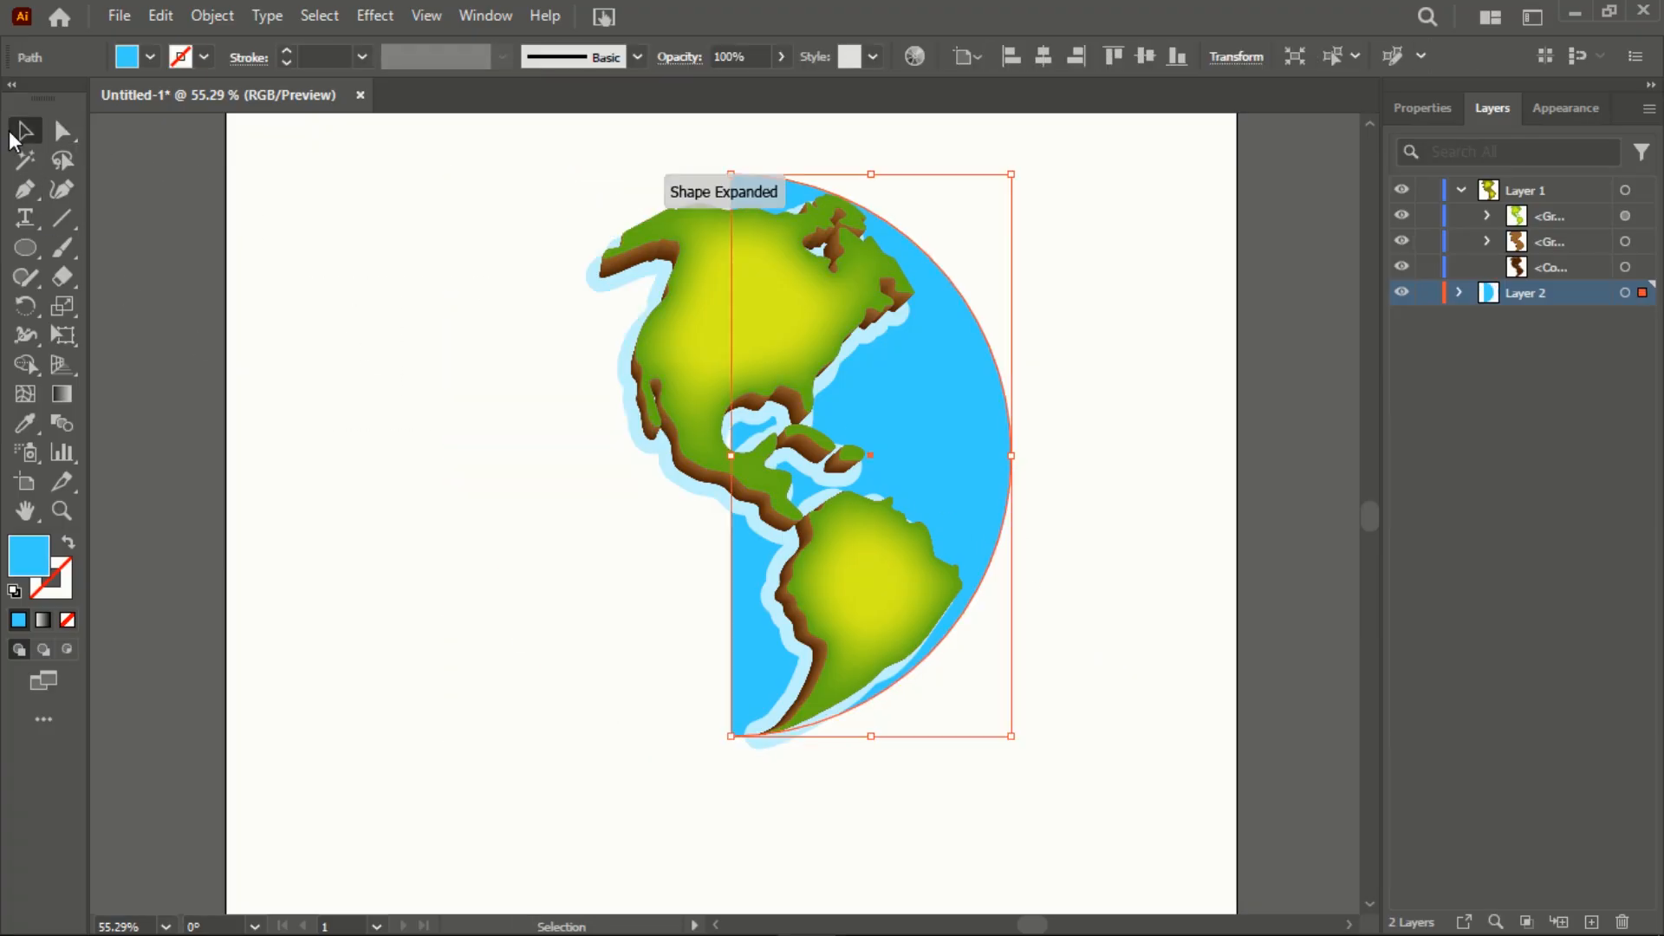
left_click(364, 19)
mouse_move(568, 158)
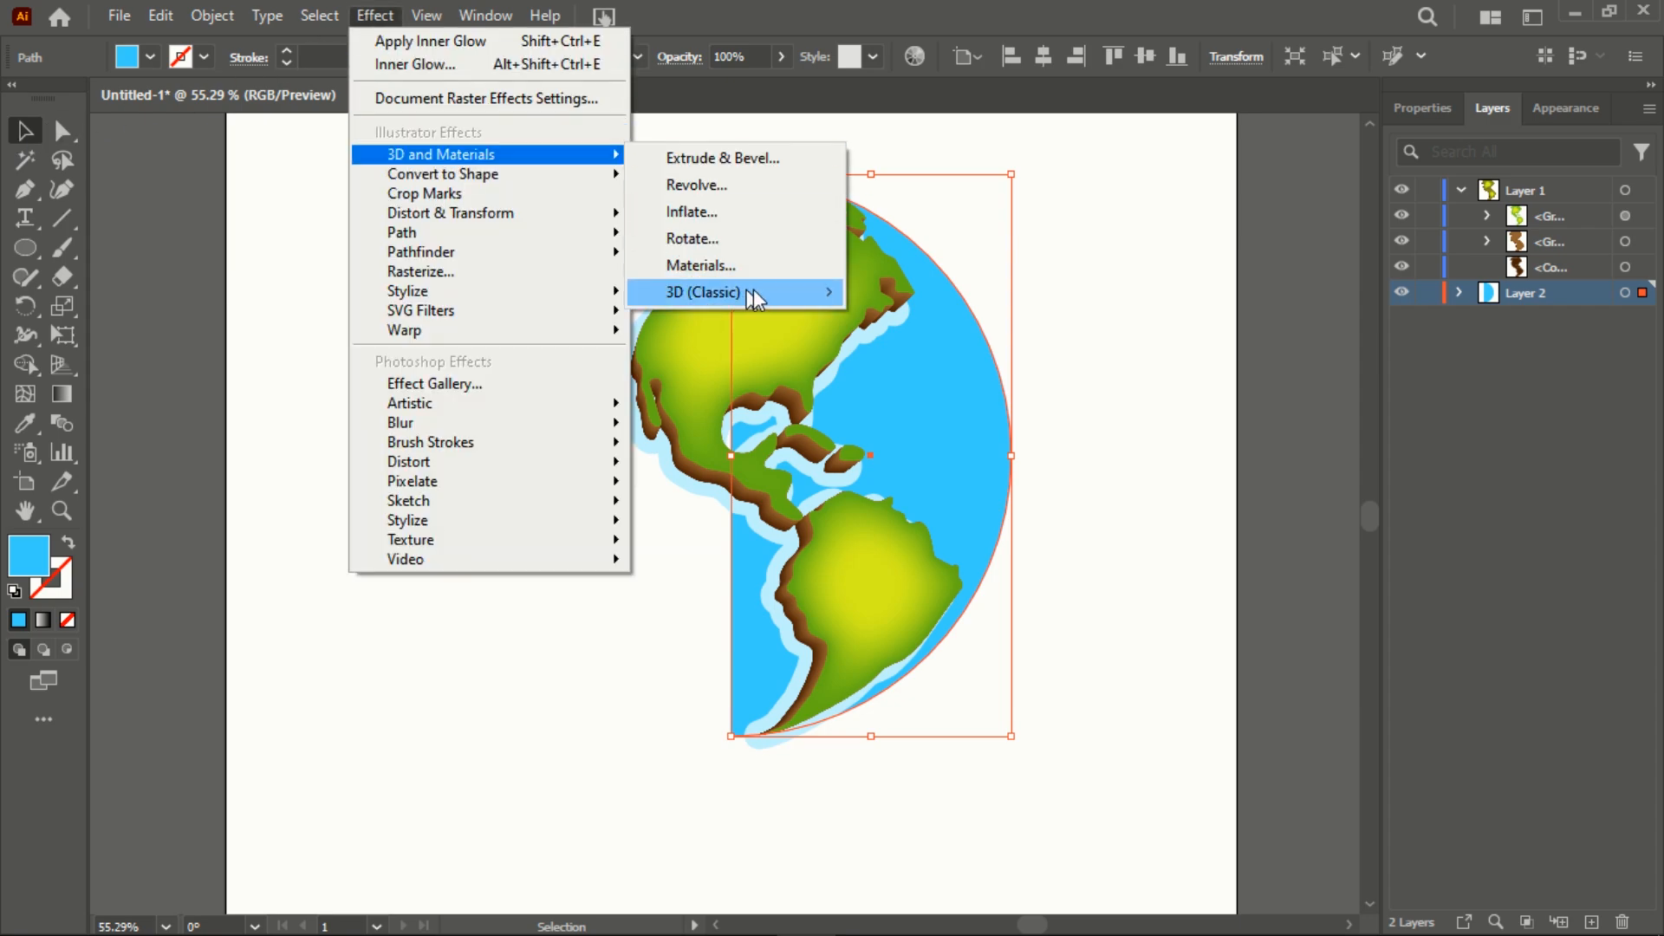
mouse_move(754, 295)
left_click(916, 319)
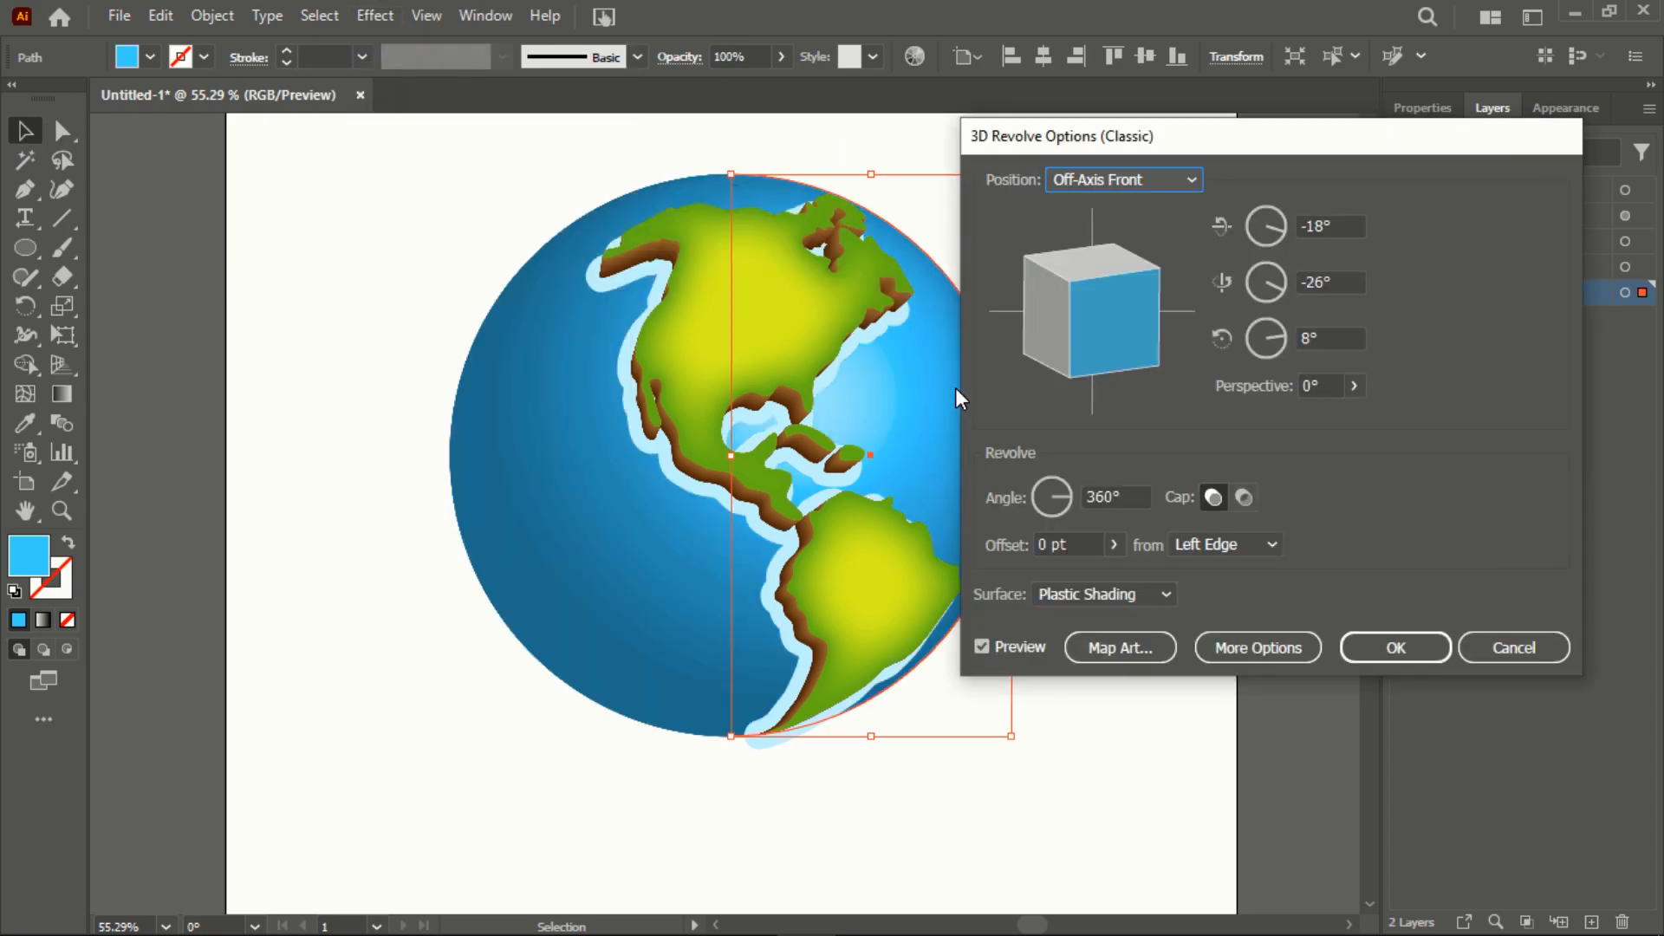
left_click(1183, 179)
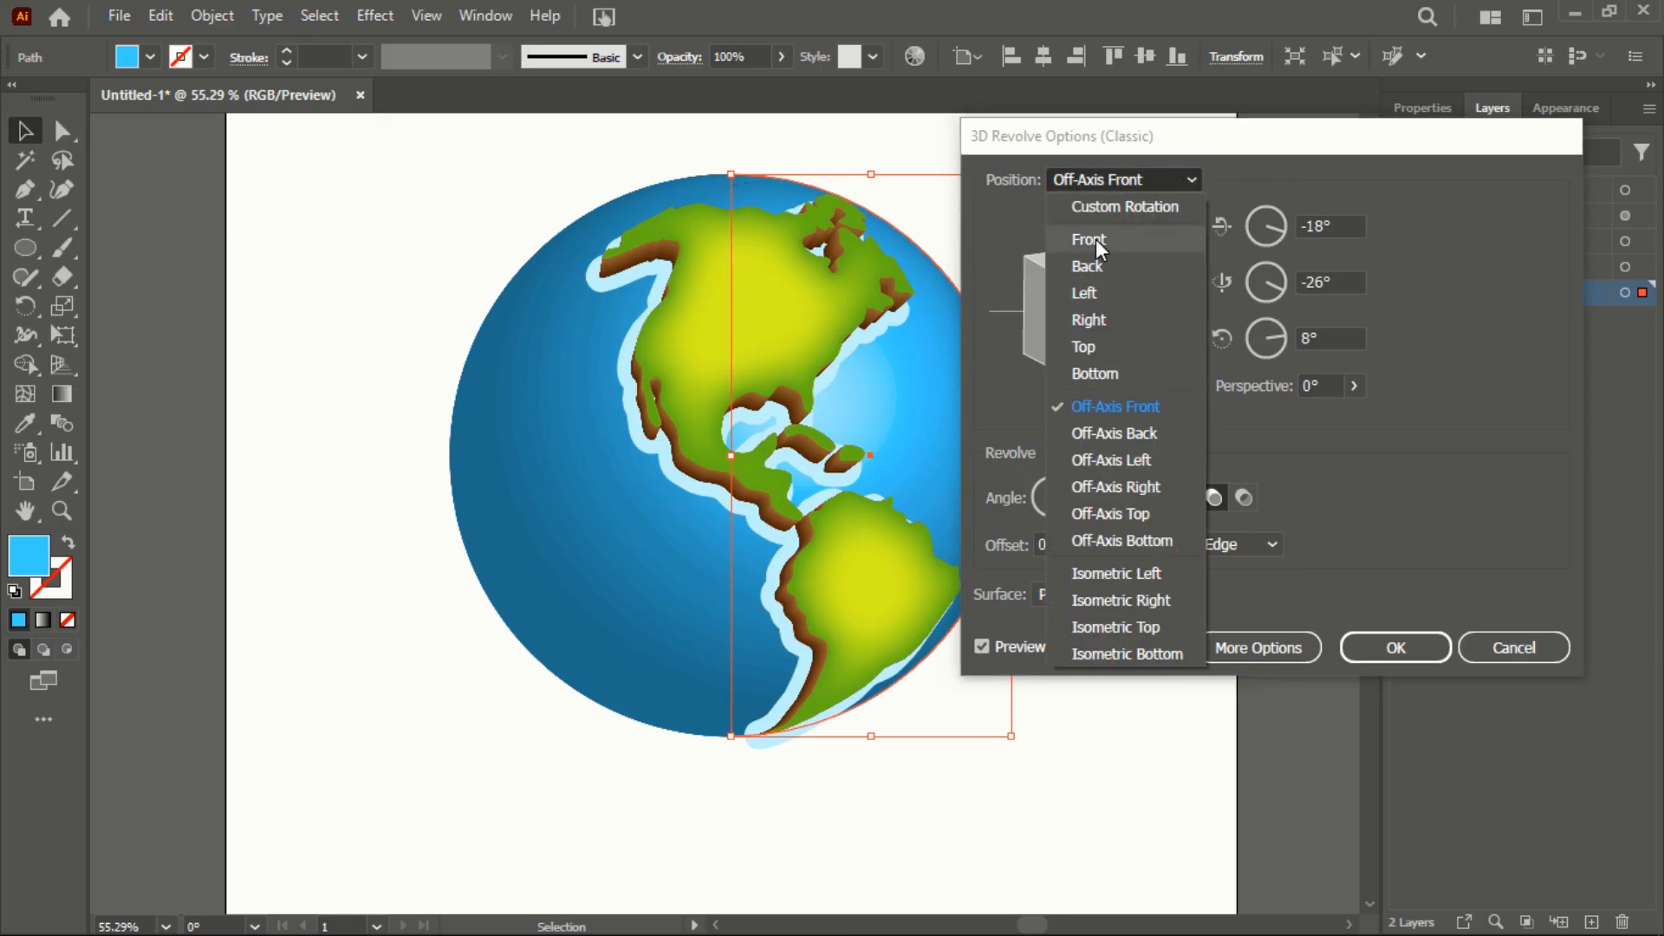
left_click(1094, 240)
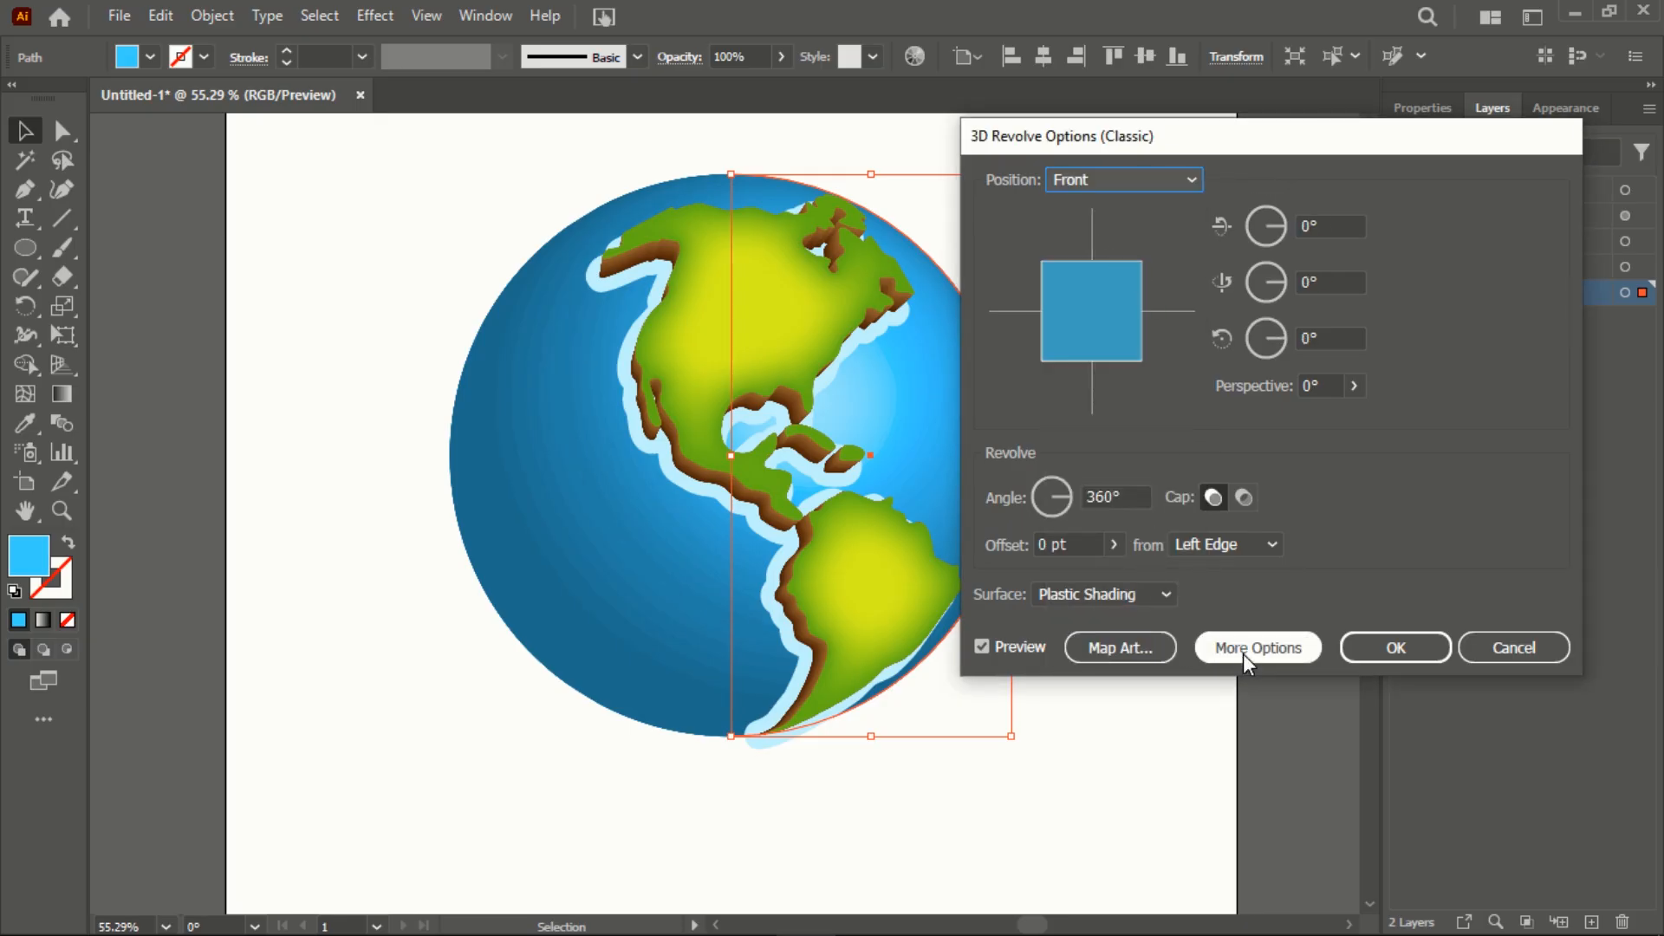
Set the revolve's surface shading to 256 blend steps, 0% highlight size, 0% highlight intensity and 68% ambient light
left_click(1243, 654)
left_click_drag(1325, 143, 1385, 44)
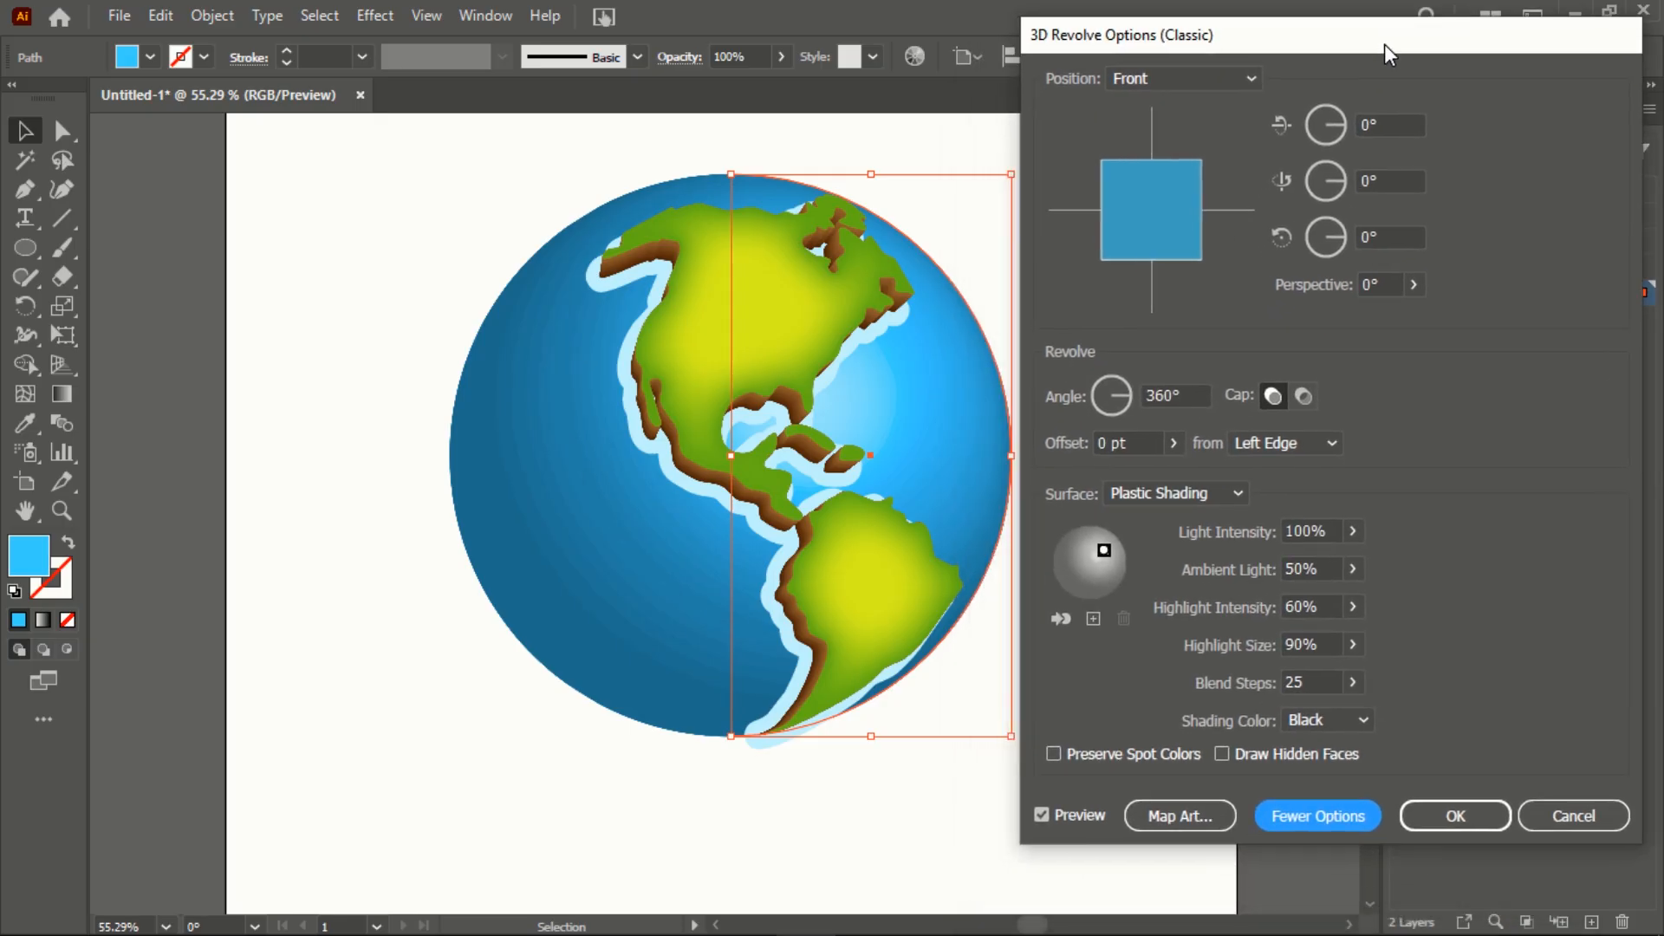
left_click(1353, 683)
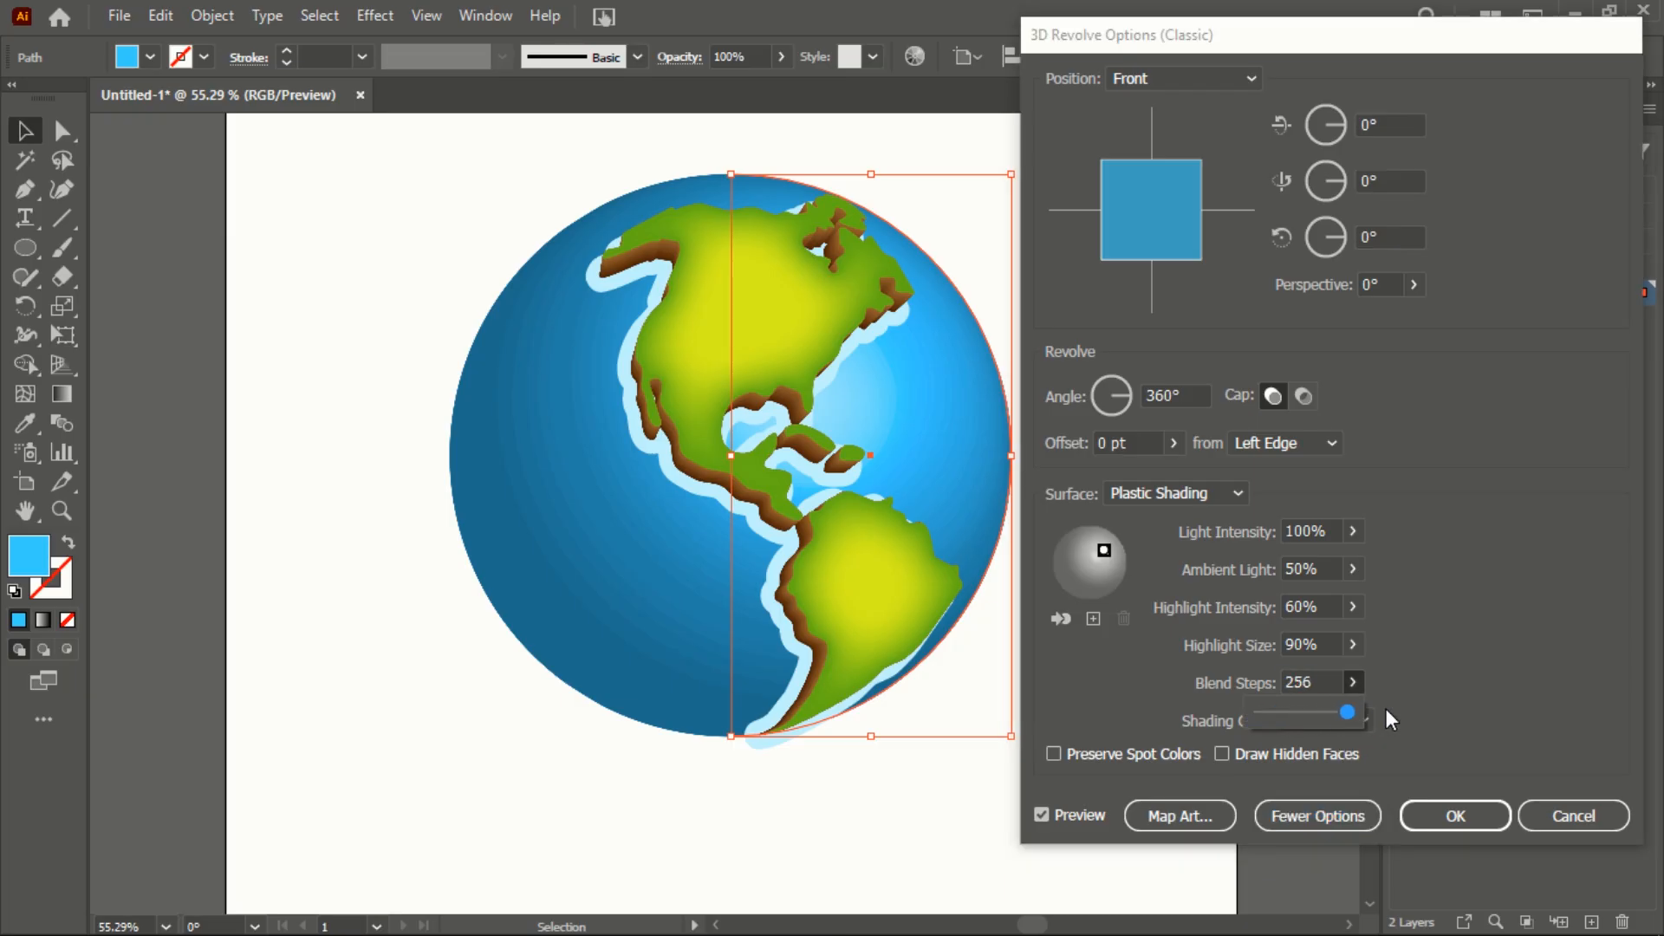
left_click(1350, 643)
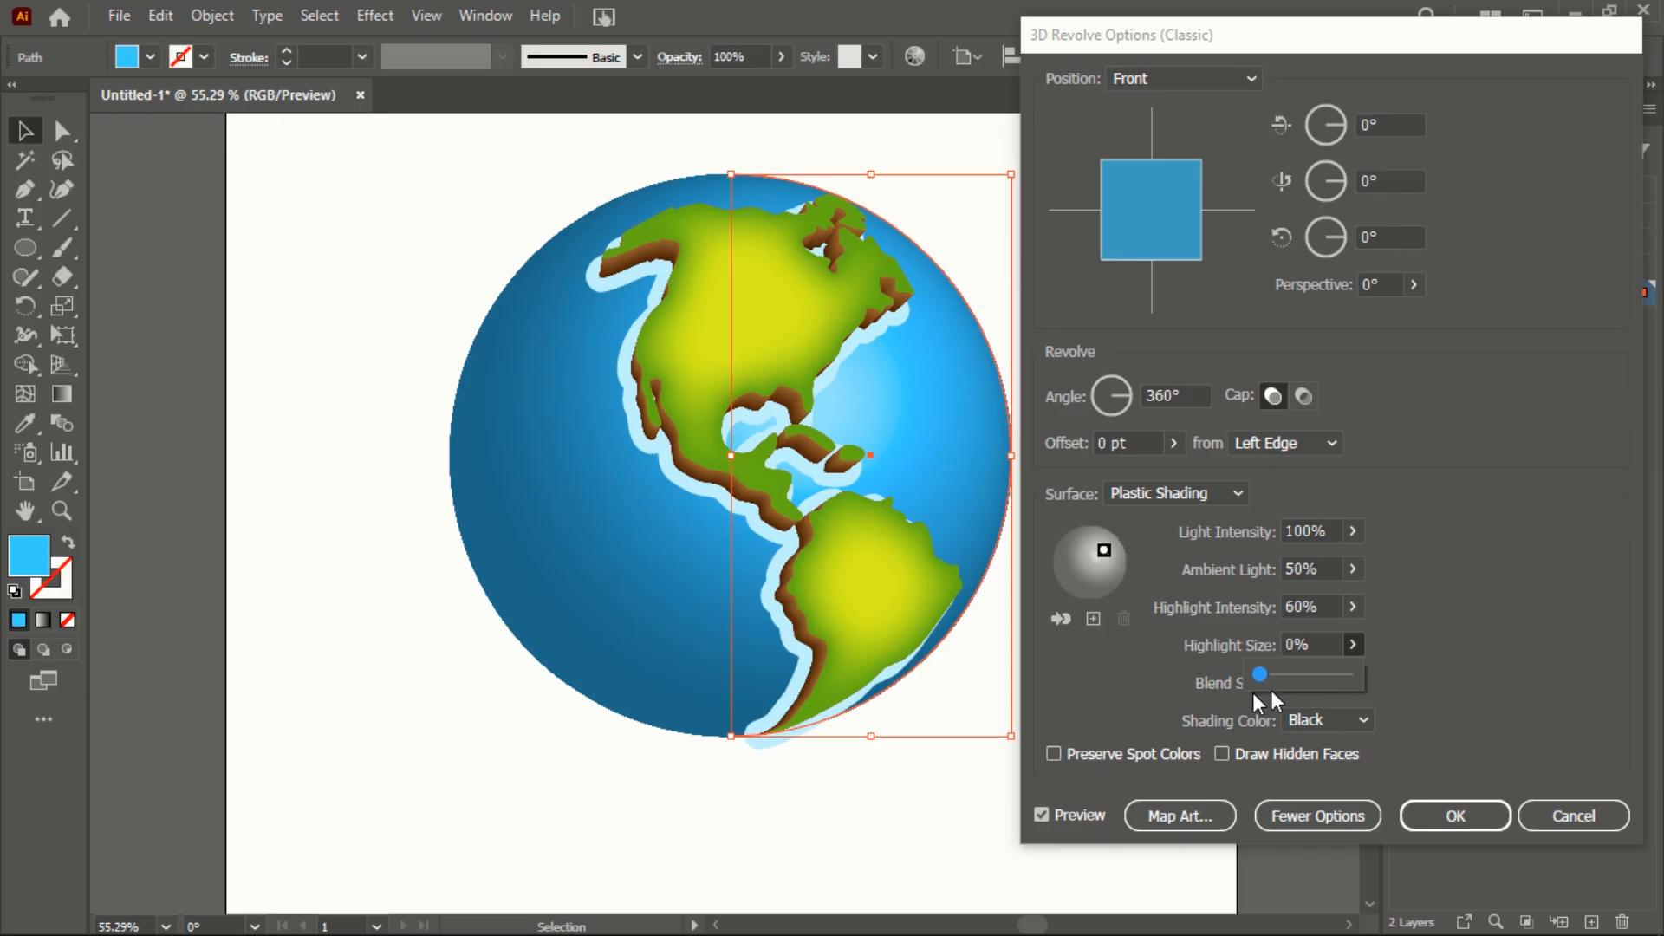
left_click(1353, 607)
left_click_drag(1314, 638, 1255, 639)
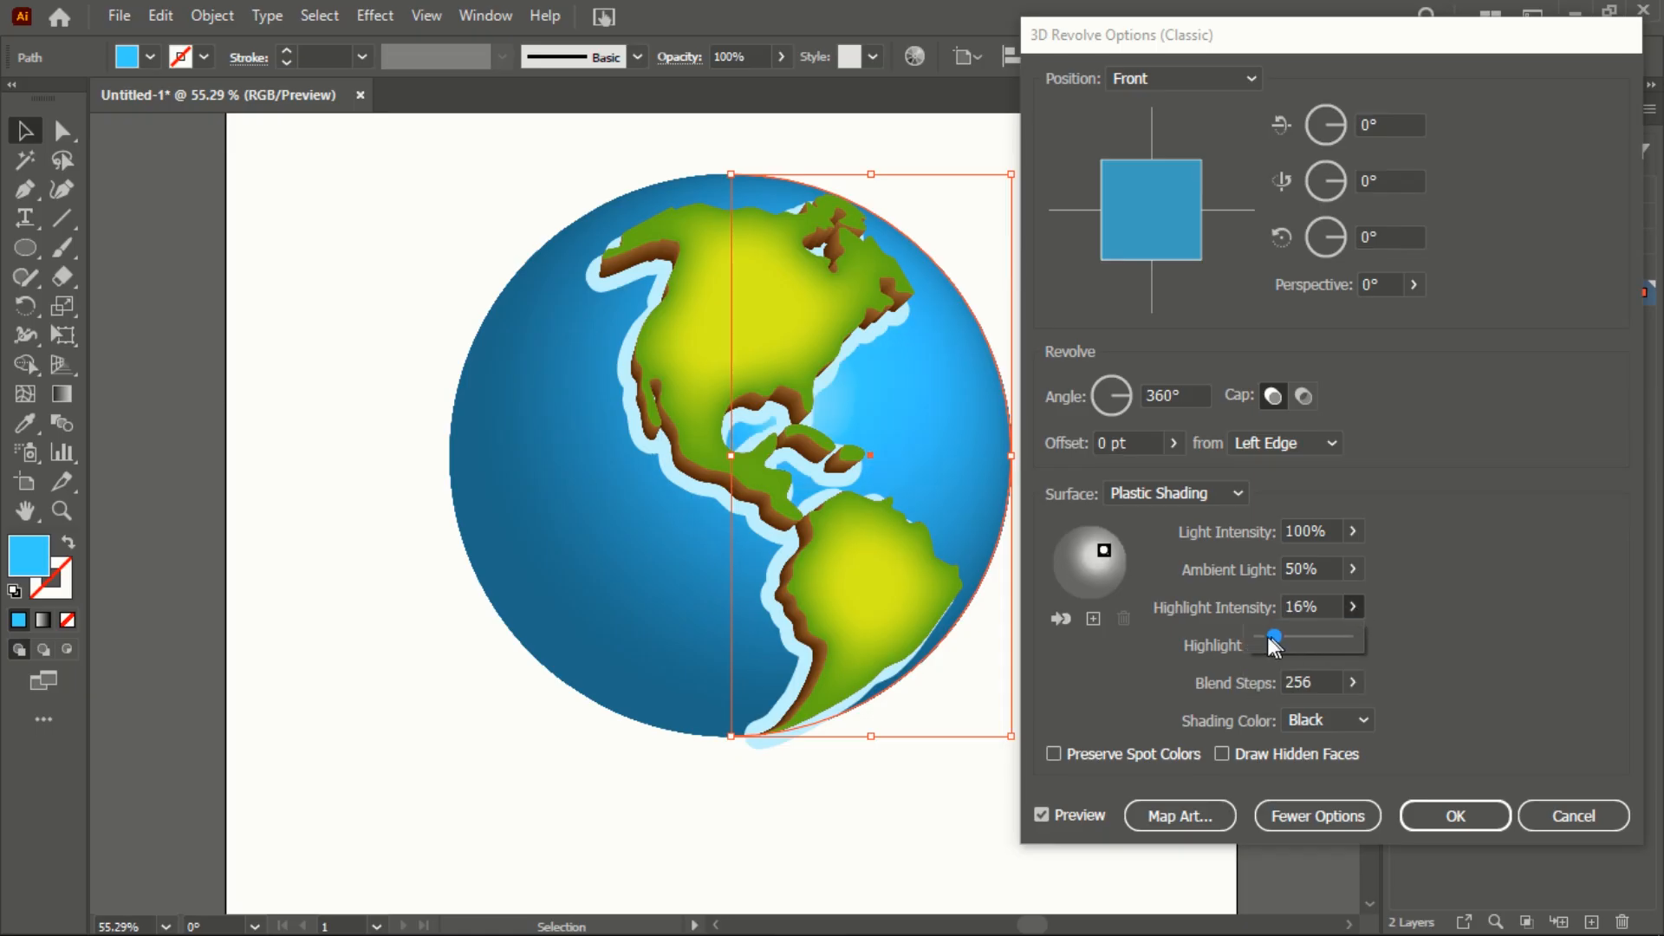
left_click(1353, 570)
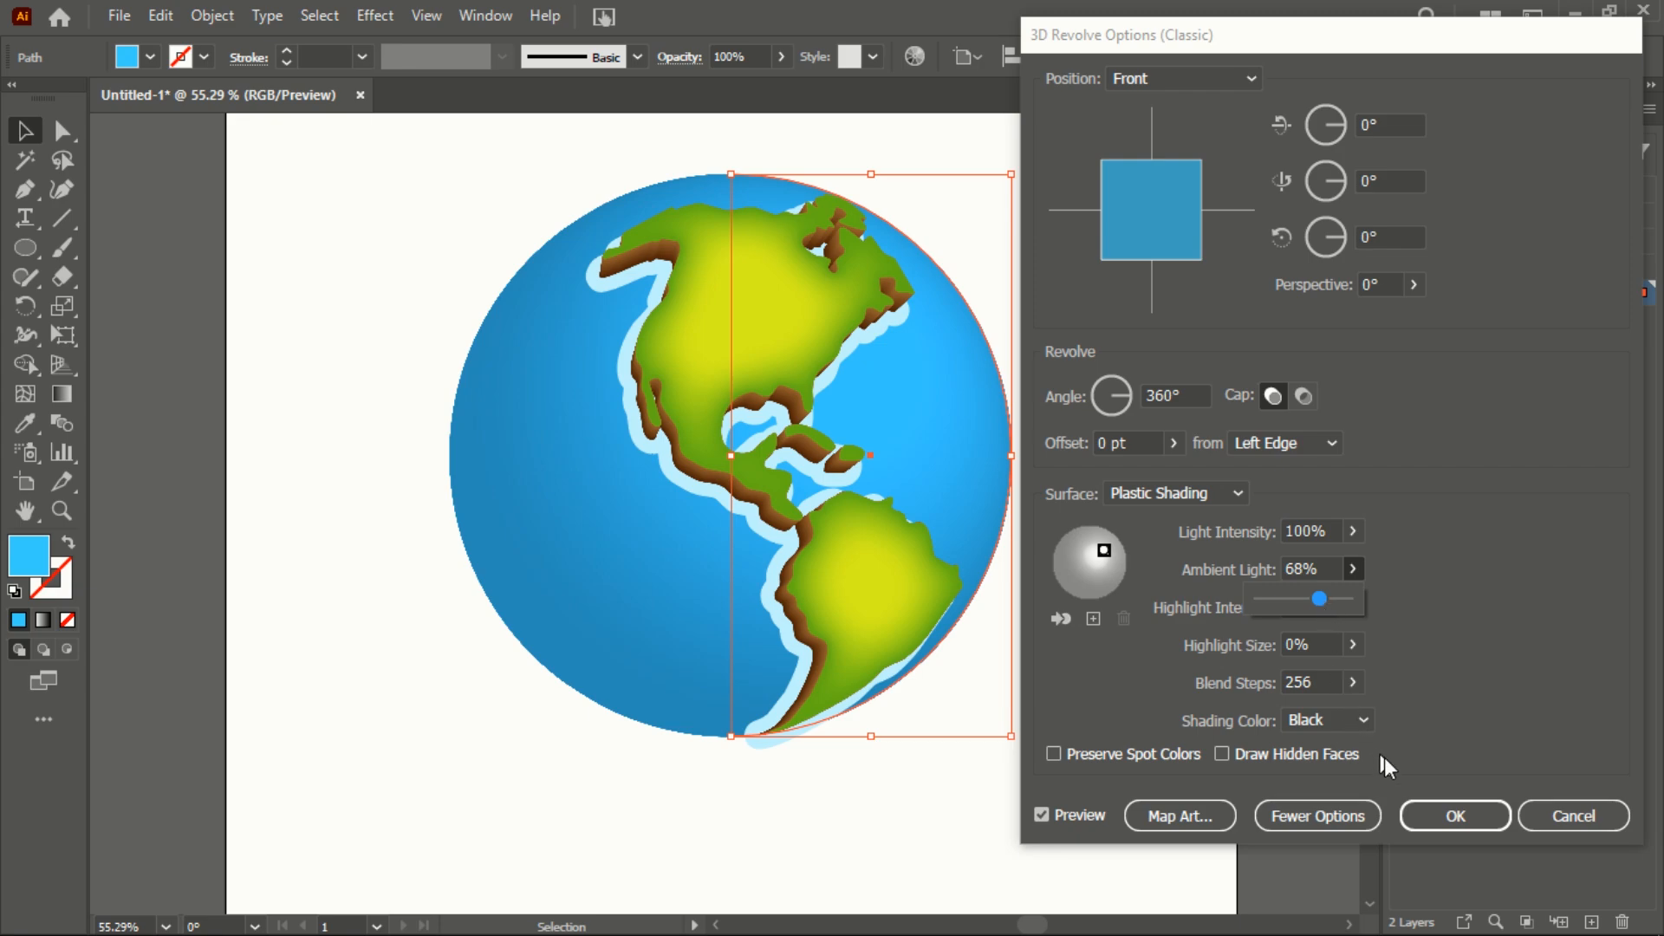
Move the revolve's light source slightly closer to the center of the shading sphere and apply the effect
left_click(1111, 552)
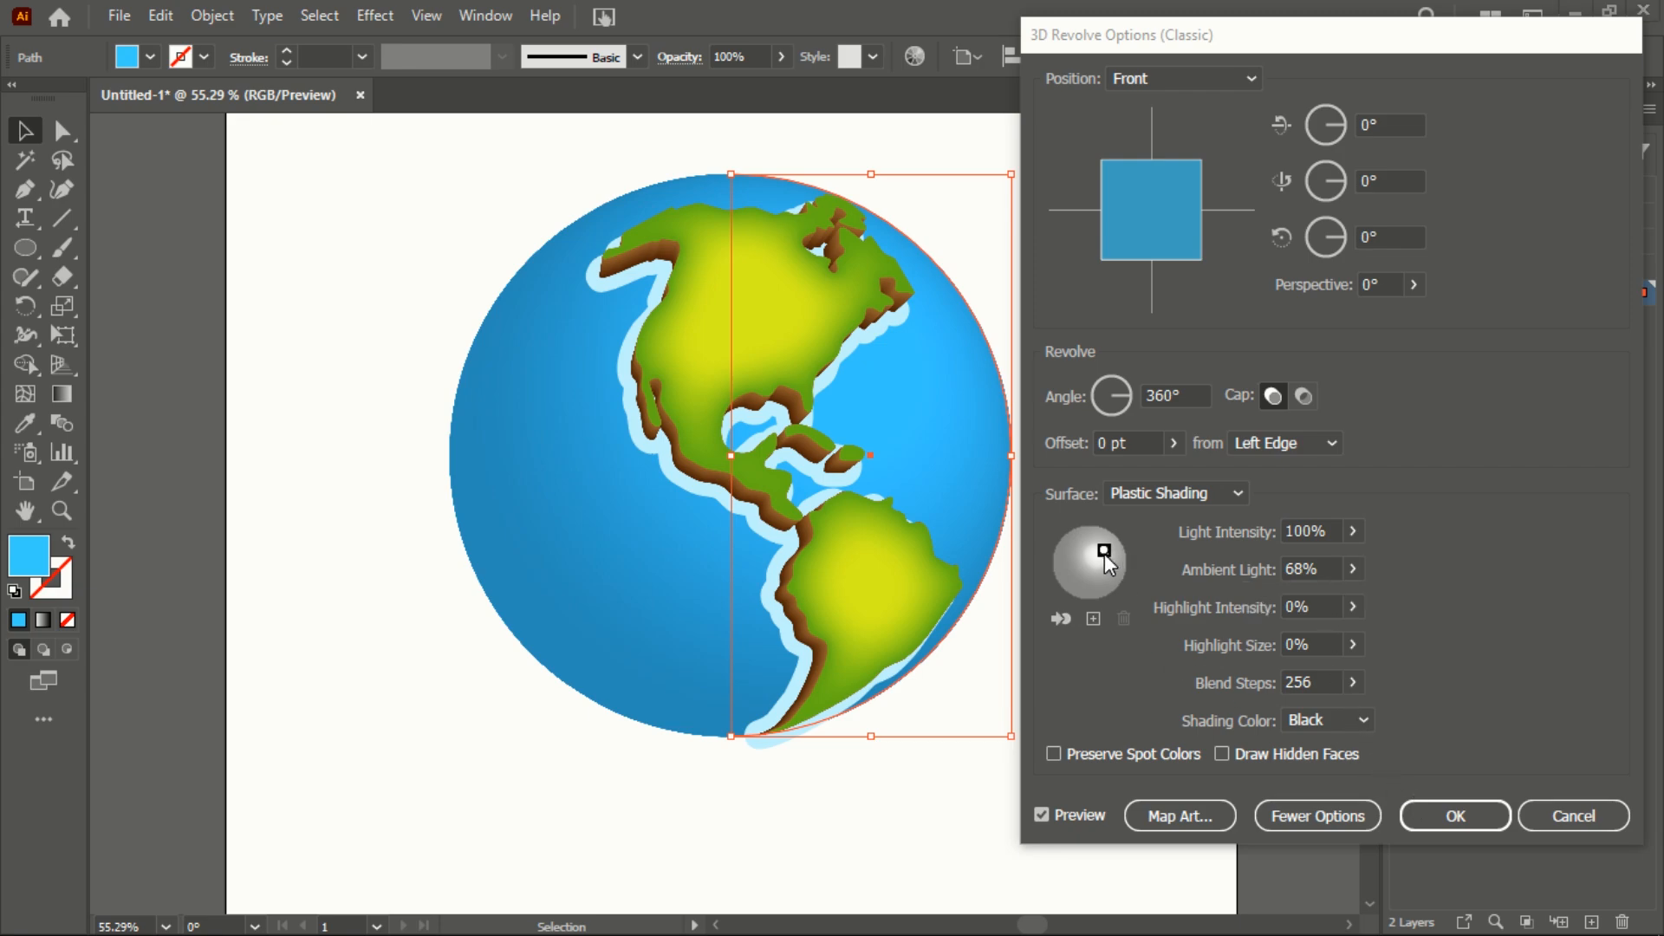
left_click_drag(1104, 549, 1100, 556)
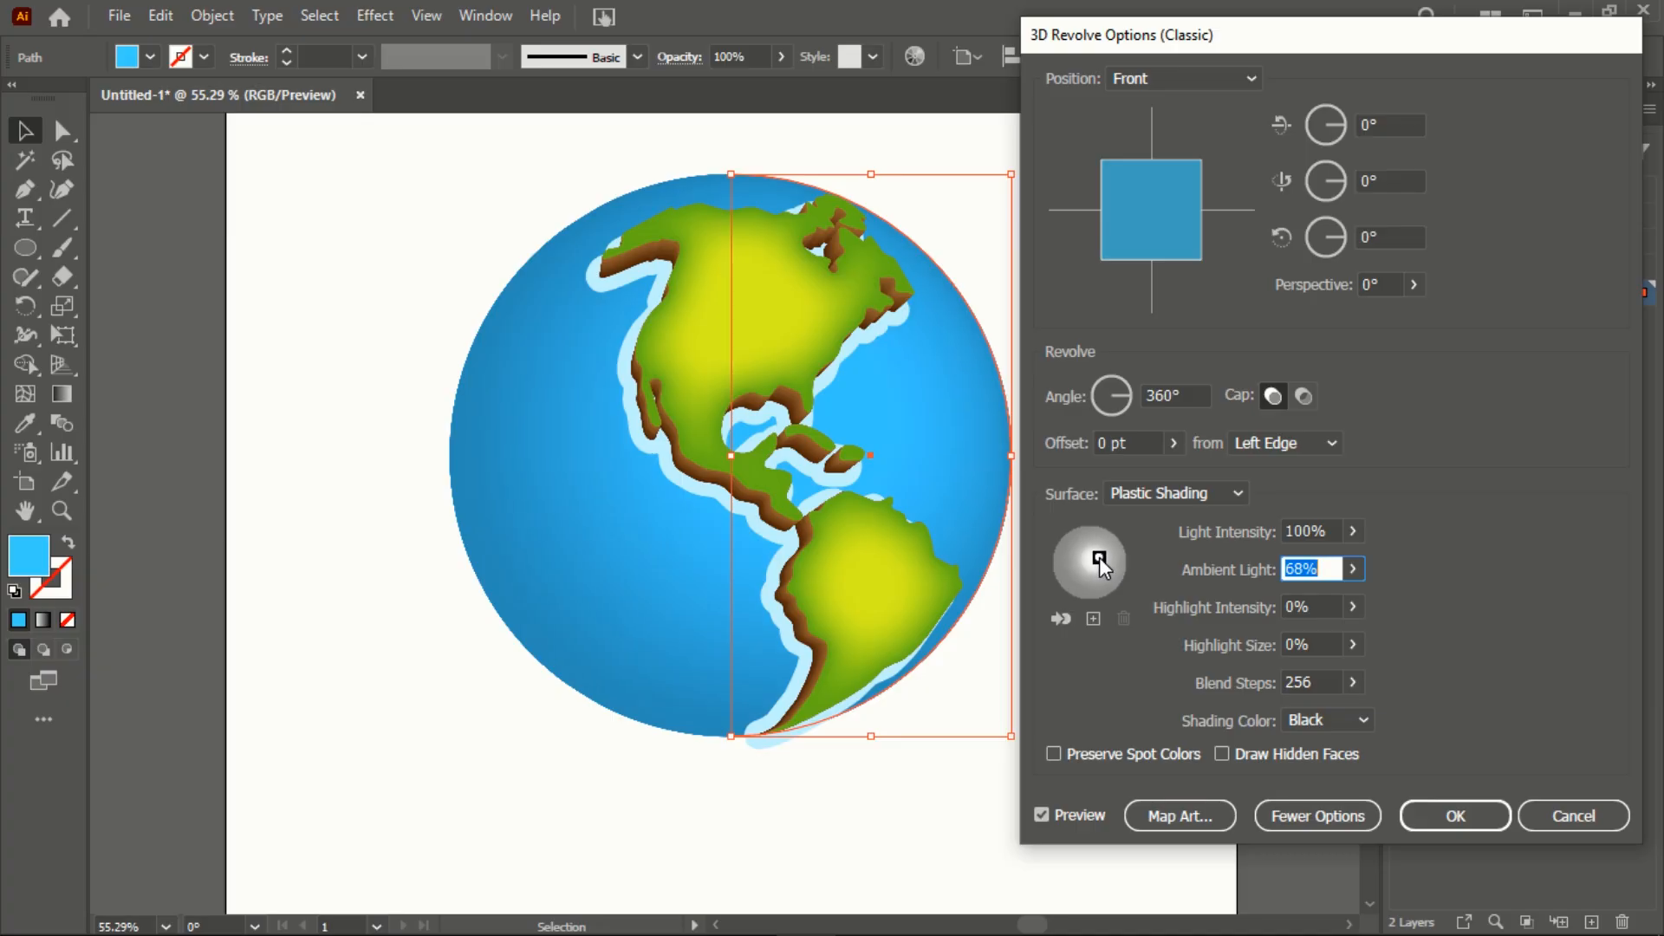
left_click_drag(1099, 560, 1096, 559)
left_click(1448, 815)
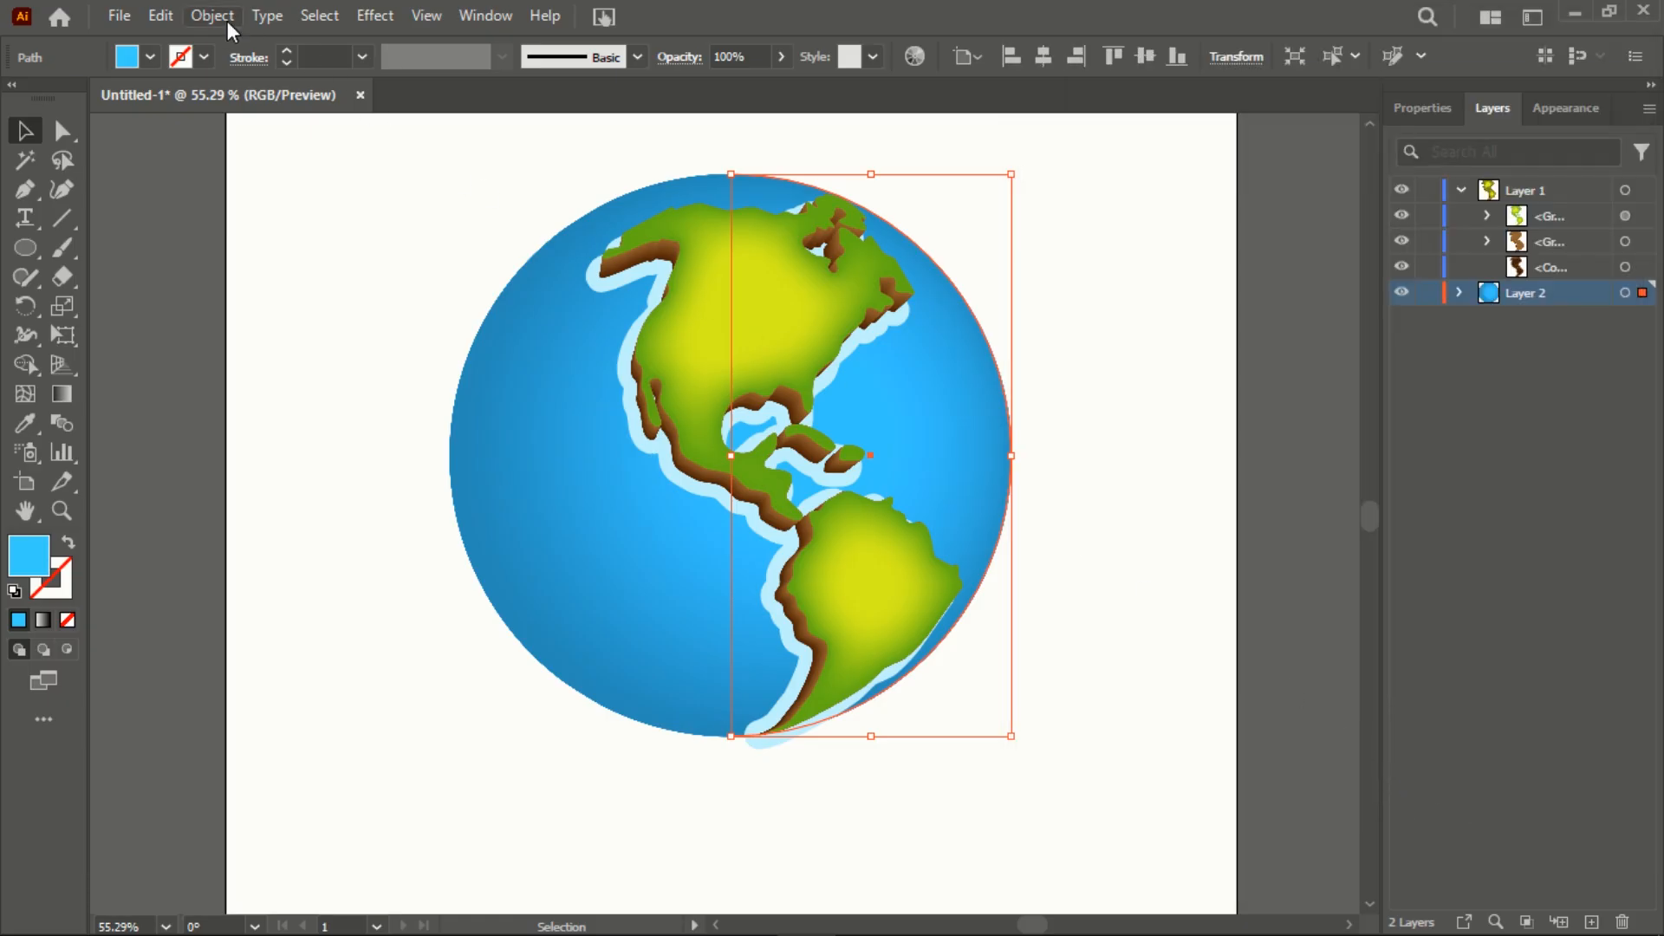
Expand the appearance of the revolved blue sphere and release its clipping masks
left_click(212, 15)
left_click(344, 387)
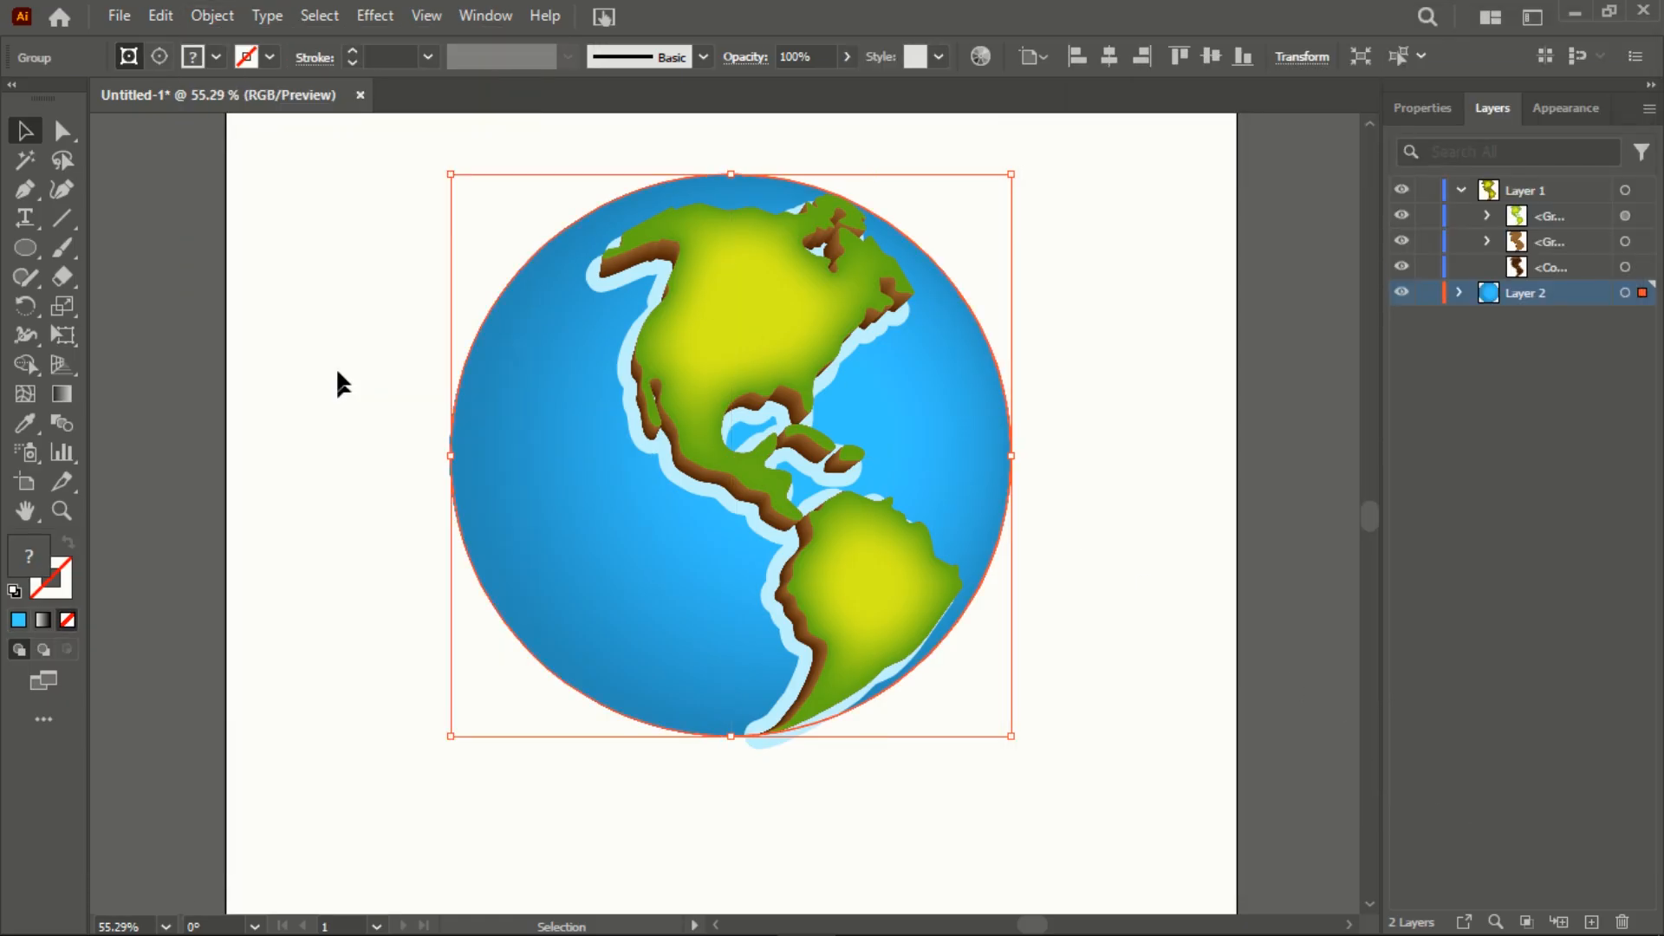
left_click(217, 19)
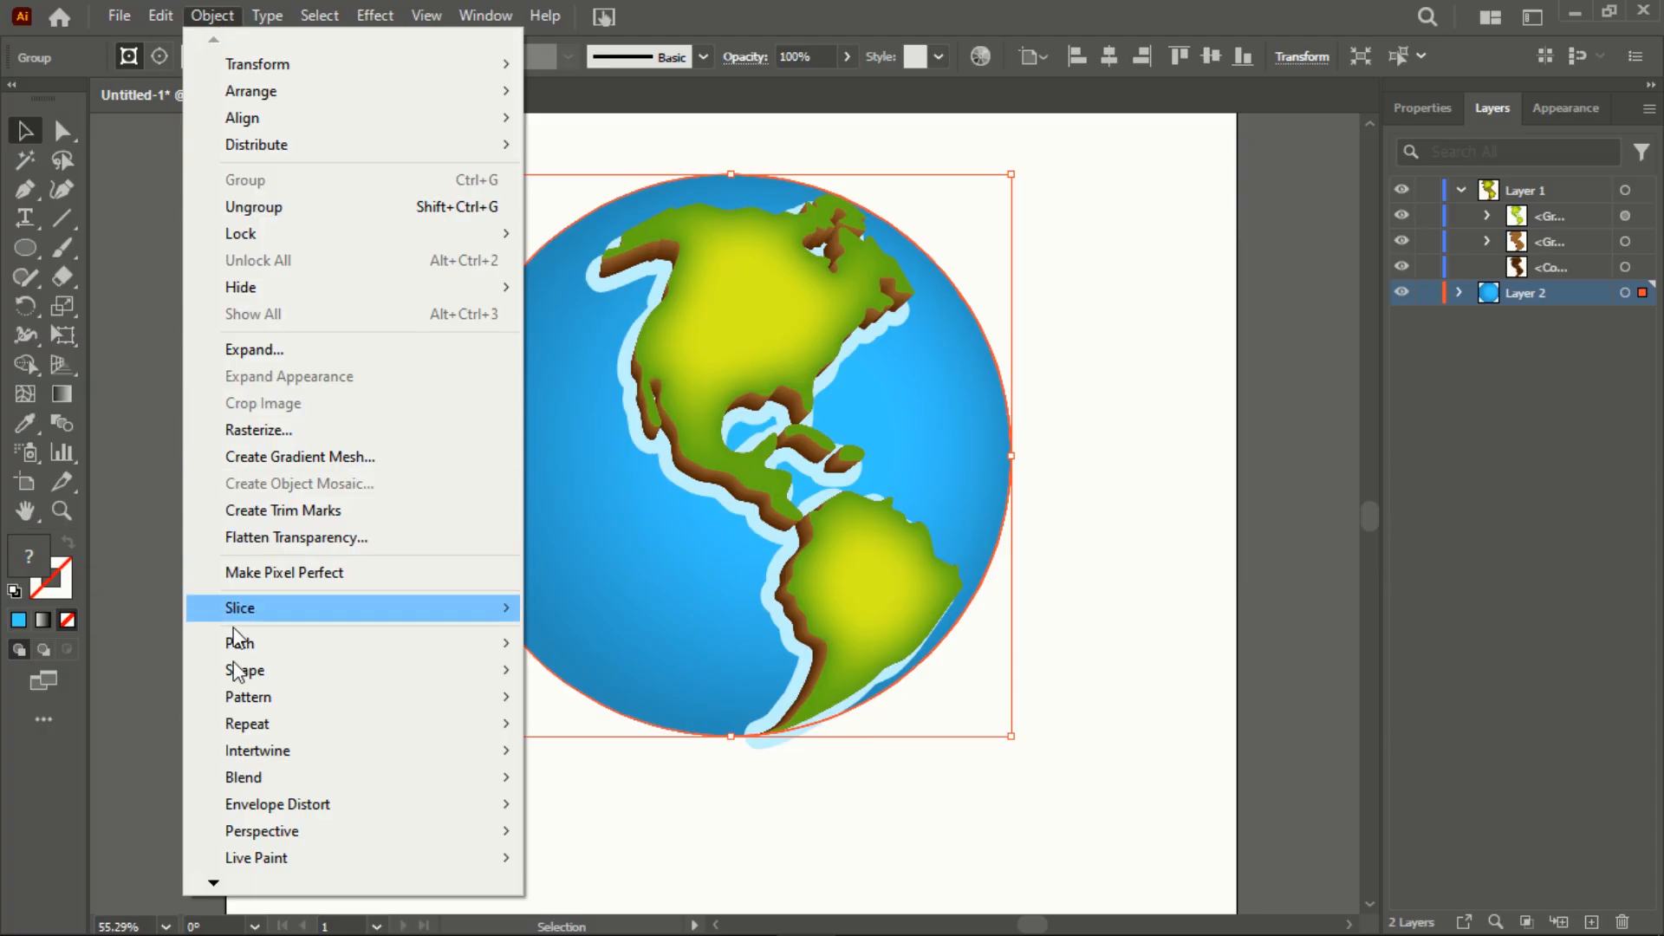
mouse_move(214, 882)
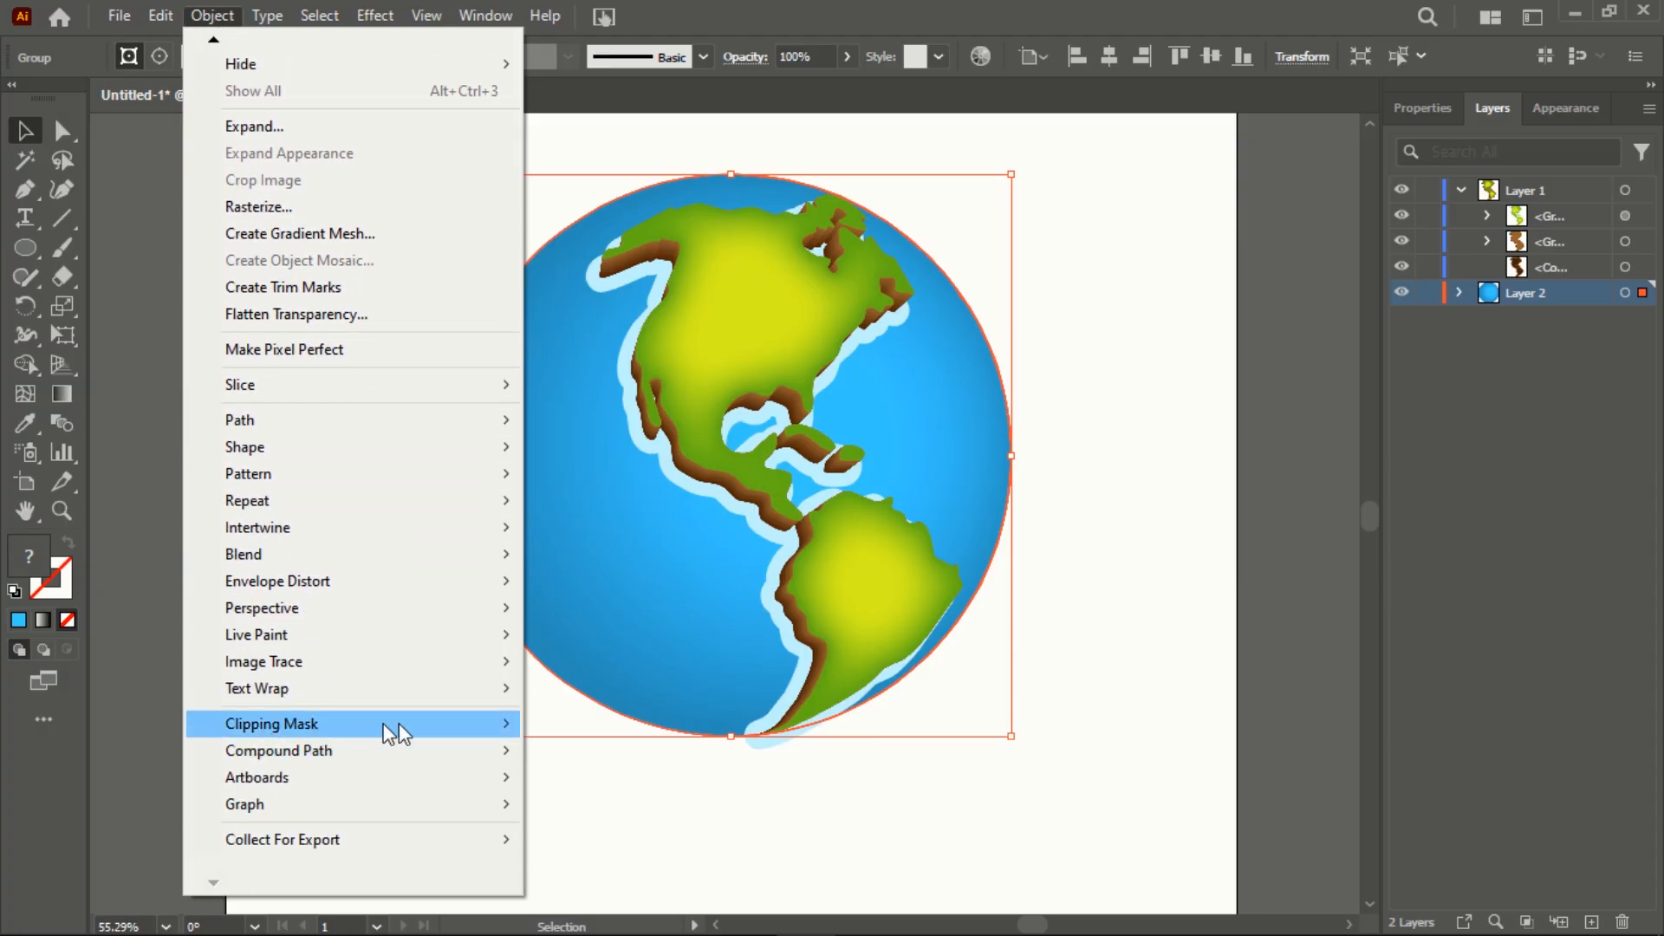
mouse_move(390, 732)
left_click(582, 747)
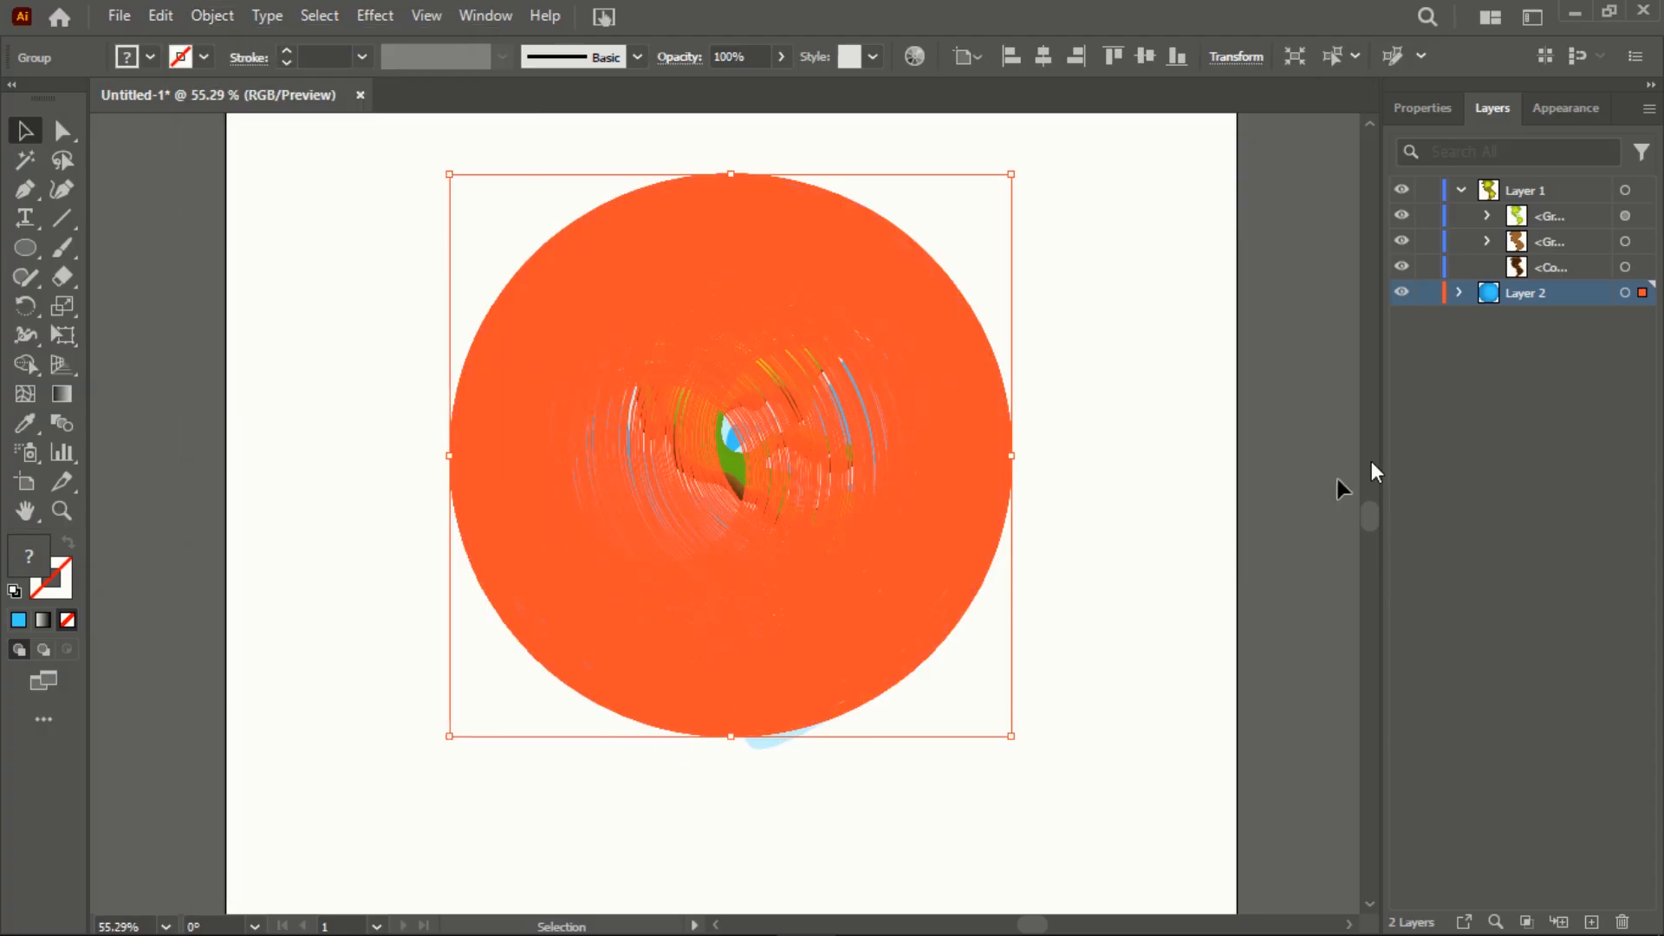
Delete the leftover right-half group and its empty half-circle path from the nested sphere group in Layer 2
left_click(1460, 292)
left_click(1489, 318)
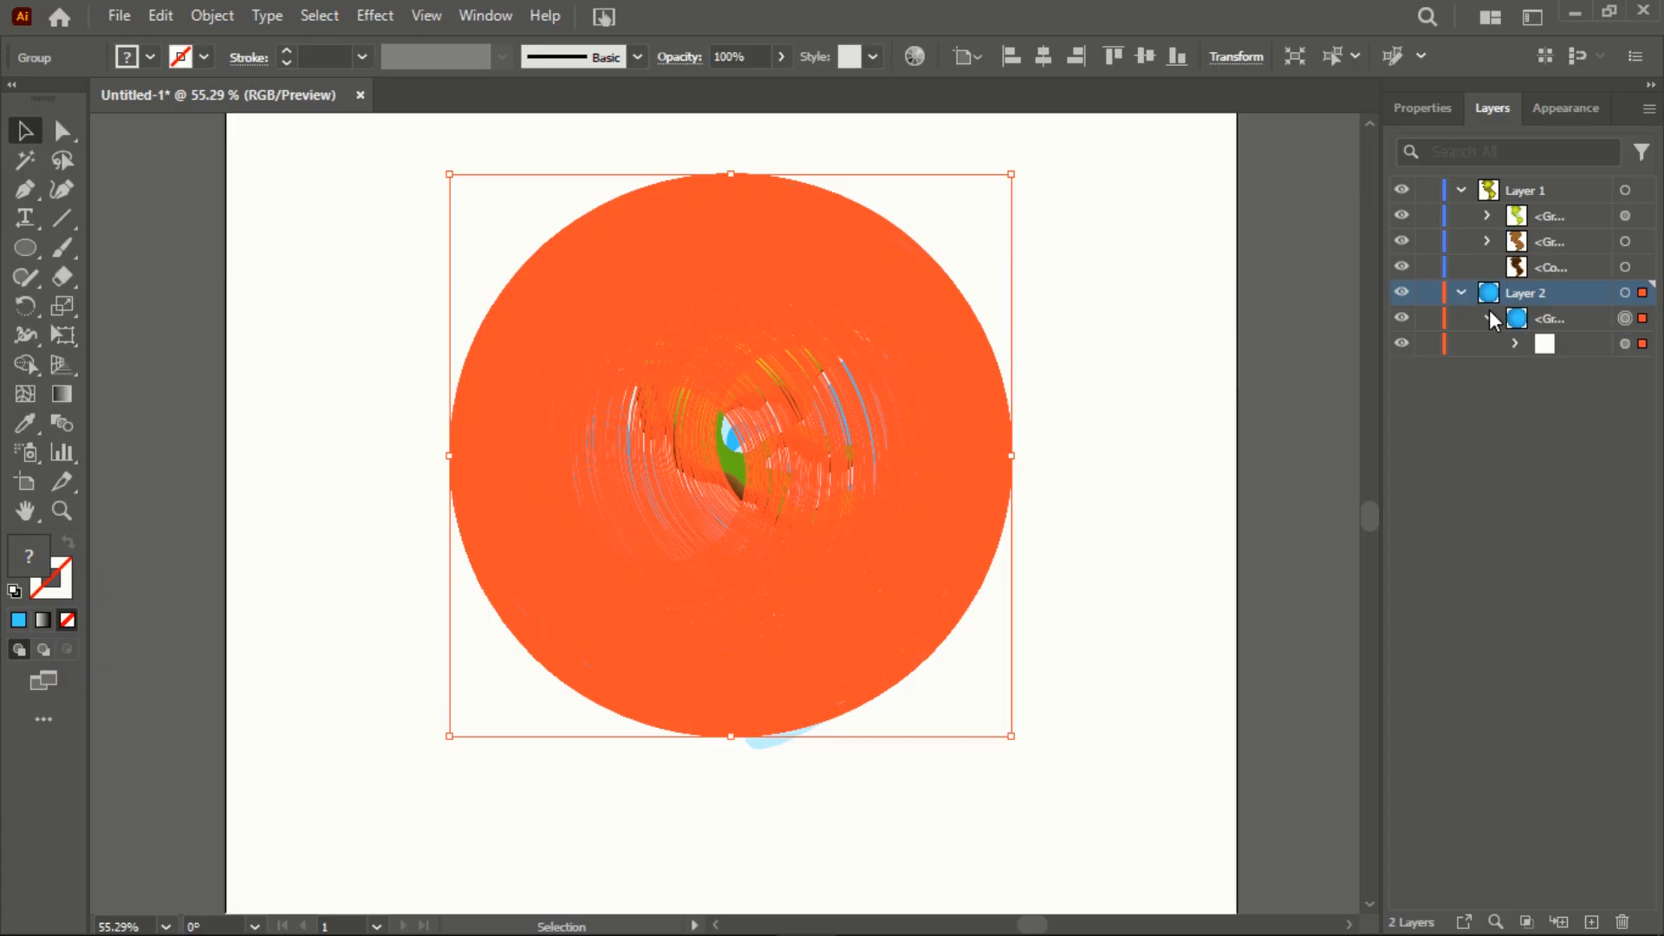
left_click(1514, 344)
left_click(1207, 404)
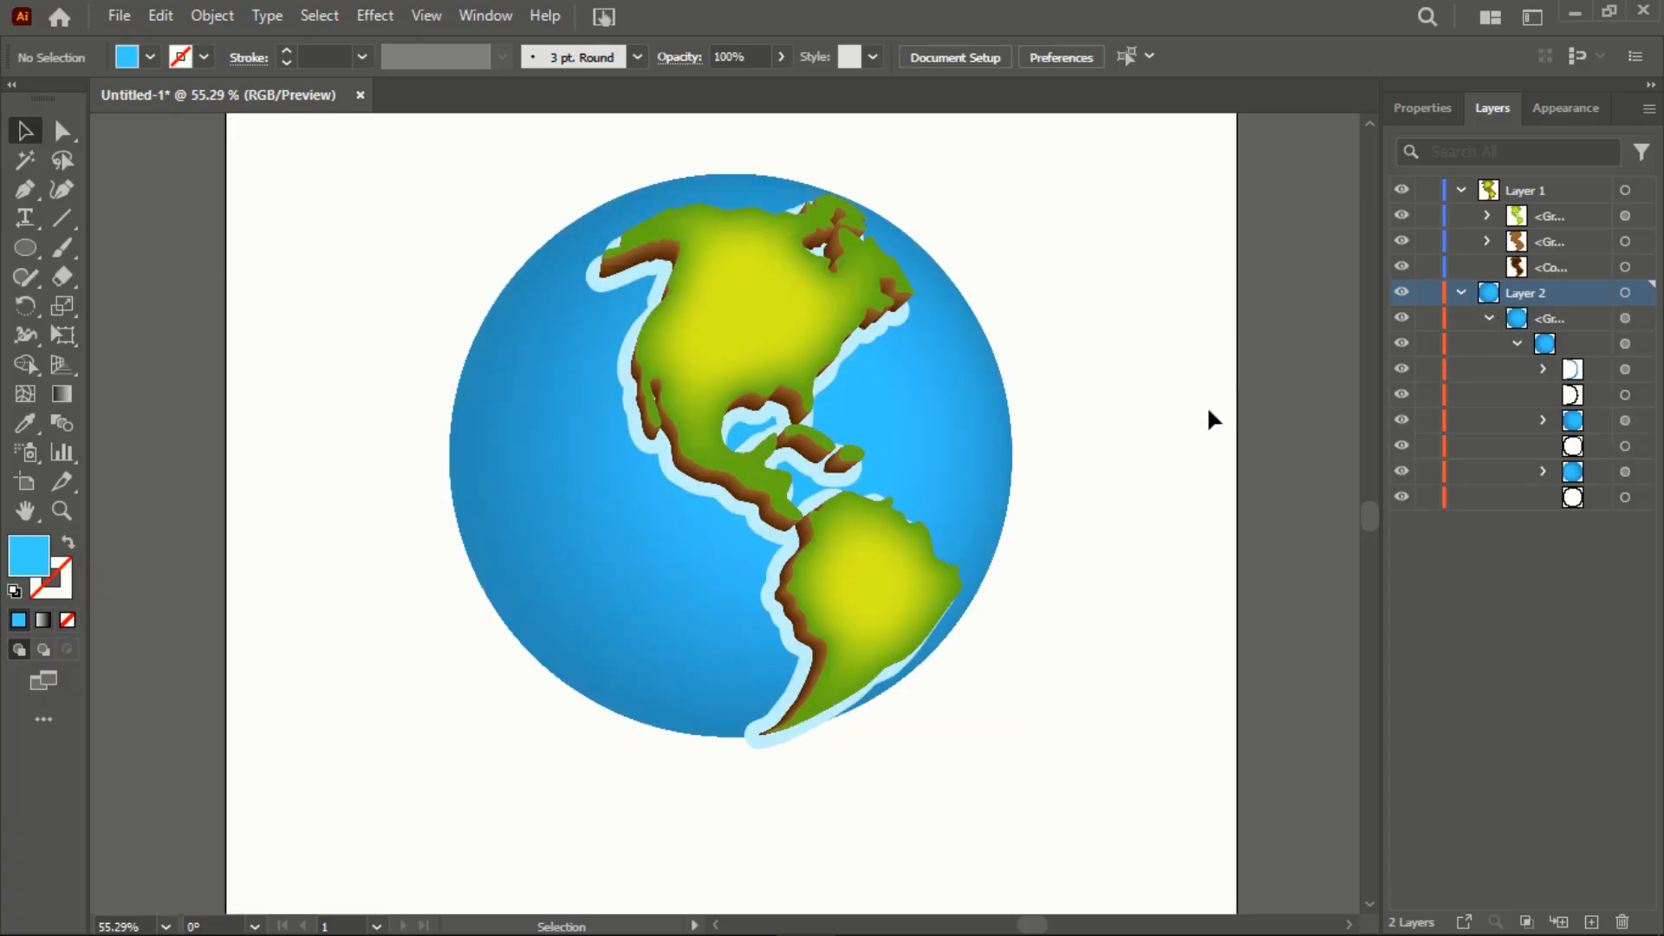
left_click(1625, 370)
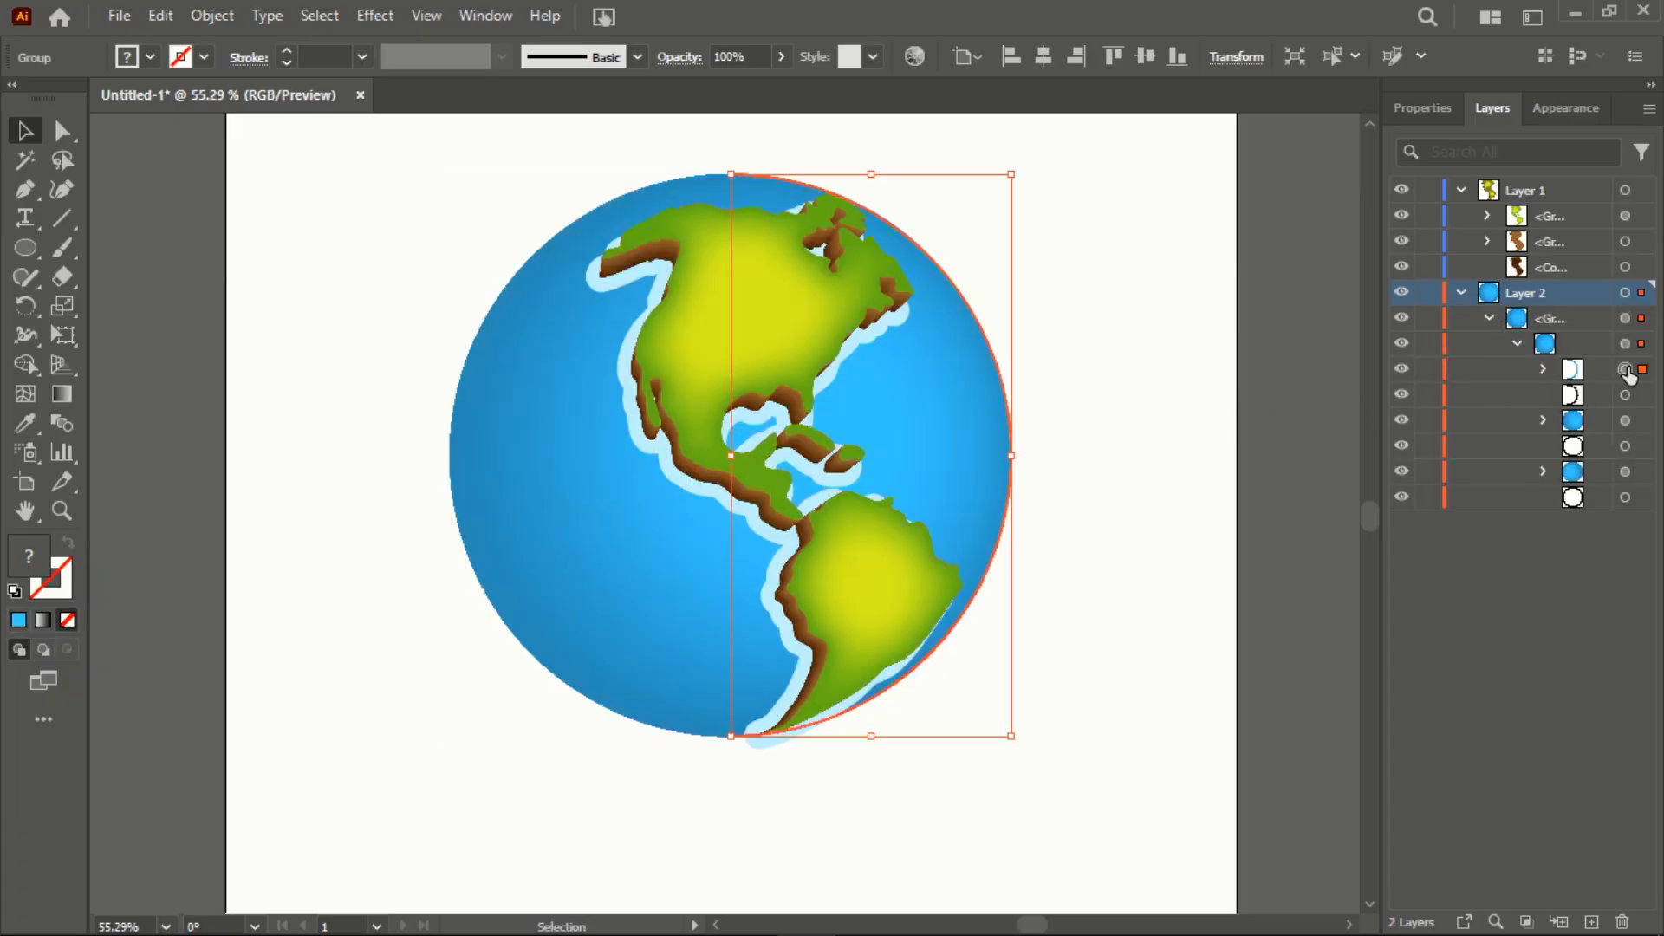
key("Delete")
left_click(1626, 372)
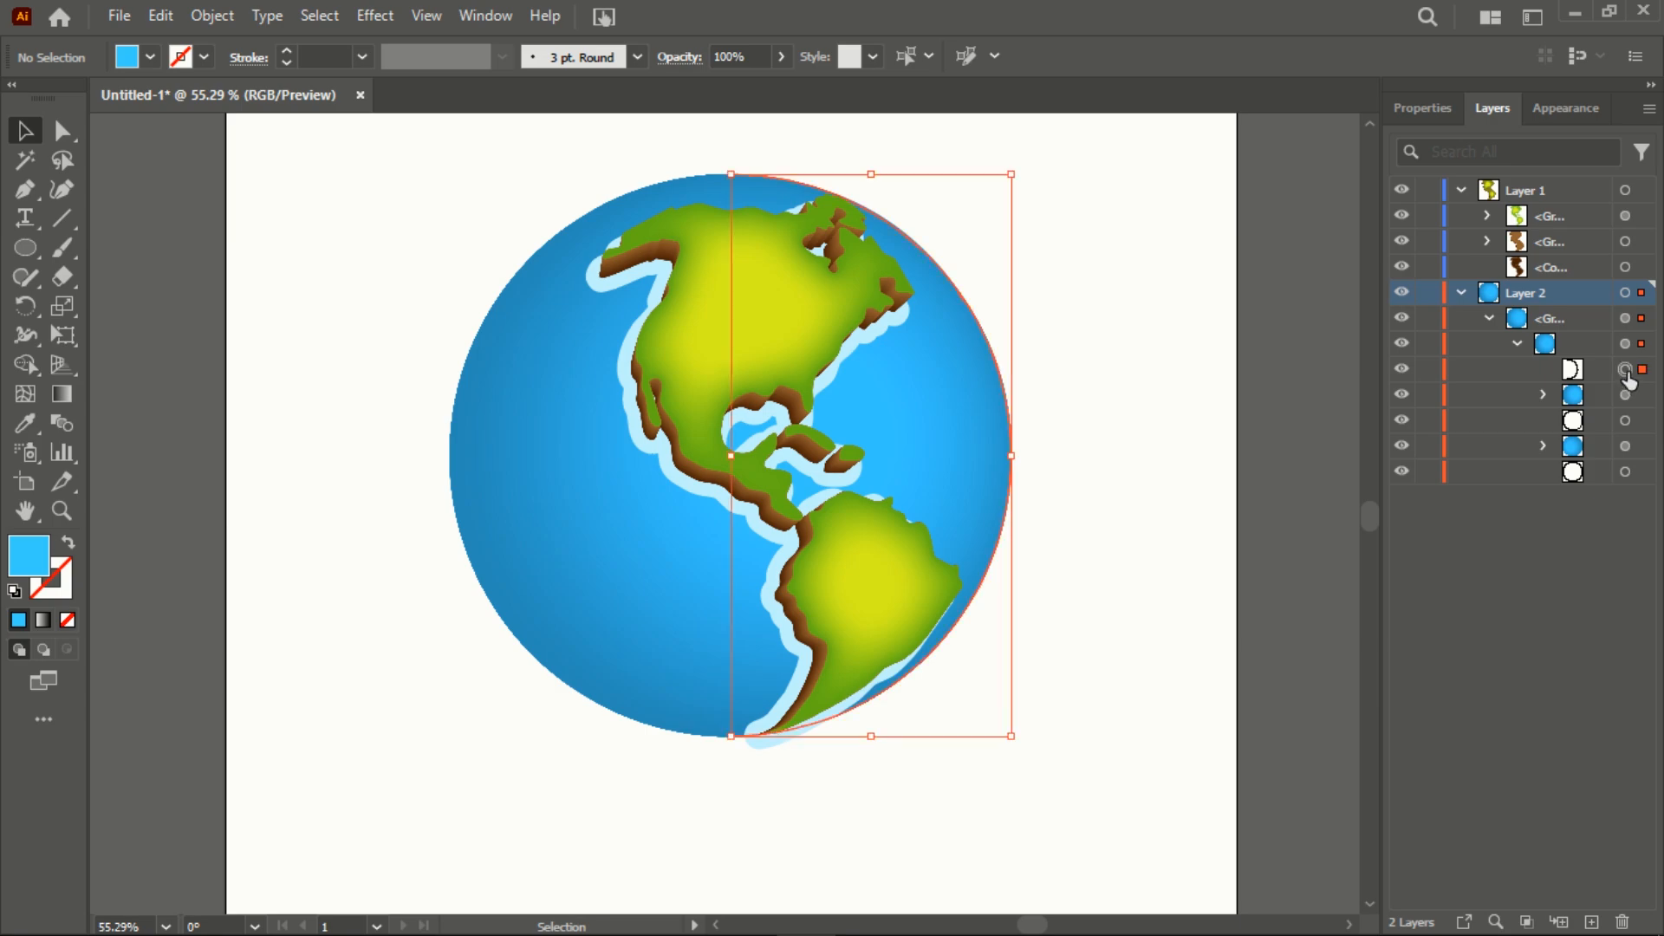
key("Delete")
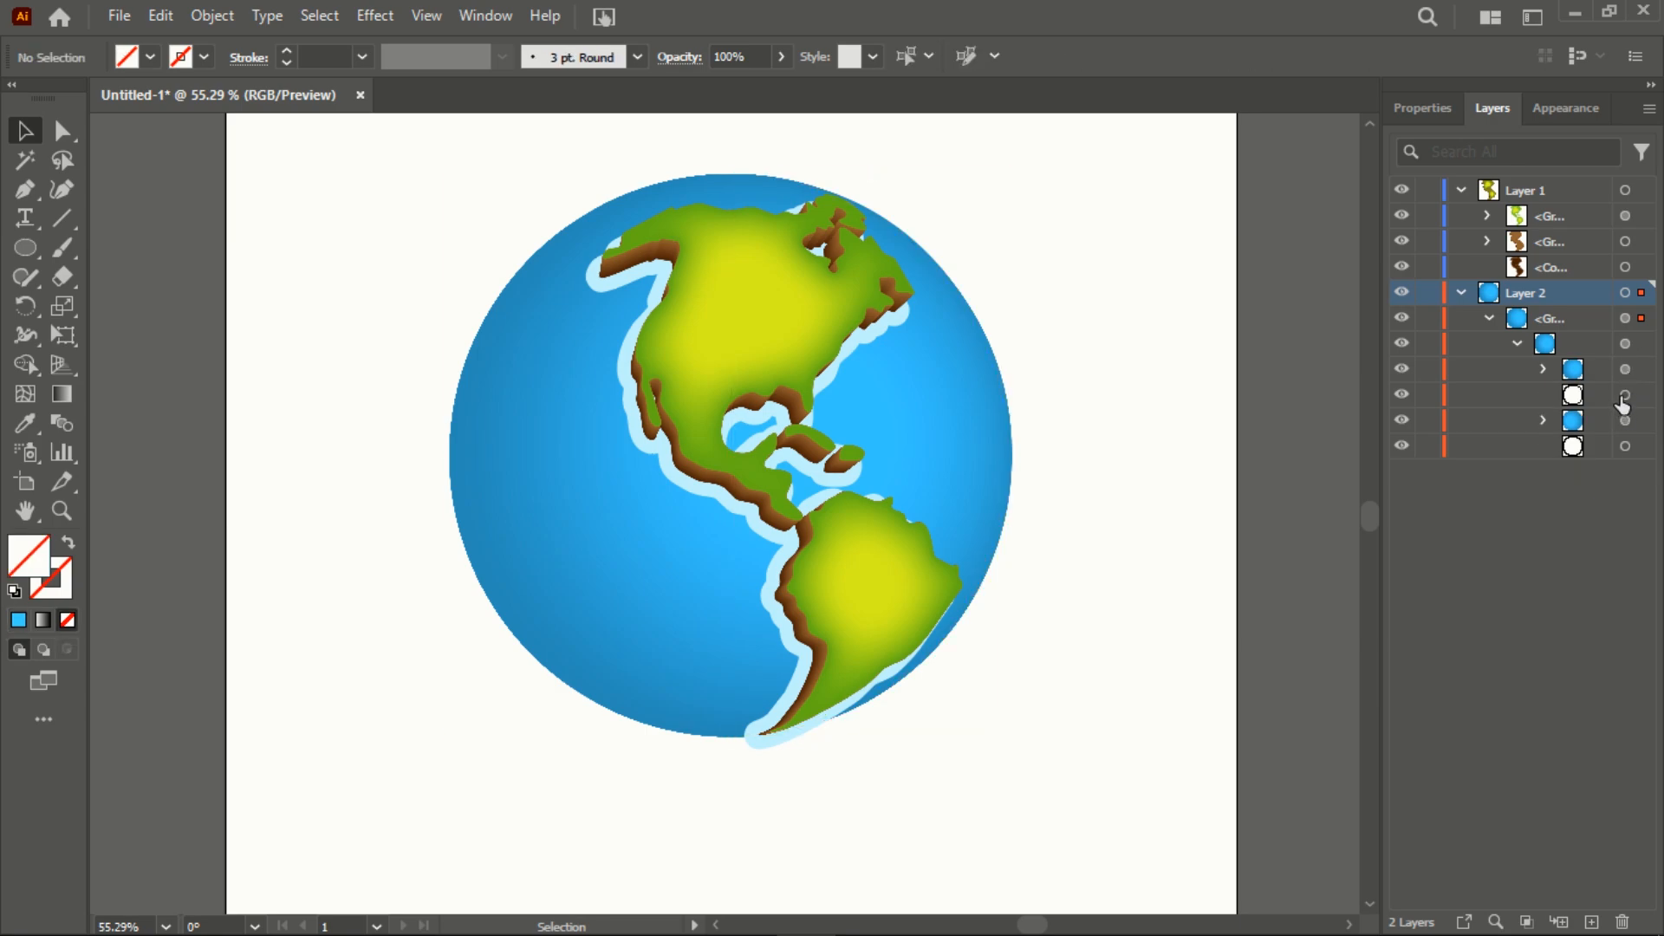
Delete the two empty circle paths and the lower duplicate sphere group from Layer 2, and lock the layer
left_click(1626, 396)
key("Delete")
left_click(1626, 397)
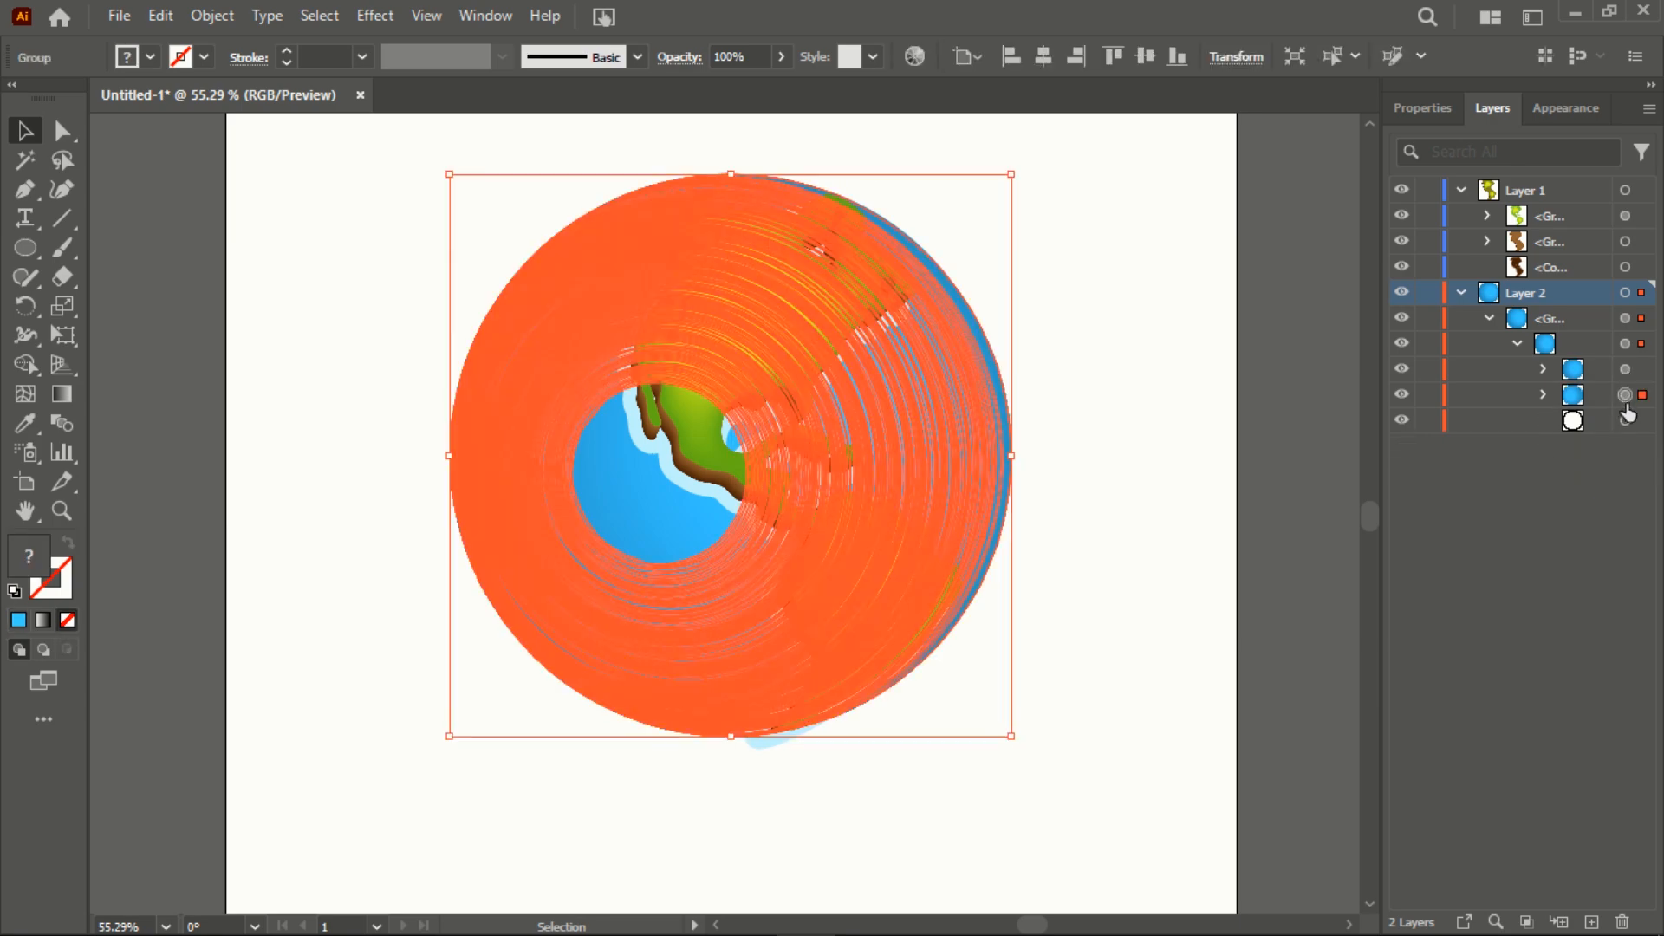
key("Delete")
left_click(1624, 397)
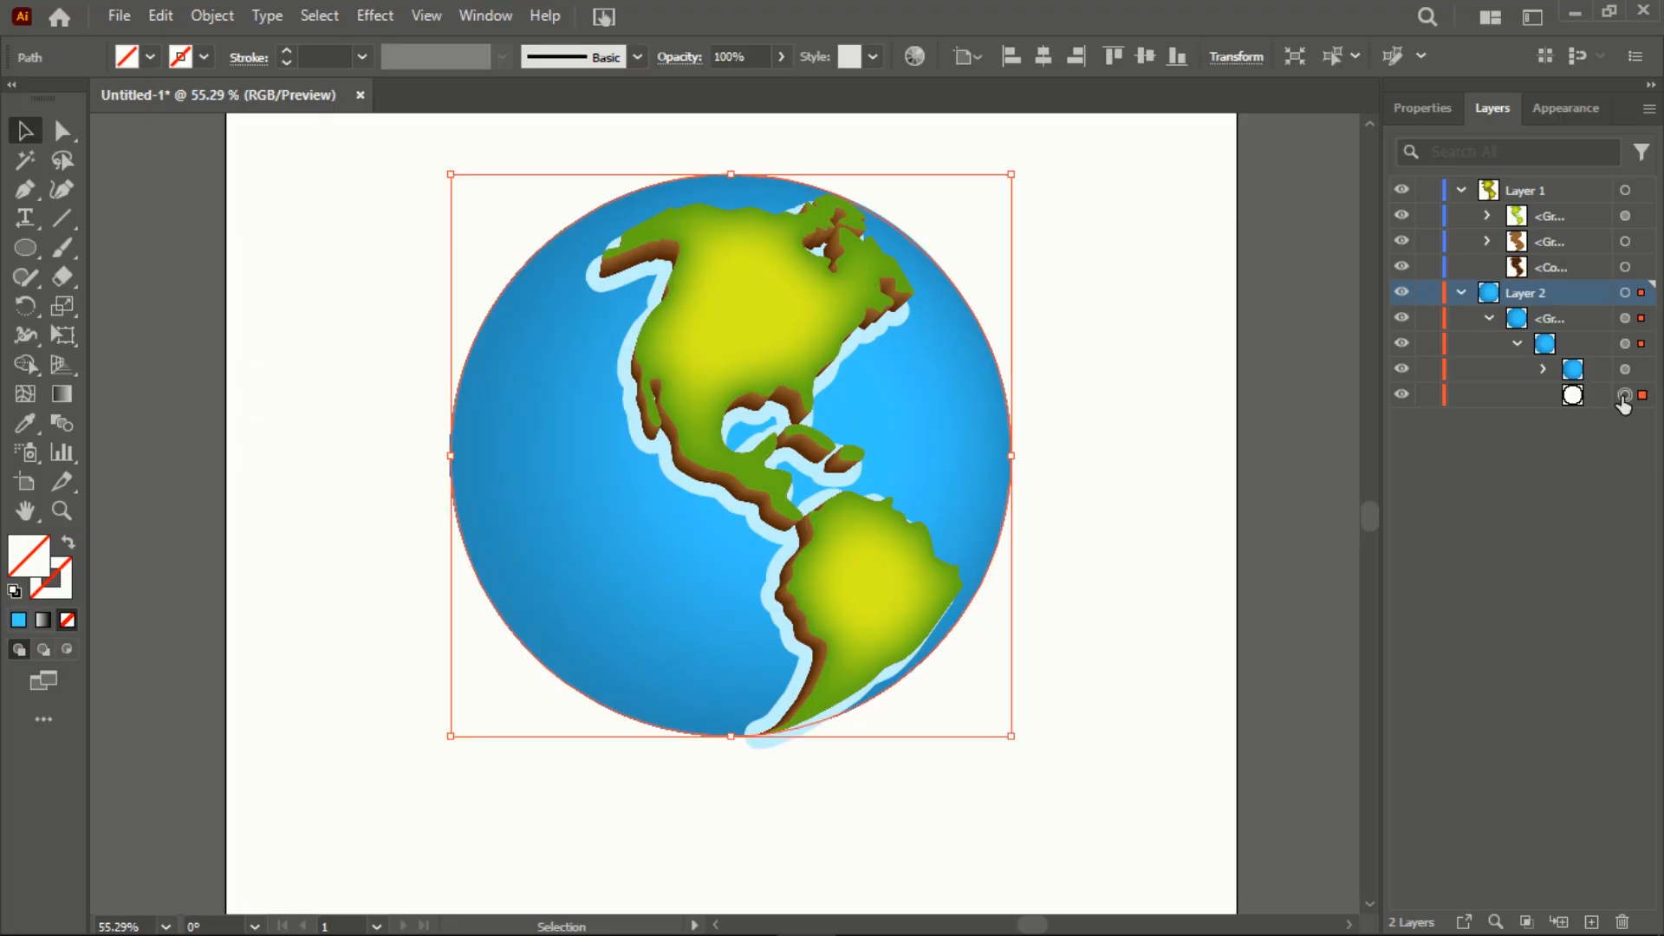
key("Delete")
left_click(1461, 293)
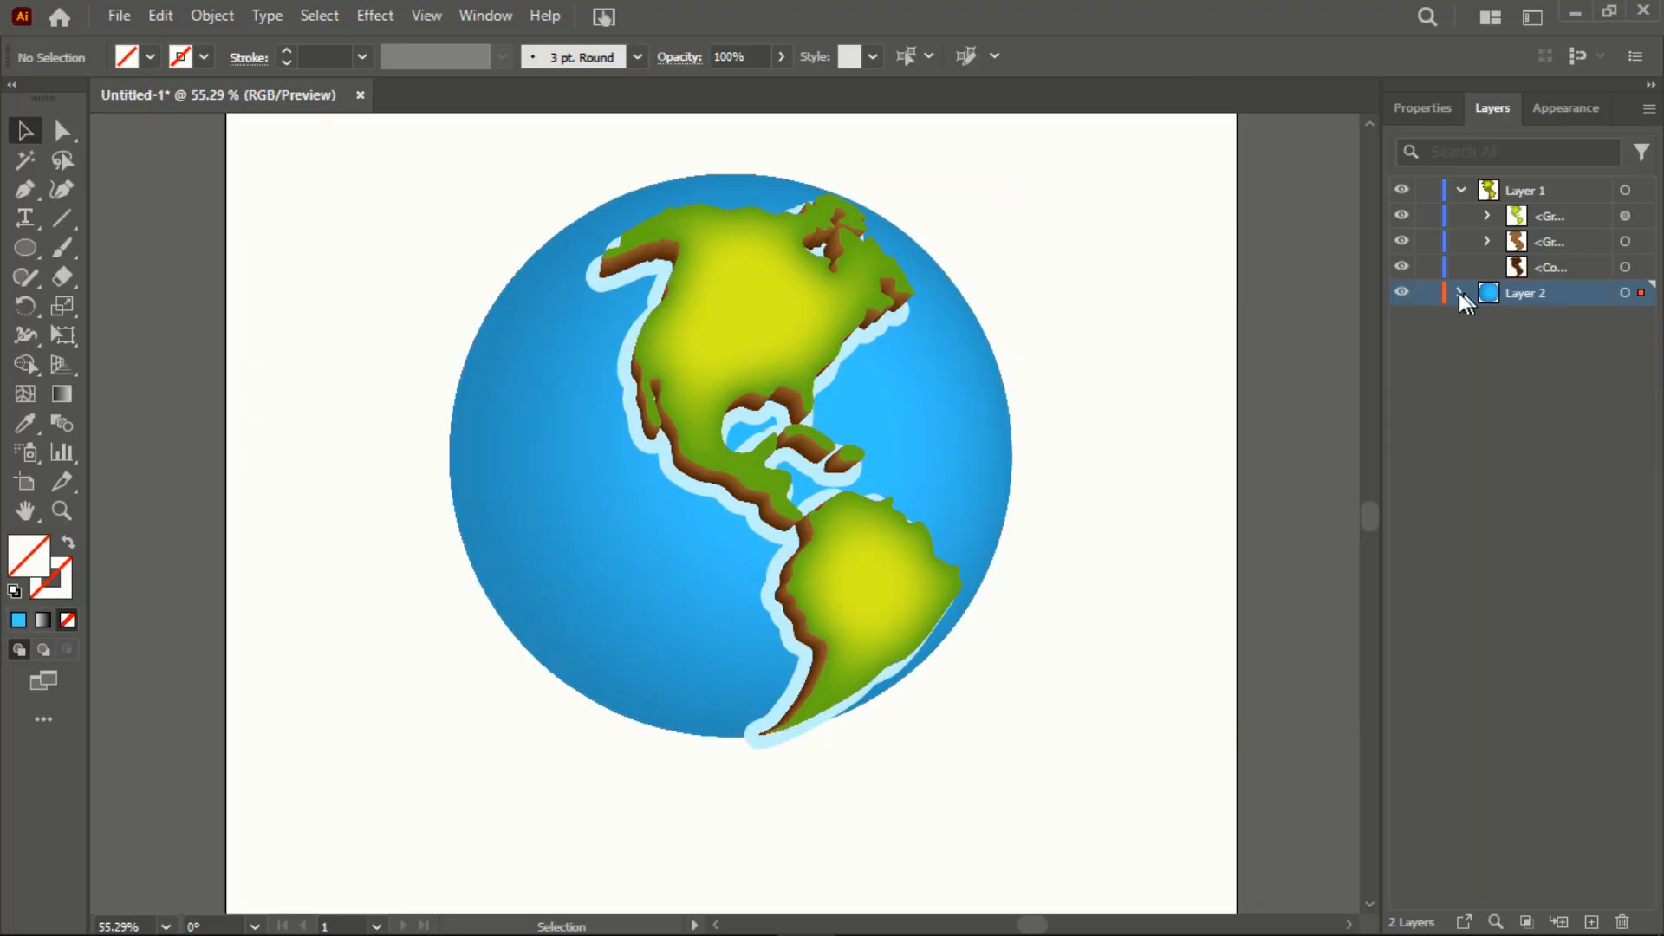
left_click(1428, 293)
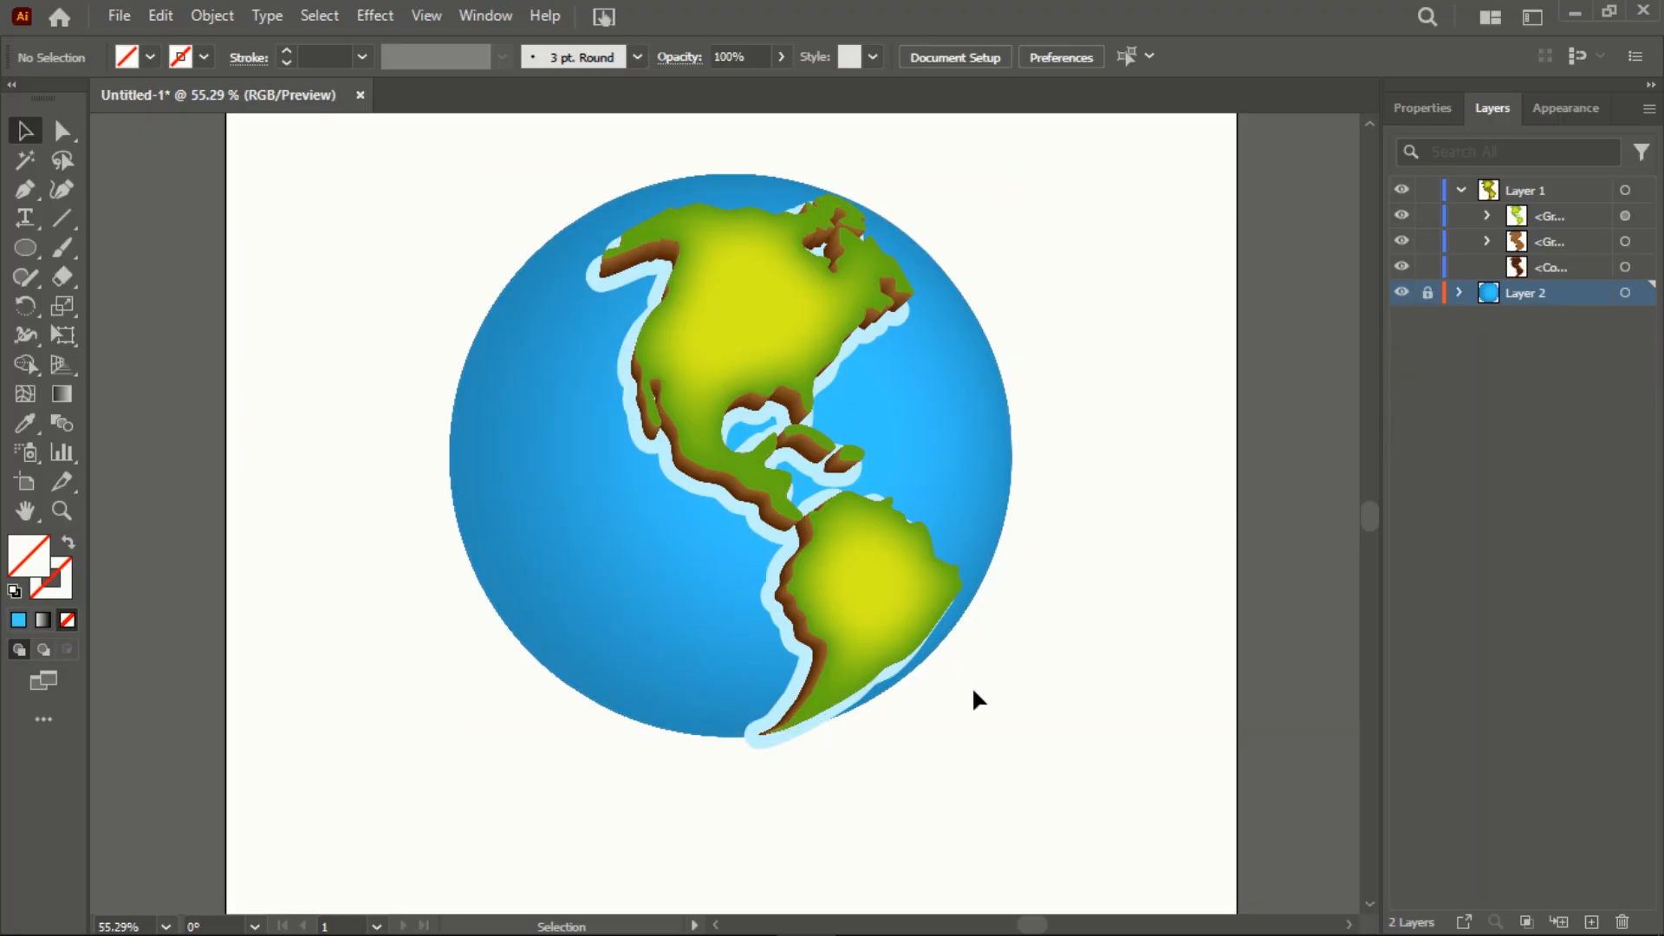
Apply a Gaussian Blur with a 10-pixel radius to the light blue compound path beneath the continents
left_click(1624, 268)
left_click(382, 14)
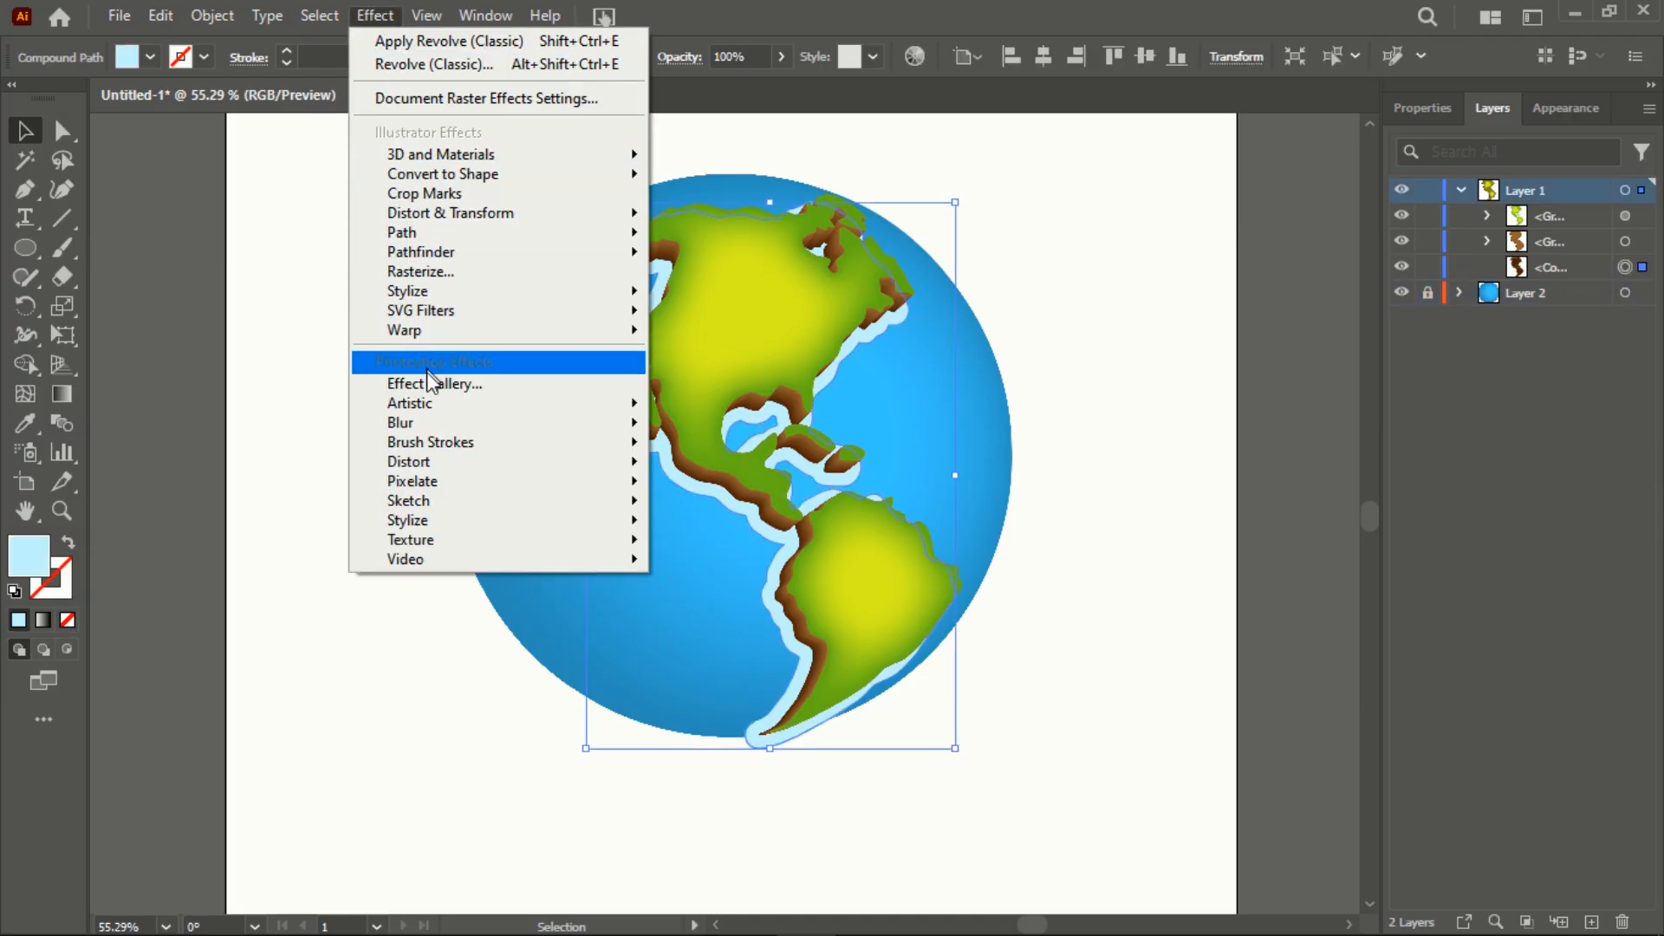
mouse_move(599, 423)
left_click(690, 423)
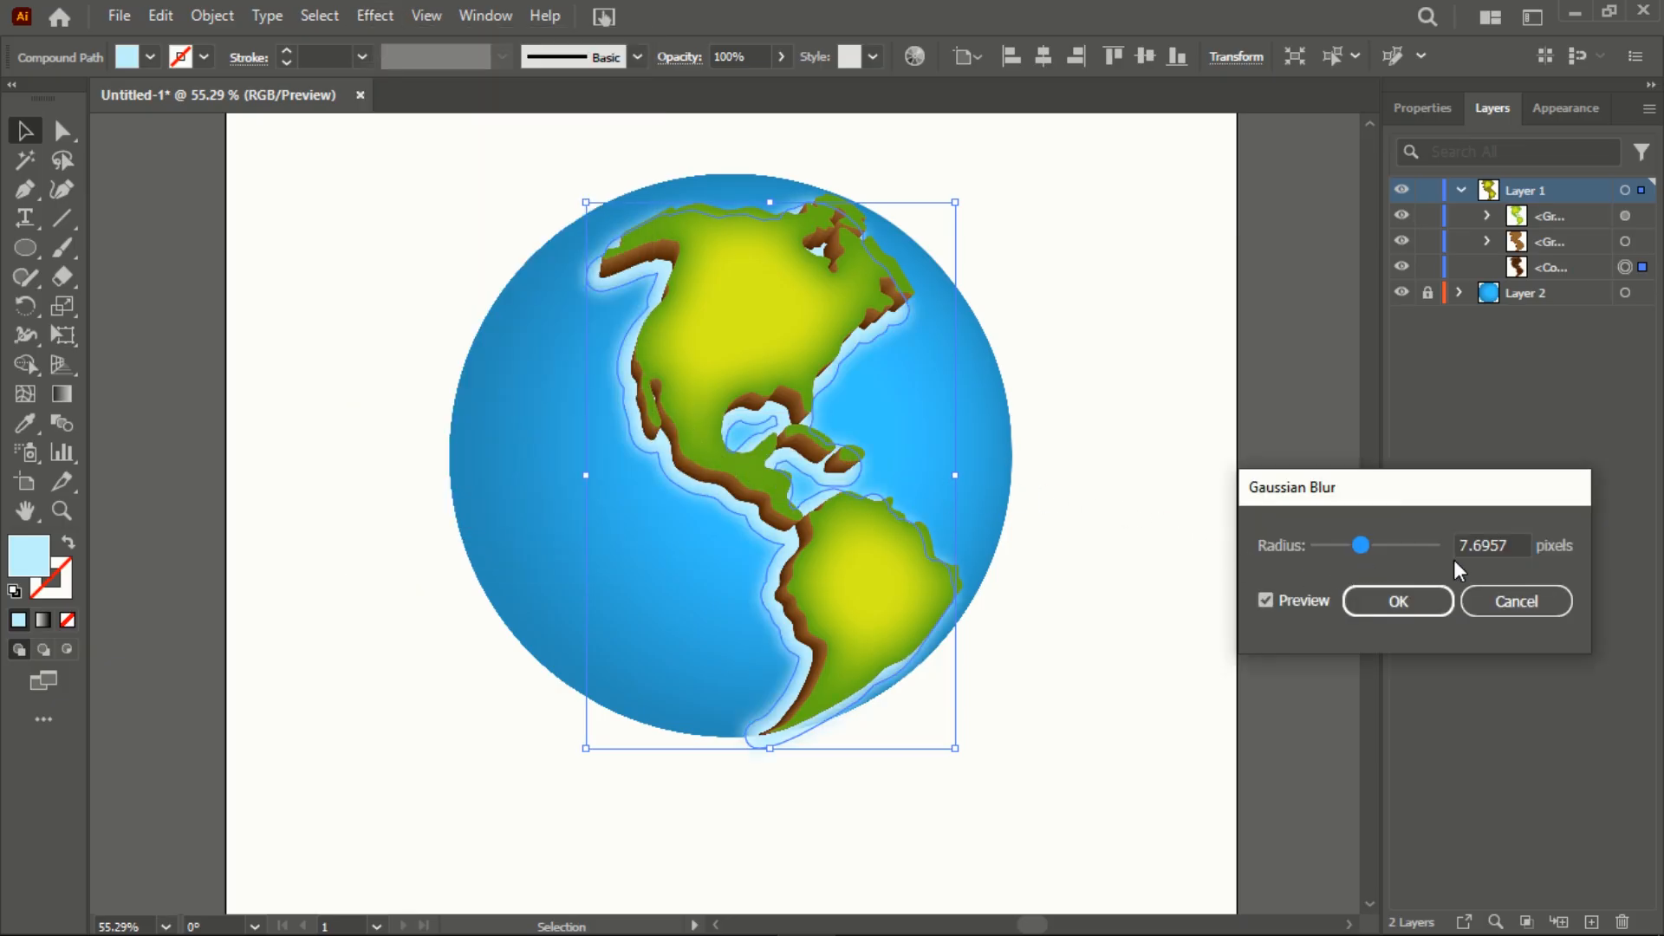
left_click_drag(1365, 538, 1377, 544)
double_click(1508, 547)
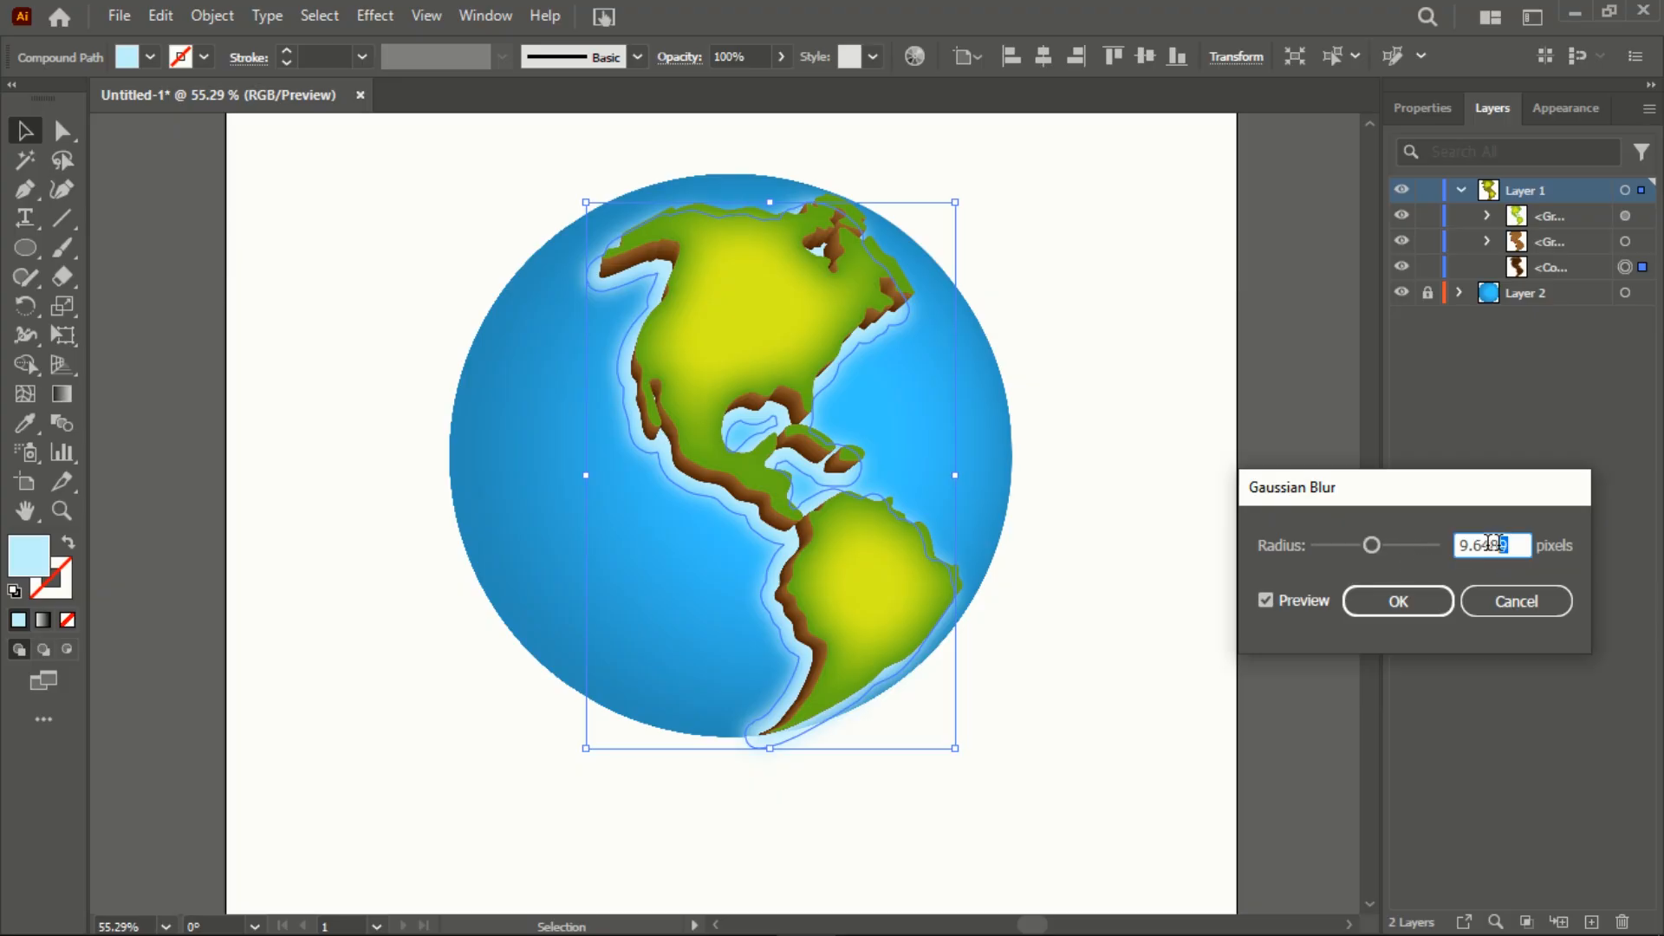
type("10")
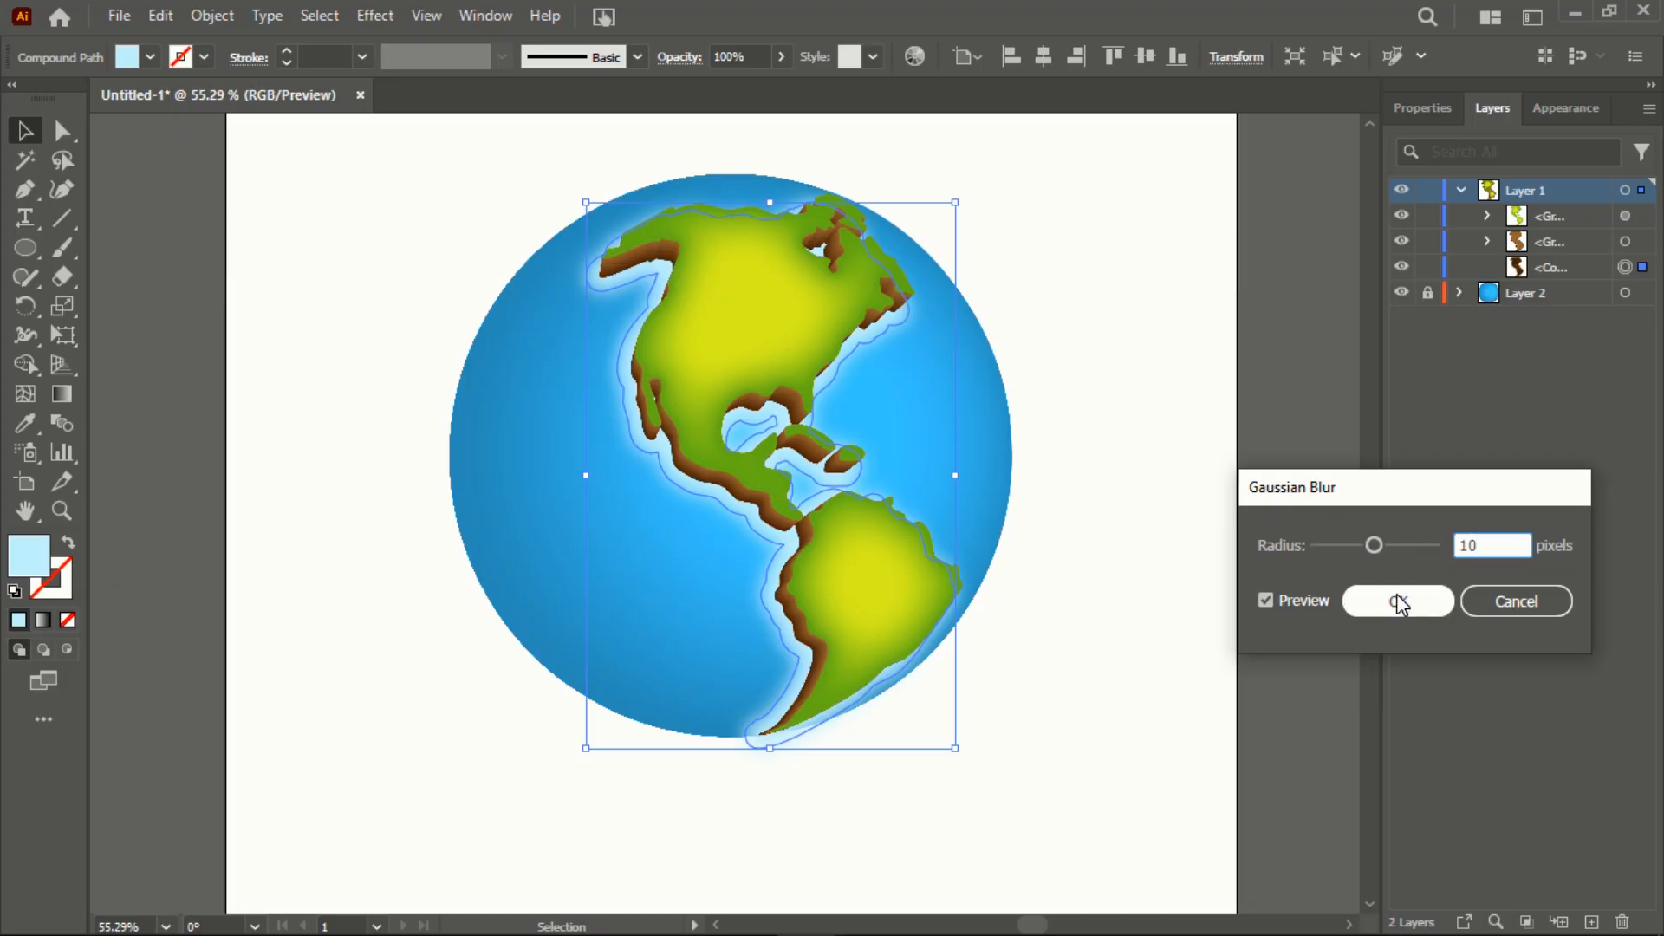
left_click(1398, 601)
left_click(1106, 611)
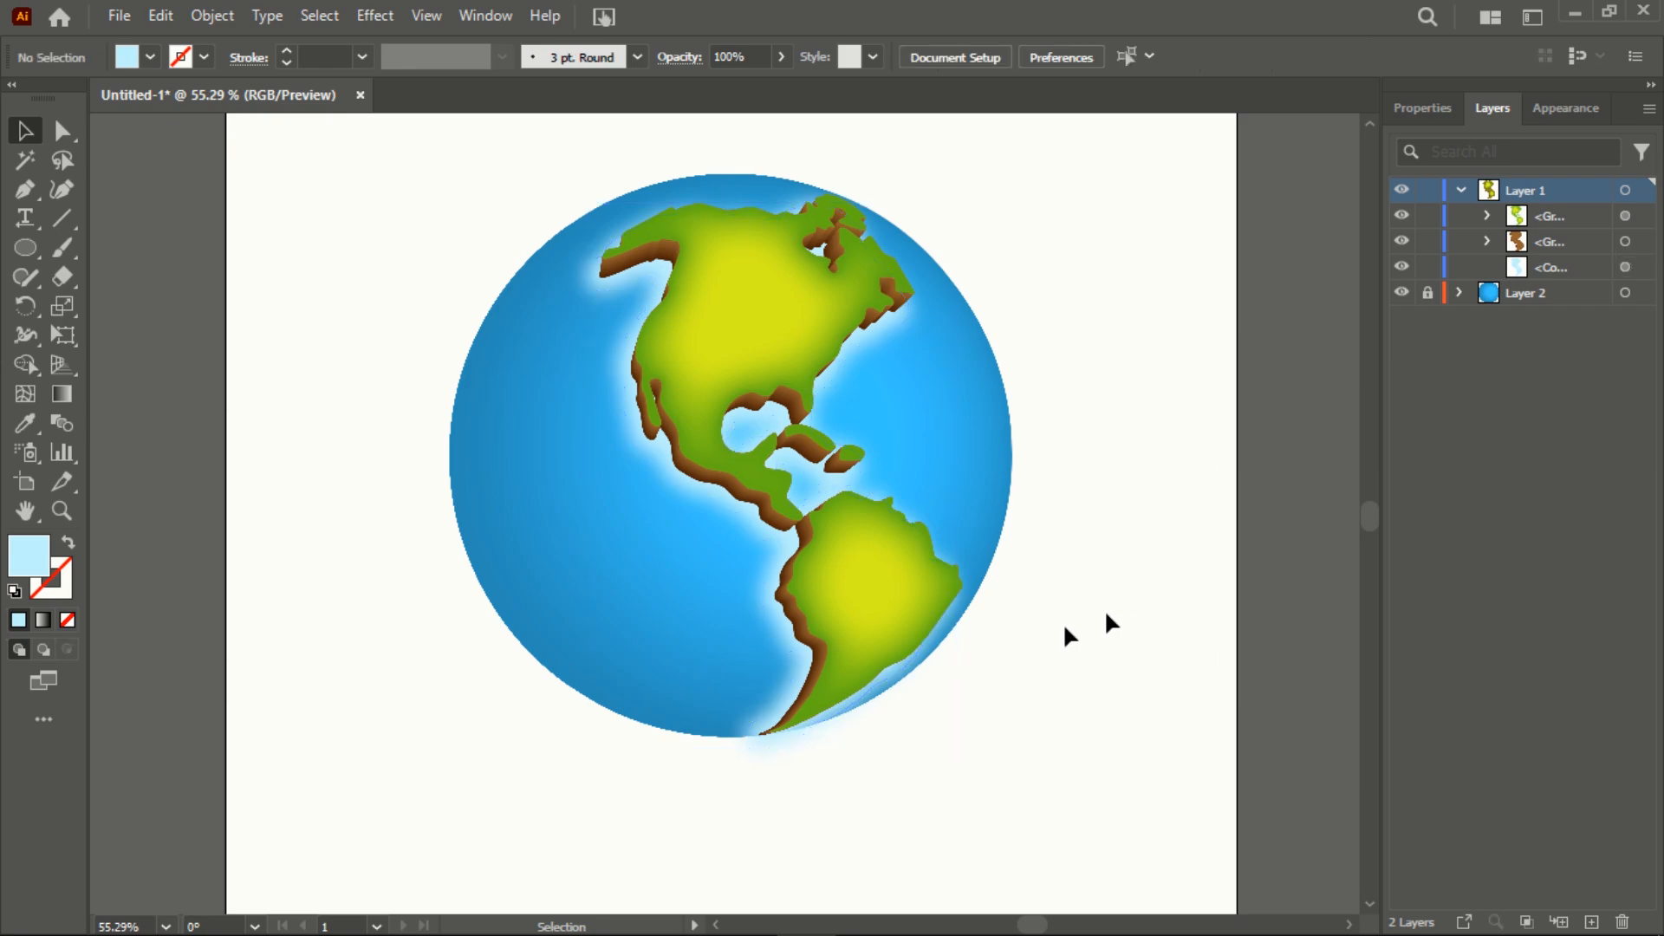
Erase the part of the blurred light blue path that overhangs the sphere's lower edge at South America's southern tip
left_click(63, 508)
left_click_drag(796, 636, 877, 664)
left_click(953, 676)
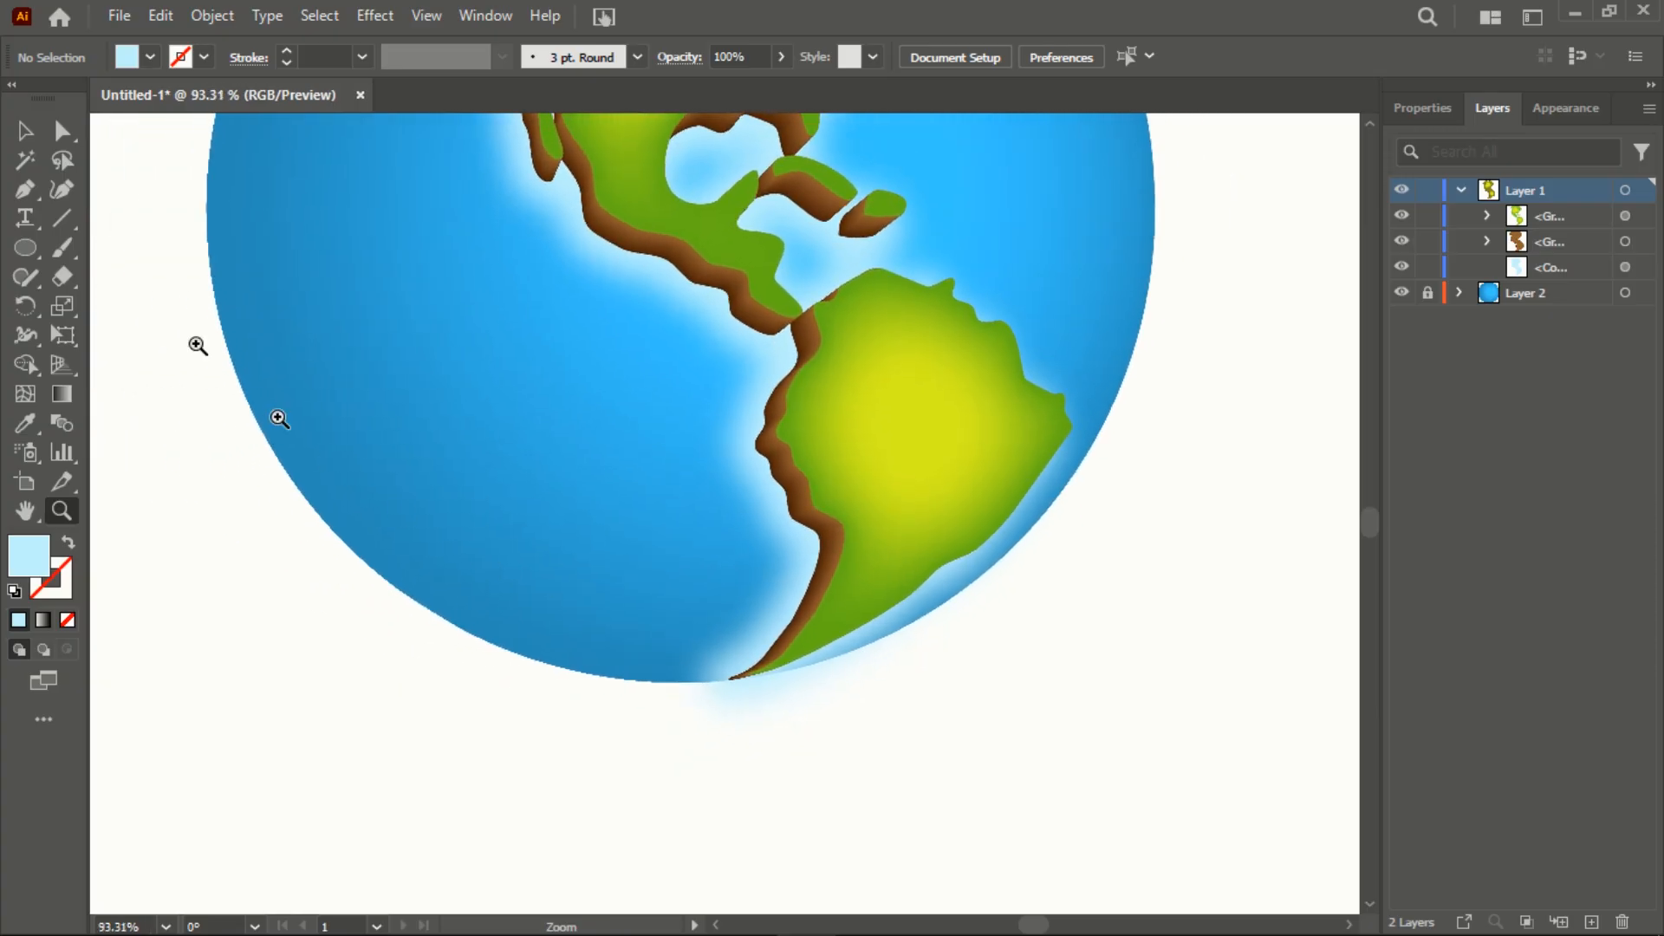
left_click(1626, 267)
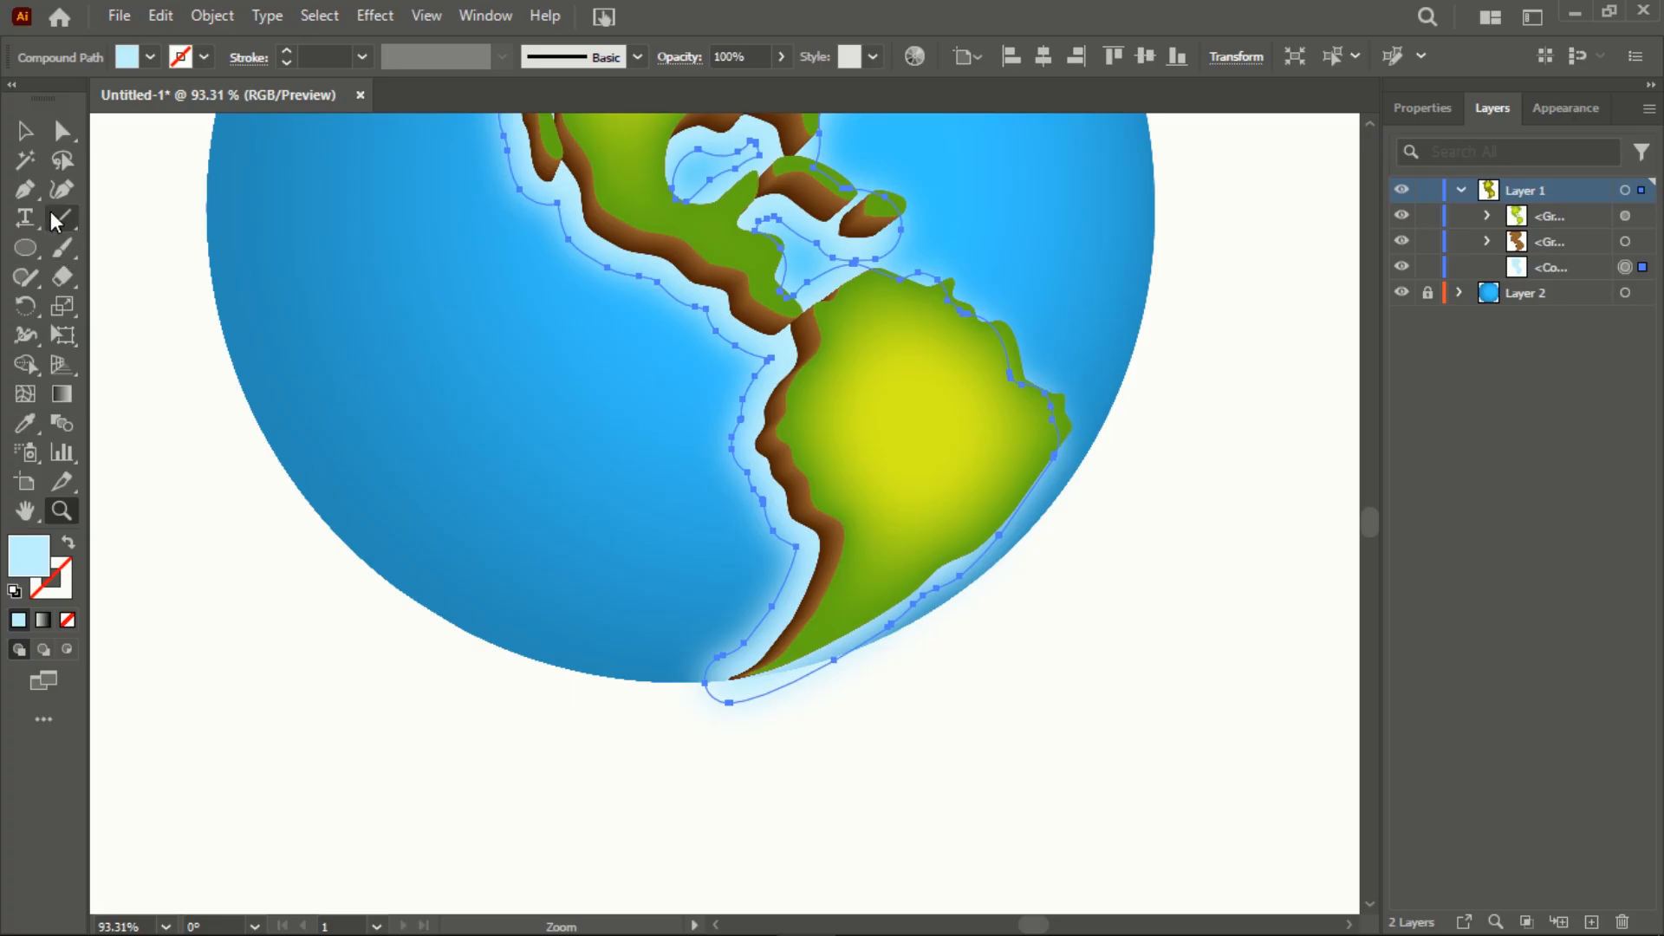
left_click_drag(62, 272, 119, 279)
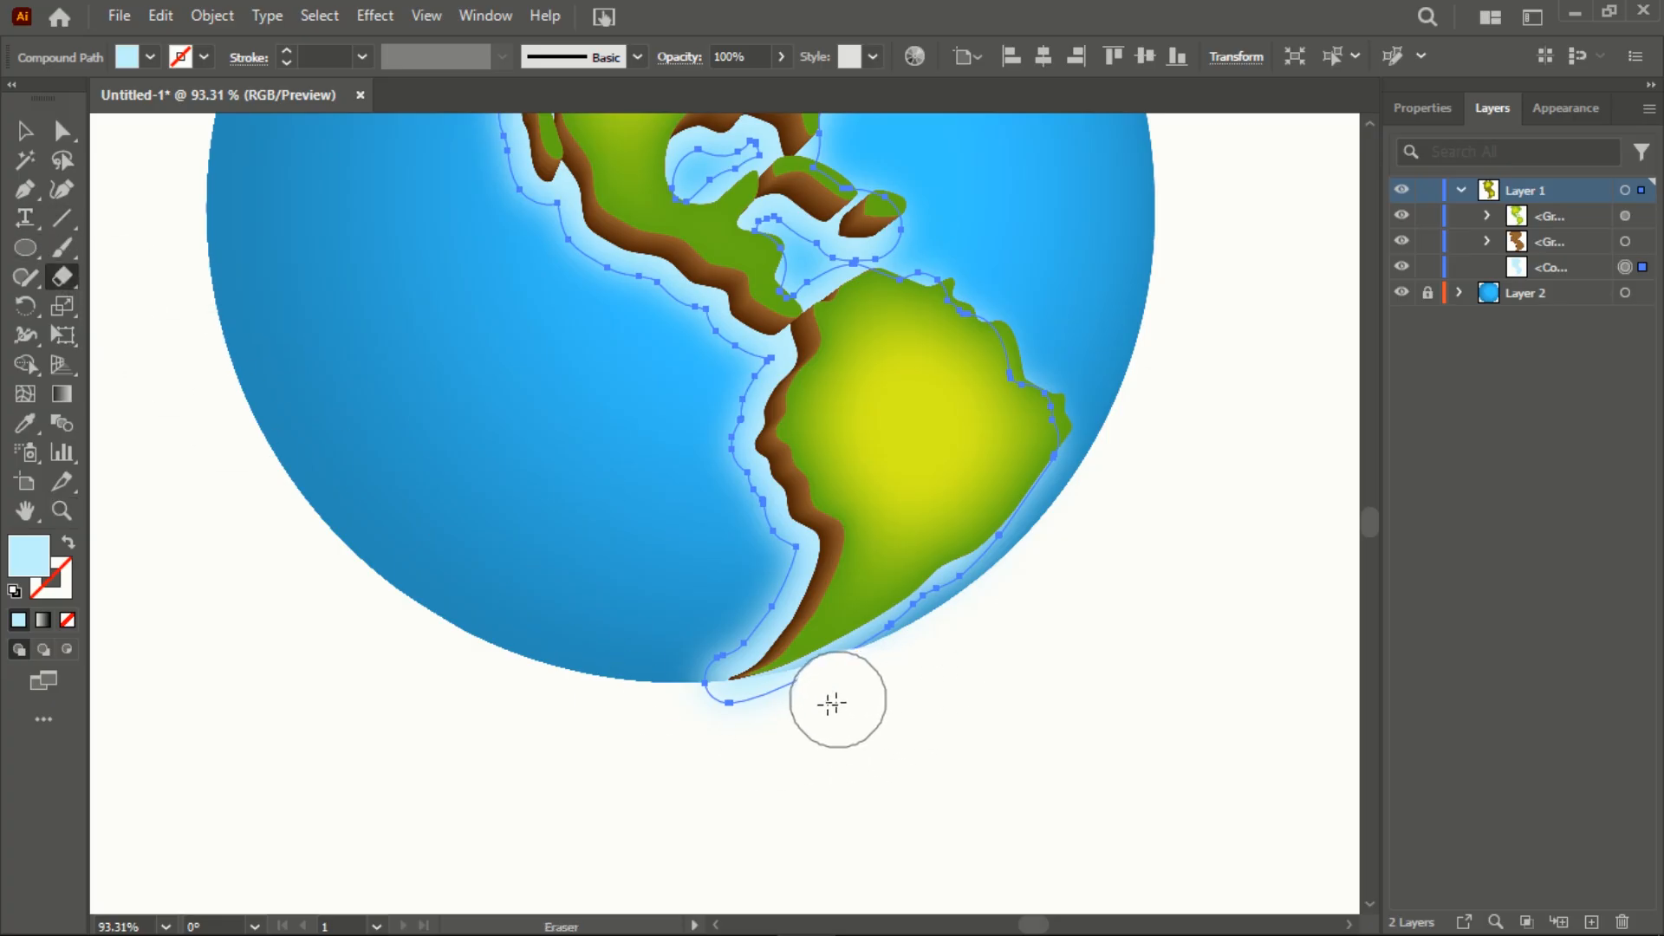
left_click_drag(836, 699, 669, 710)
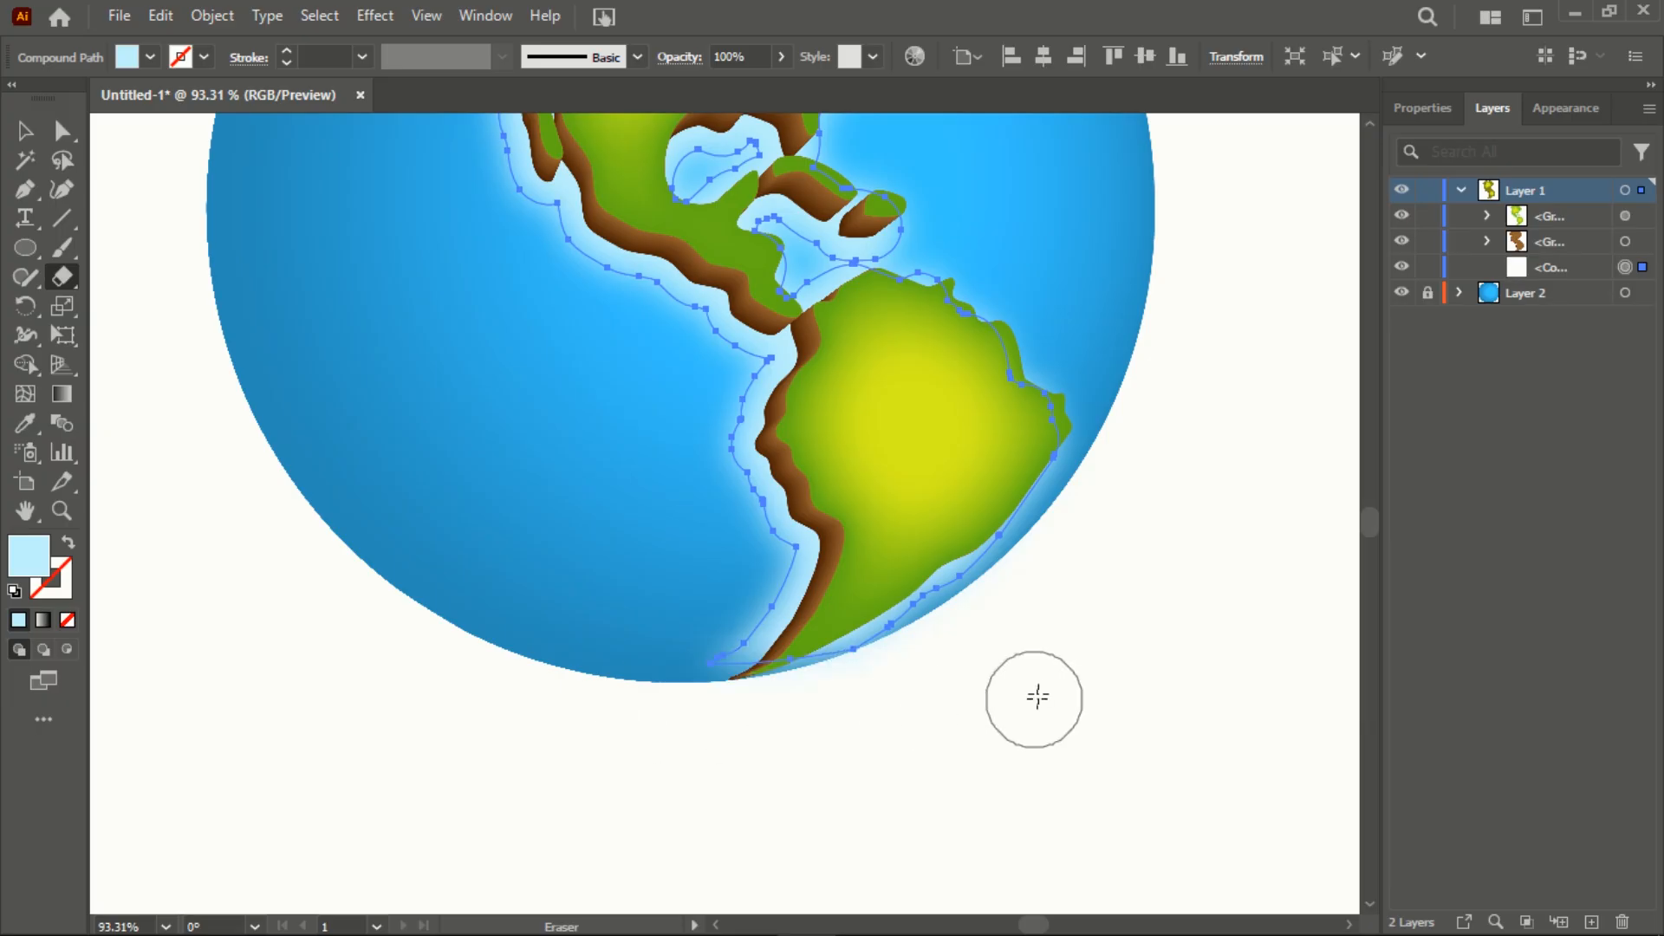
Undo the last erase and more closely erase the blurred light blue path below the sphere's edge at South America's southern tip
key("ctrl+z")
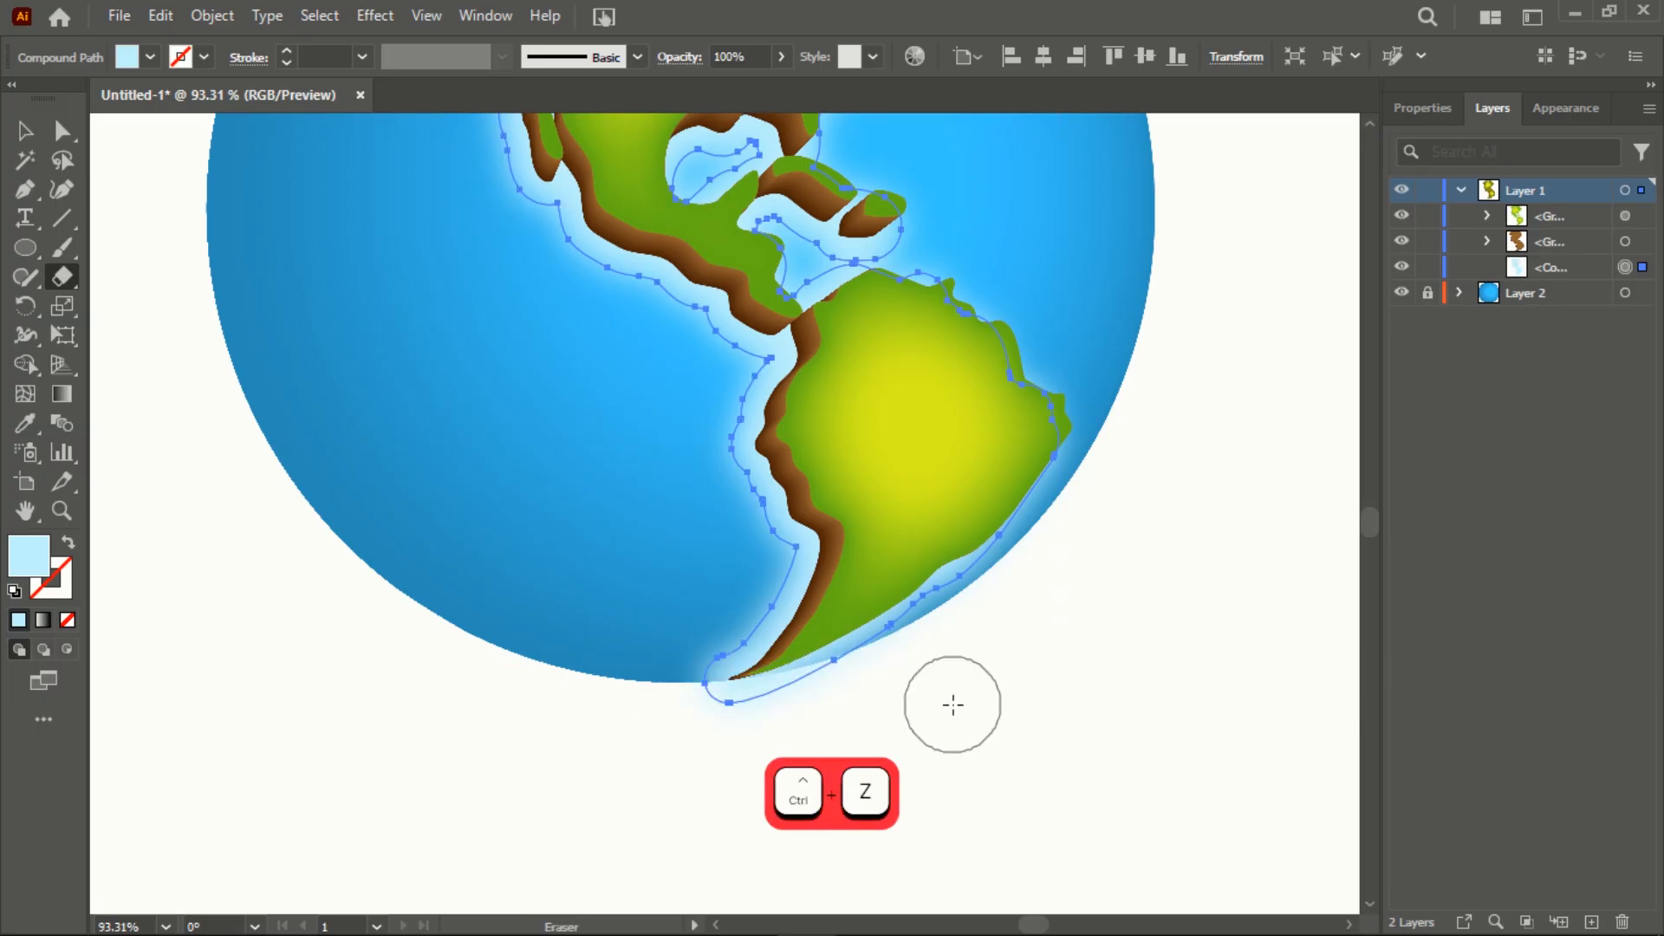
left_click(62, 511)
left_click_drag(710, 705, 1126, 768)
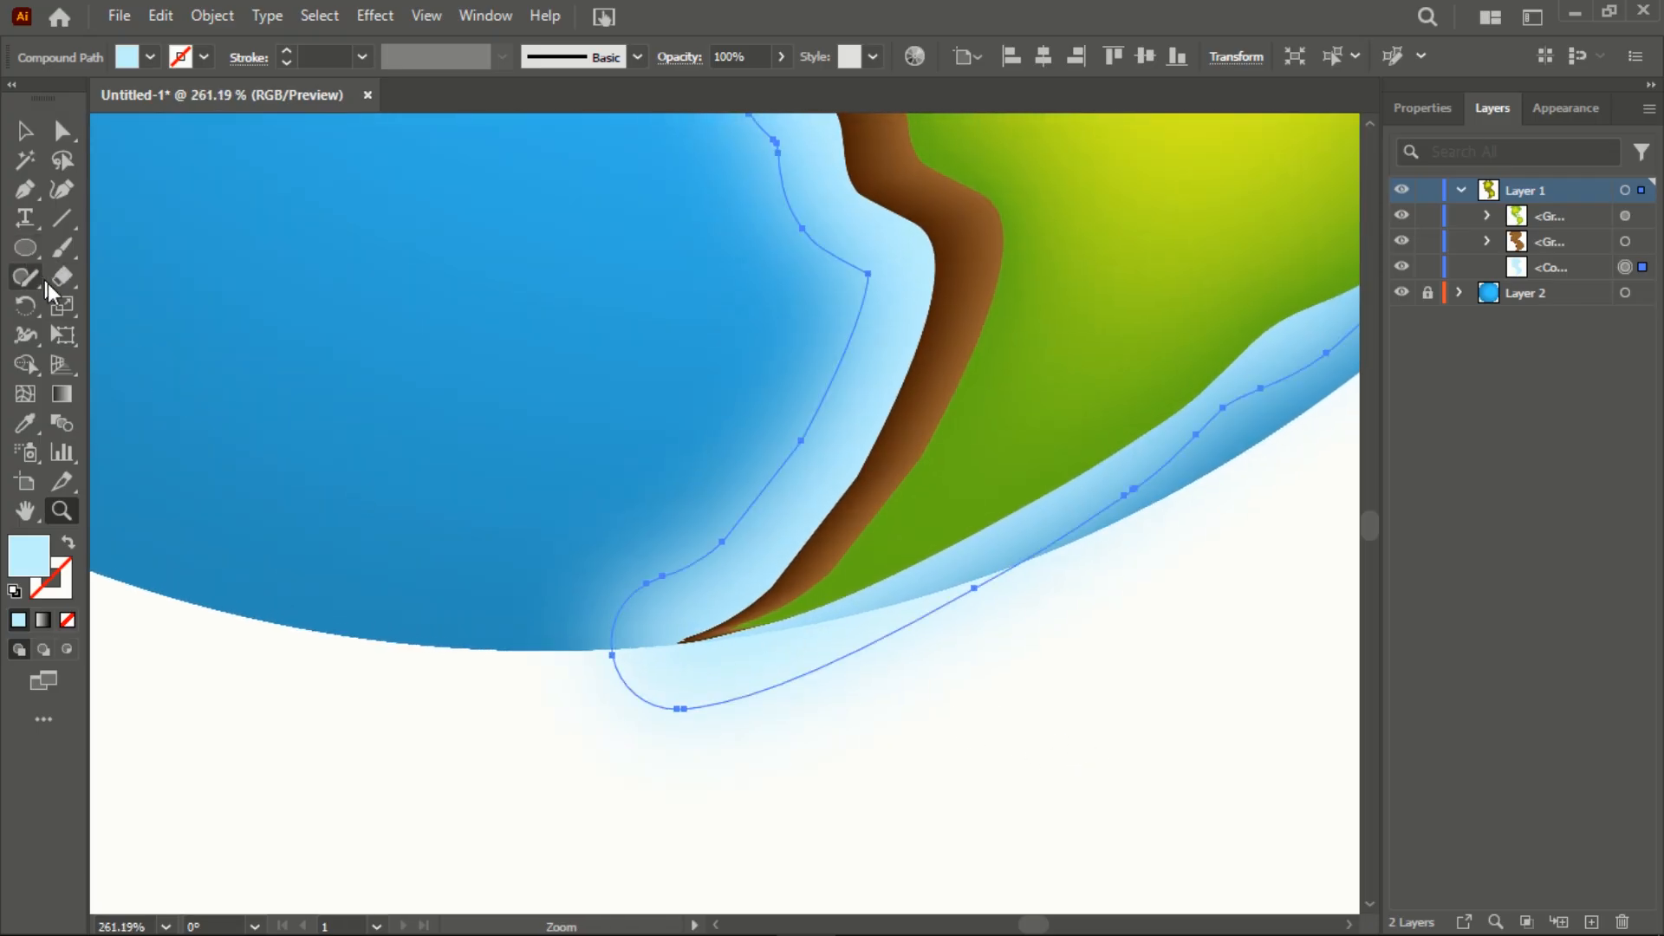
left_click(64, 282)
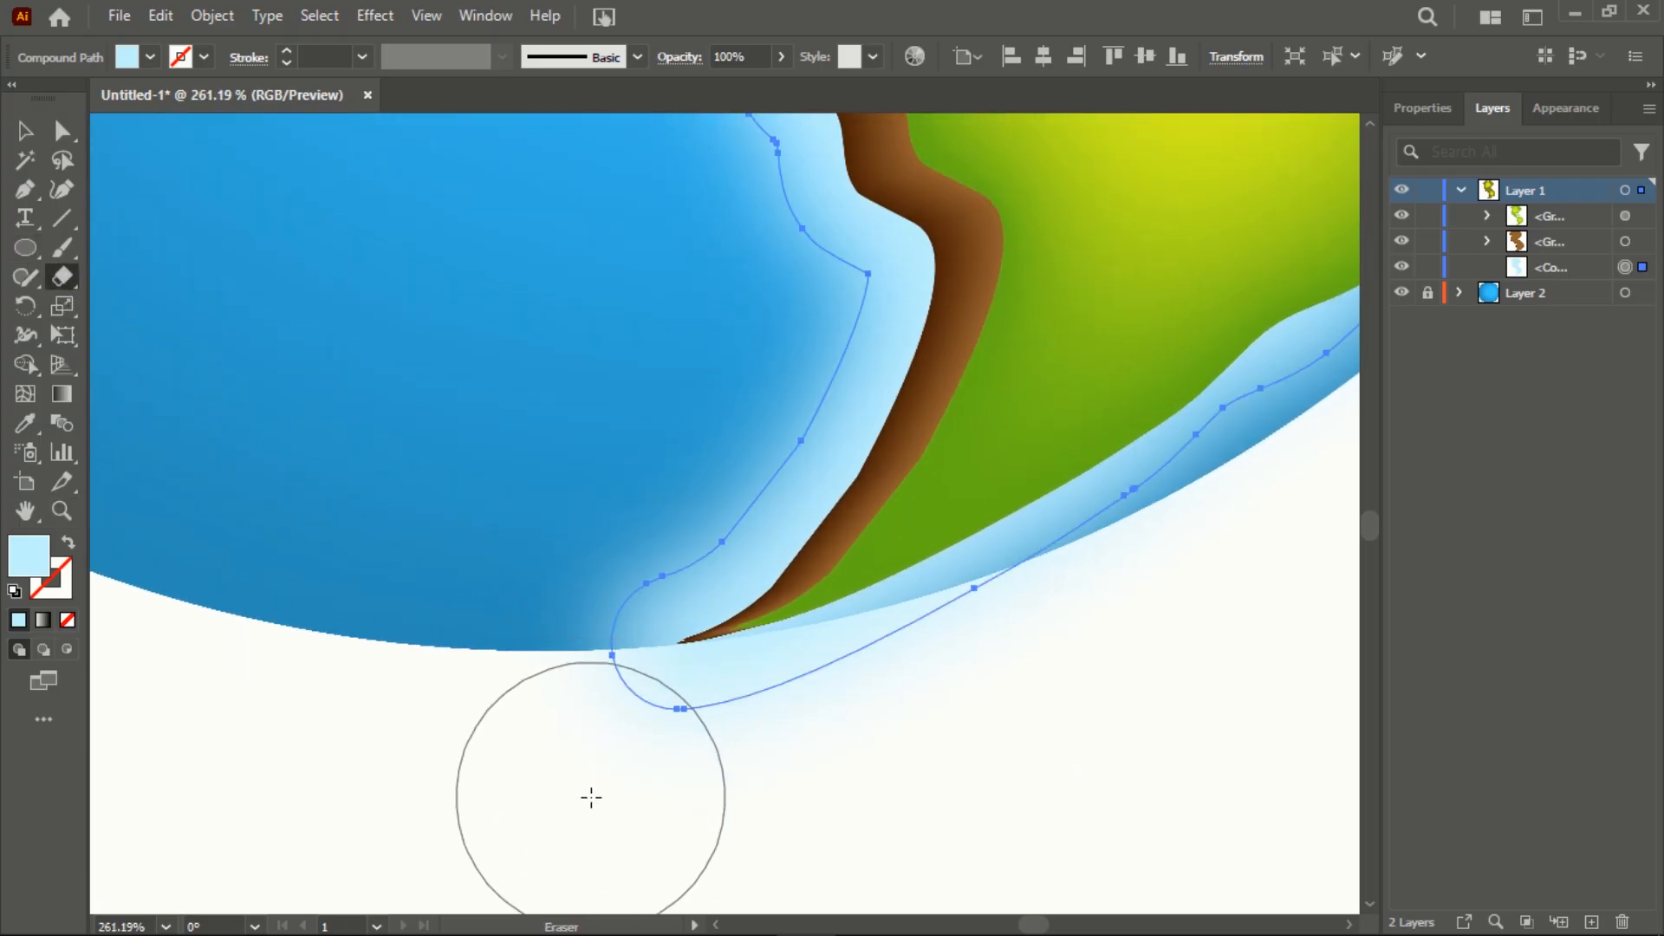
mouse_move(589, 791)
left_mouse_down()
mouse_move(883, 755)
mouse_move(1085, 683)
mouse_move(722, 772)
mouse_move(1048, 703)
mouse_move(1431, 485)
mouse_move(977, 712)
mouse_move(662, 781)
mouse_move(543, 765)
mouse_move(486, 851)
left_mouse_up()
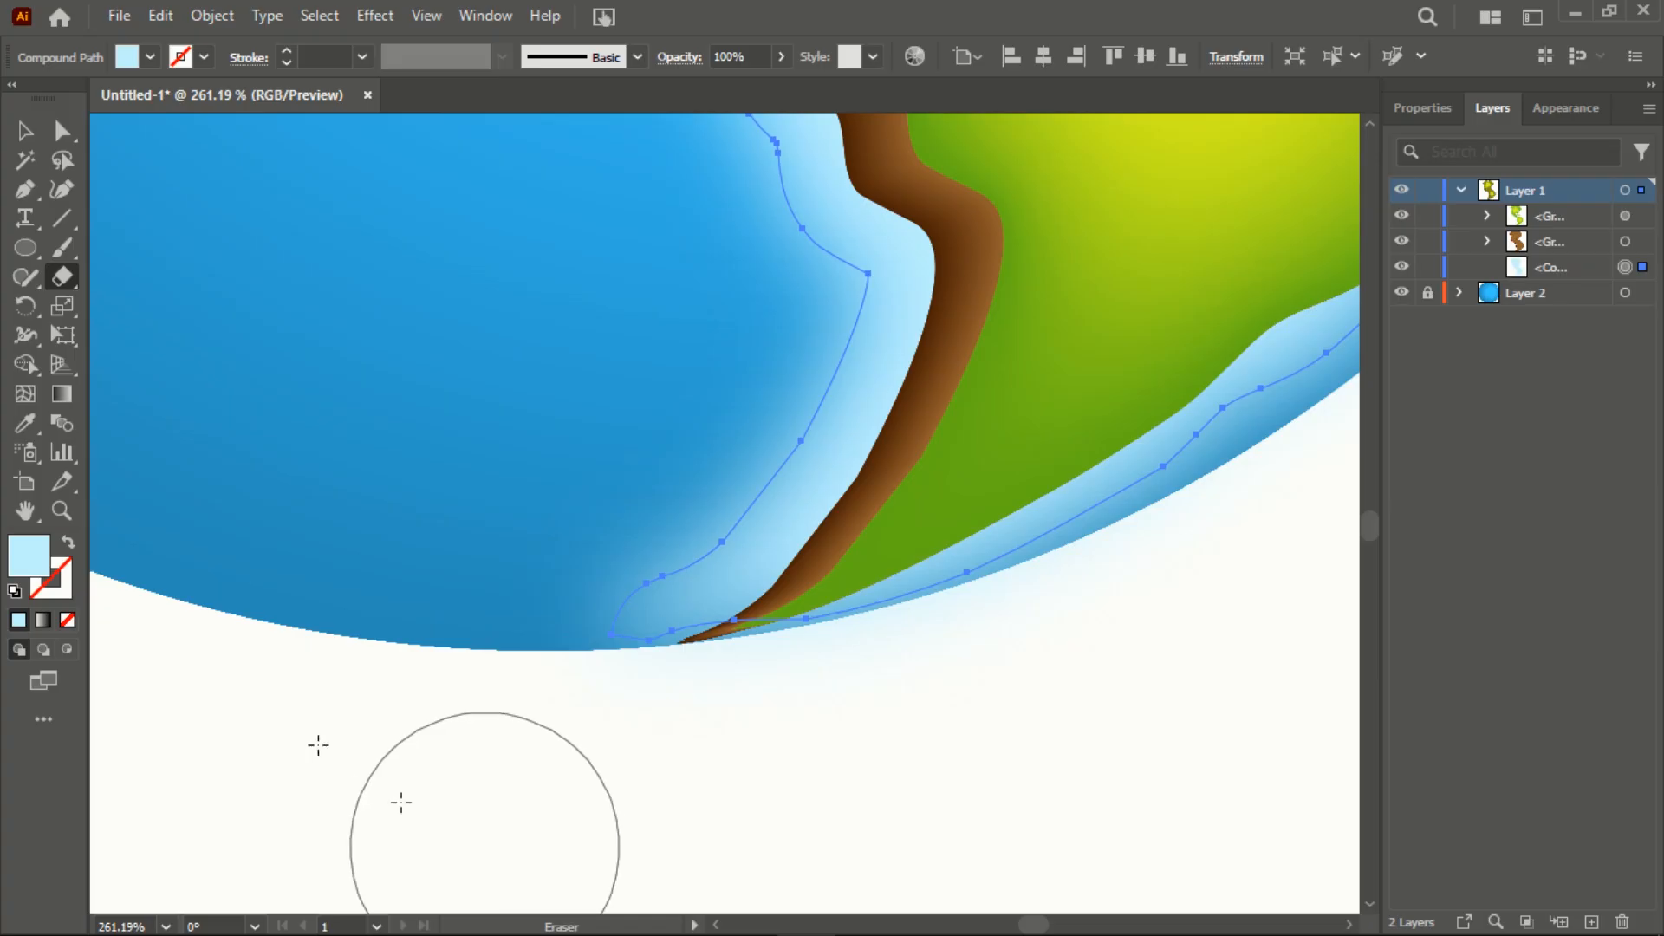
Examine the trimmed coastal glow across the whole globe and deselect the light blue path
left_click(61, 511)
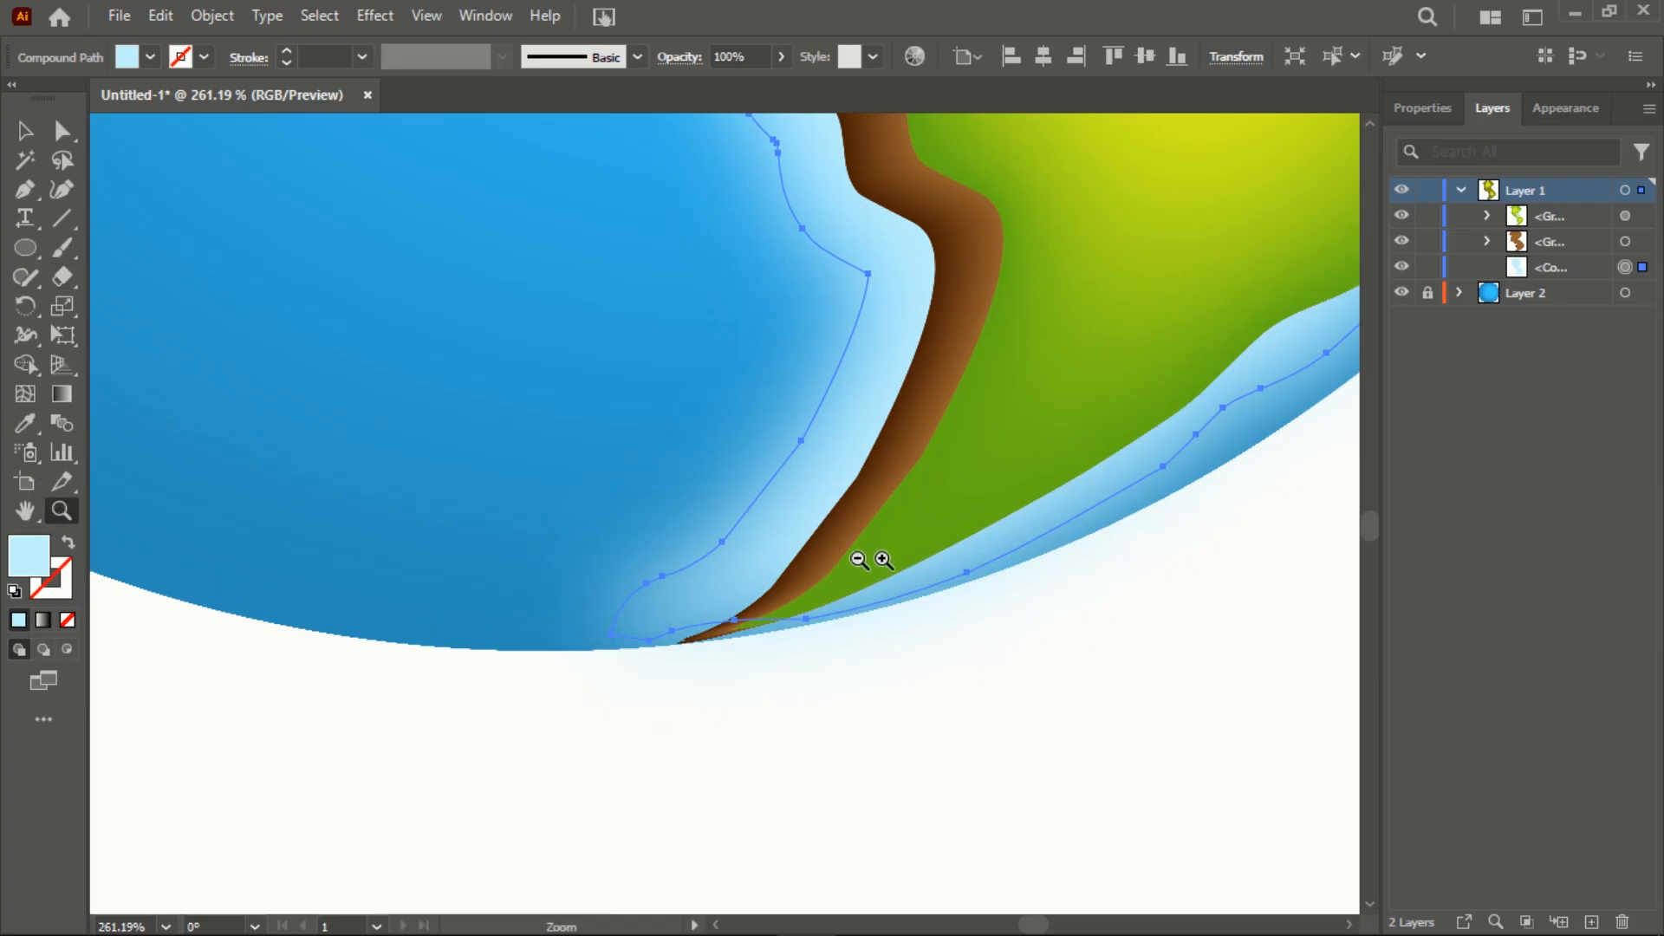
left_click(866, 558, "alt")
left_click_drag(654, 556, 590, 565)
left_click_drag(978, 440, 855, 431)
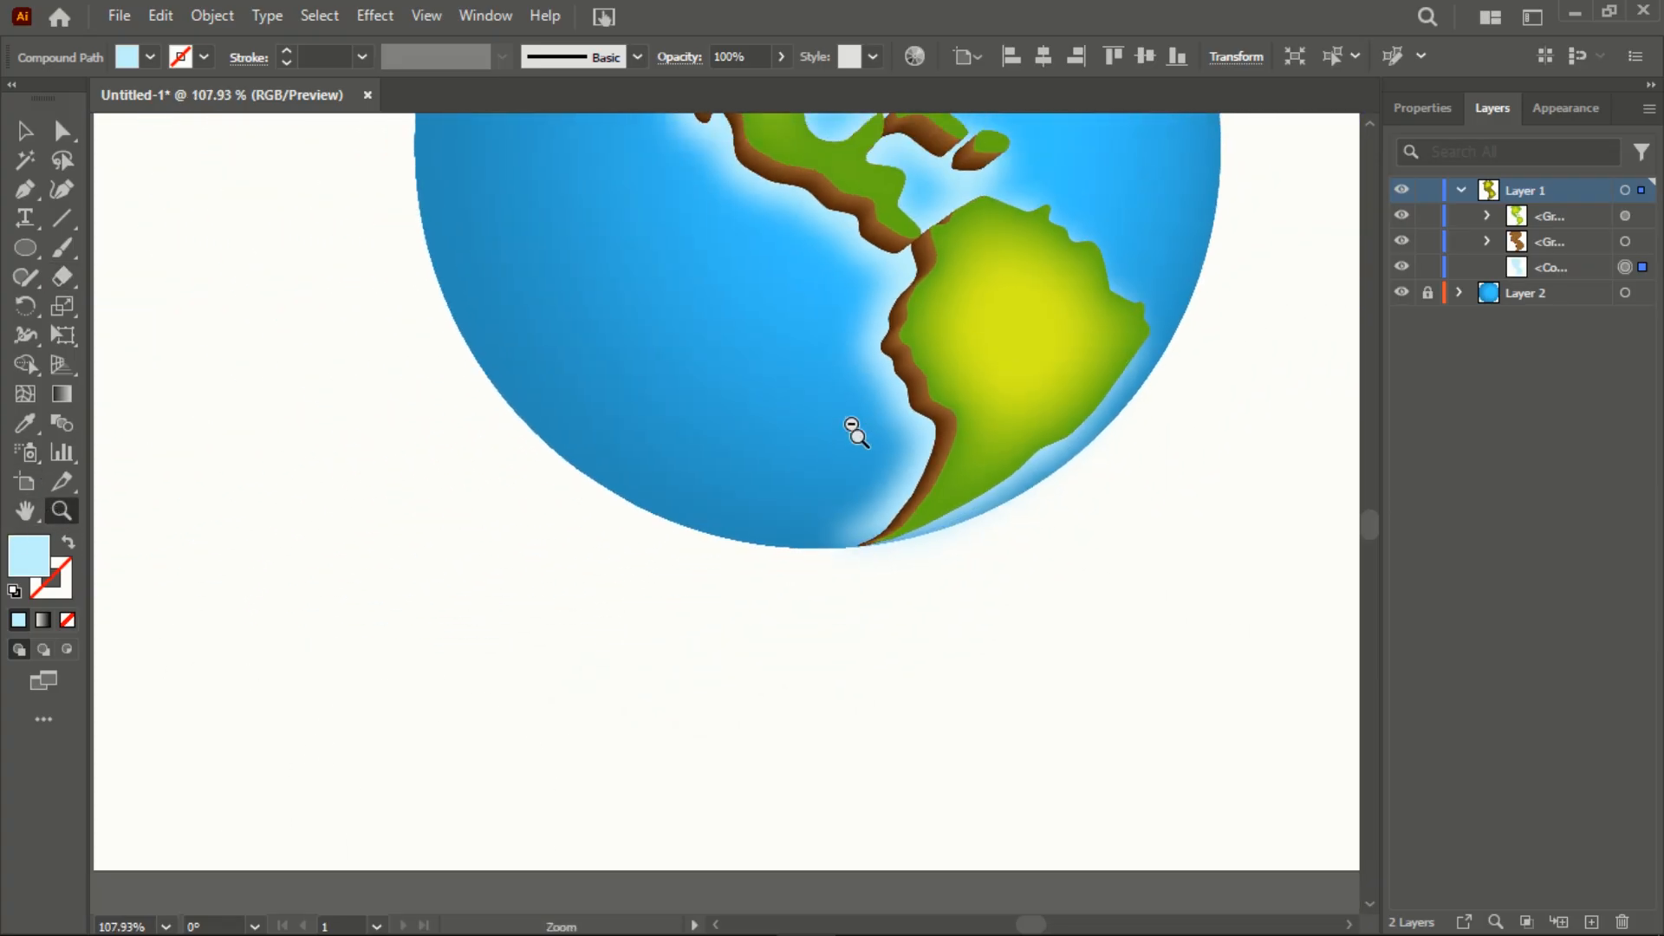
left_click_drag(891, 351, 904, 488)
left_click_drag(959, 268, 928, 409)
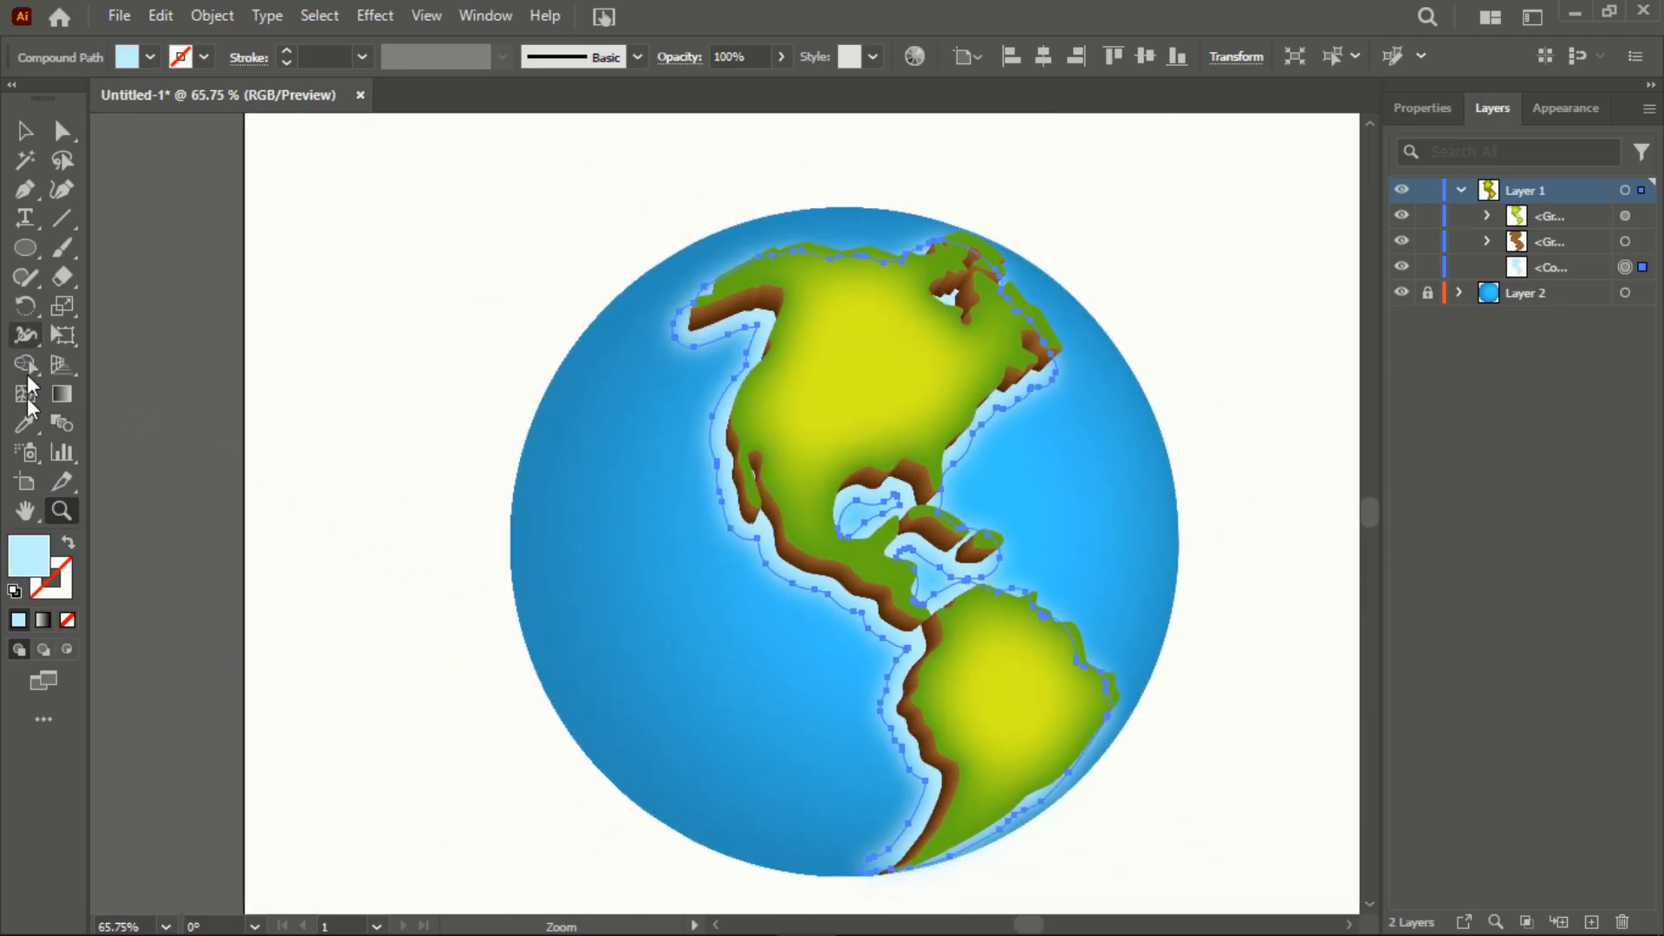
double_click(33, 517)
key("v")
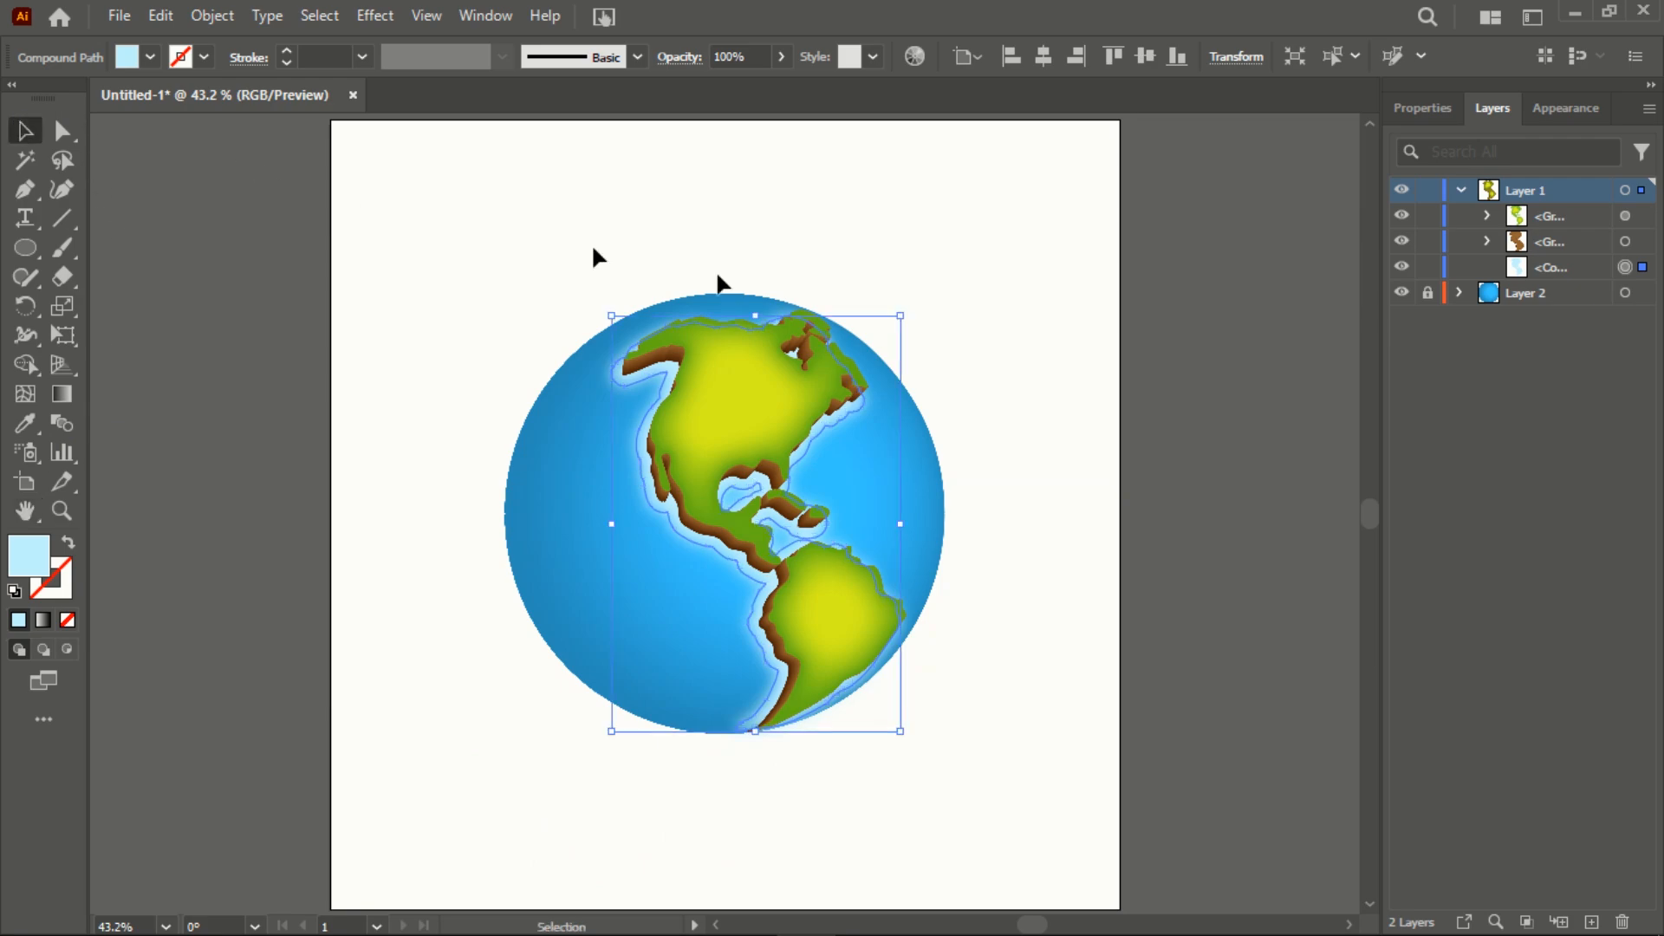
left_click(1026, 336)
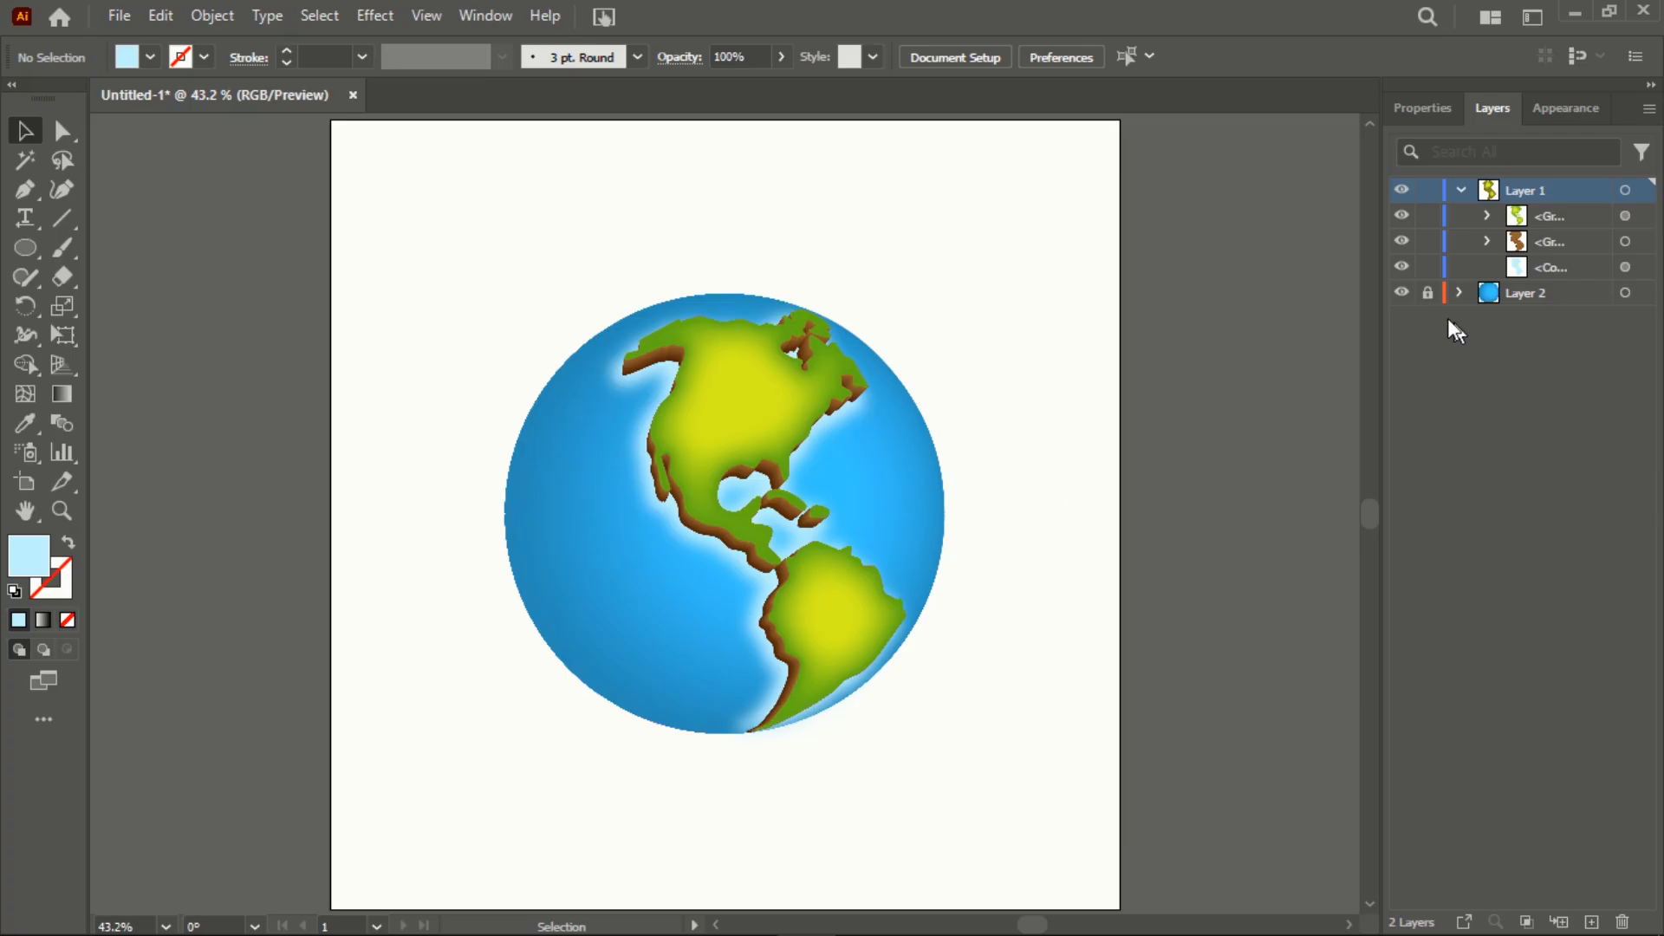
Unlock Layer 2 and give the whole layer a Drop Shadow with X offset -50 px, Y offset 35 px and blur 60 px
left_click(1427, 295)
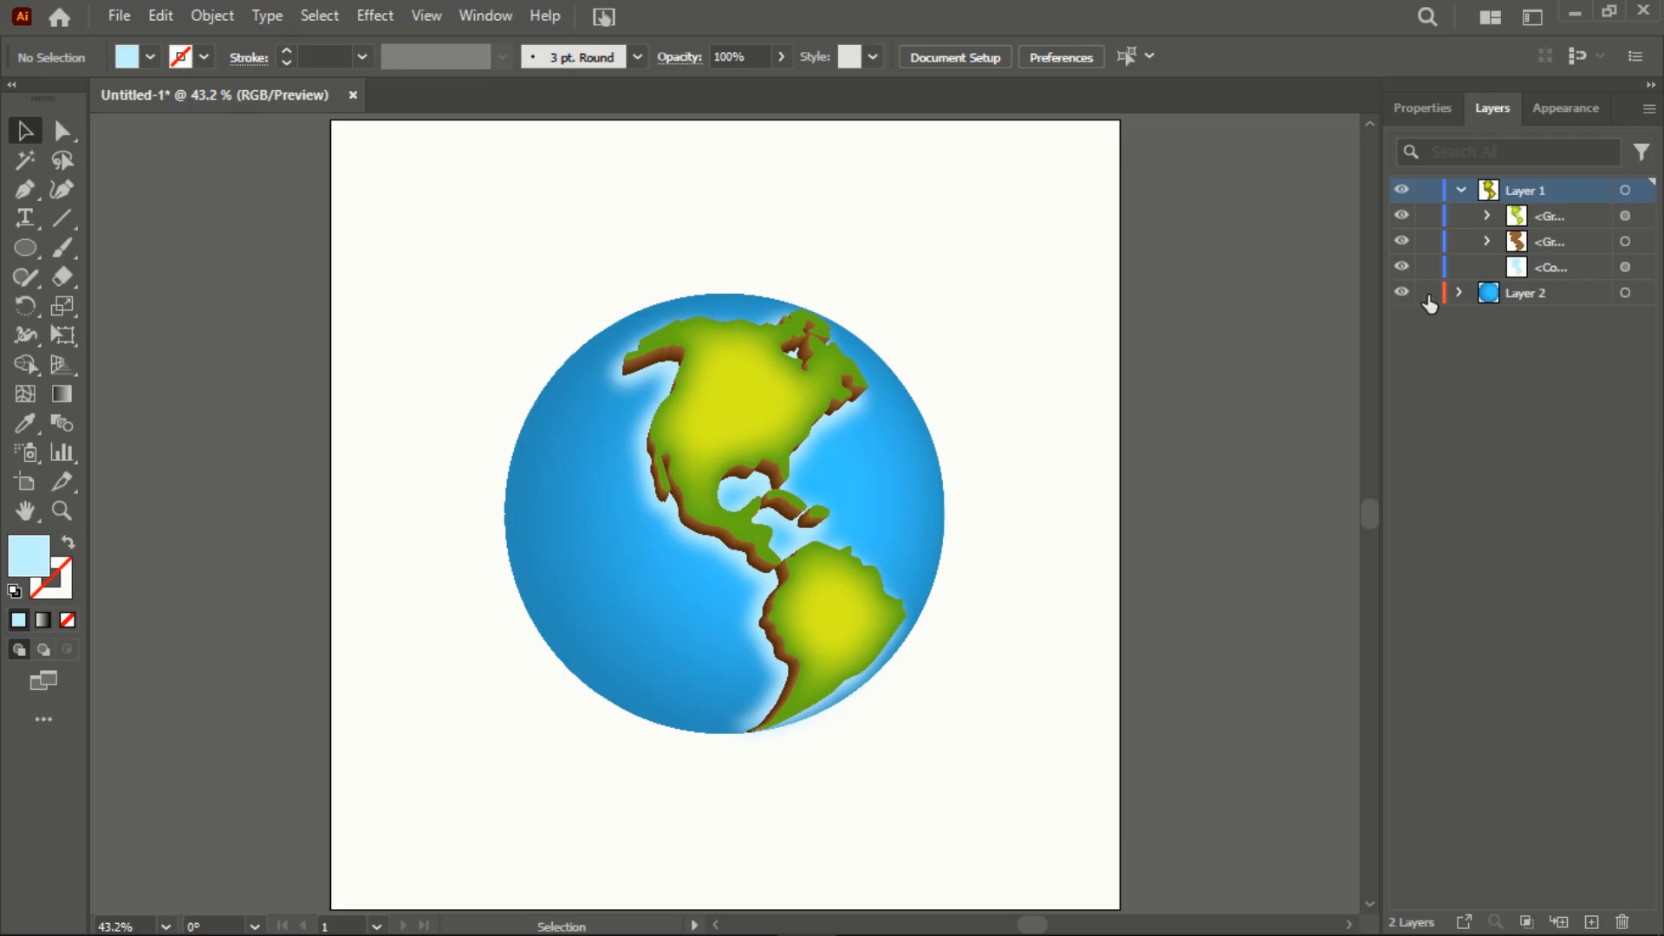
left_click(1625, 295)
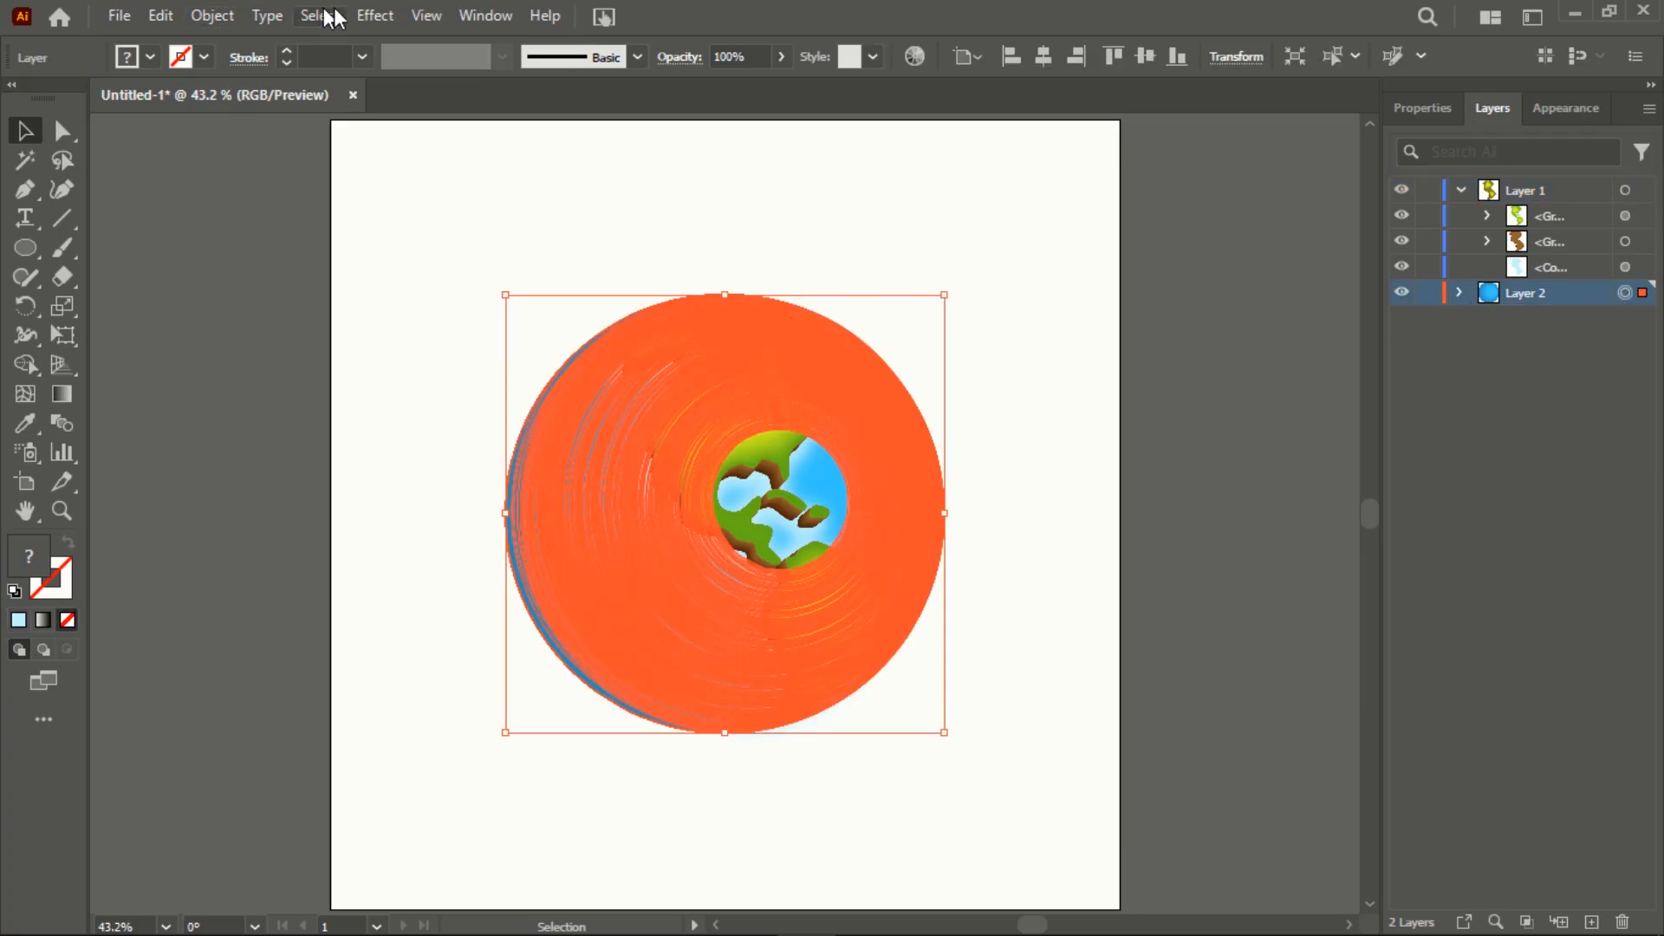
left_click(374, 15)
mouse_move(595, 299)
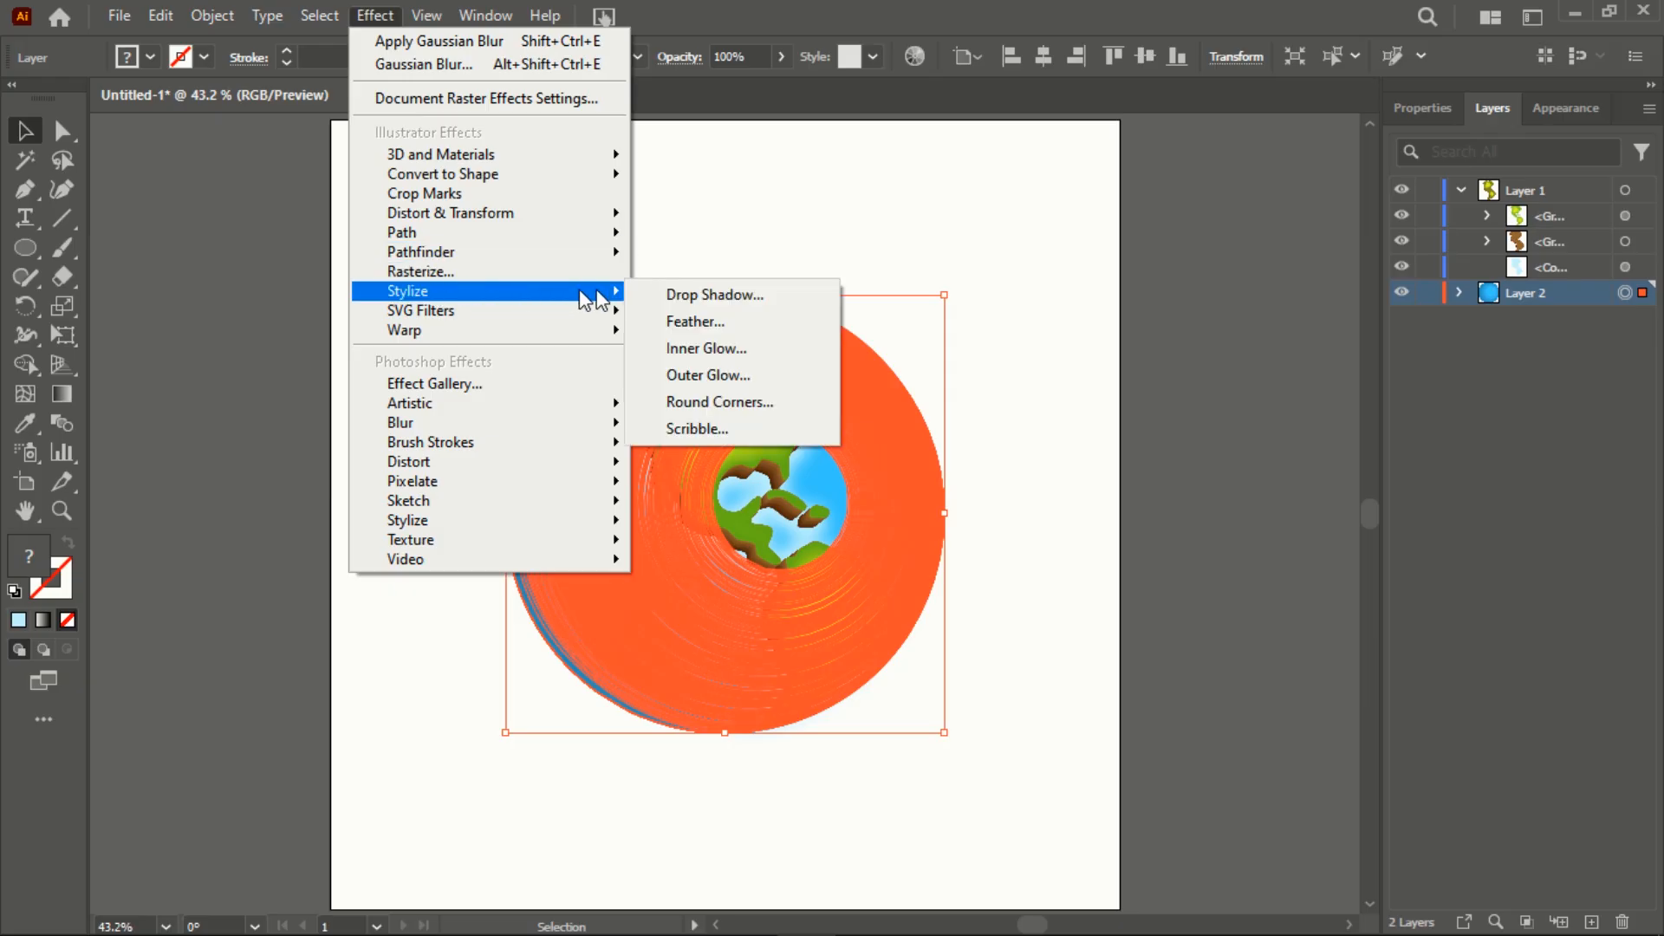
left_click(697, 293)
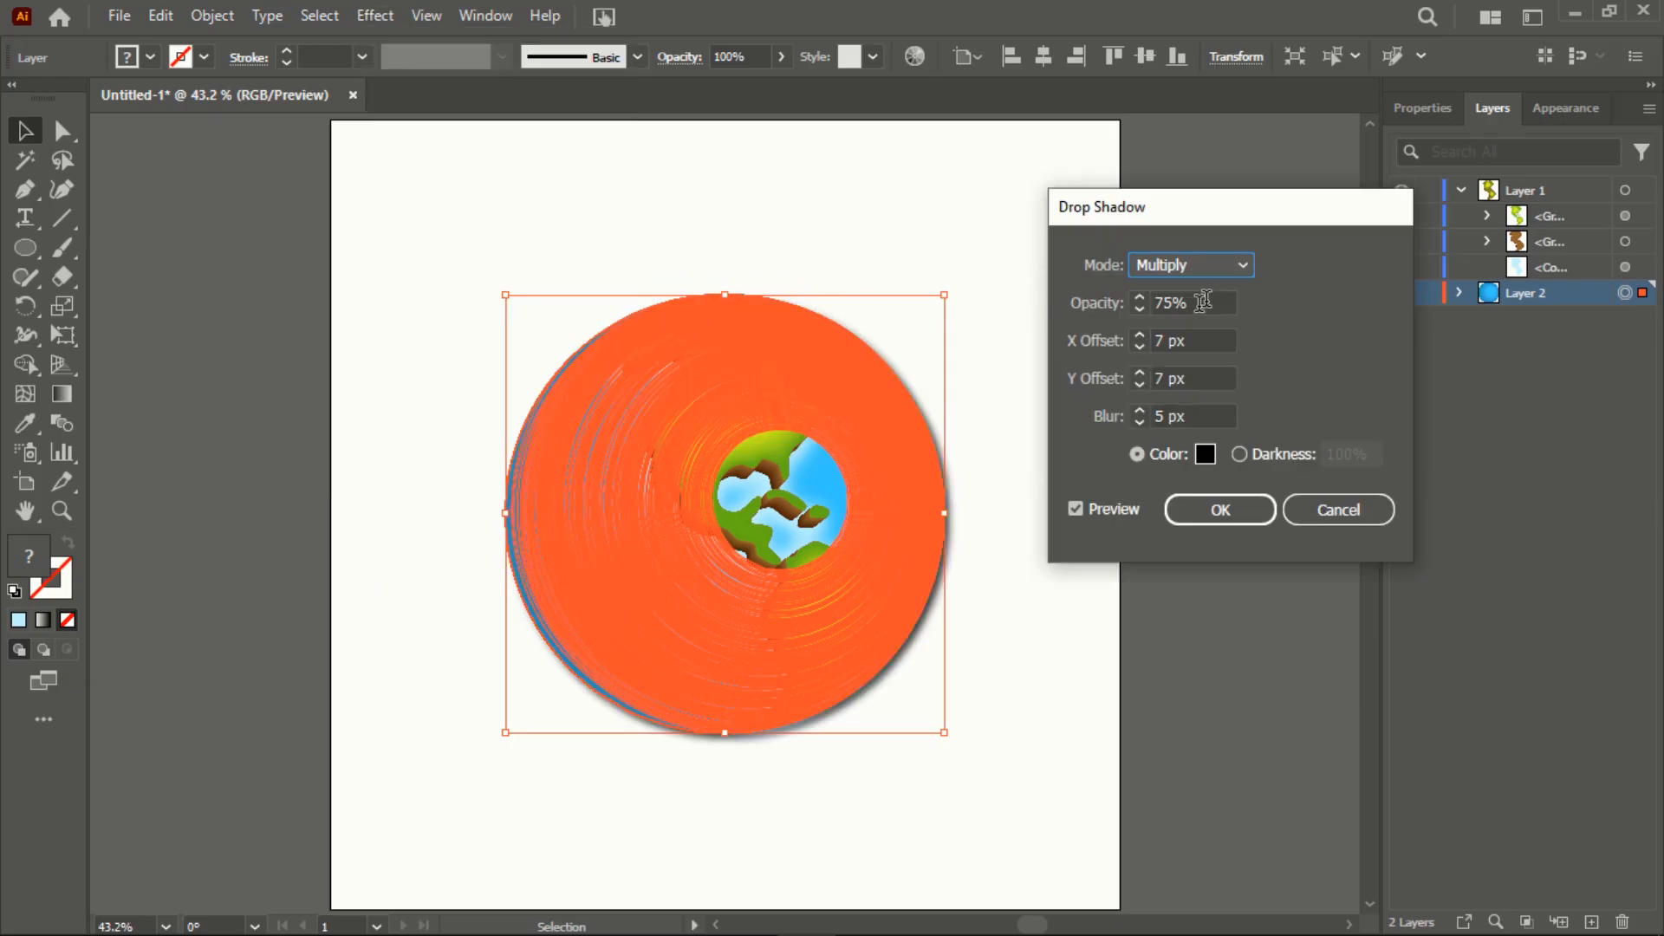
double_click(1168, 340)
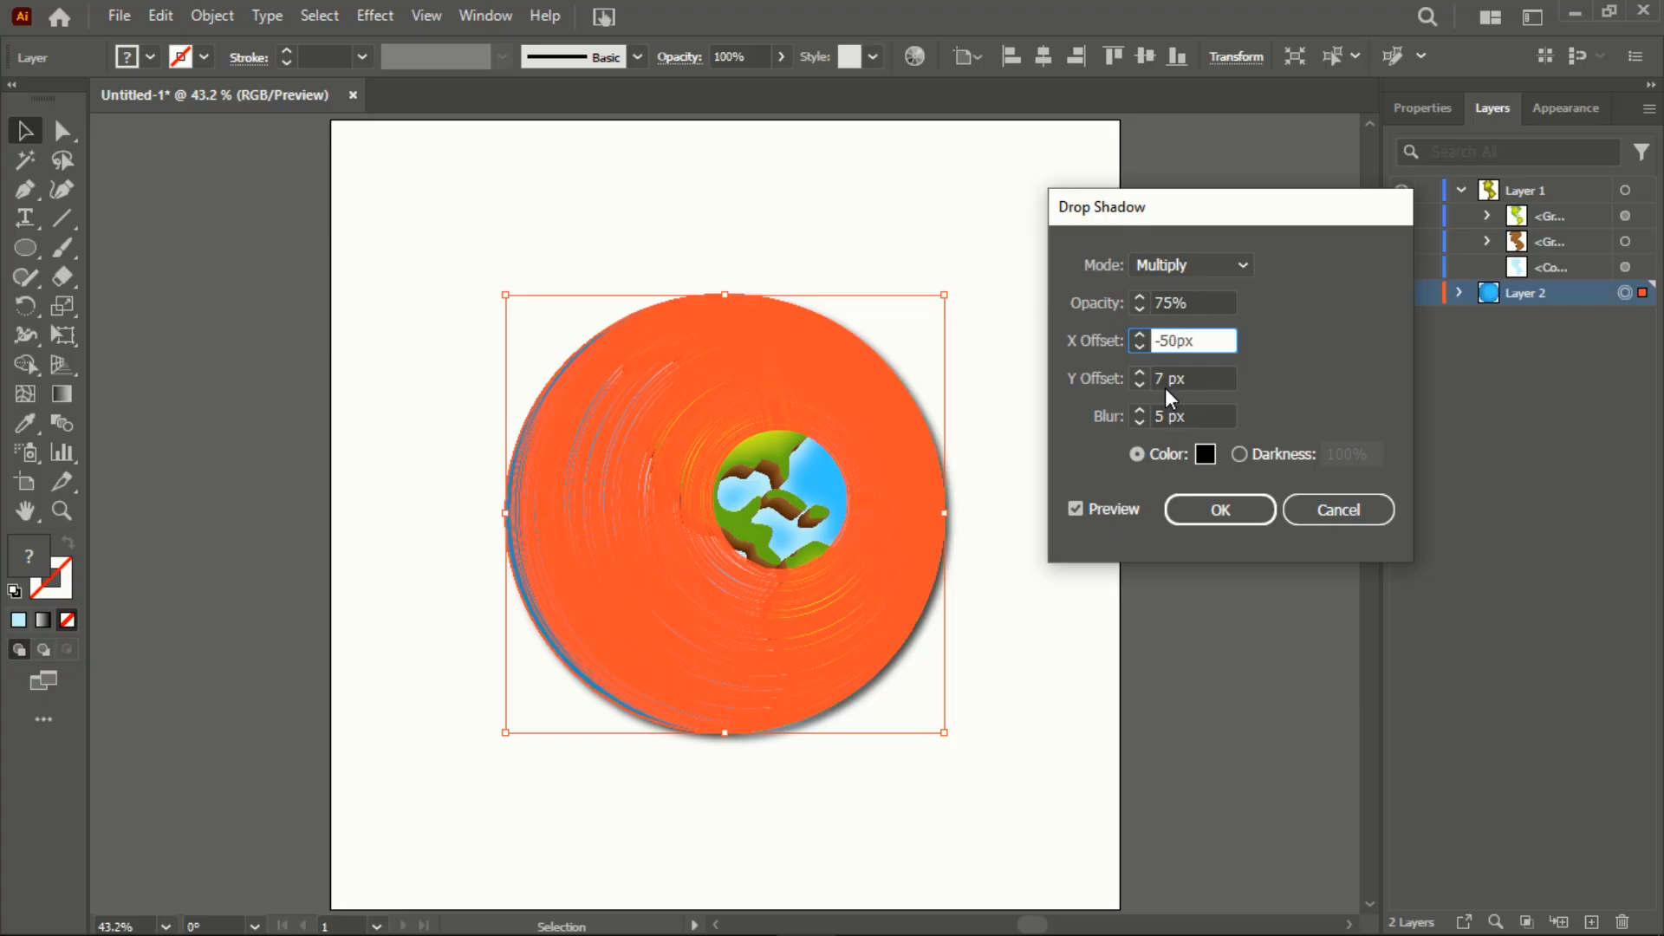
double_click(1164, 378)
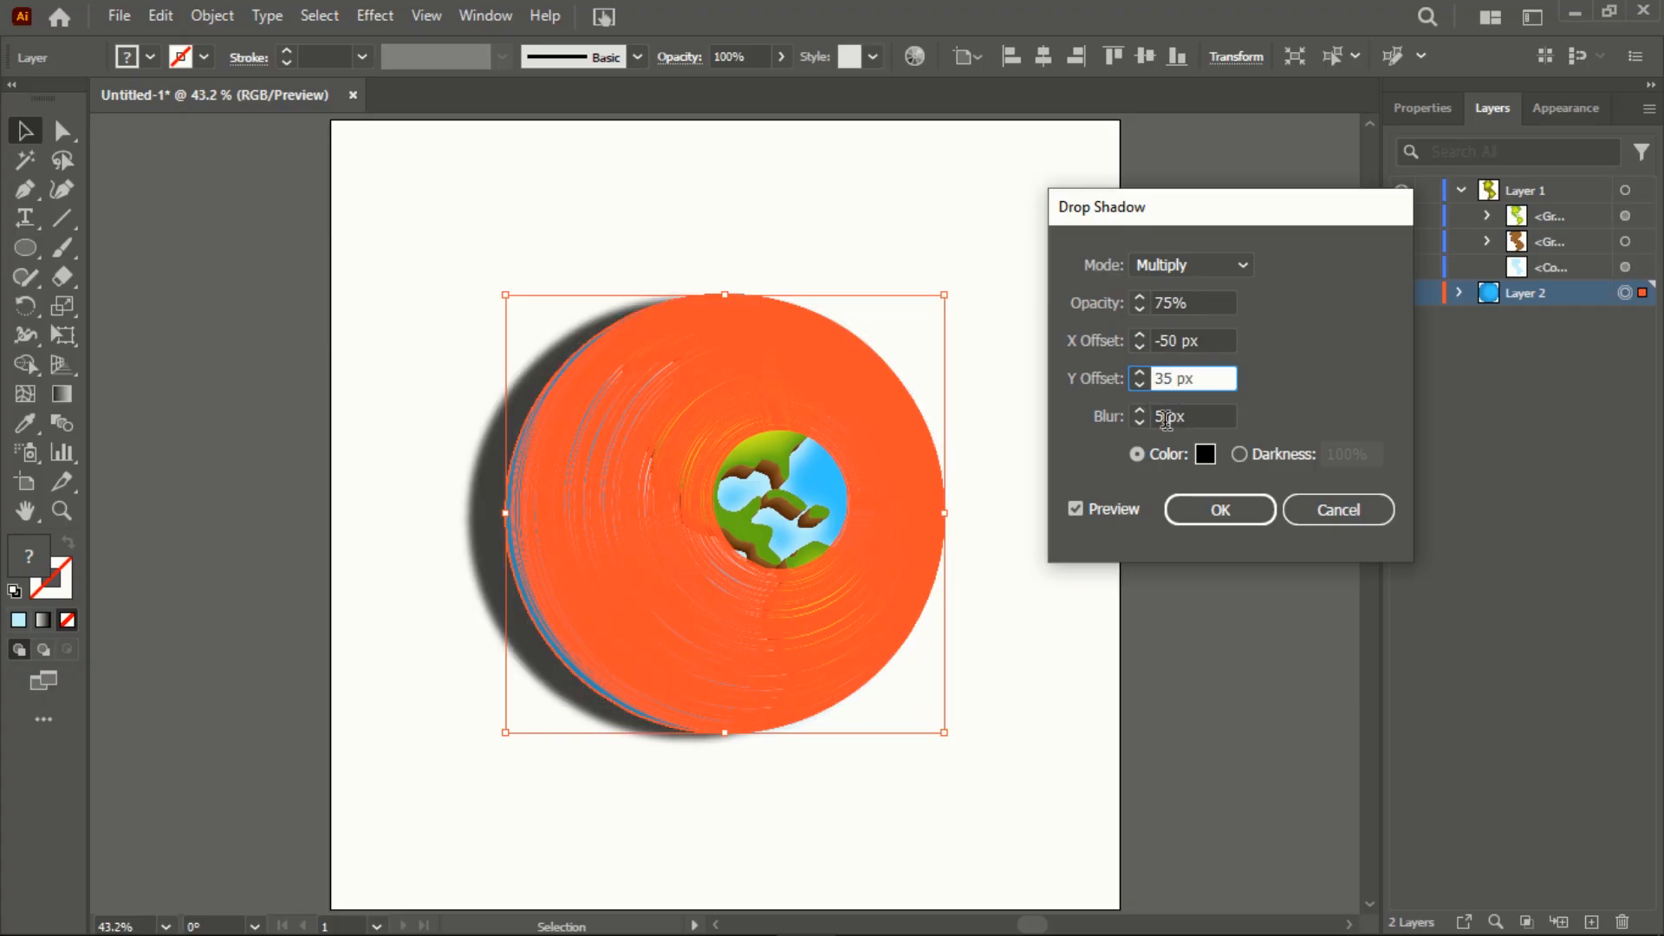
left_click(1166, 418)
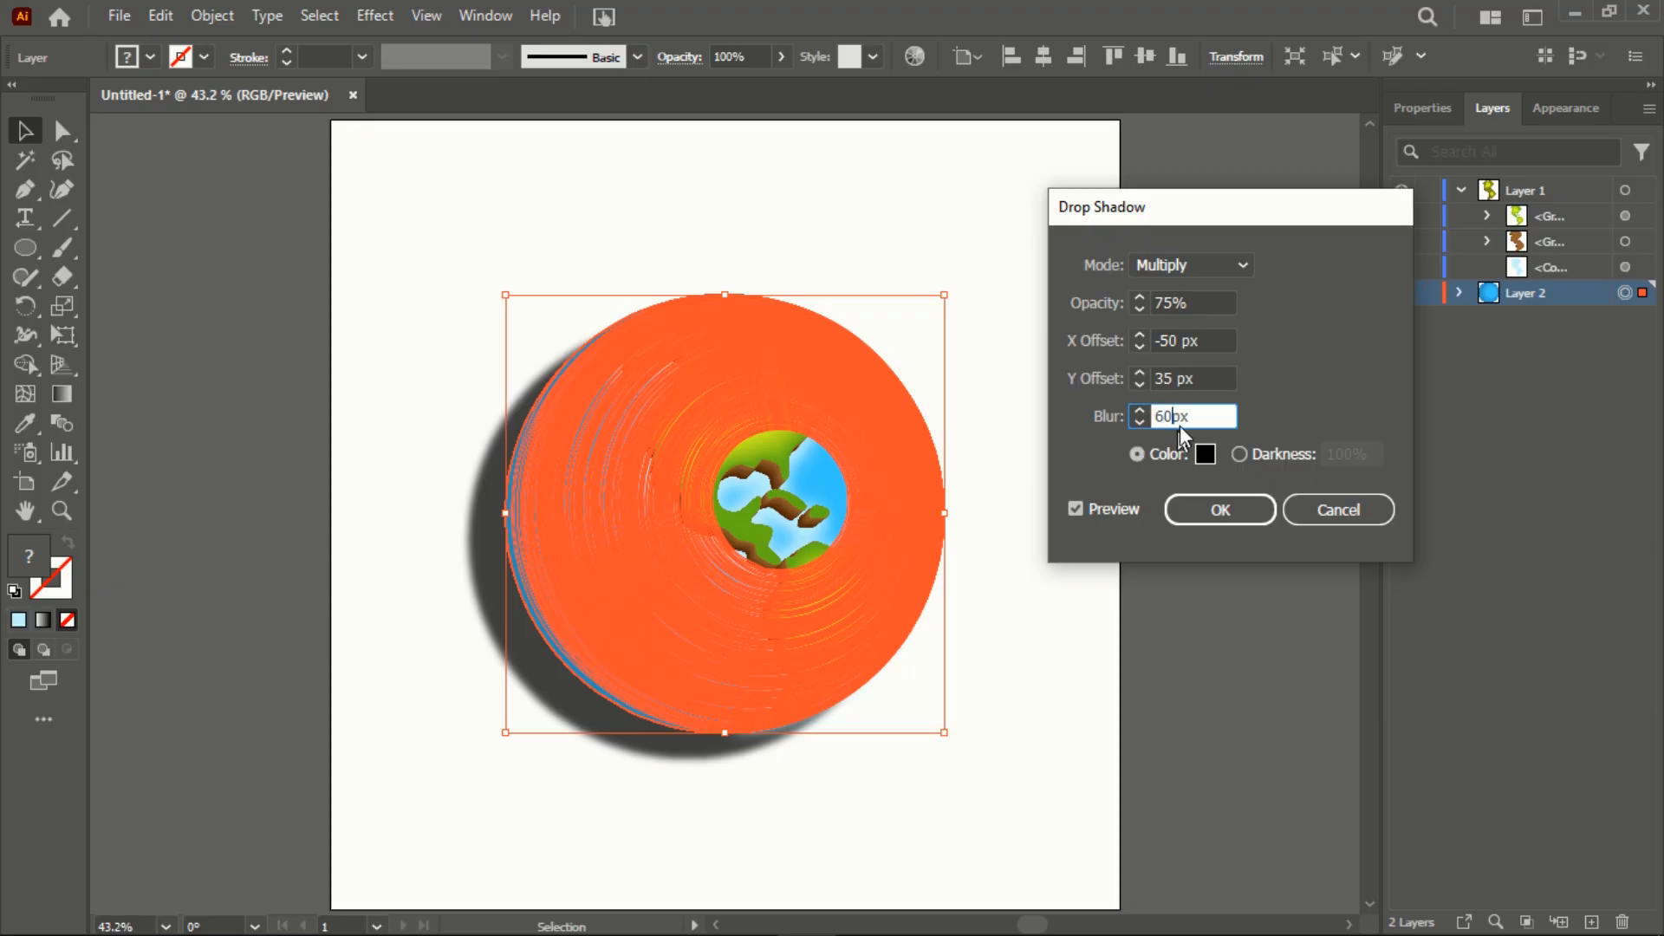
Set the drop shadow's opacity to 65%, apply the effect and deselect the layer's artwork
left_click(1175, 303)
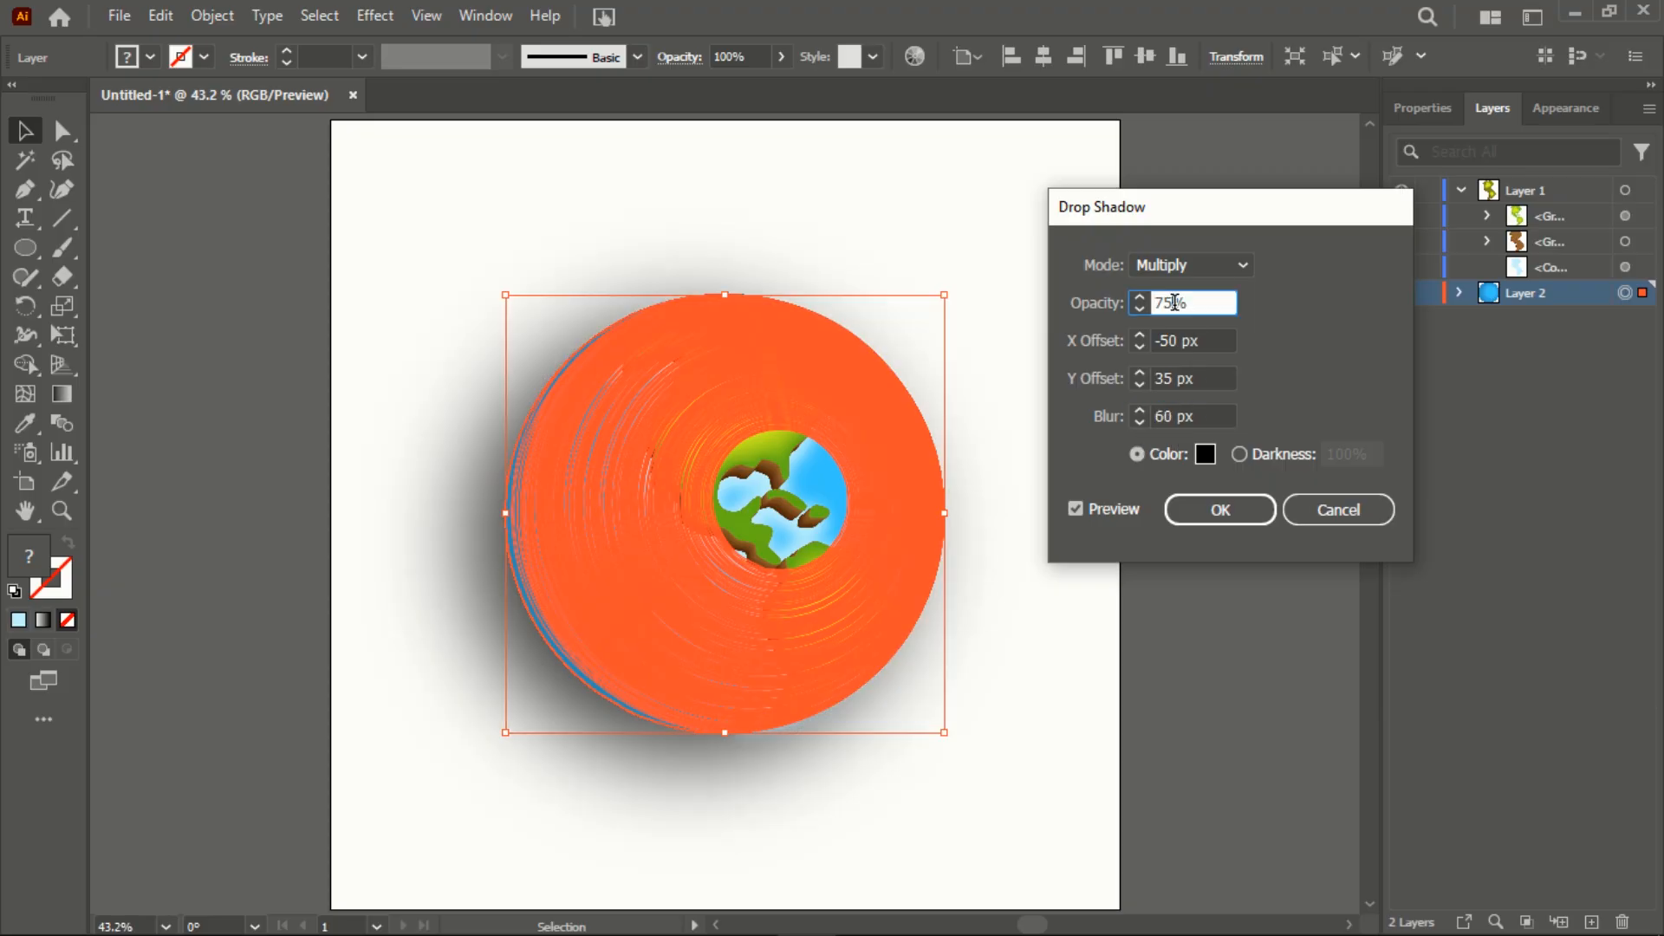
left_click_drag(1175, 303, 1146, 308)
type("65")
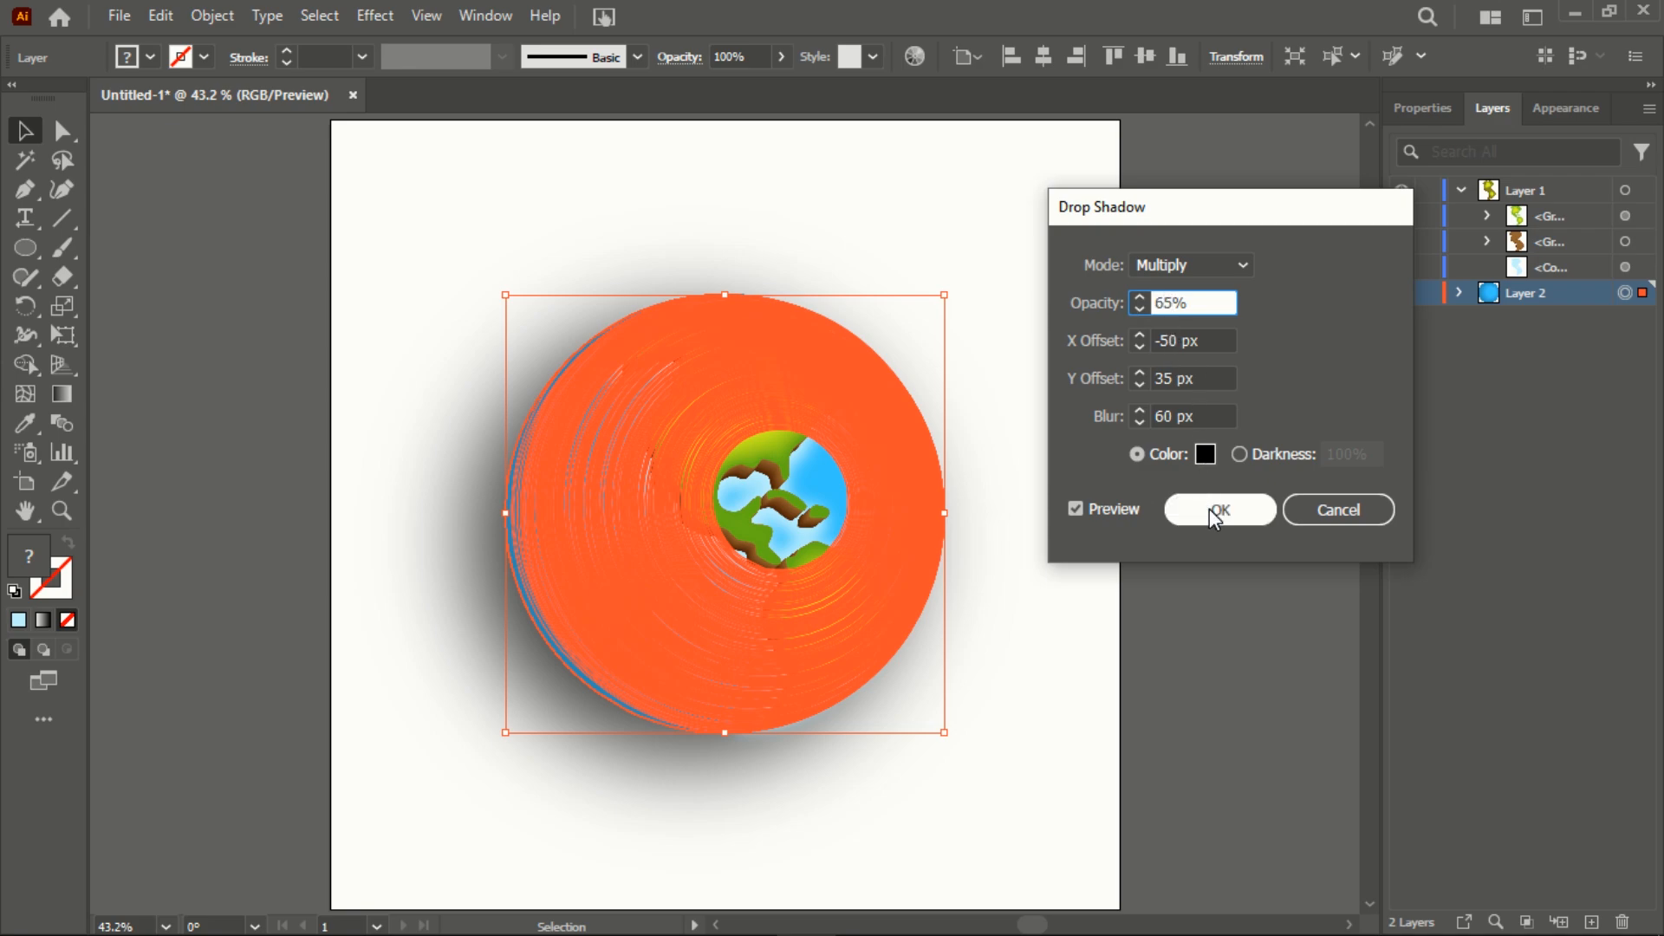
left_click(1216, 511)
left_click(1068, 492)
Draw a 1080 × 1080 px light blue rectangle covering the whole artboard in Layer 2
scroll(1072, 496, "down", 1)
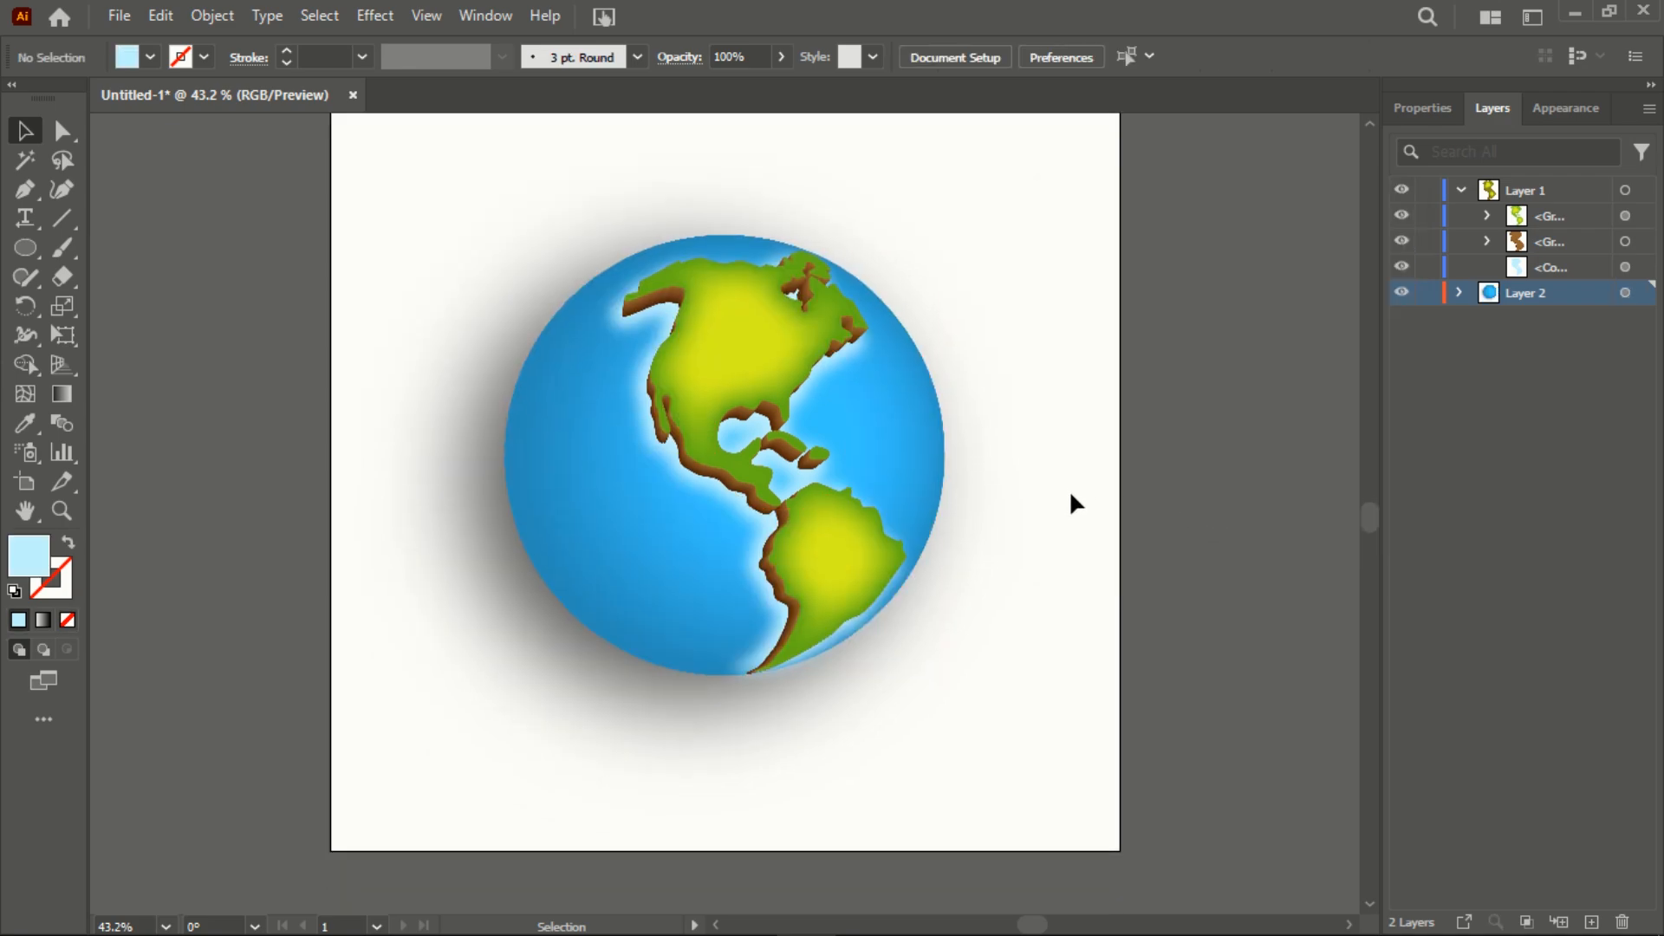
scroll(1071, 495, "up", 1)
left_click(61, 510)
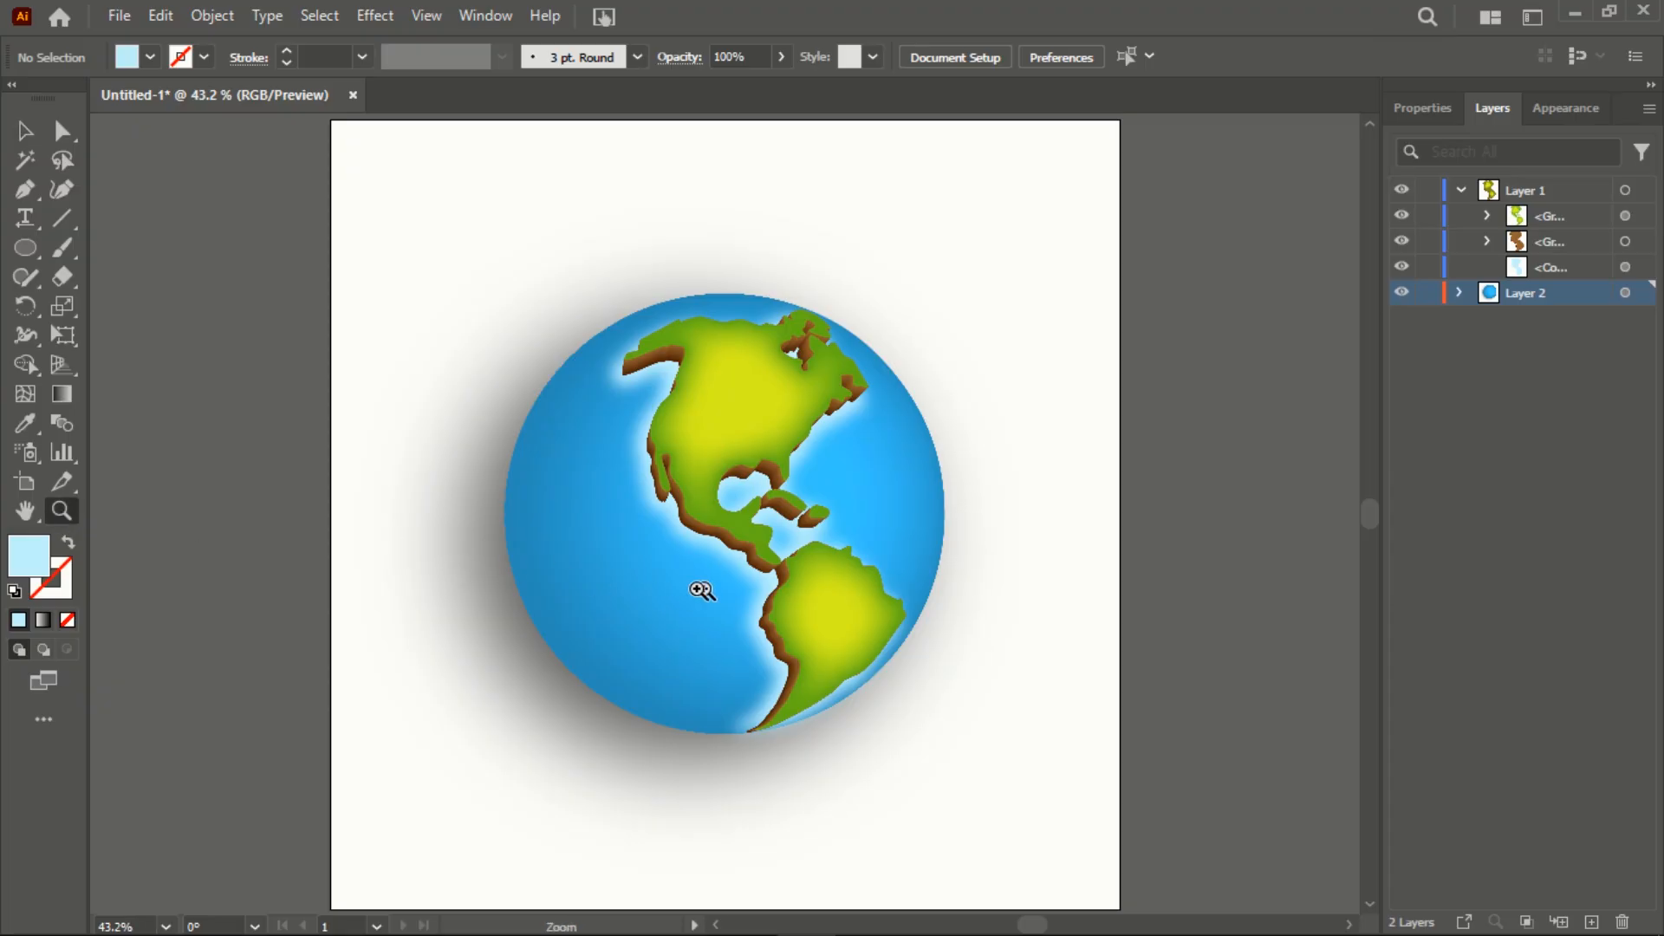
left_click_drag(702, 591, 632, 587)
scroll(948, 621, "down", 1)
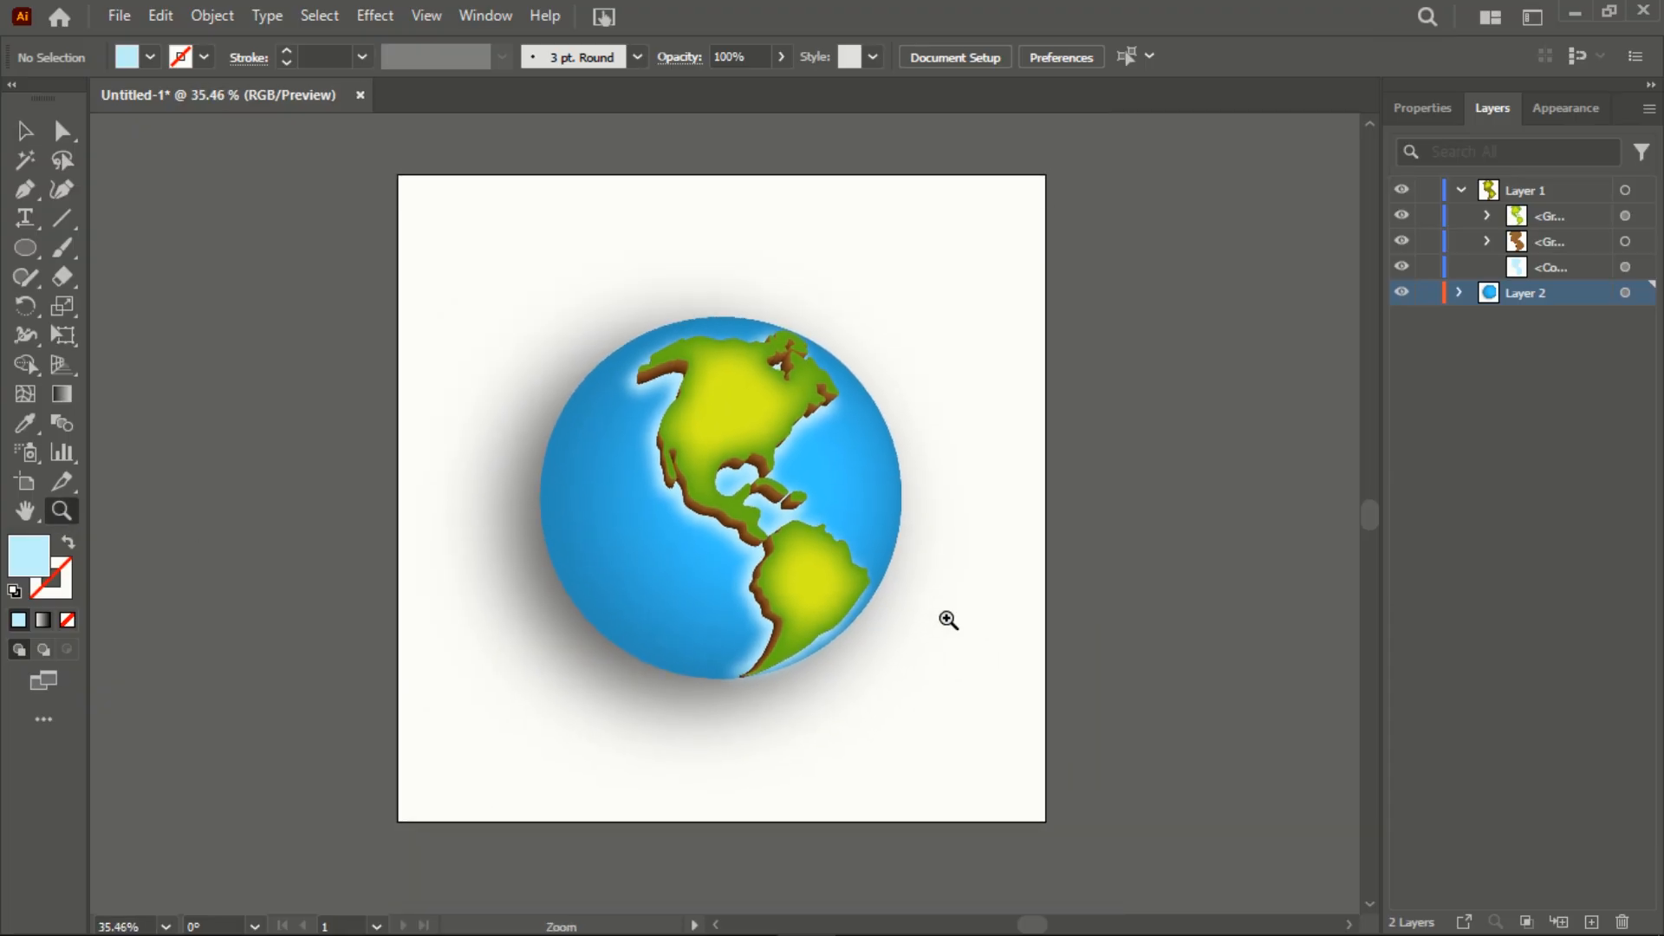
left_click_drag(26, 248, 75, 248)
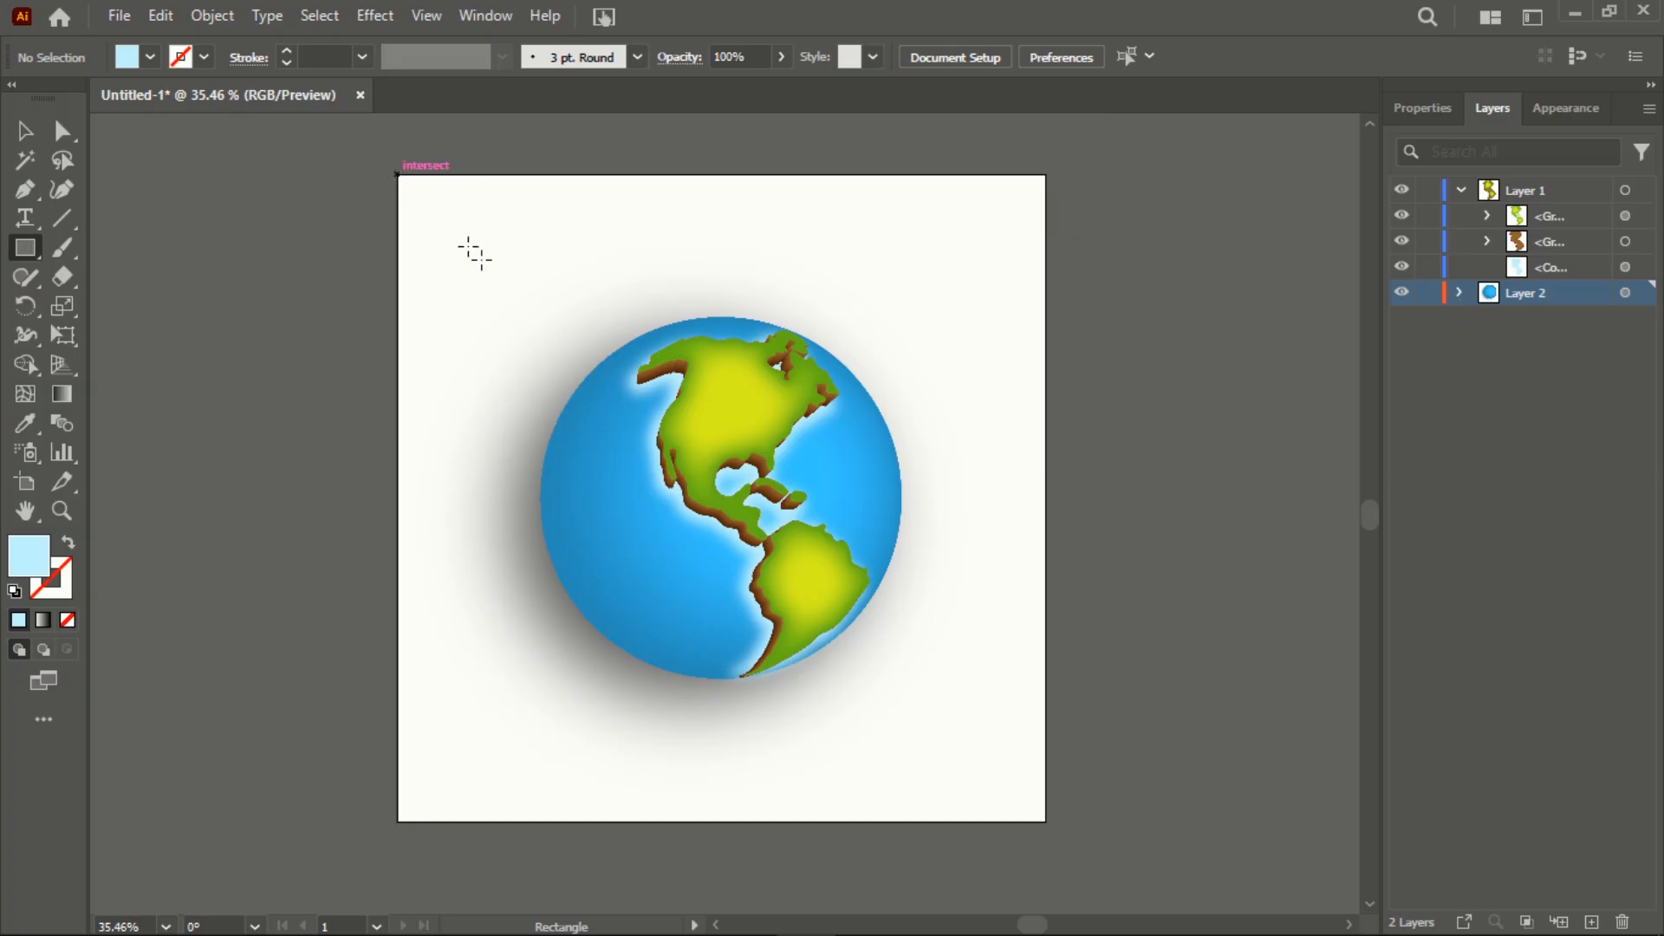
left_click_drag(397, 174, 1047, 820)
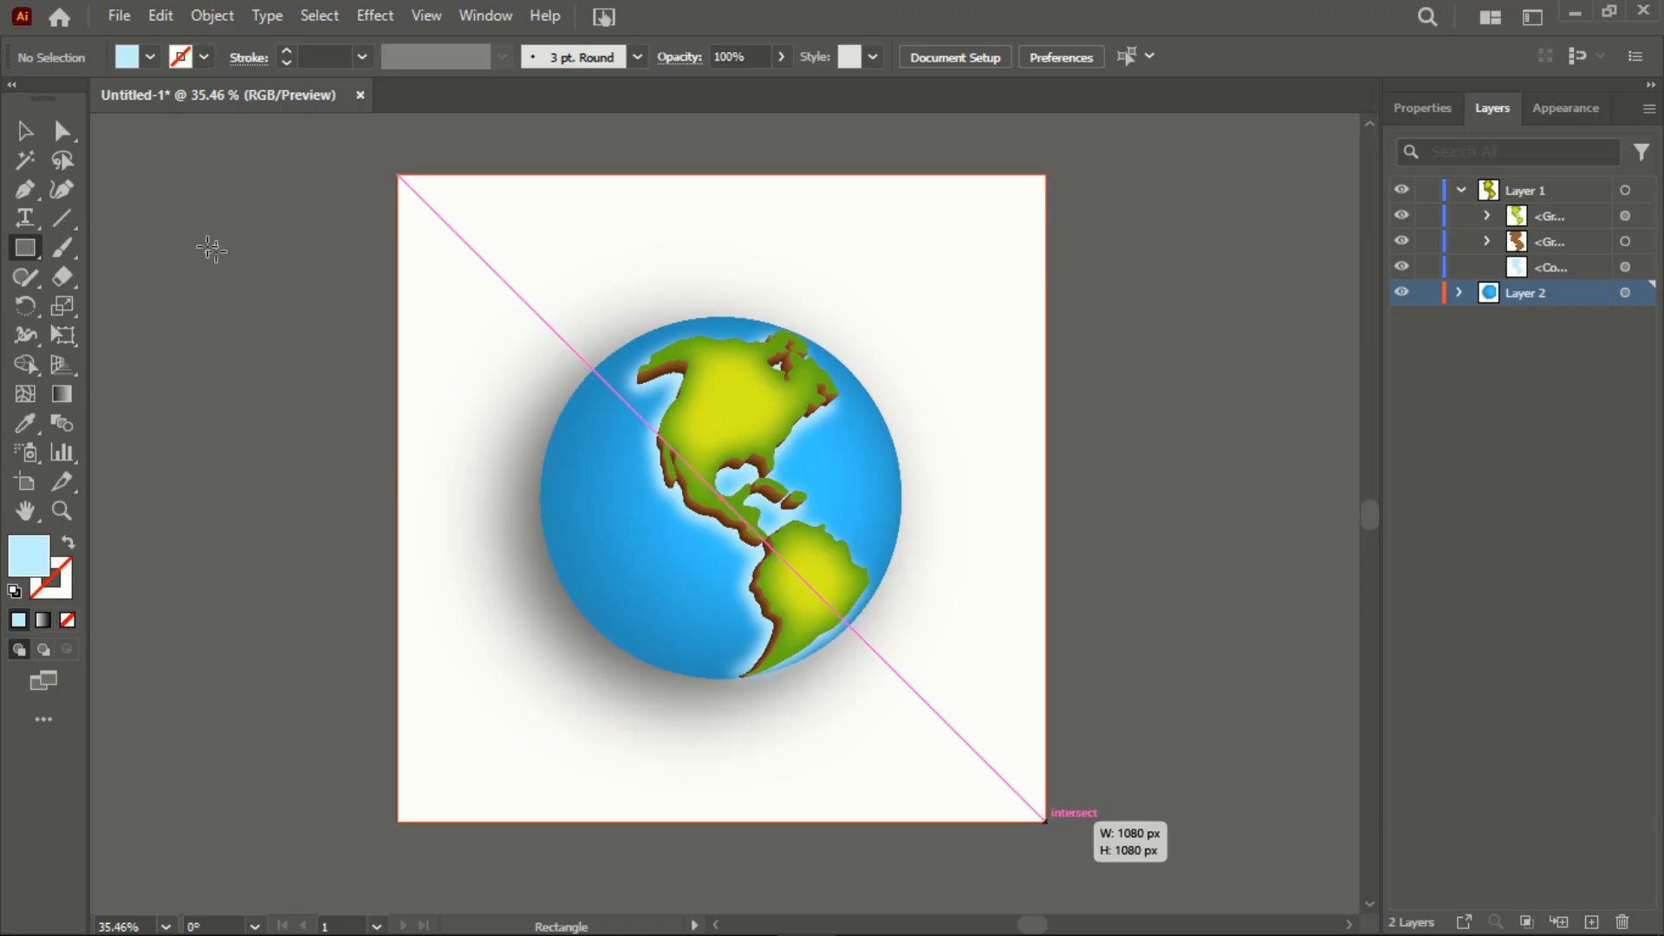
left_click(26, 137)
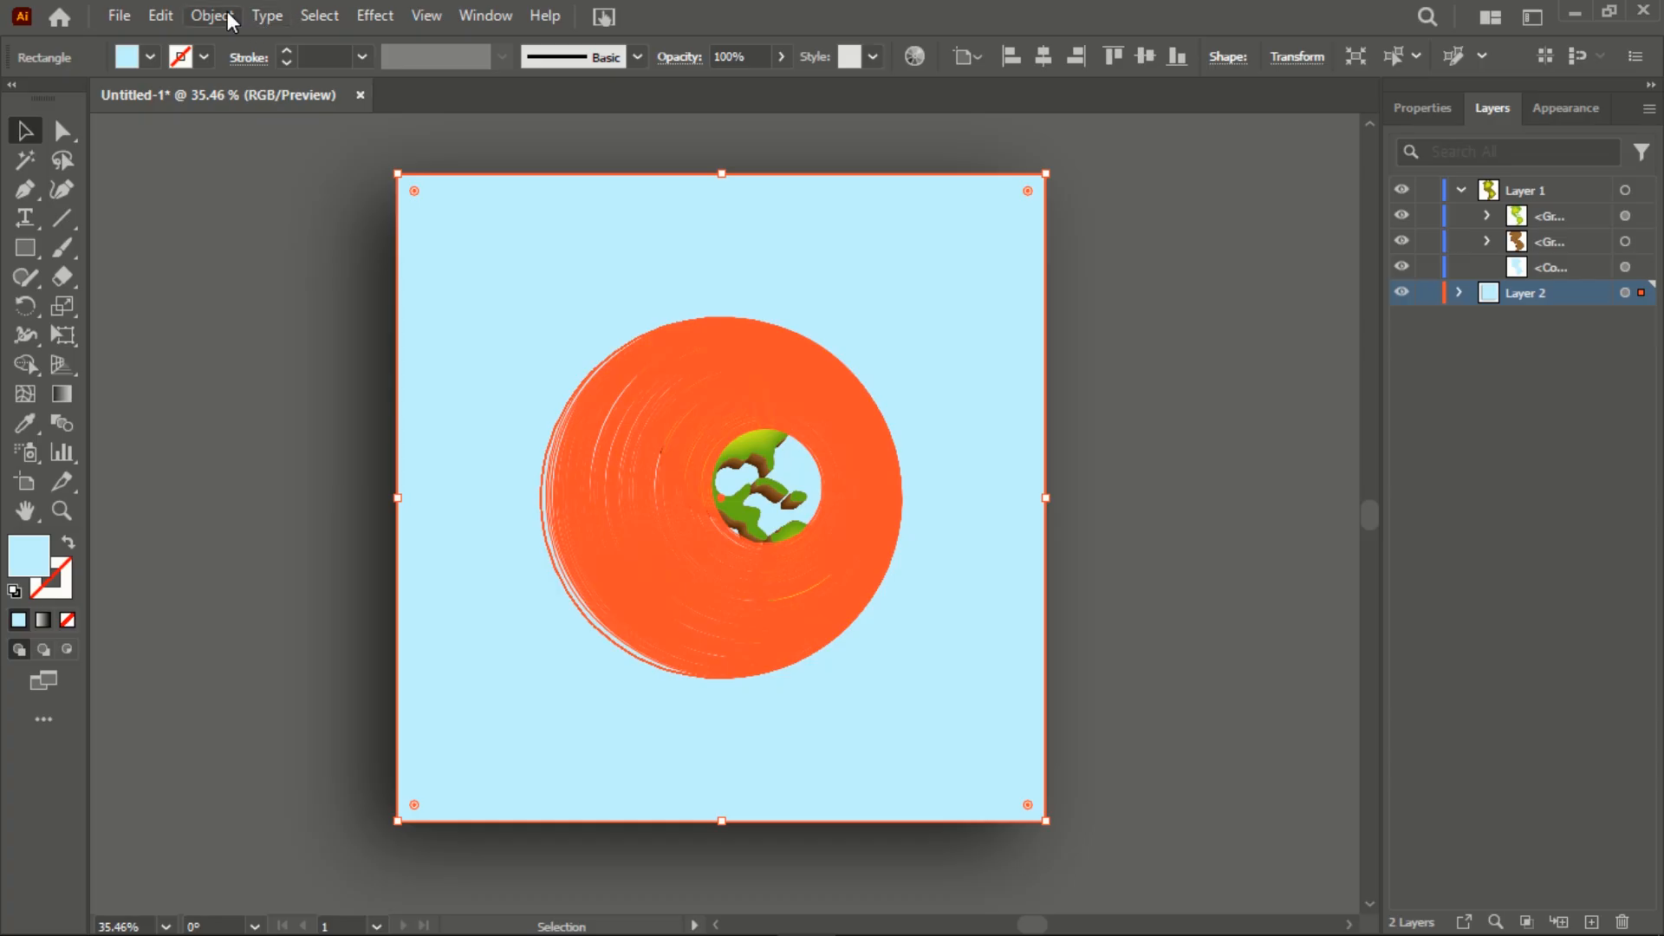
Send the light blue background rectangle to the back, behind the globe, and deselect it
left_click(225, 19)
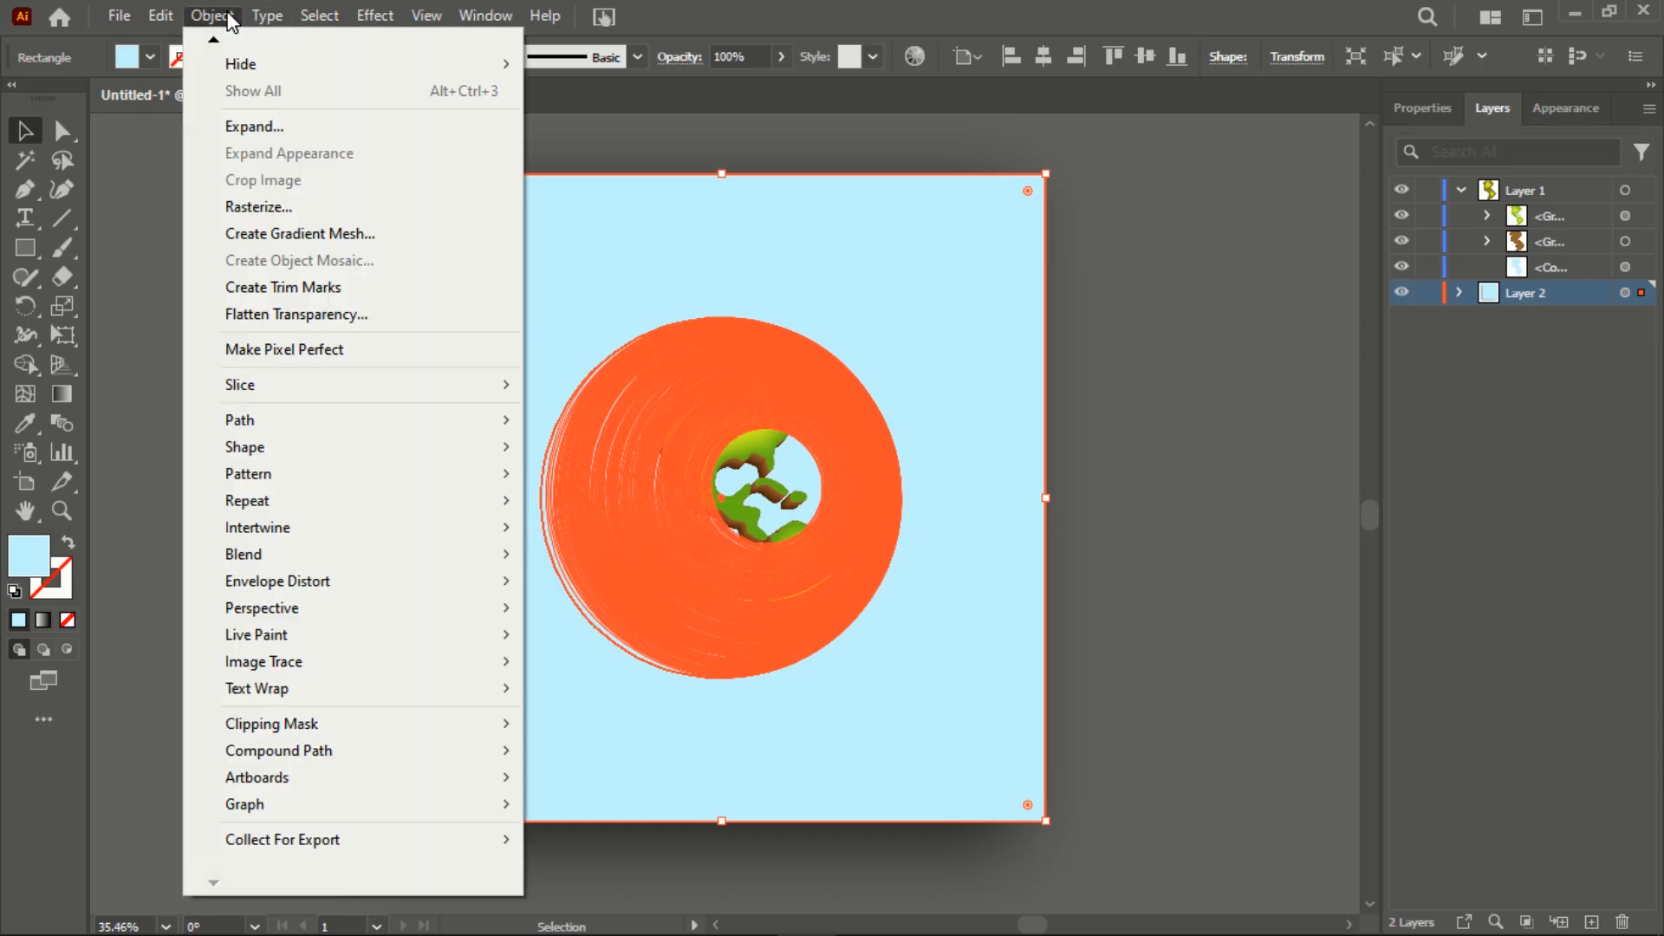
mouse_move(213, 42)
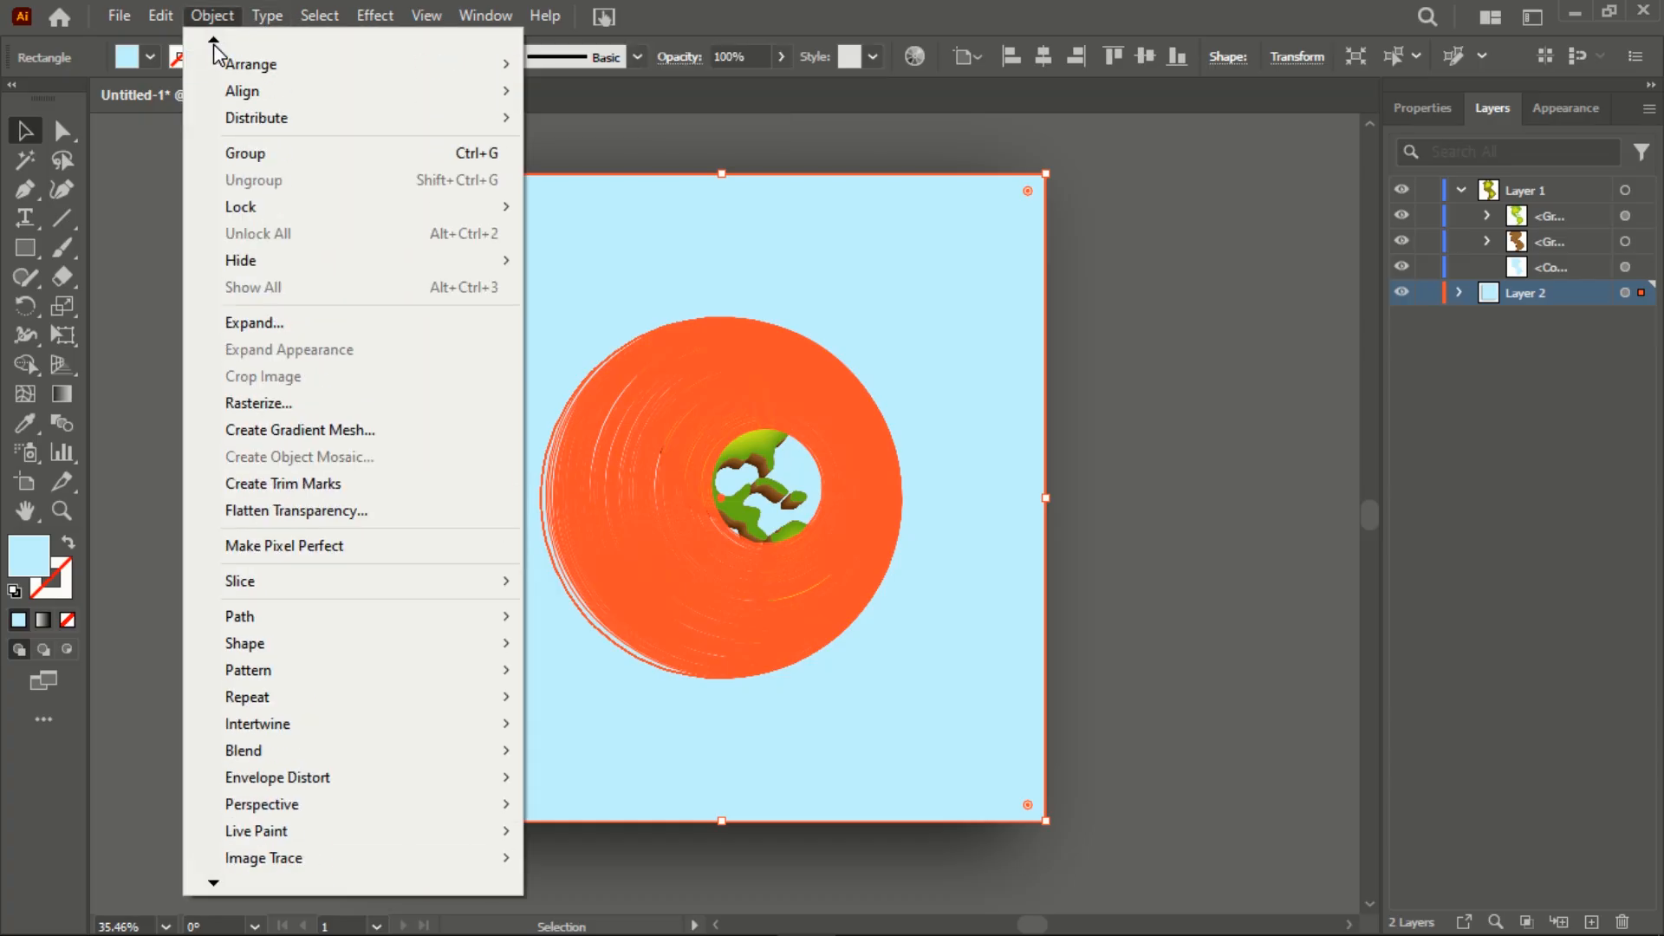
mouse_move(286, 95)
left_click(629, 170)
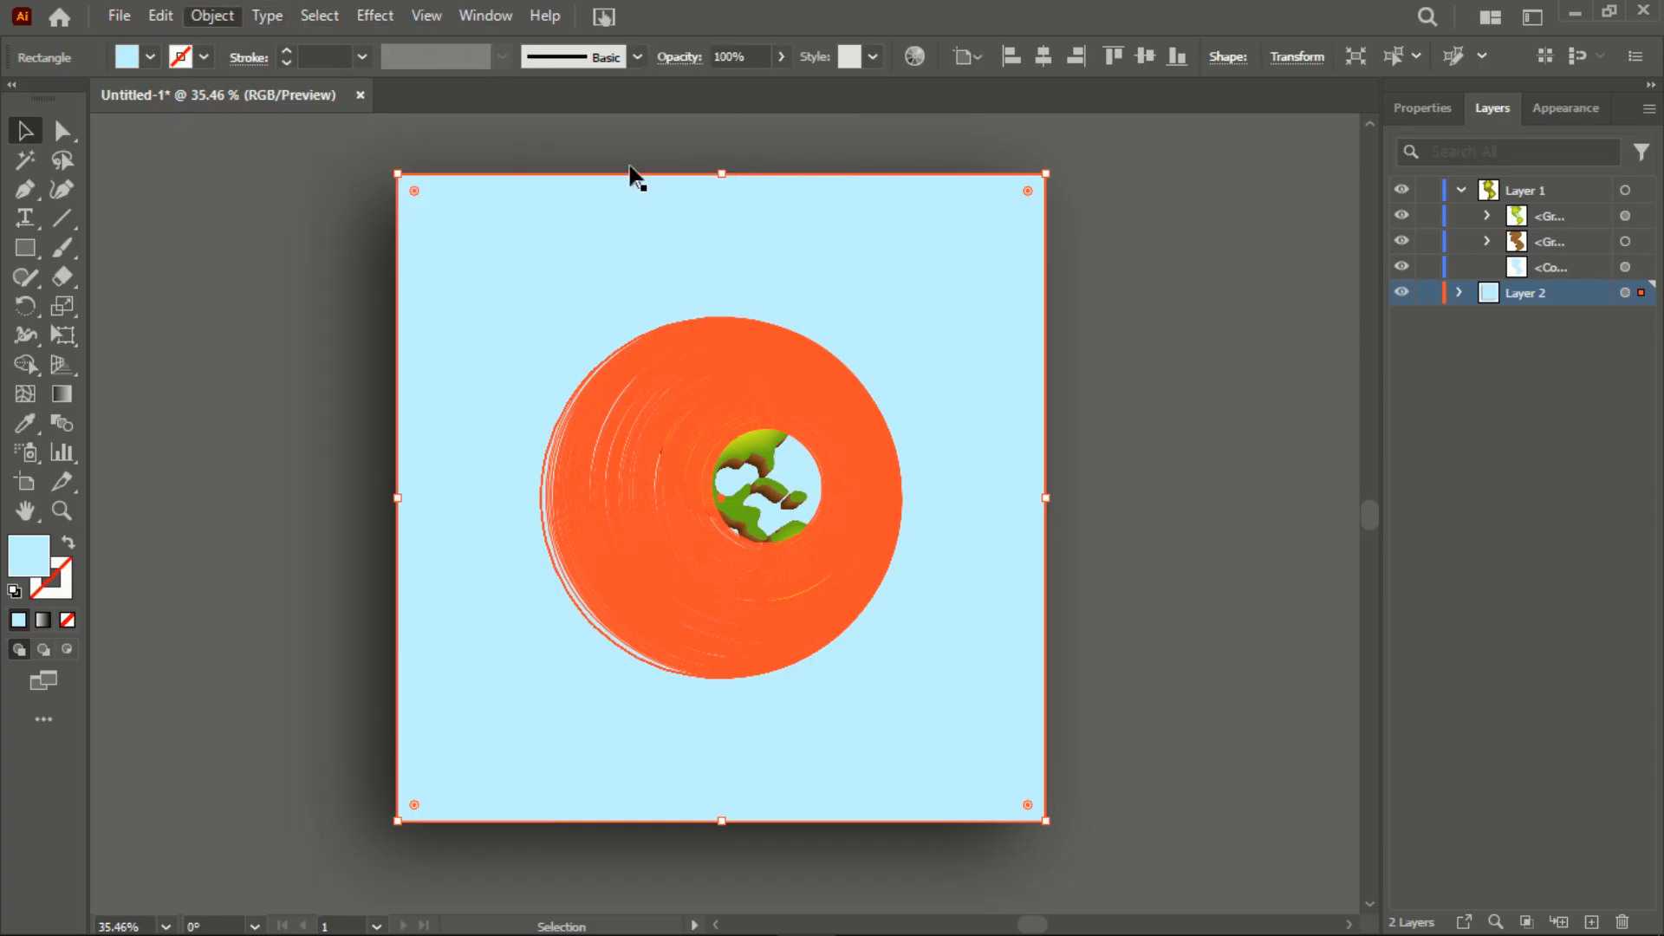
left_click(1210, 378)
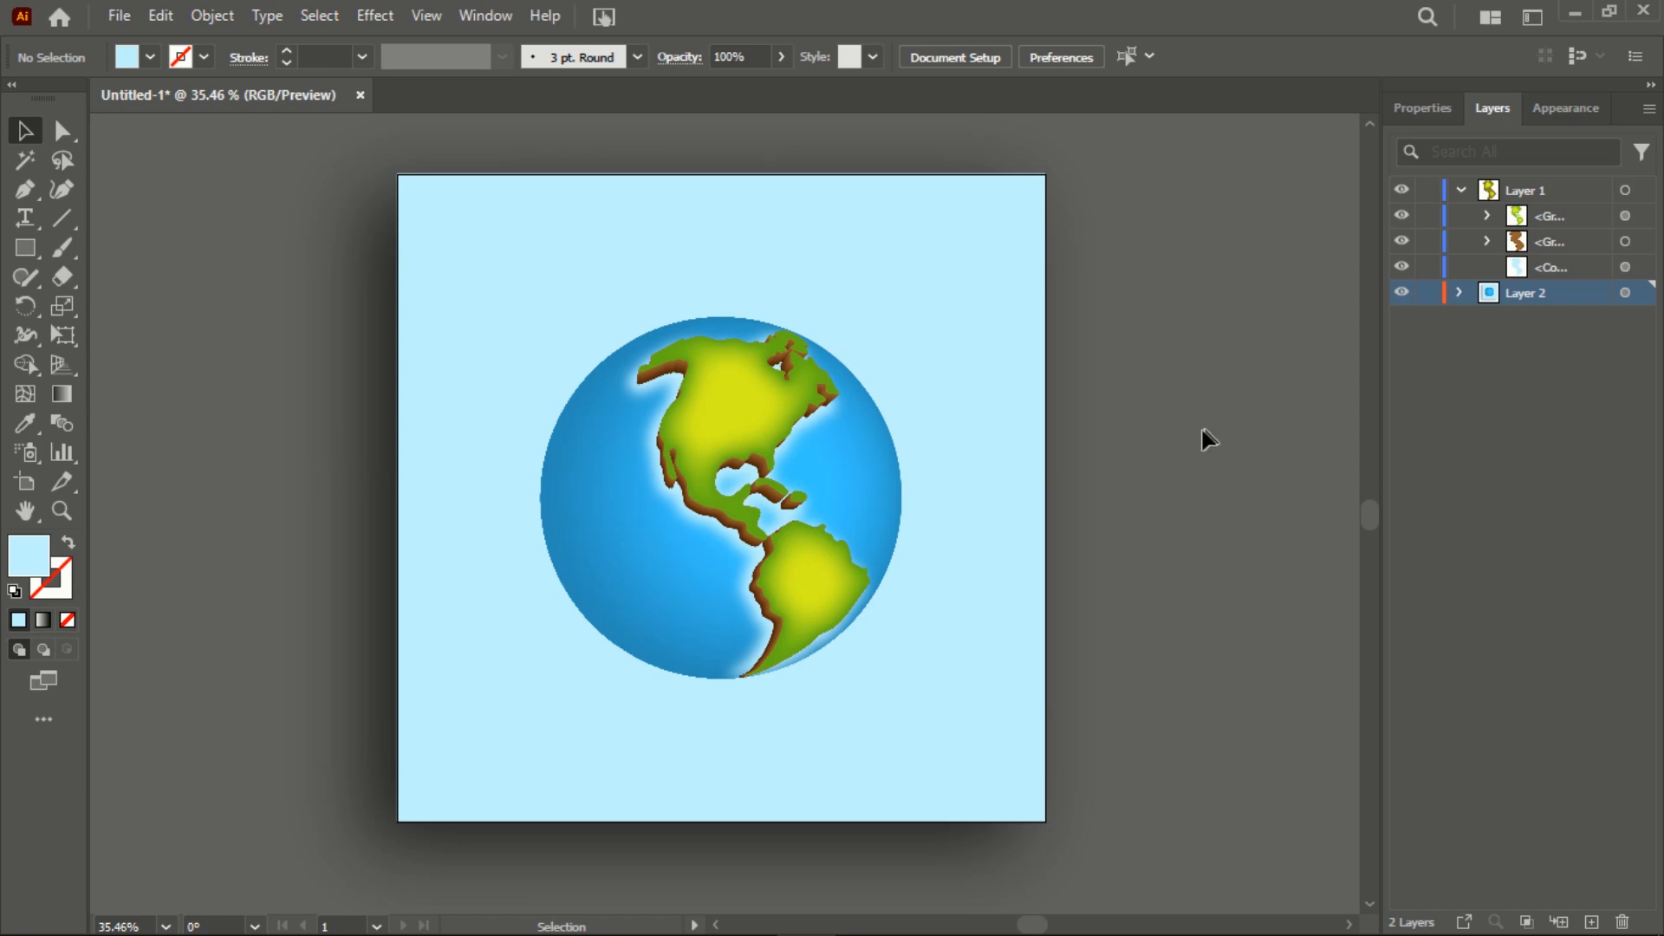
Delete the light blue background rectangle from Layer 2
left_click(1462, 295)
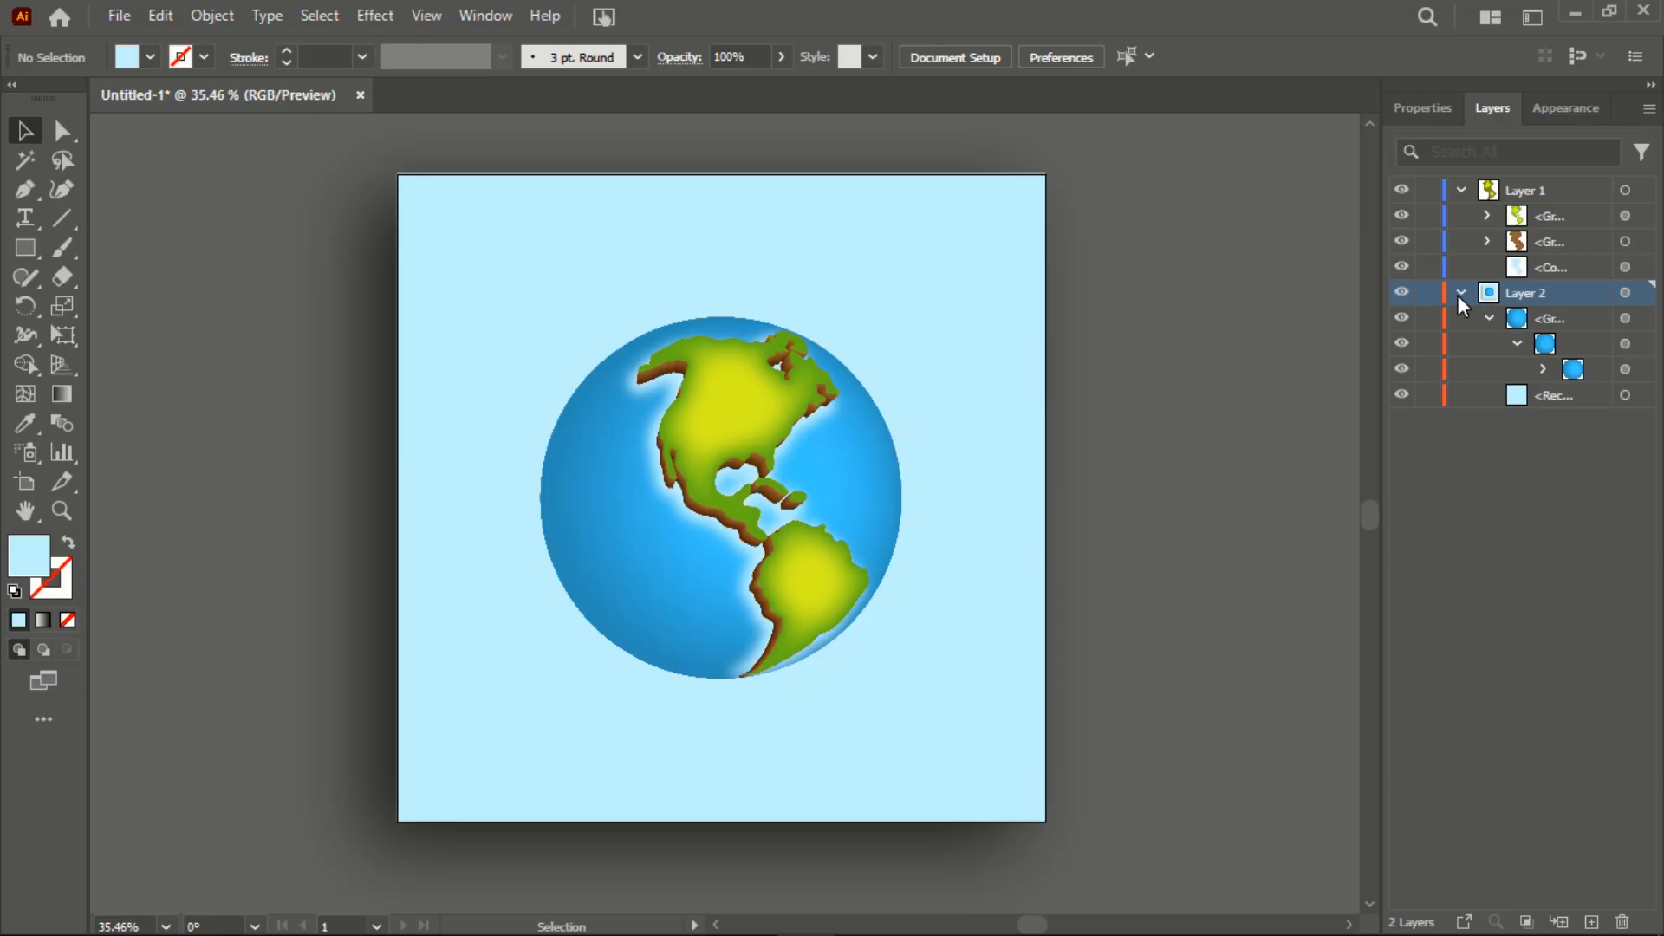
left_click(1625, 396)
key("Delete")
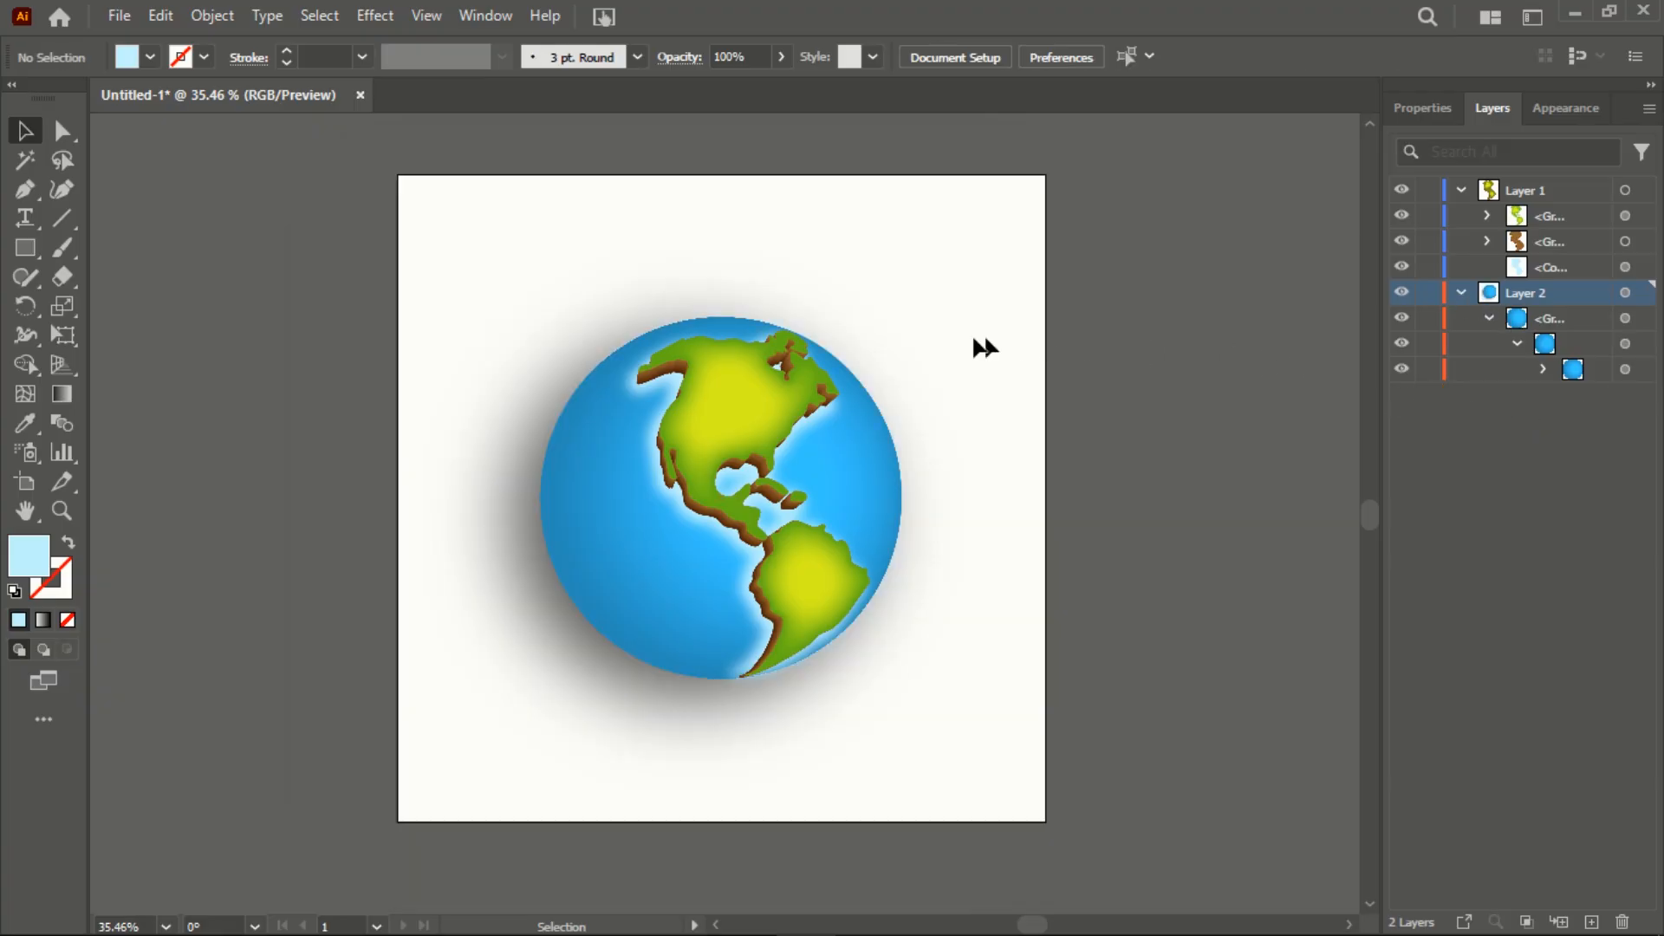
Collapse Layer 2, create a new layer and move it beneath Layer 2
left_click(1462, 293)
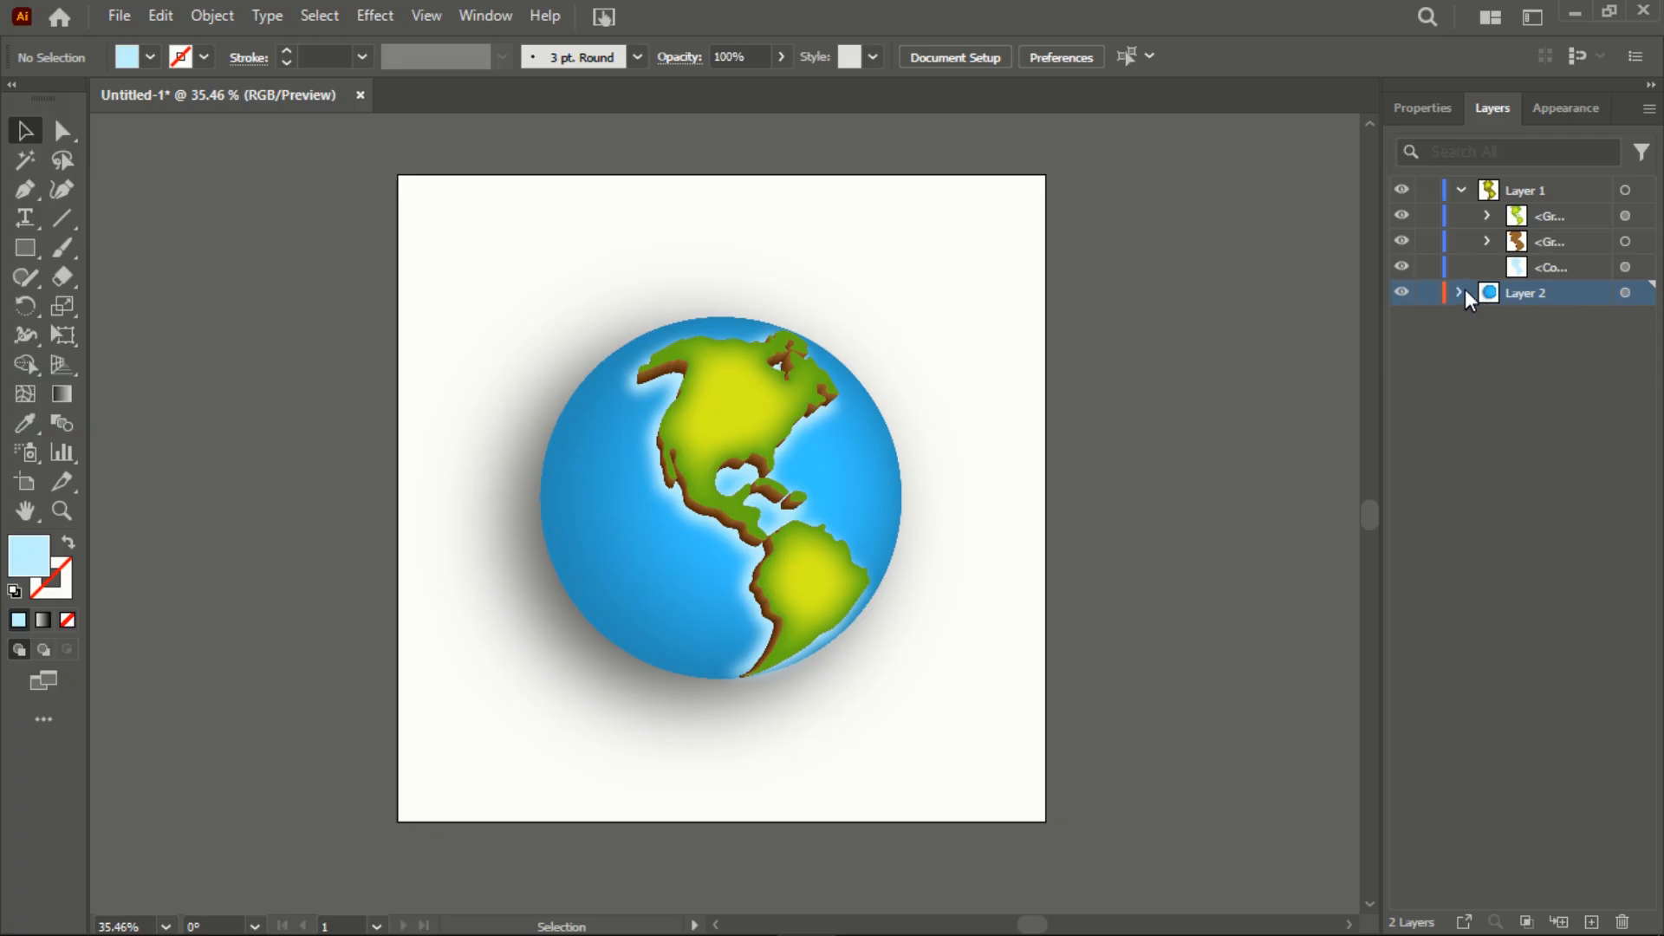
left_click(1593, 924)
left_click_drag(1489, 305, 1478, 330)
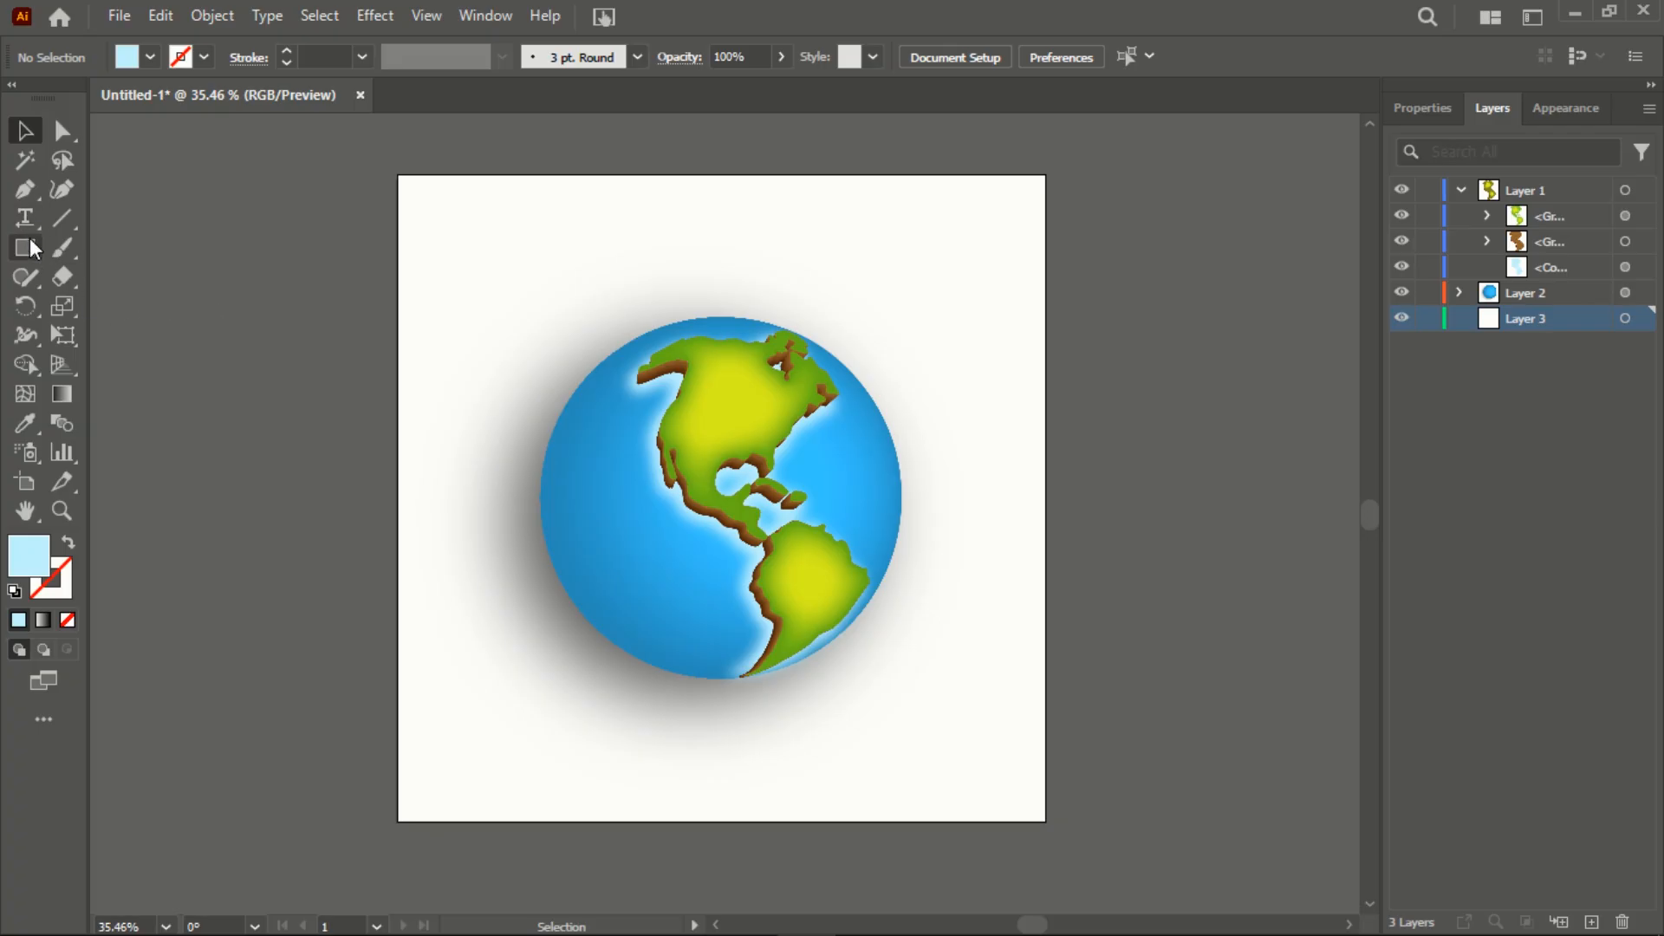
Expand the appearance of the shaded blue sphere group in Layer 2
left_click(595, 490)
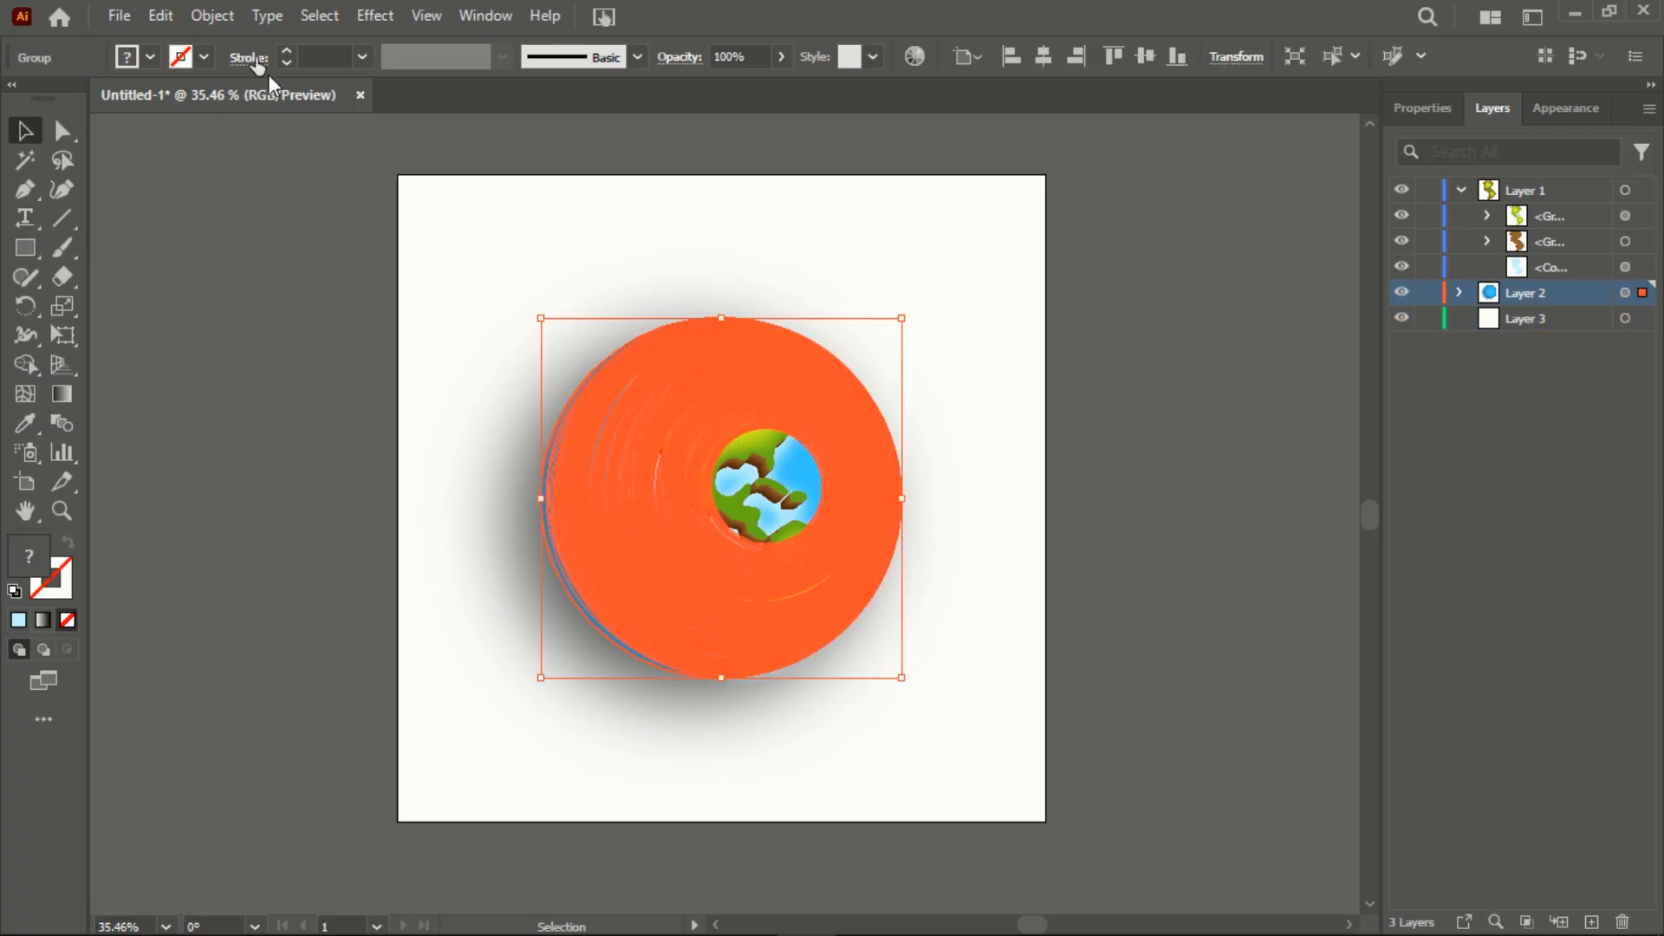
left_click(211, 15)
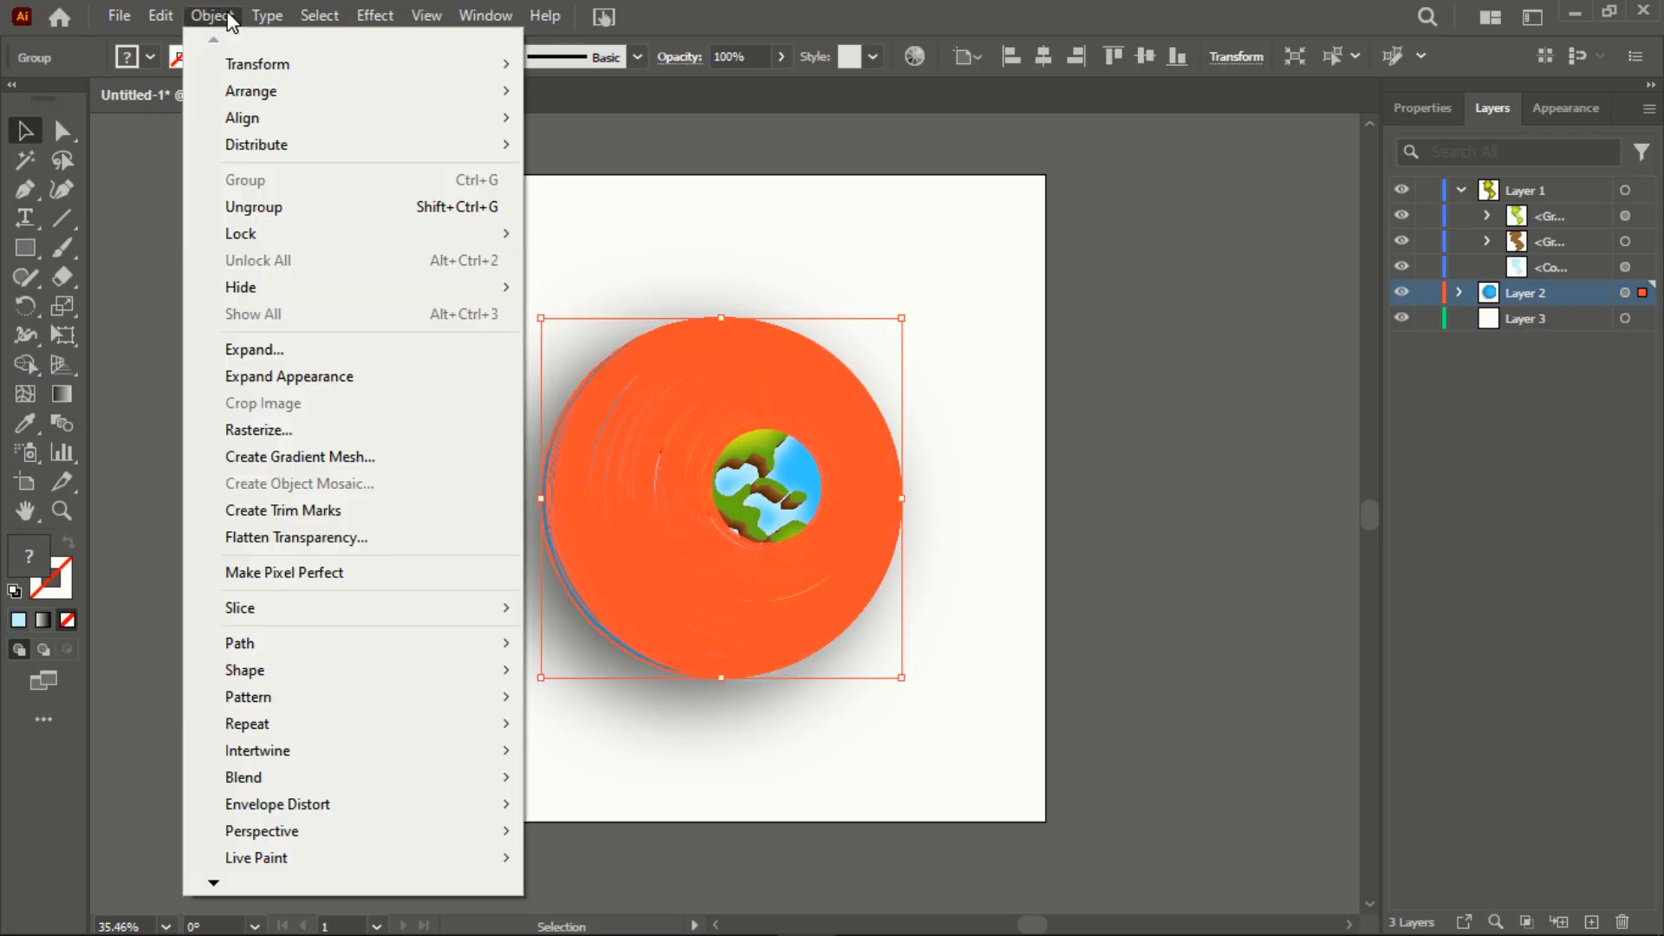
left_click(293, 376)
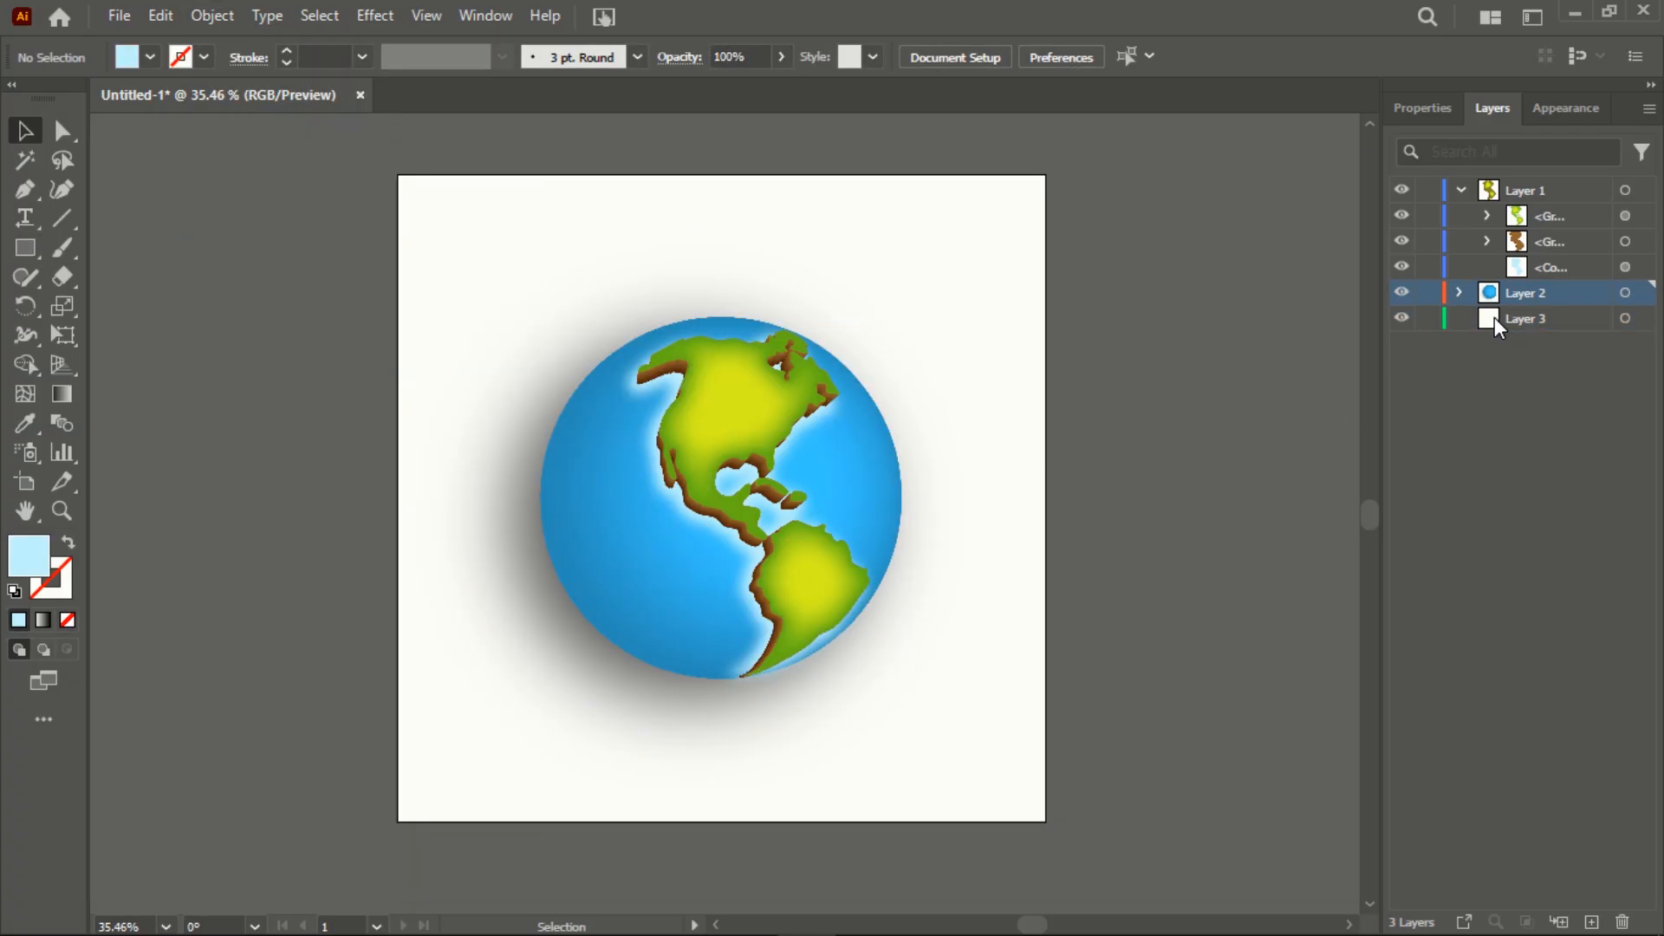
Draw a light blue background rectangle on Layer 3 covering the whole artboard
left_click(1495, 317)
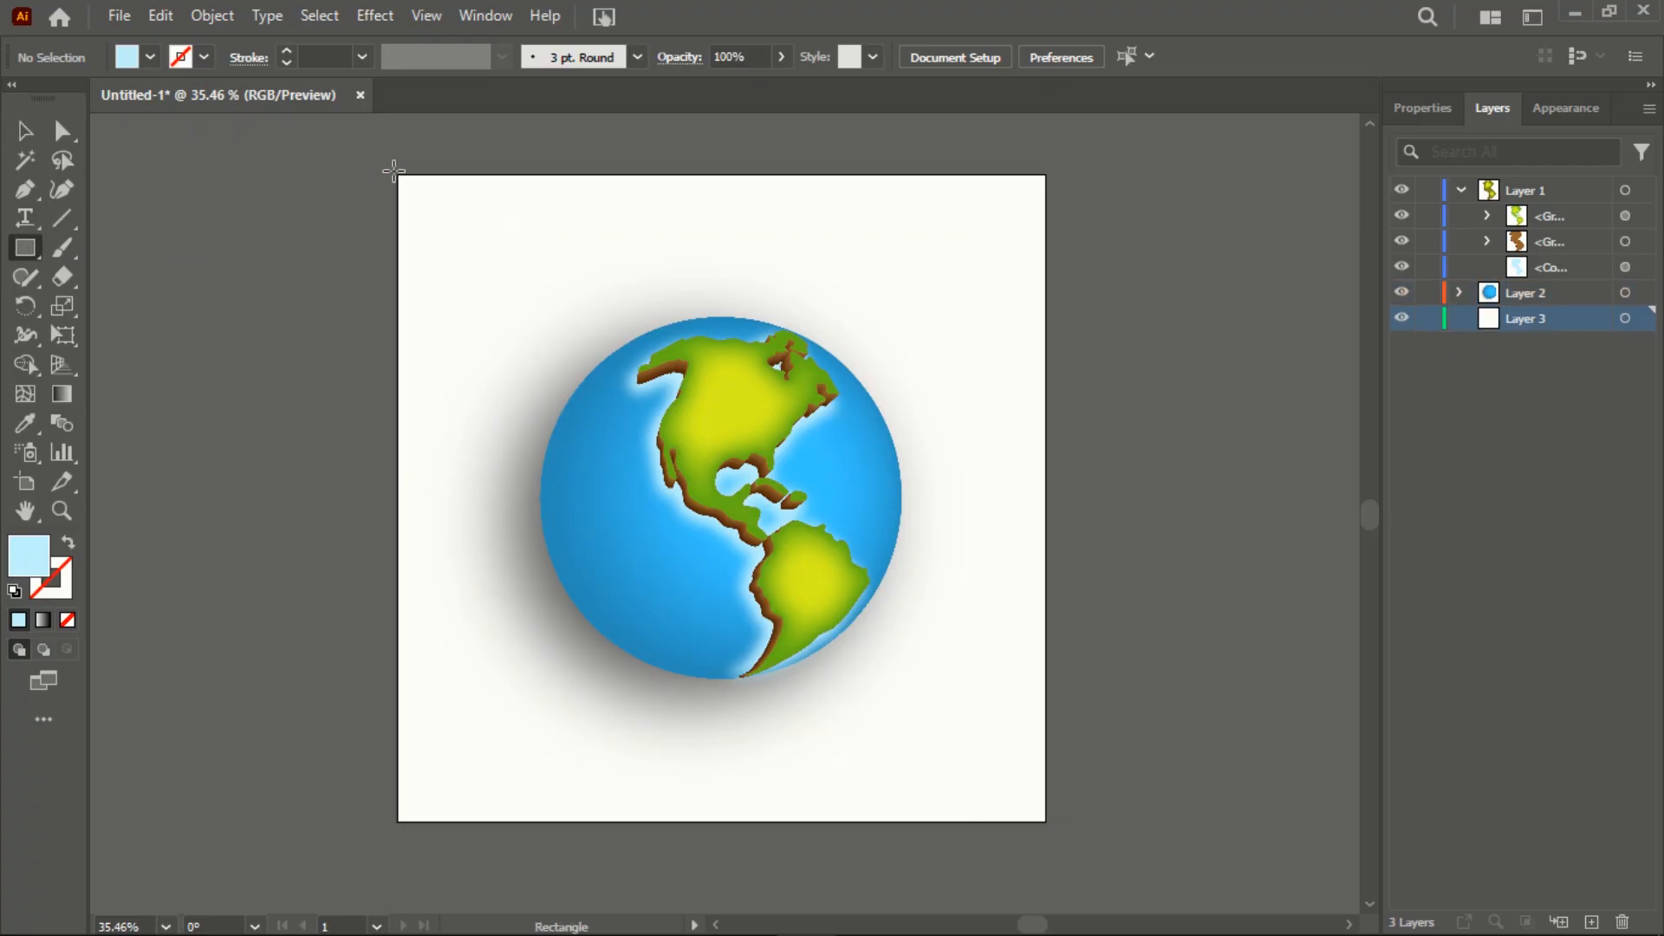
left_click_drag(395, 169, 1046, 820)
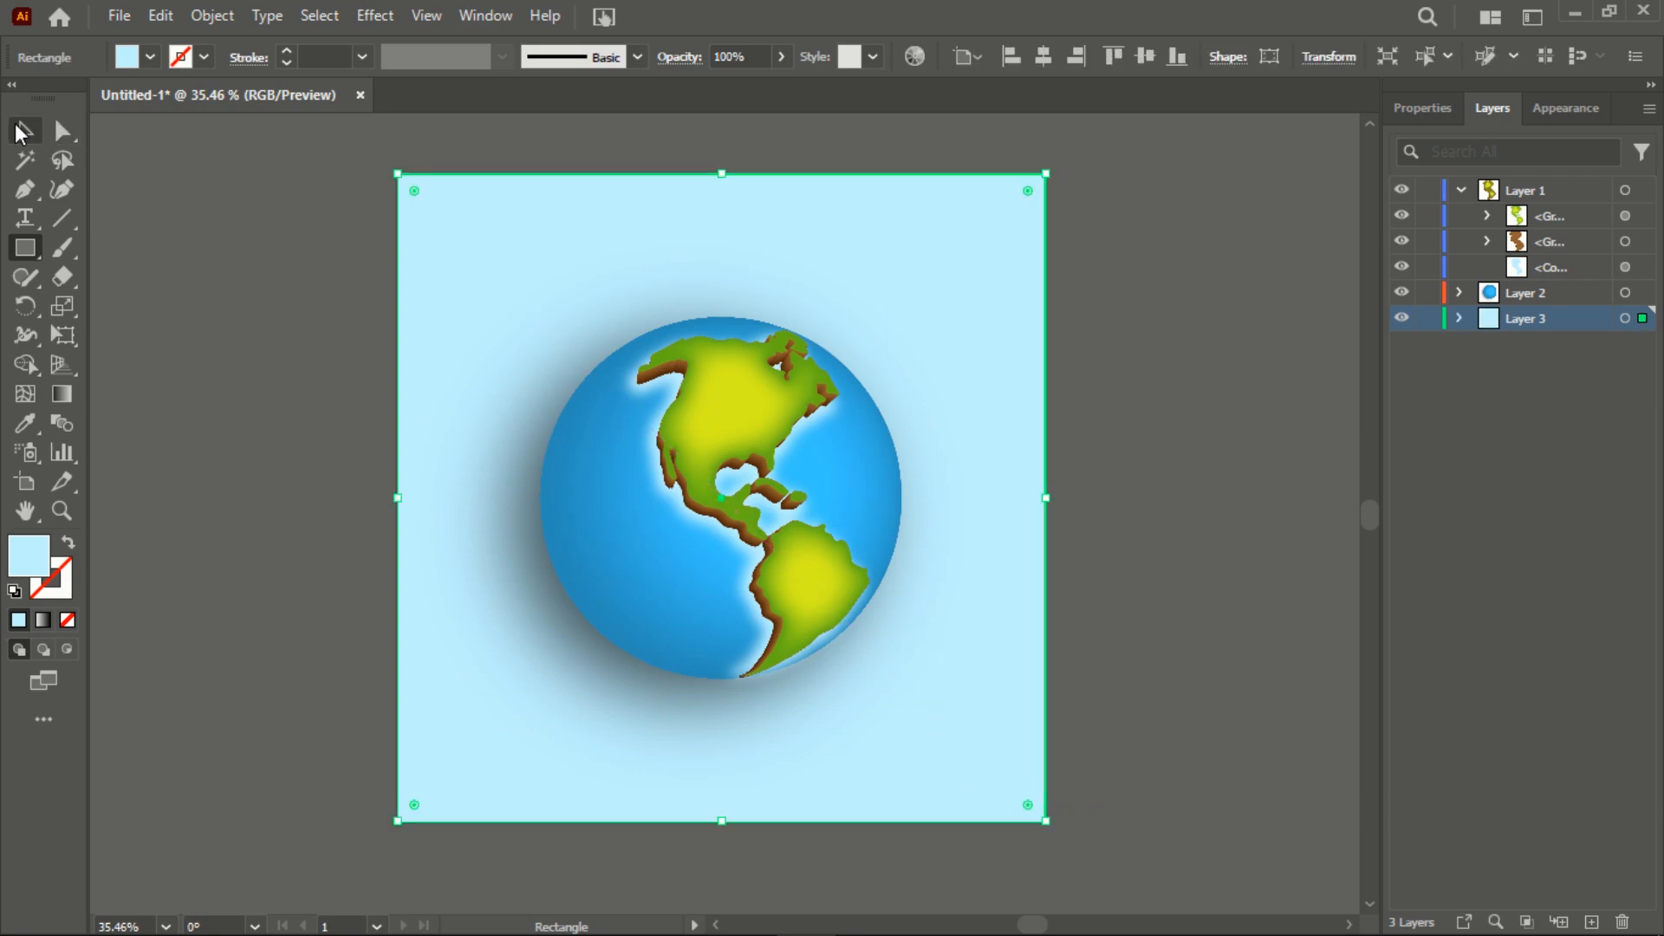
left_click(19, 130)
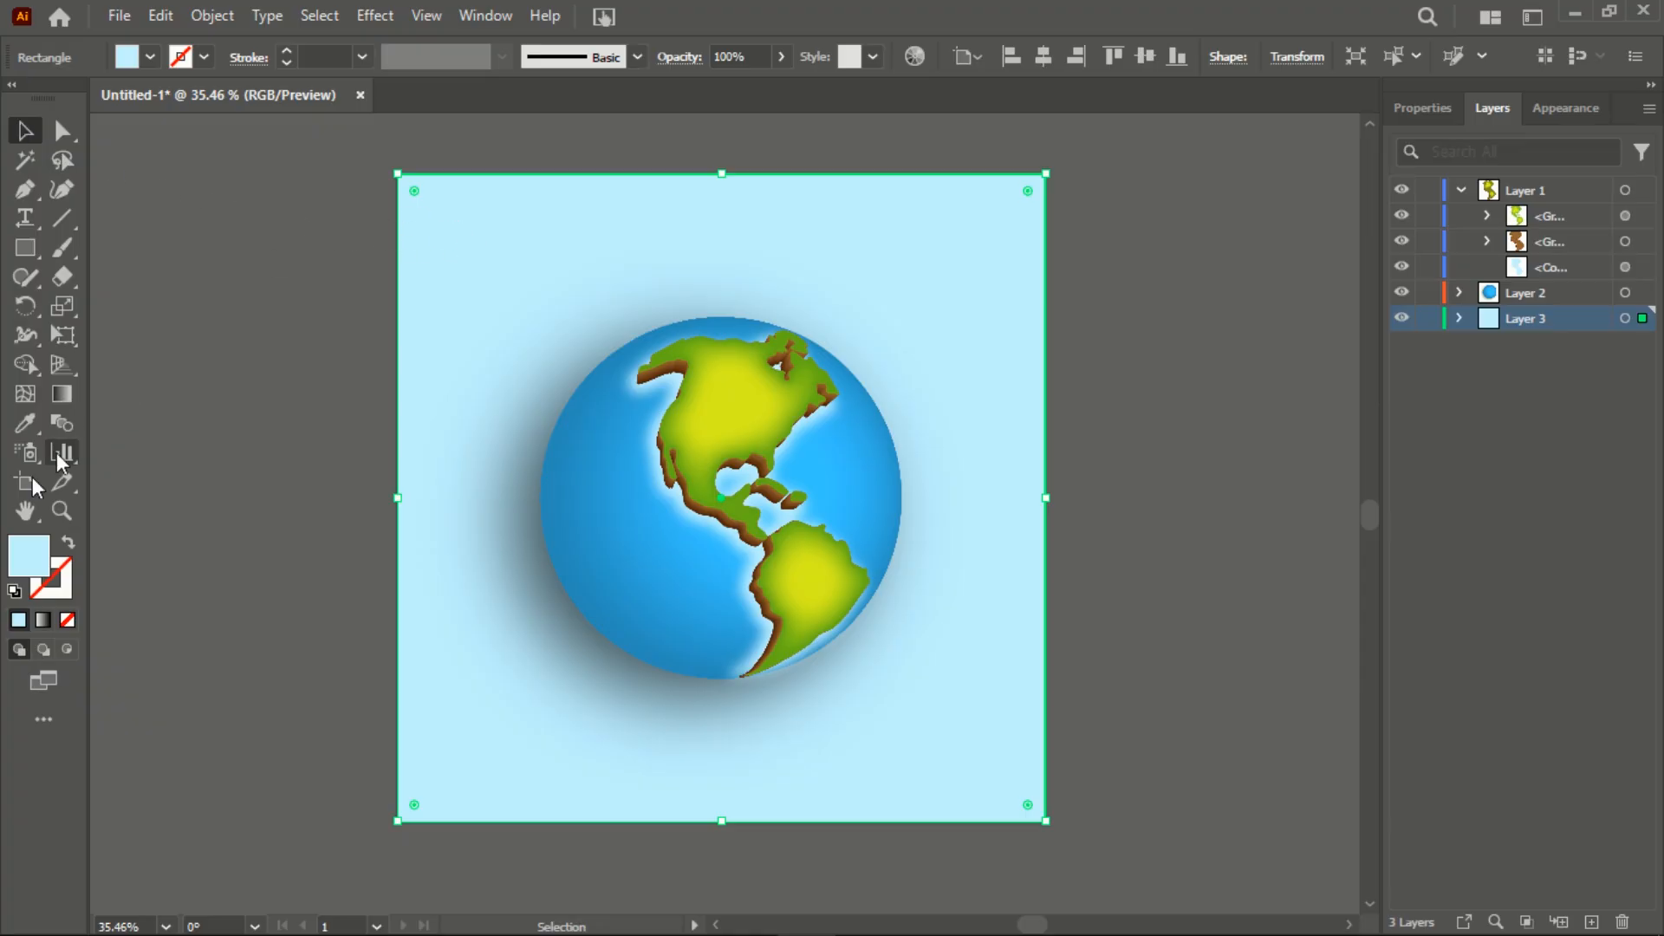
Change the background rectangle's fill to the deeper light blue b6e9ff with hue 200° and saturation 29%, and deselect it
double_click(34, 553)
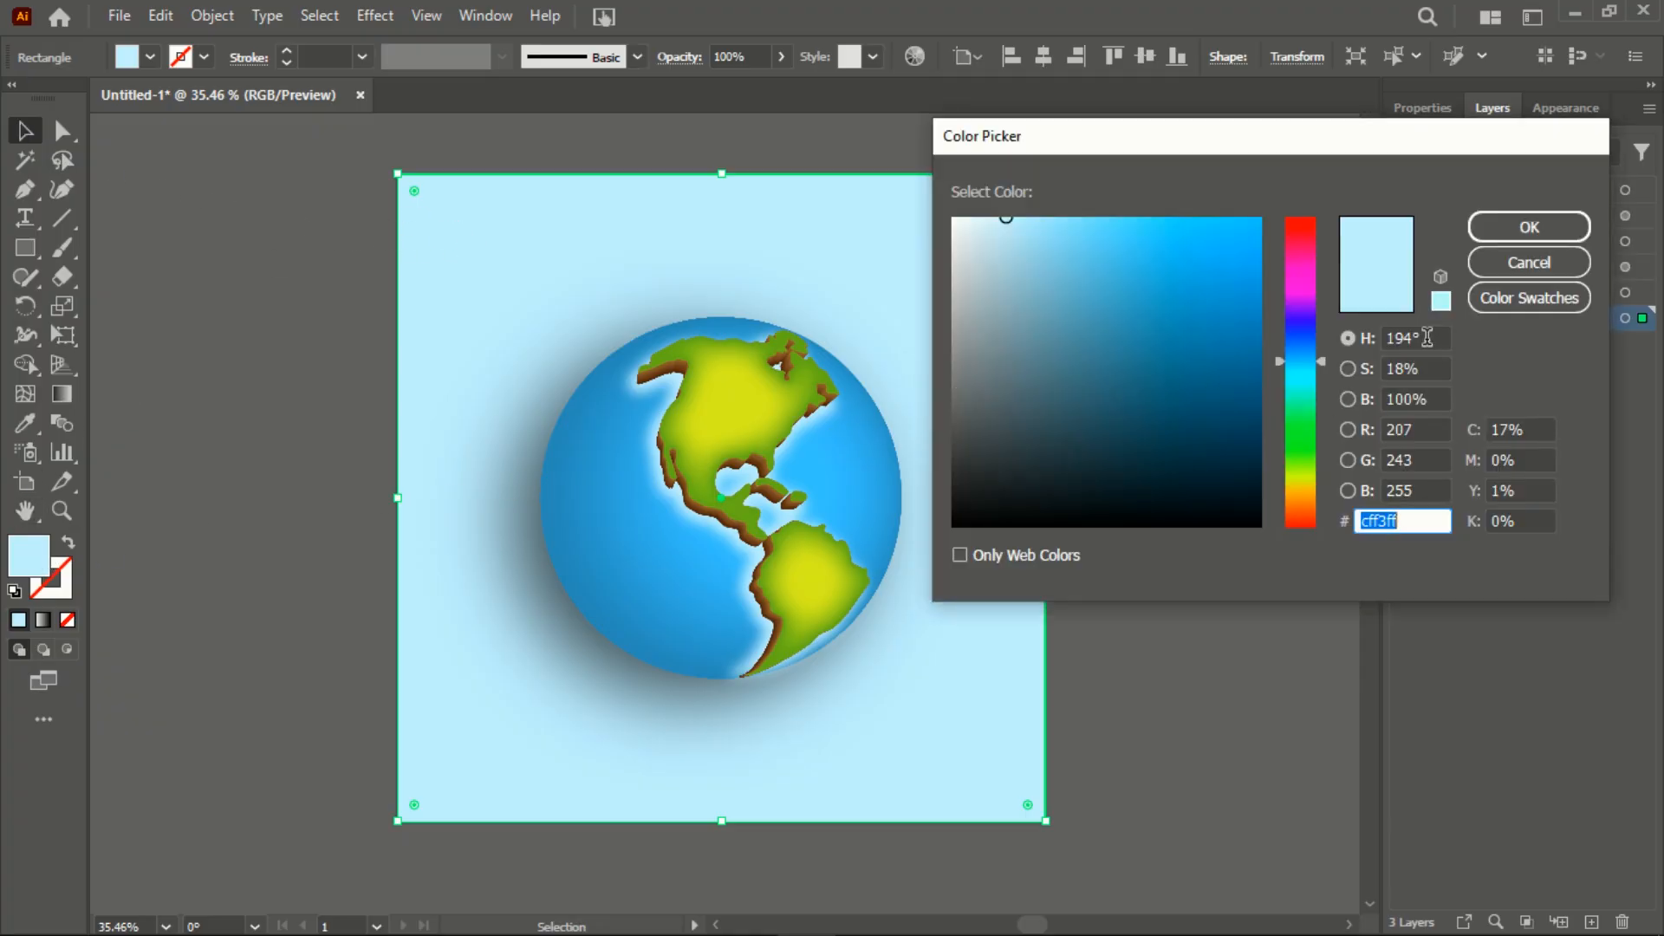
left_click(1427, 337)
type("200")
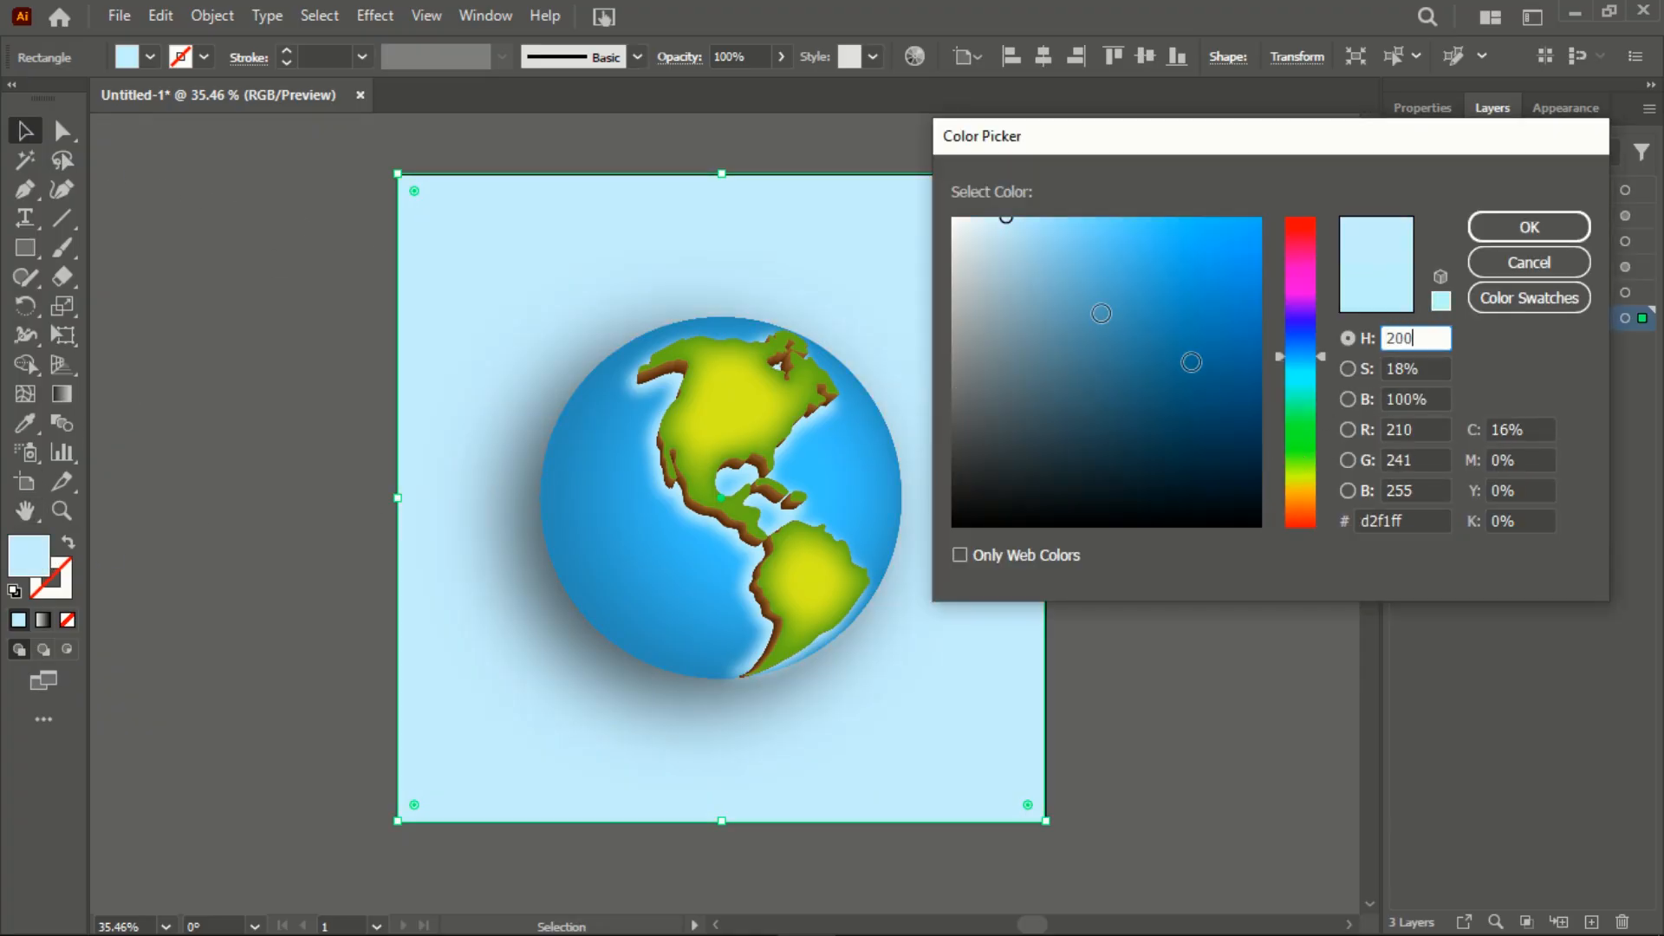
left_click(995, 235)
mouse_move(996, 234)
left_mouse_down()
mouse_move(996, 212)
mouse_move(1095, 186)
mouse_move(1042, 184)
left_mouse_up()
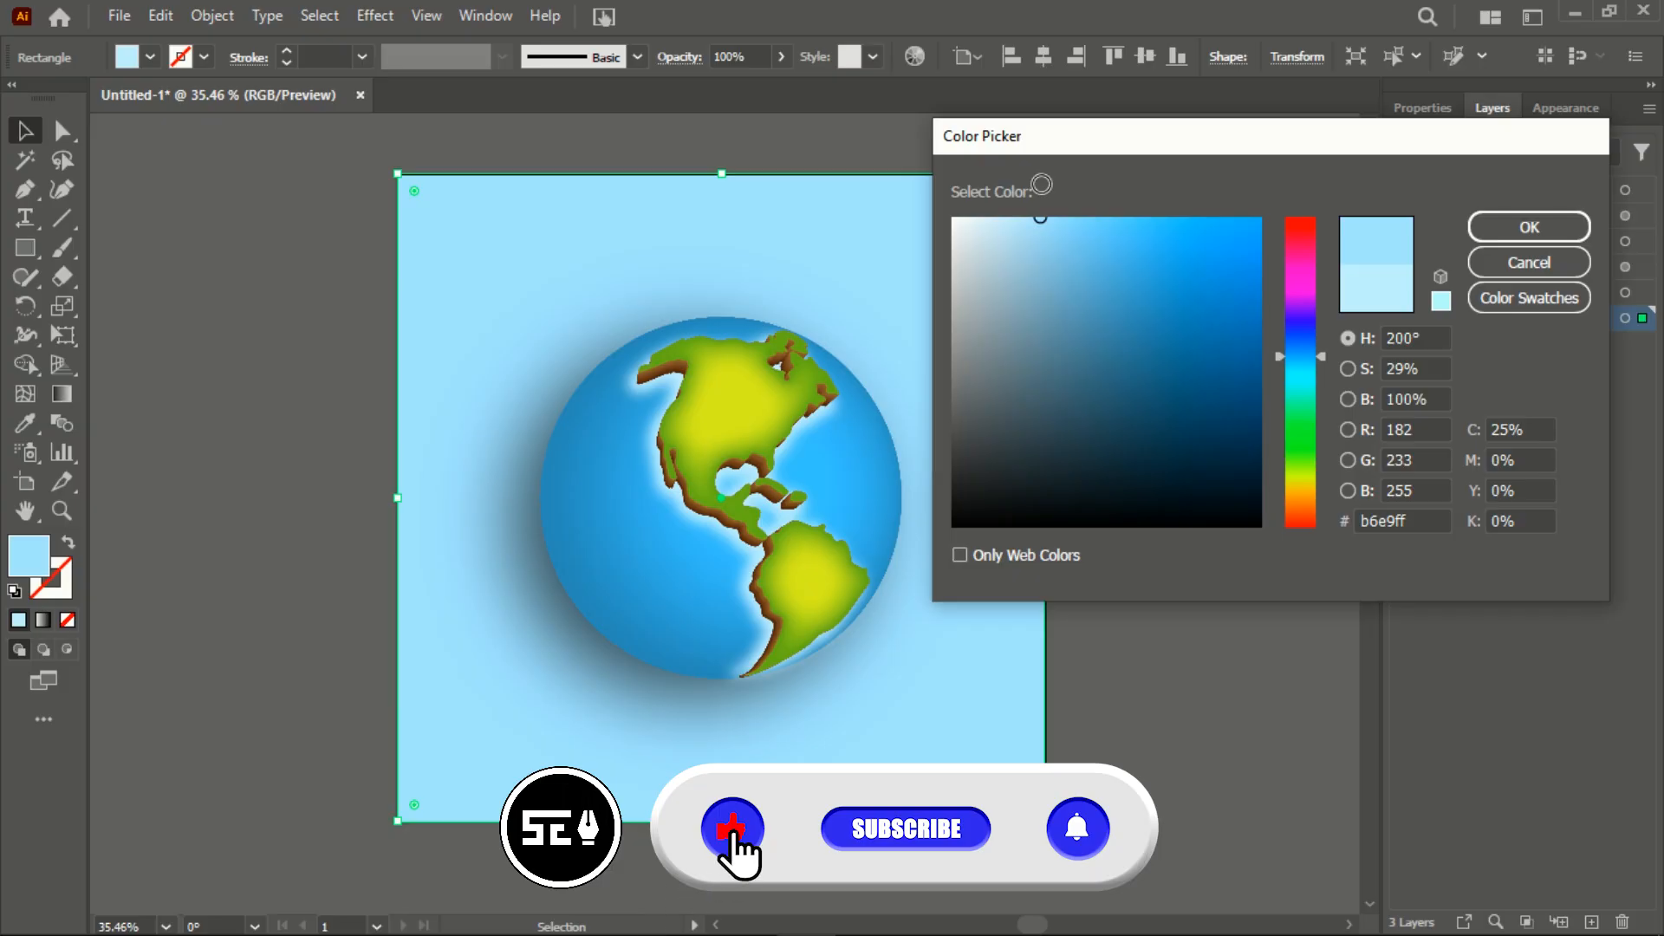
left_click(1529, 228)
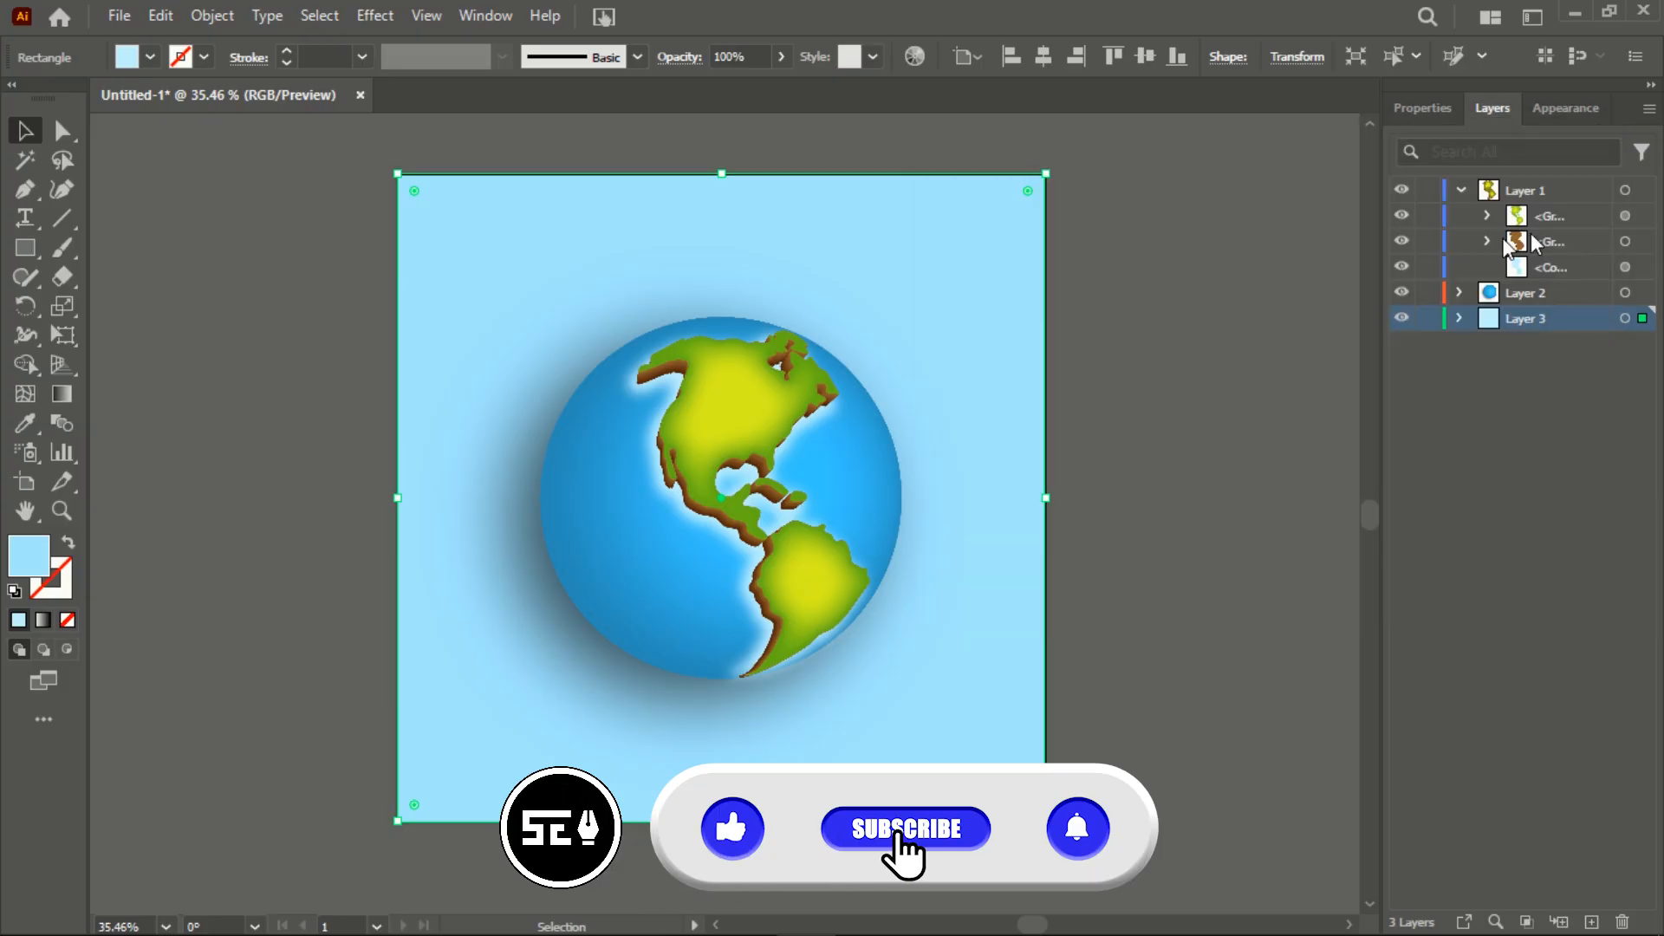
left_click(1157, 390)
Lock Layer 2 and Layer 3 so the ocean sphere and background are protected from editing
key("h")
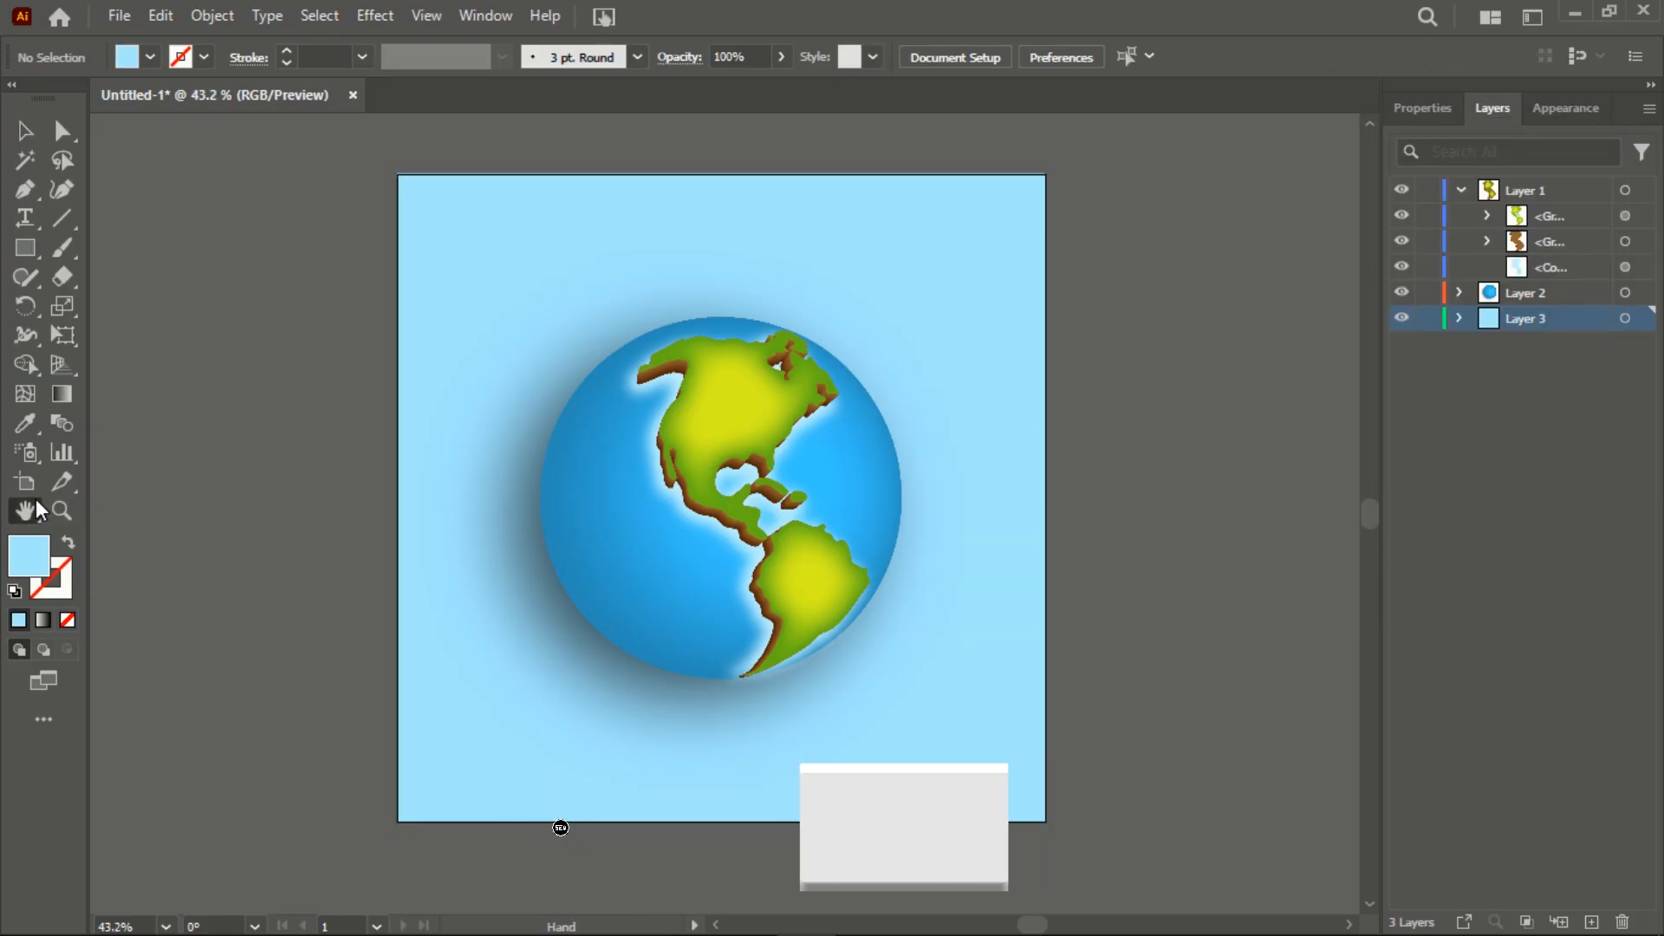
key("ctrl+0")
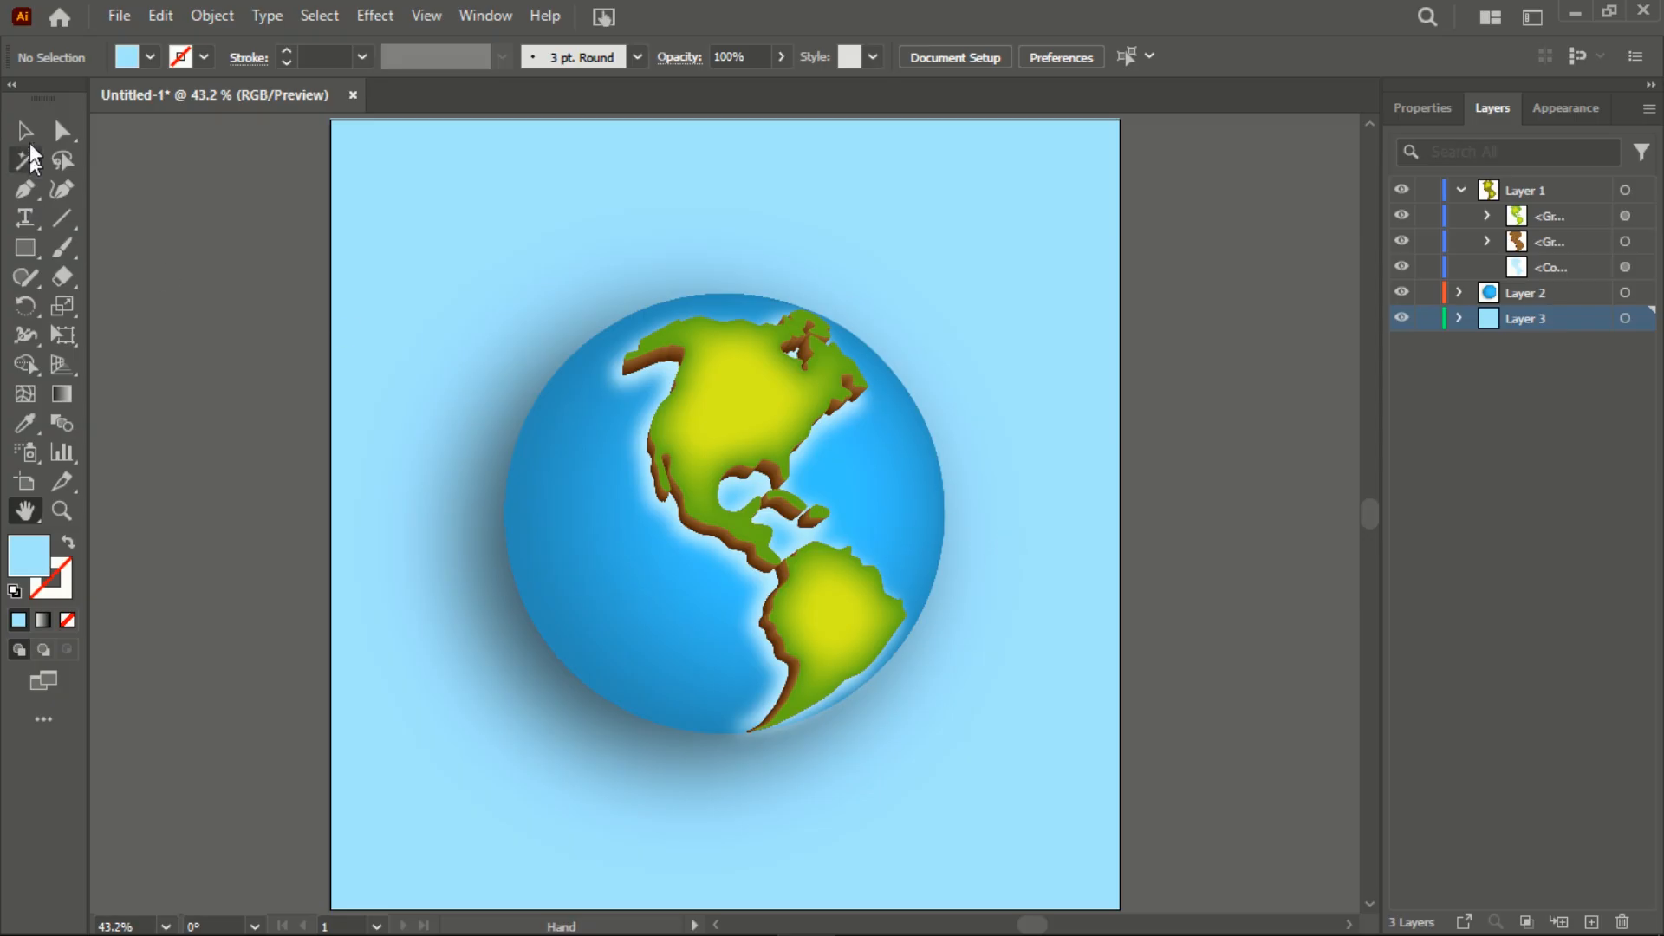
key("v")
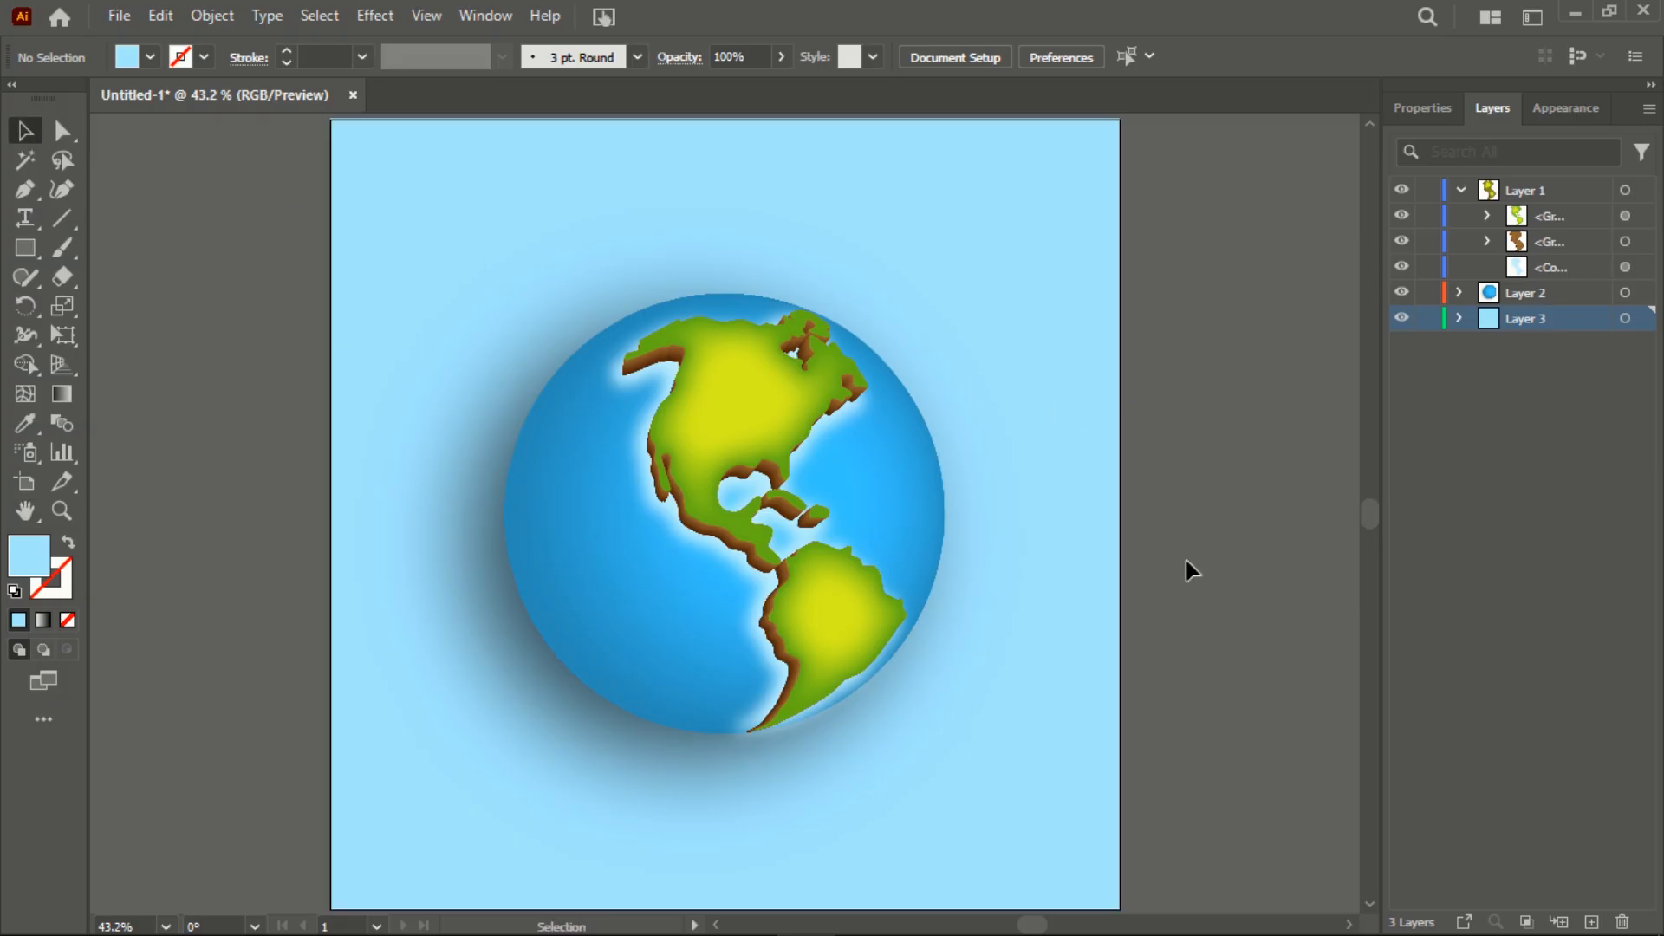
left_click(63, 512)
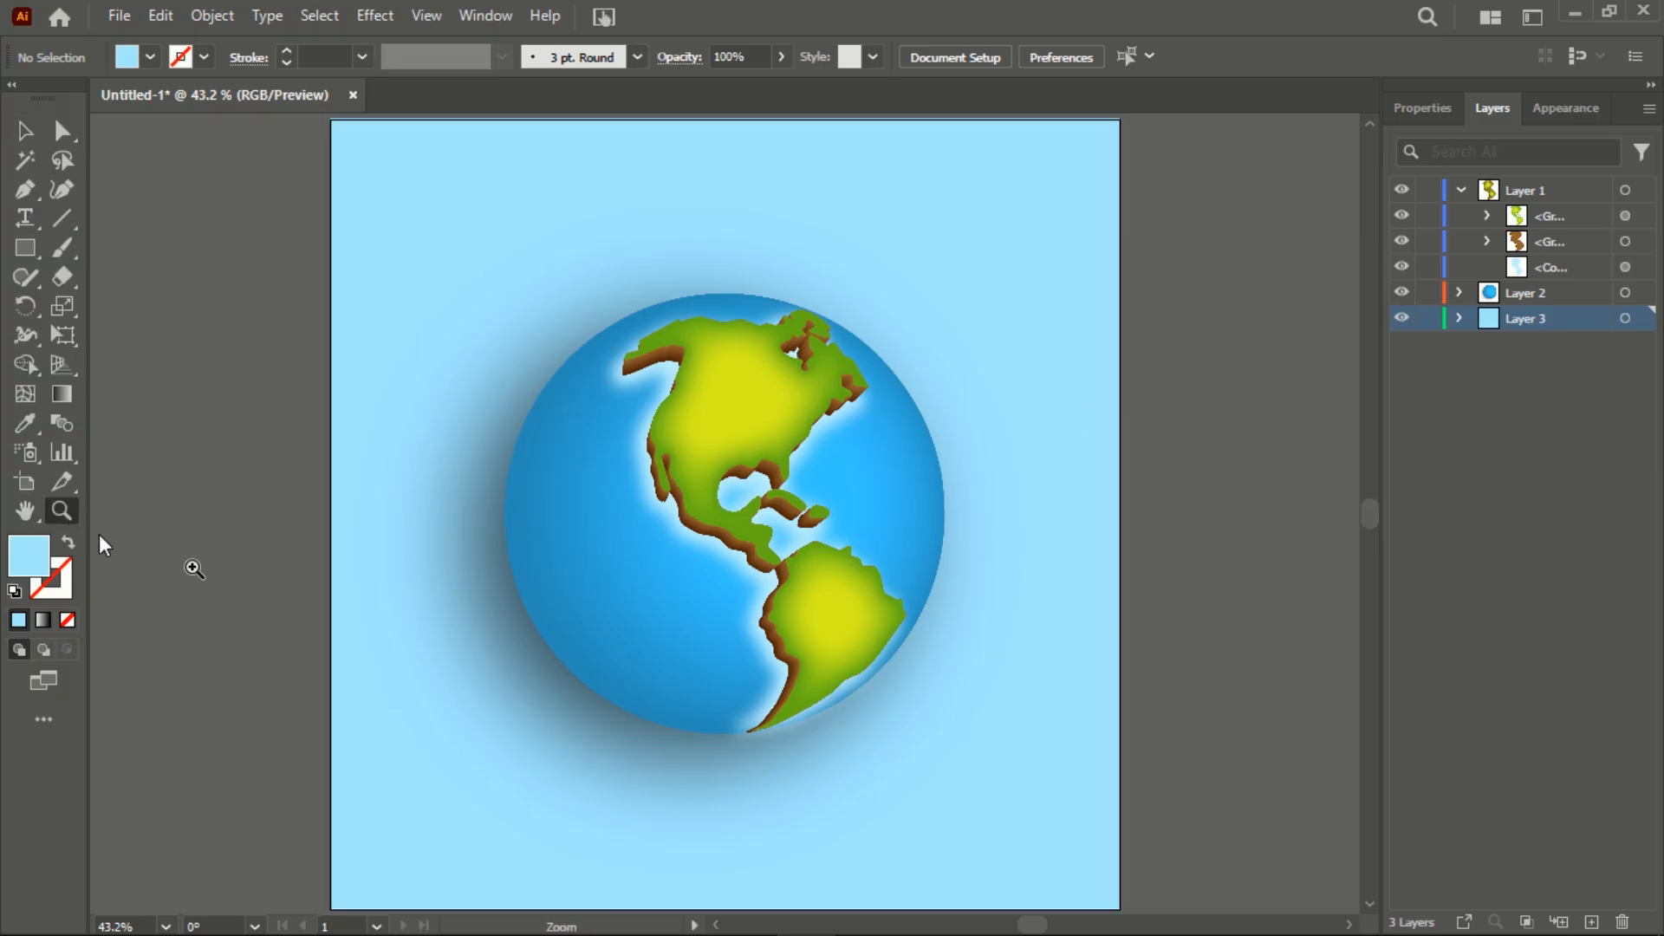
mouse_move(818, 724)
left_mouse_down()
mouse_move(1078, 791)
mouse_move(751, 720)
mouse_move(815, 738)
mouse_move(795, 705)
left_mouse_up()
scroll(795, 706, "down", 2)
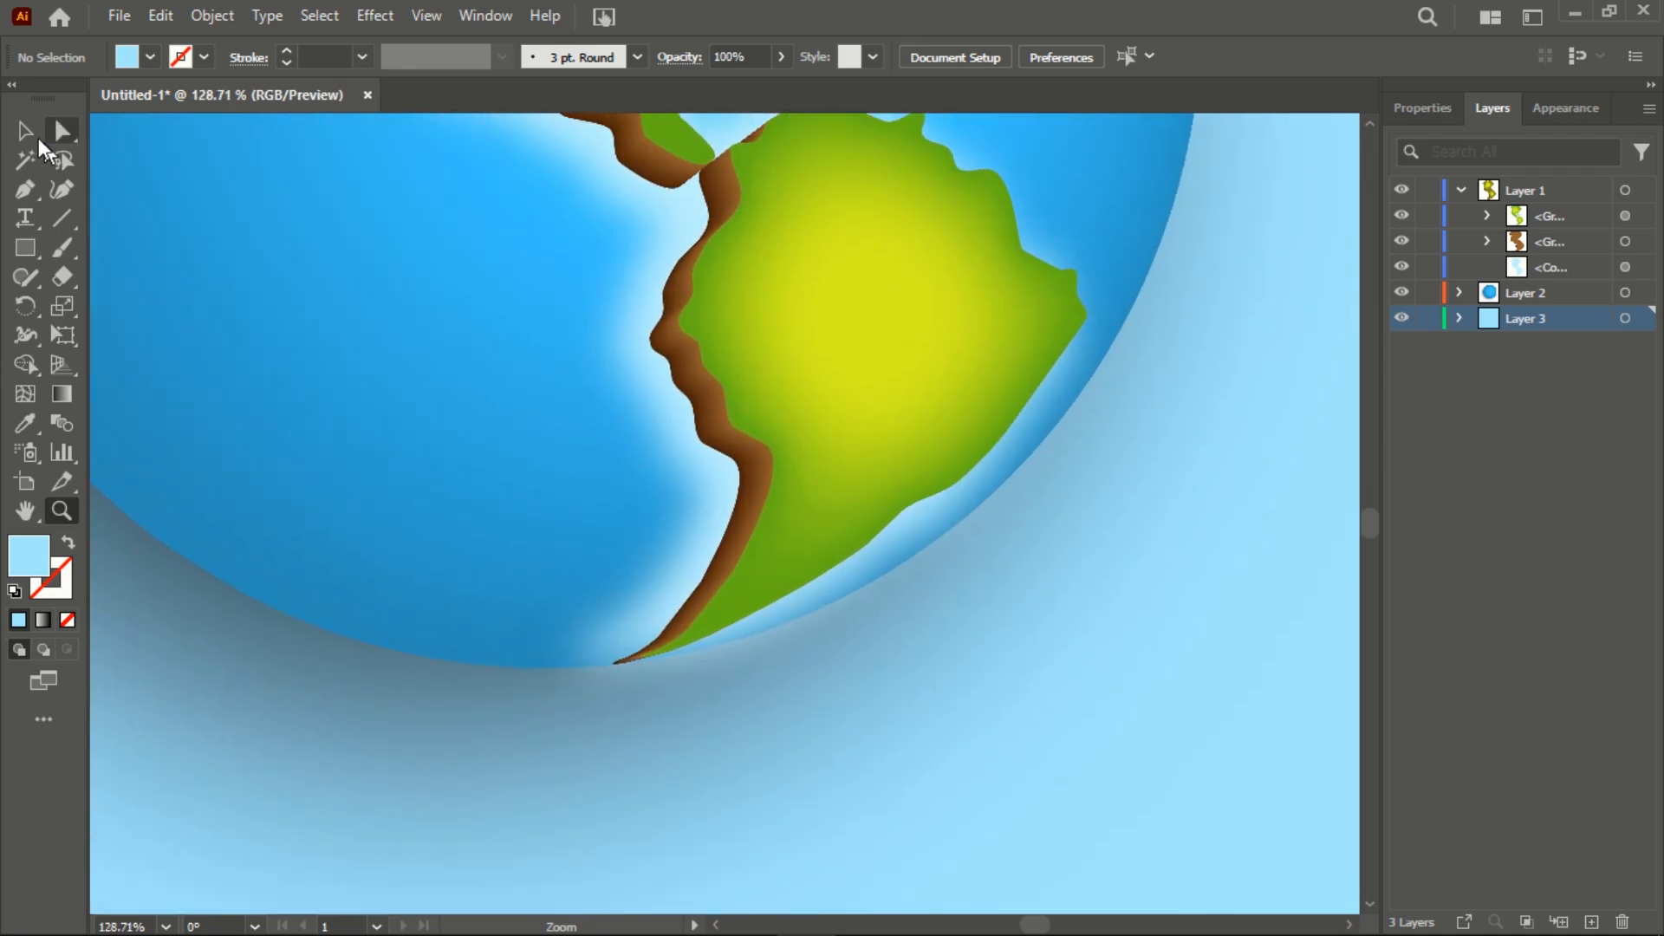
left_click(33, 134)
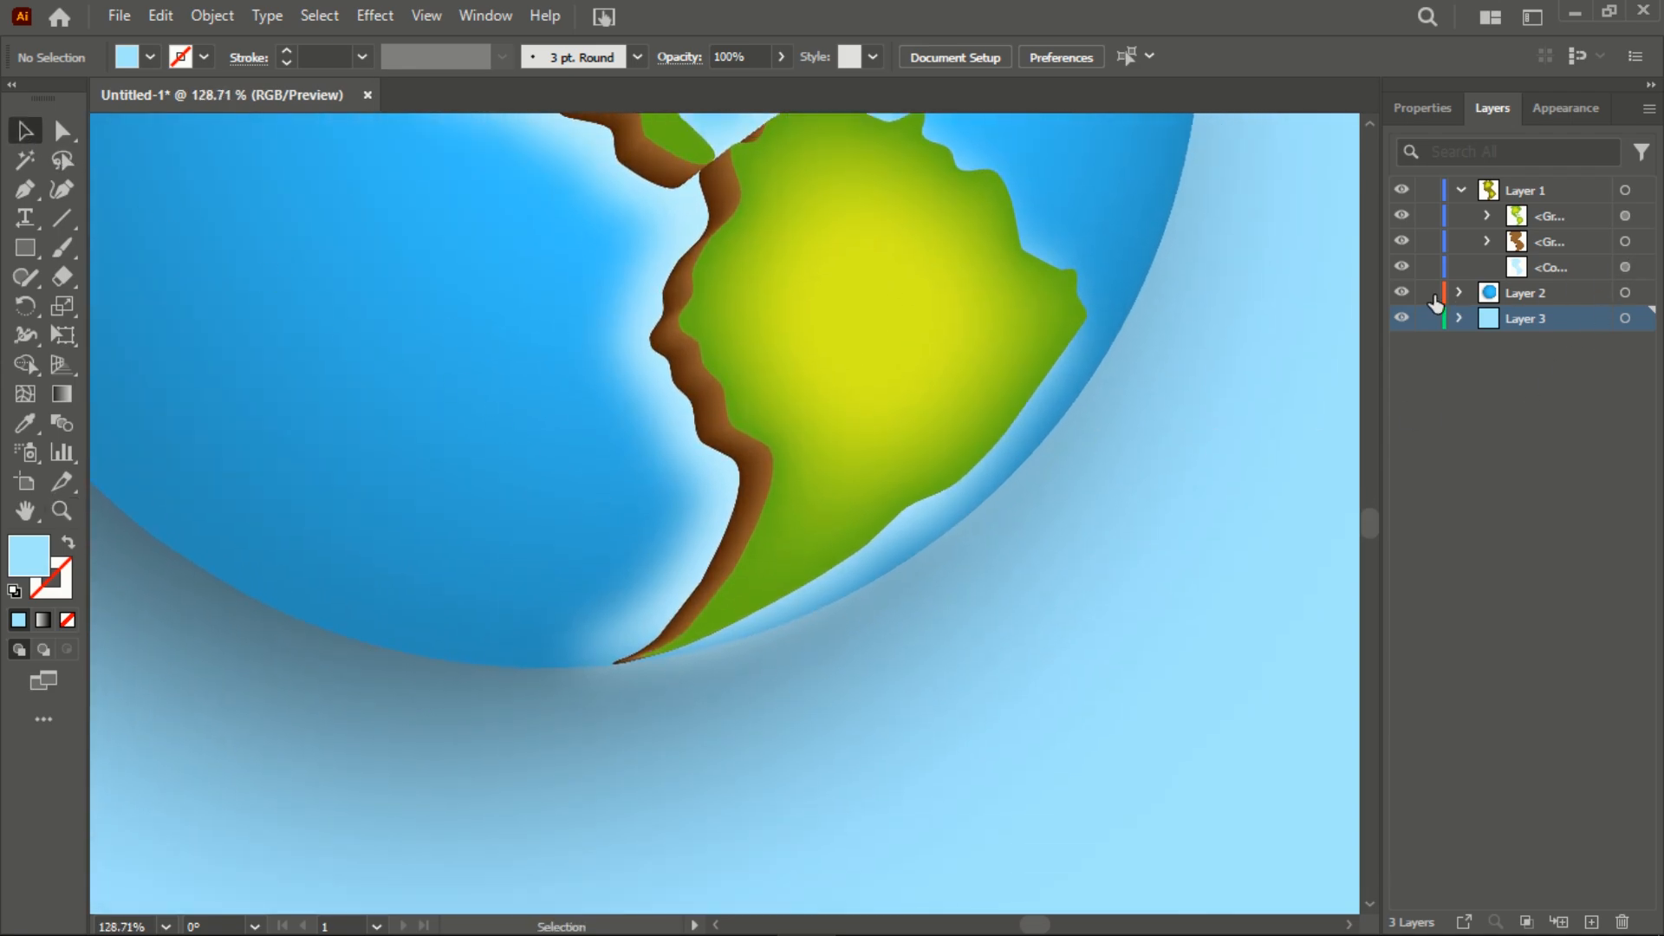
left_click(1427, 320)
Erase the parts of the pale blue coastal glow path that spill past the globe's edge around southern South America
left_click(1626, 266)
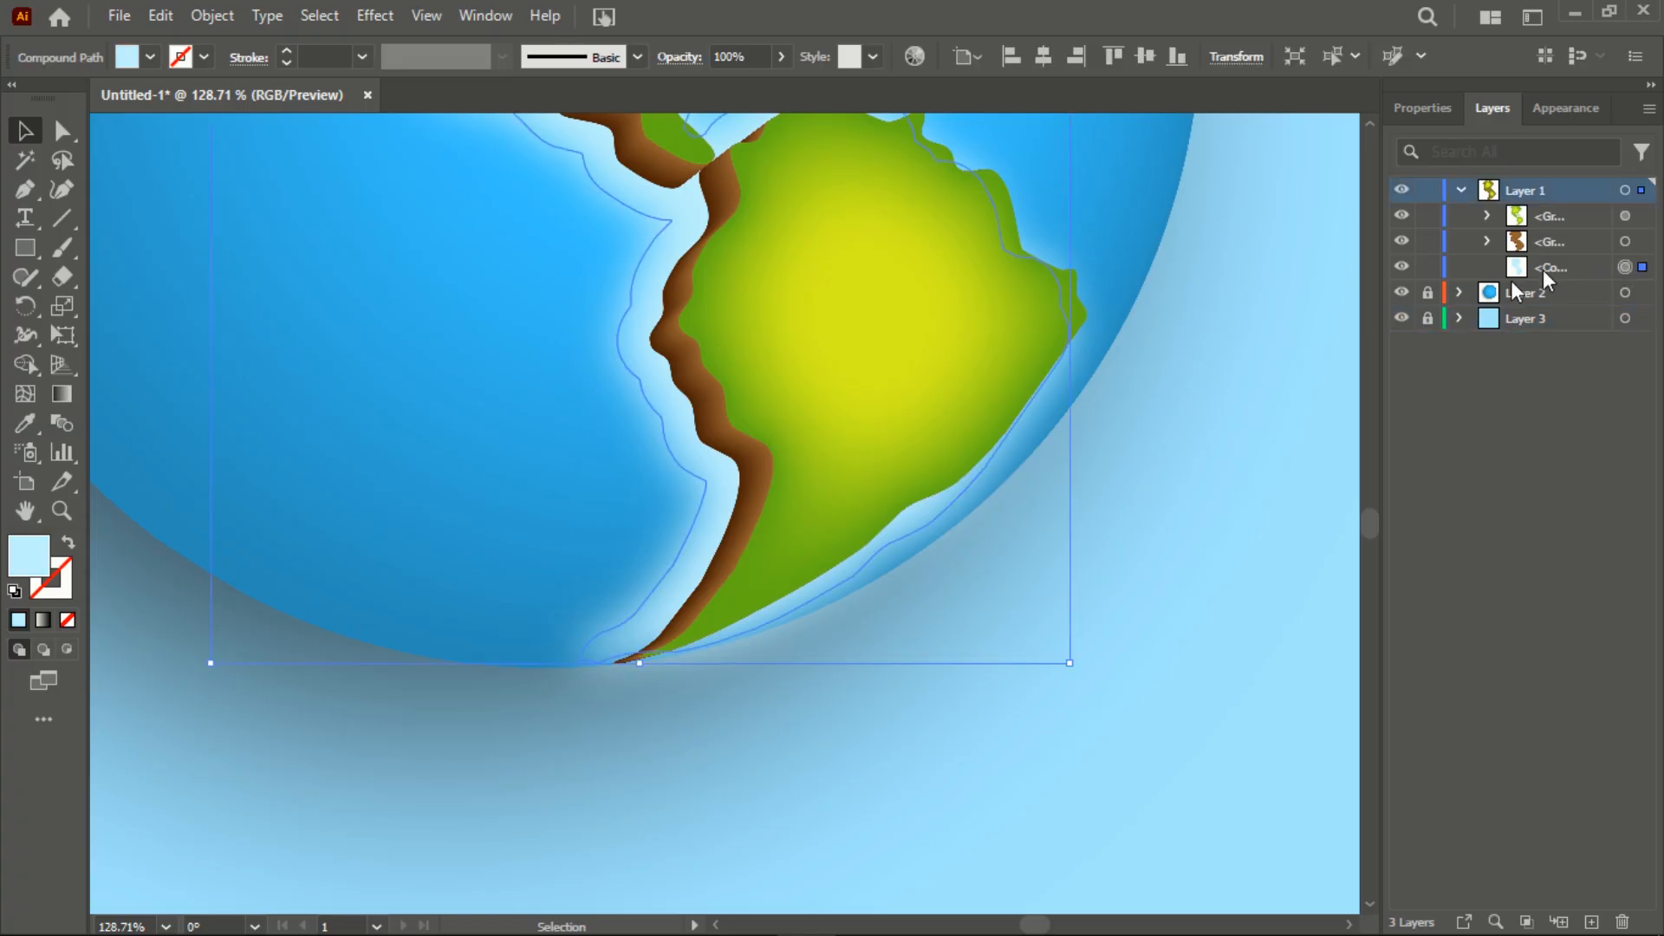
left_click(60, 288)
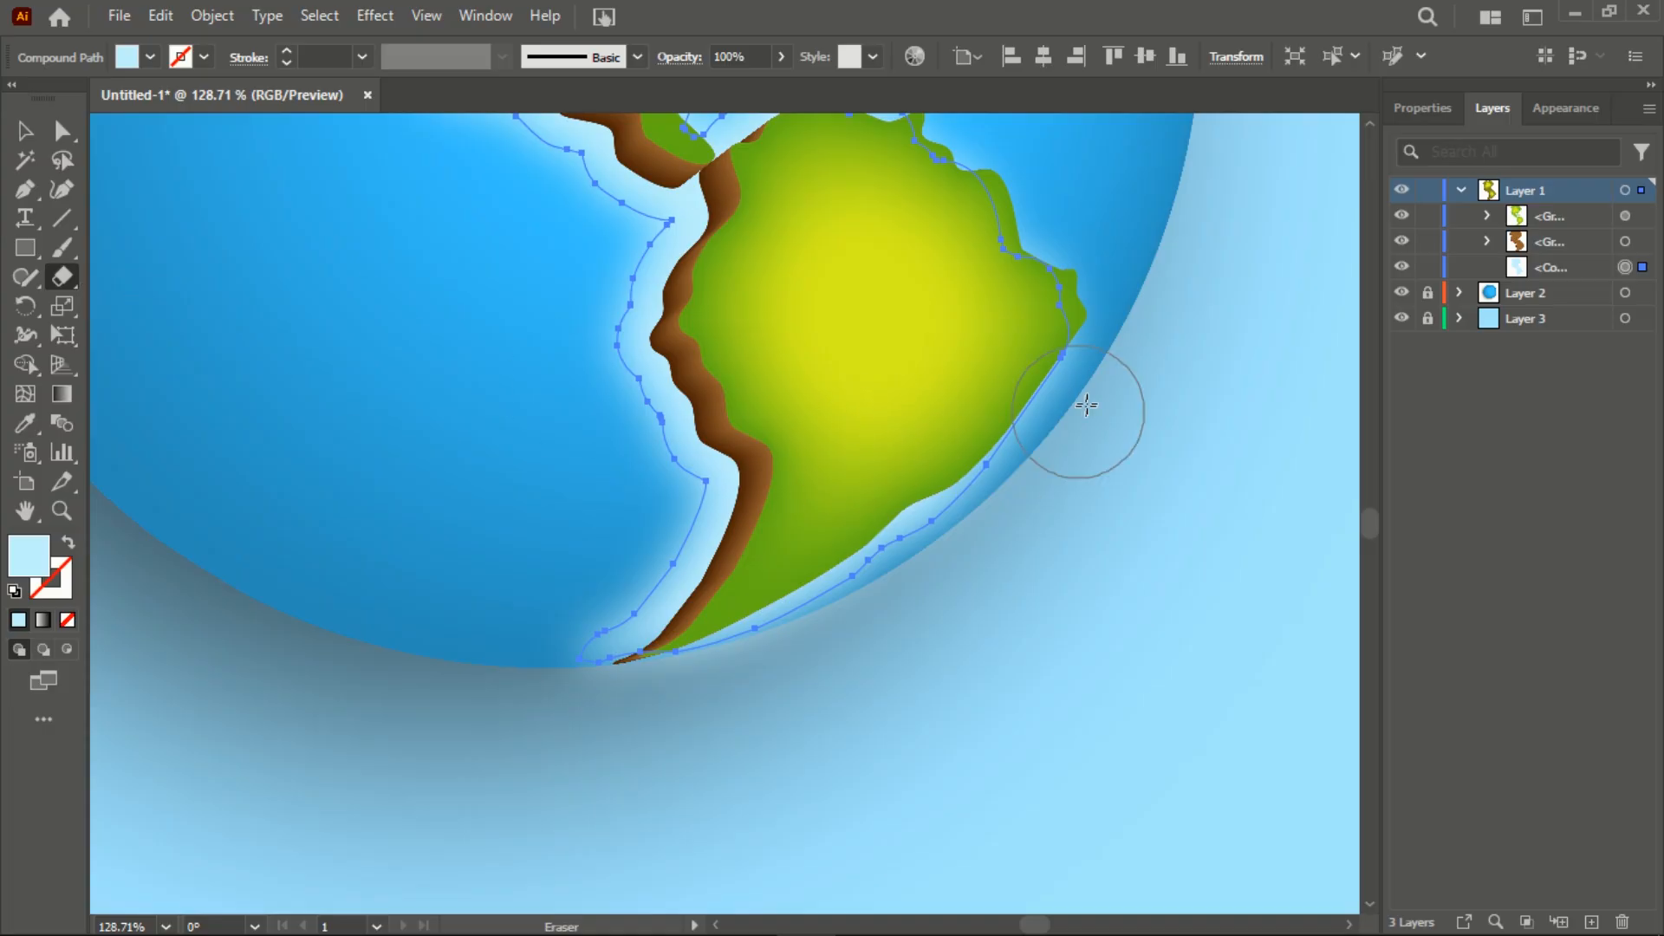
mouse_move(1144, 379)
left_mouse_down()
mouse_move(954, 580)
mouse_move(710, 702)
mouse_move(533, 735)
left_mouse_up()
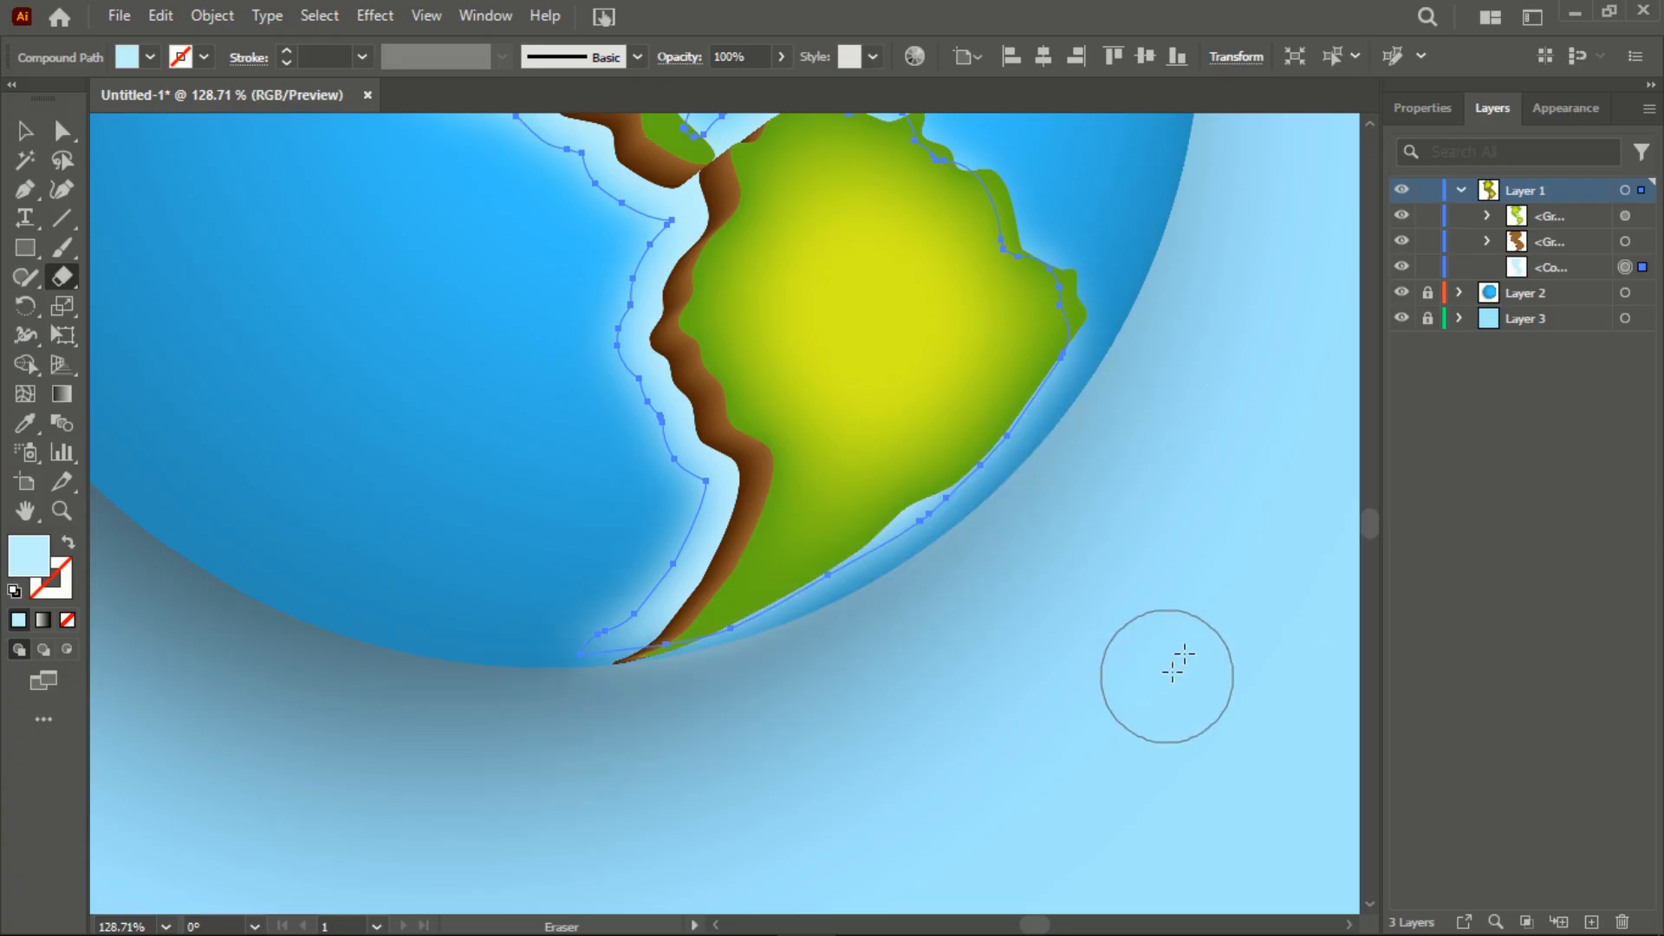
left_click_drag(858, 654, 662, 700)
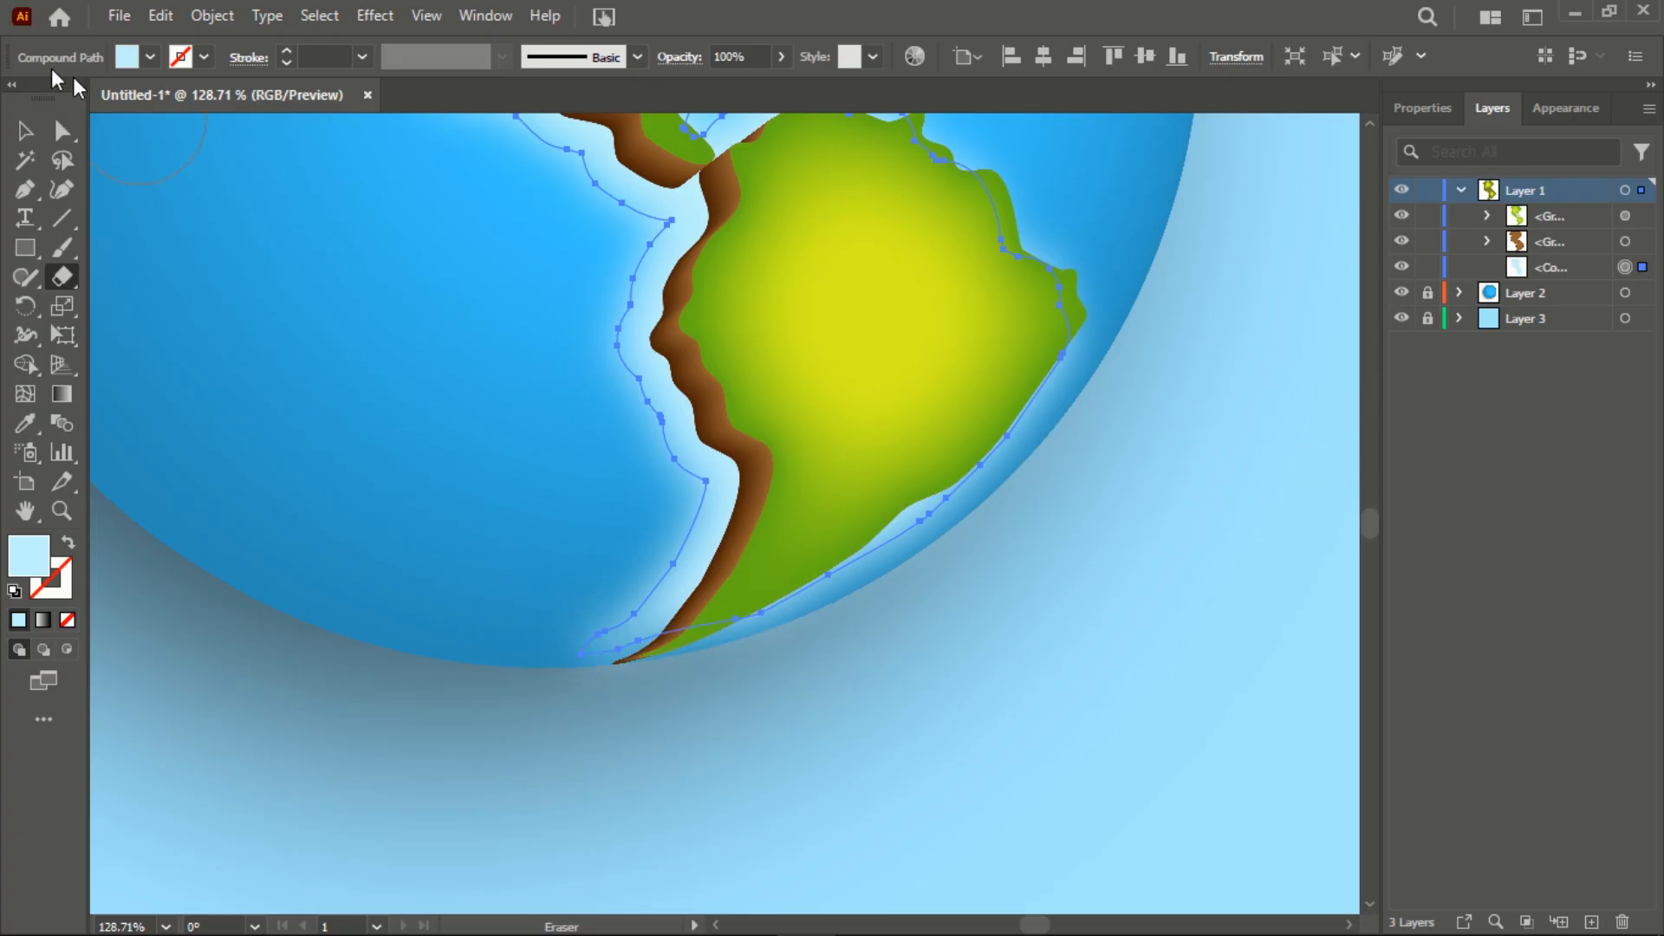
key("v")
left_click(1248, 602)
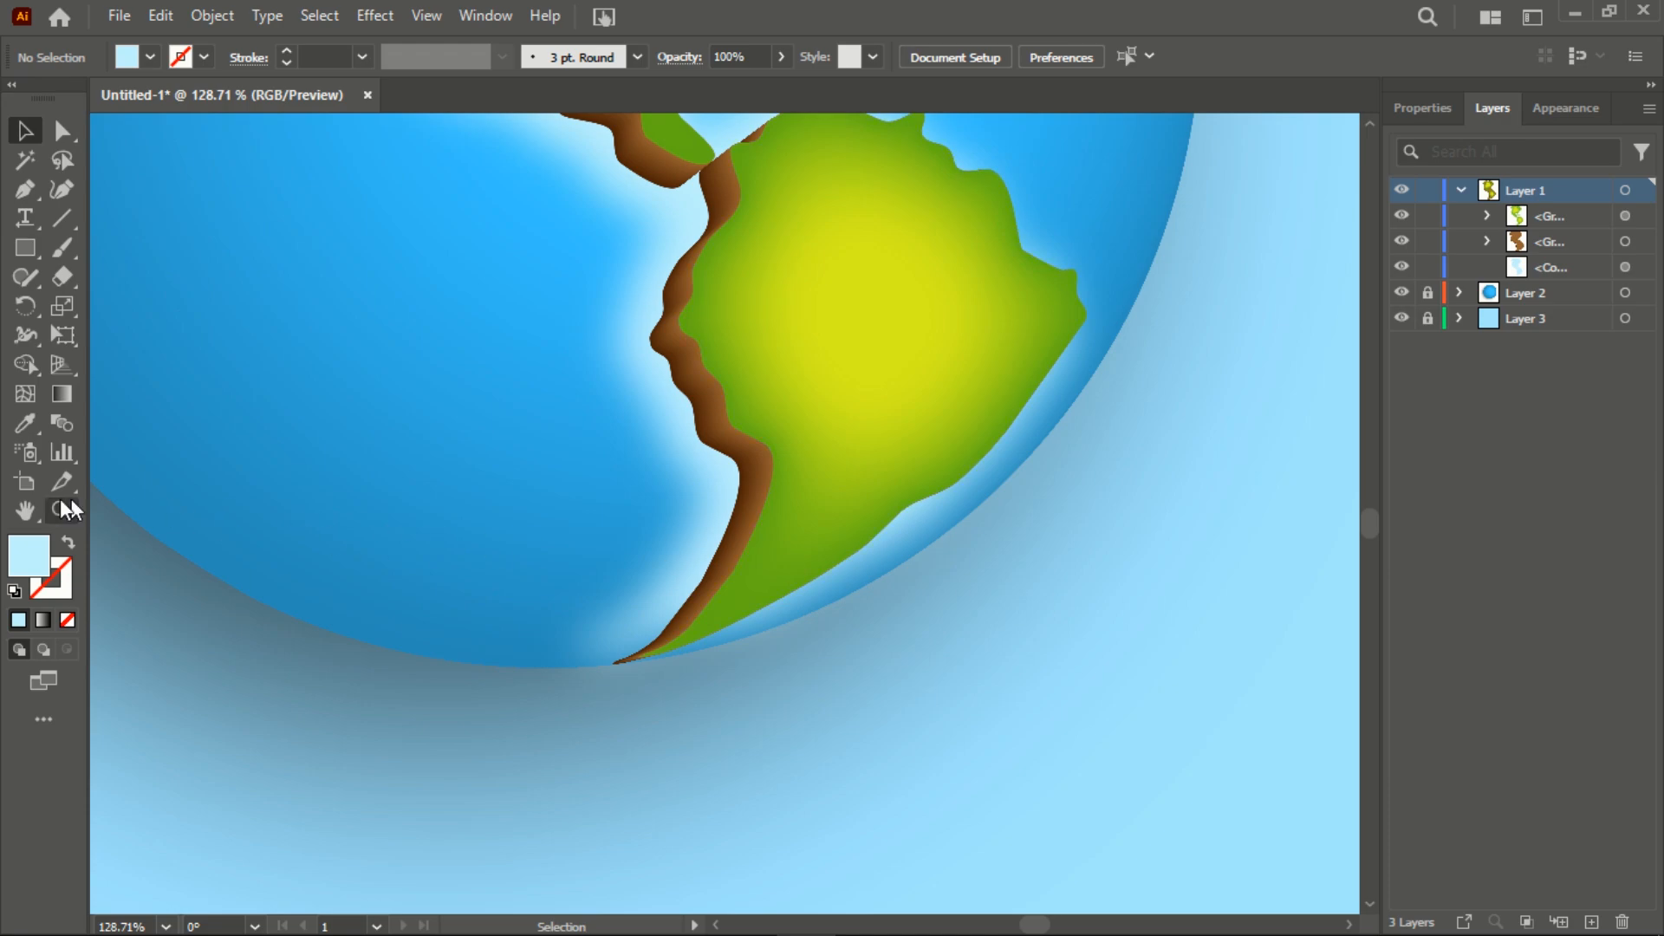
double_click(25, 511)
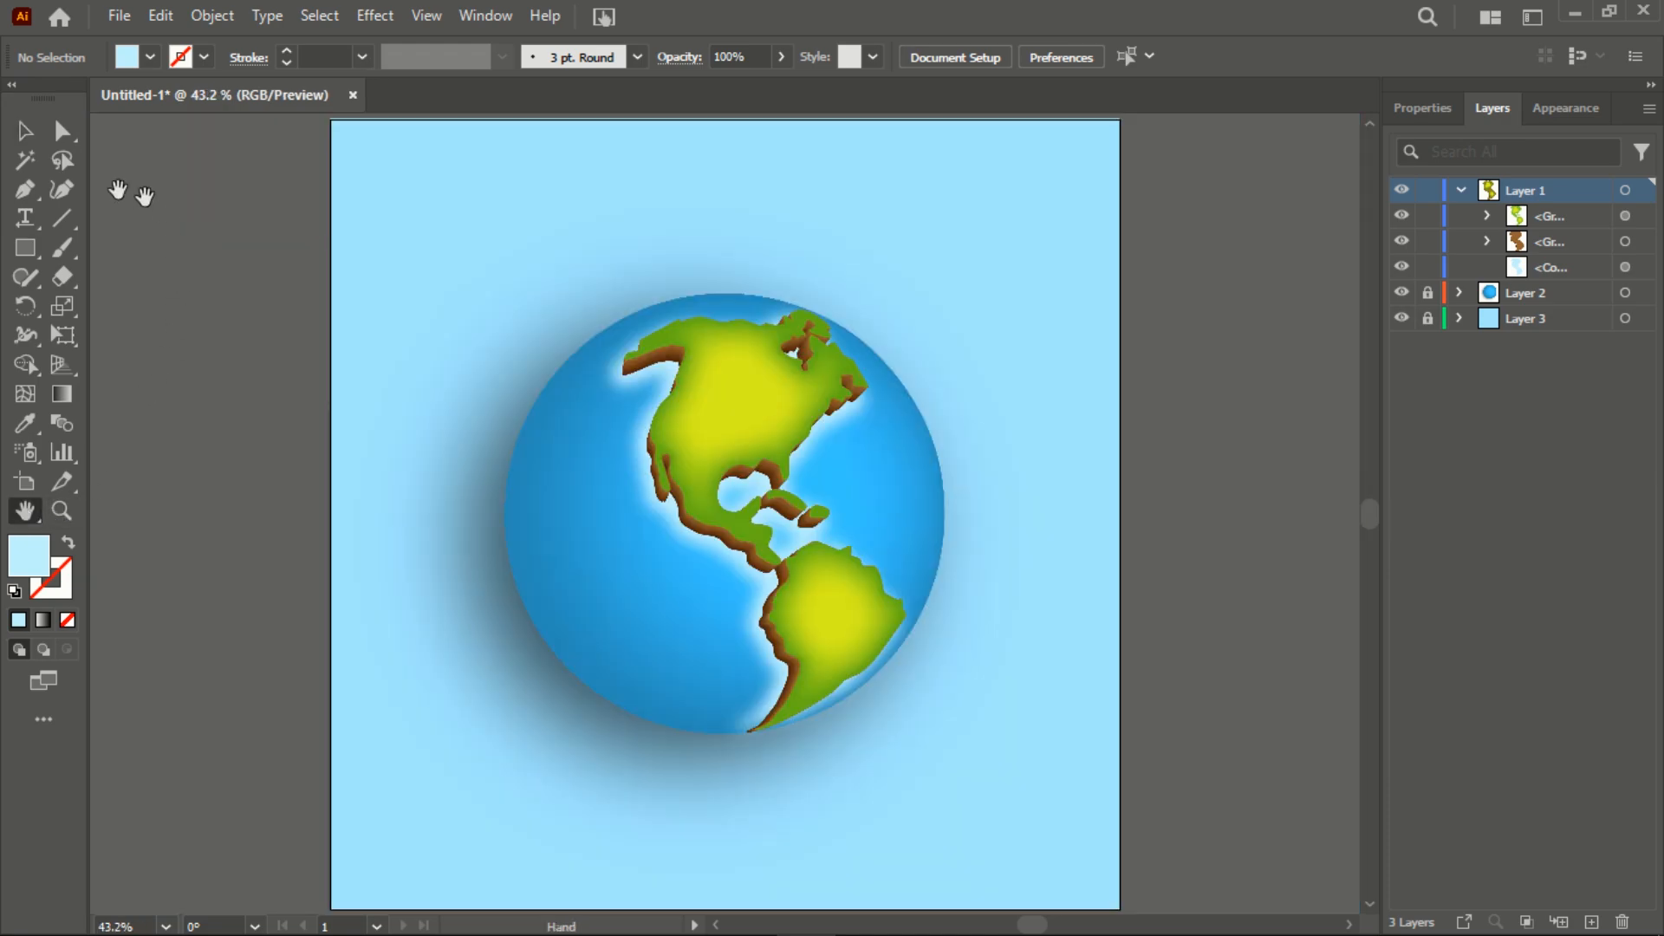
left_click(25, 131)
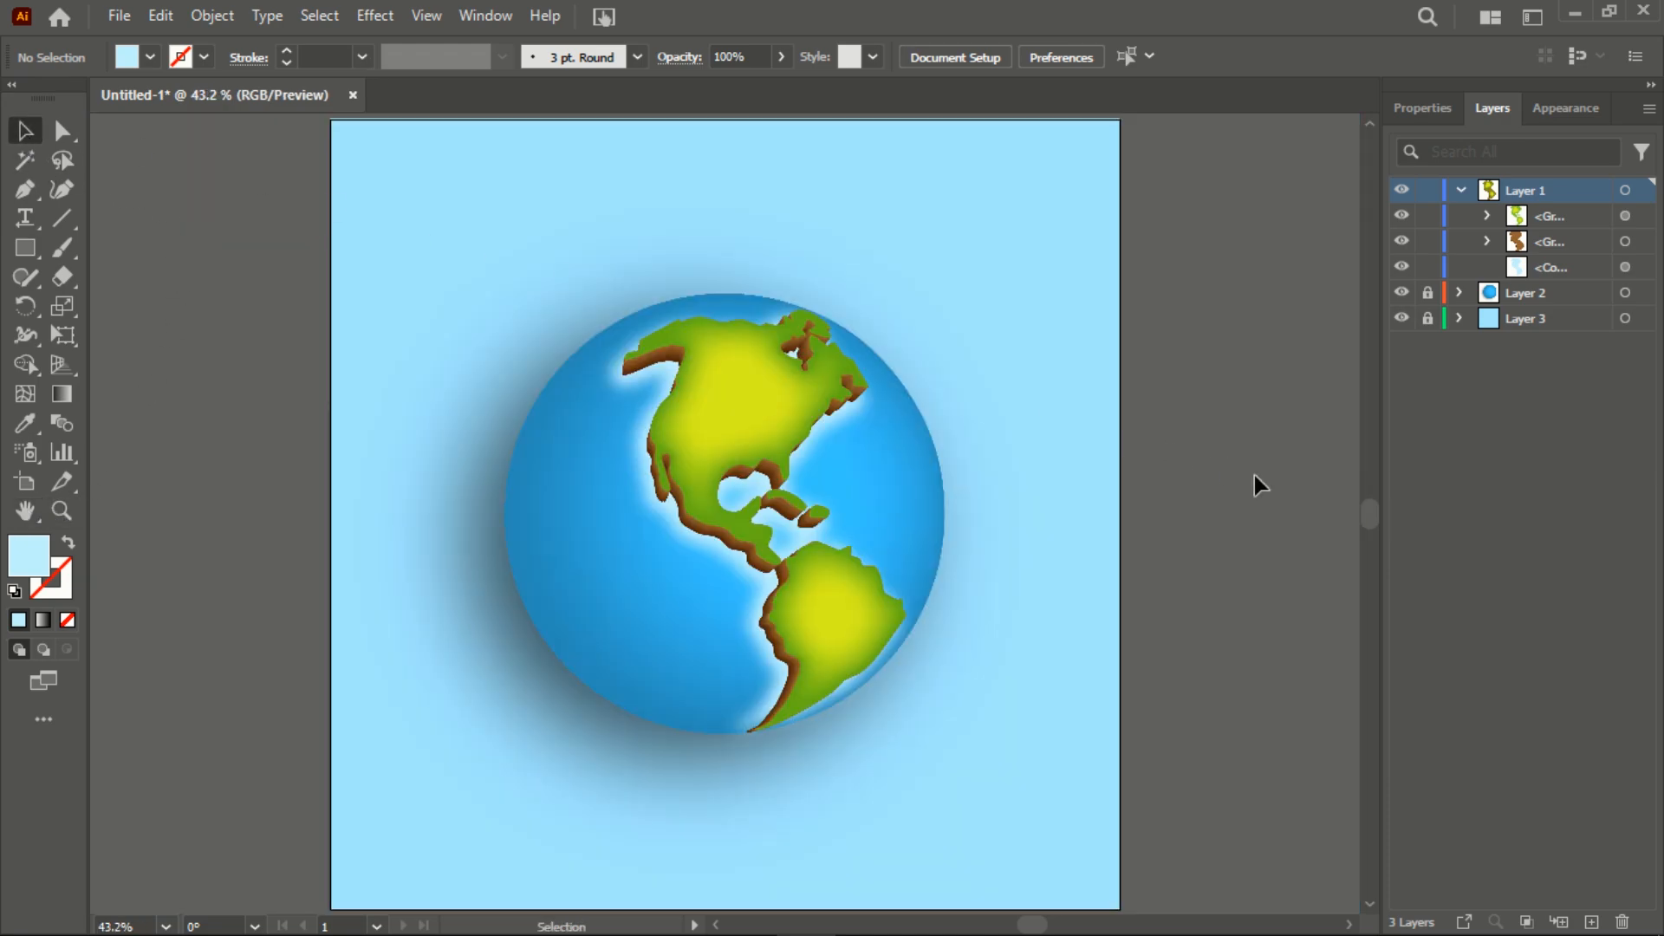